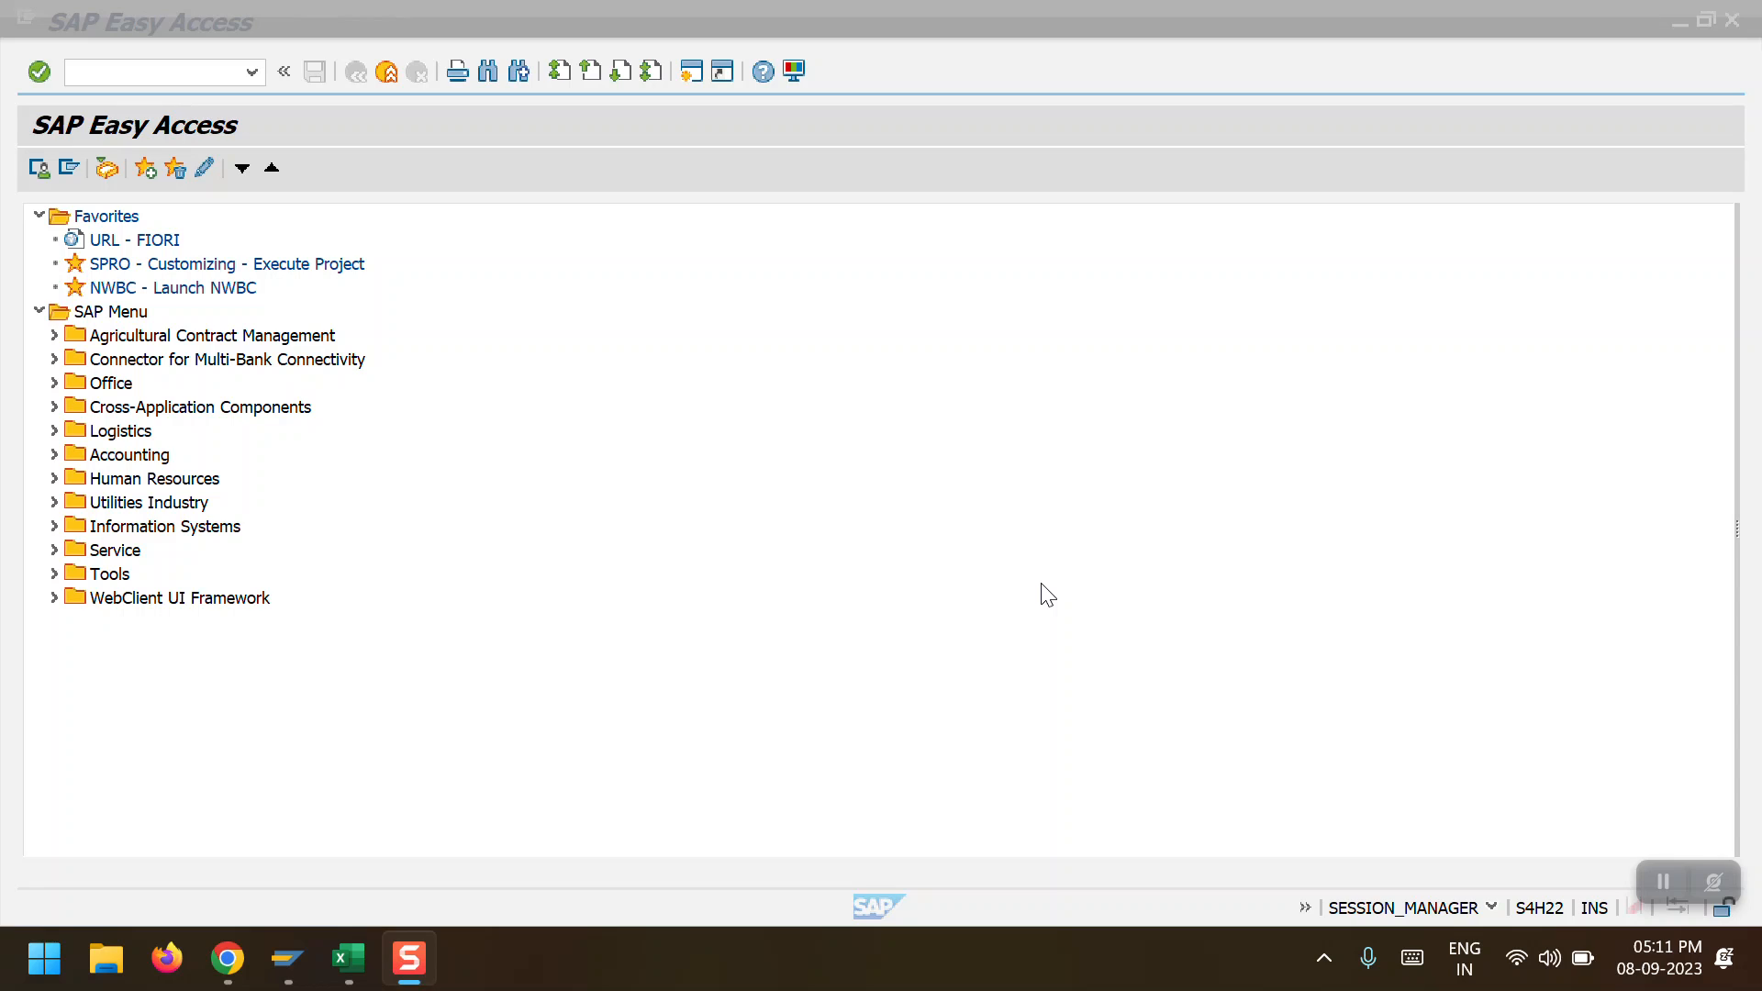
# Try to open transaction FAGL_FCV from the SAP Easy Access screen
pyautogui.click(141, 80)
pyautogui.write('FAG')
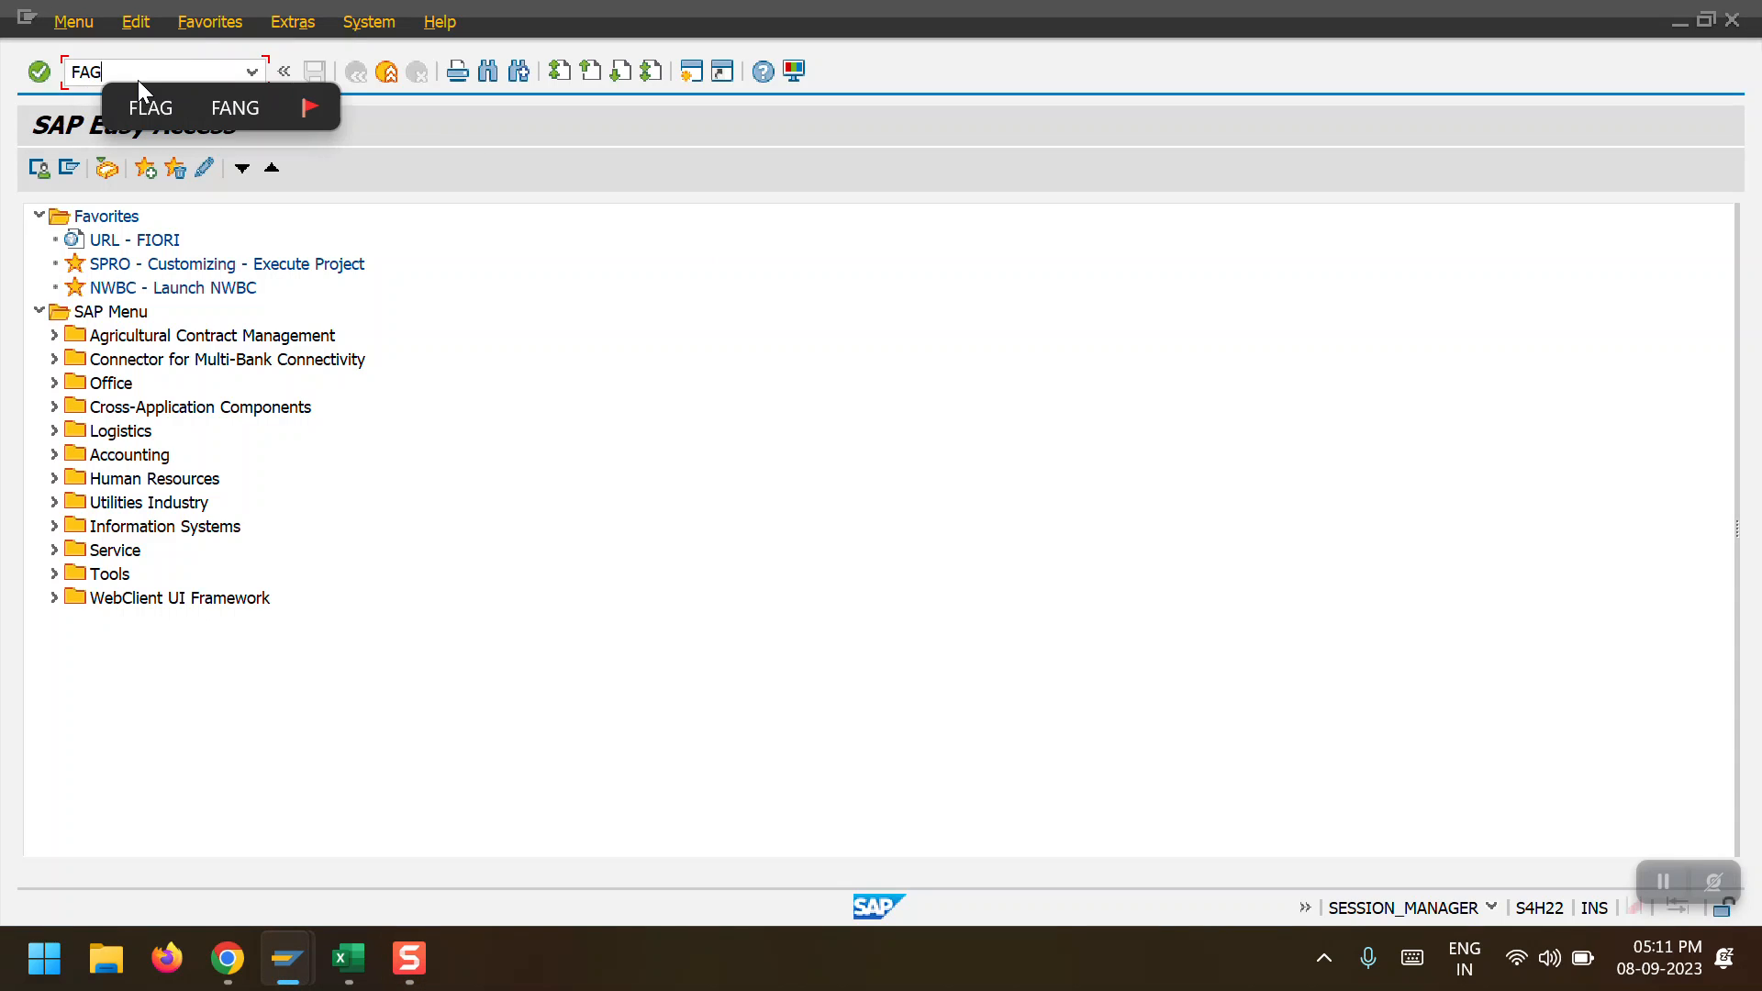
pyautogui.write('L_FCV')
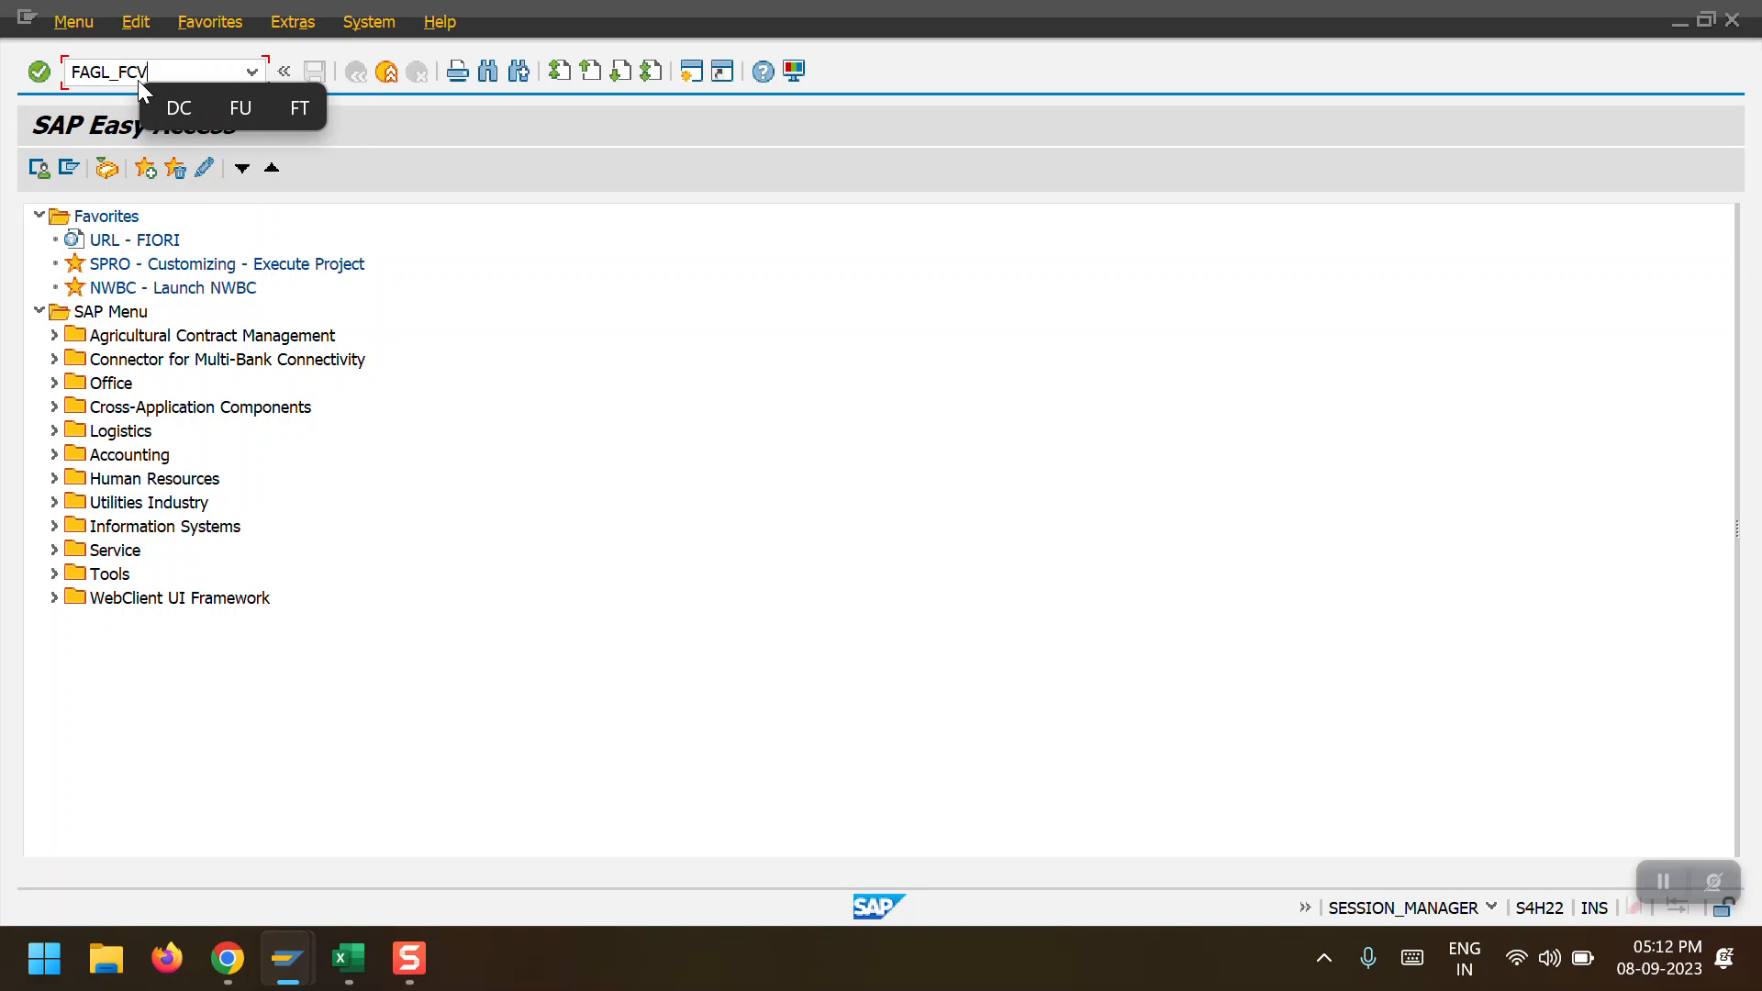
pyautogui.press('Return')
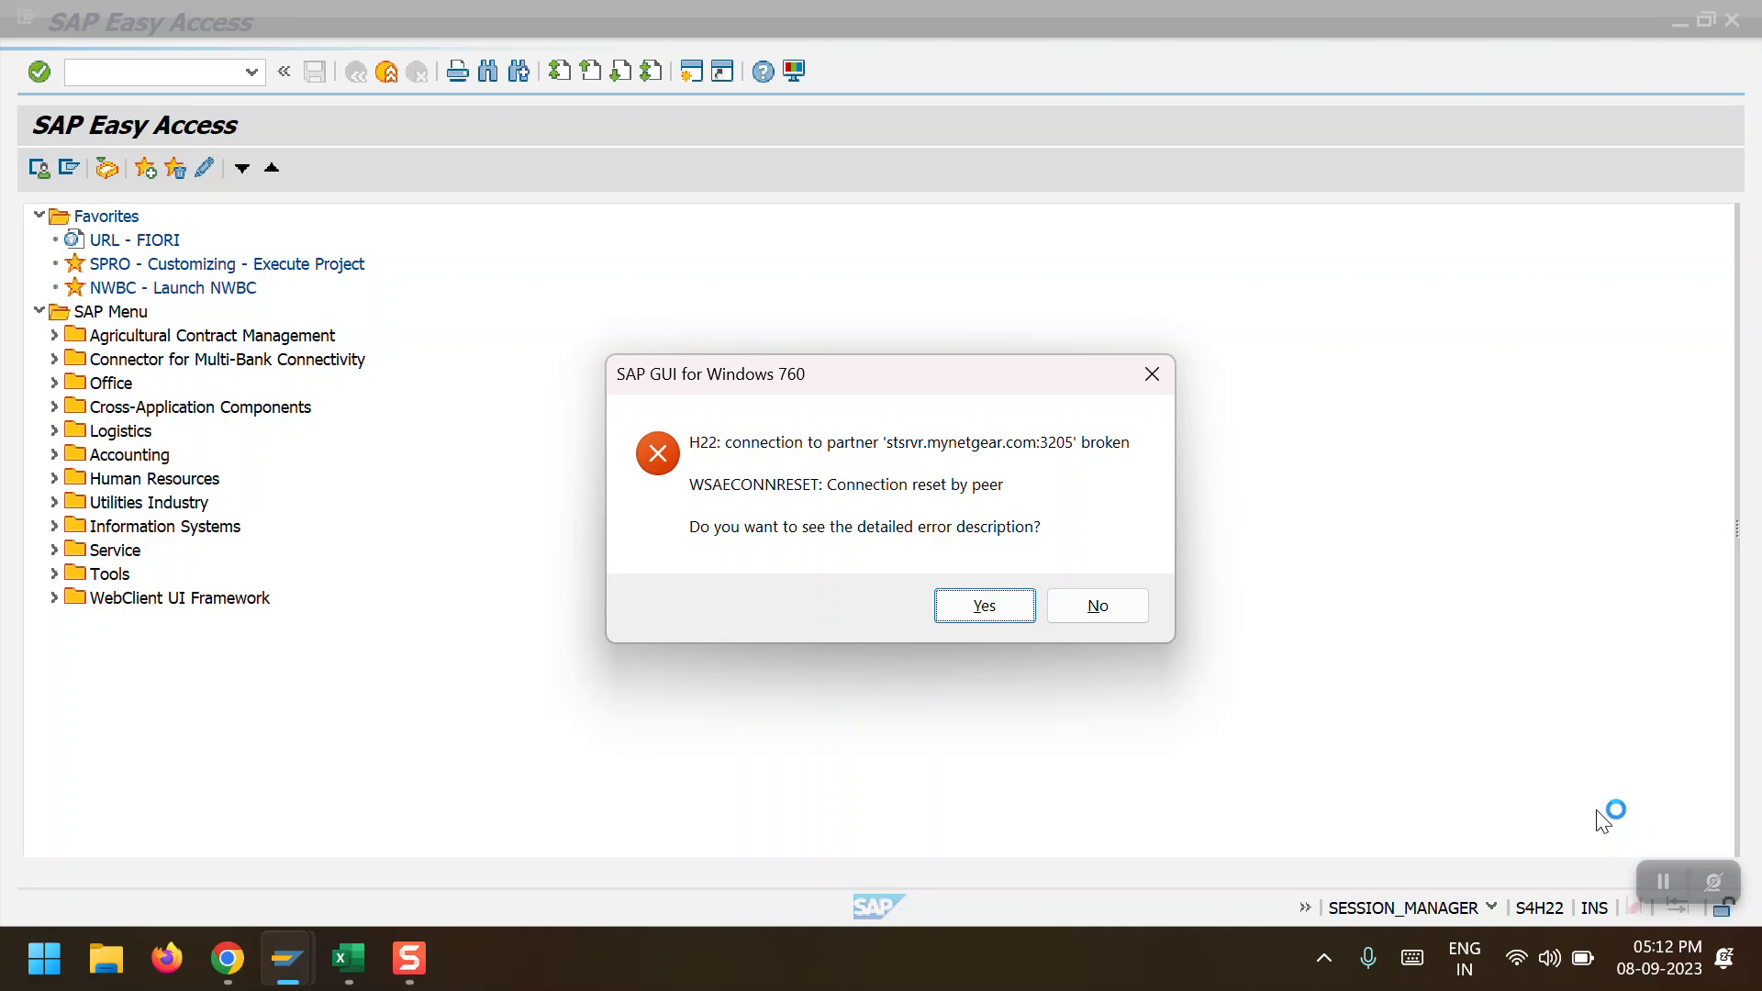
pyautogui.click(1658, 891)
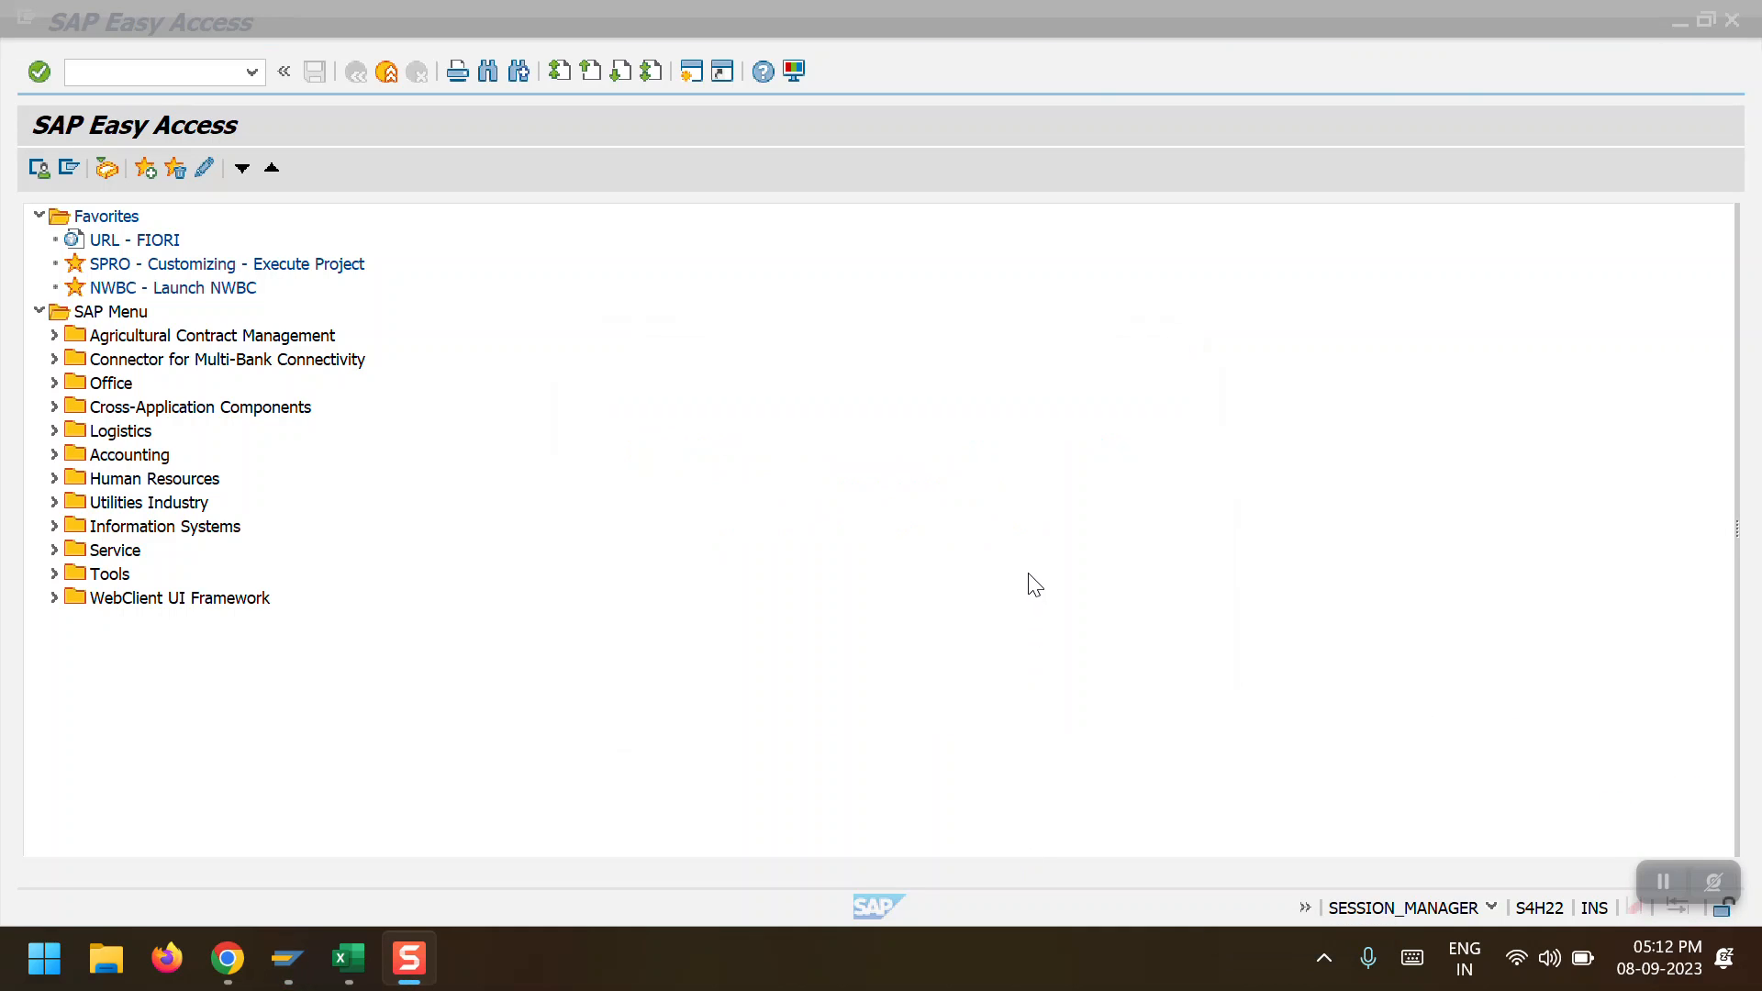
# Open the Foreign Currency Valuation screen with transaction code FAGL_FCV
pyautogui.click(151, 81)
pyautogui.write('FAGL')
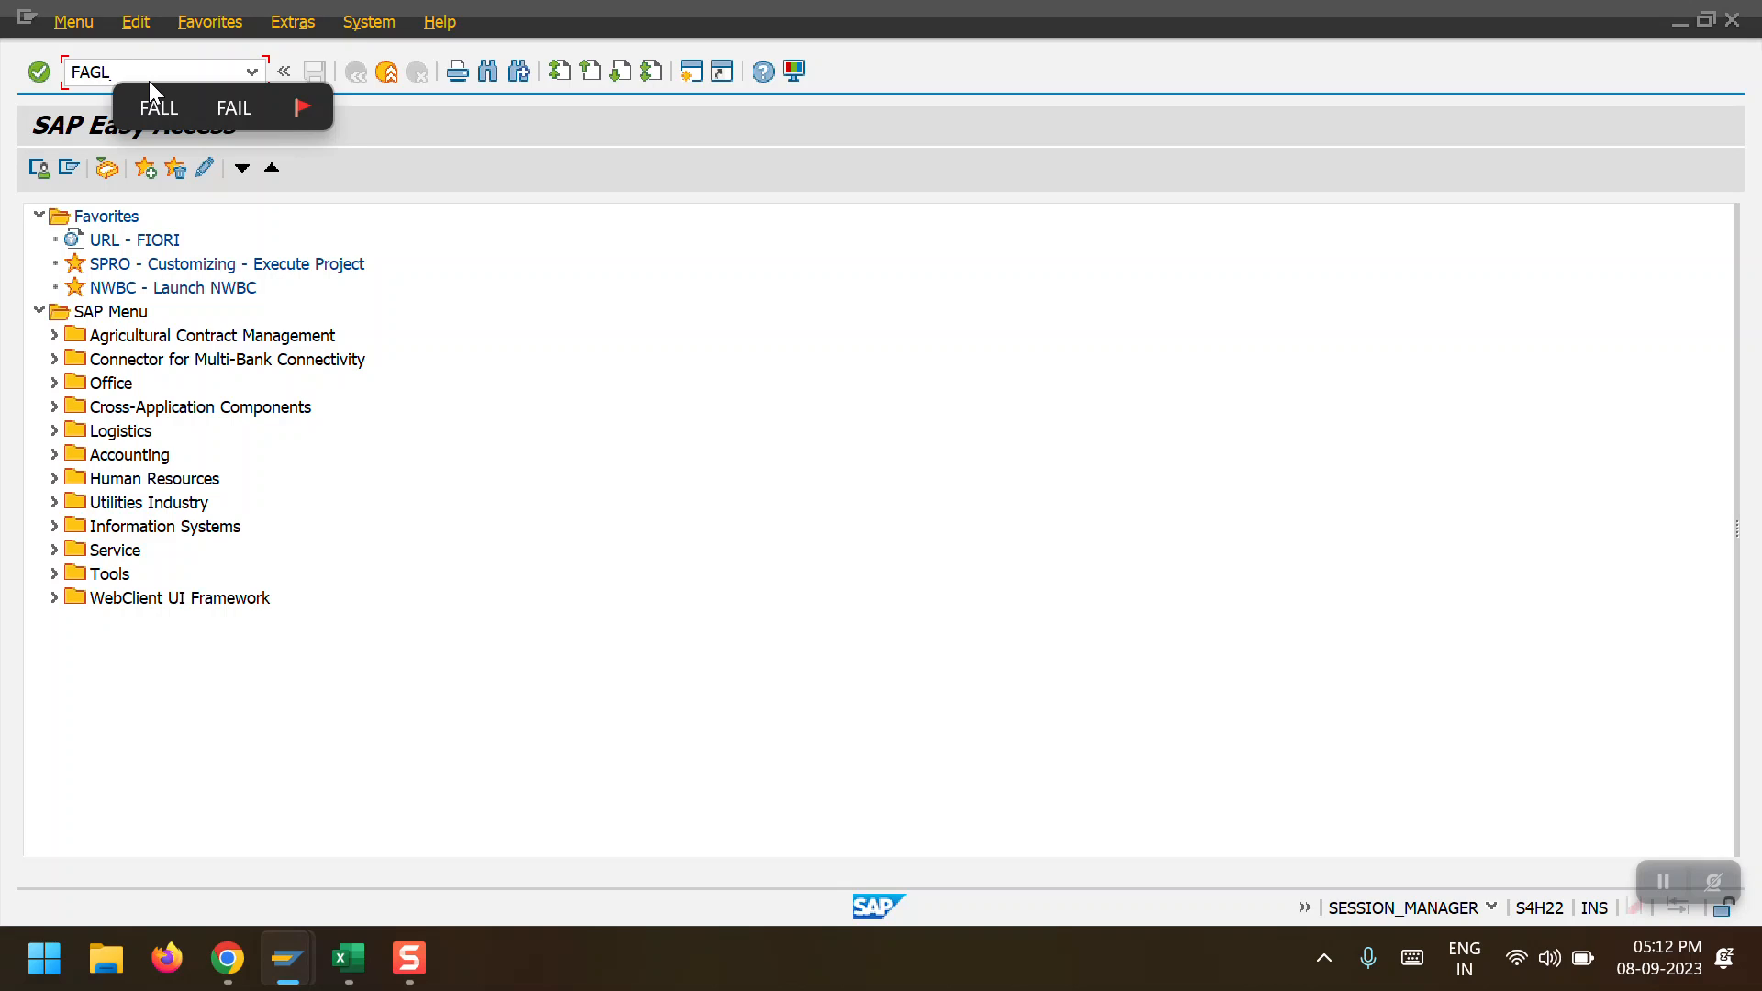
pyautogui.write('_FCV')
pyautogui.press('Return')
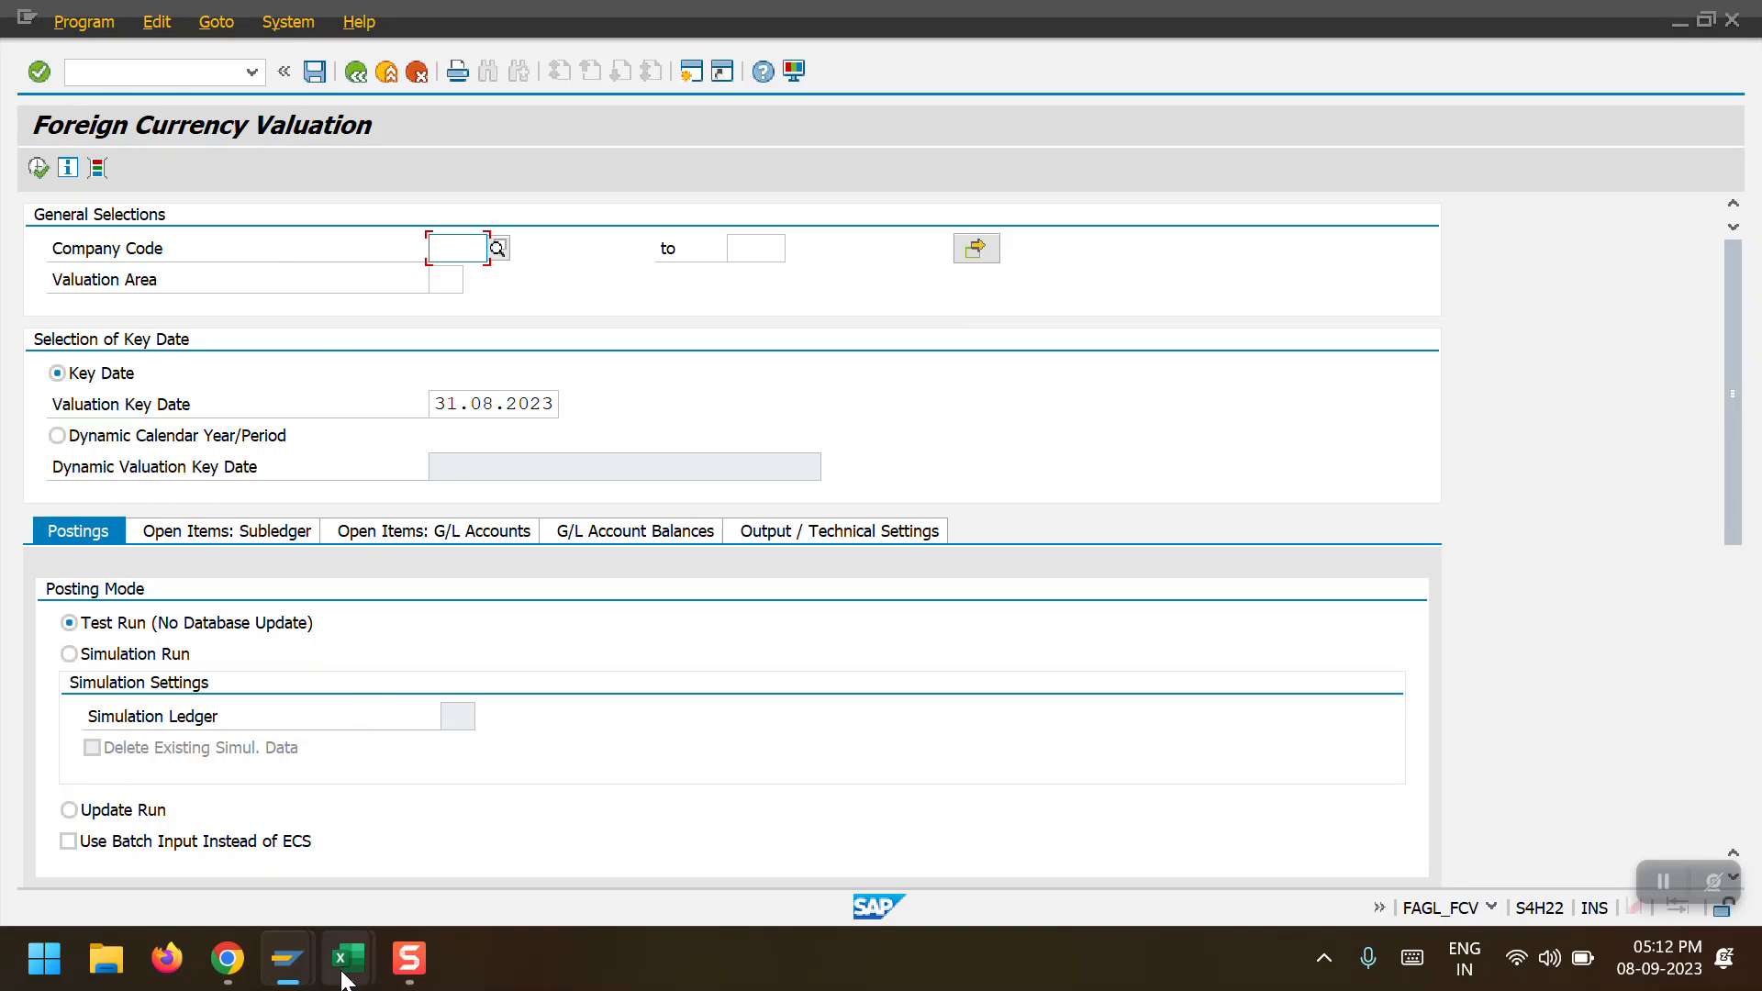
# Switch to the blank Excel workbook and enter 2000 in cell G3 and INR in cell H3
pyautogui.moveTo(349, 958)
pyautogui.click(459, 798)
pyautogui.click(625, 440)
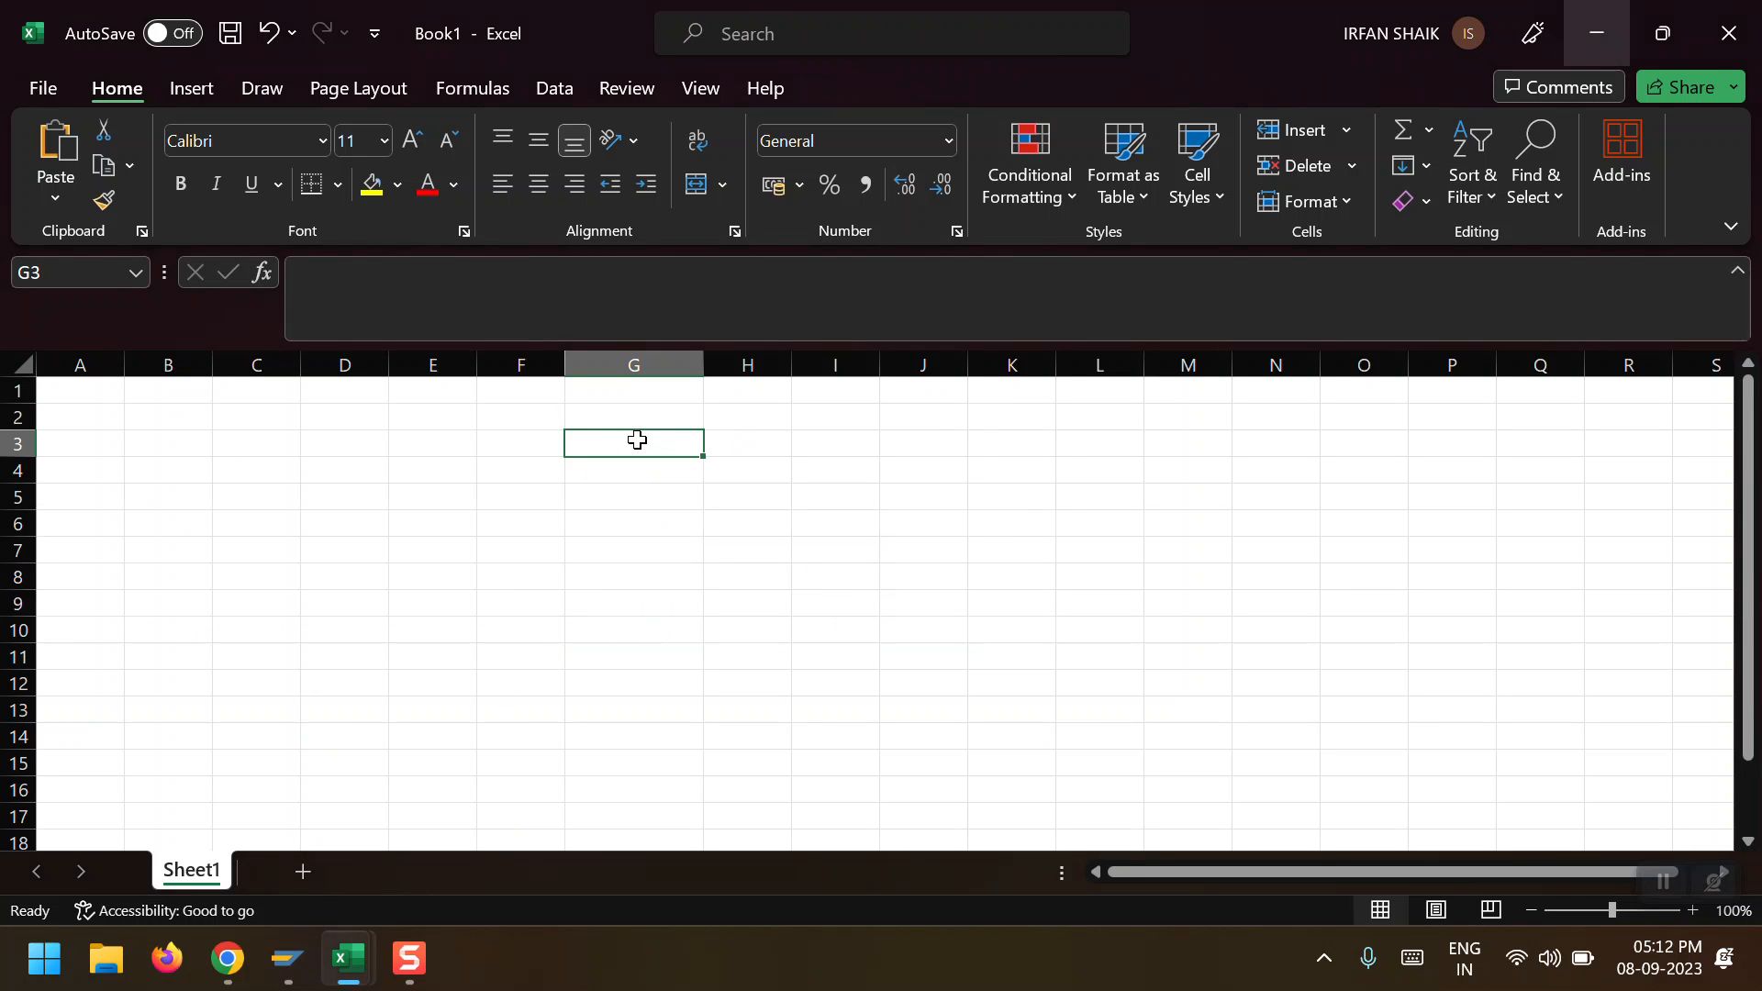
pyautogui.write('2000')
pyautogui.press('Return')
pyautogui.press('Up')
pyautogui.press('Up')
pyautogui.press('Down')
pyautogui.press('Right')
pyautogui.write('INR')
pyautogui.press('Return')
pyautogui.press('Up')
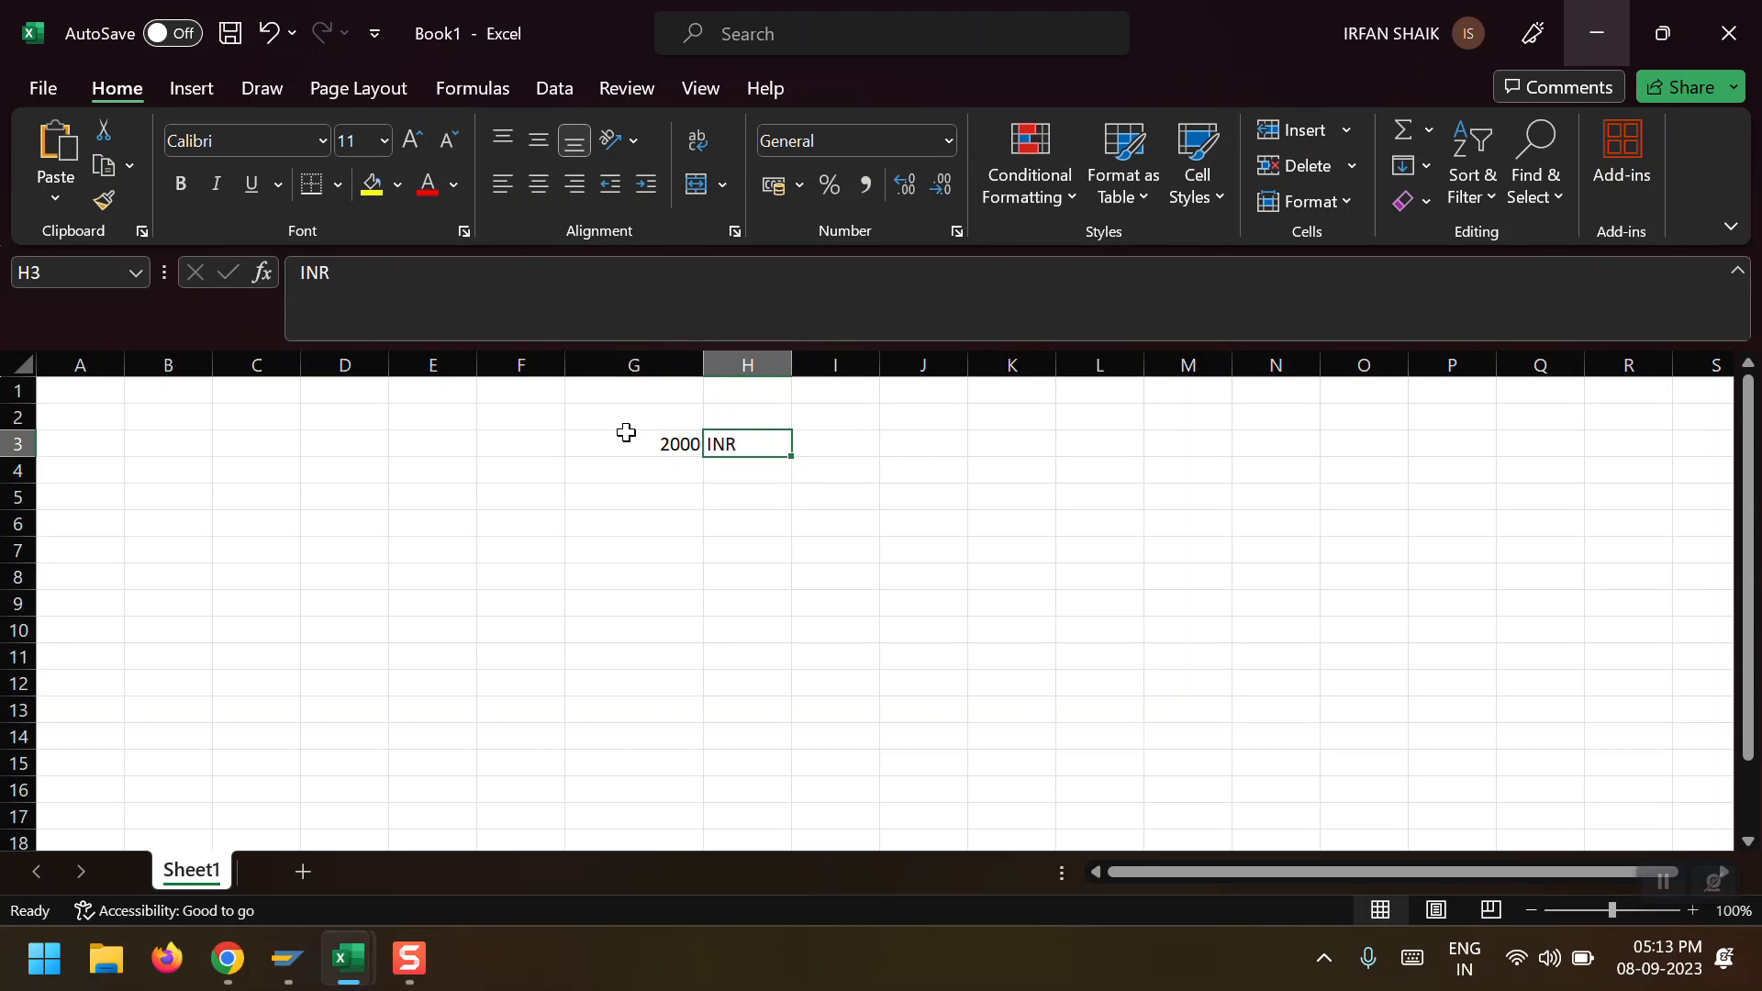
# Label the INR row with LOCAL CURRENCY in cell I3
pyautogui.press('Right')
pyautogui.write('LOCAL')
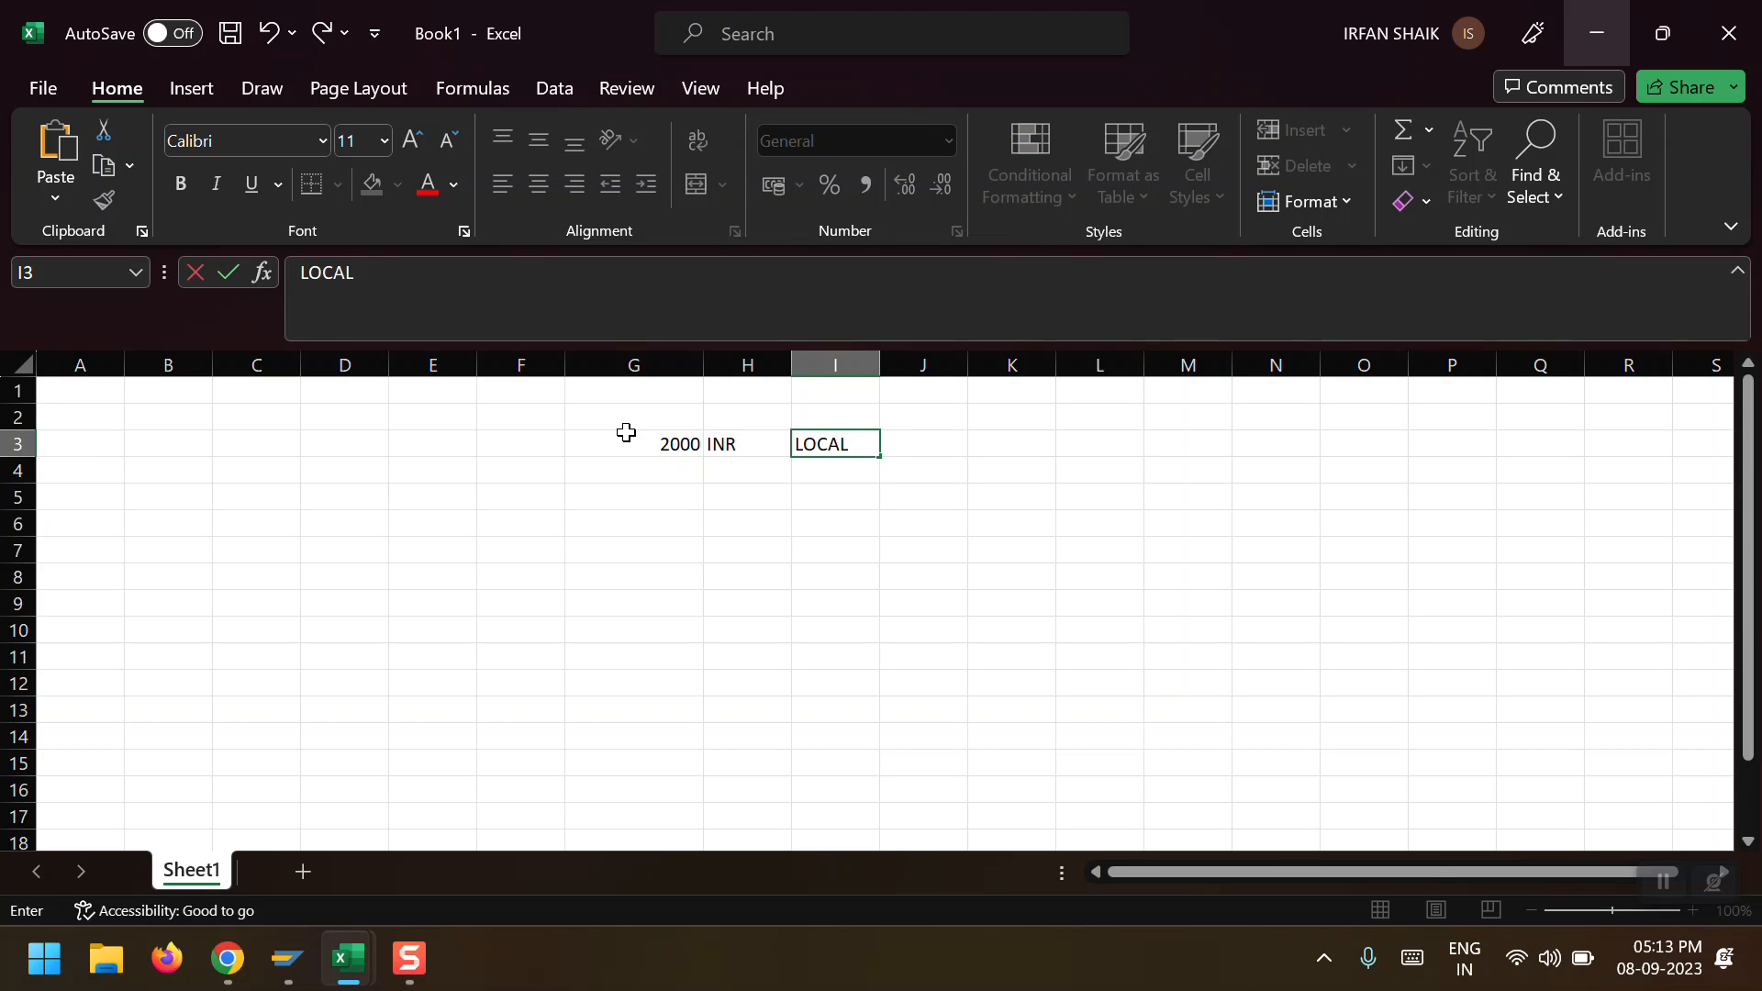
pyautogui.write(' CURRENCY')
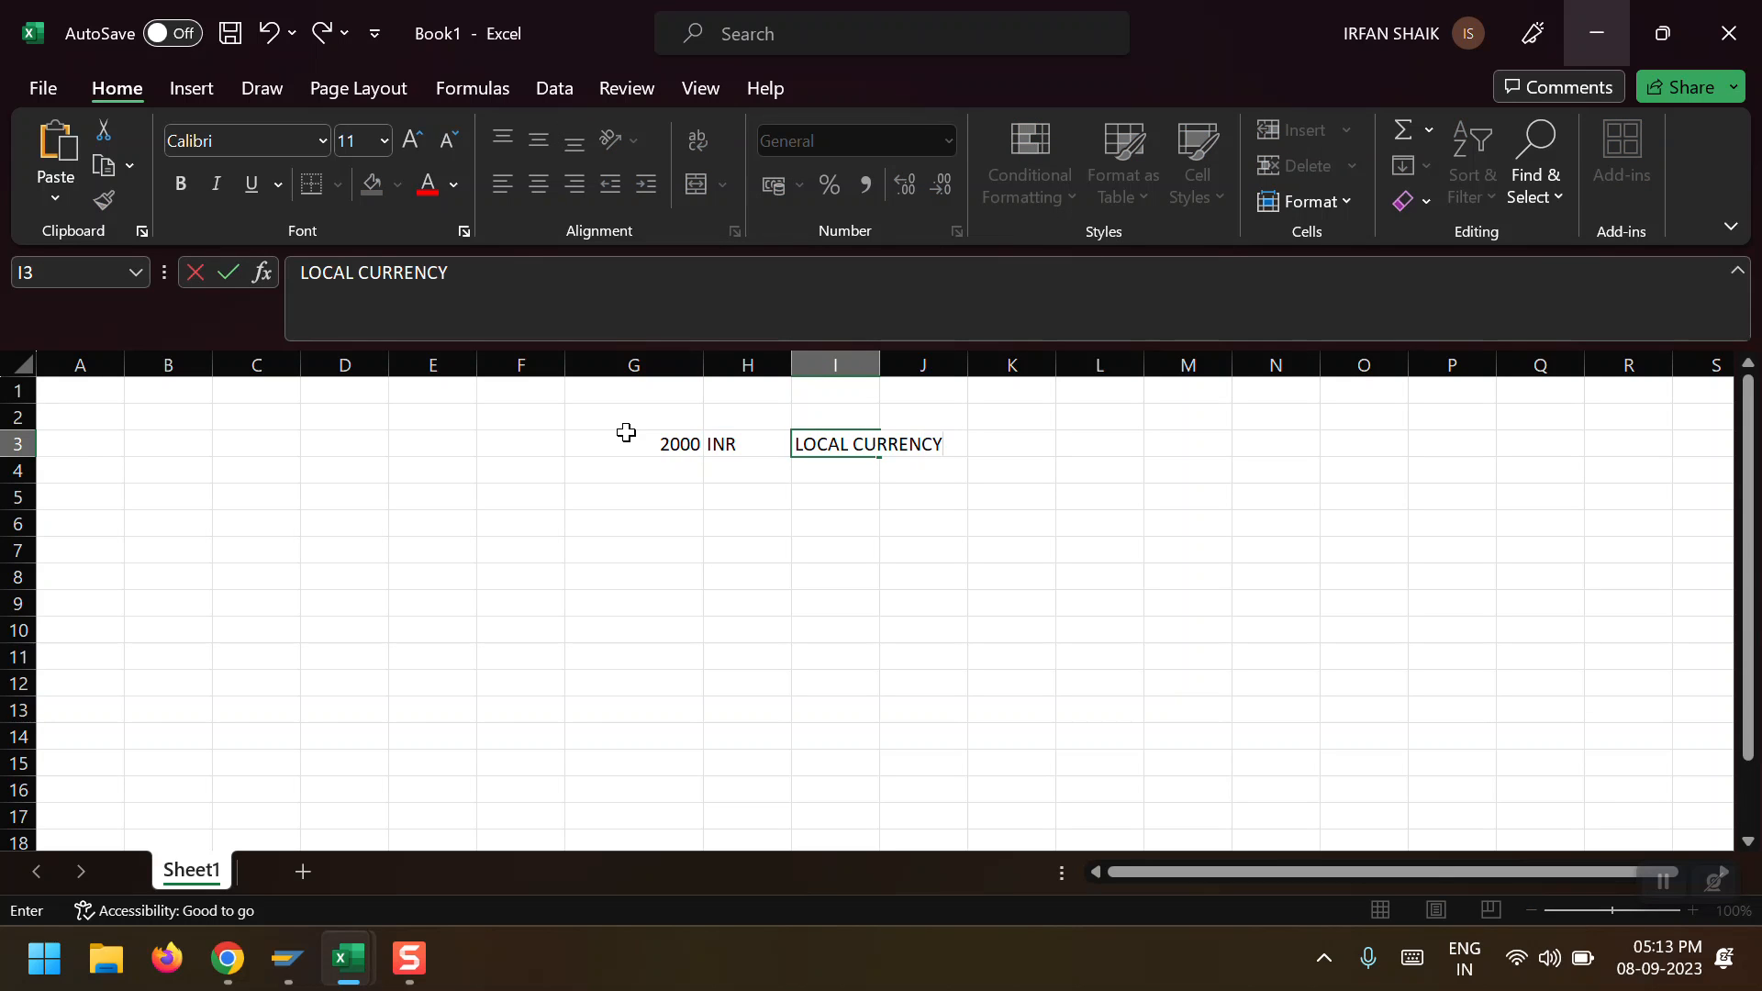
pyautogui.press('Return')
# Enter "Foreign Currency document" in cell I4, directly below the local currency label
pyautogui.press('Left')
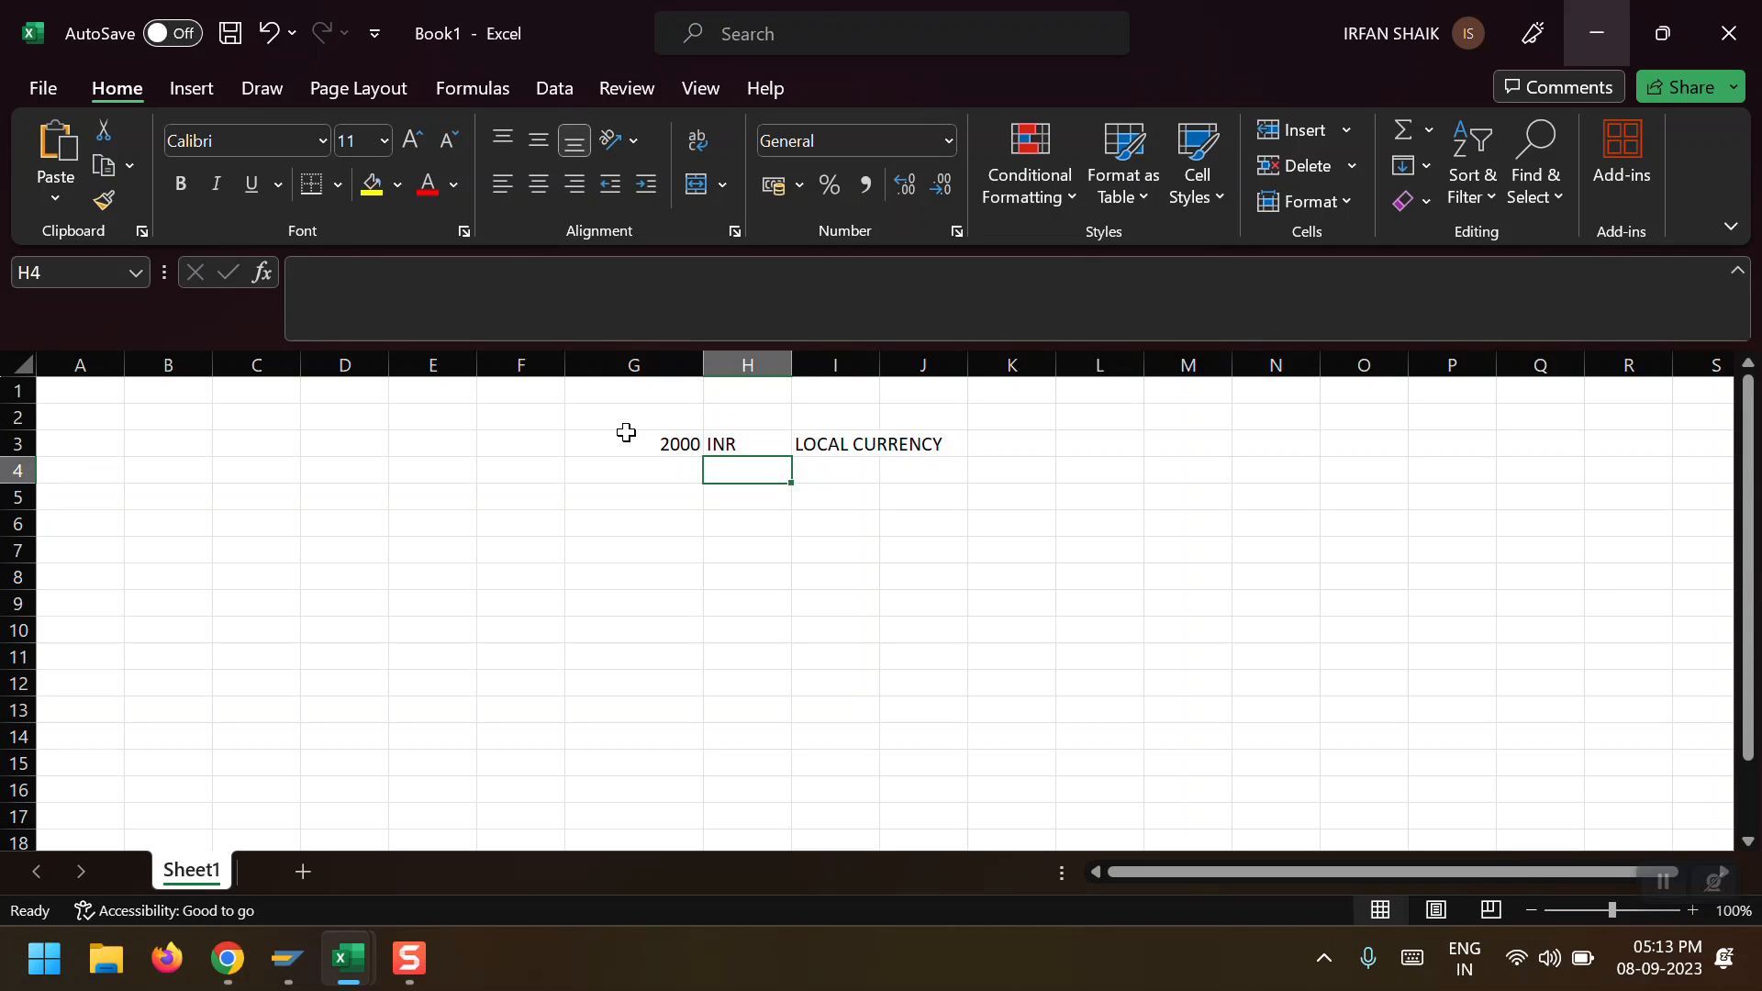
pyautogui.press('Right')
pyautogui.write('Fo')
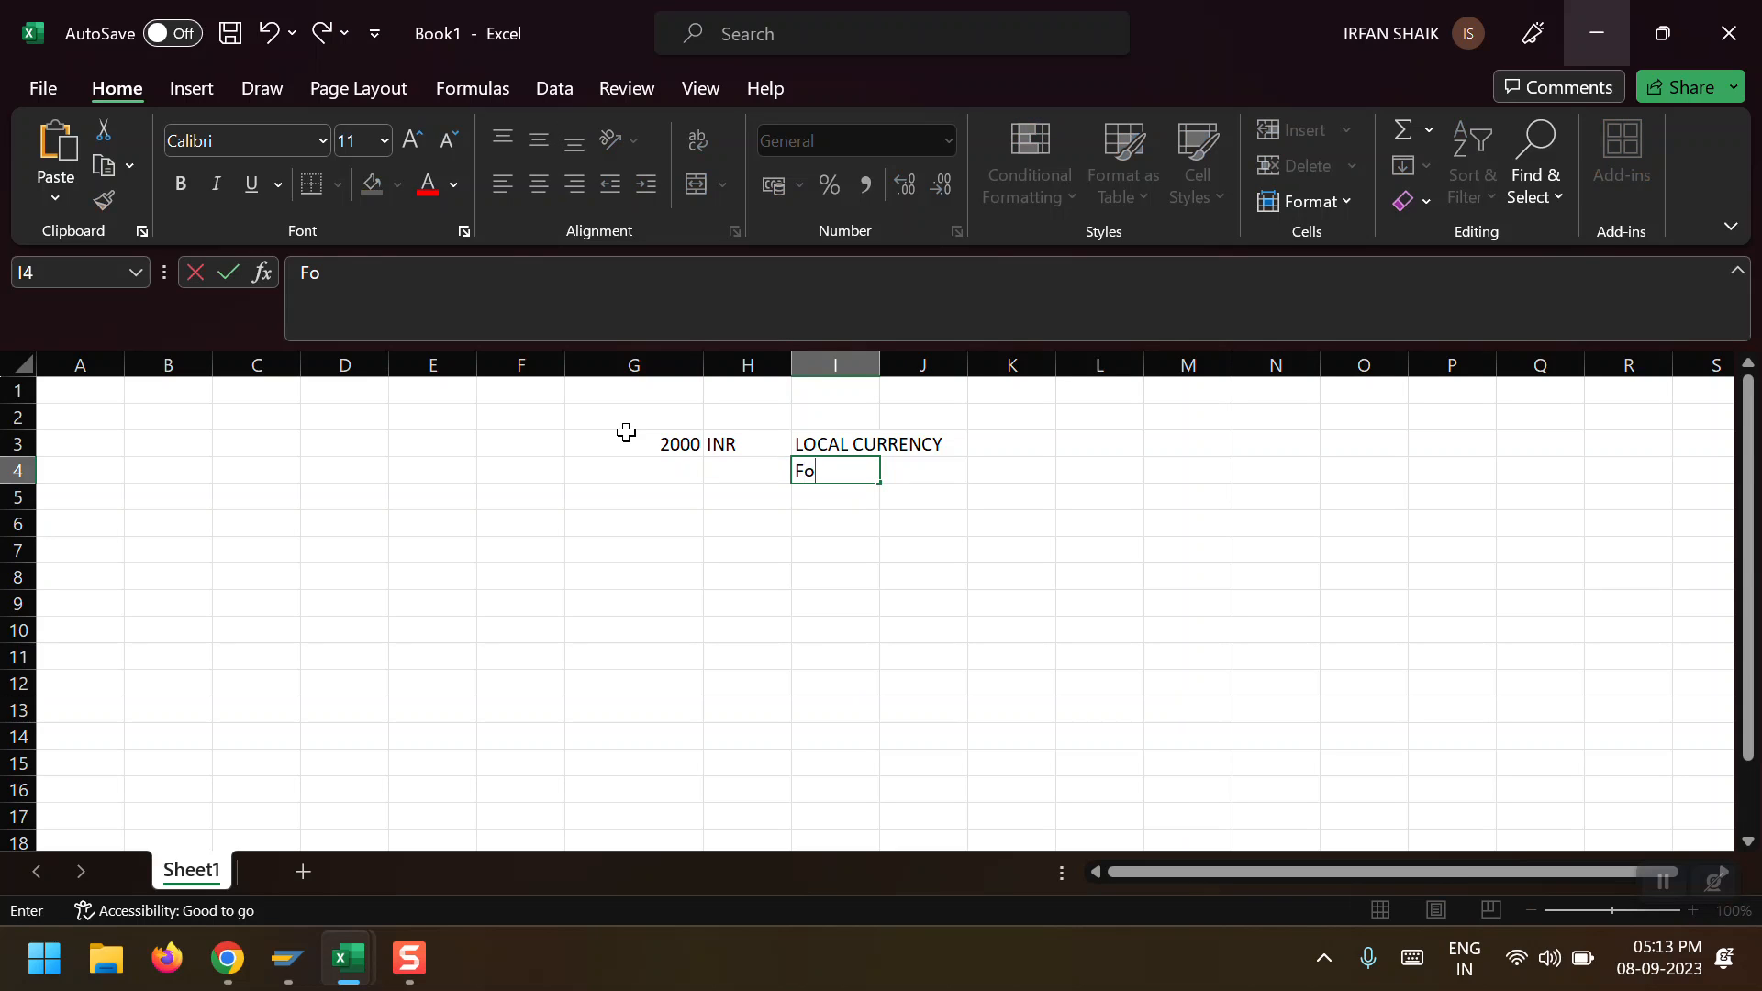
pyautogui.write('reign Currency document')
pyautogui.press('Return')
pyautogui.press('Up')
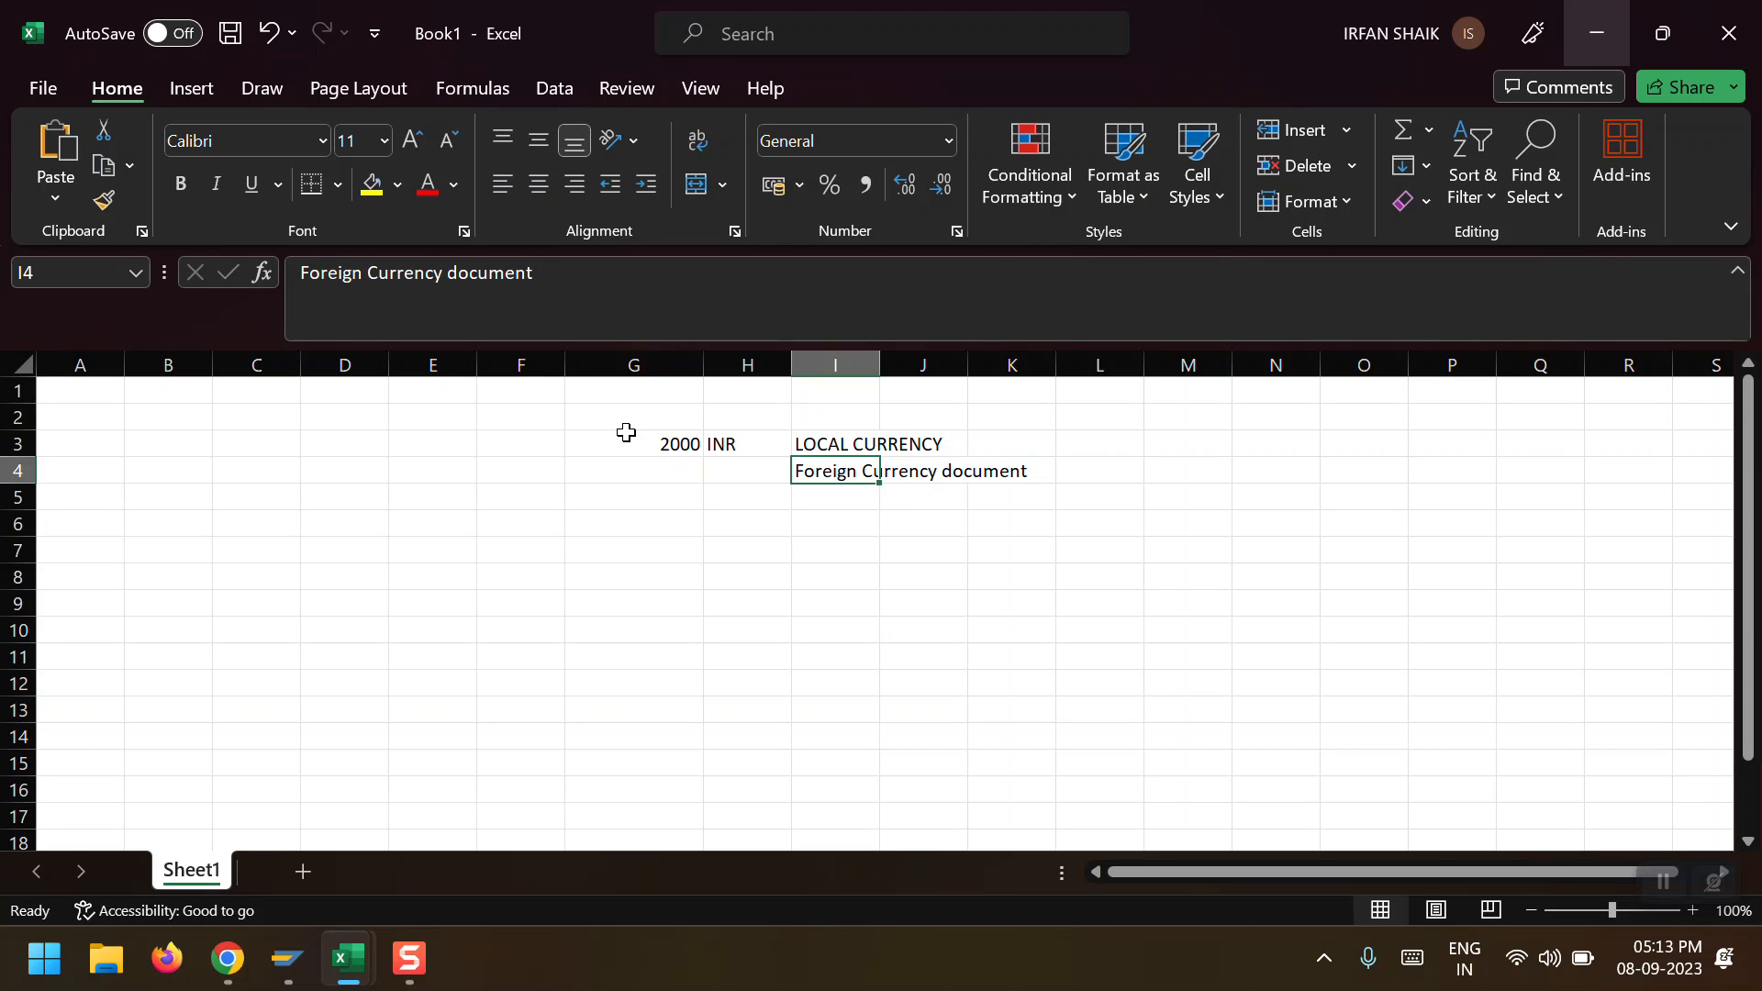
# List the foreign currencies USD, MXN and SAR in cells H4 to H6
pyautogui.press('Left')
pyautogui.write('asd')
pyautogui.press('BackSpace')
pyautogui.press('BackSpace')
pyautogui.press('BackSpace')
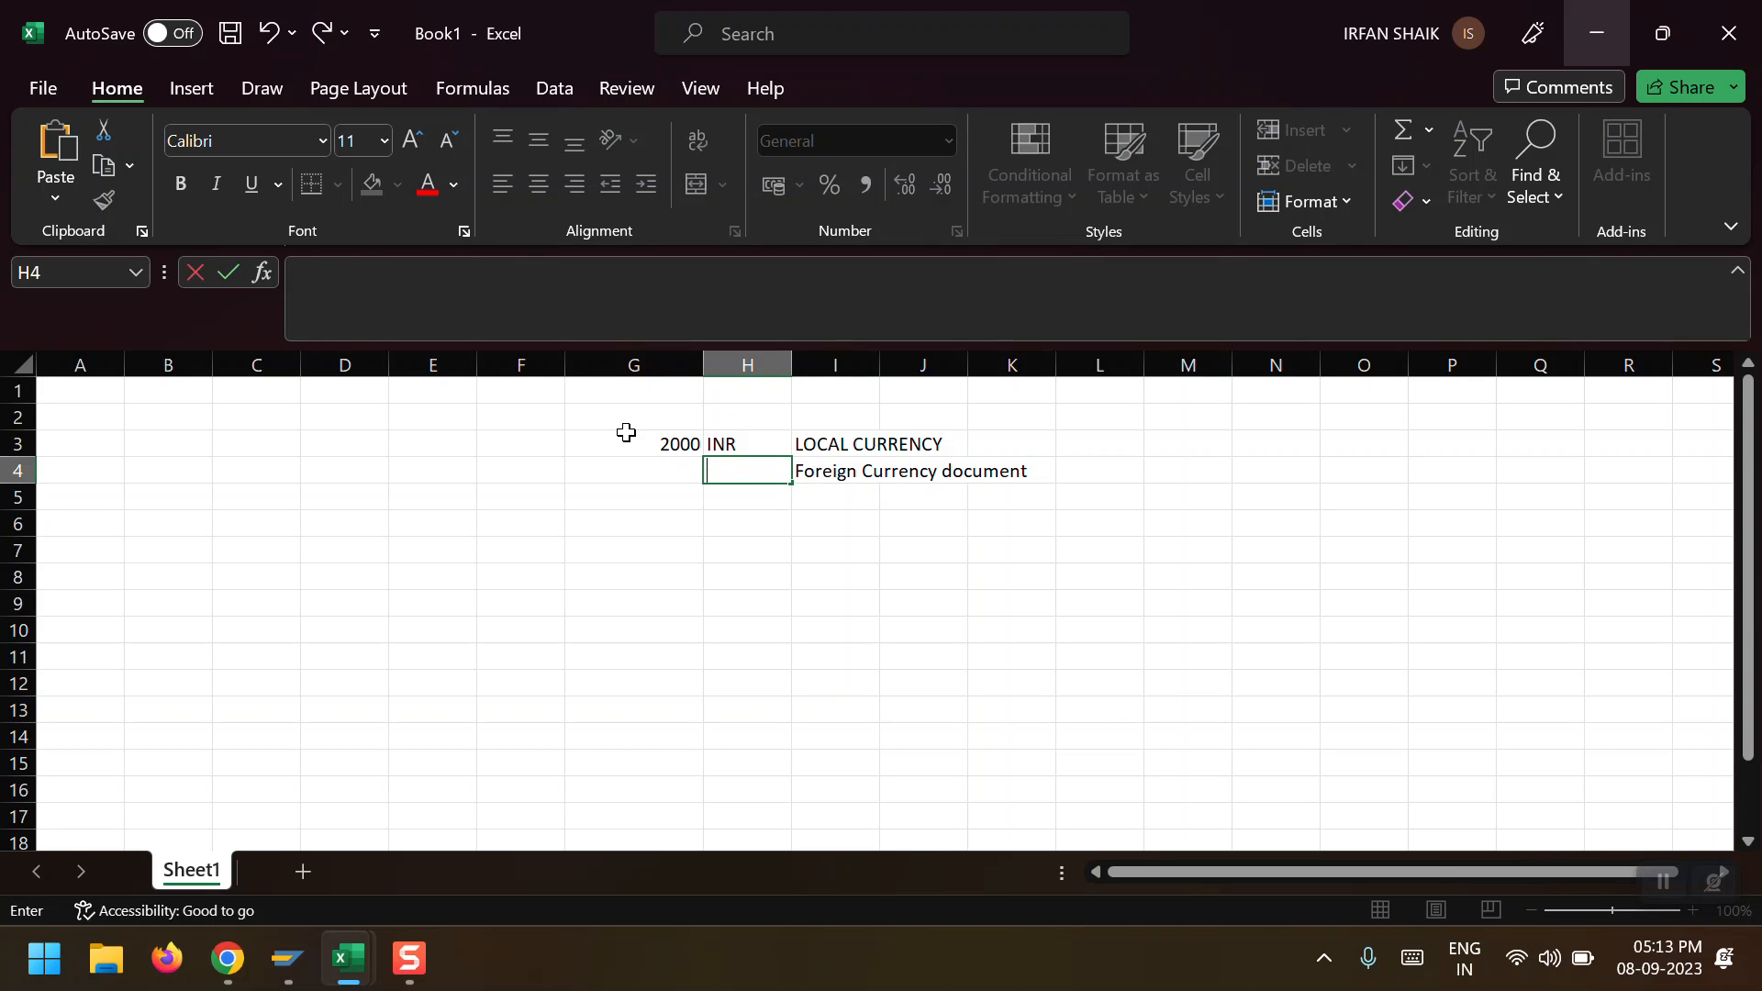
pyautogui.write('USD')
pyautogui.press('Return')
pyautogui.write('MXN')
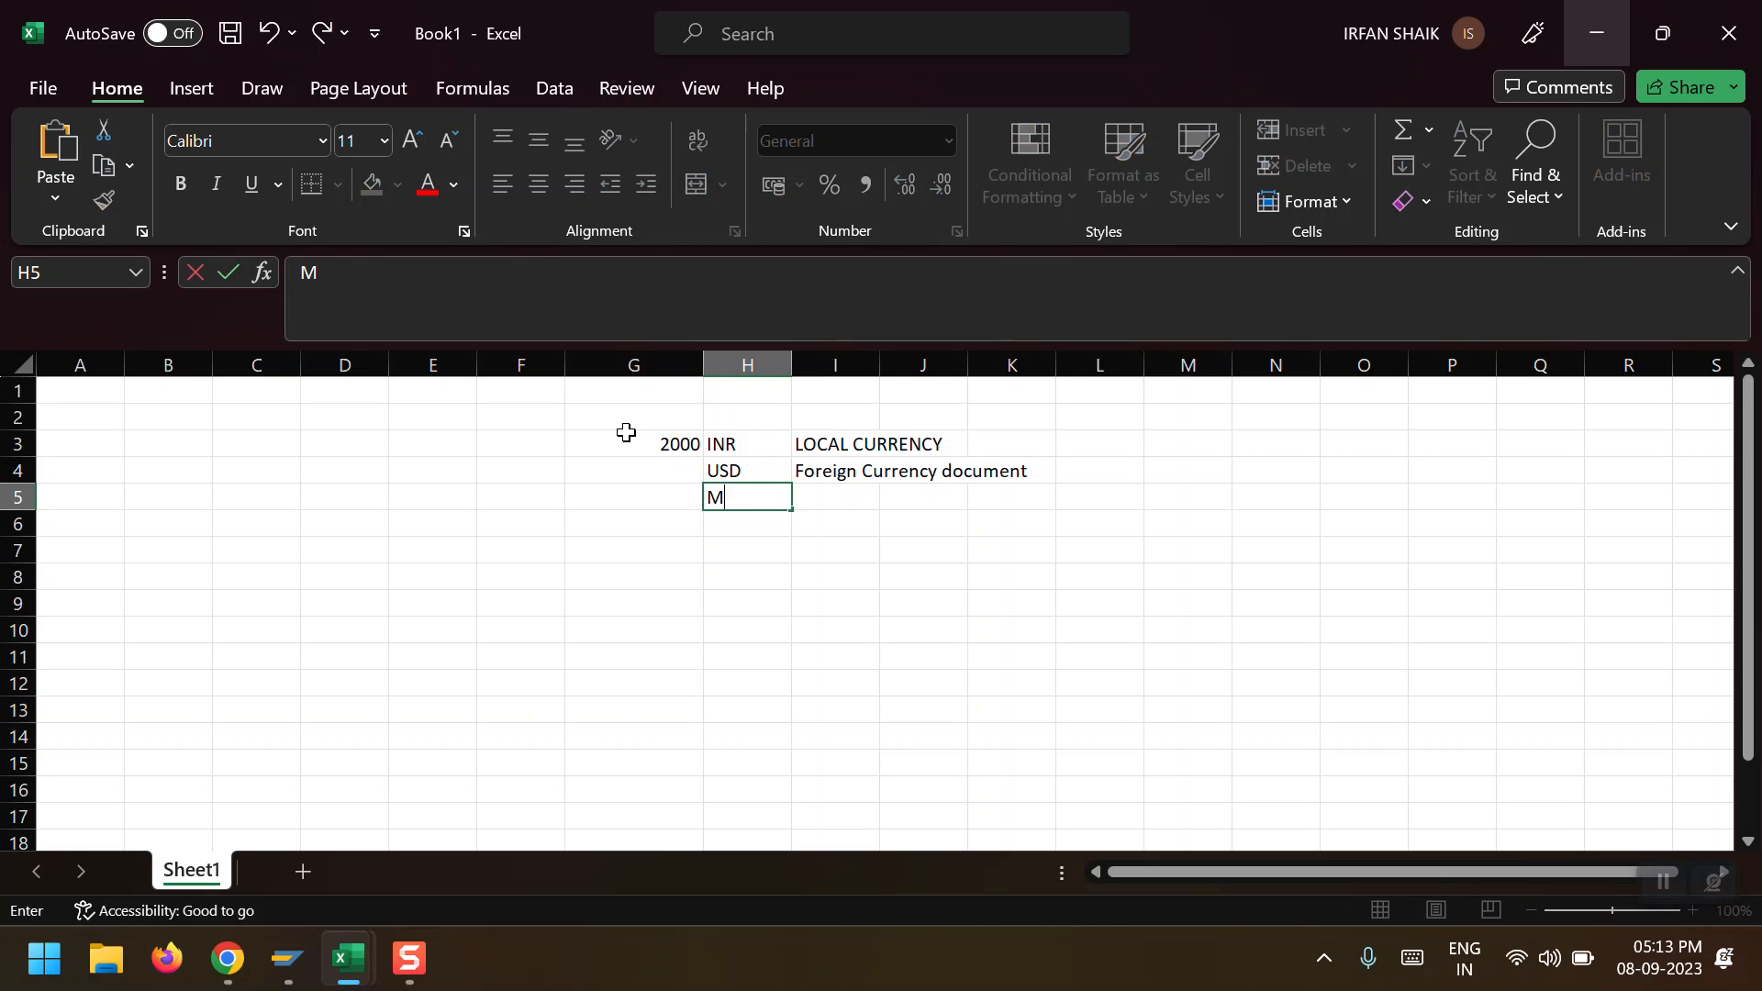
pyautogui.press('Return')
pyautogui.write('SAR')
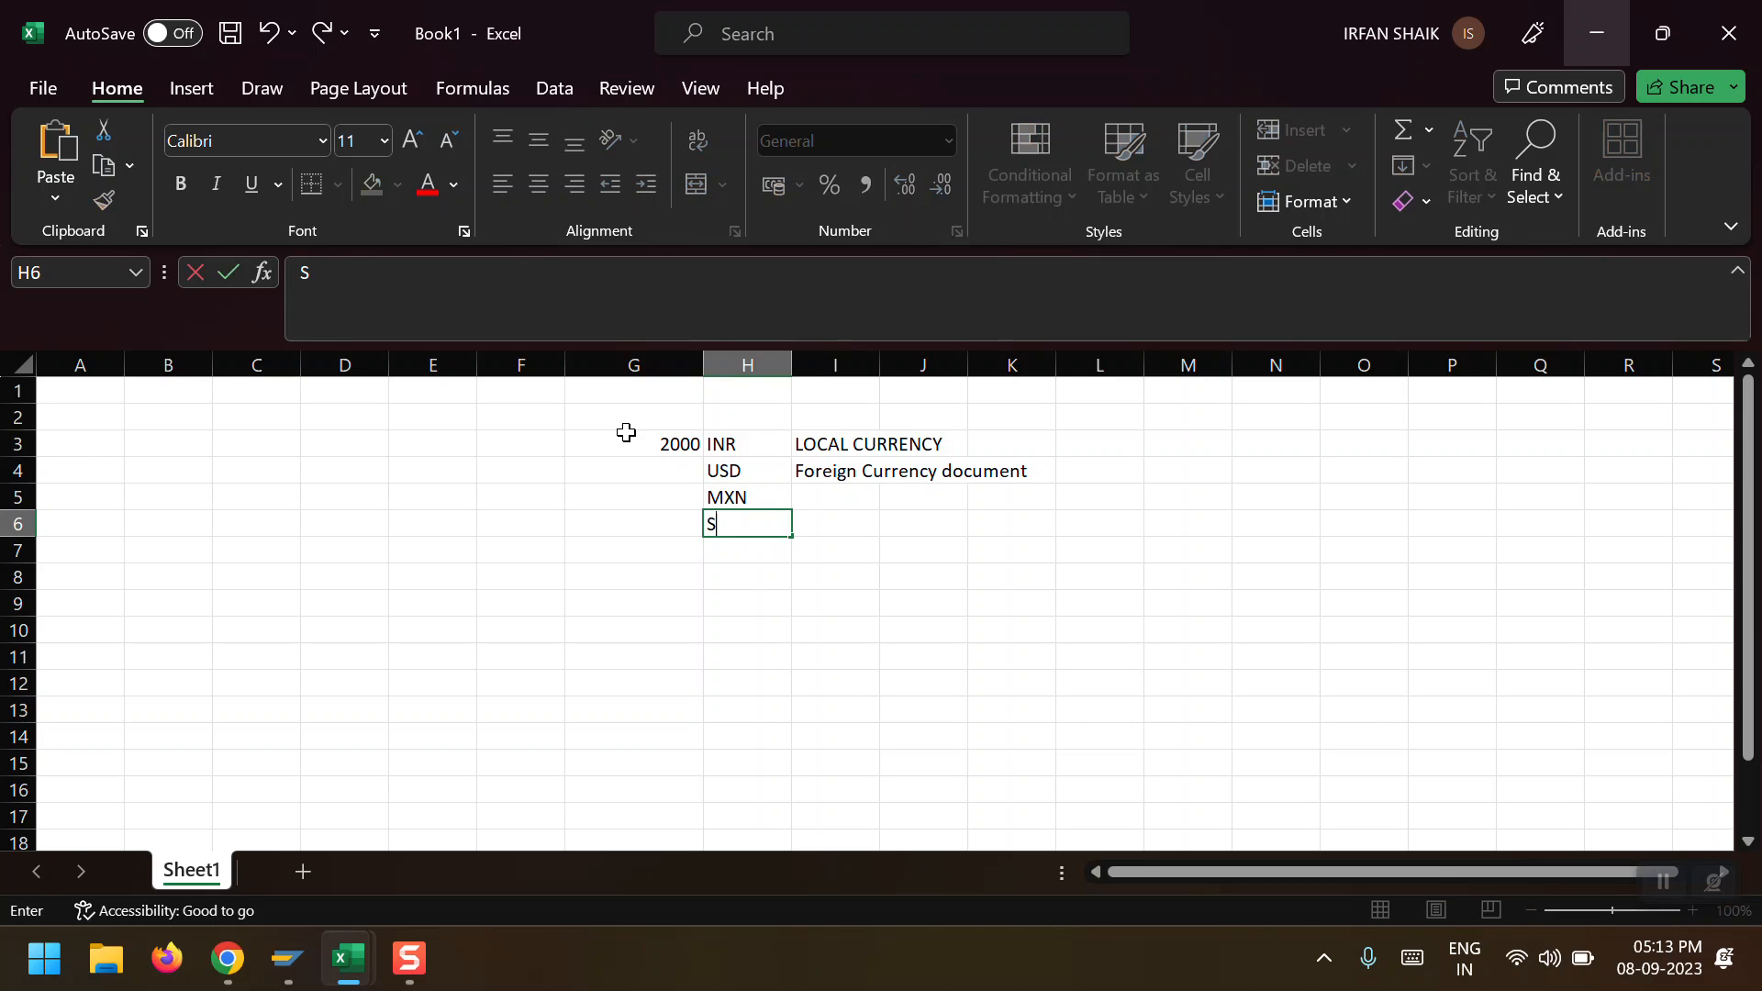
pyautogui.press('Return')
# Fill the "Foreign Currency document" label from I4 down through I6
pyautogui.press('Up')
pyautogui.press('Up')
pyautogui.press('Up')
pyautogui.hotkey('shift', 'Down')
pyautogui.press('Right')
pyautogui.hotkey('shift', 'Down')
pyautogui.hotkey('shift', 'Down')
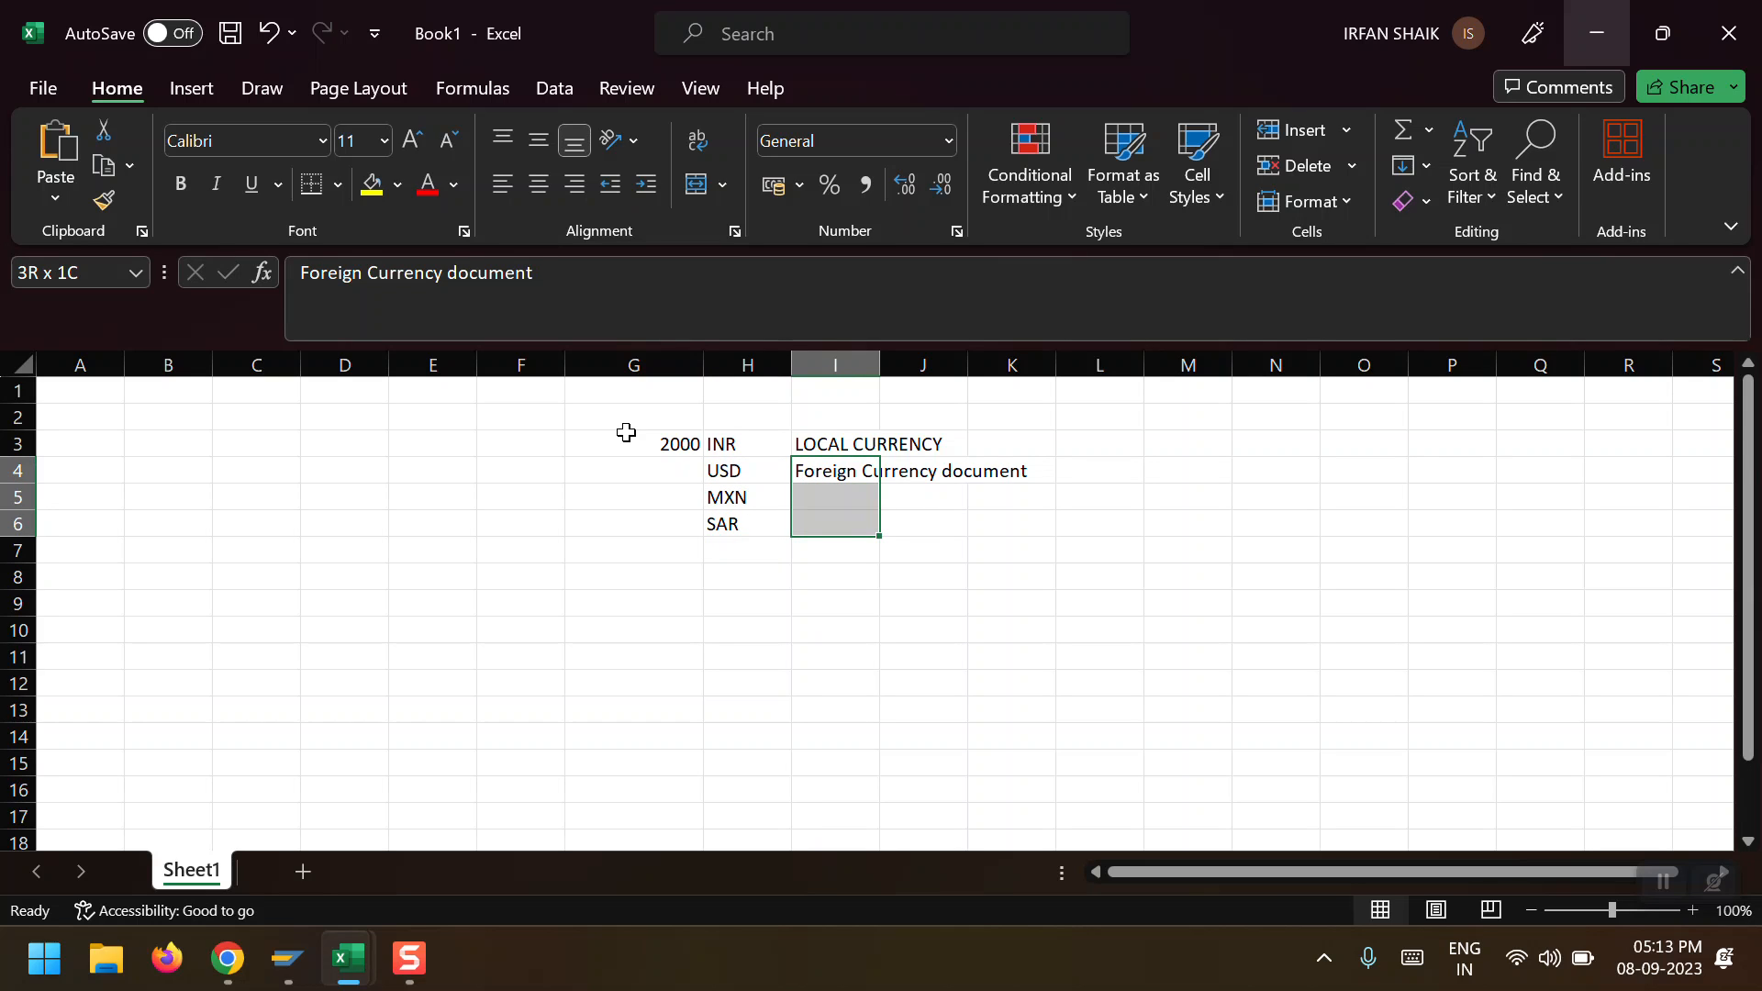
pyautogui.hotkey('ctrl', 'd')
pyautogui.press('Right')
pyautogui.press('Left')
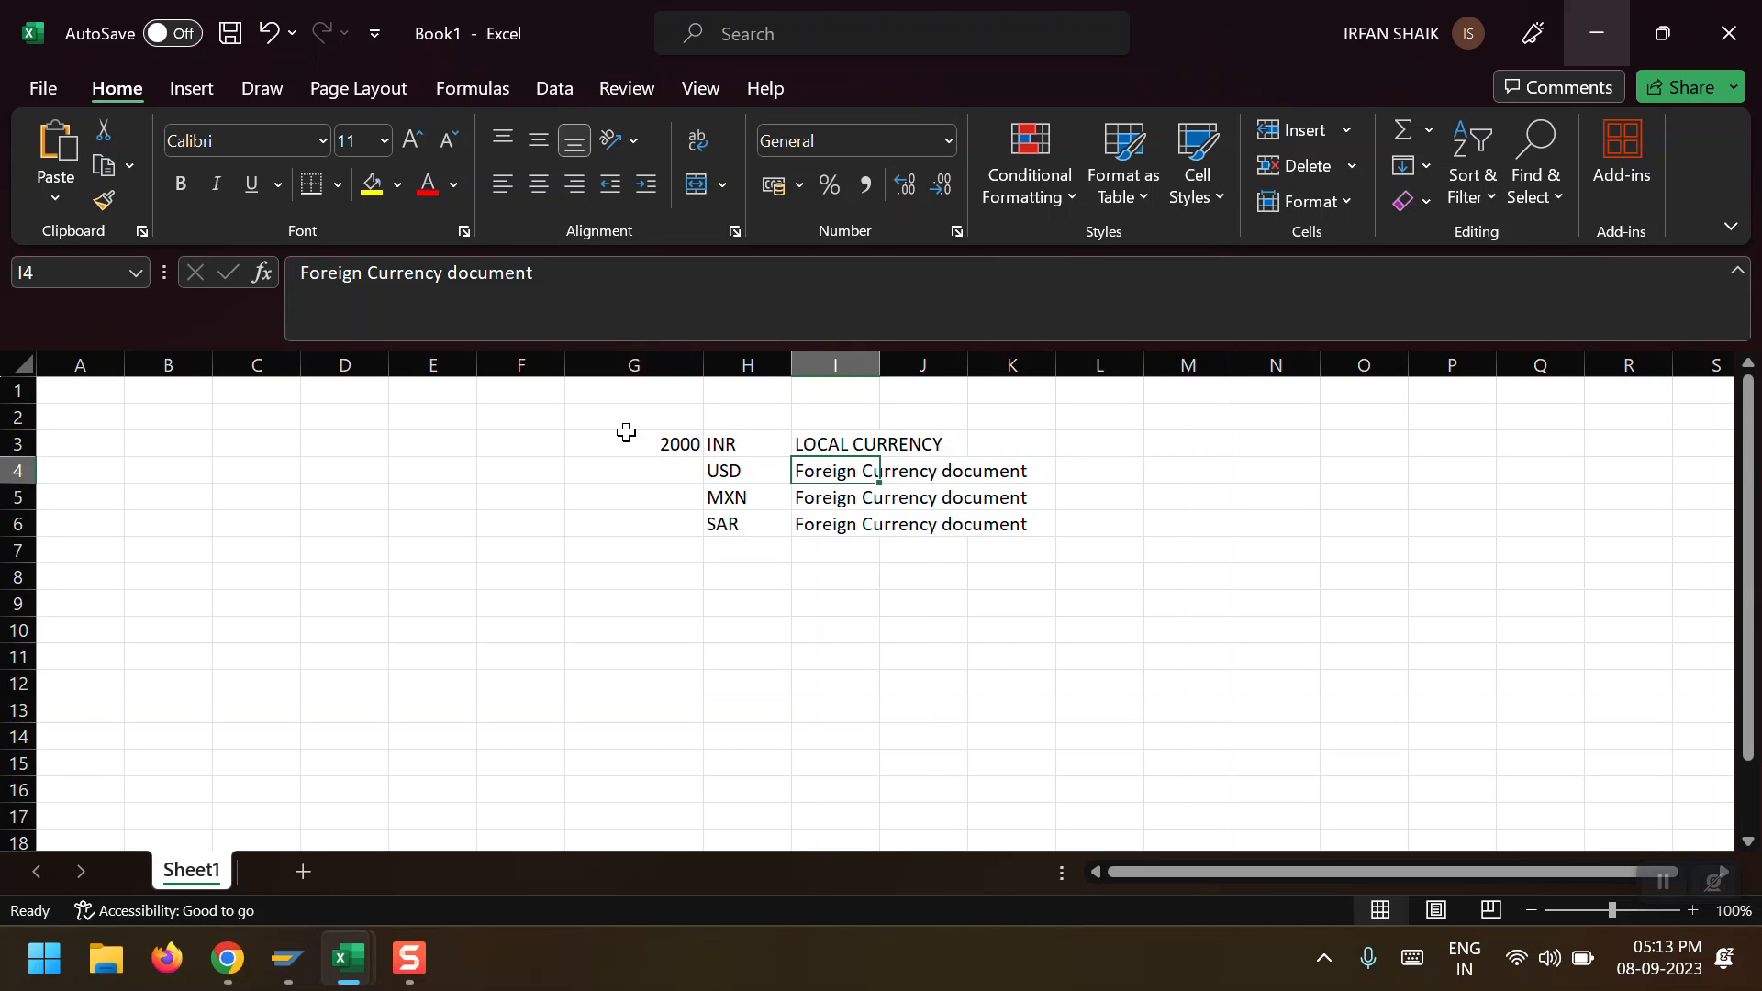
# Add a currency pair below the list, with USD in cell H8 and INR in cell I8
pyautogui.click(748, 587)
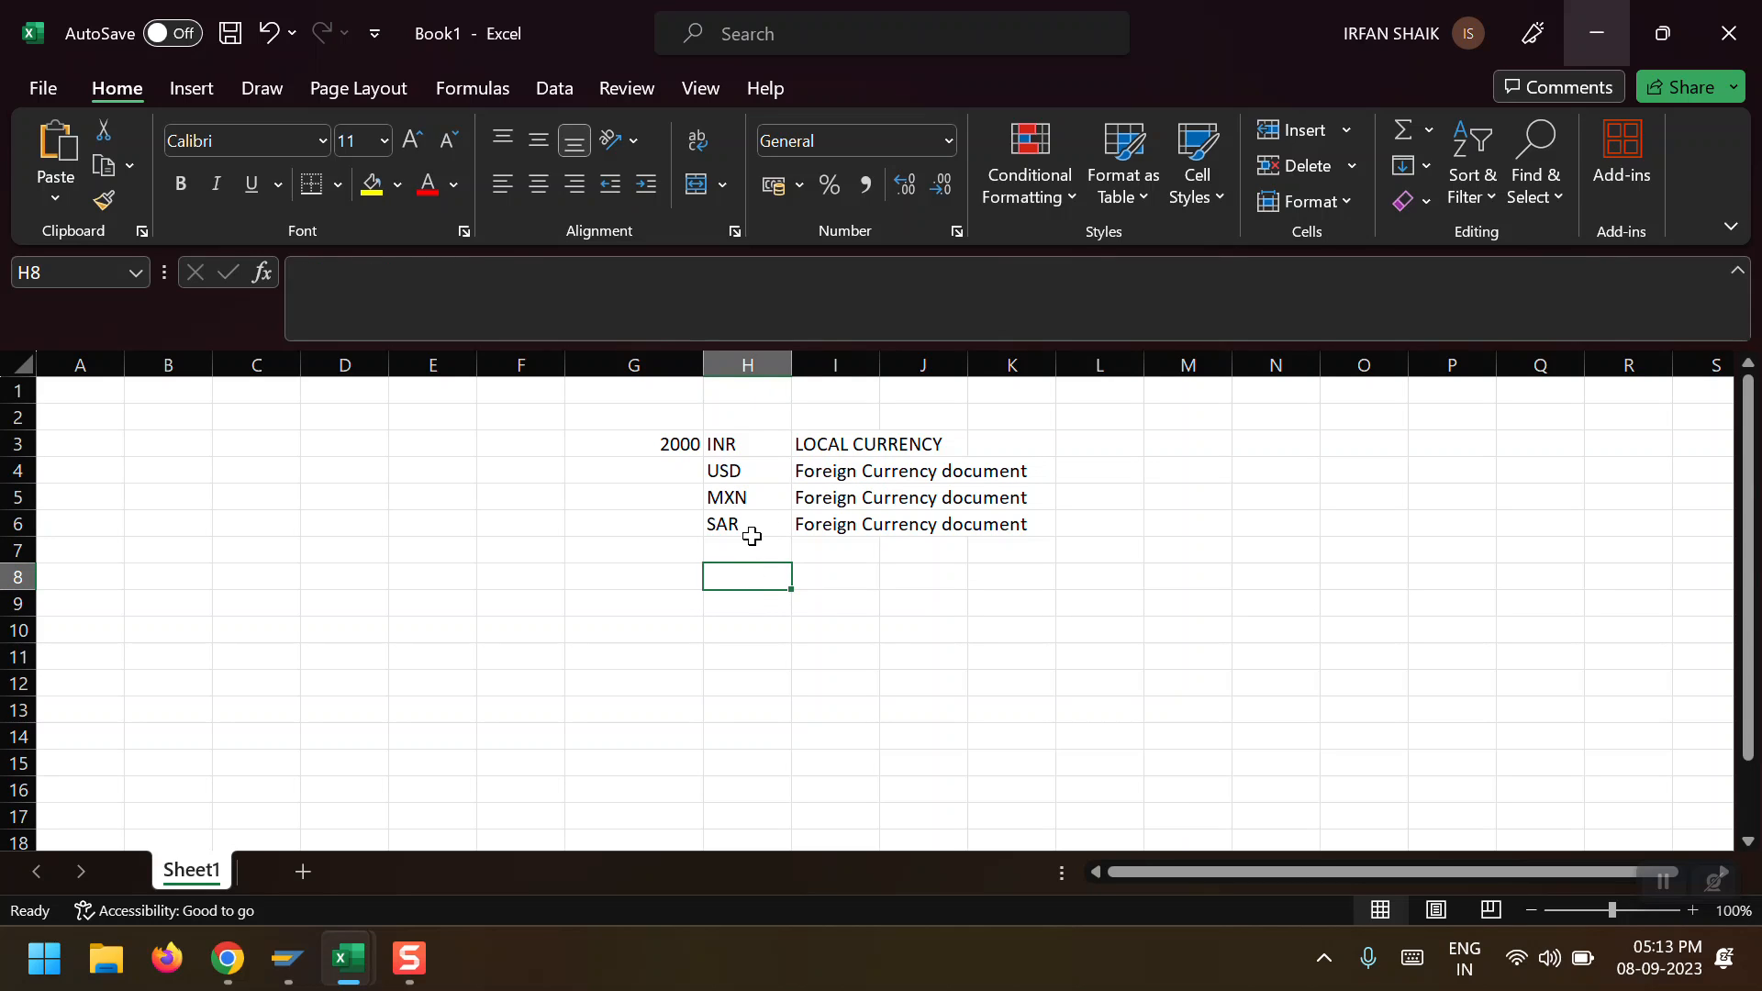
pyautogui.click(723, 474)
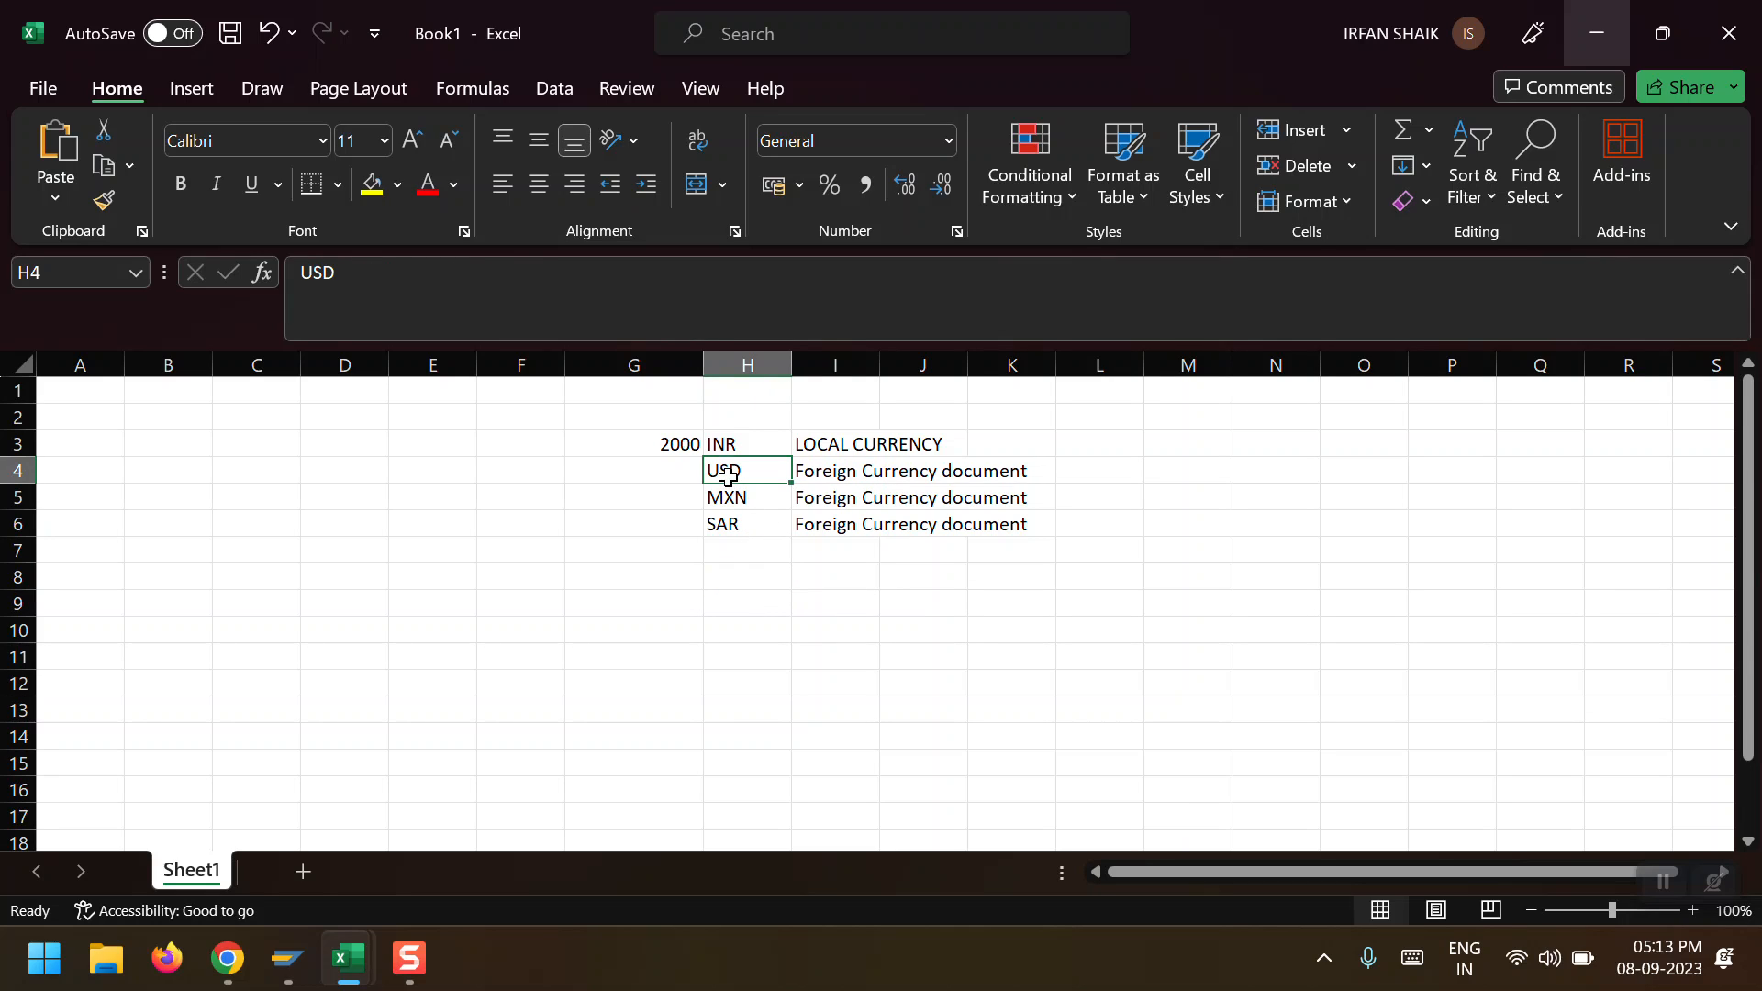
pyautogui.click(736, 580)
pyautogui.write('US')
pyautogui.press('Return')
pyautogui.click(736, 580)
pyautogui.press('Right')
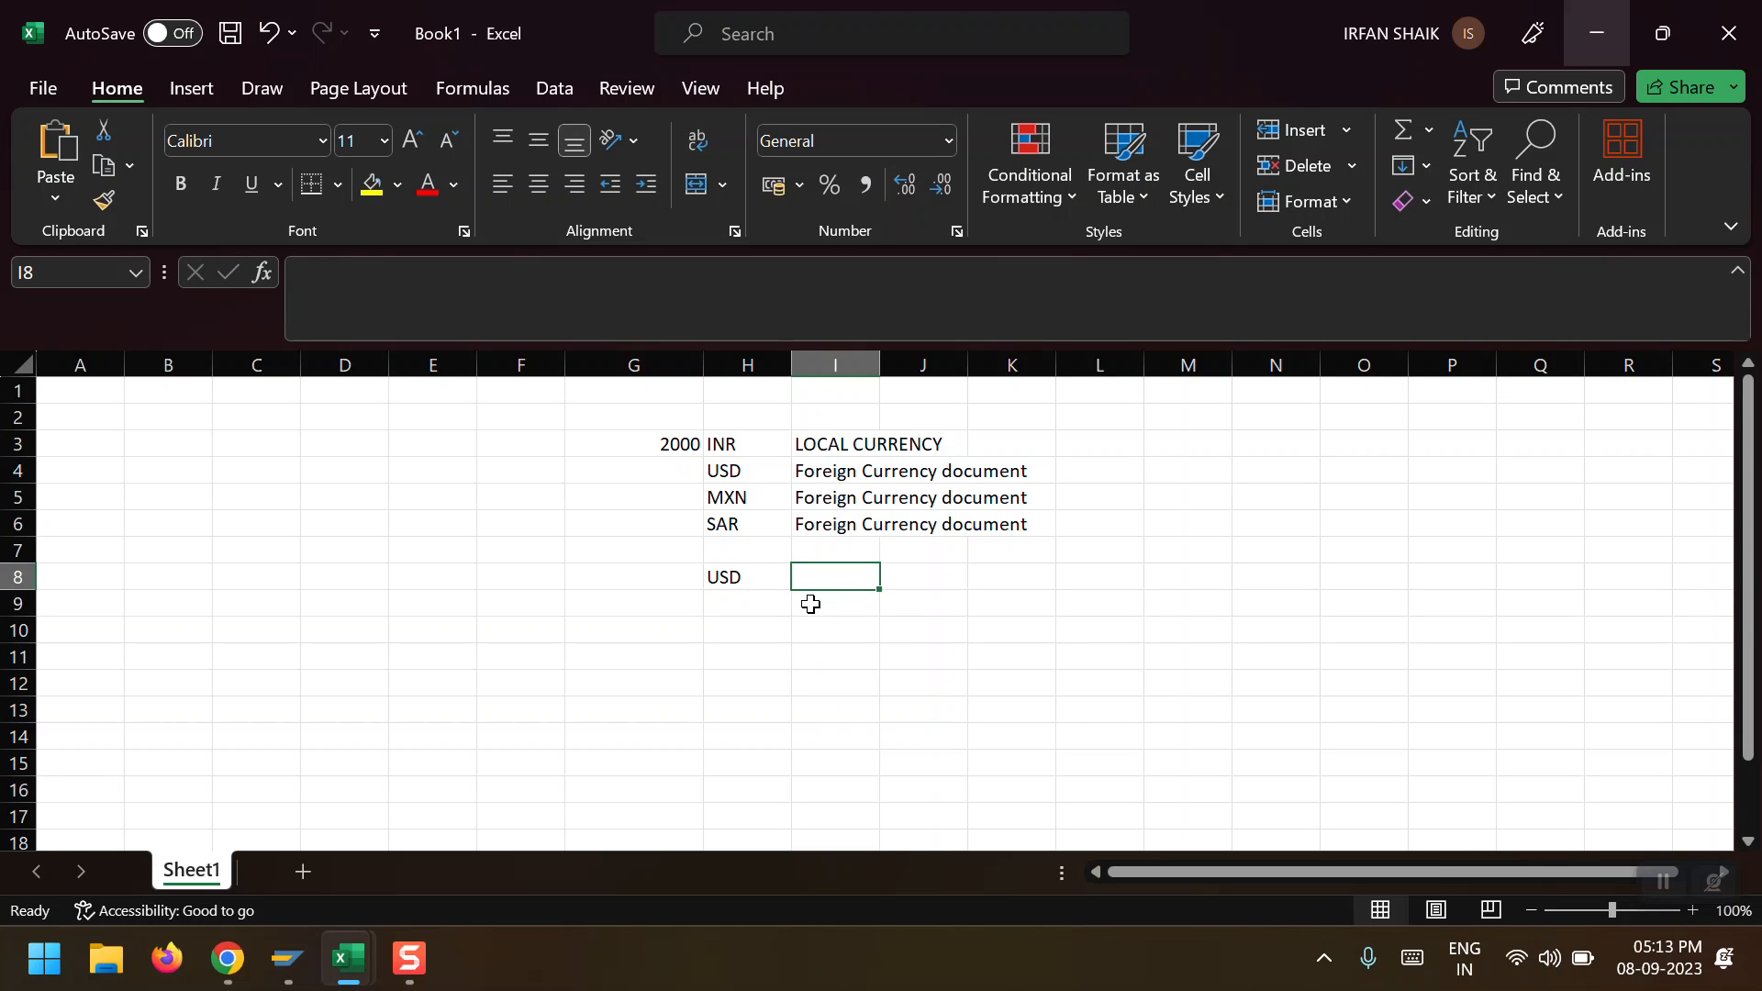
pyautogui.write('INR')
pyautogui.press('Right')
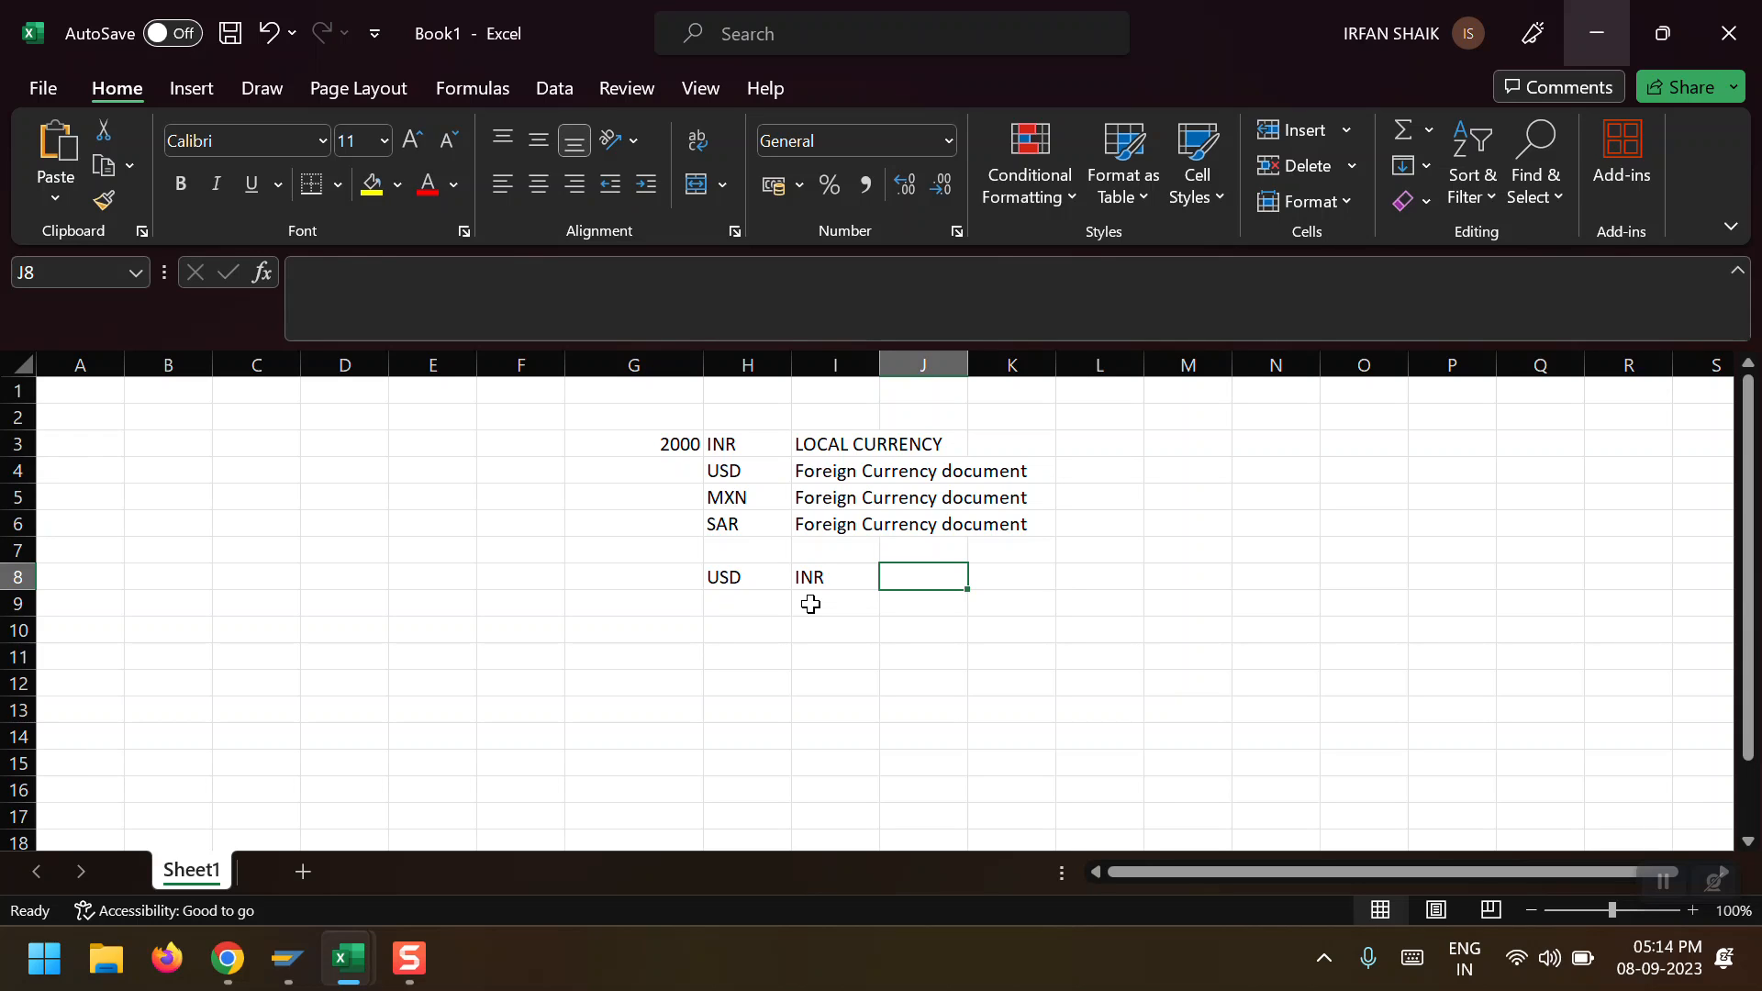
pyautogui.press('Left')
pyautogui.press('Left')
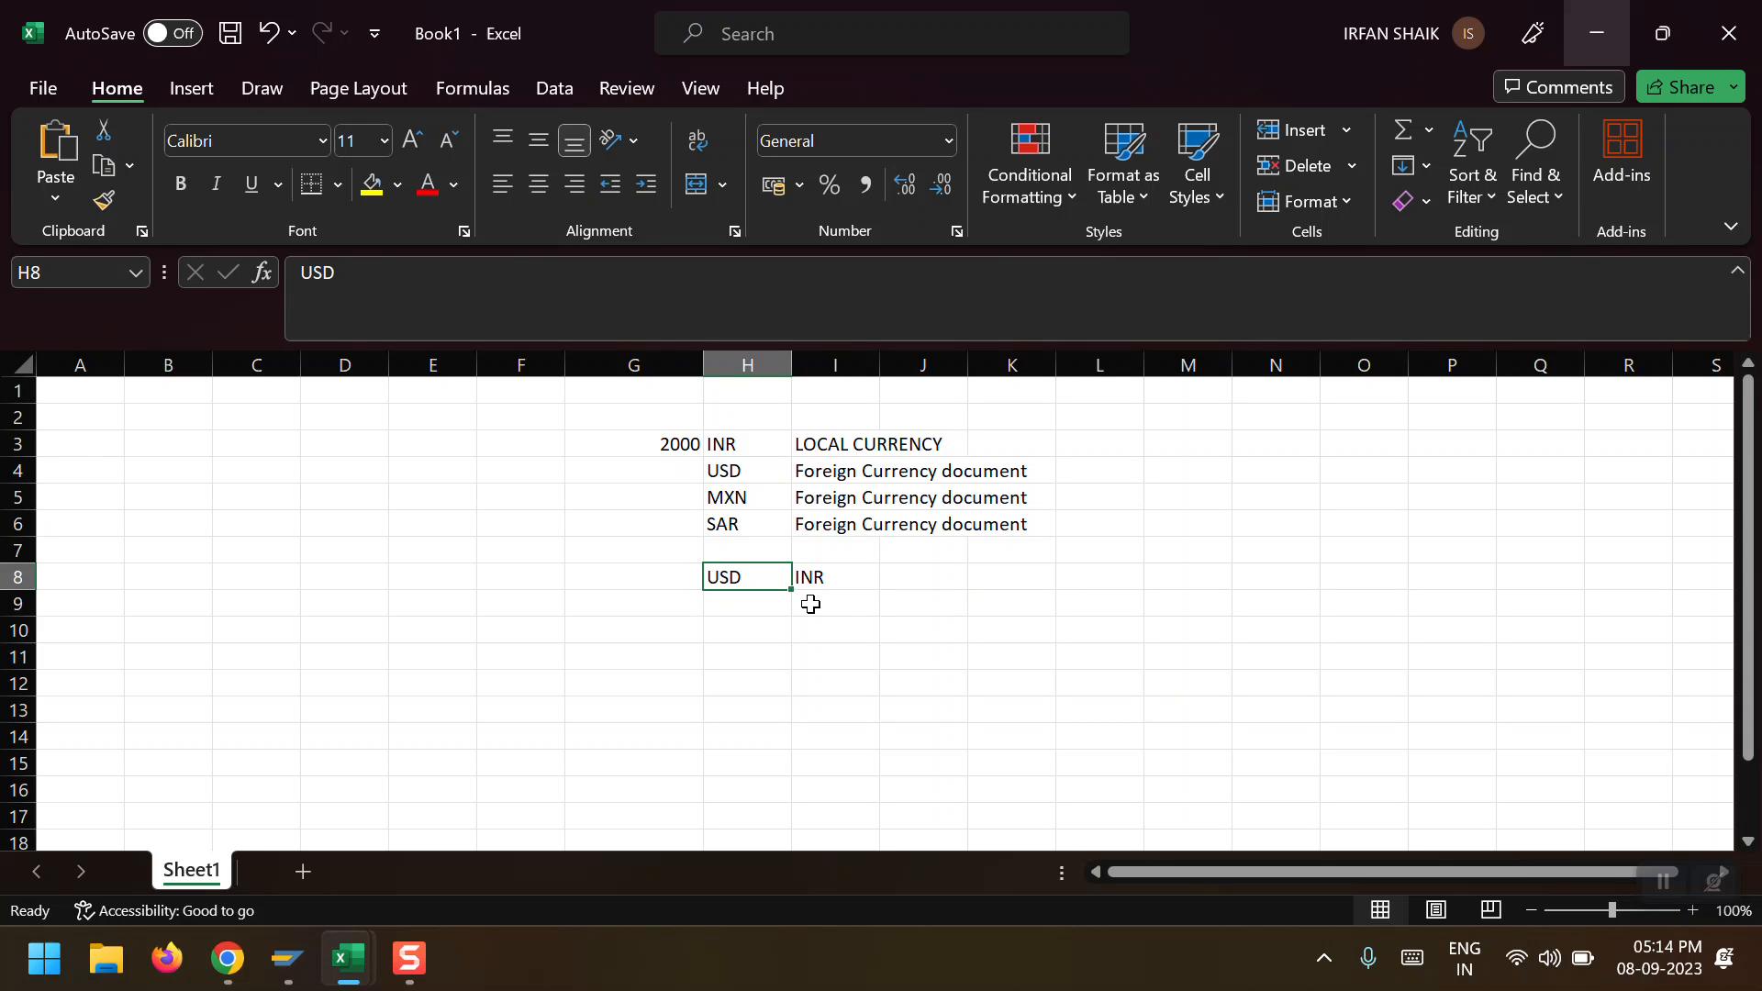
pyautogui.press('Down')
pyautogui.press('Up')
pyautogui.press('Right')
pyautogui.press('Left')
pyautogui.press('Right')
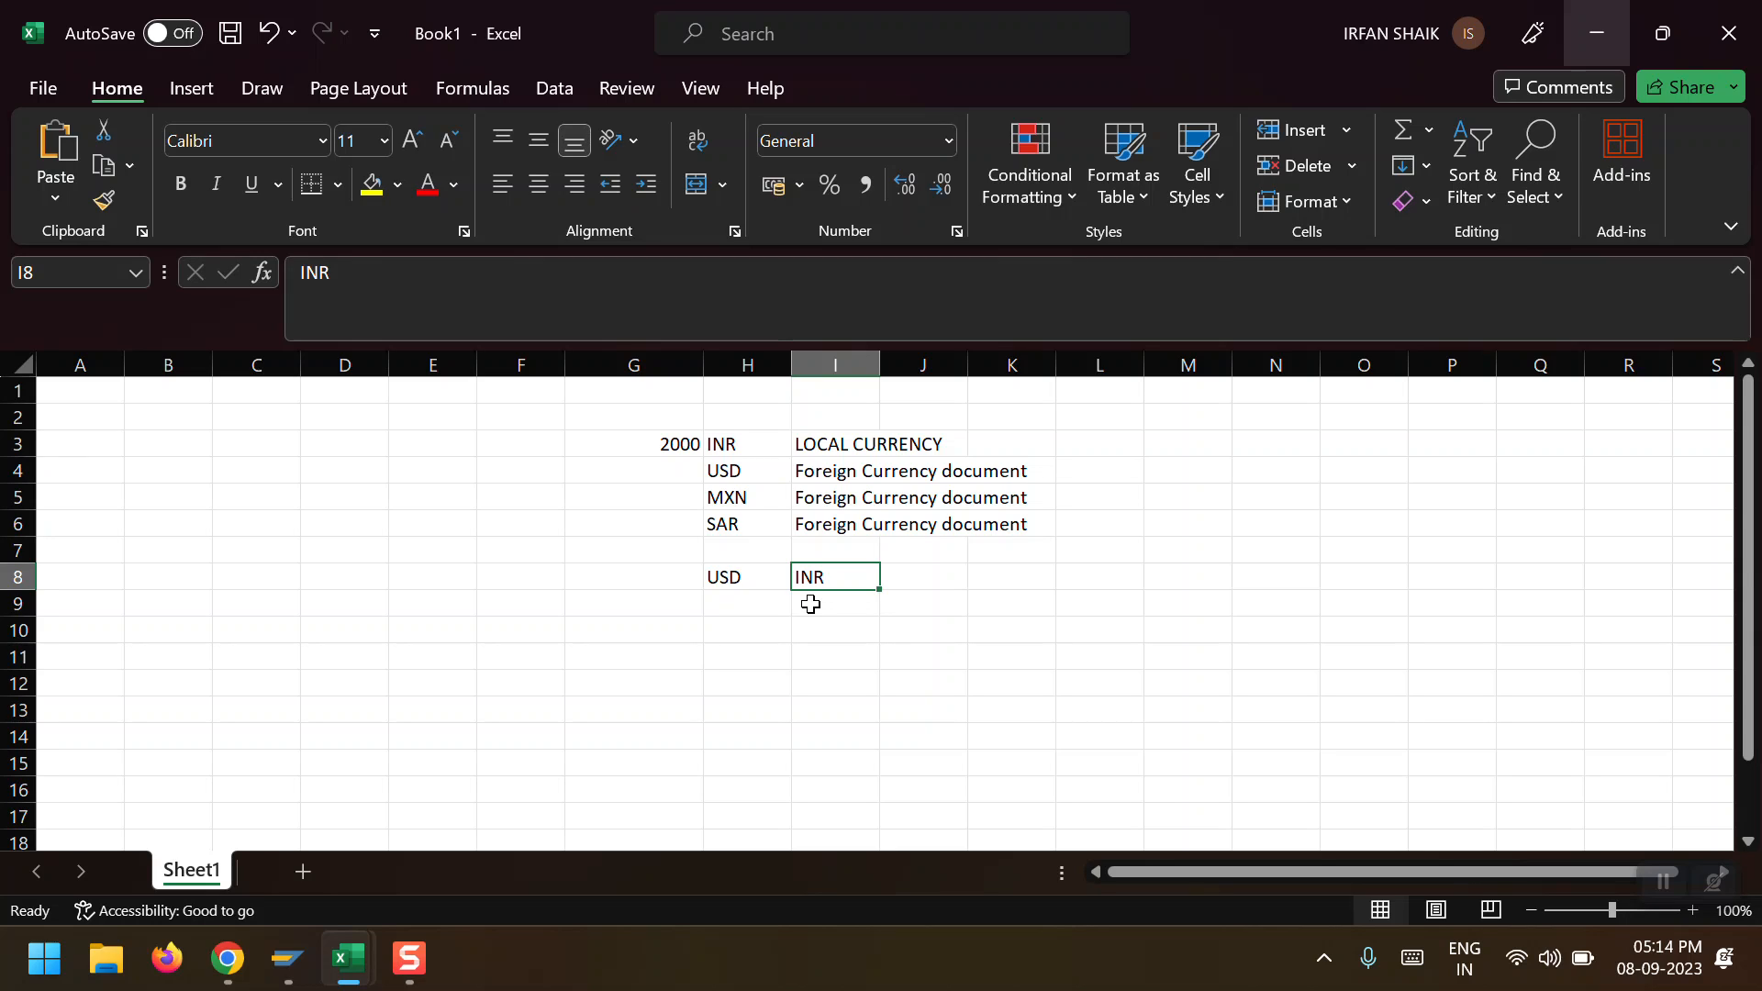
pyautogui.press('Left')
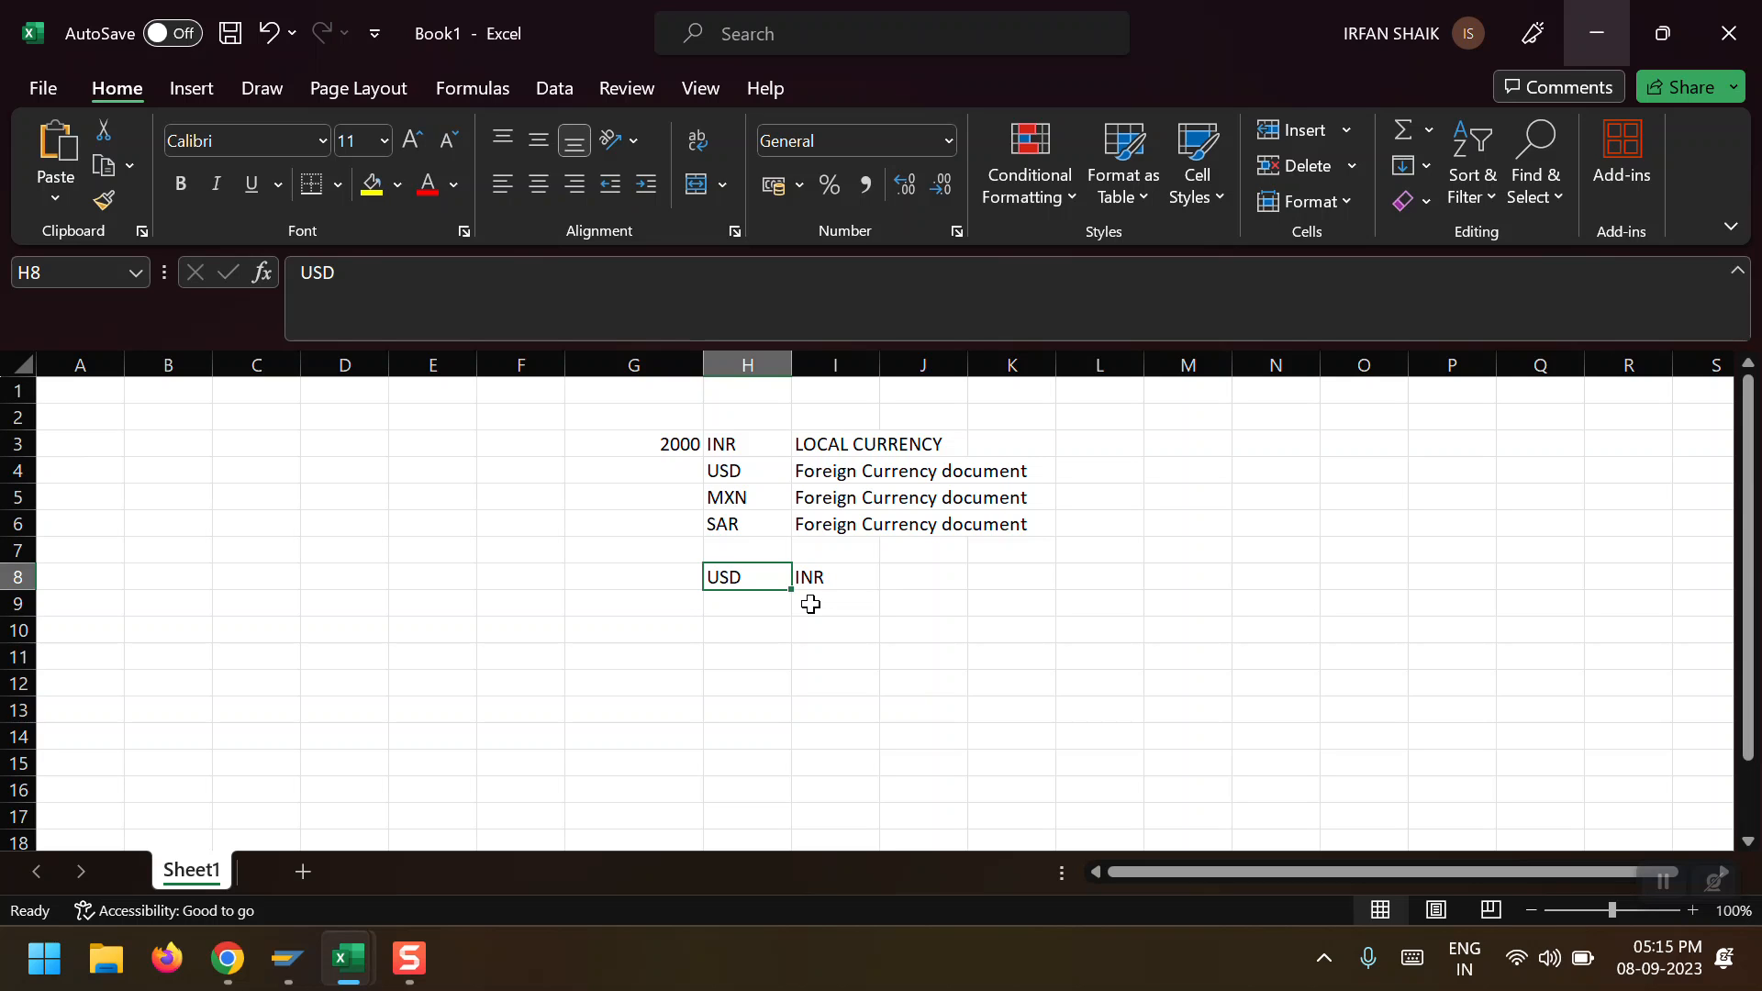
# Switch back to SAP's Foreign Currency Valuation screen and set company code 2000 and valuation area H1 (B/S Valuation)
pyautogui.moveTo(300, 980)
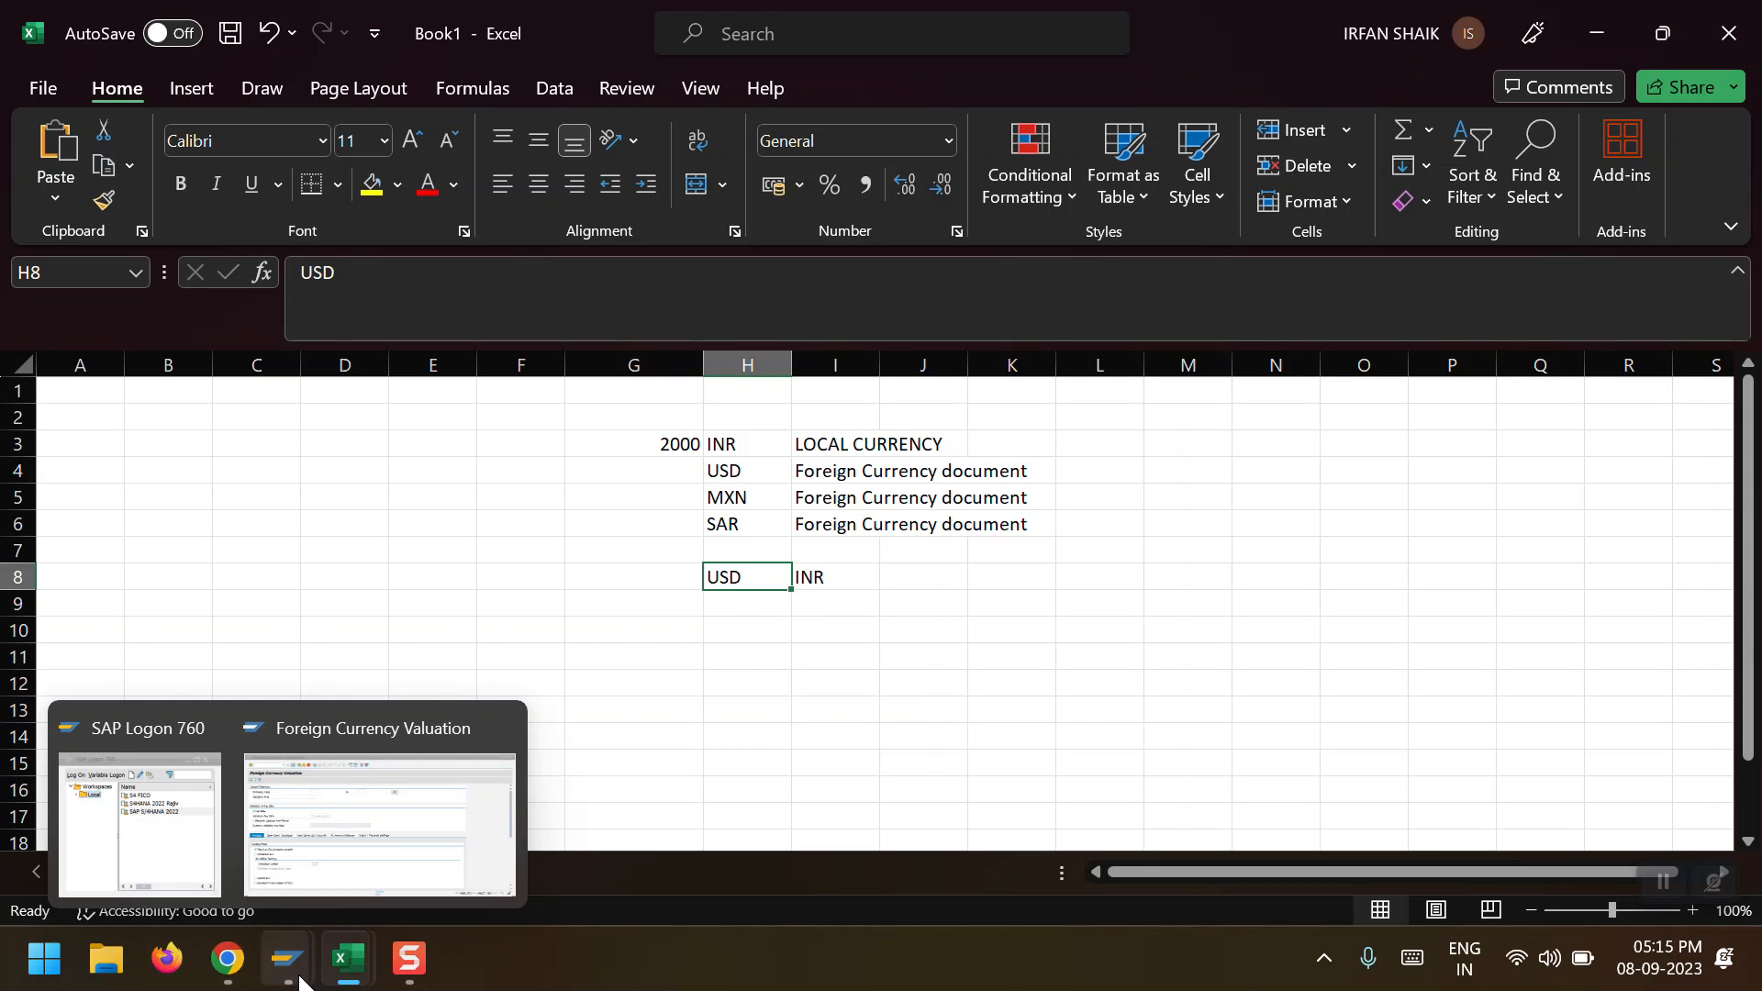
pyautogui.click(316, 821)
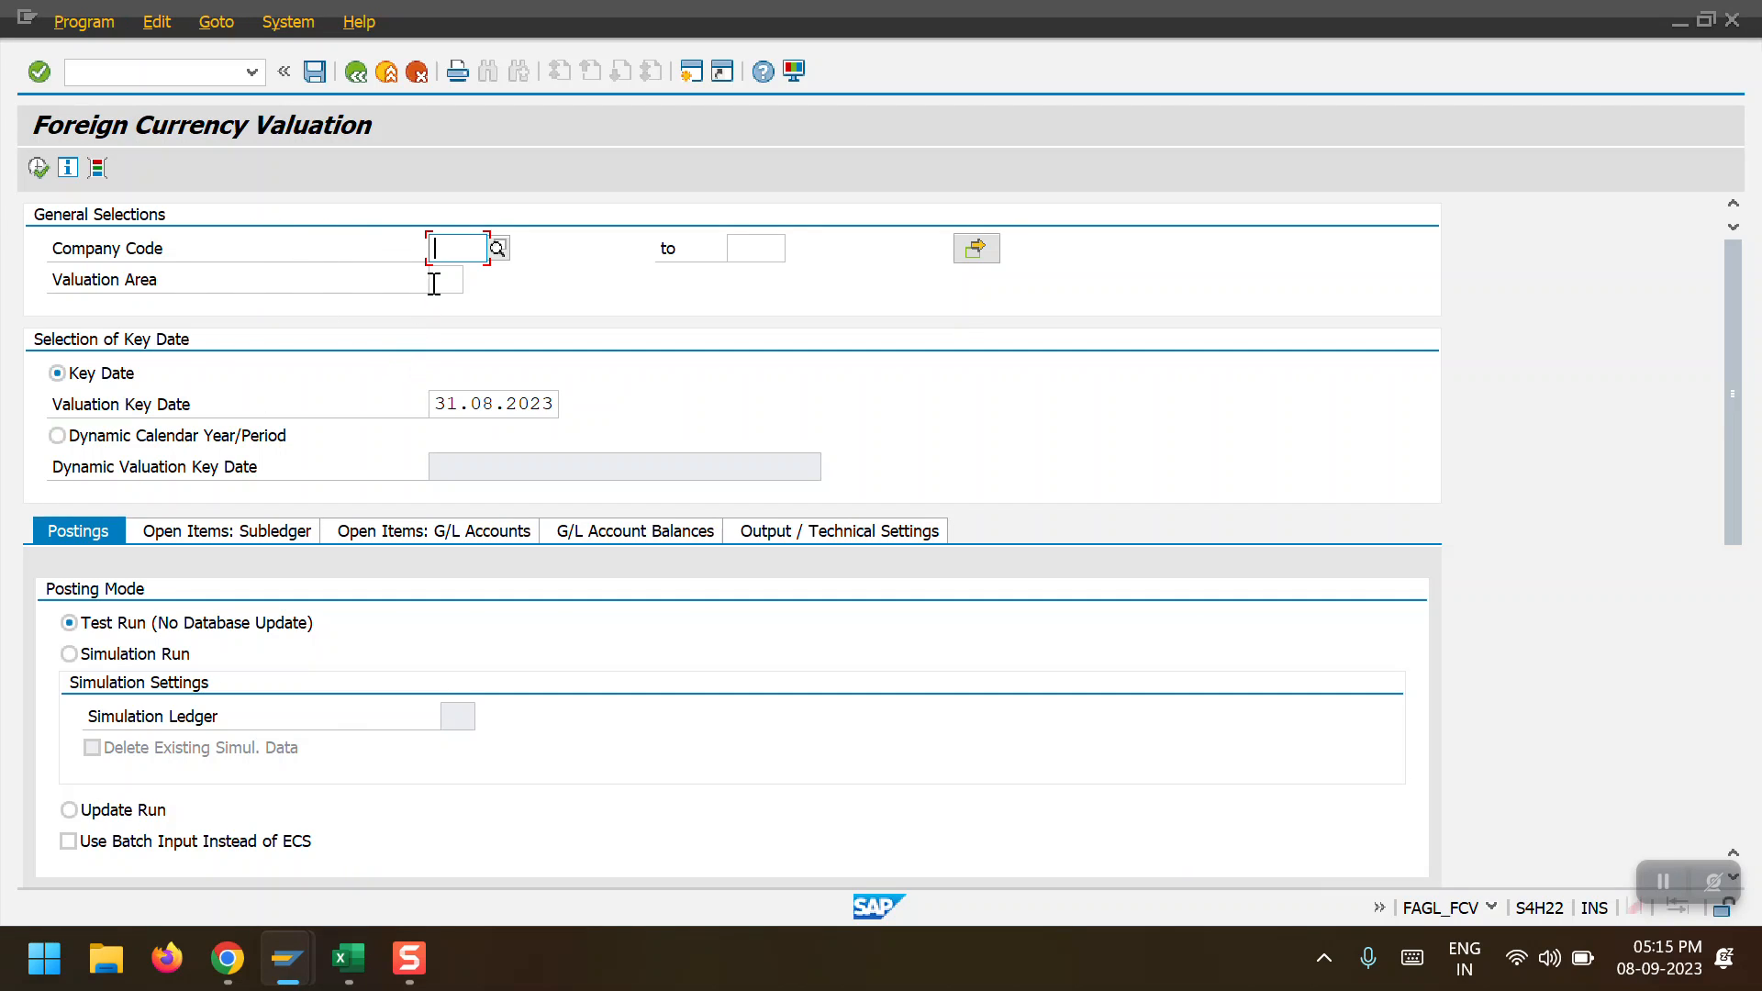
pyautogui.click(456, 248)
pyautogui.click(459, 274)
pyautogui.click(461, 278)
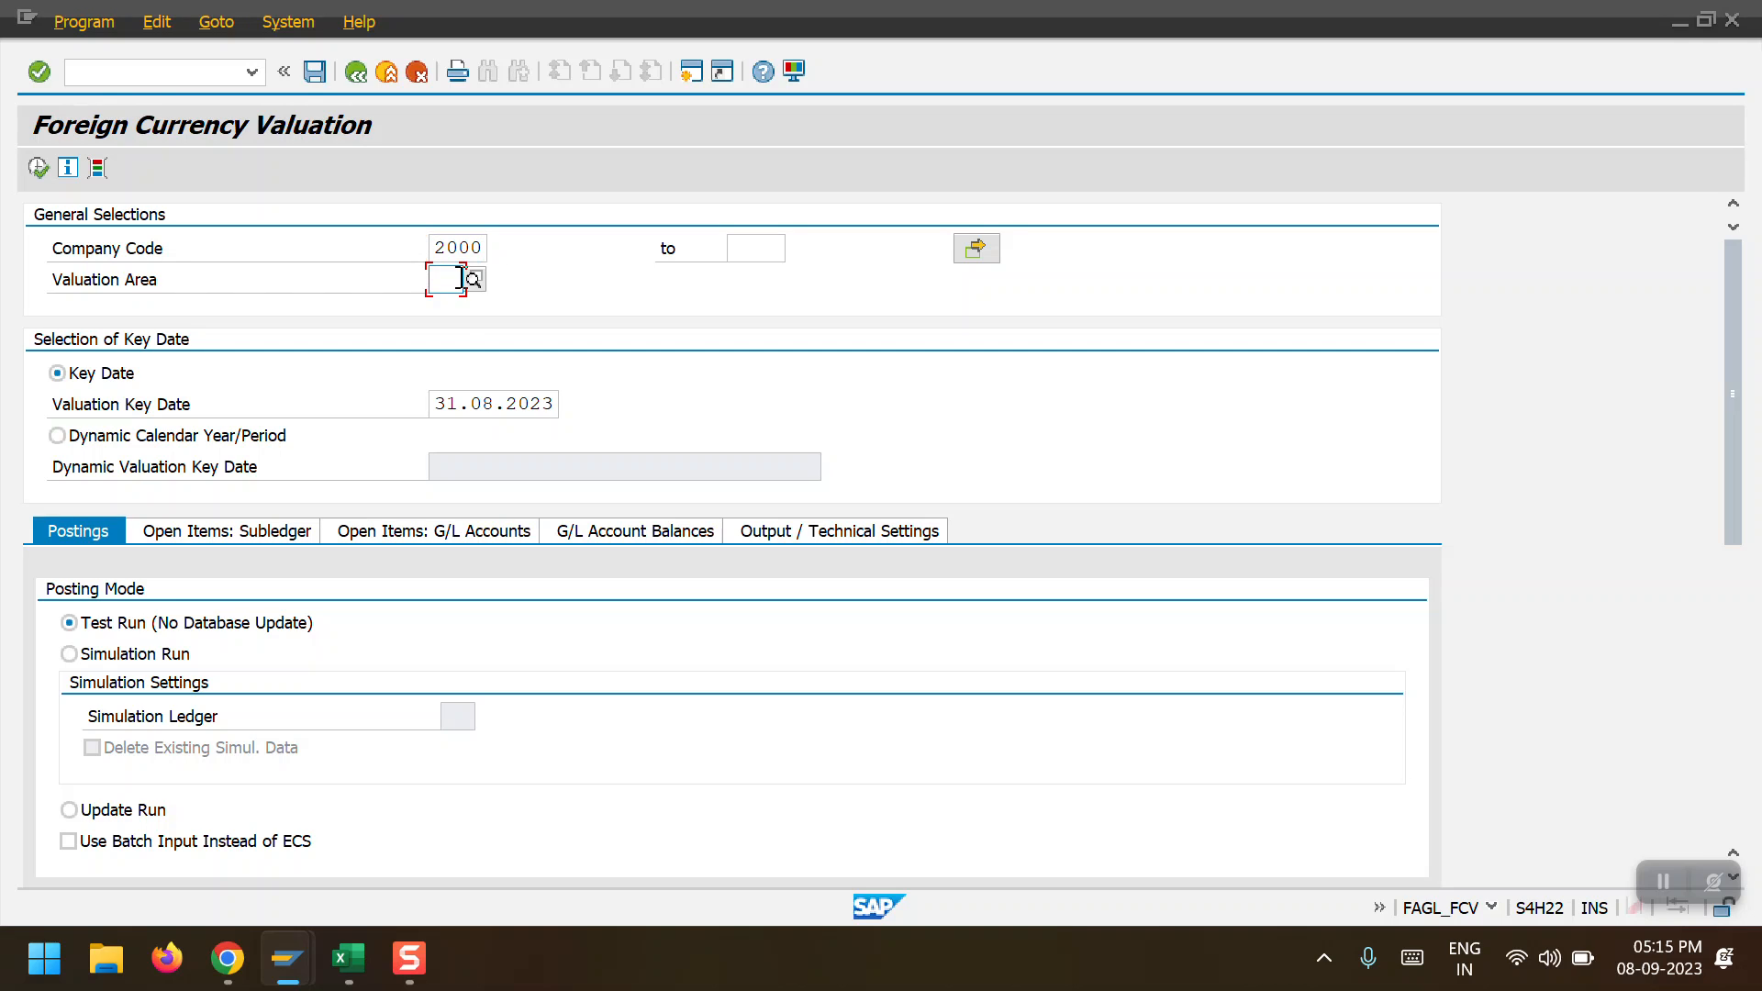
pyautogui.click(473, 279)
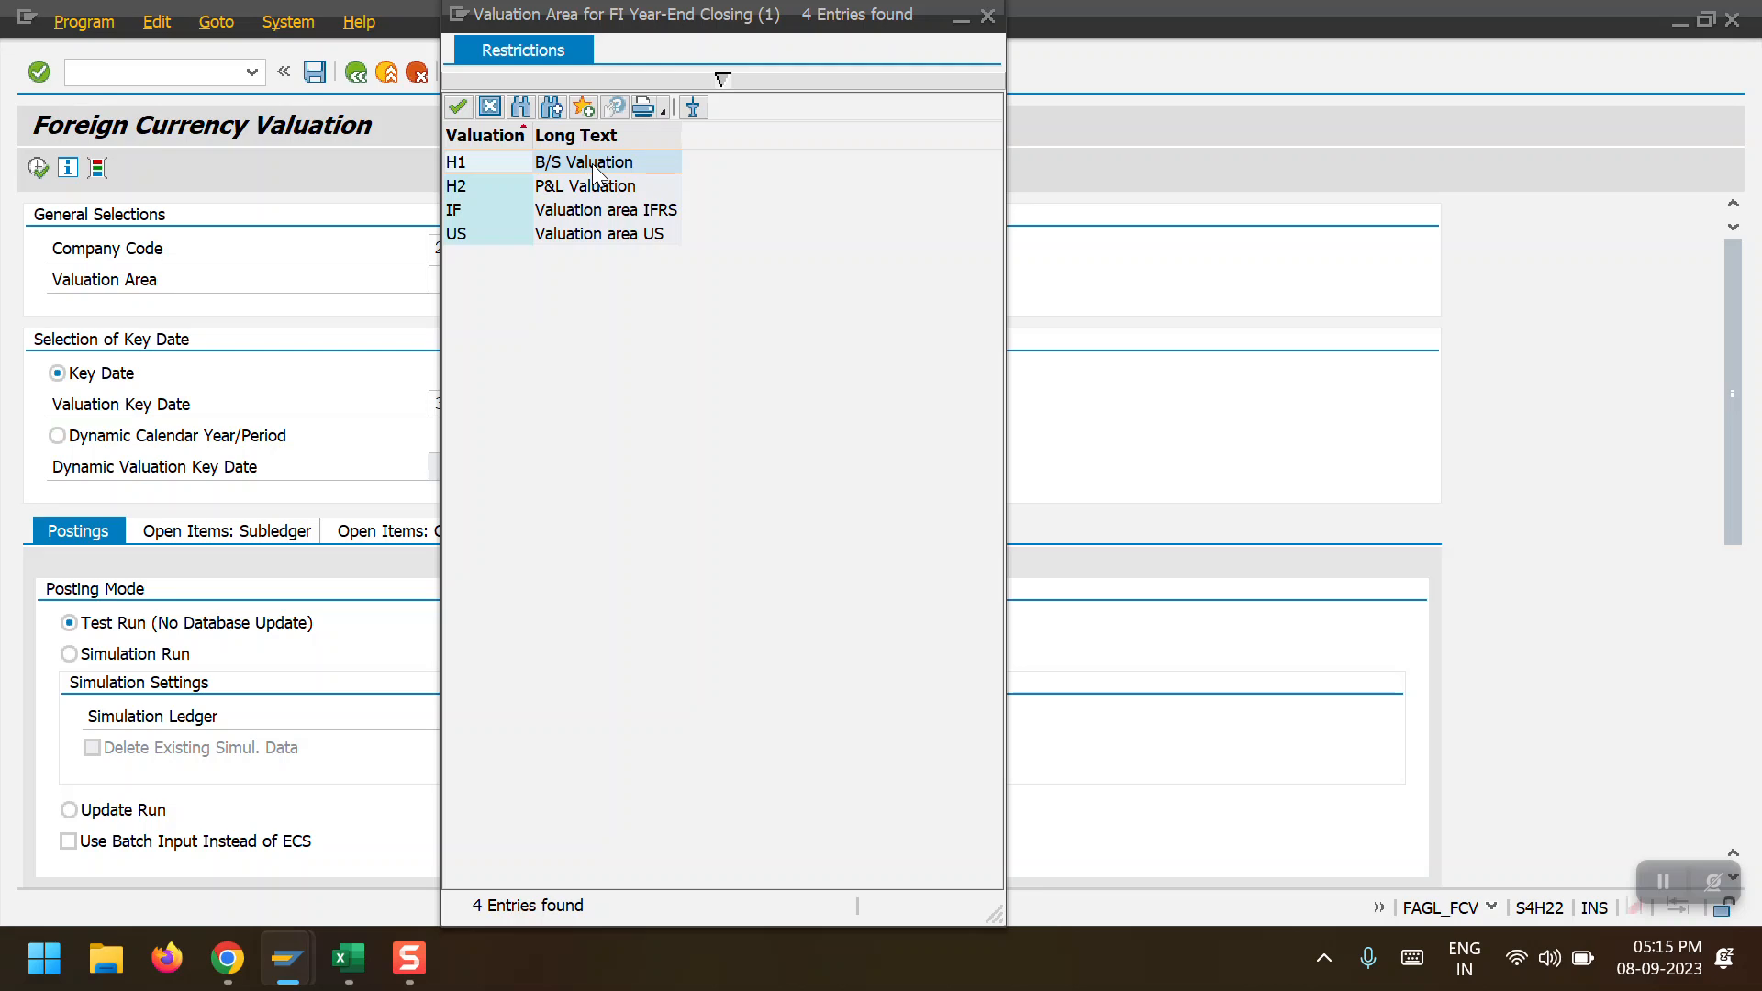
pyautogui.doubleClick(475, 161)
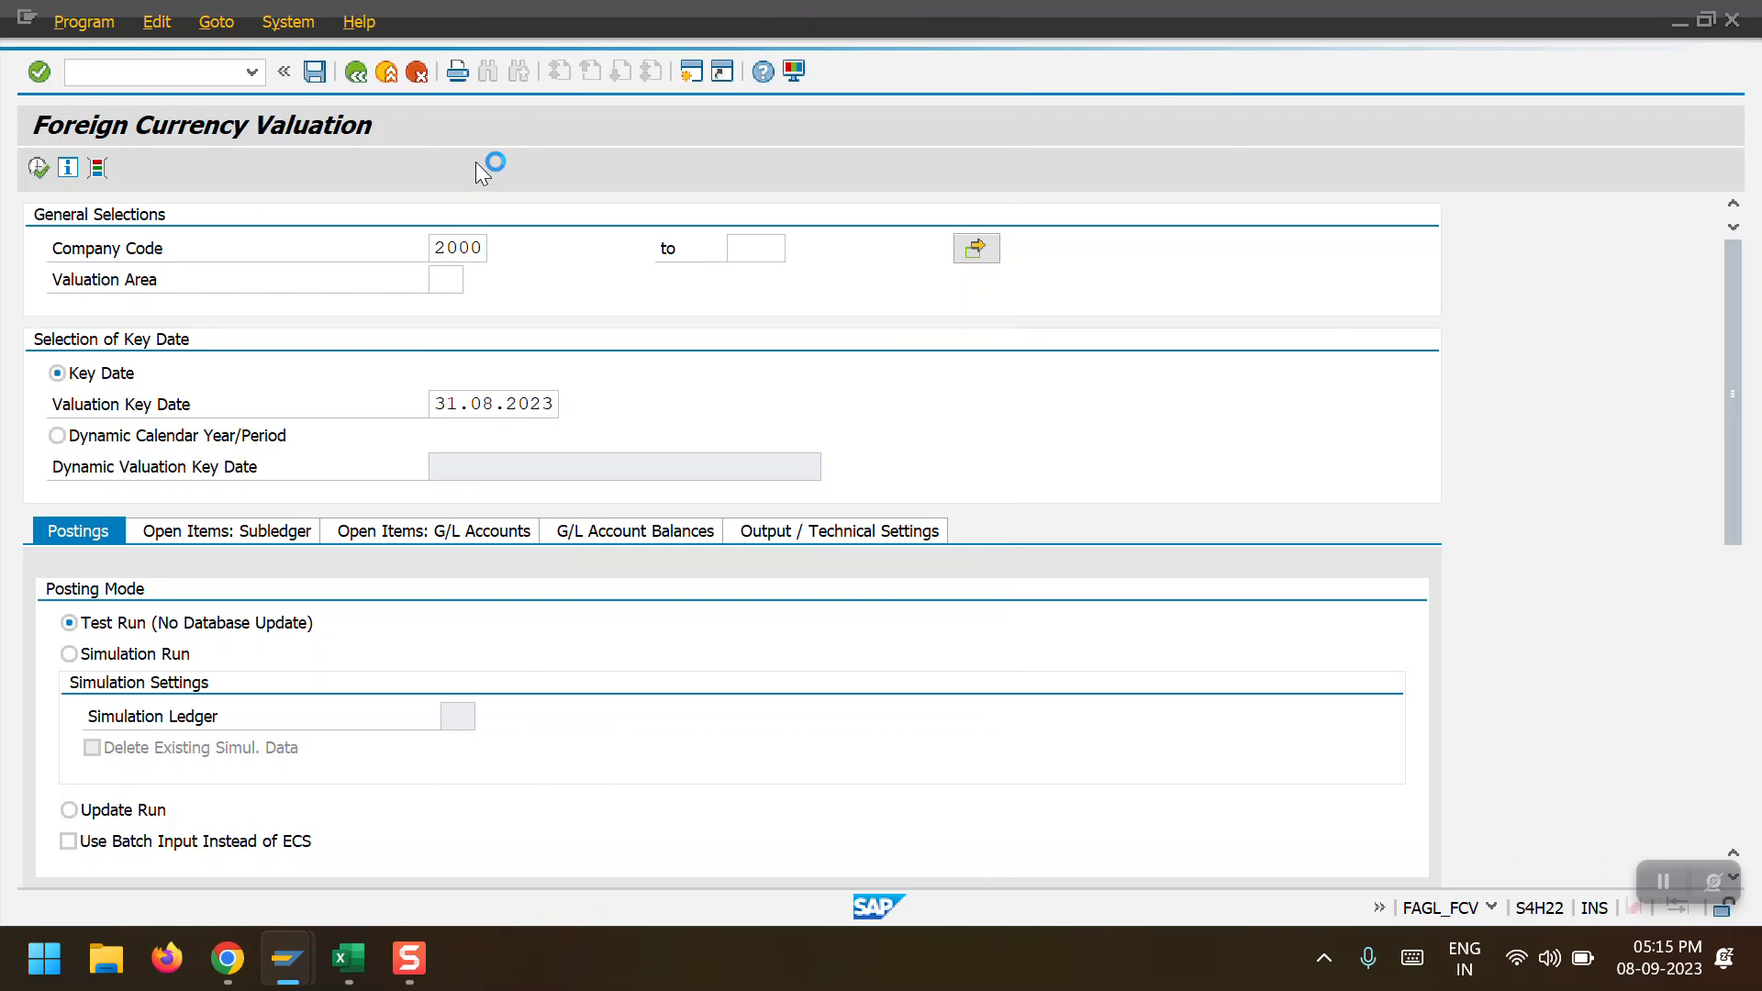
# Select vendors, customers and G/L accounts for open-item valuation, and return to the posting mode settings
pyautogui.click(188, 540)
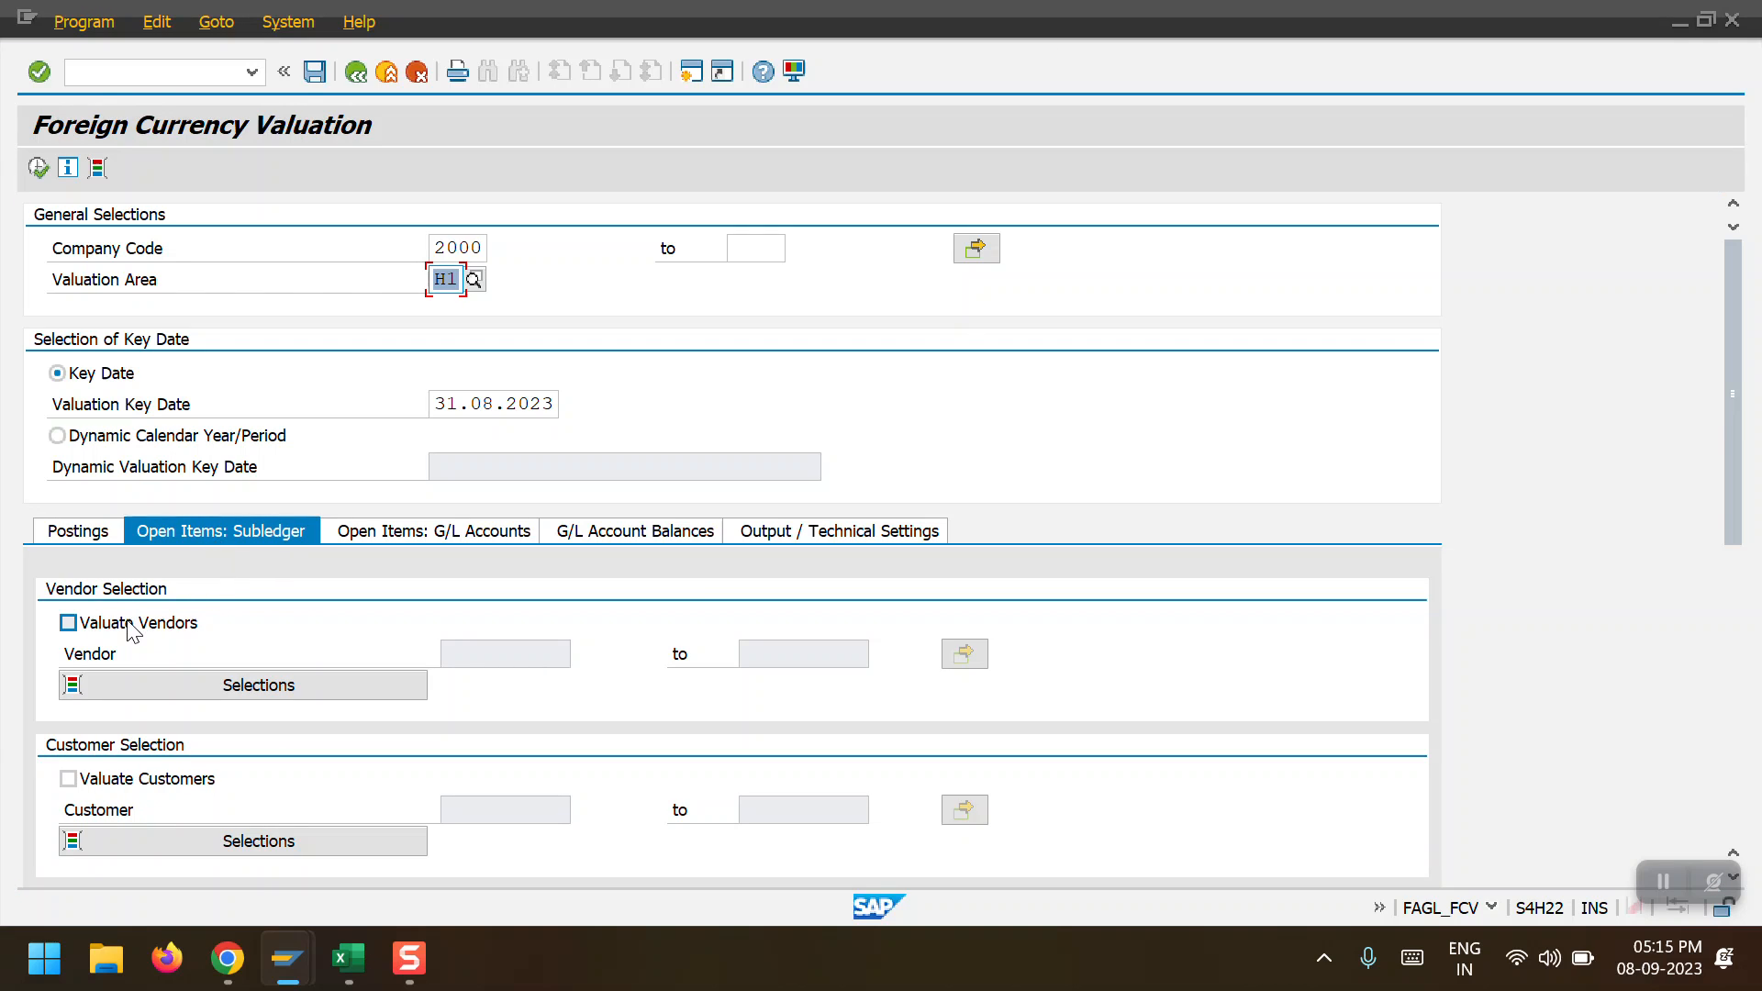
pyautogui.click(68, 622)
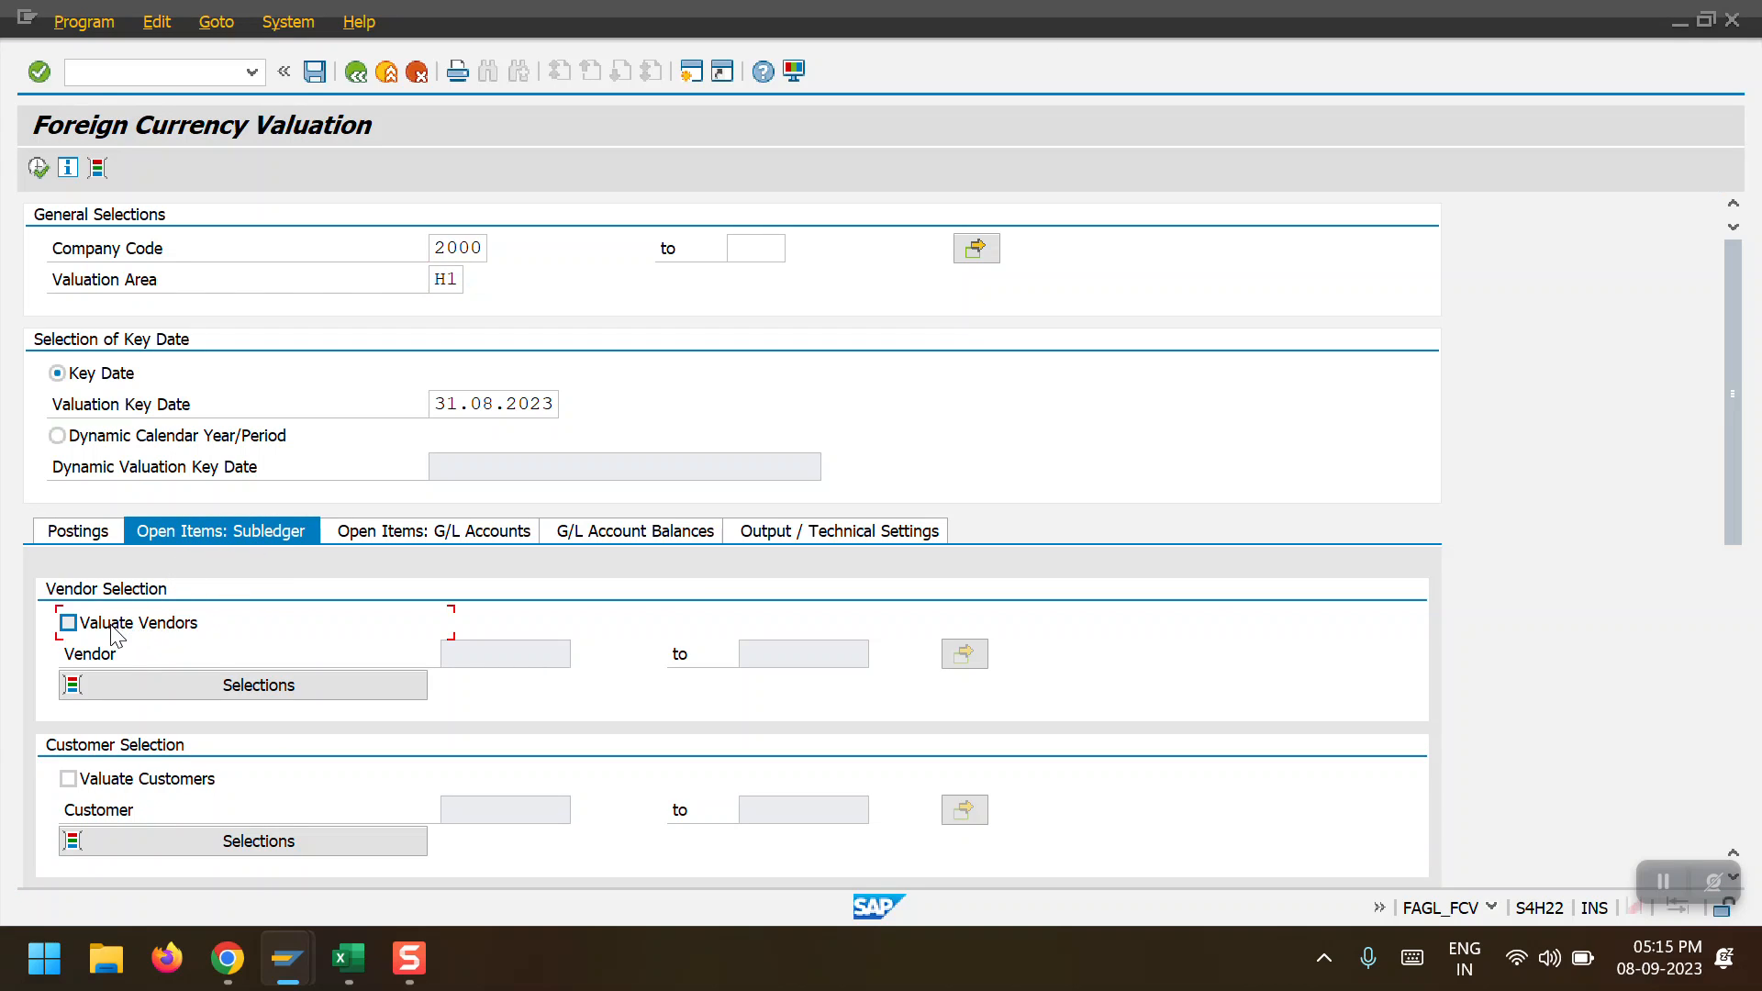
pyautogui.click(119, 778)
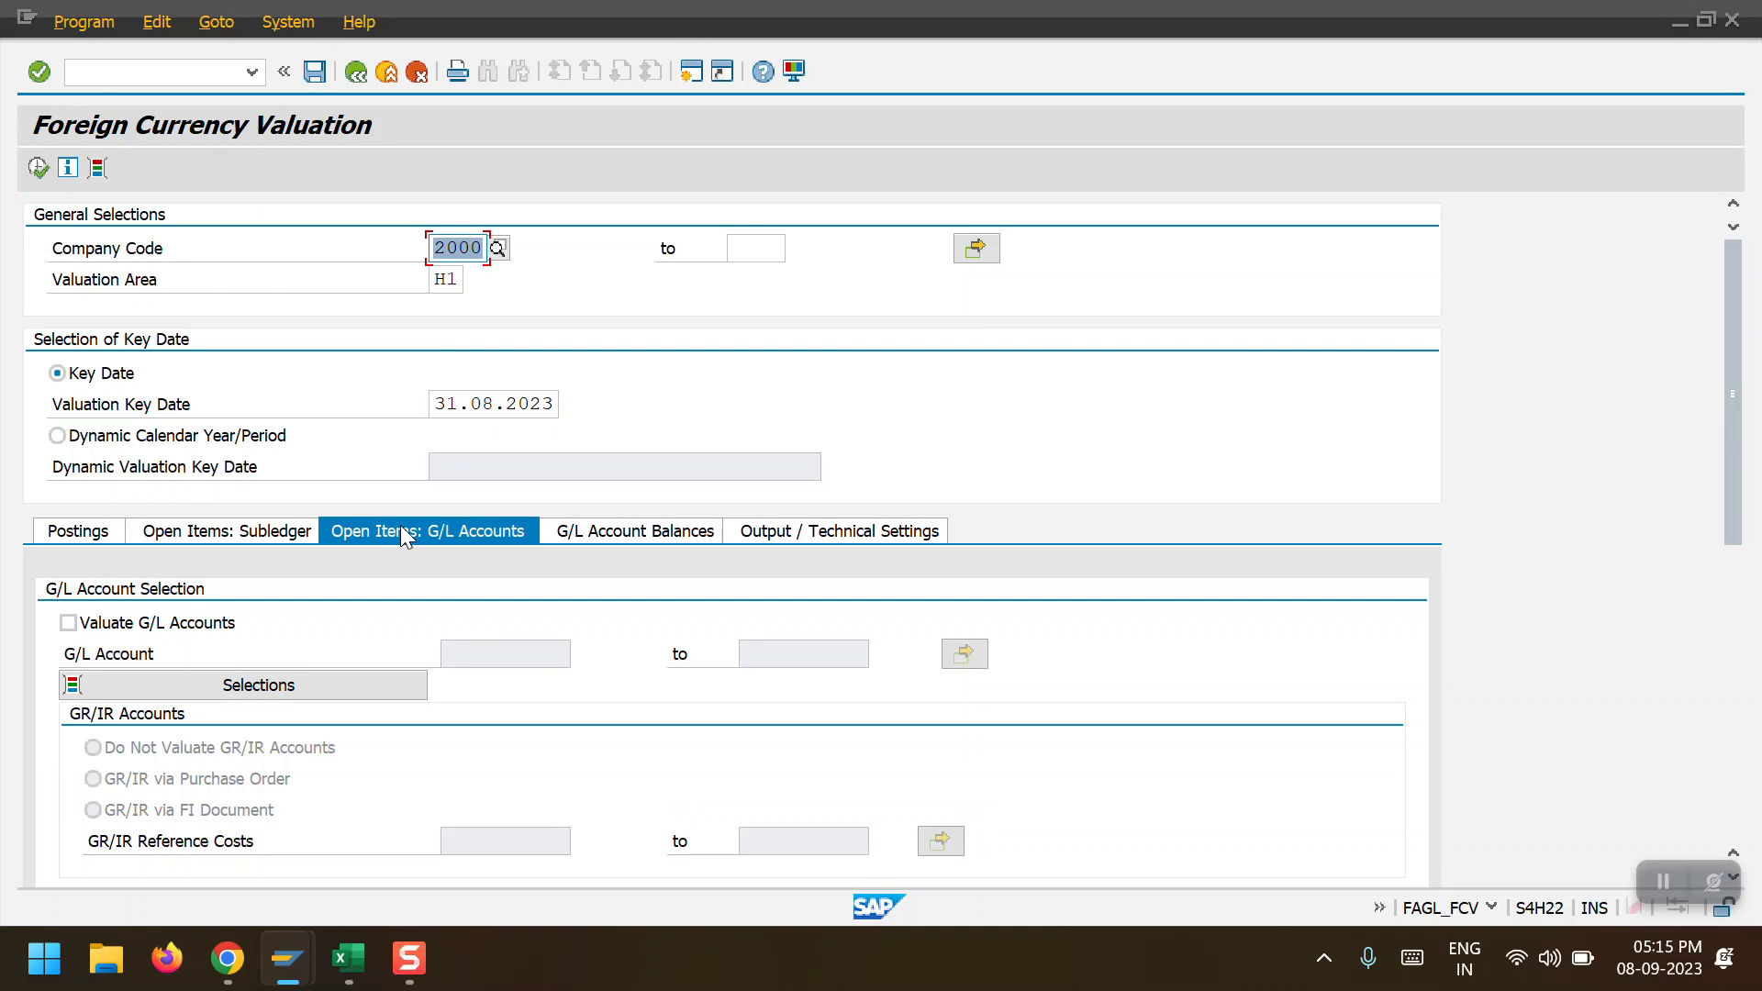
pyautogui.click(133, 633)
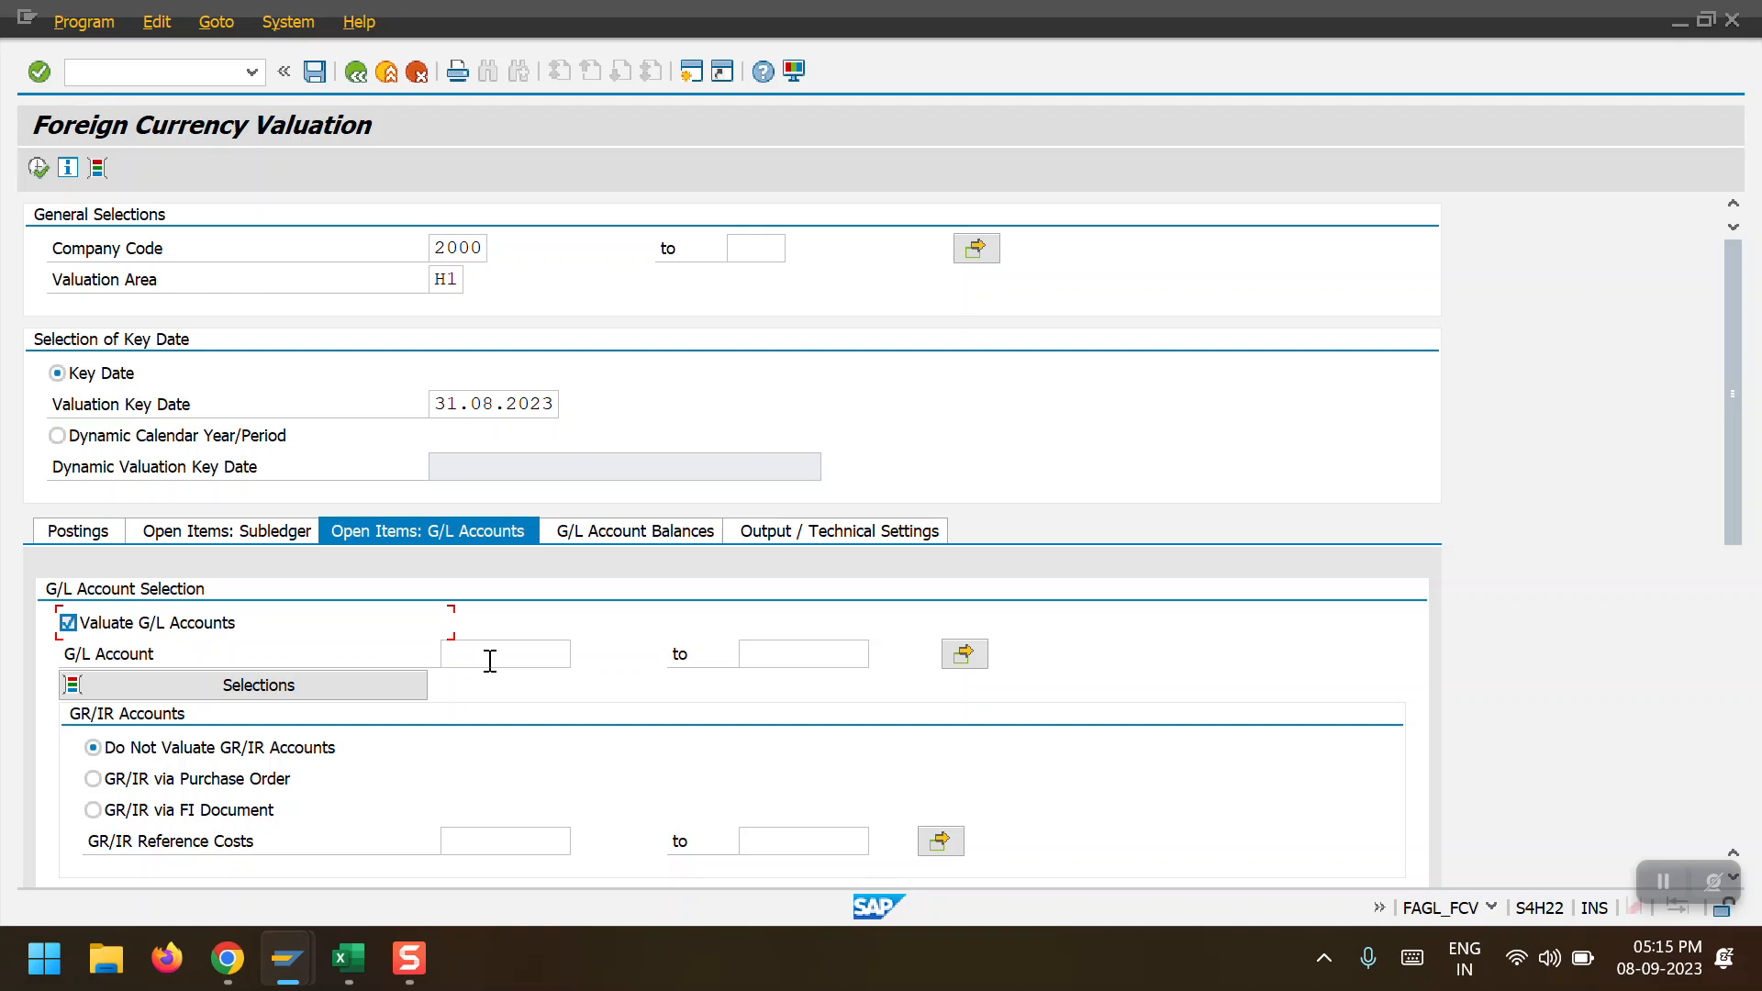
pyautogui.click(84, 534)
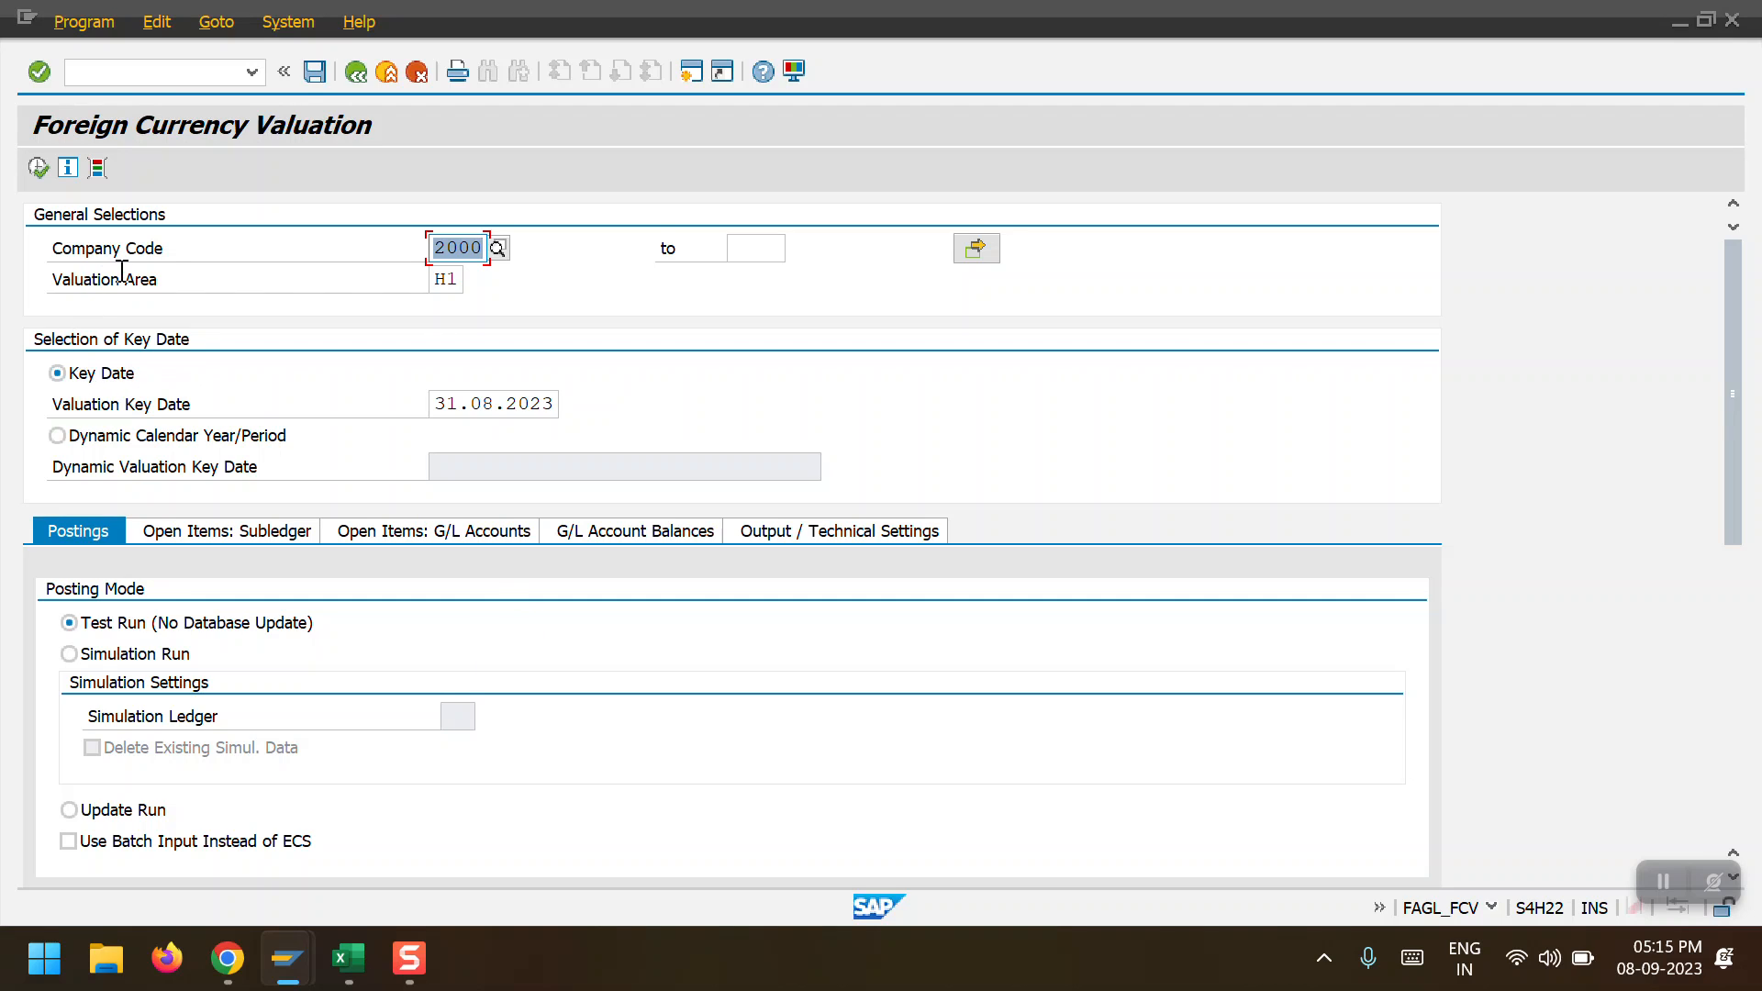
# Examine the valuation key date, posting mode options, valuation reset and posting parameters, keeping Test Run as the posting mode
pyautogui.doubleClick(440, 404)
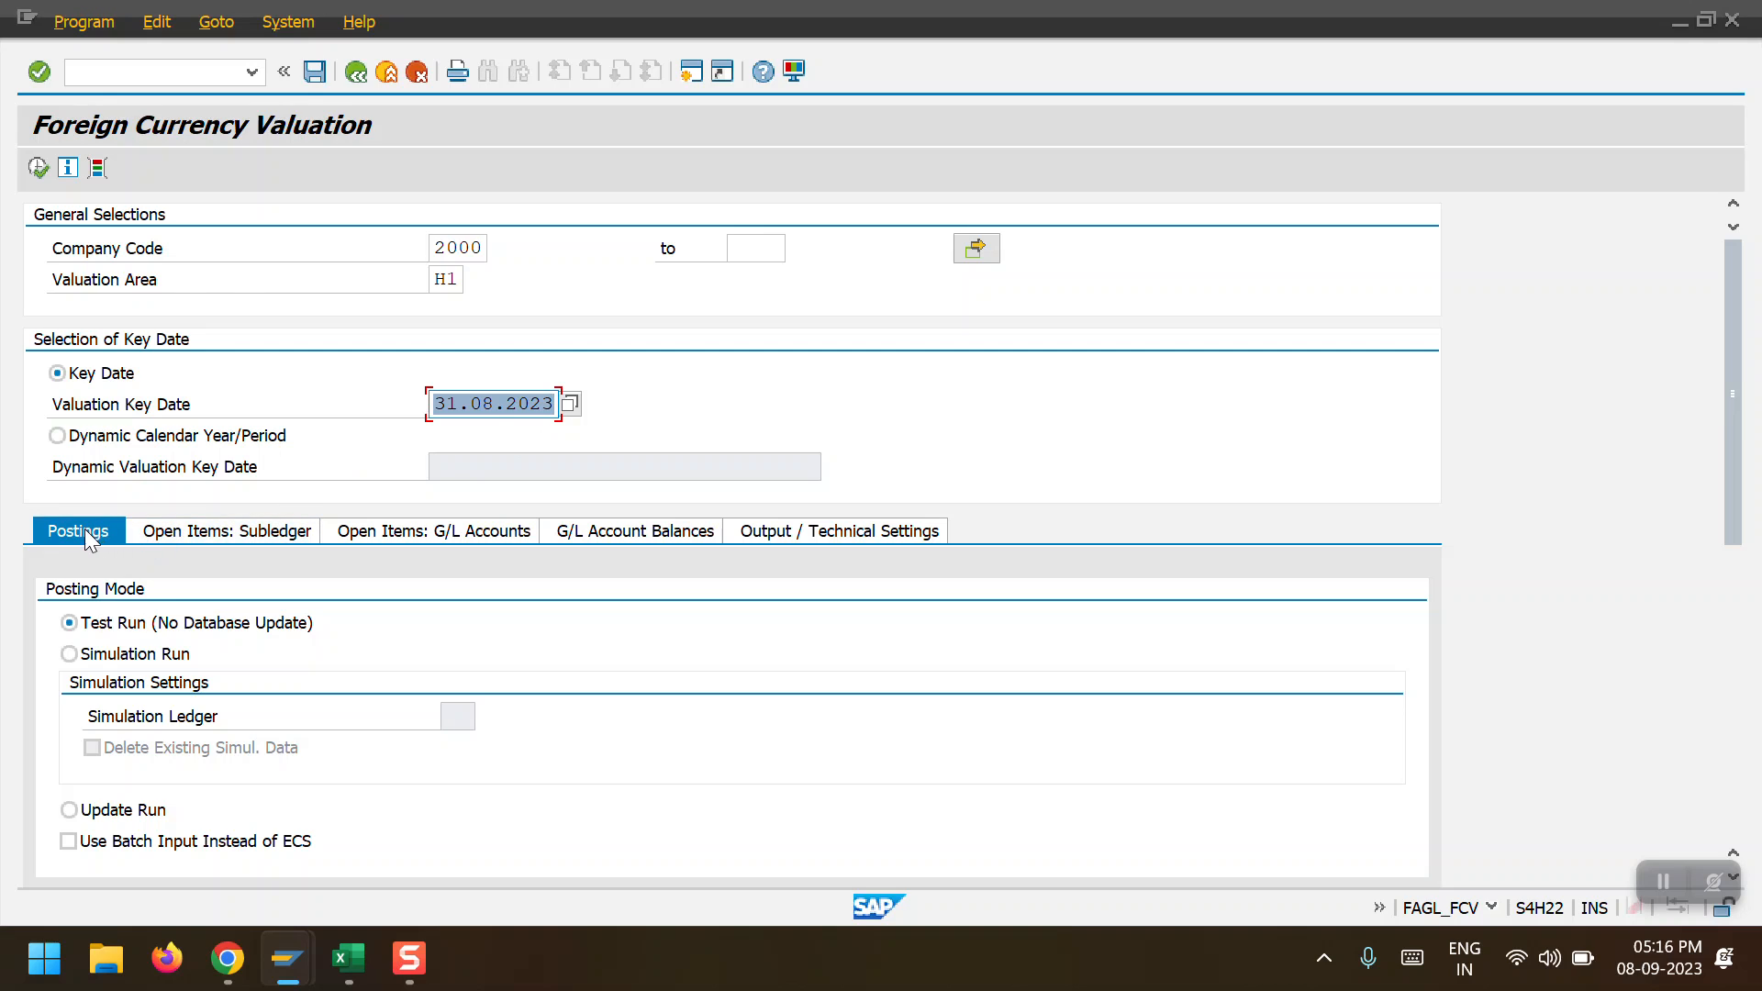
pyautogui.scroll(-1, 354, 648)
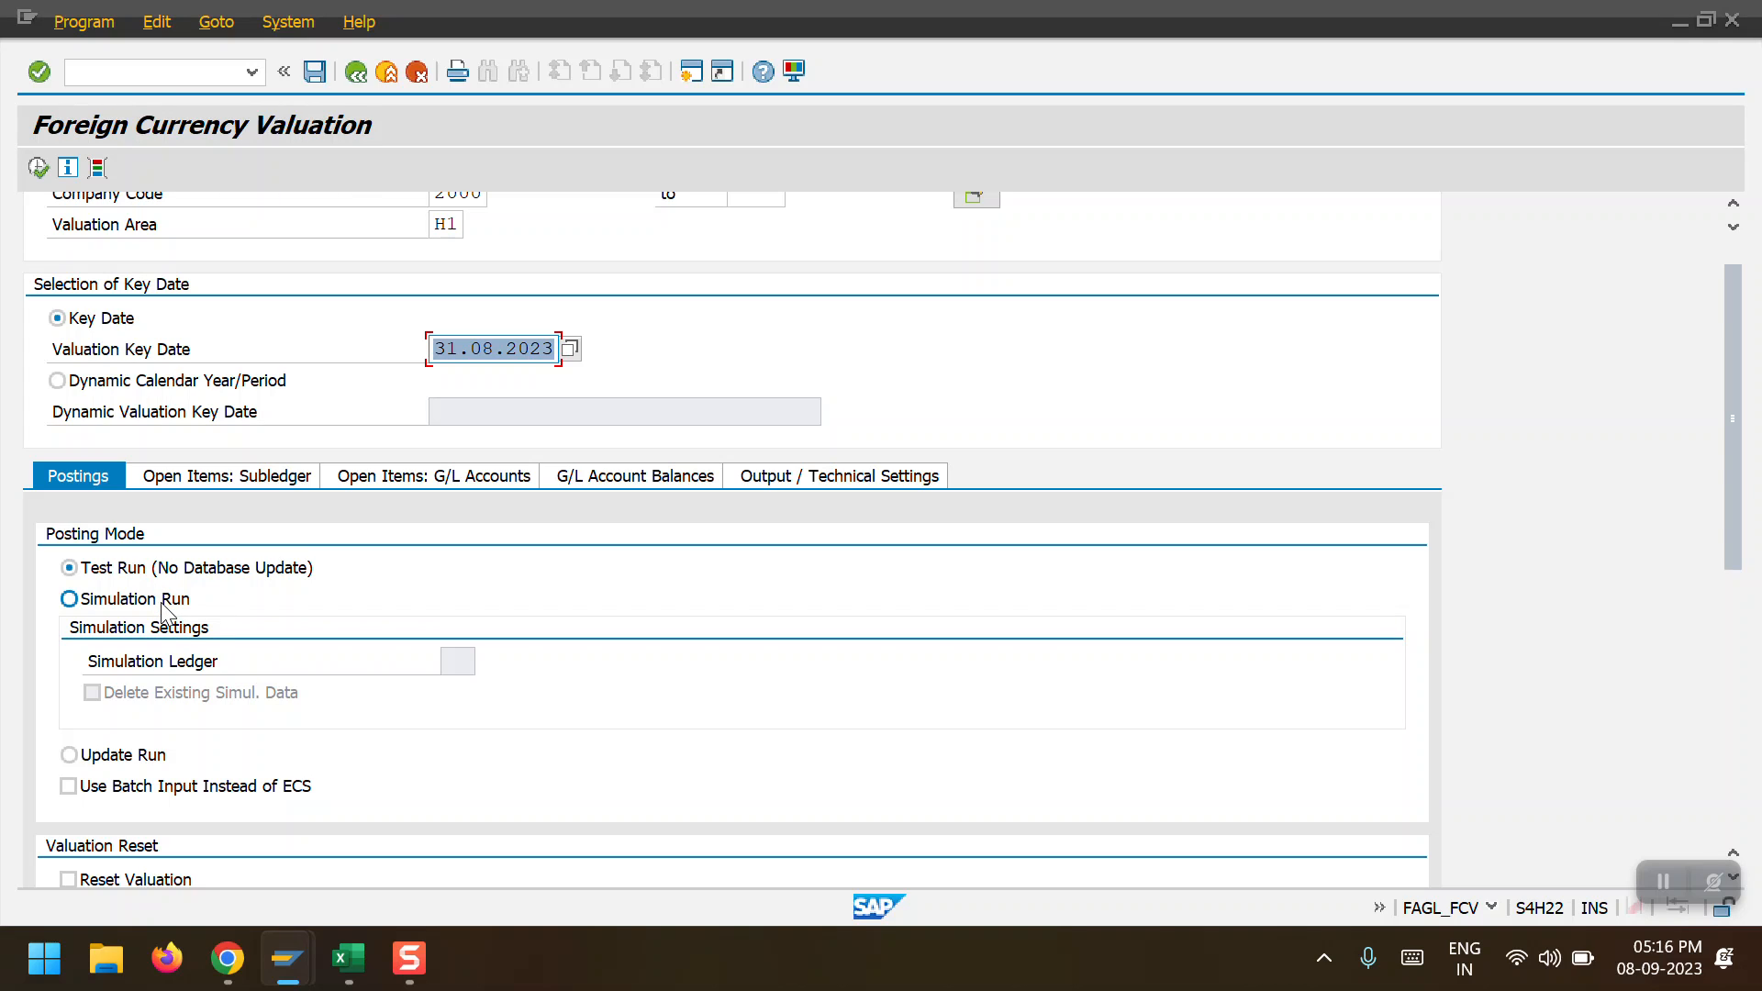
pyautogui.scroll(-1, 196, 679)
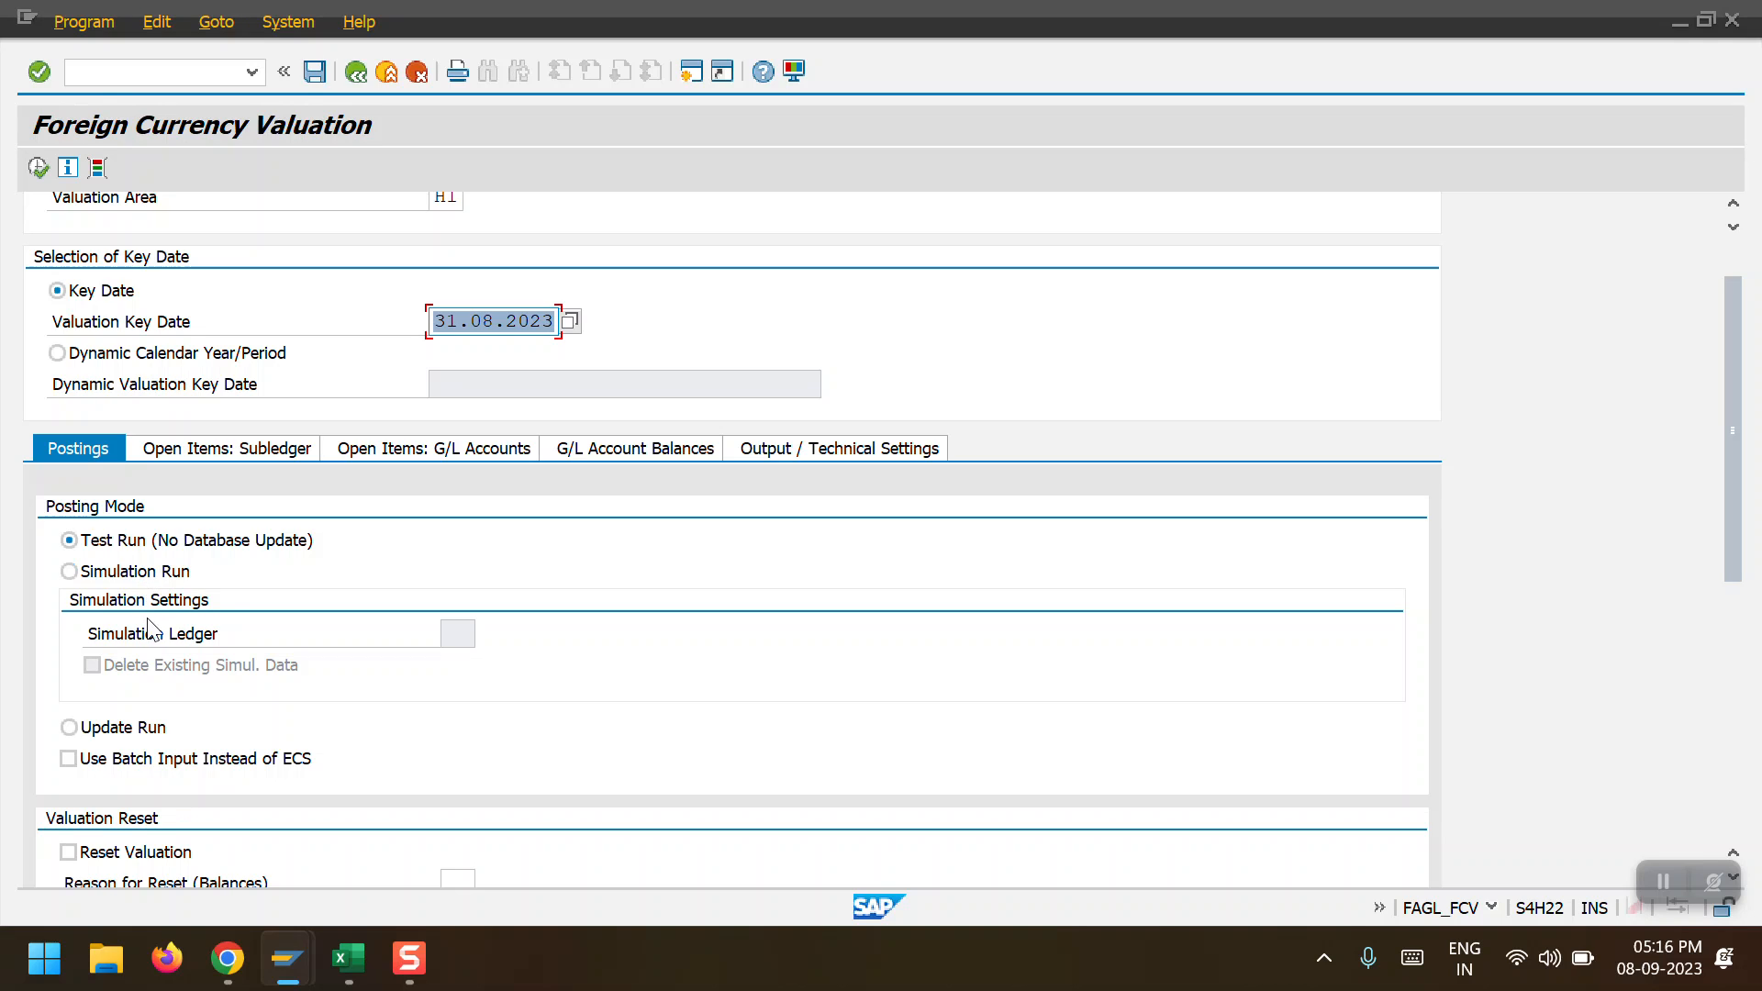
pyautogui.click(118, 728)
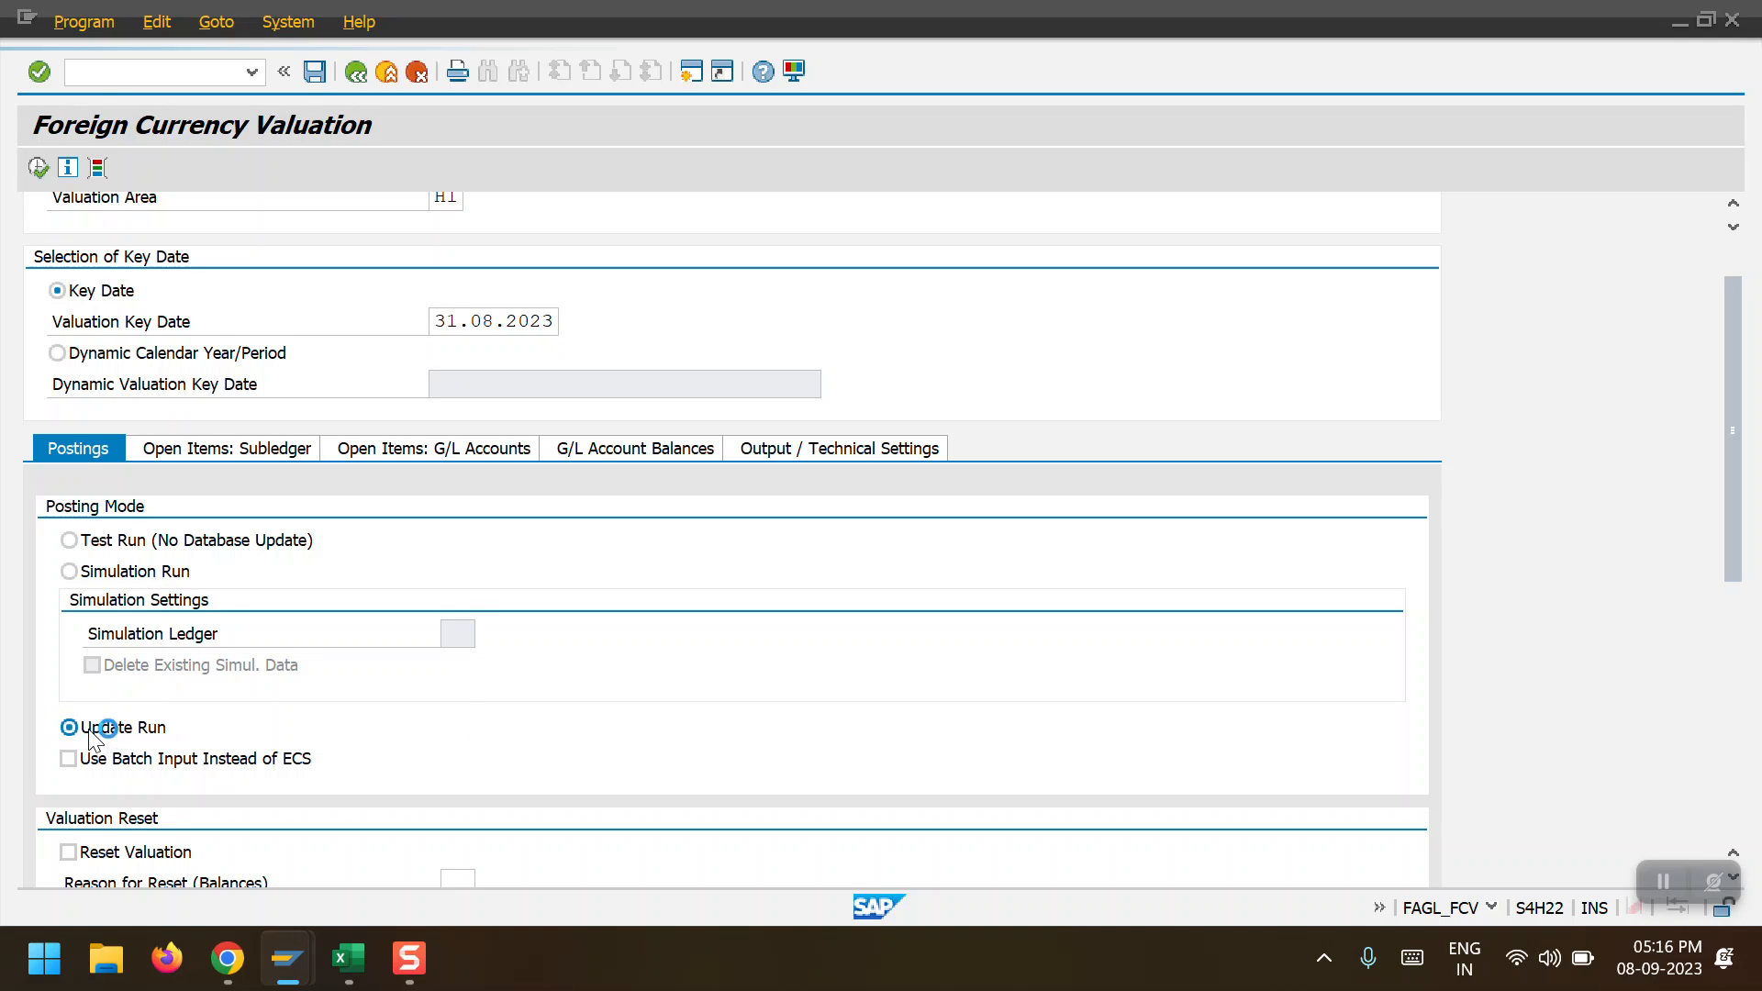
pyautogui.click(92, 536)
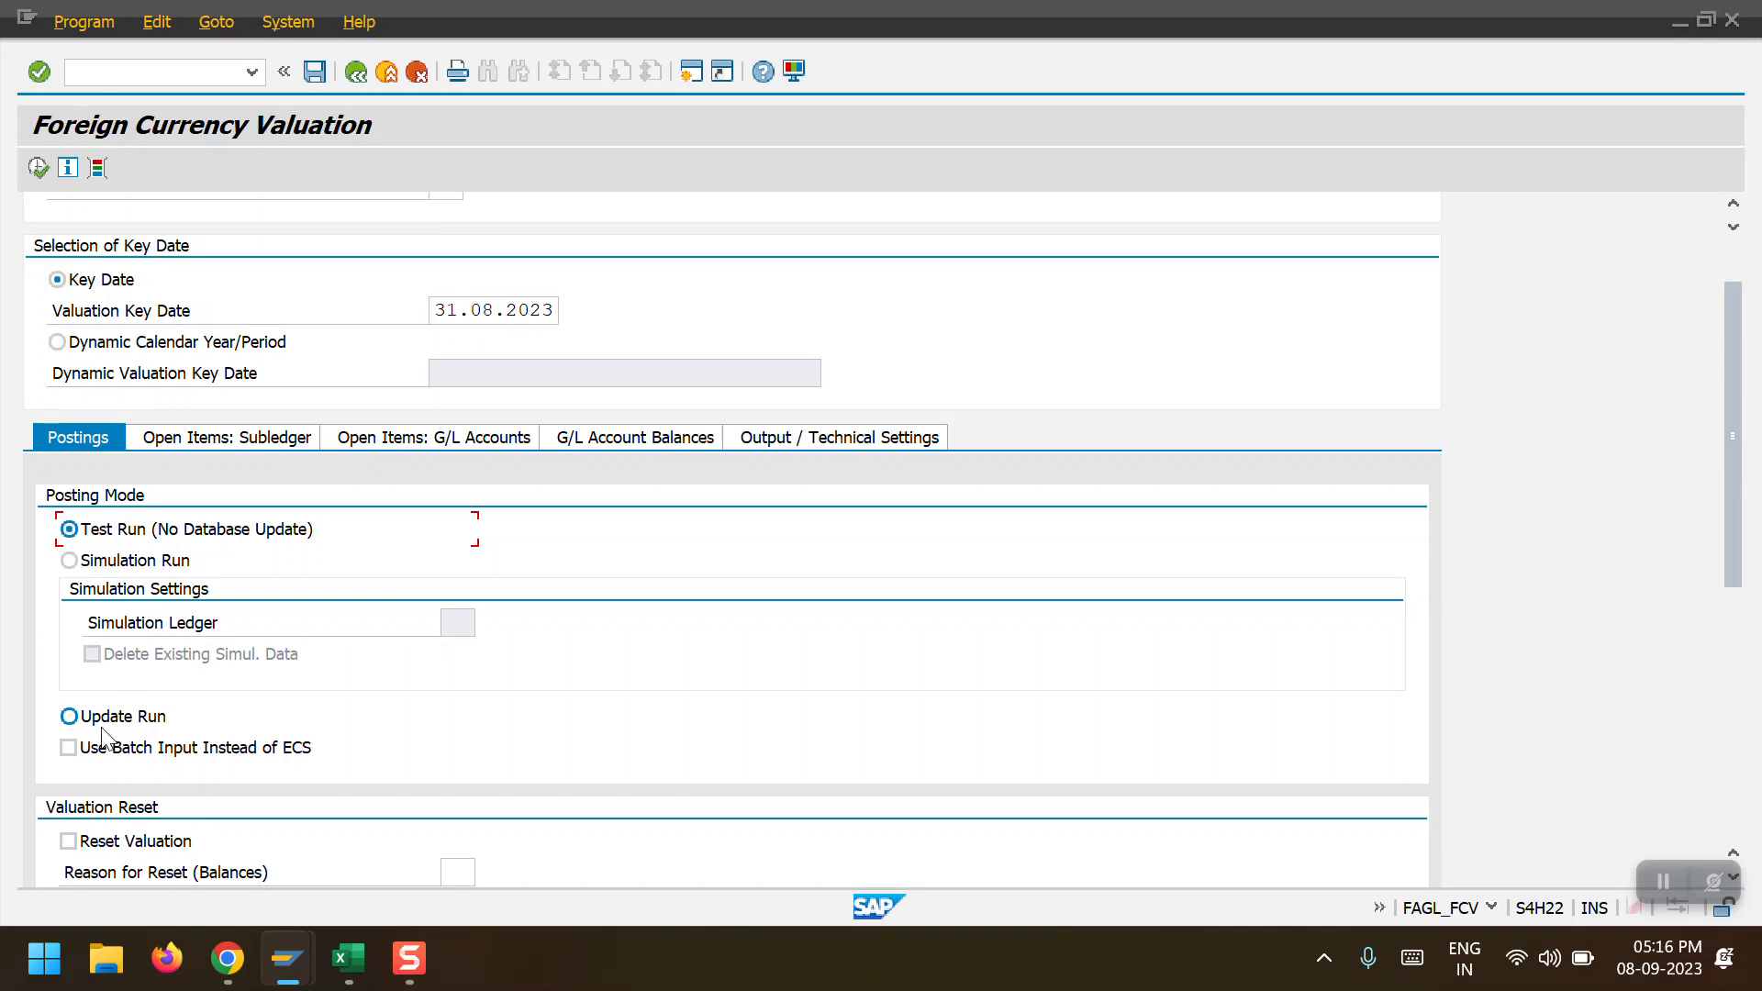
pyautogui.scroll(-3, 244, 709)
pyautogui.scroll(-3, 252, 716)
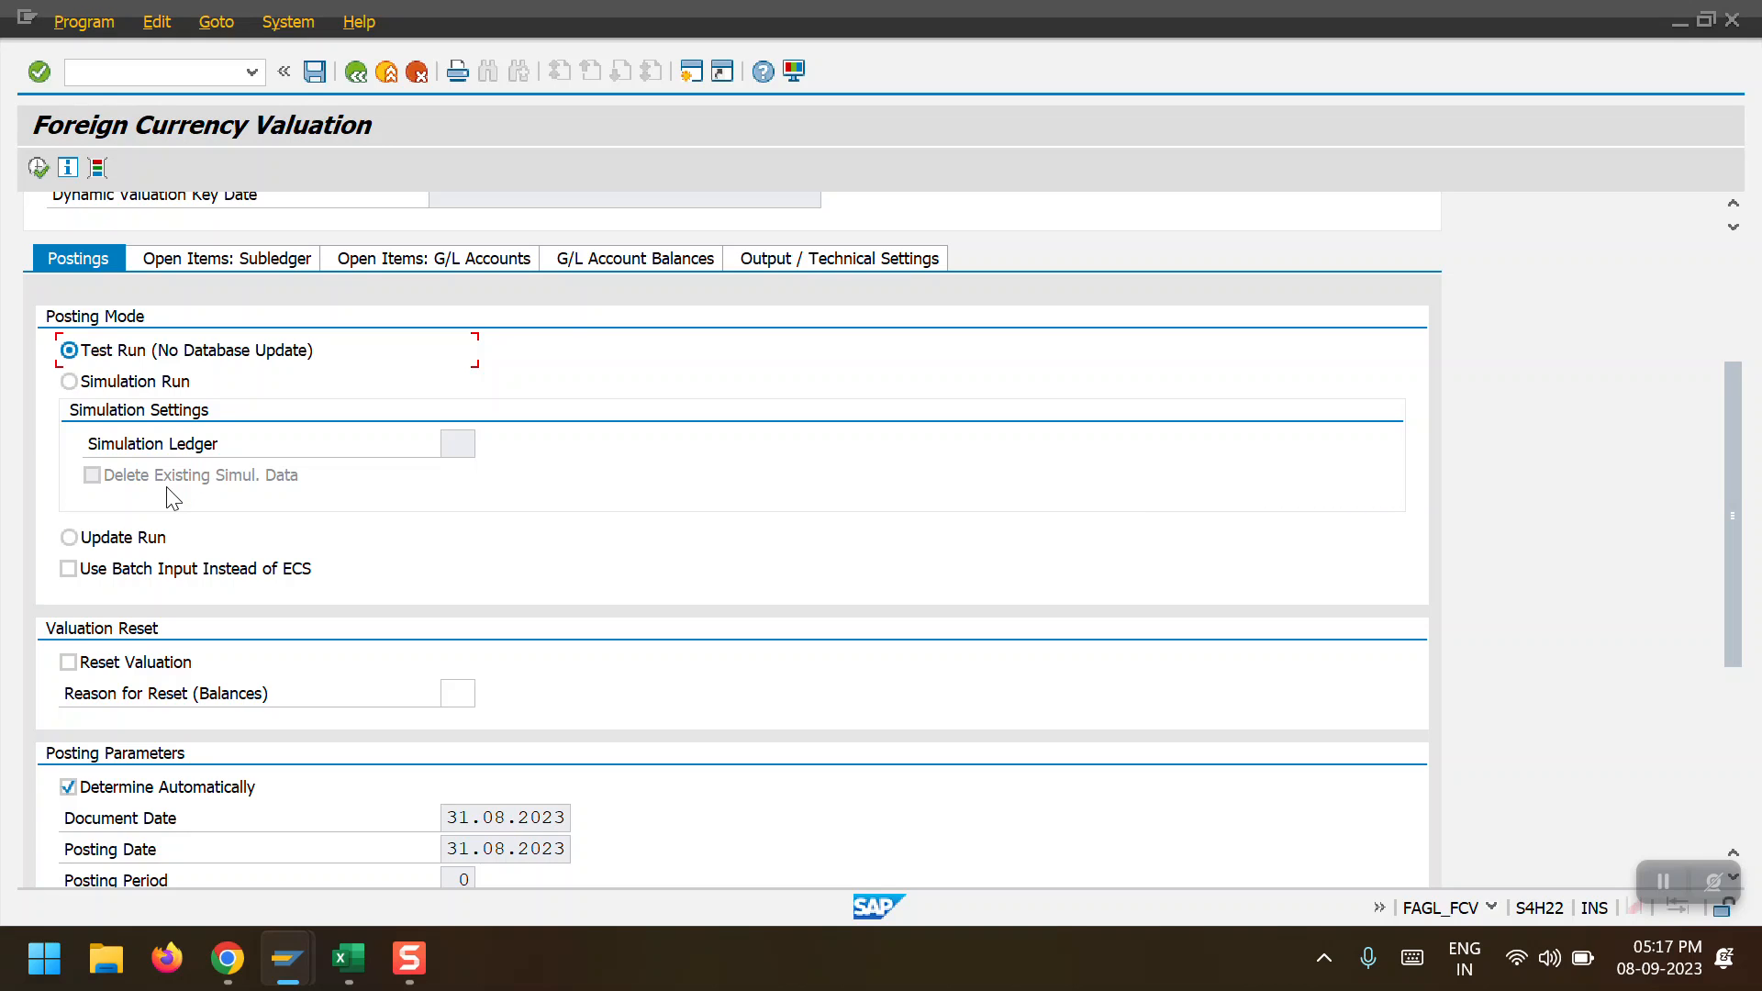
pyautogui.scroll(-3, 208, 546)
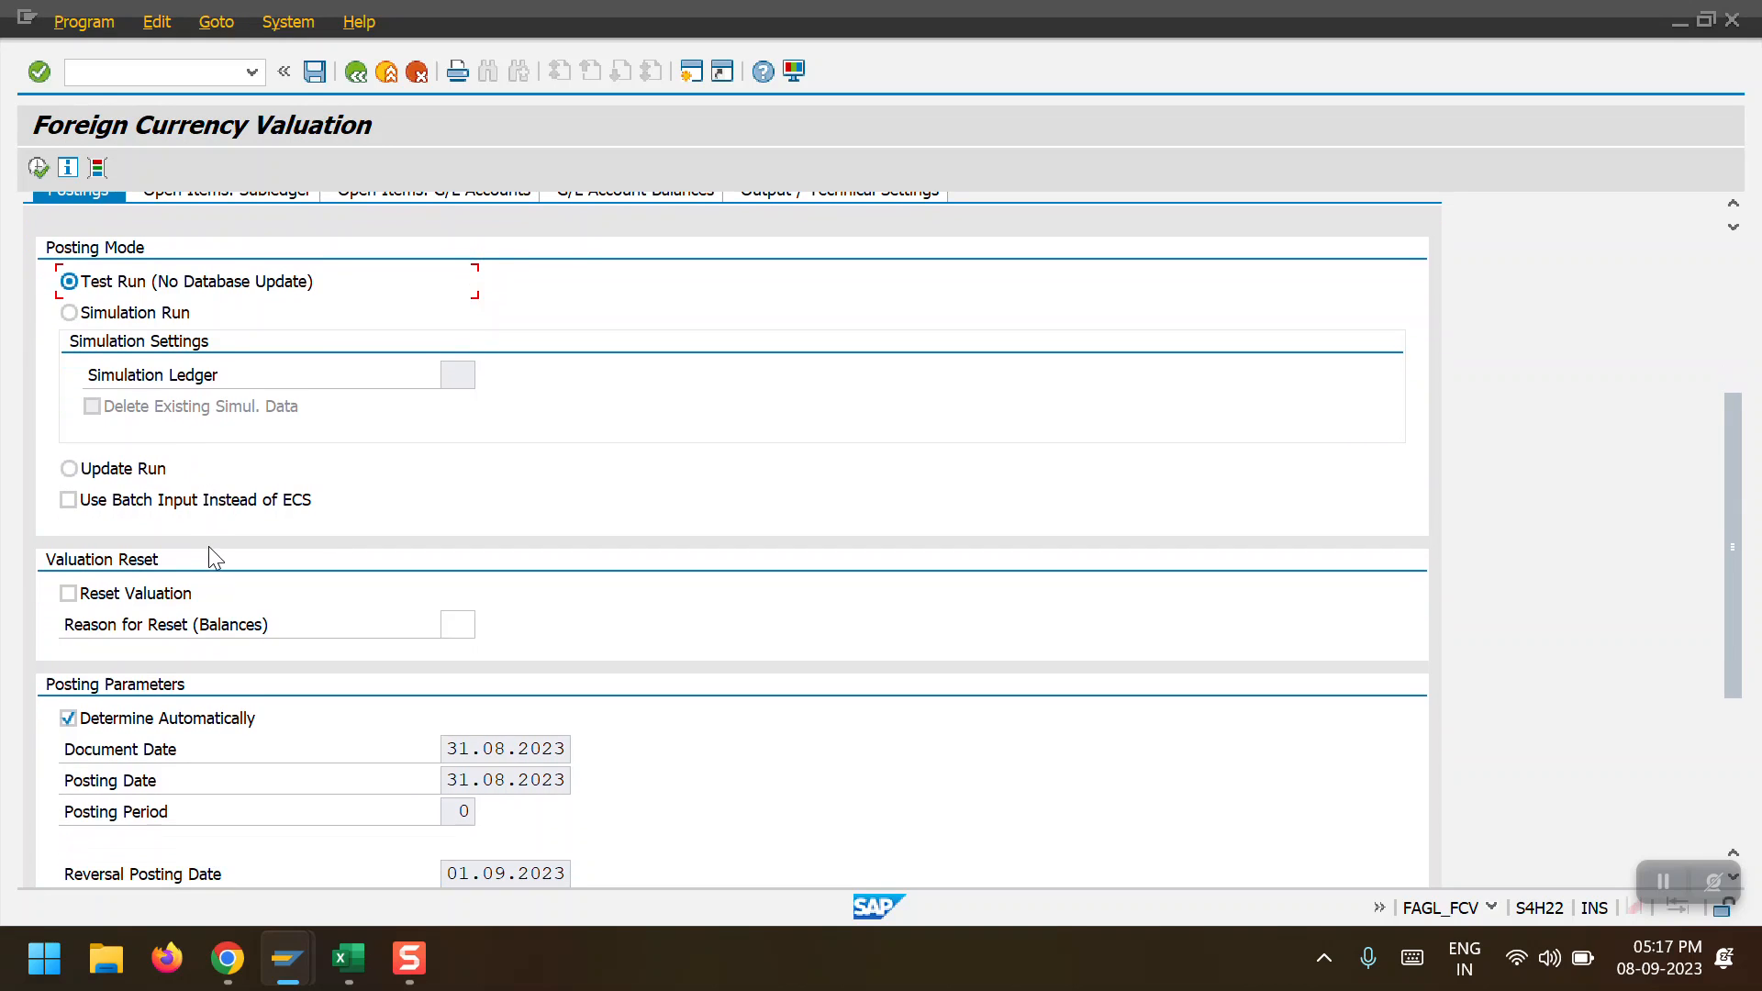
pyautogui.scroll(4, 281, 614)
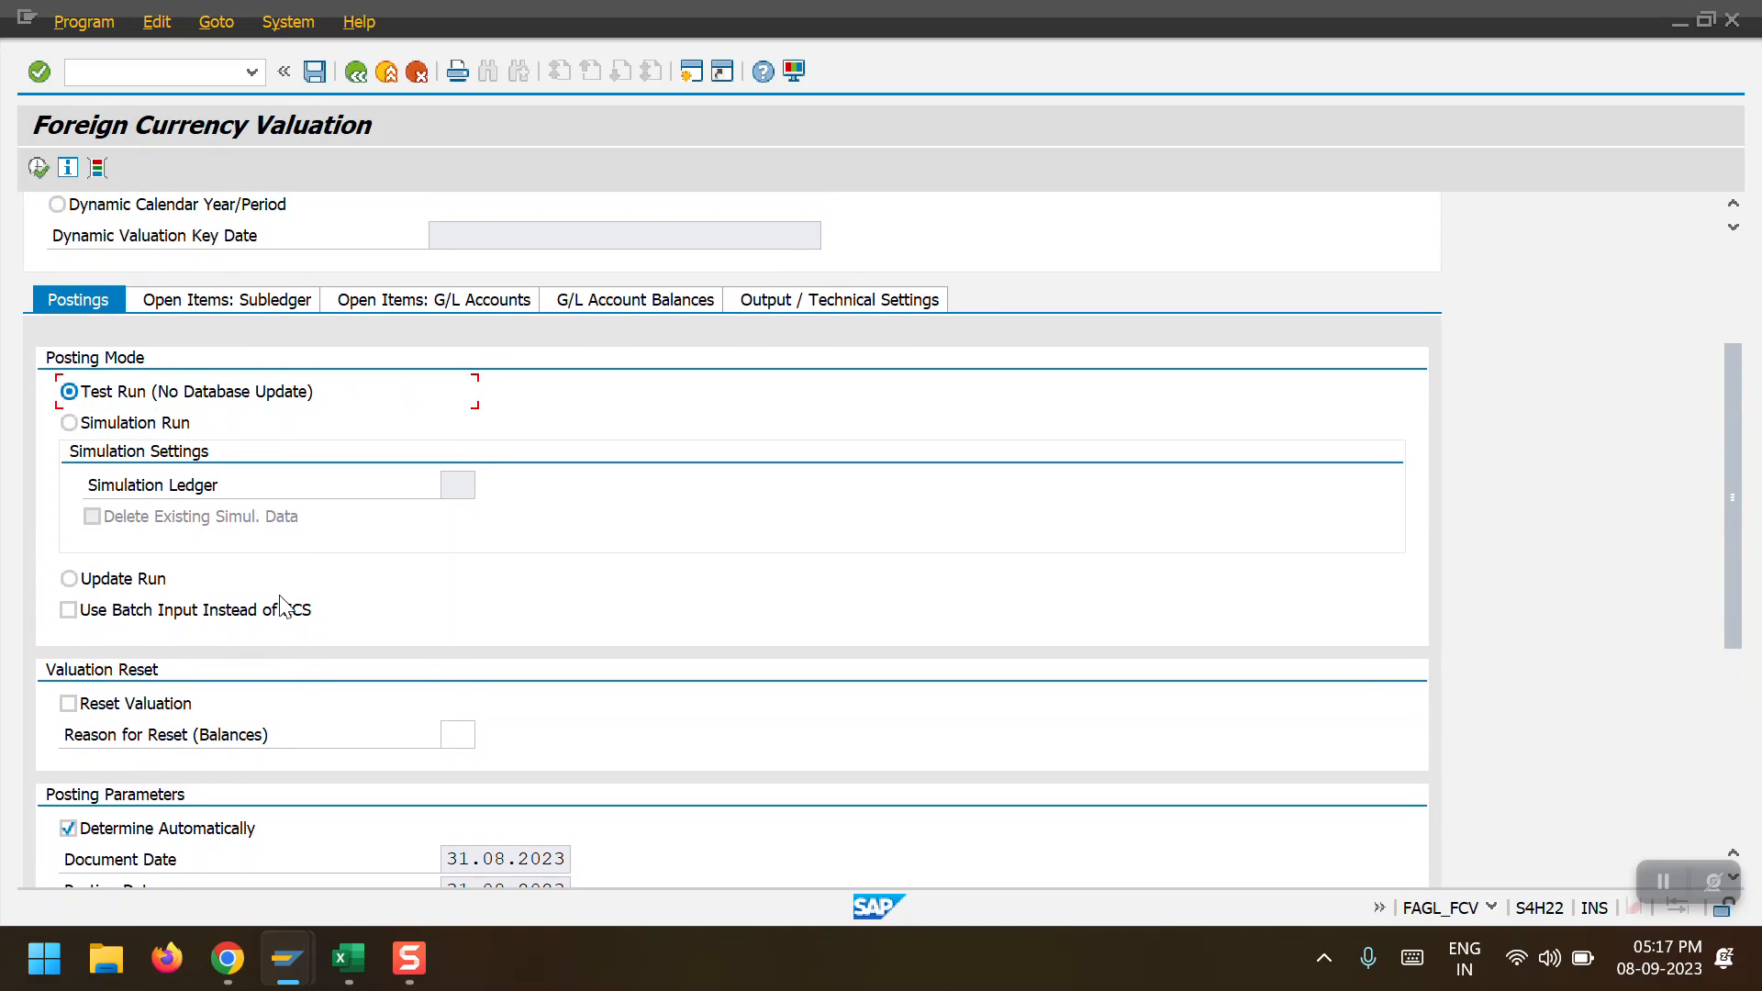
# Examine the open-item selections for vendors, customers and G/L accounts, including the GR/IR account options
pyautogui.click(196, 328)
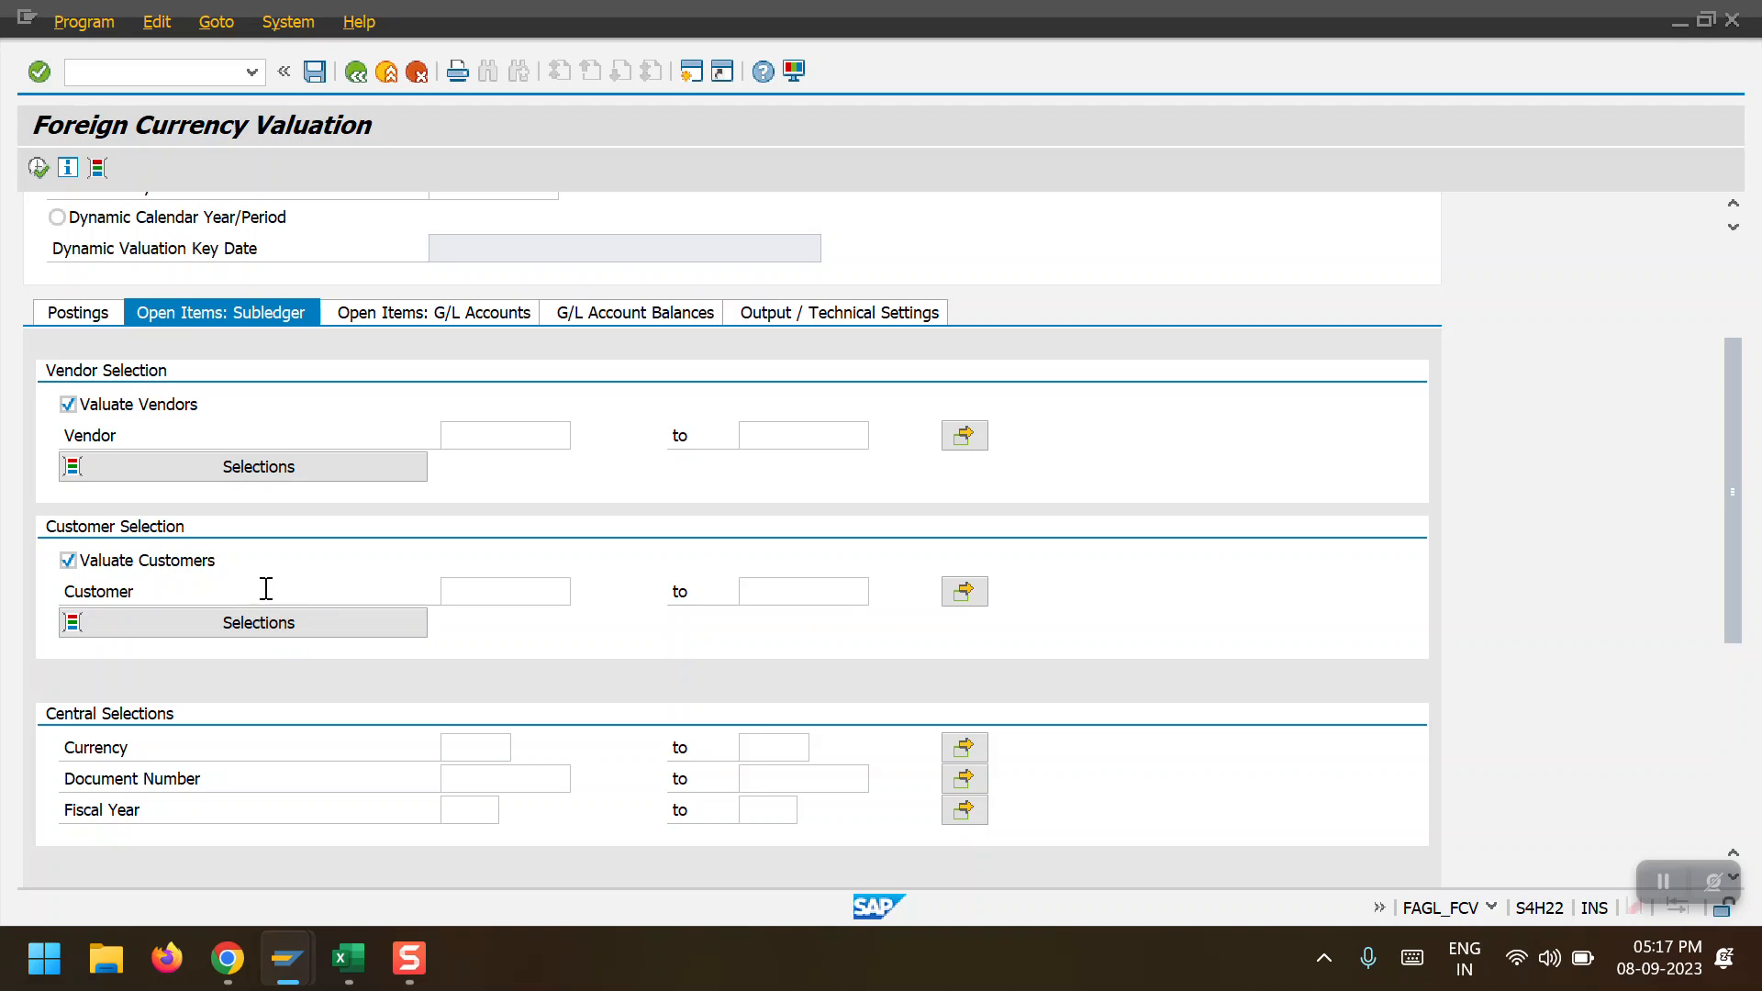
pyautogui.scroll(-5, 266, 592)
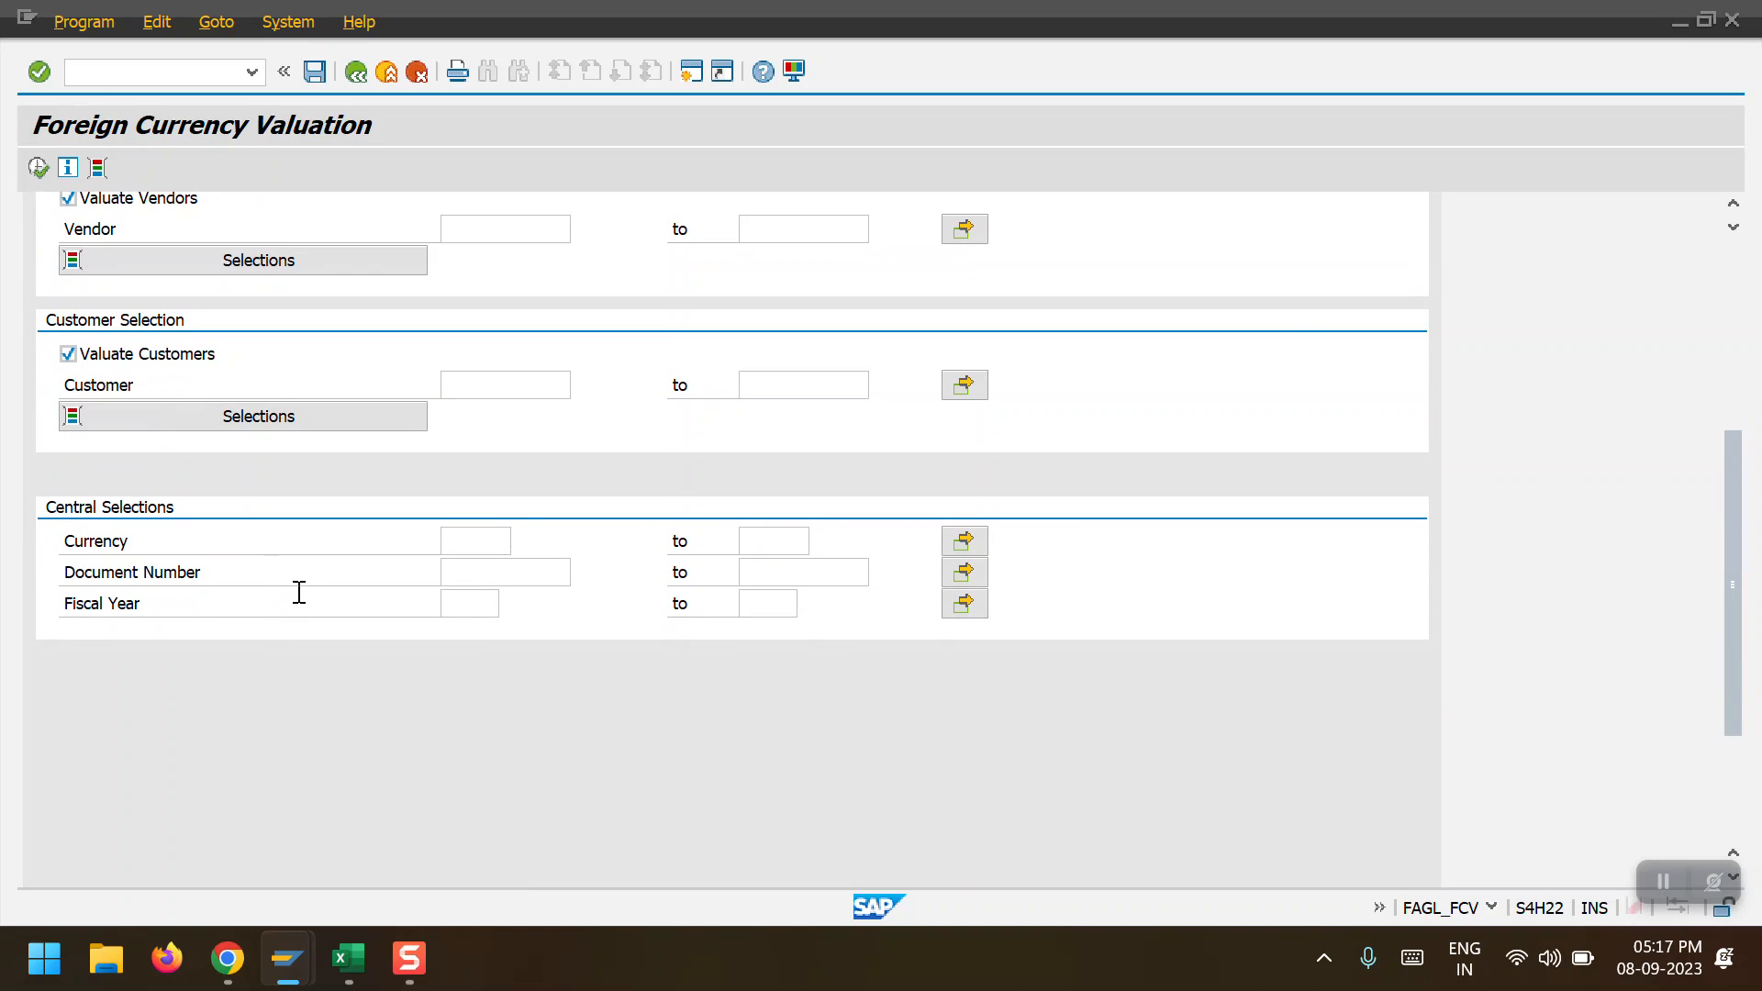
pyautogui.scroll(10, 299, 592)
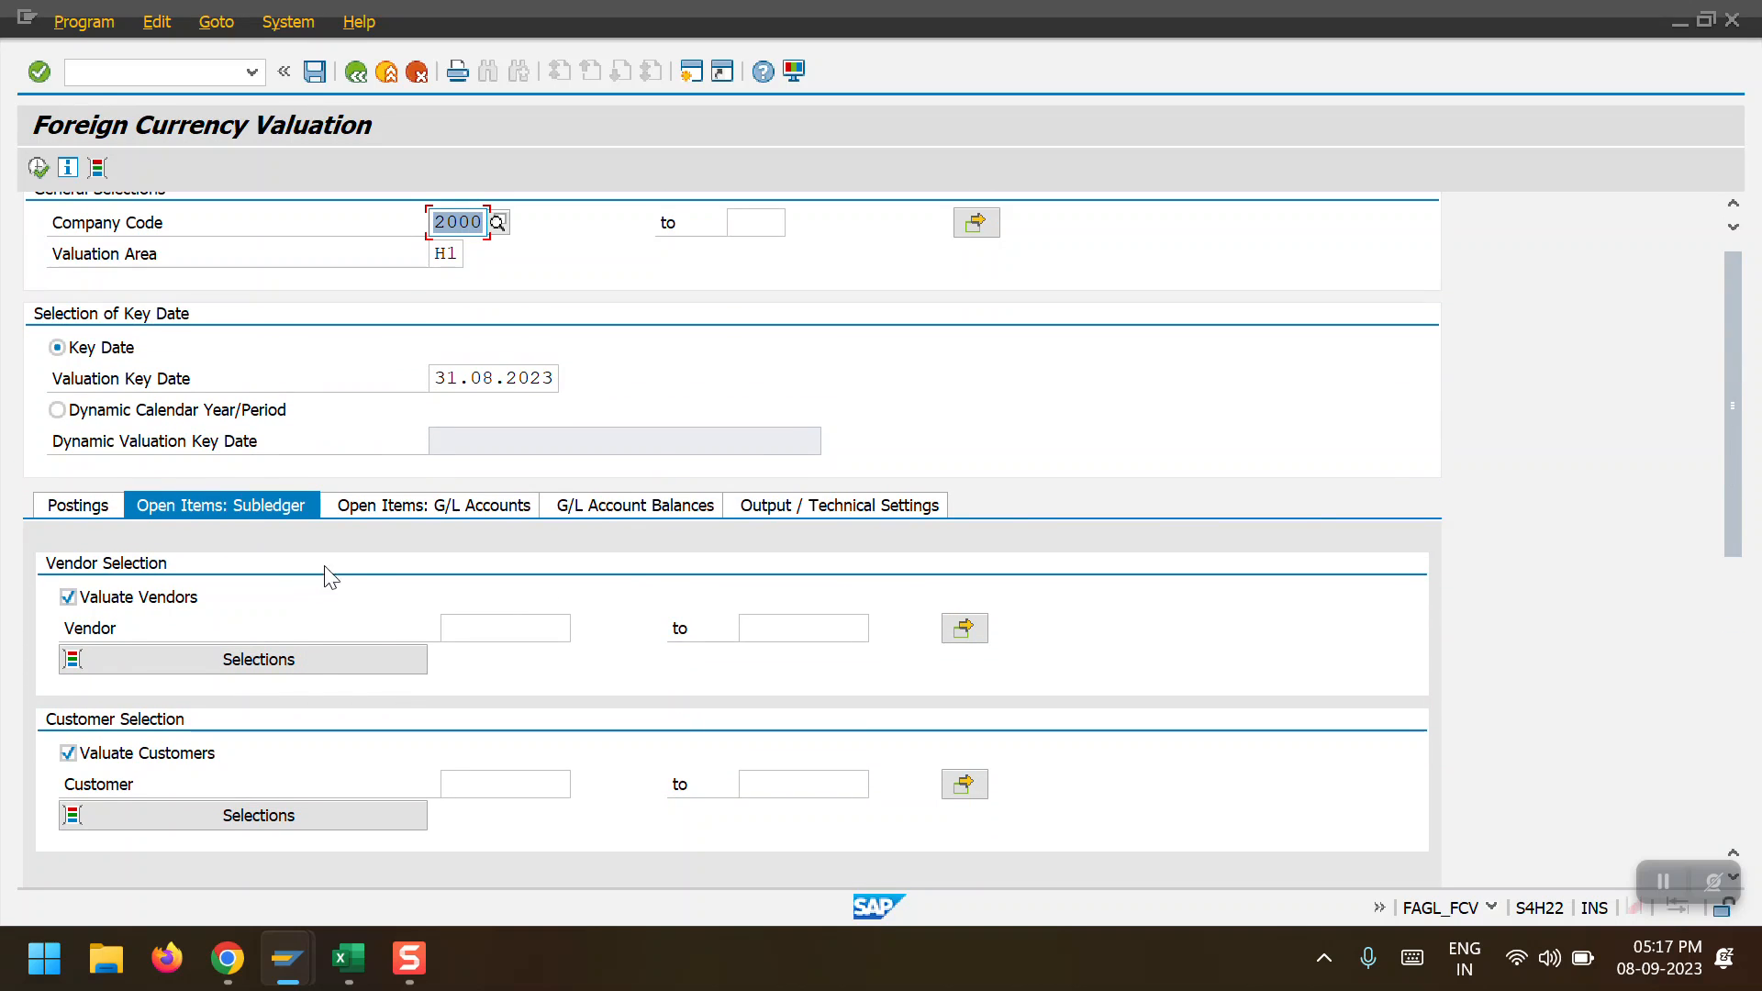
pyautogui.click(483, 507)
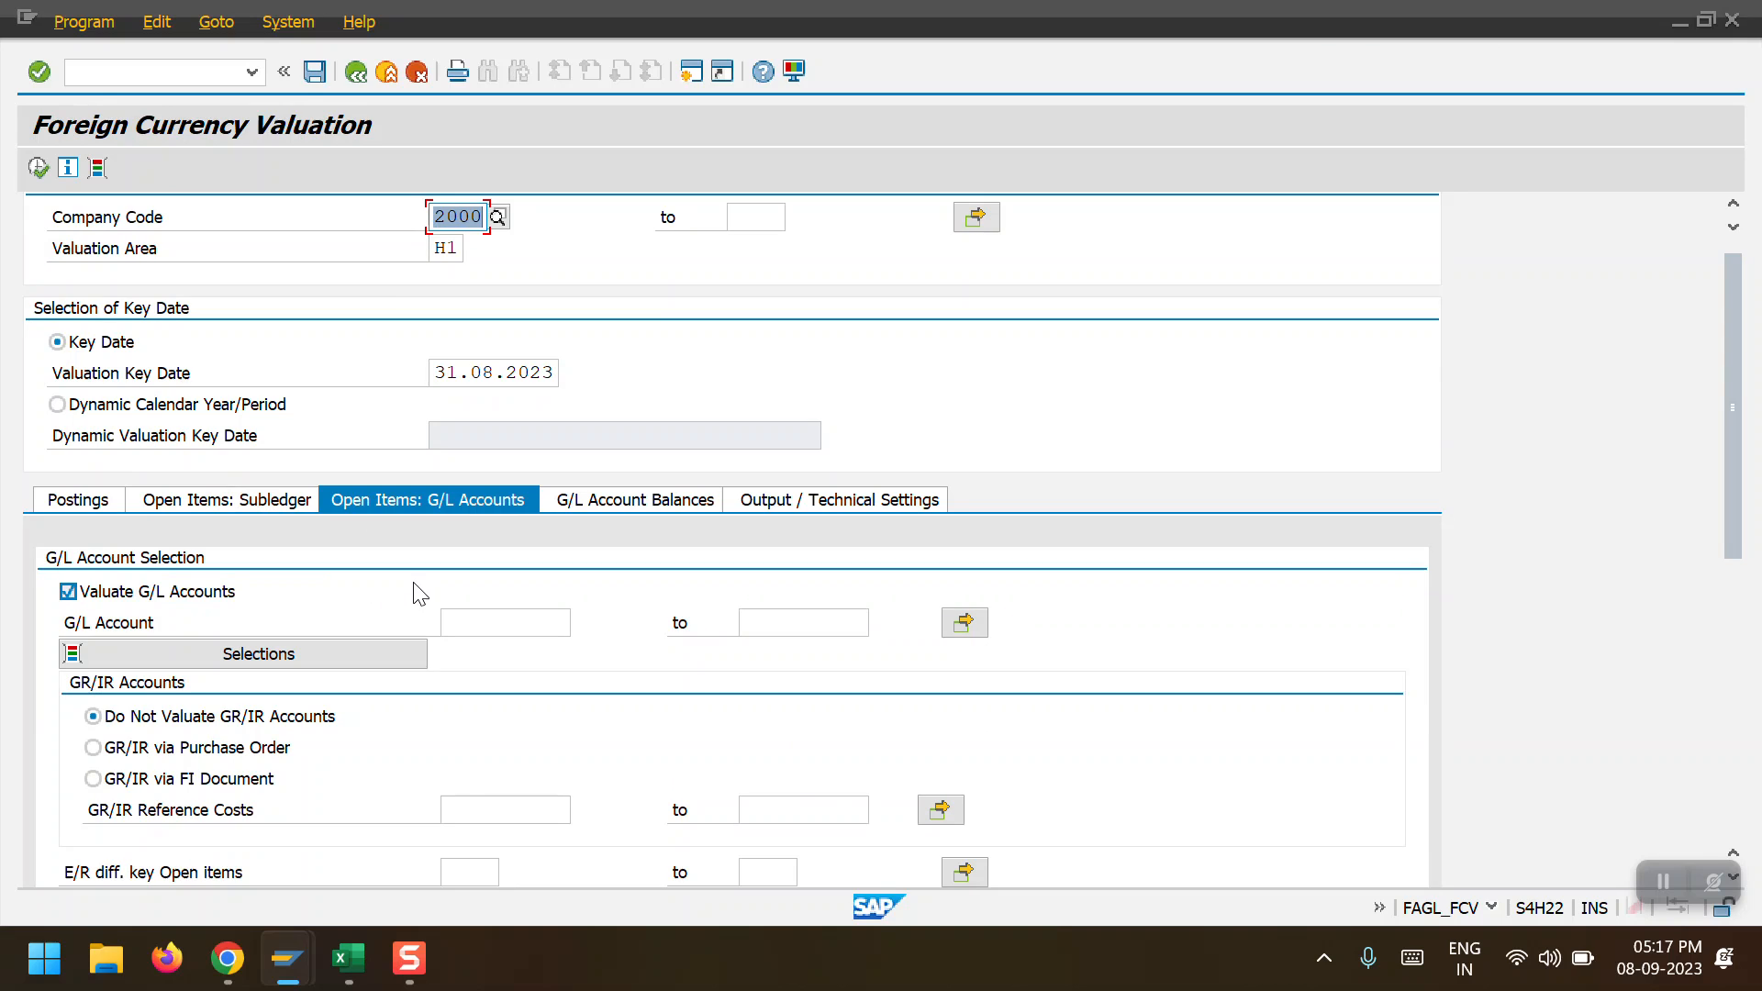
pyautogui.scroll(-1, 417, 592)
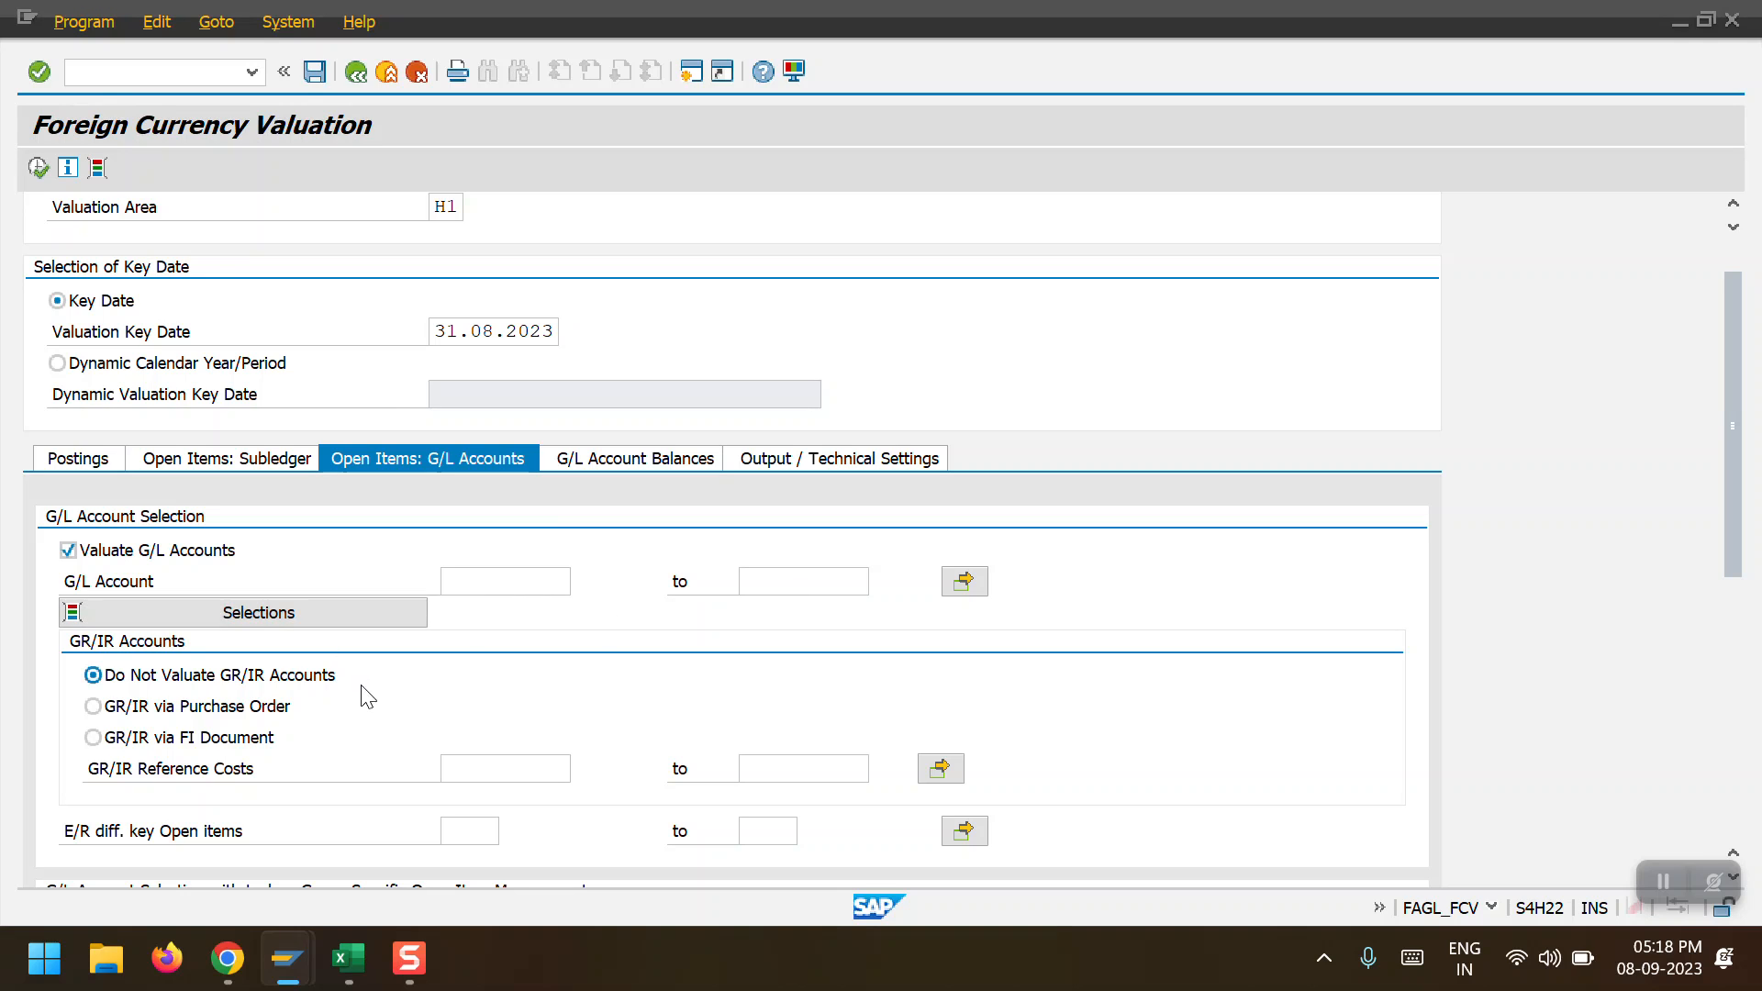
# Try the option to valuate G/L account balances and clear it again
pyautogui.click(610, 461)
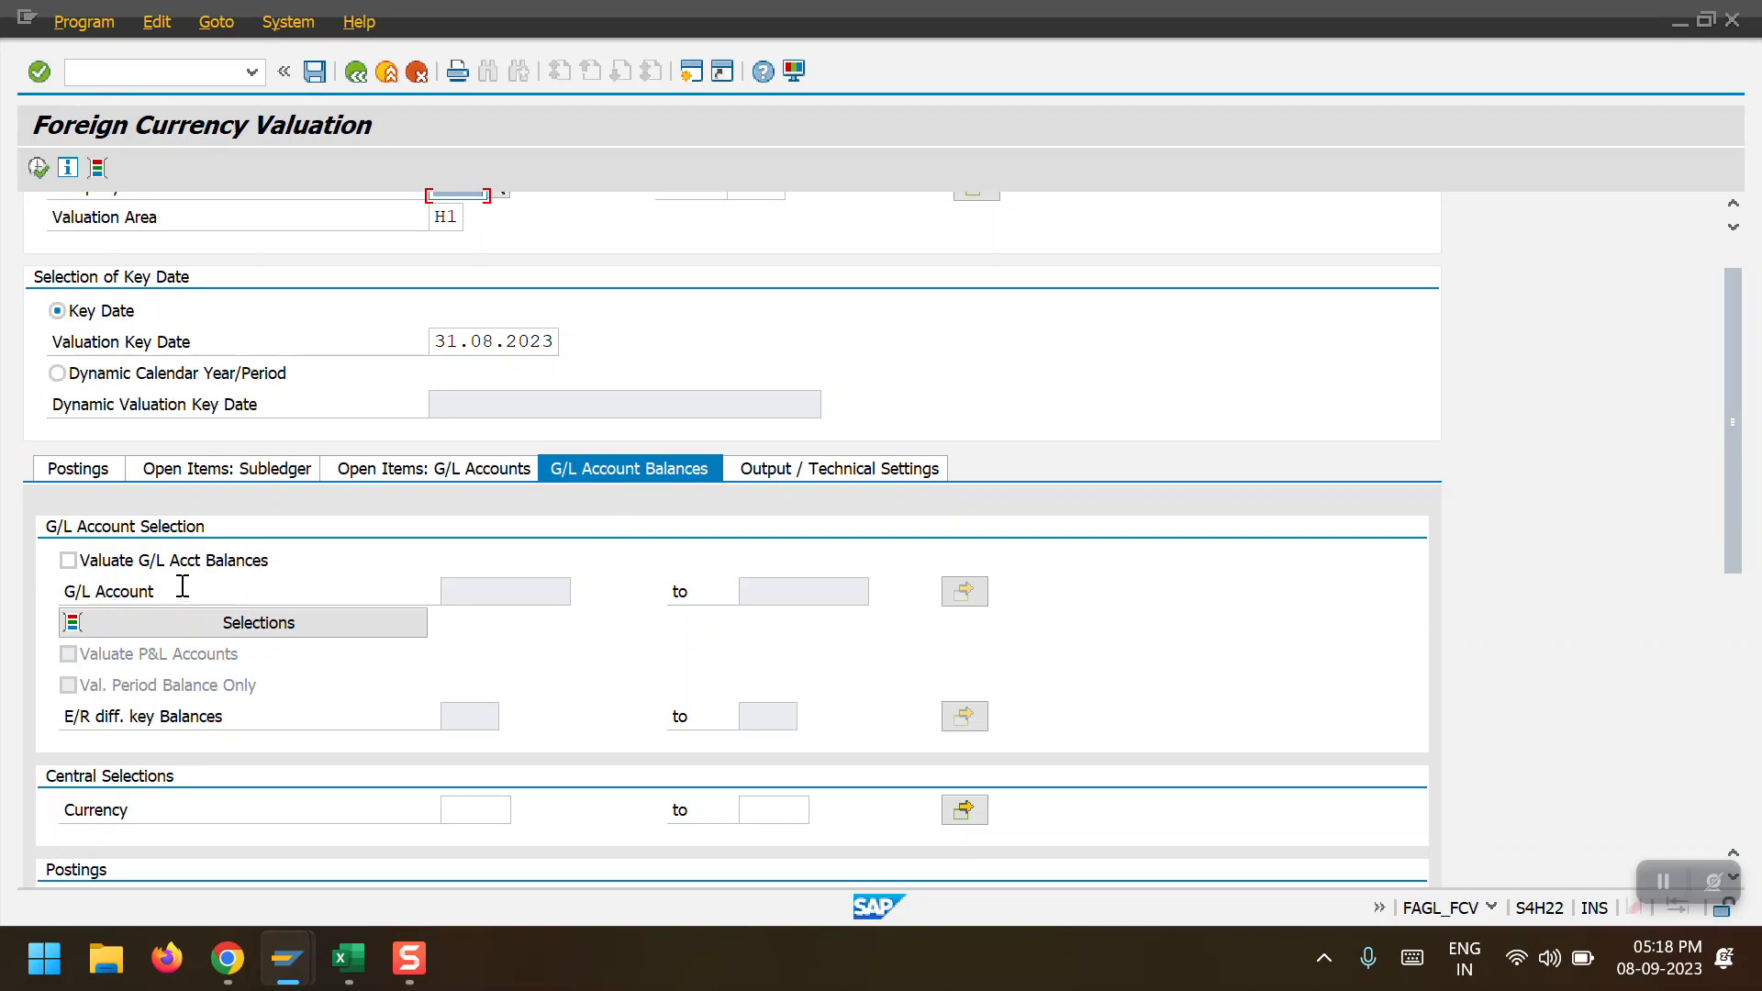
pyautogui.click(68, 560)
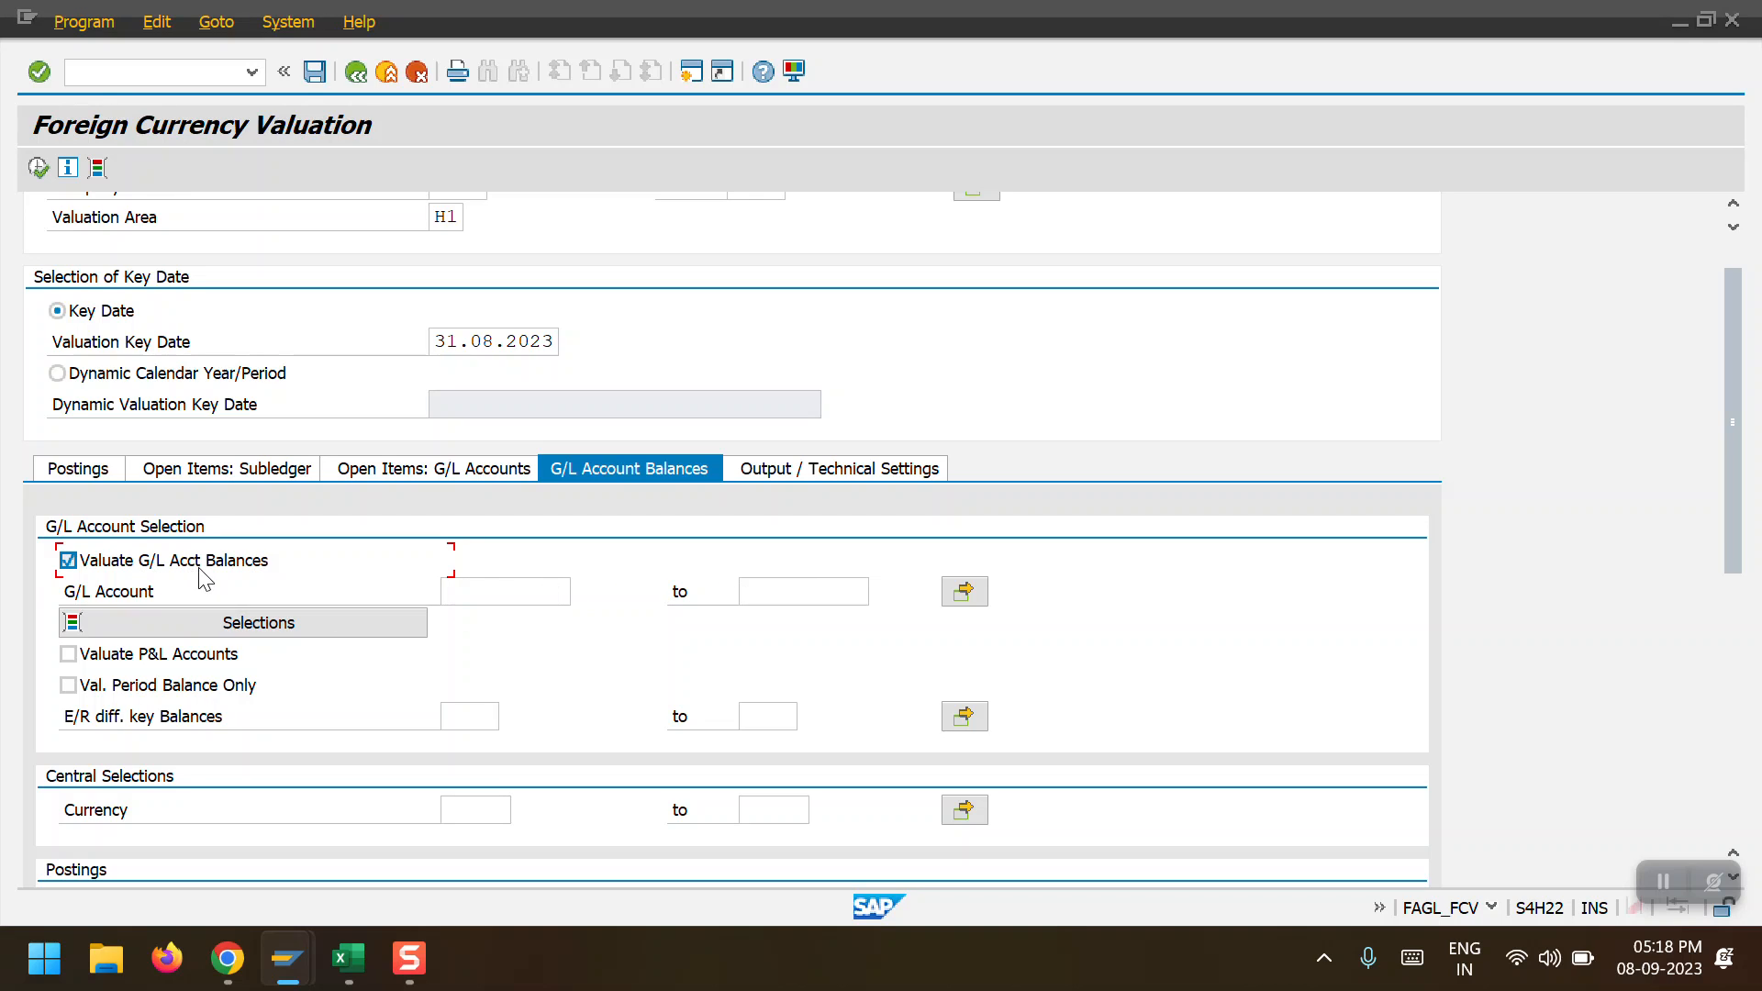
pyautogui.click(138, 655)
pyautogui.click(127, 560)
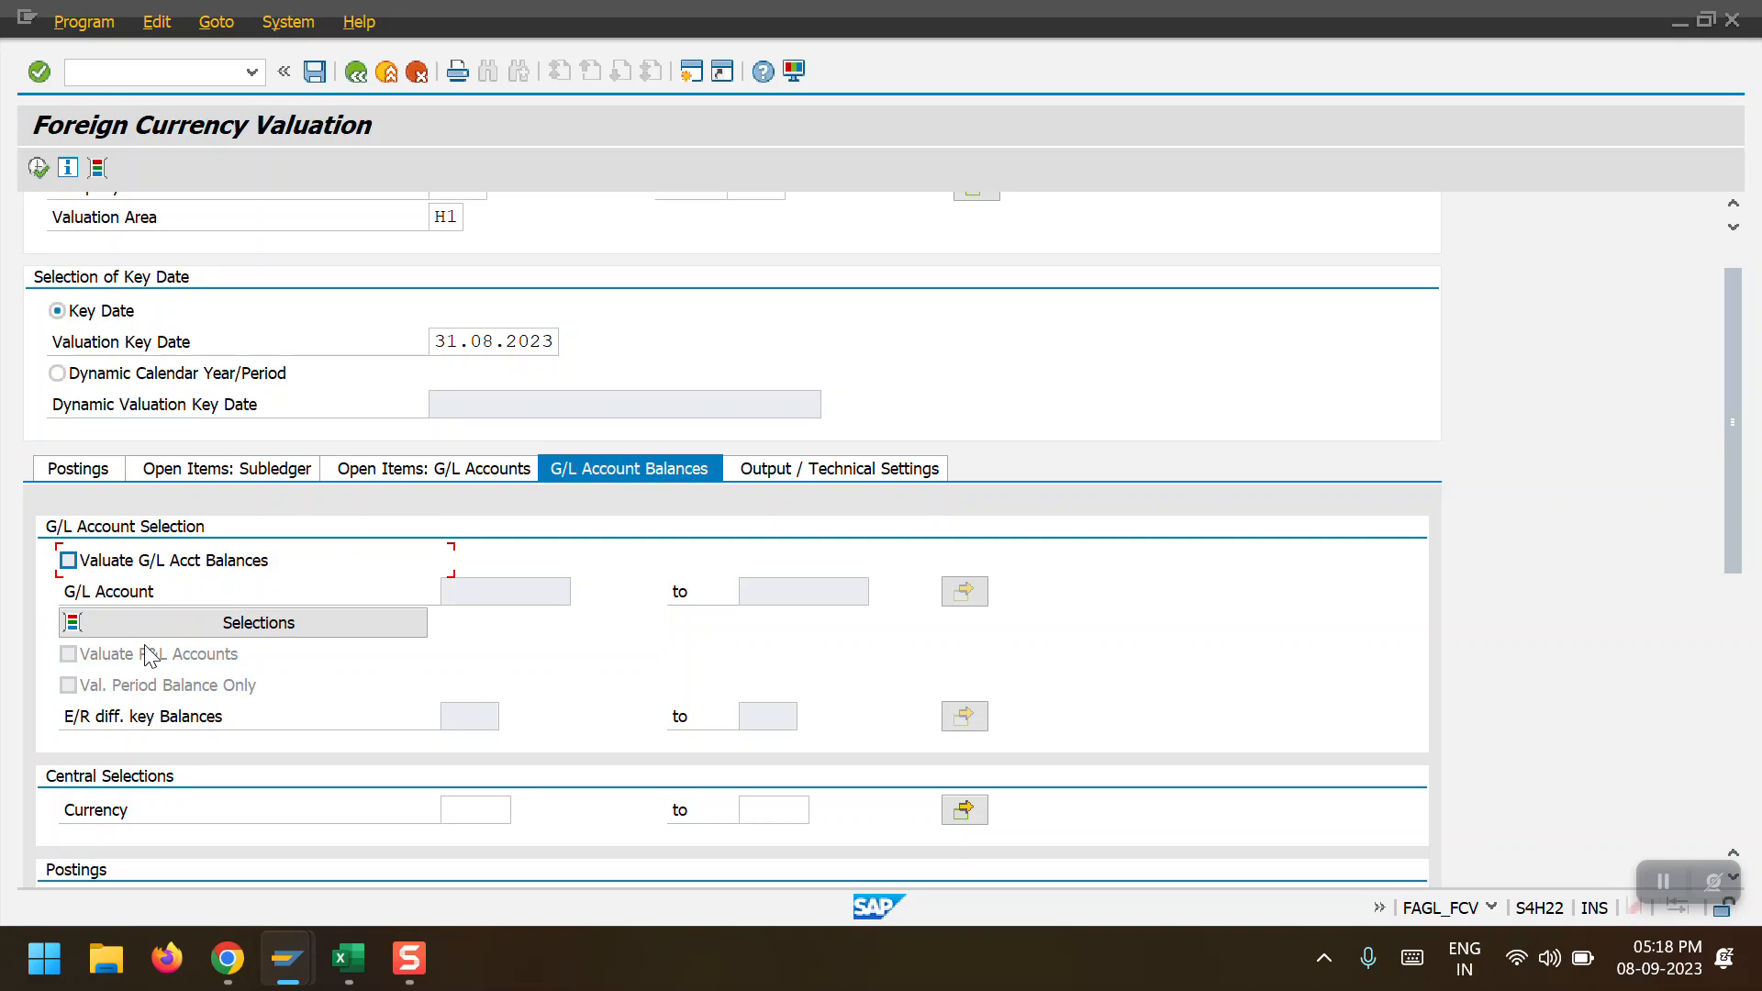
# Enable saving the valuation log in the output and technical settings
pyautogui.click(819, 479)
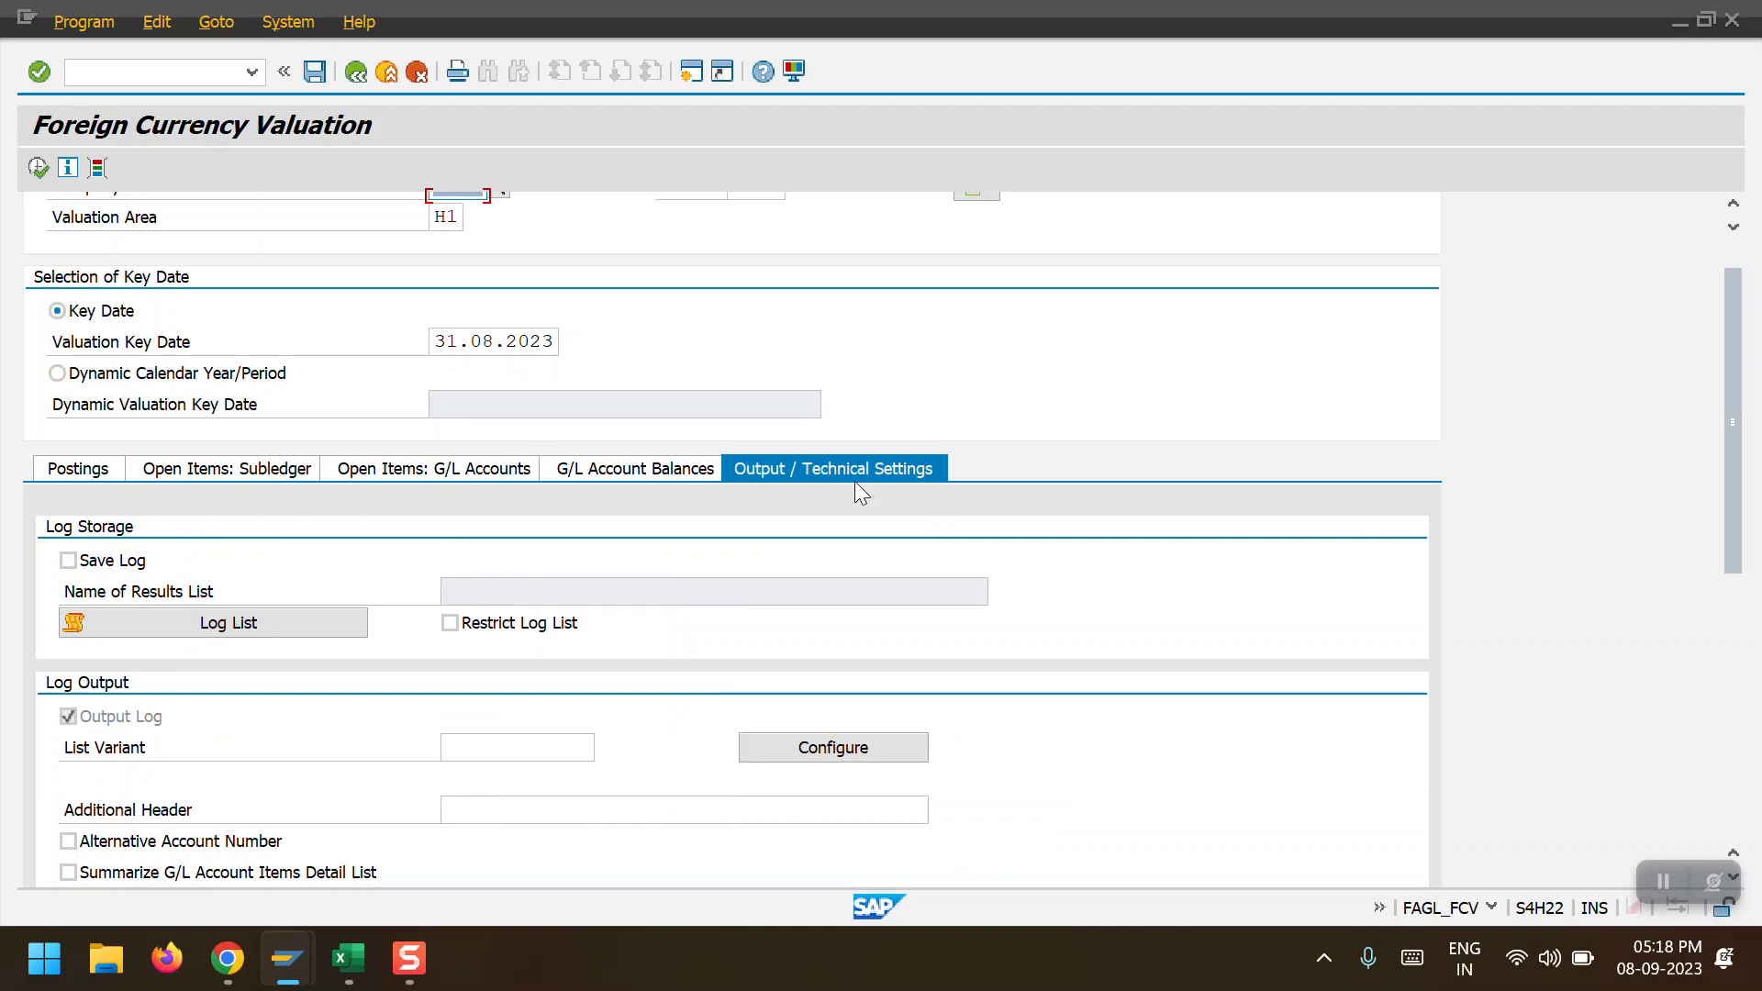
pyautogui.click(111, 563)
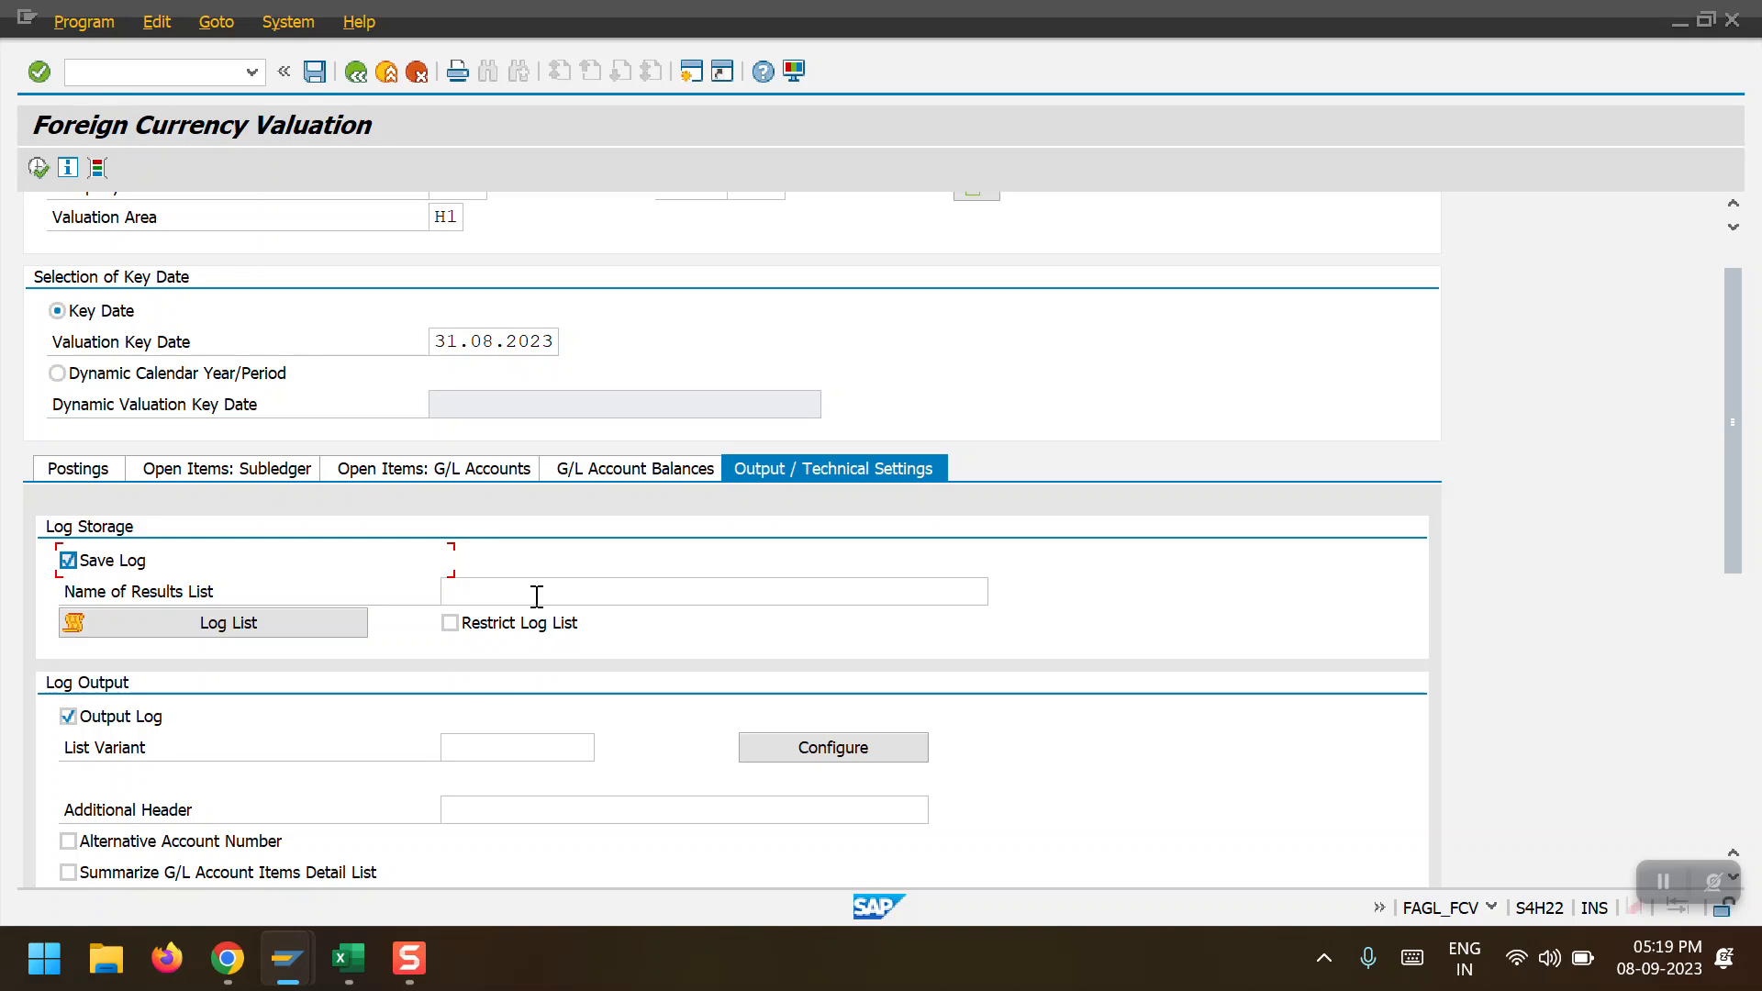
pyautogui.scroll(-1, 527, 712)
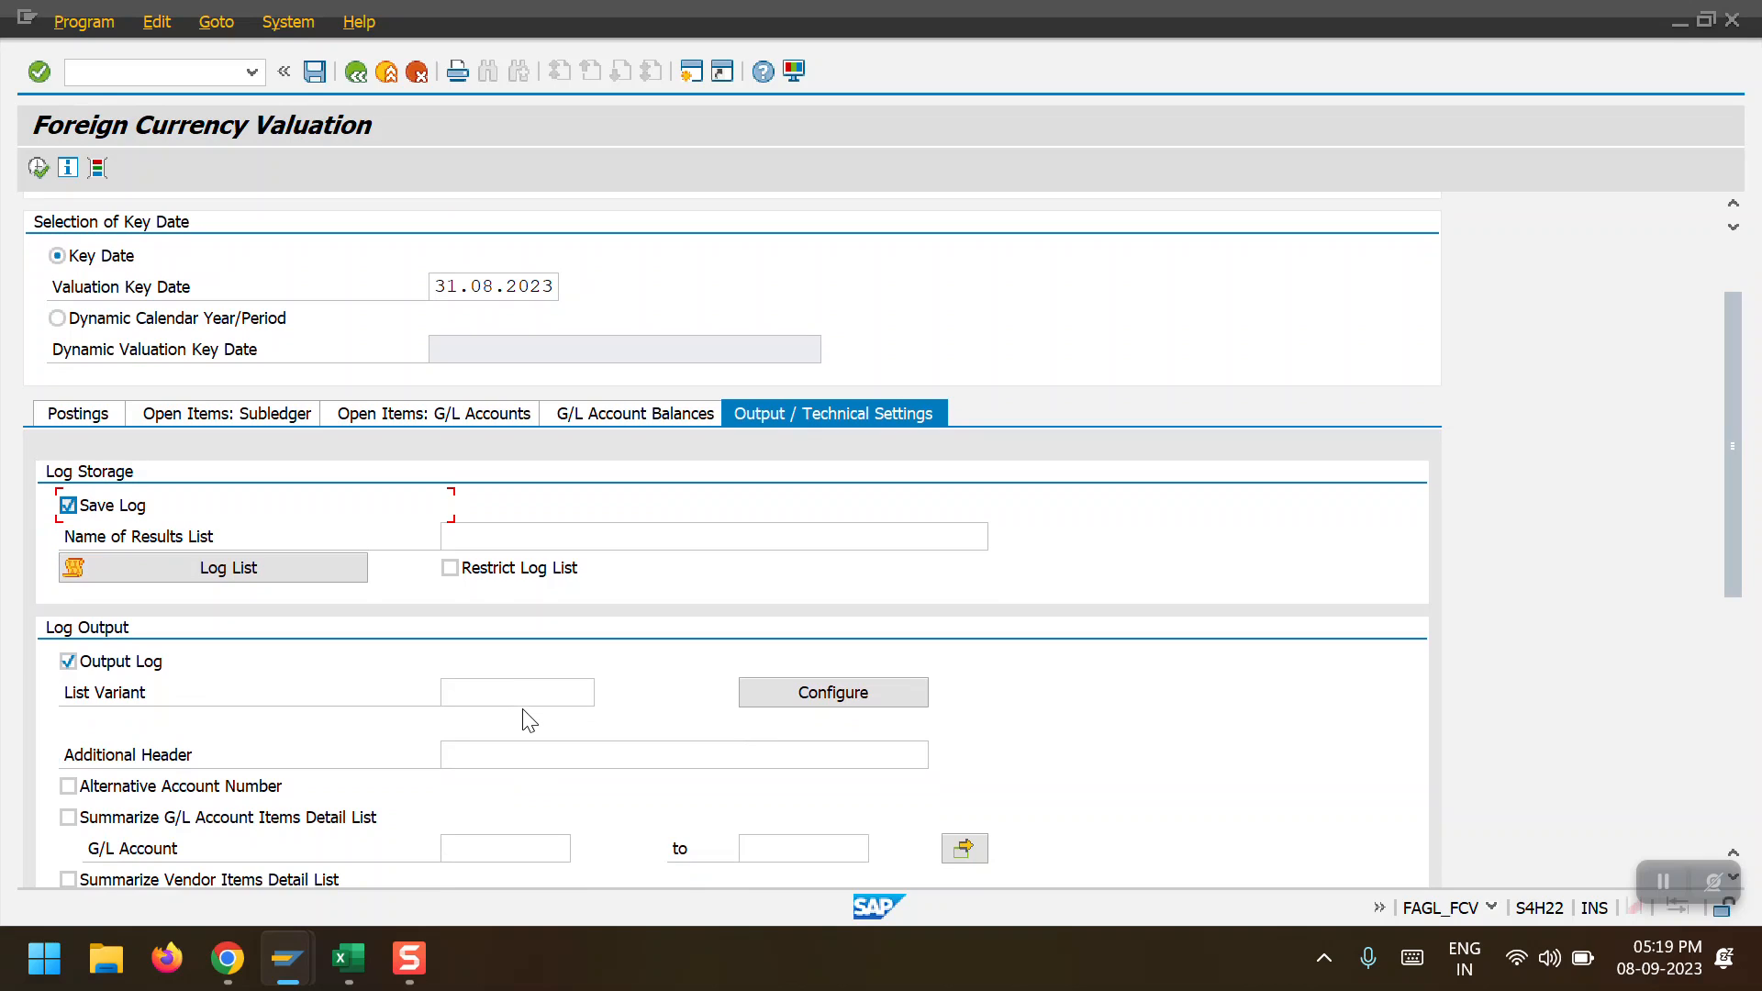
pyautogui.scroll(1, 528, 720)
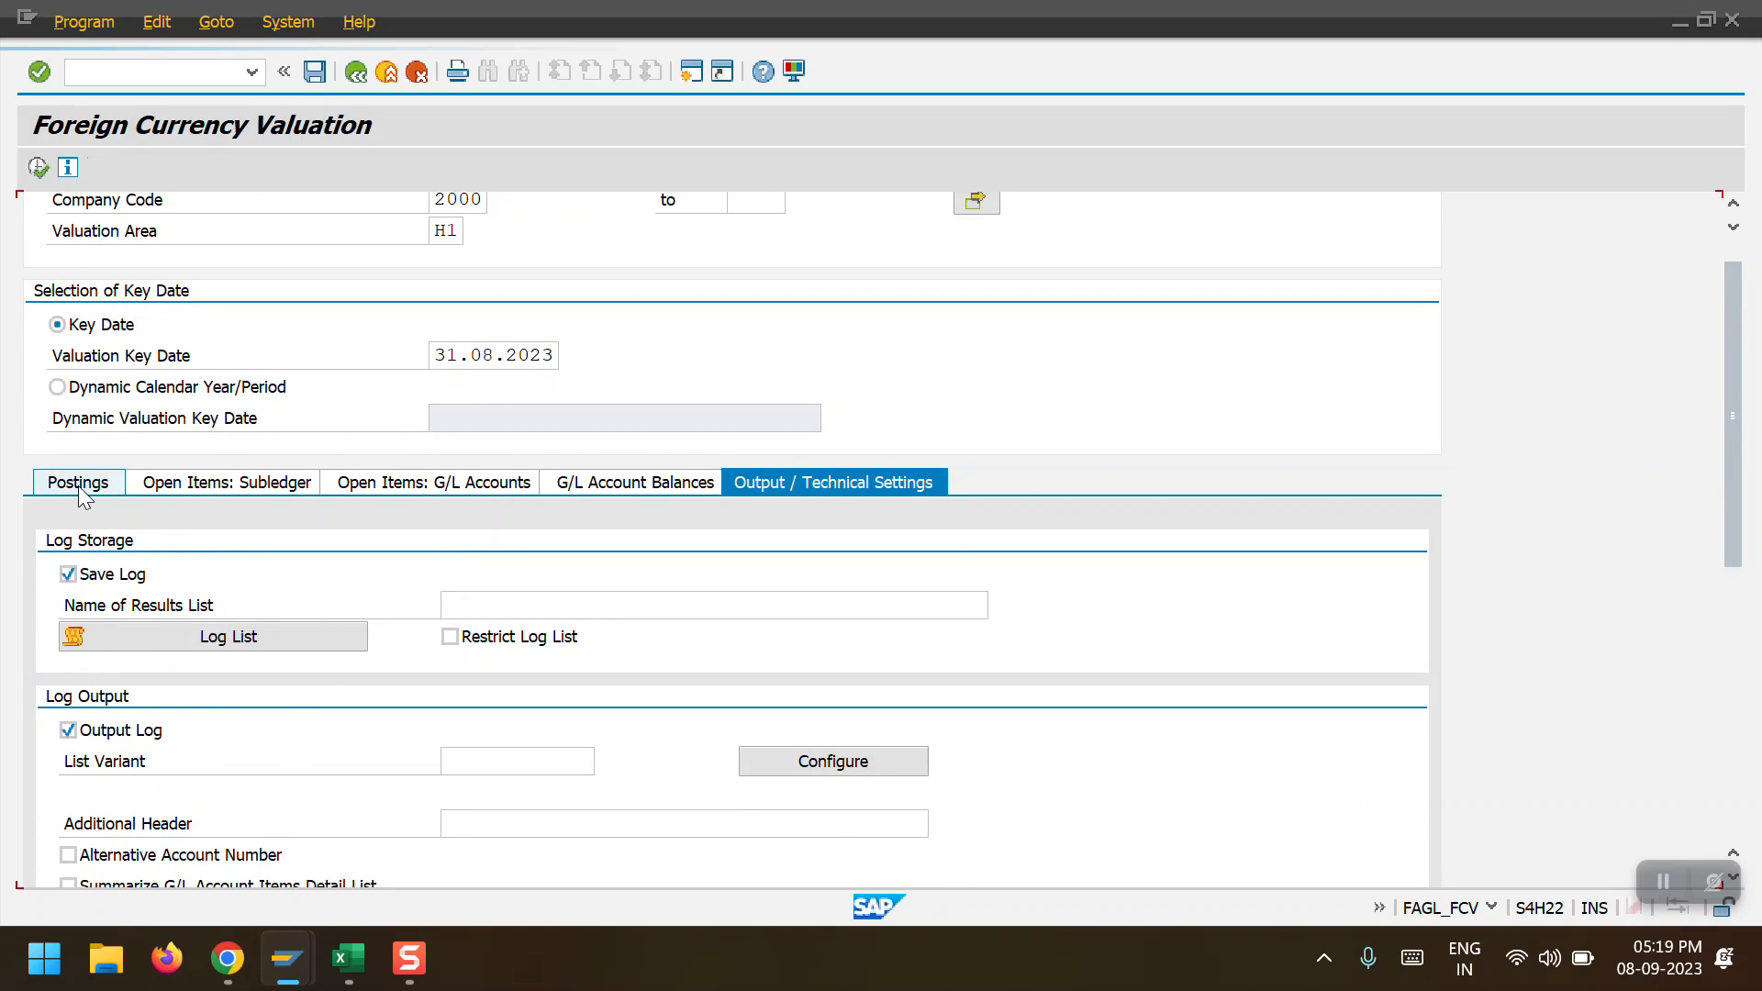
# Enable valuation of G/L account balances and execute the foreign currency valuation as a test run
pyautogui.click(79, 484)
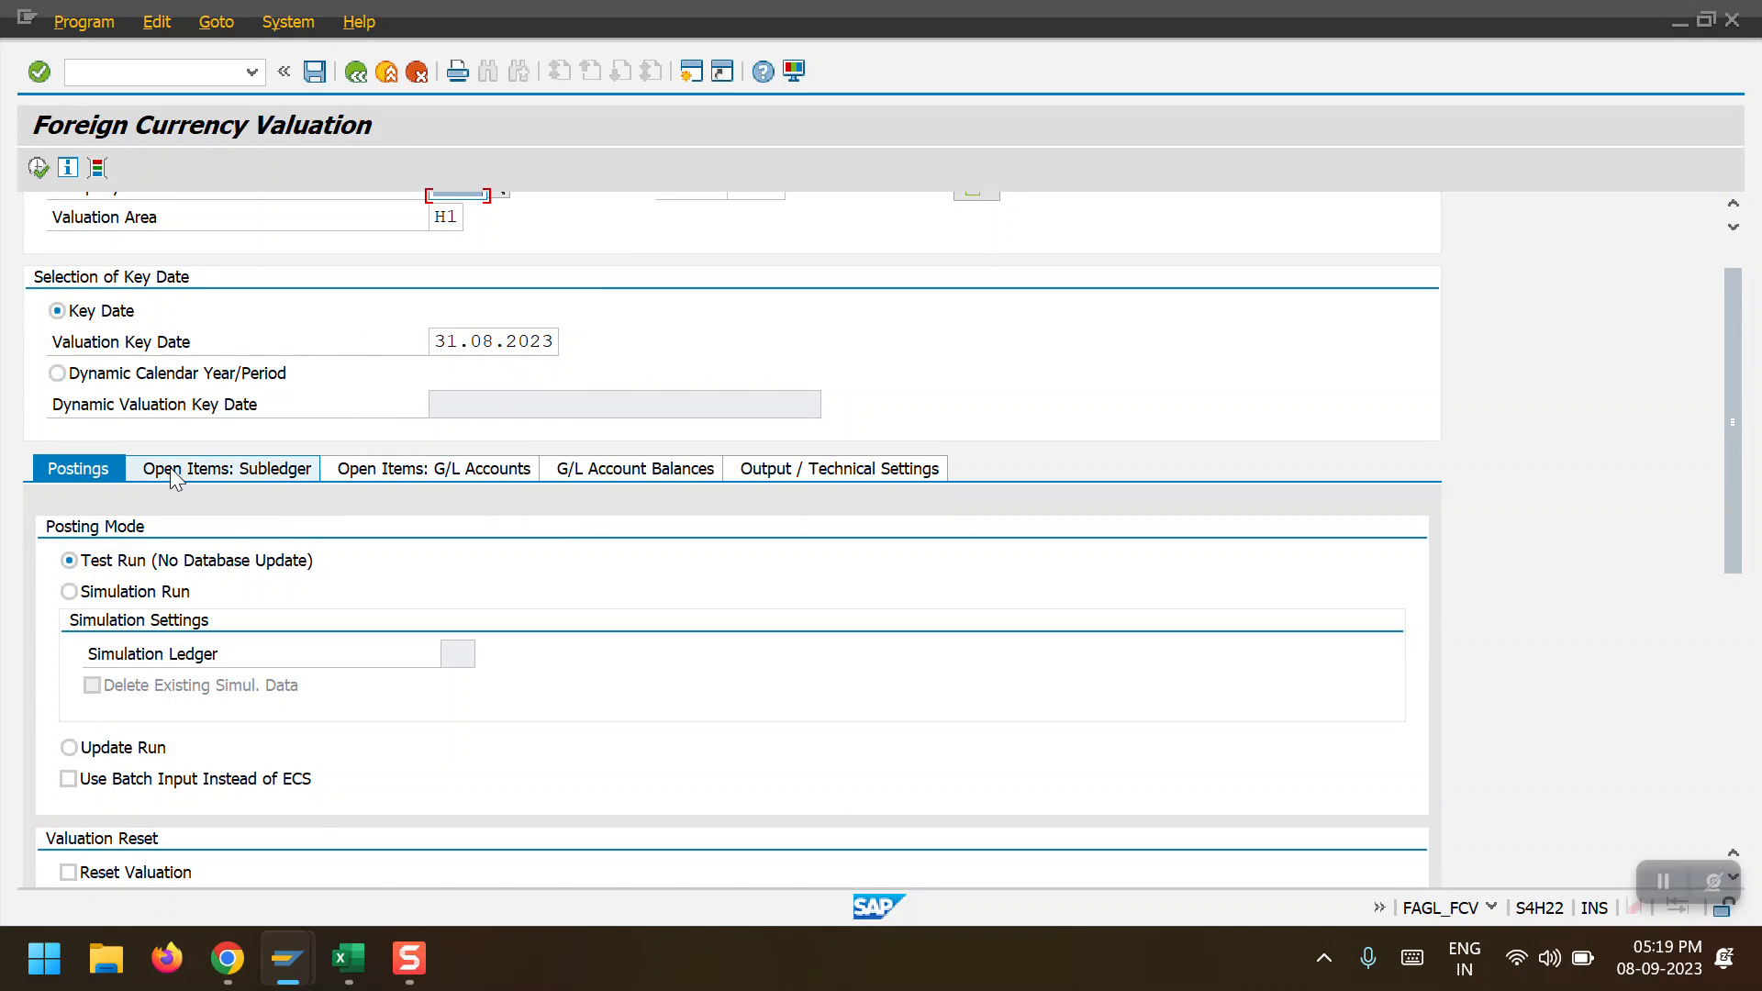
pyautogui.click(292, 469)
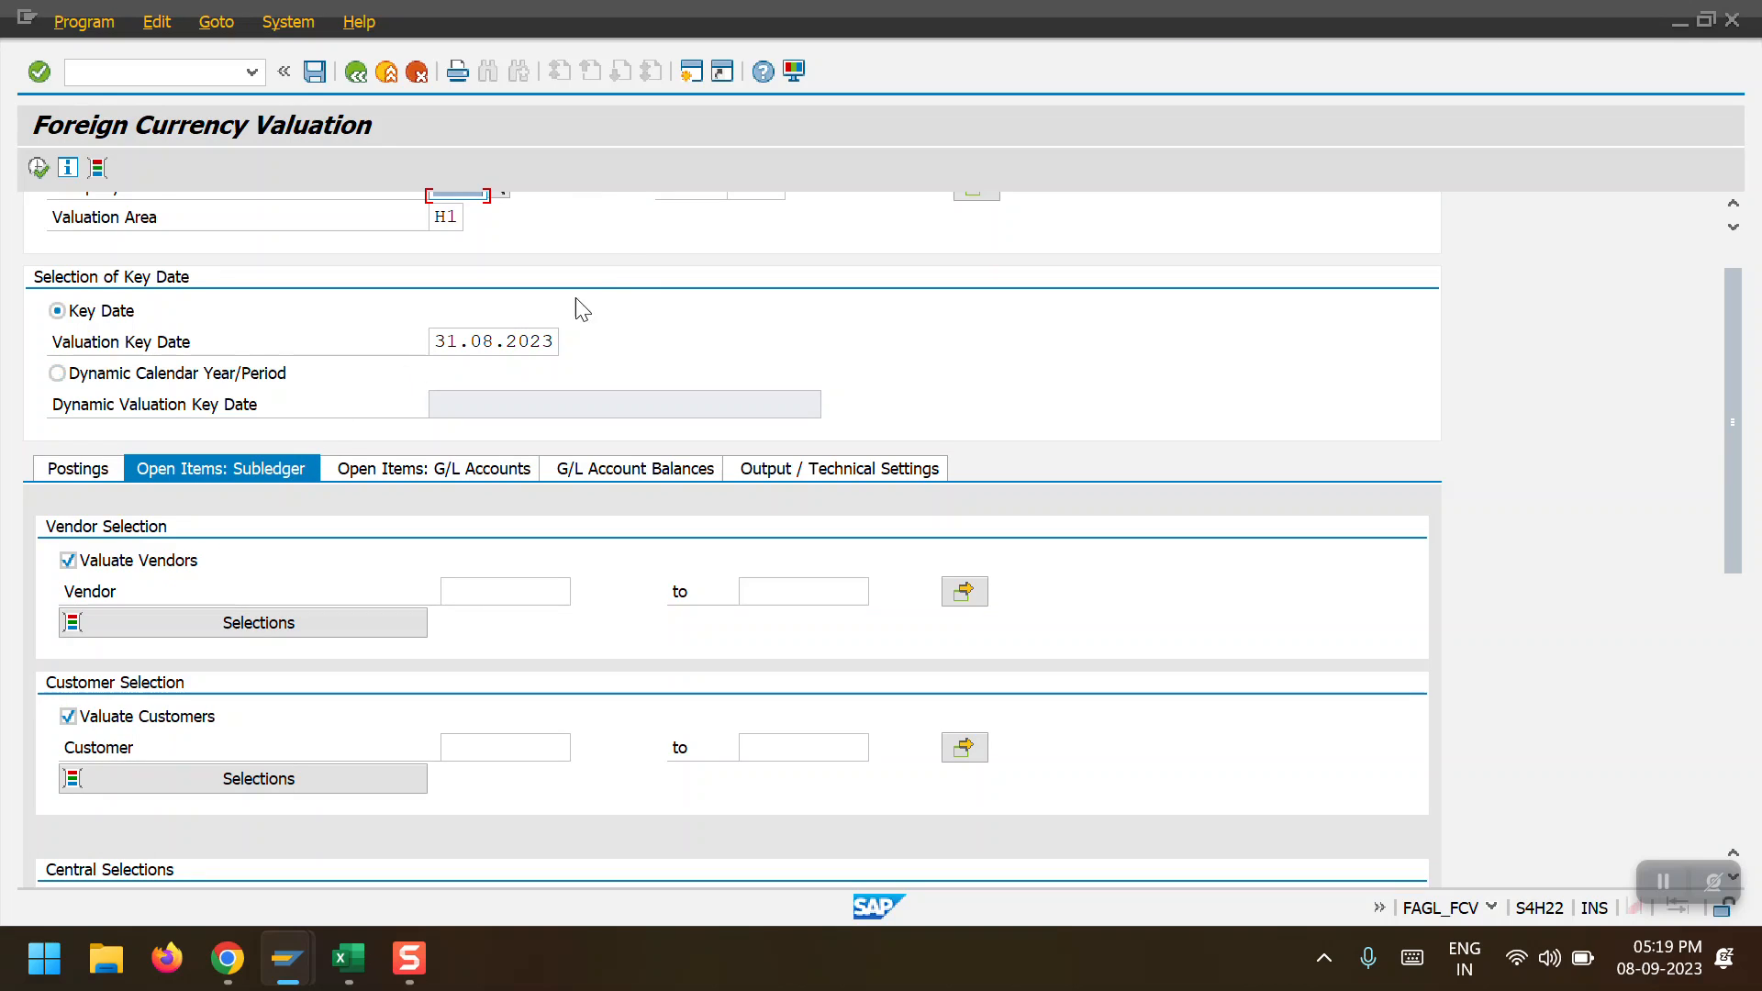
pyautogui.scroll(1, 578, 302)
pyautogui.click(444, 246)
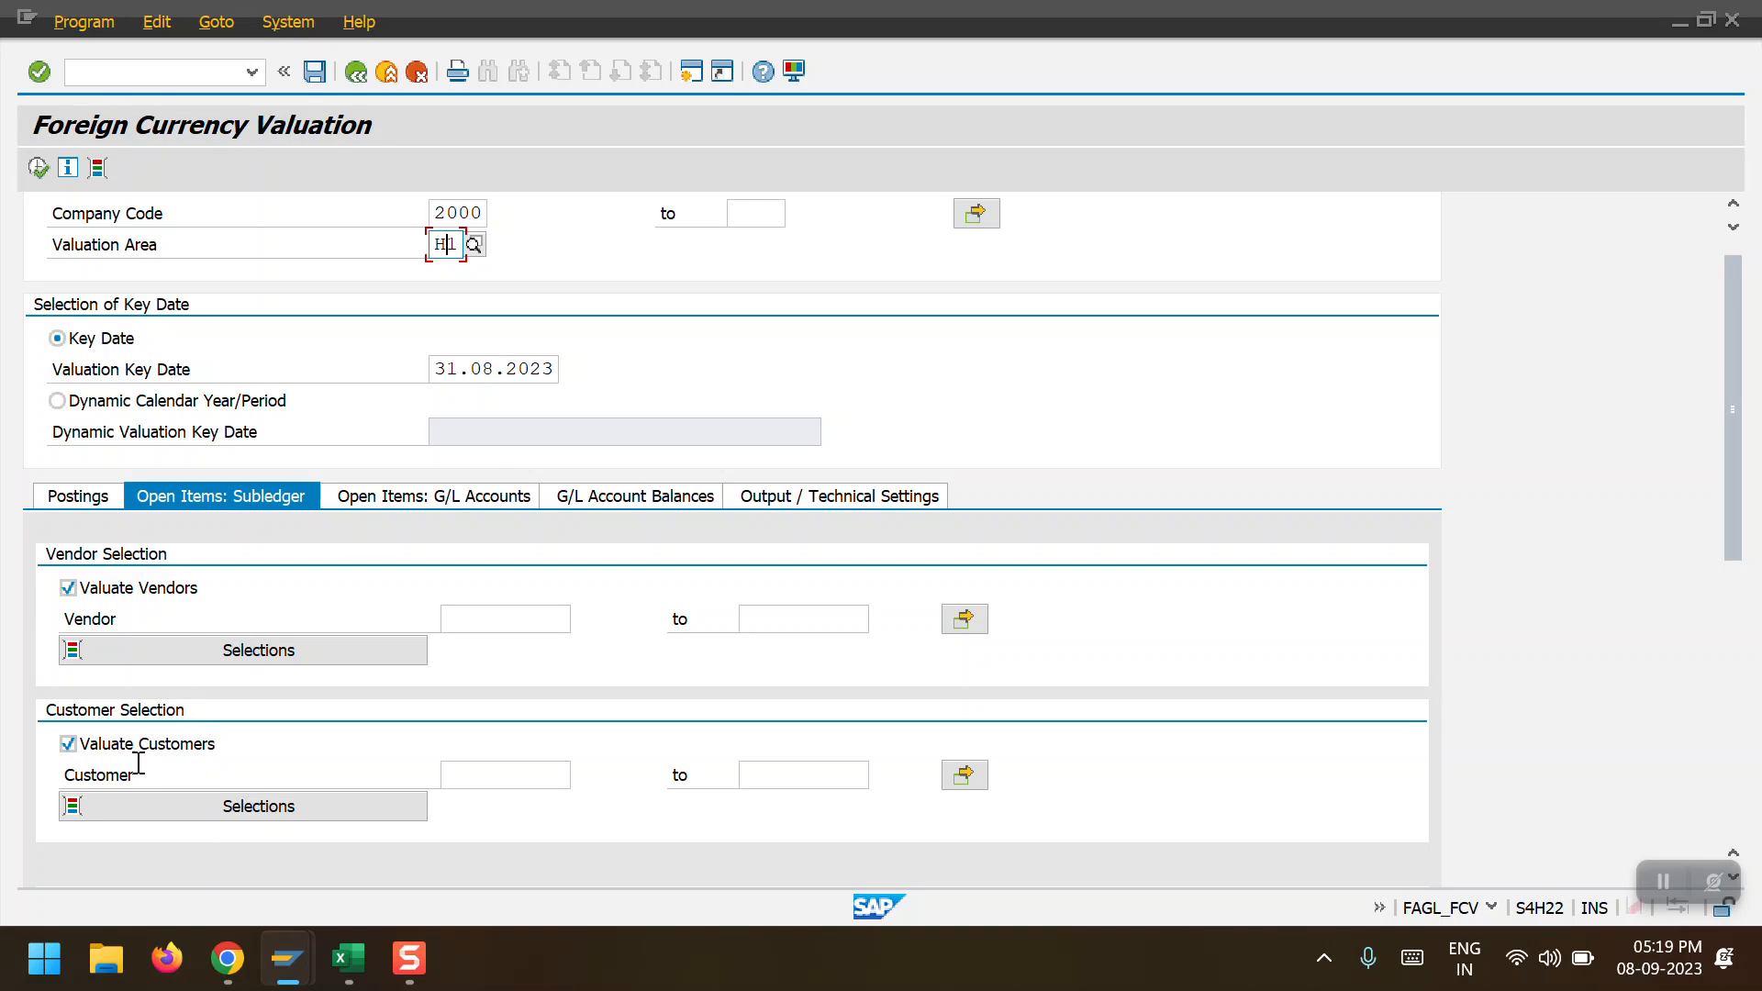
pyautogui.click(404, 501)
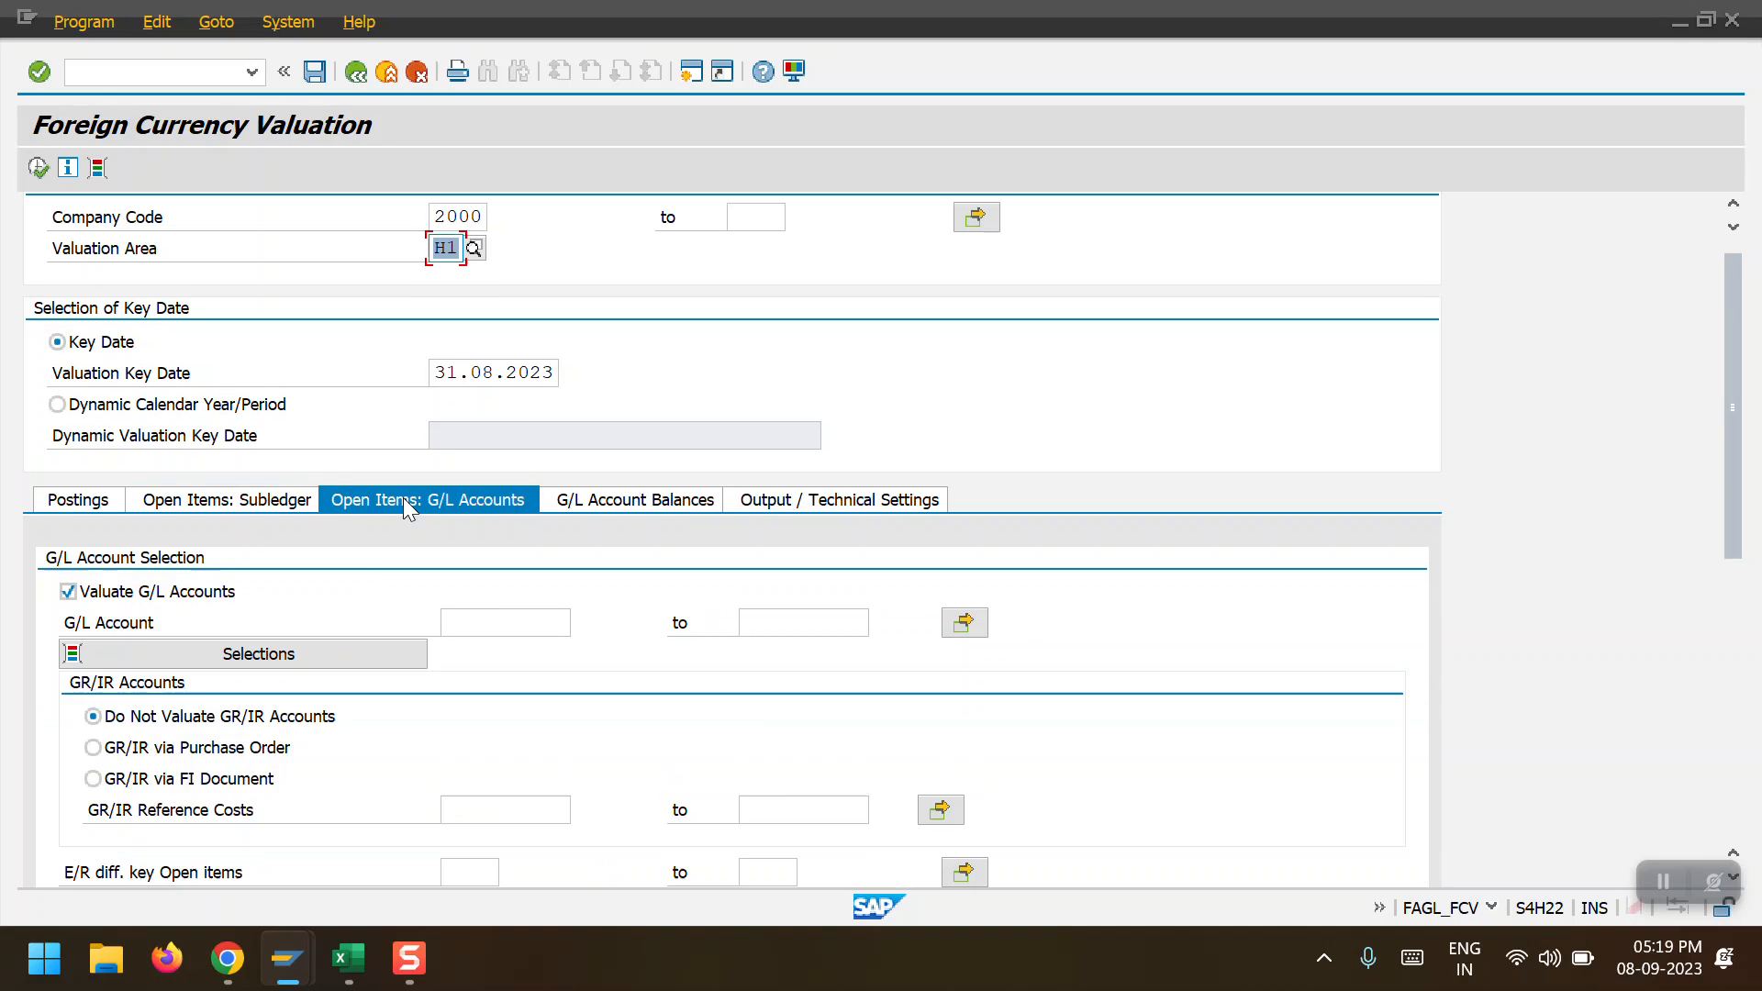
pyautogui.click(659, 500)
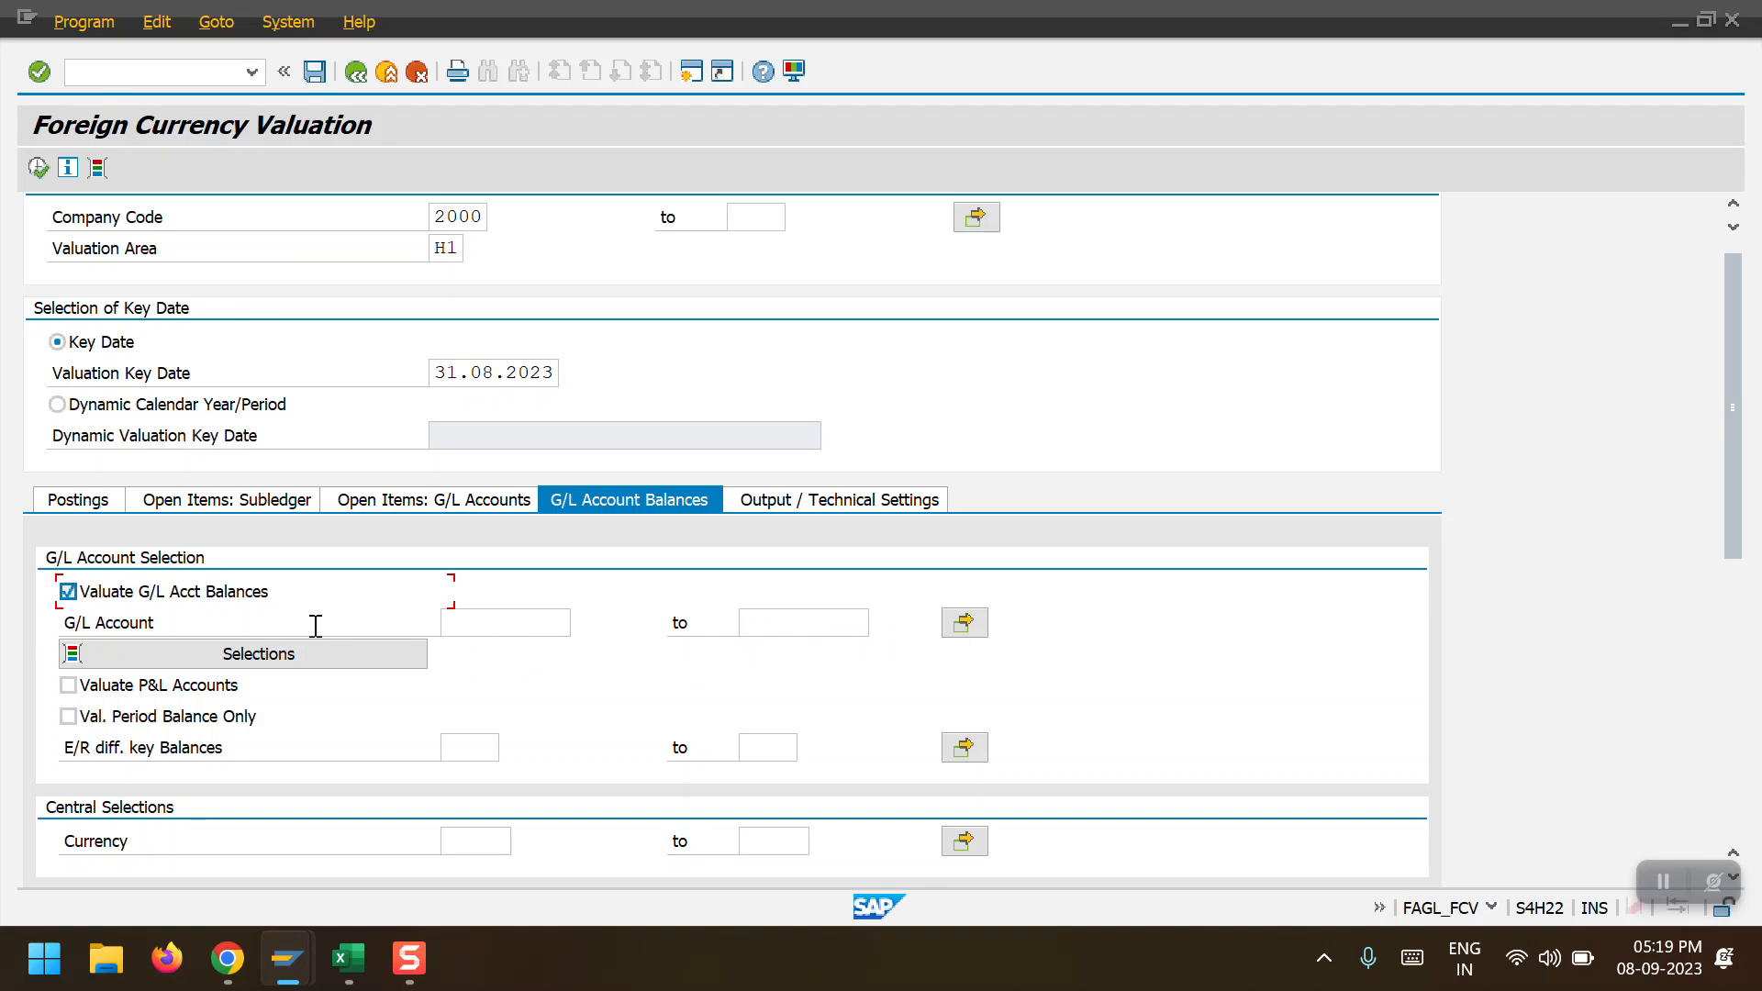
pyautogui.scroll(1, 309, 626)
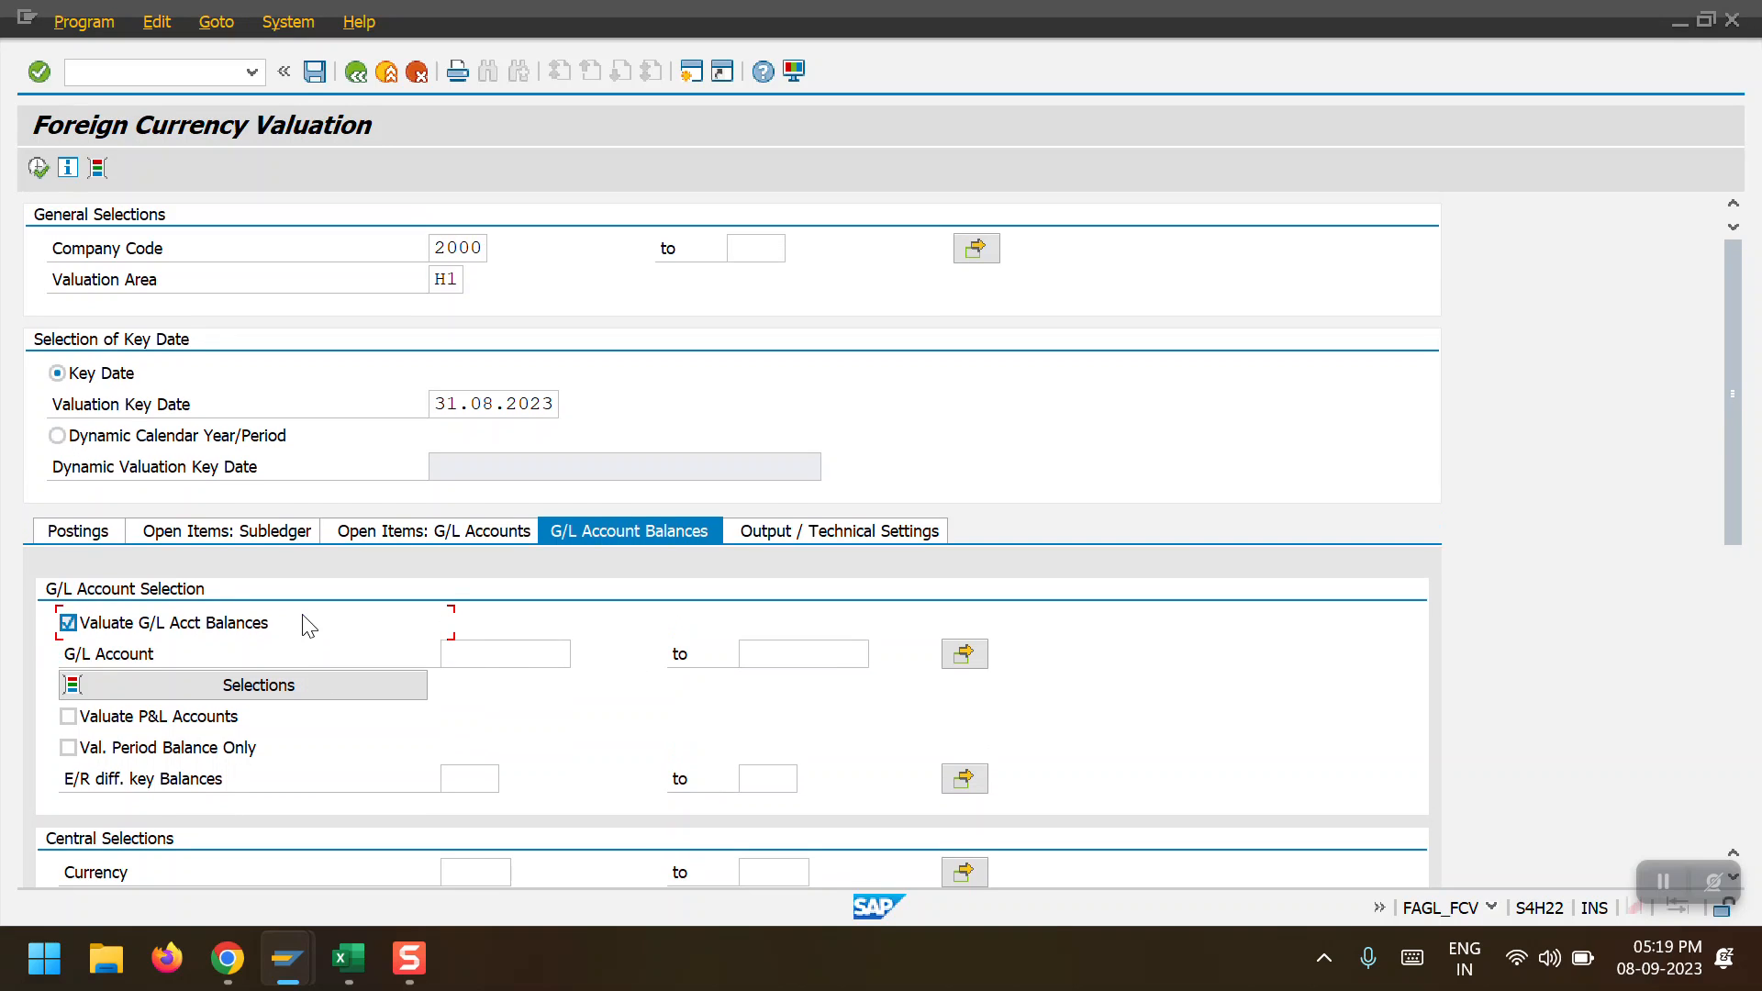
pyautogui.click(39, 167)
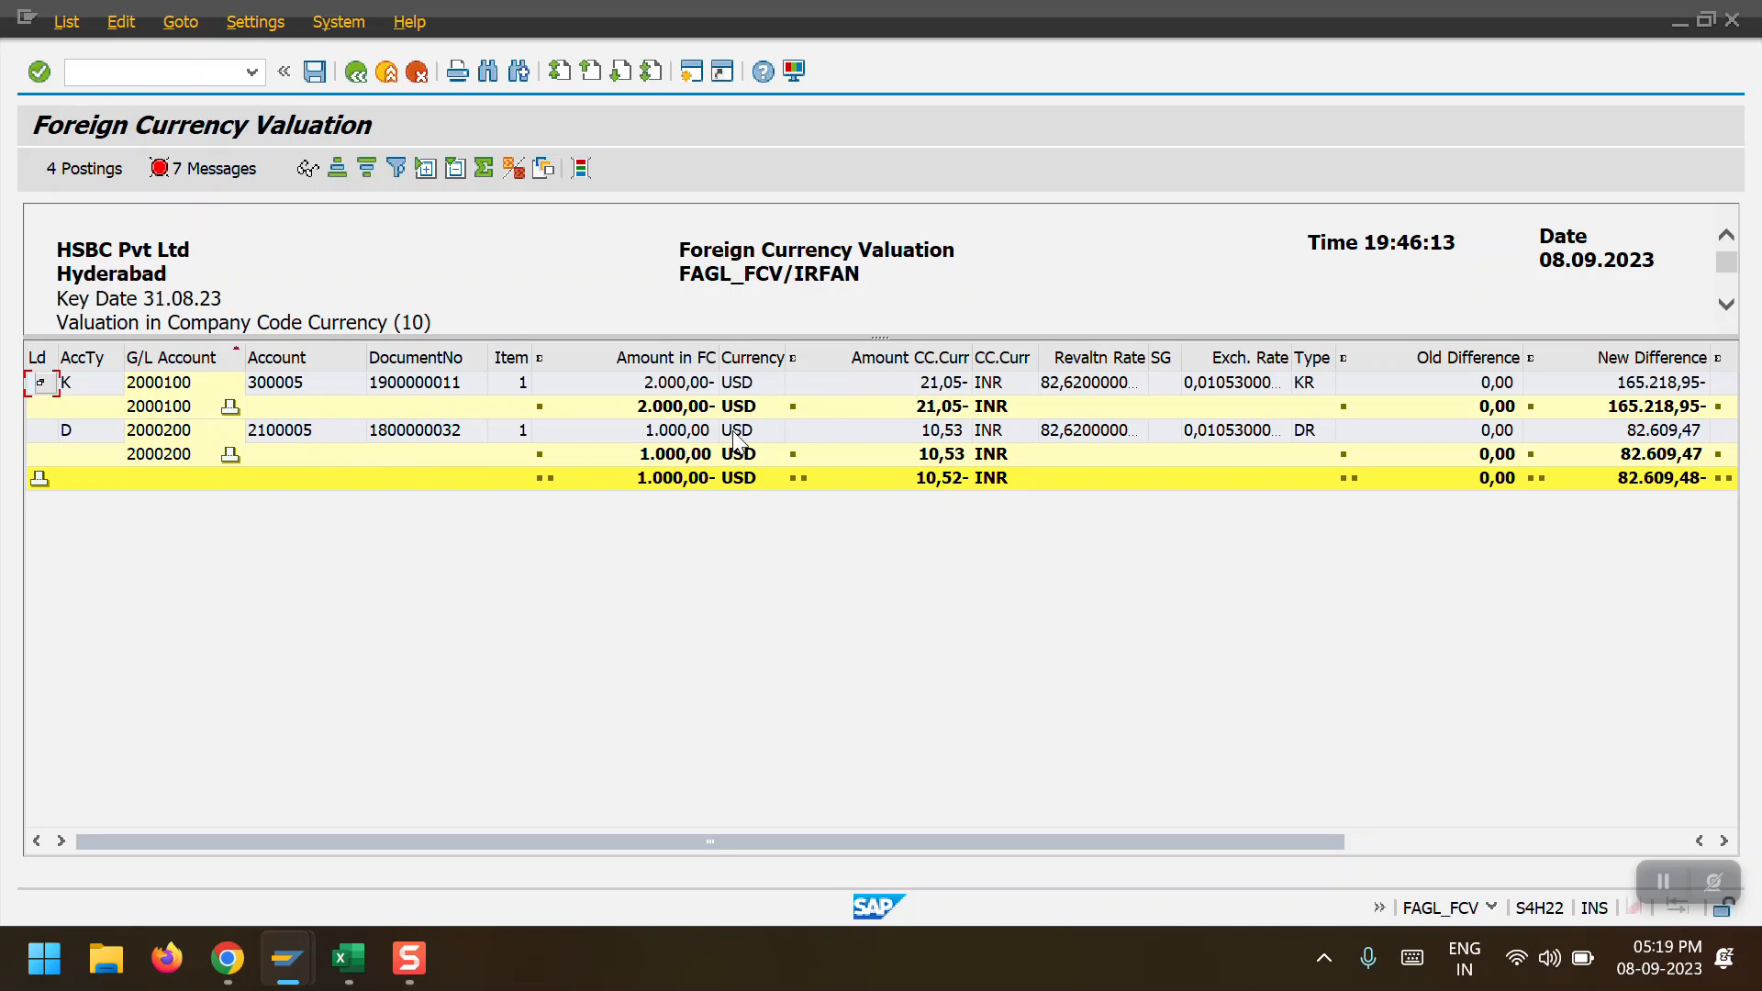
# Examine the valuation list's foreign and company code currency amounts, exchange rate, old and new difference, and amount posted columns
pyautogui.click(625, 358)
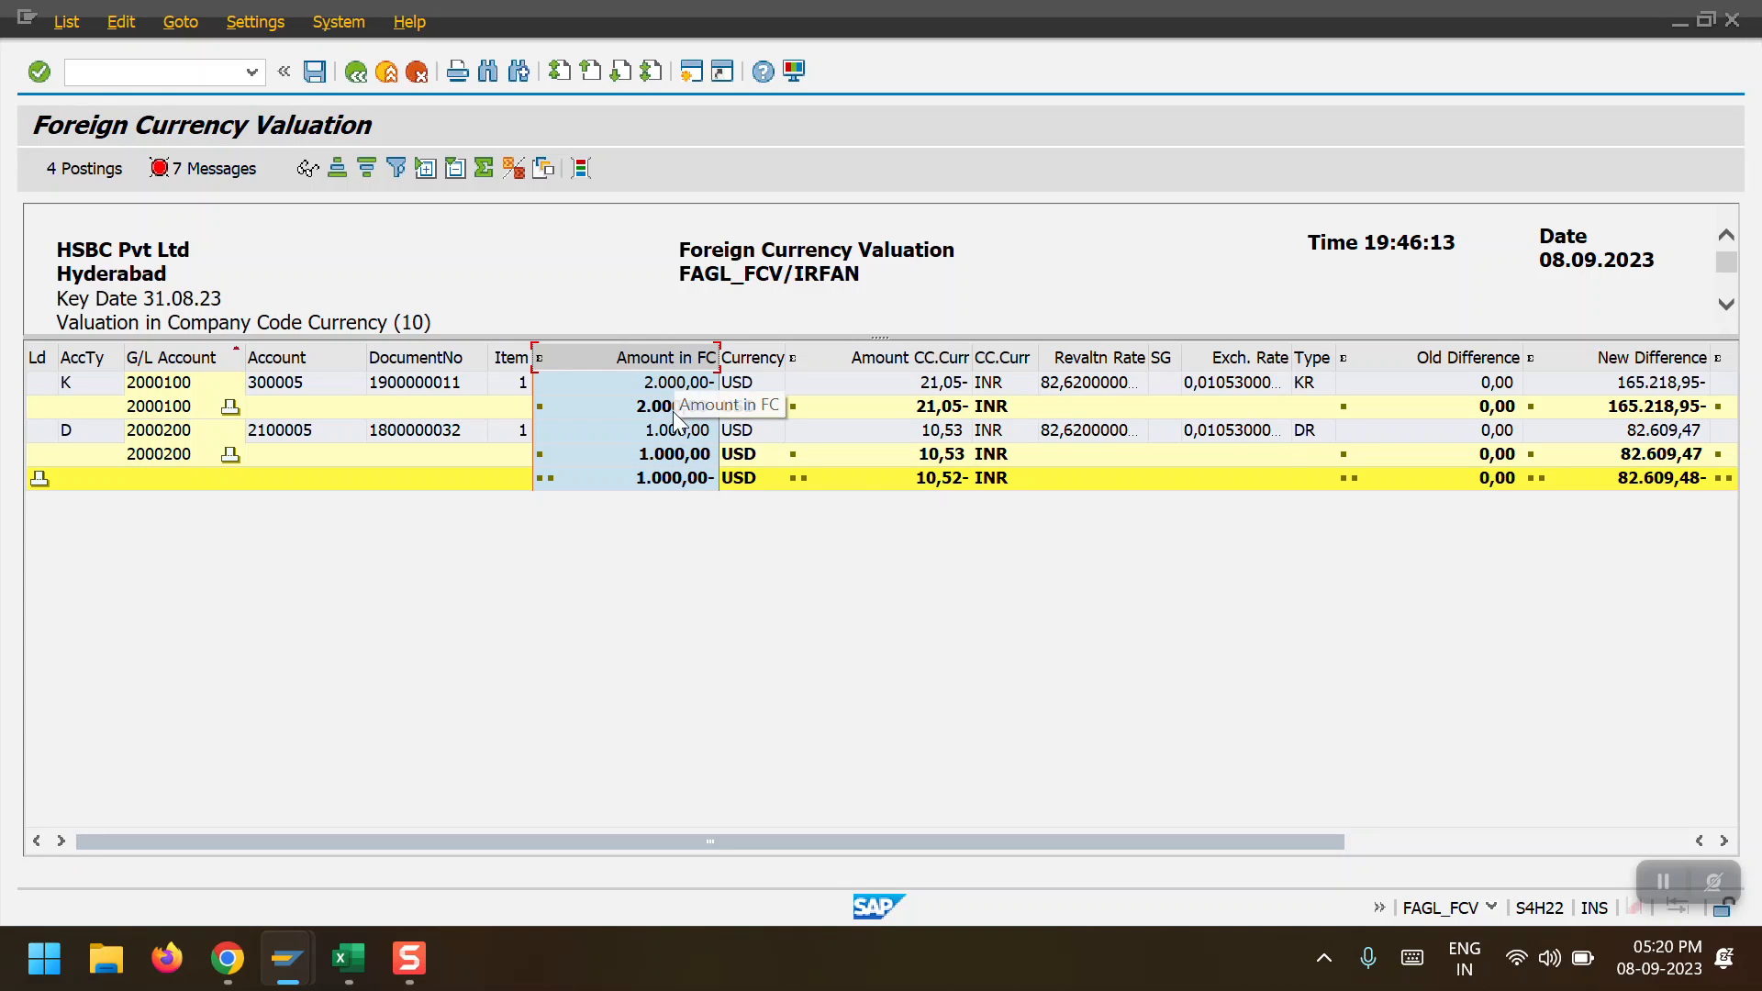
pyautogui.click(676, 386)
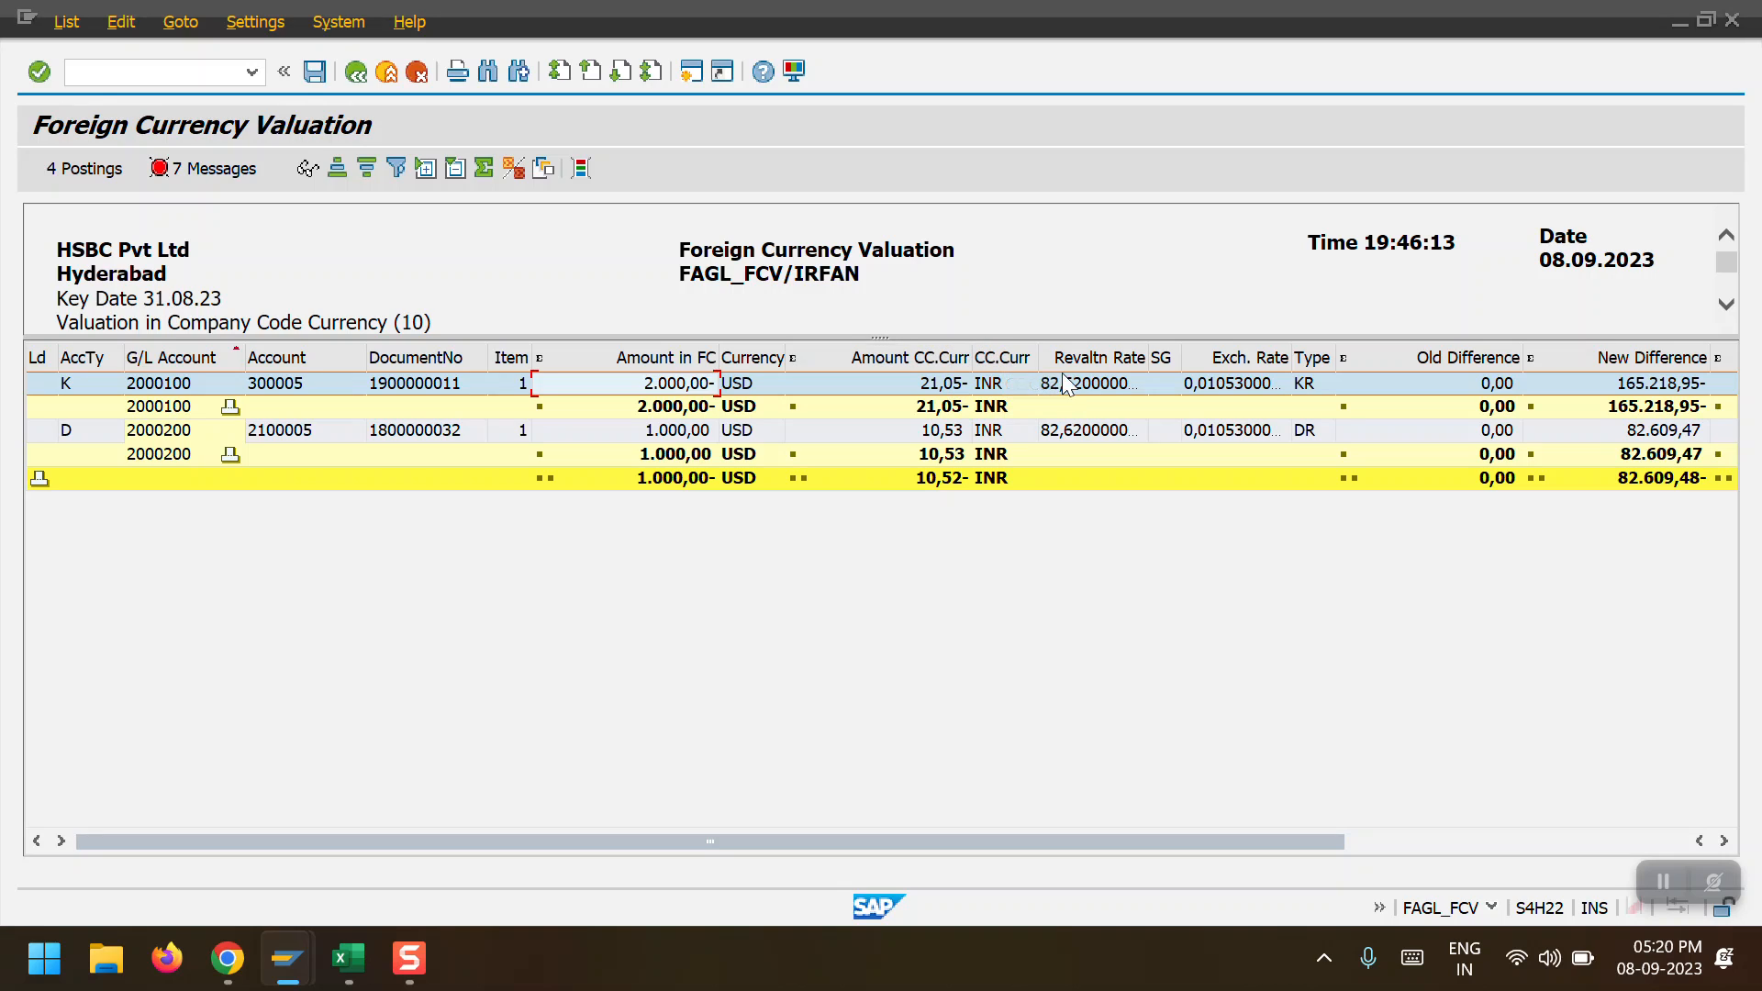
pyautogui.click(950, 364)
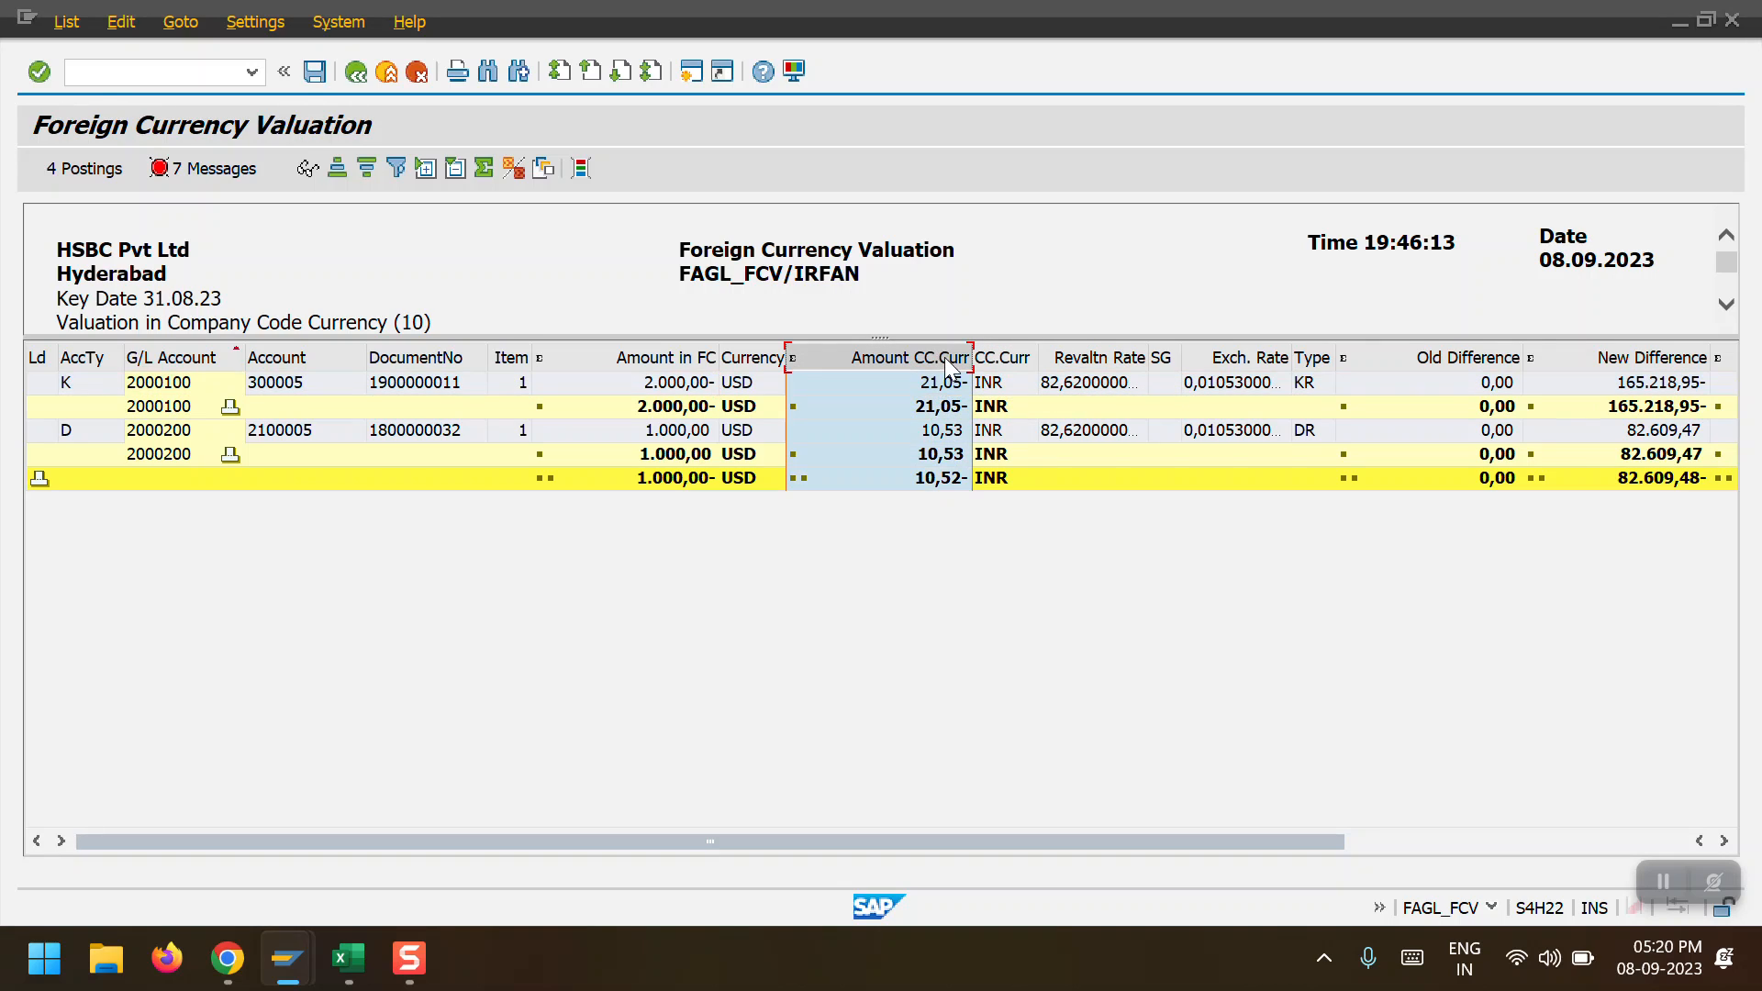
pyautogui.click(1239, 358)
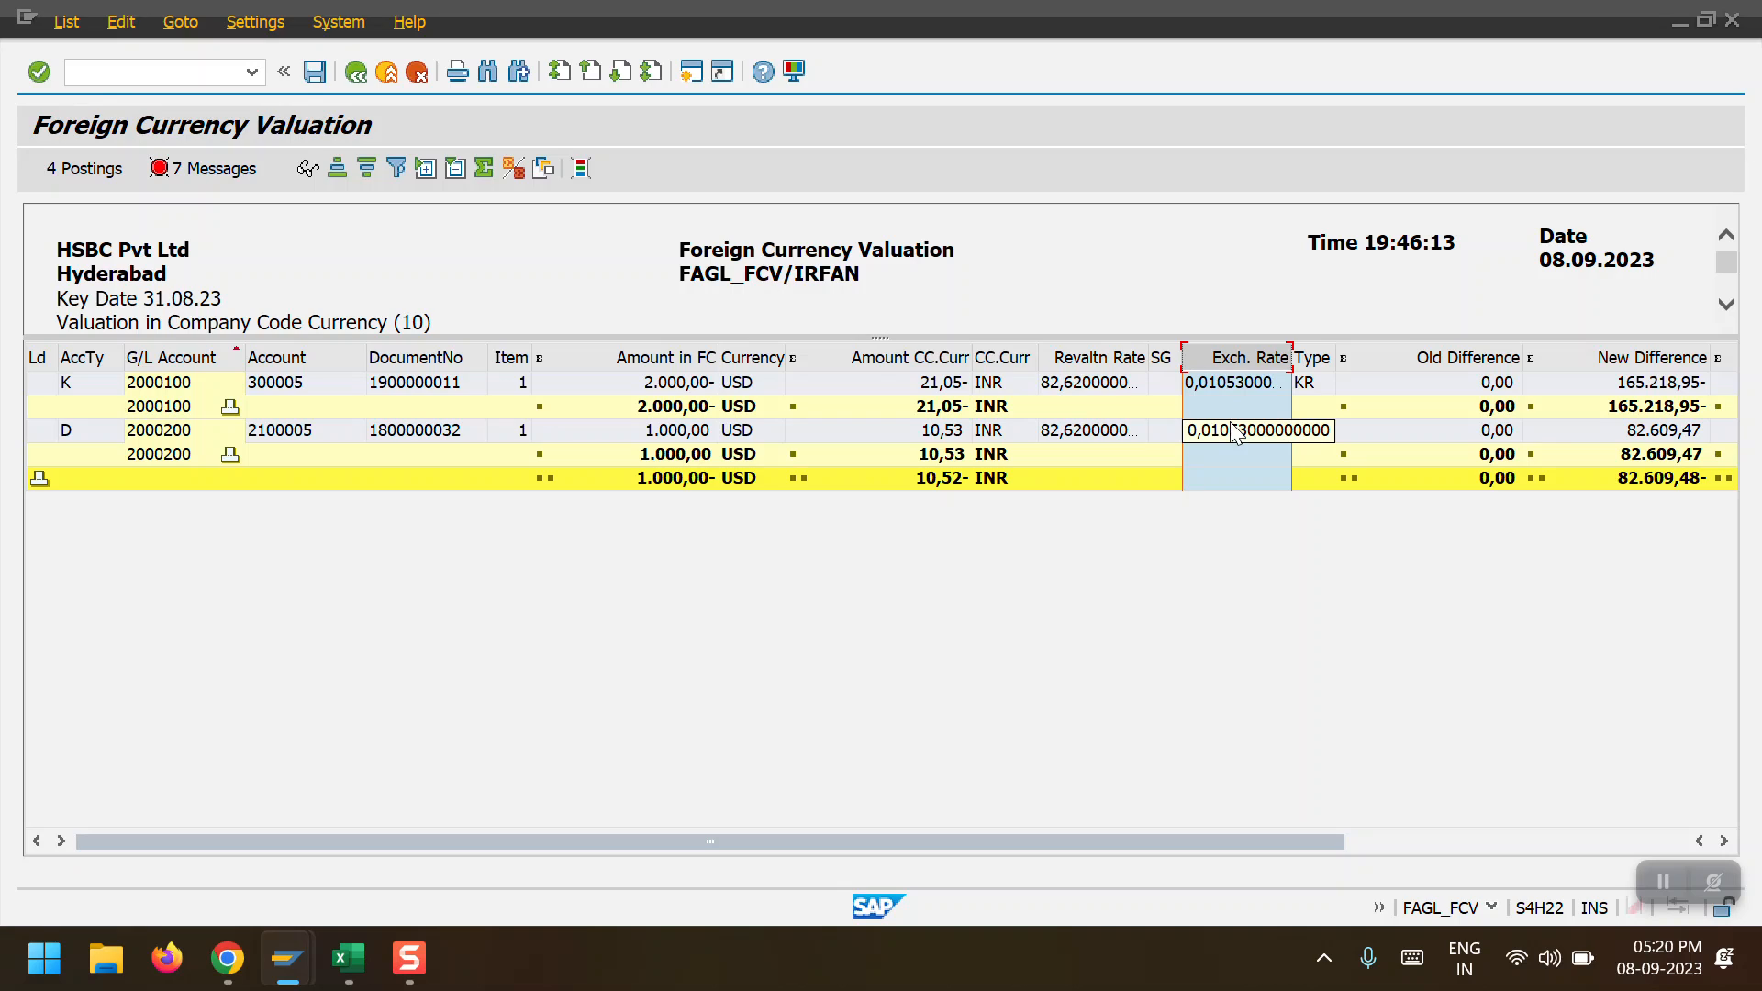
pyautogui.click(1487, 358)
pyautogui.click(1652, 358)
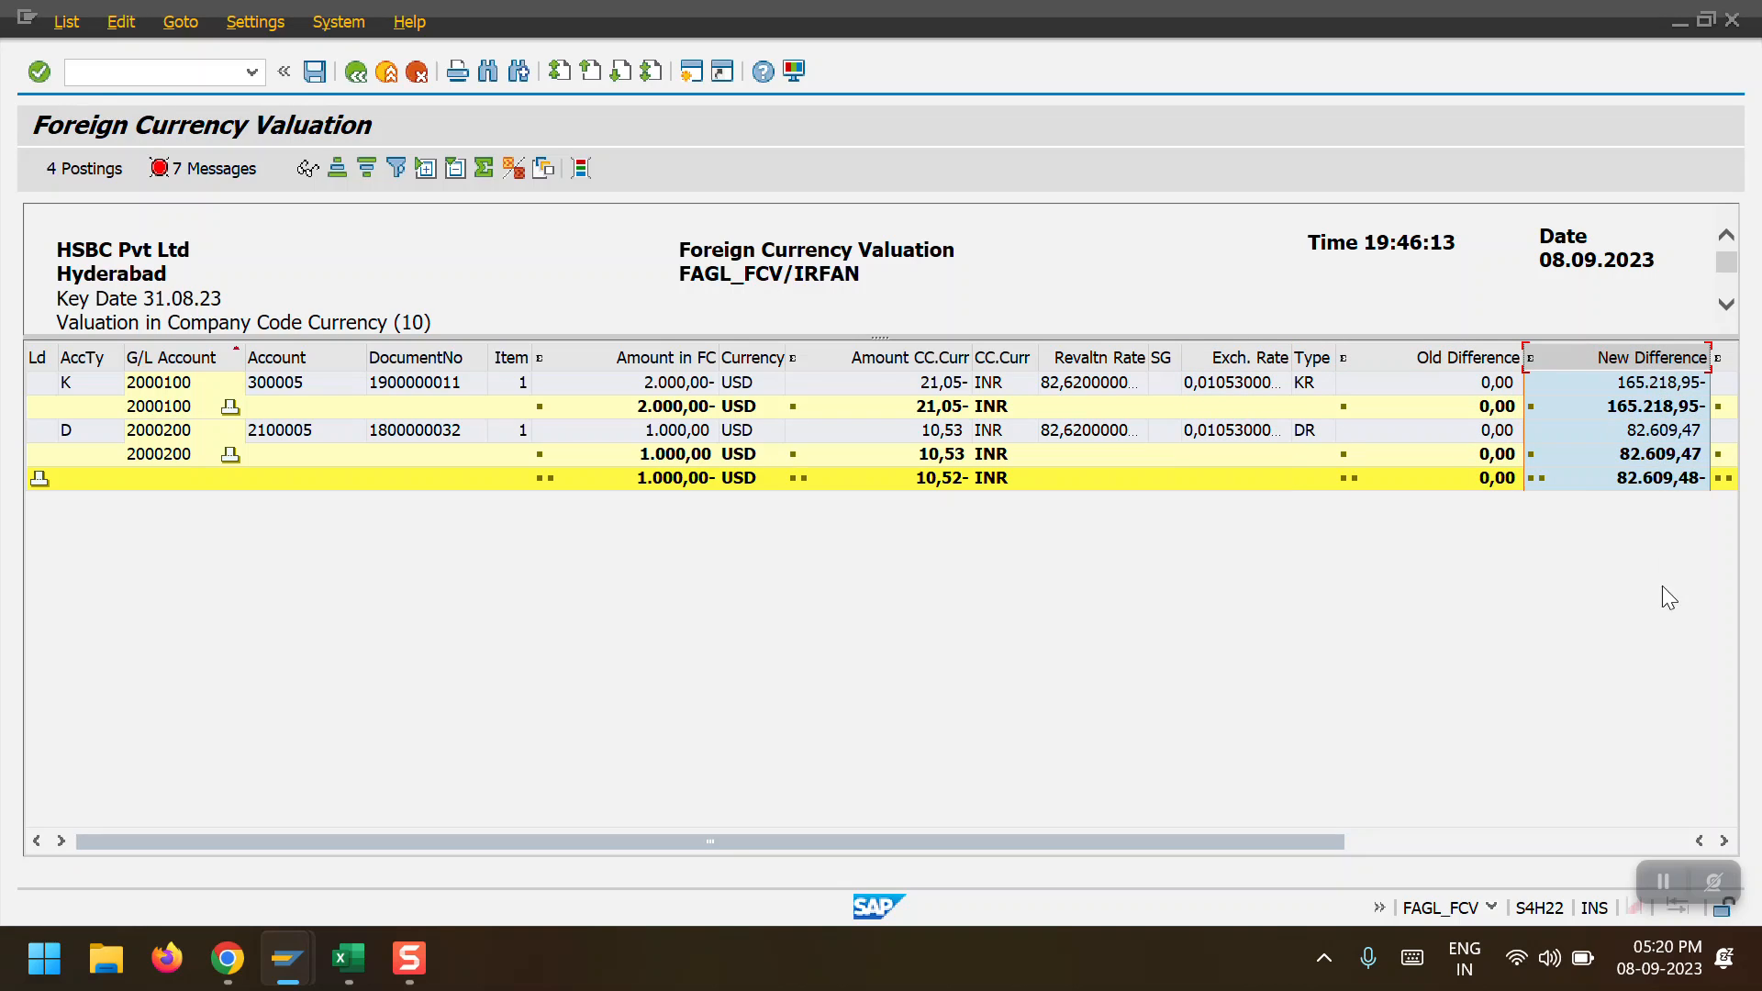
pyautogui.click(1723, 840)
pyautogui.click(1724, 840)
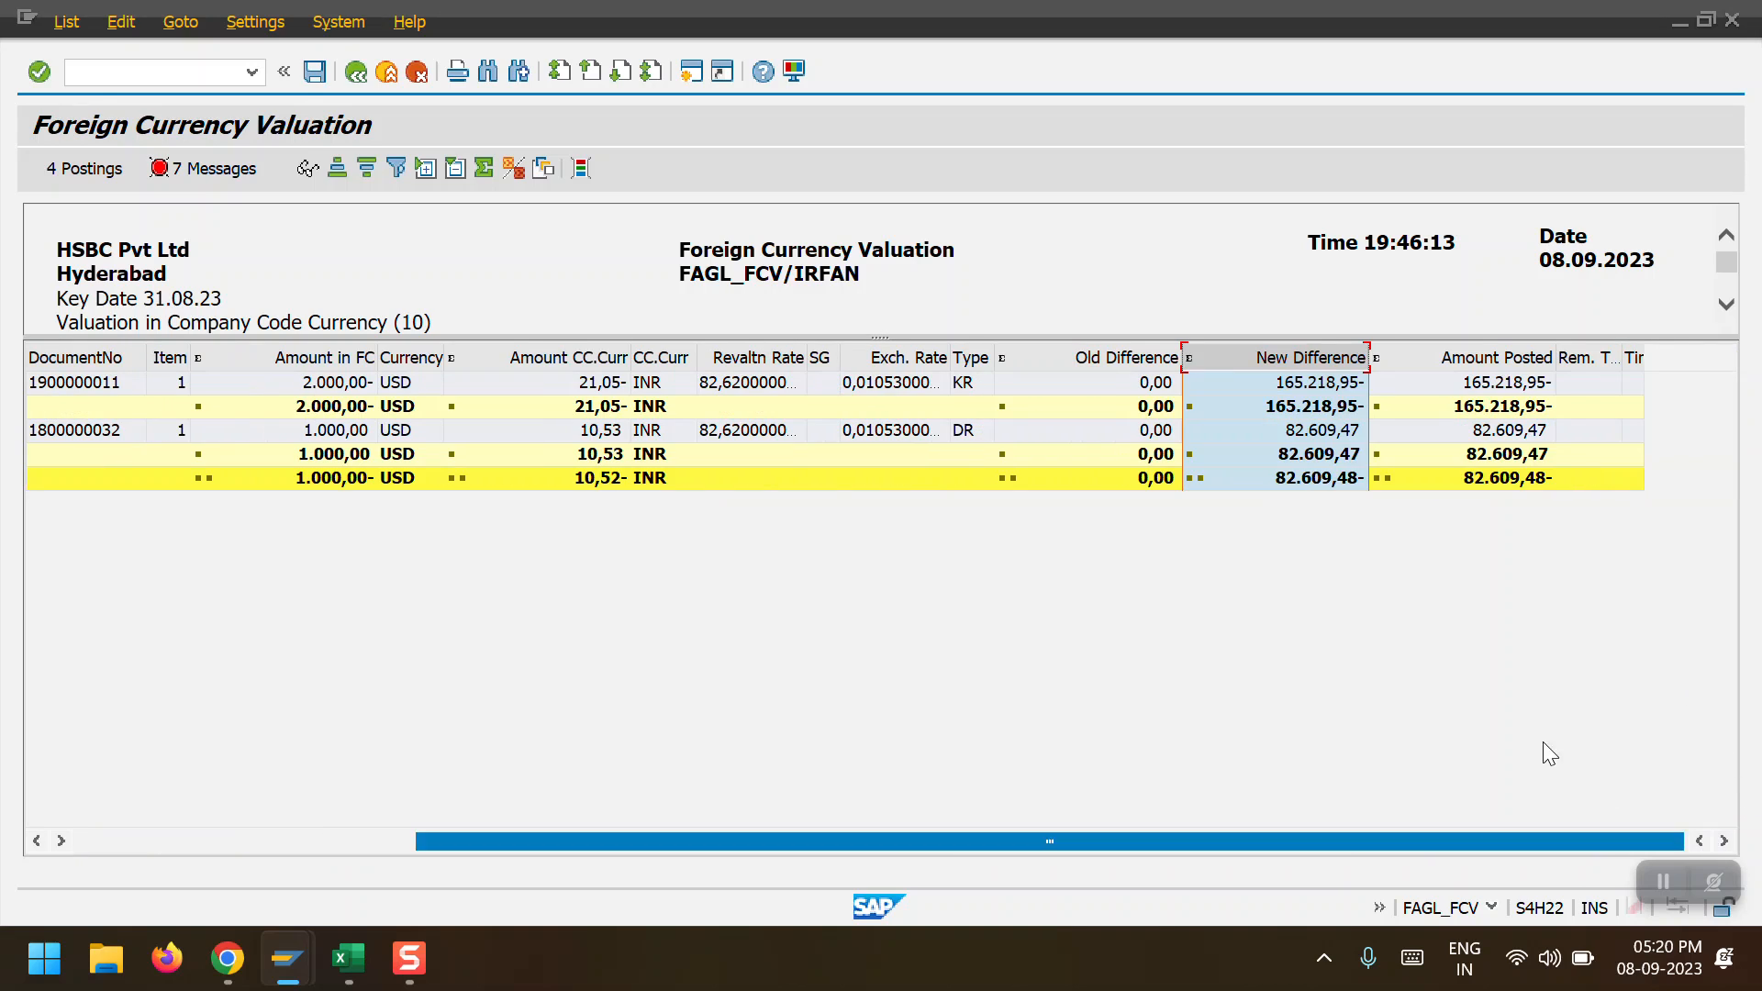
pyautogui.click(1496, 358)
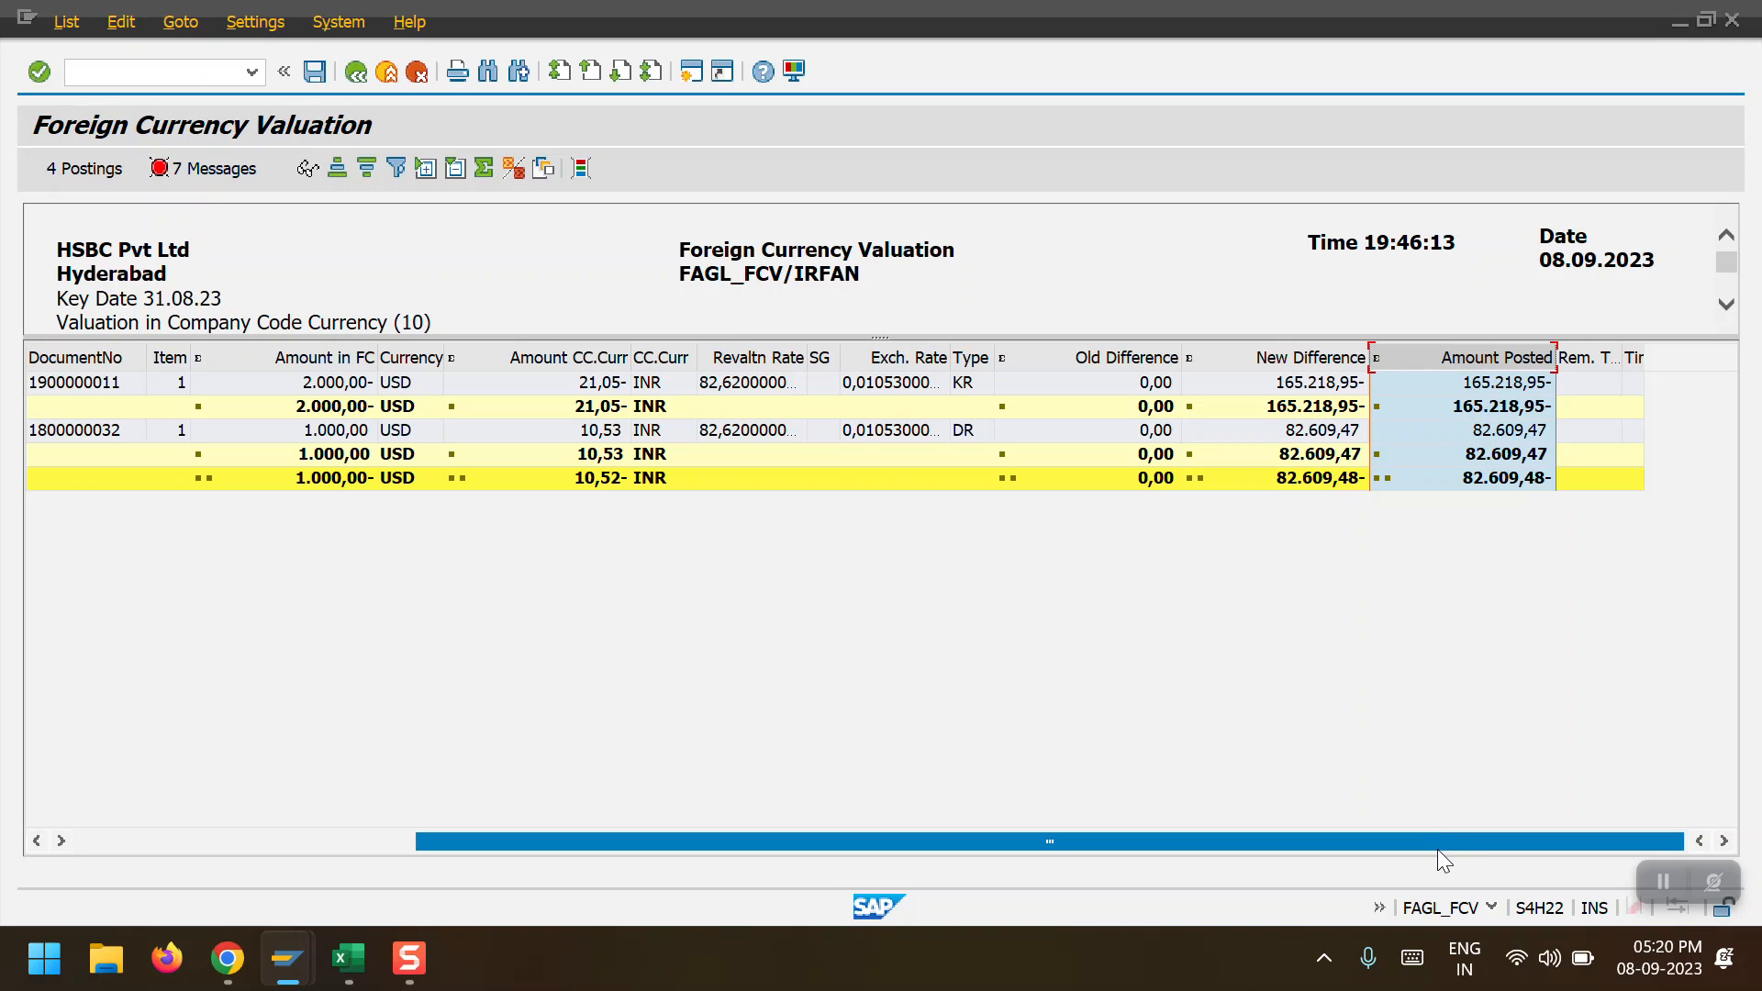
pyautogui.moveTo(1441, 845); pyautogui.dragTo(861, 843)
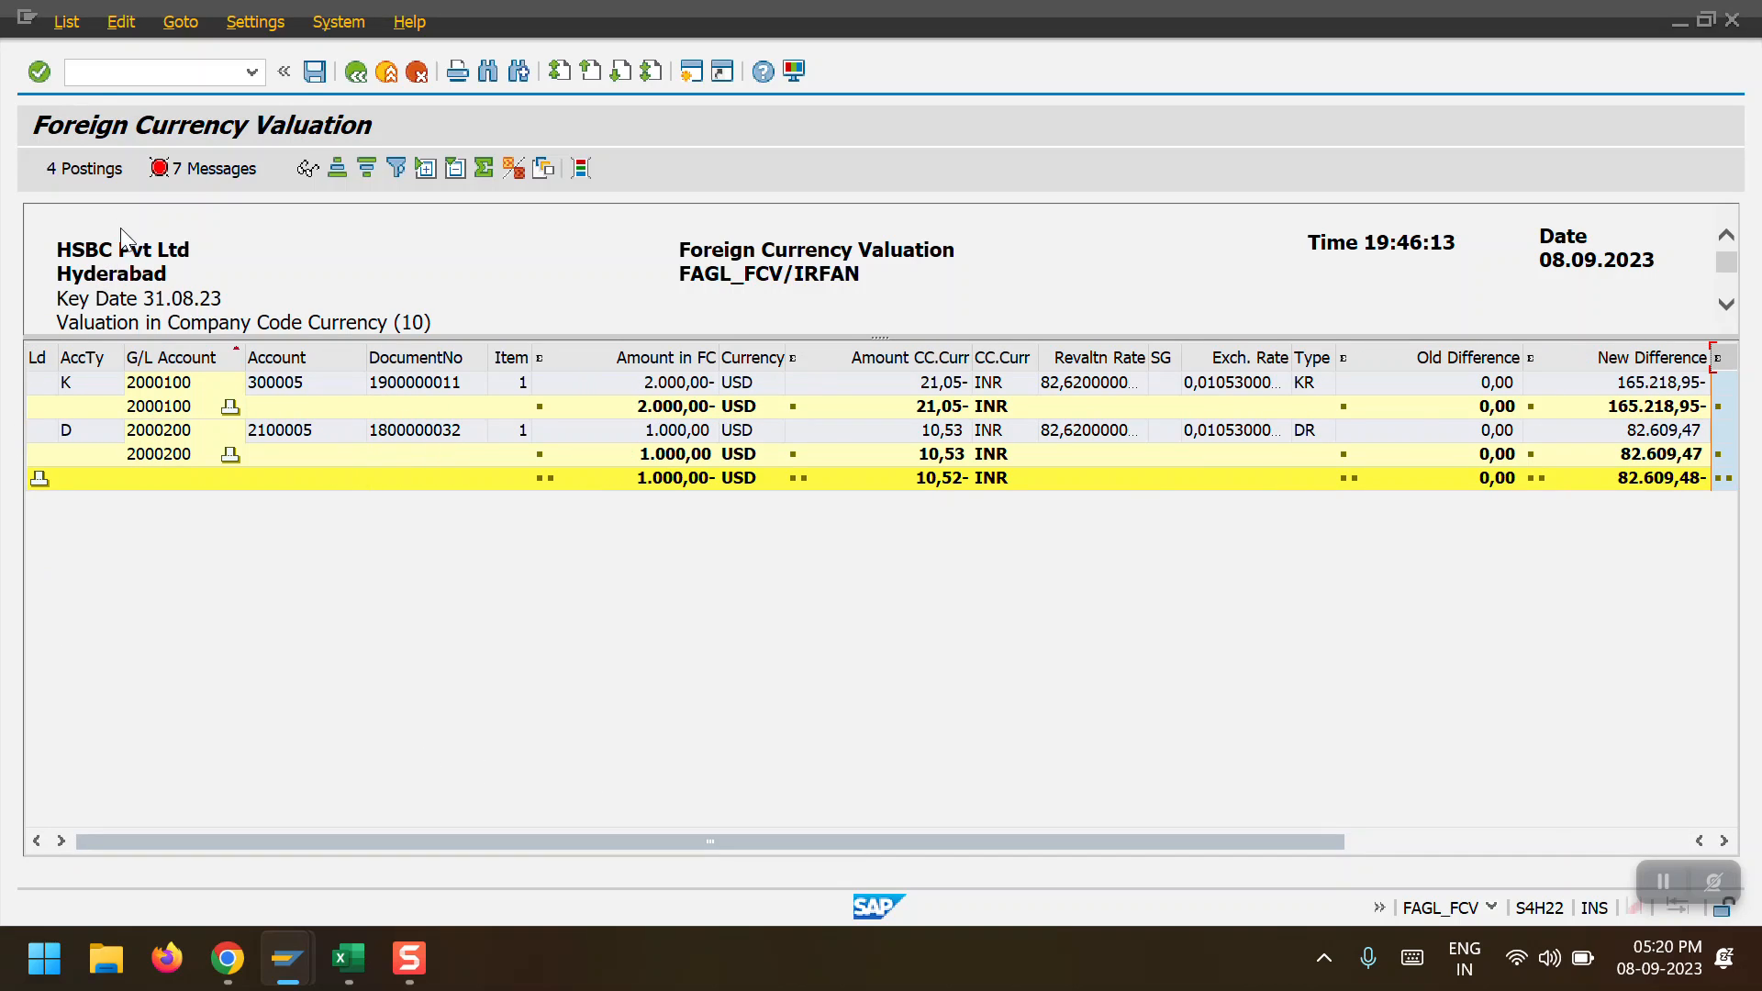
# Review the posting proposal's G/L accounts for the valuation and reverse posting lines
pyautogui.click(64, 173)
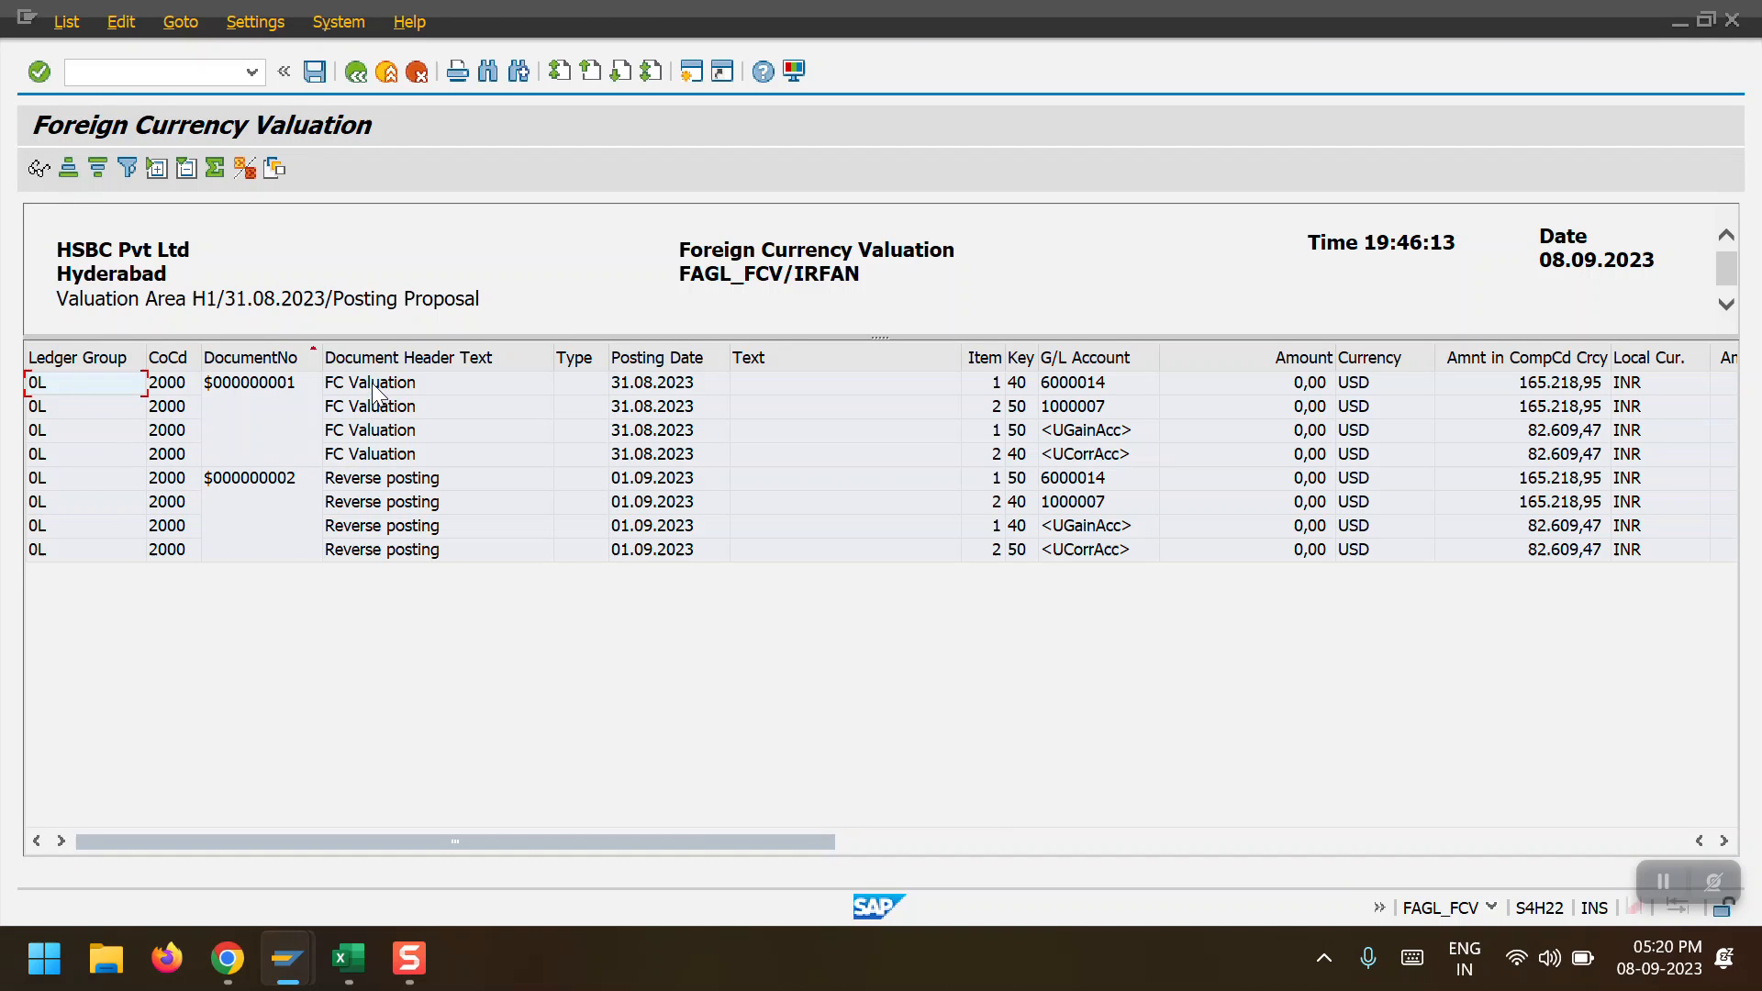
pyautogui.click(1091, 384)
pyautogui.click(1093, 408)
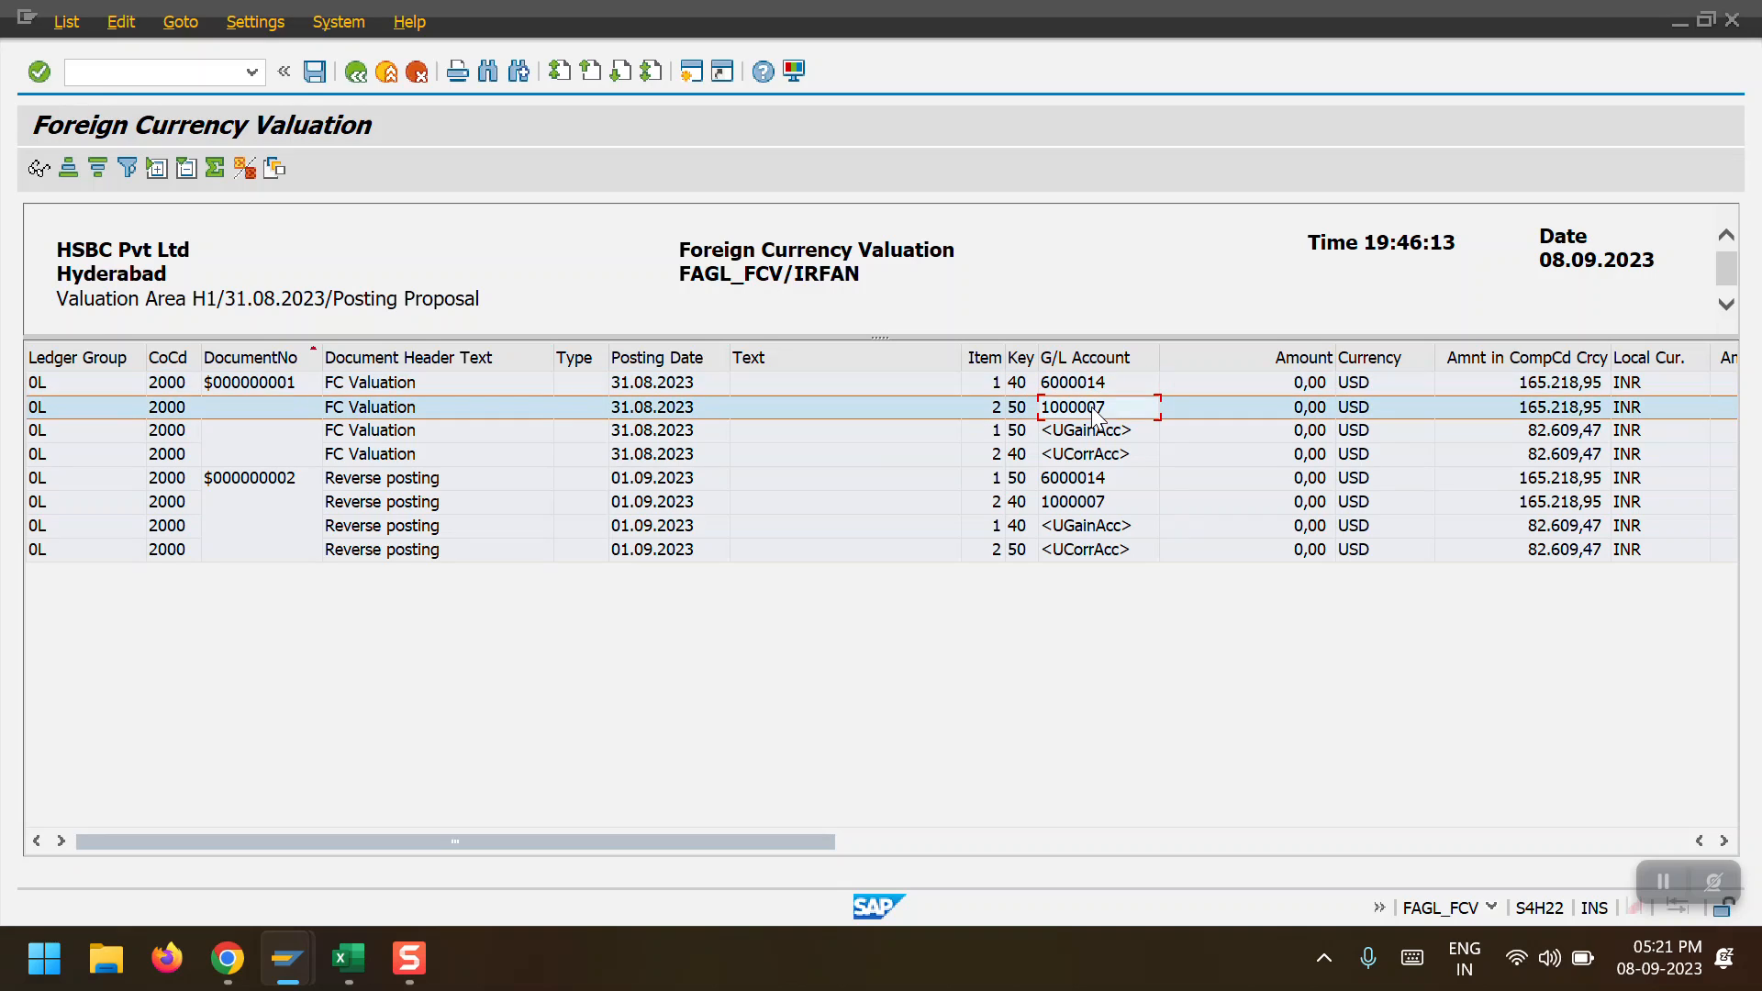
pyautogui.click(1092, 481)
pyautogui.click(1095, 502)
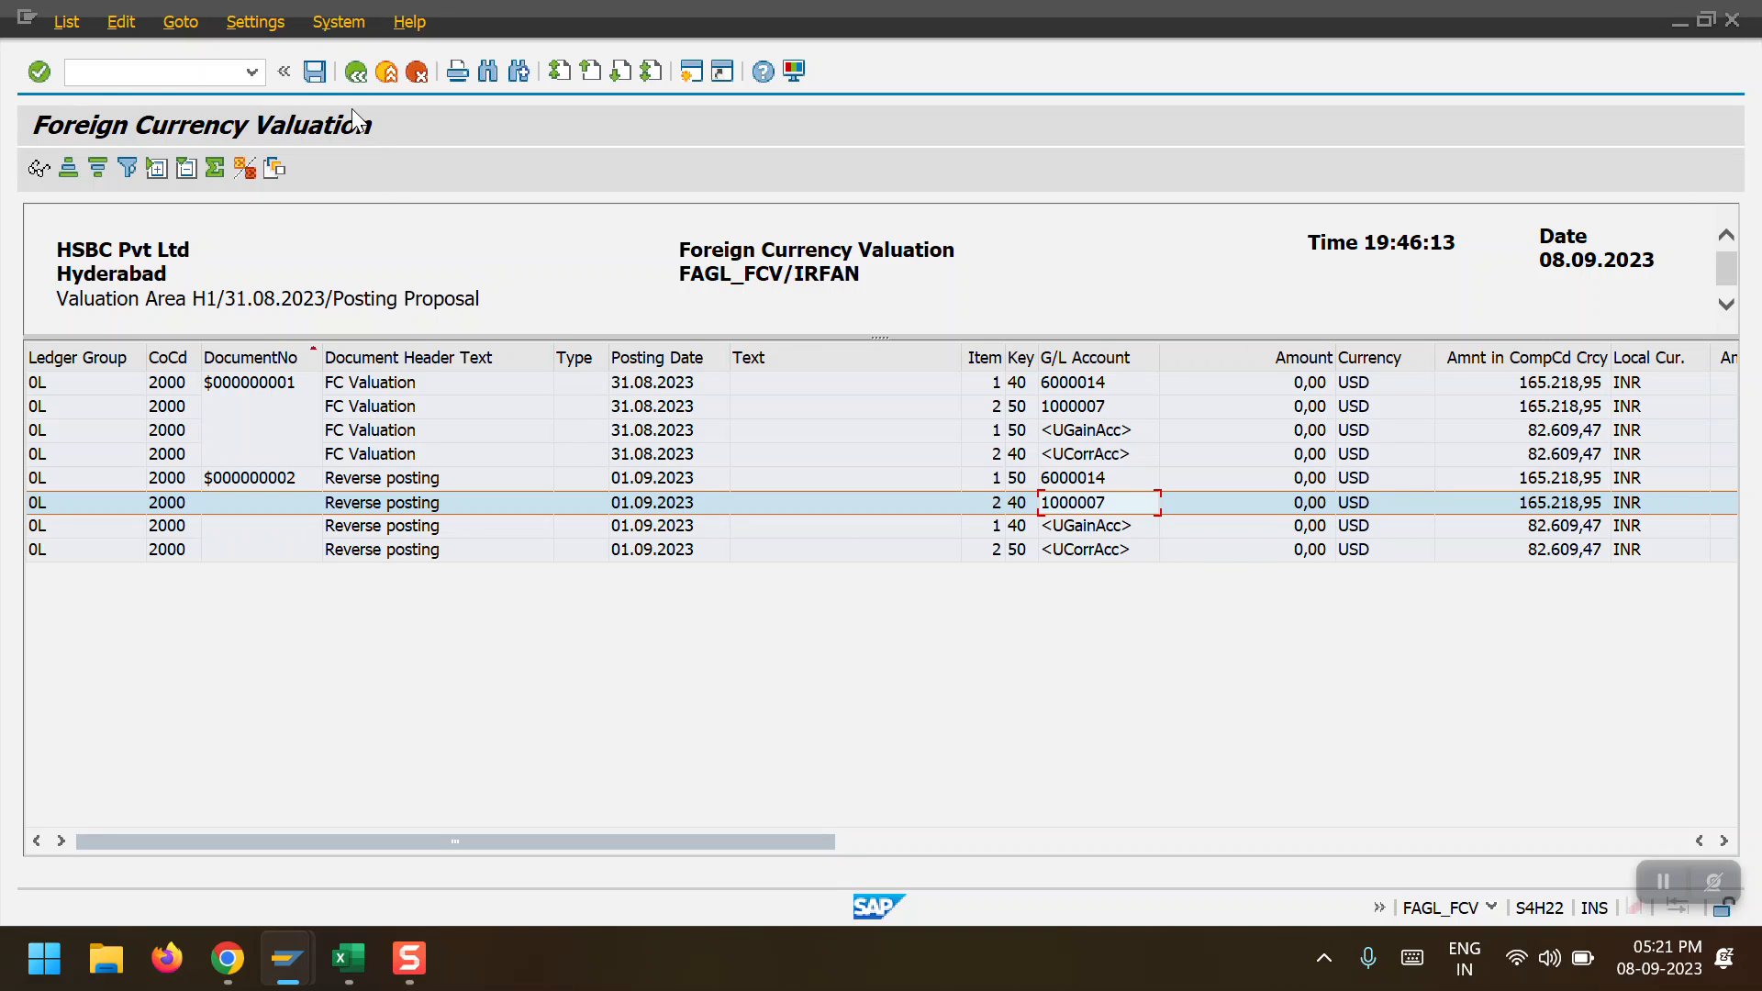
# Return to the valuation list and examine the account determination error in the message log
pyautogui.click(349, 81)
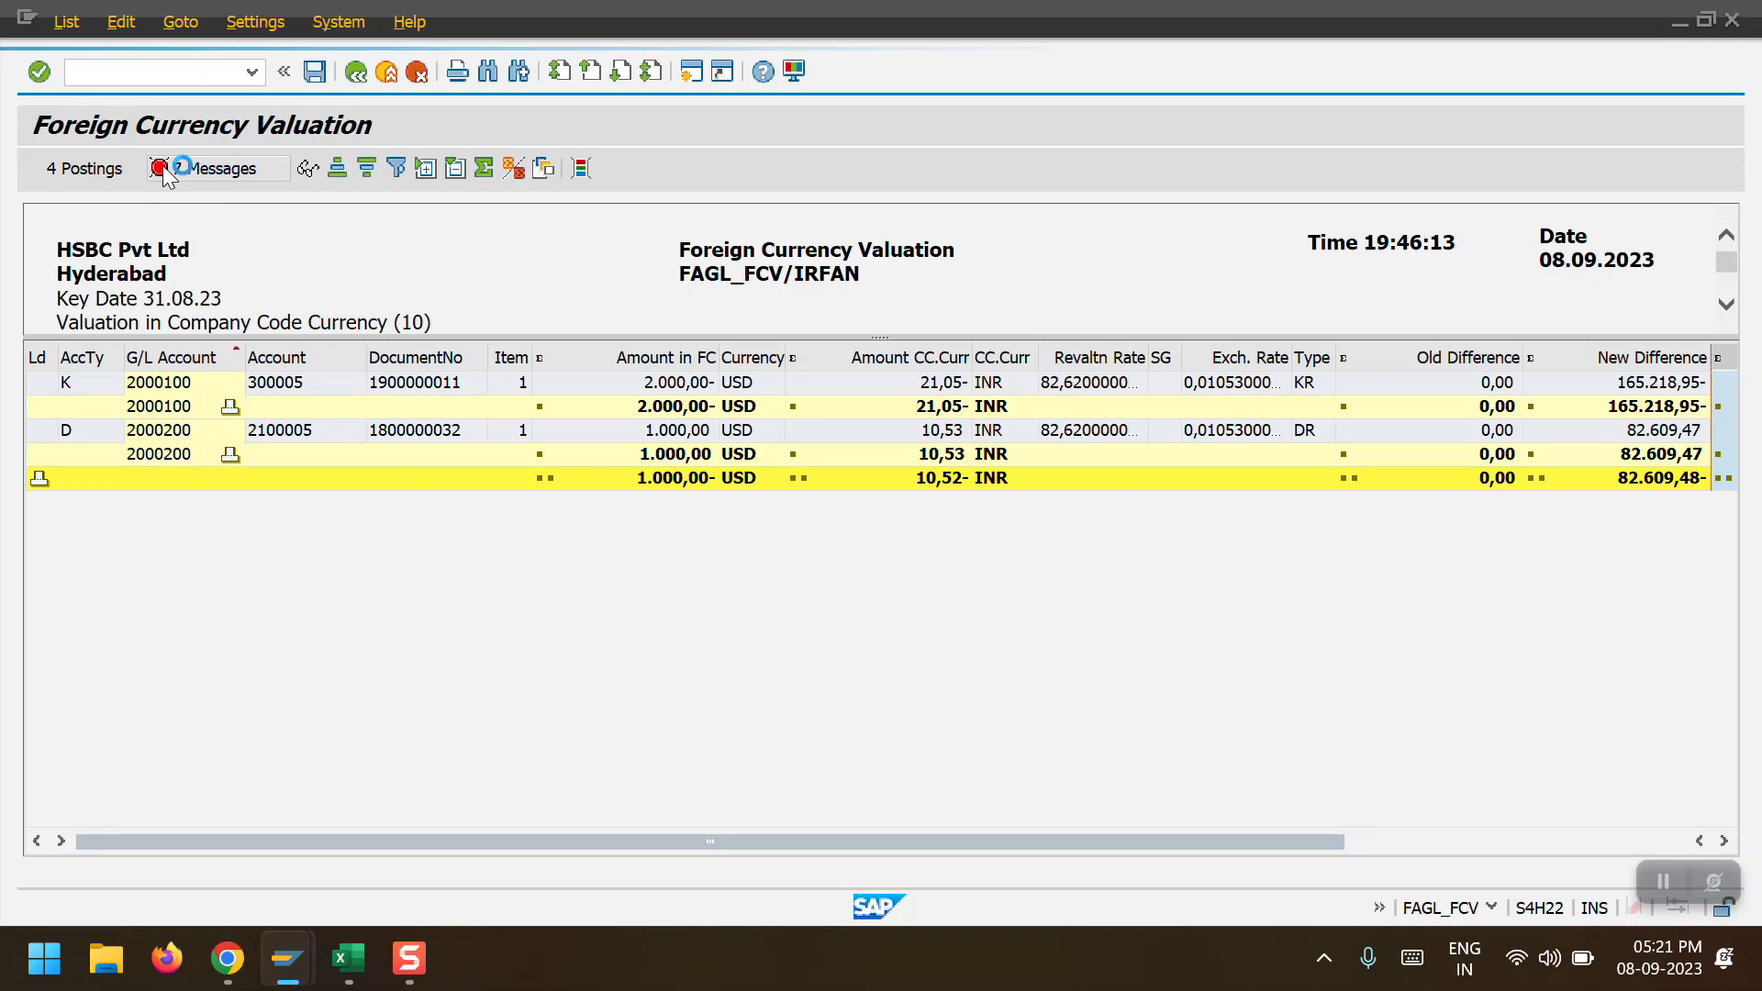
pyautogui.click(165, 173)
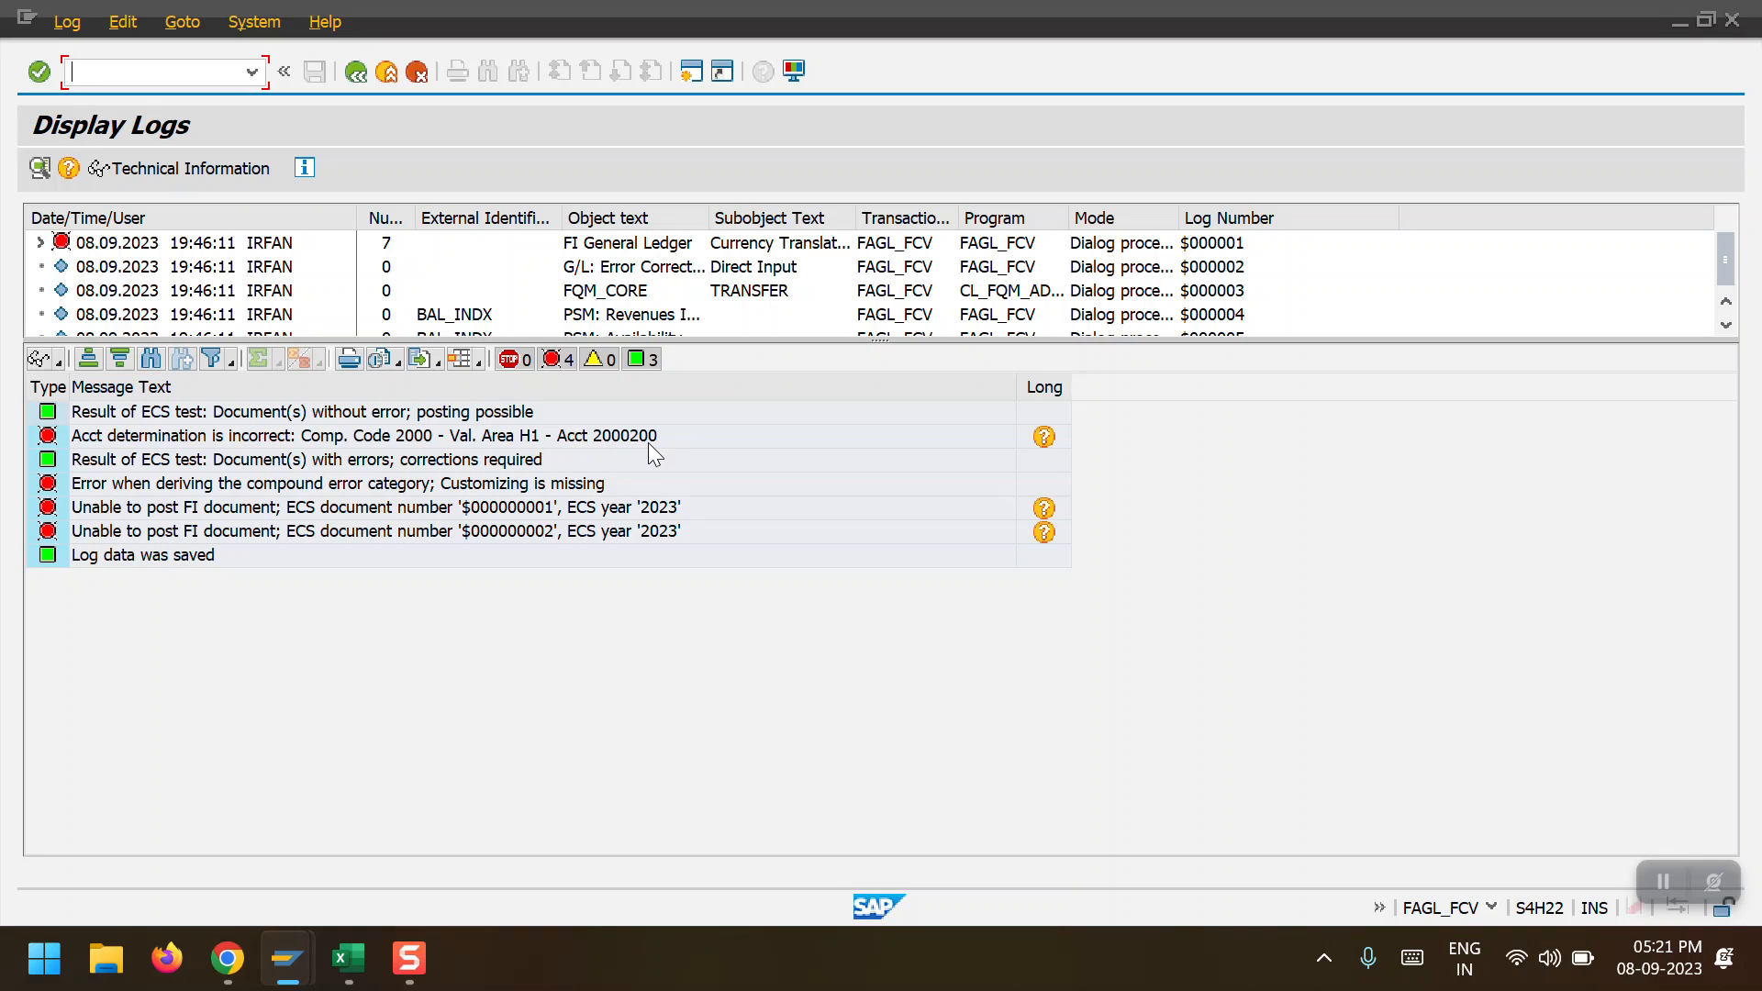
pyautogui.click(267, 440)
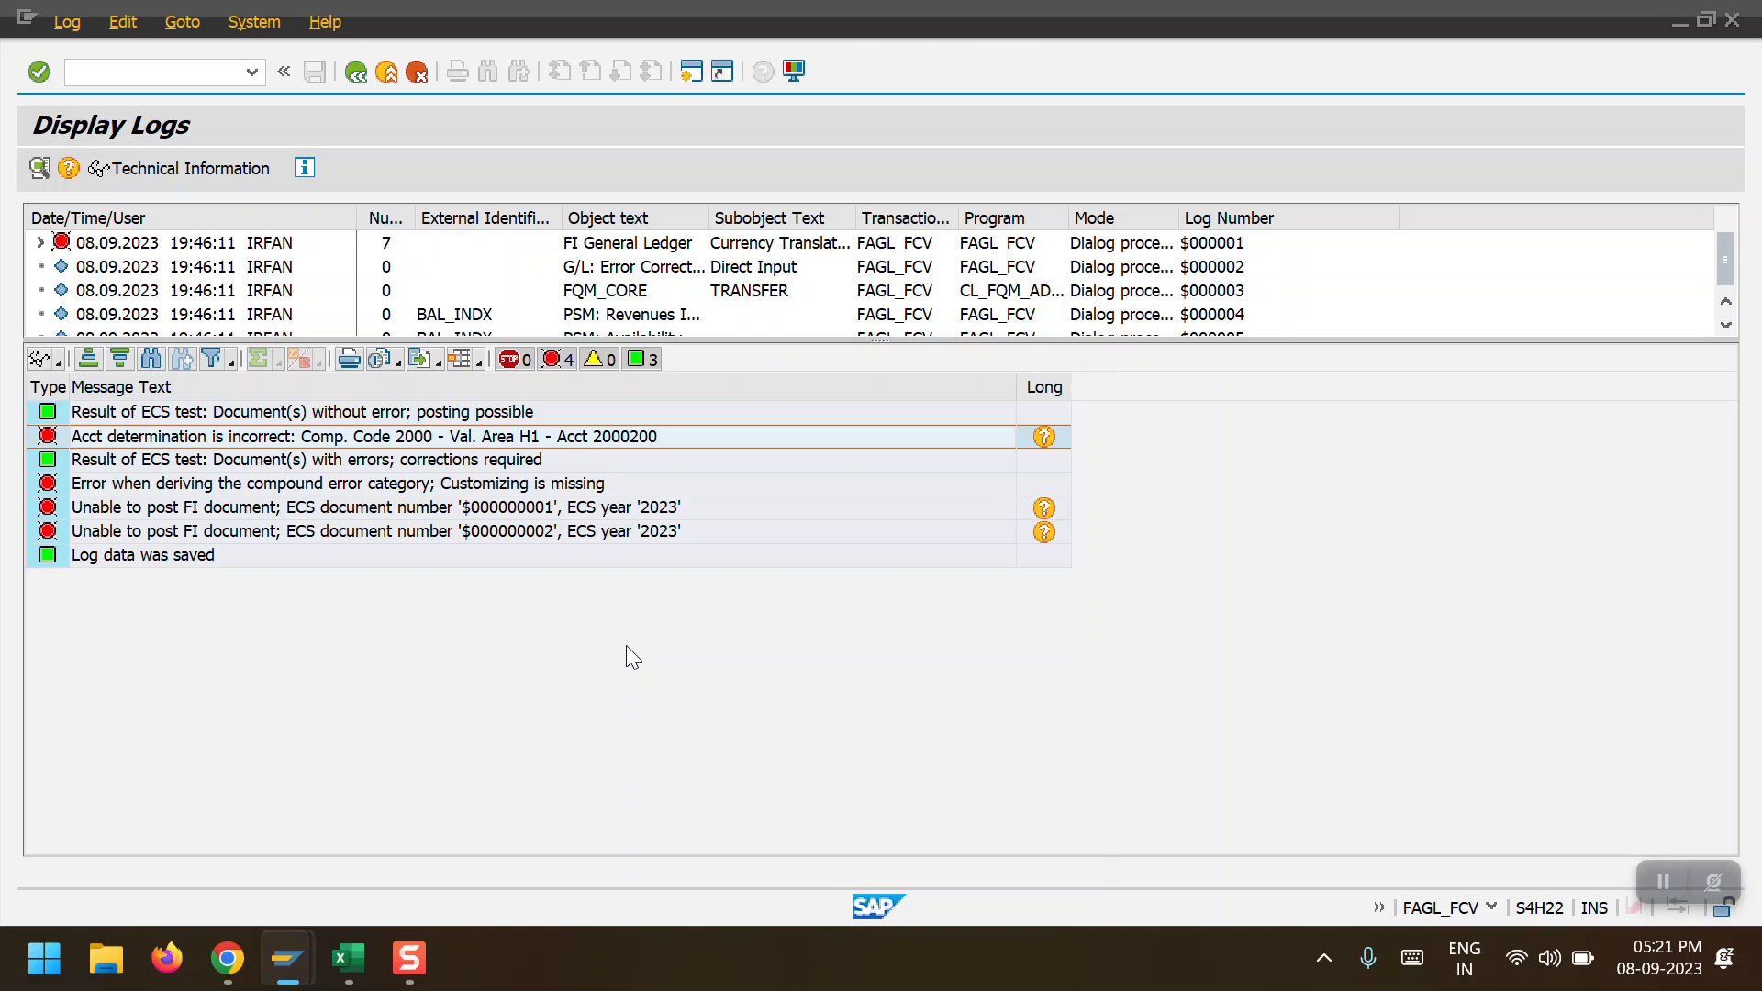
# Open transaction OB09 in the other session for chart of accounts 2000
pyautogui.hotkey('shift', 'F3')
pyautogui.write('OB')
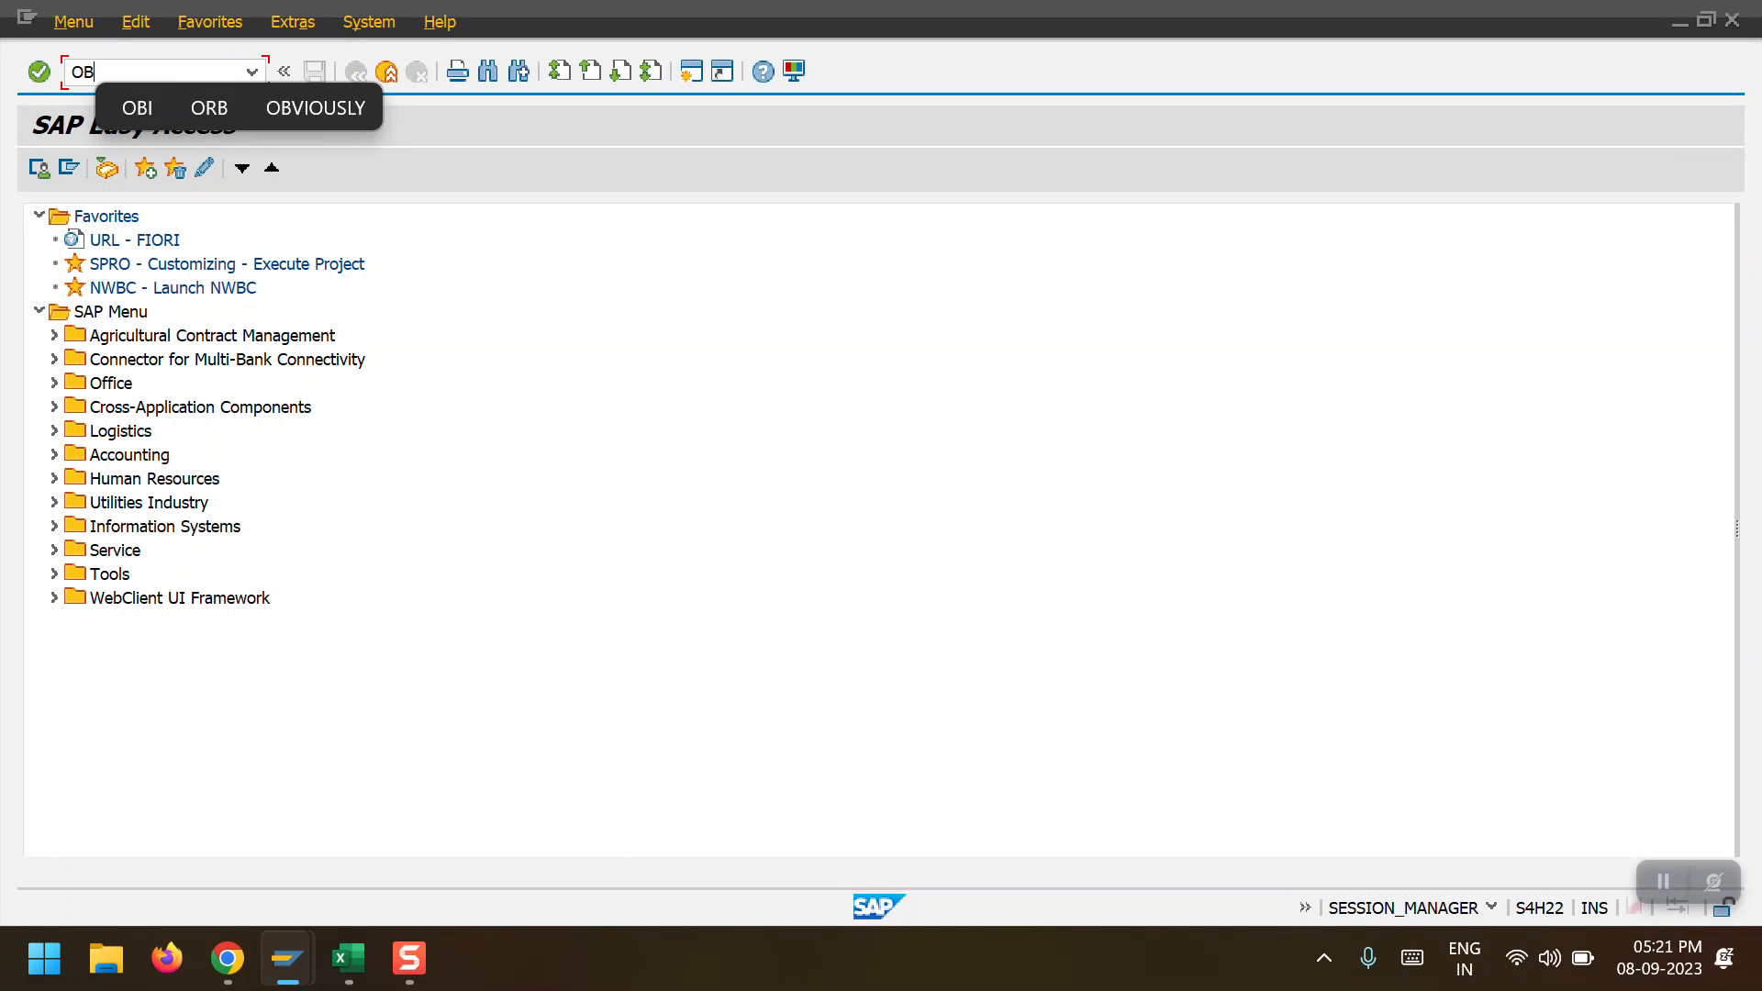
pyautogui.write('09')
pyautogui.press('Return')
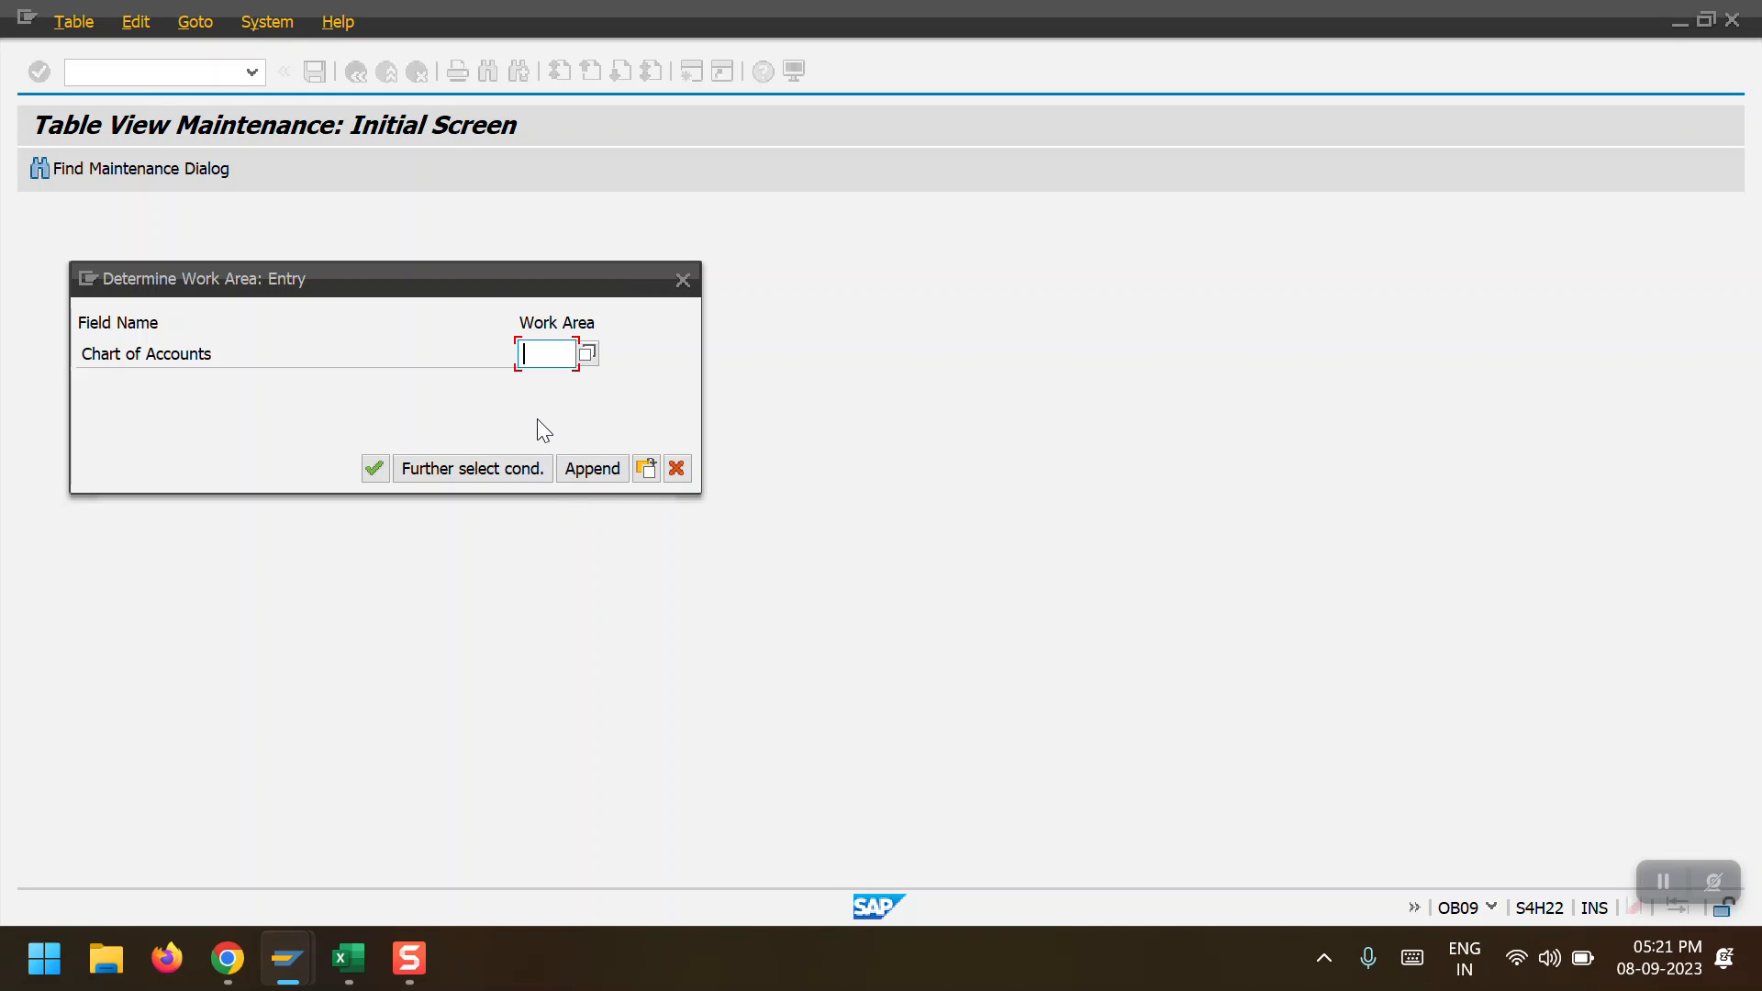
pyautogui.write('2000')
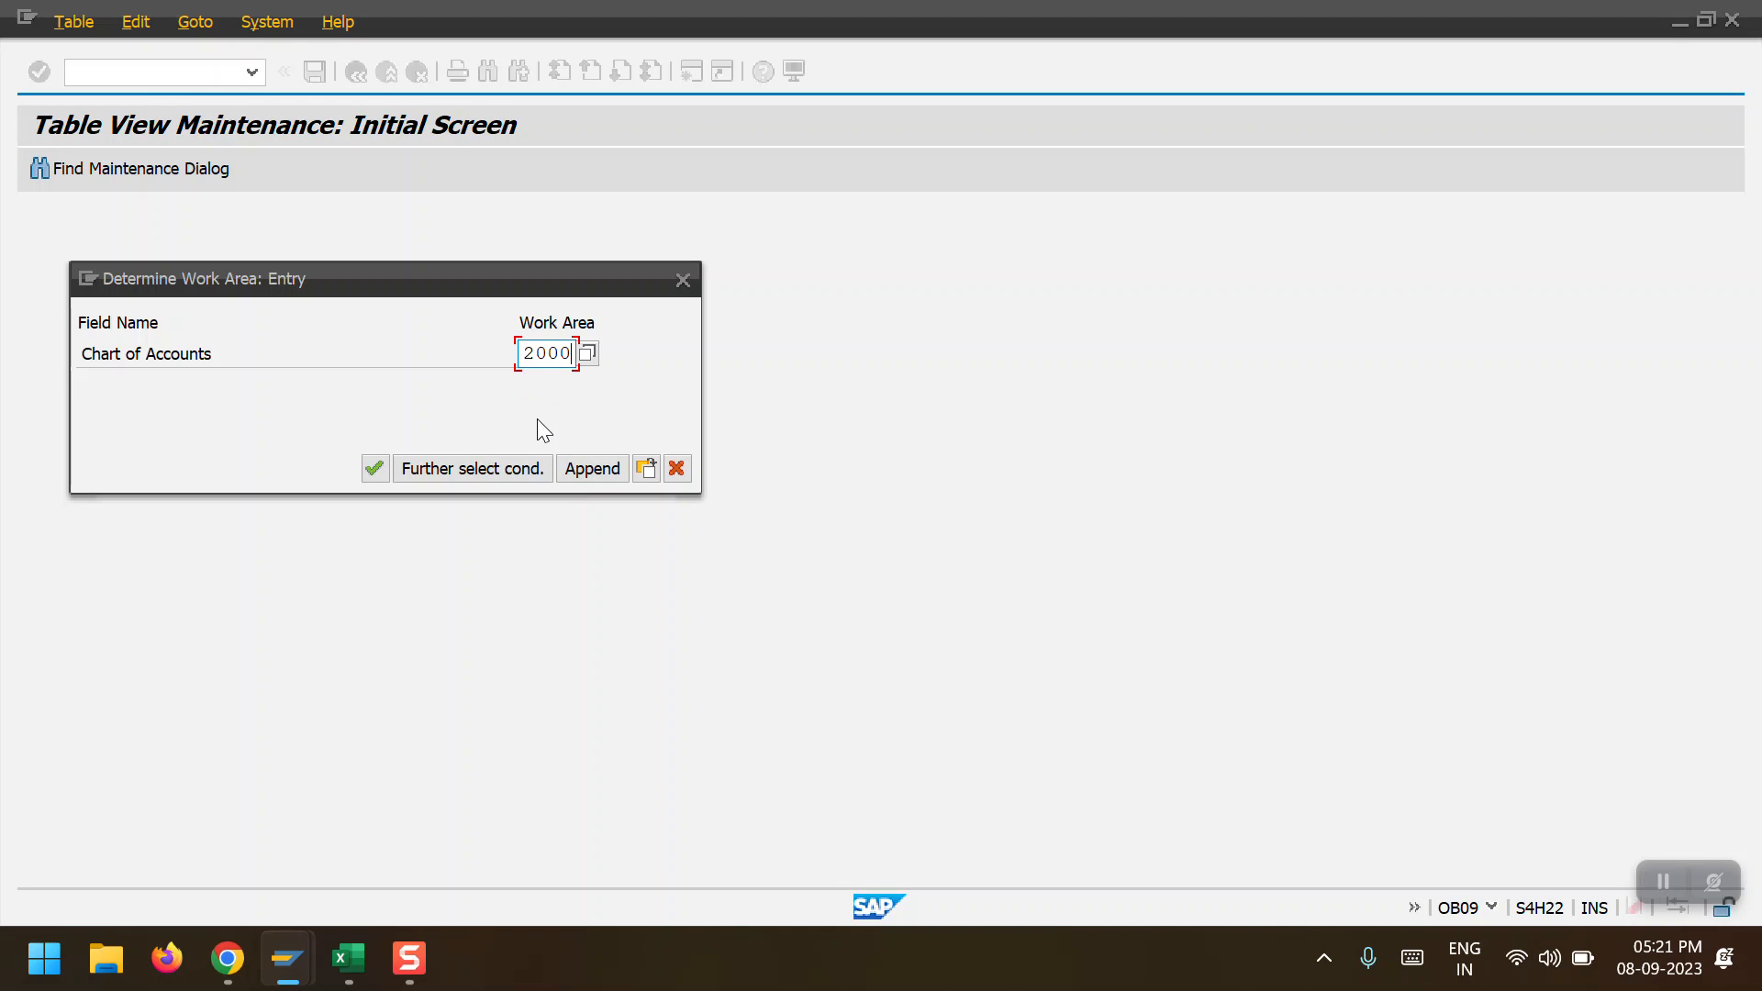
pyautogui.press('Return')
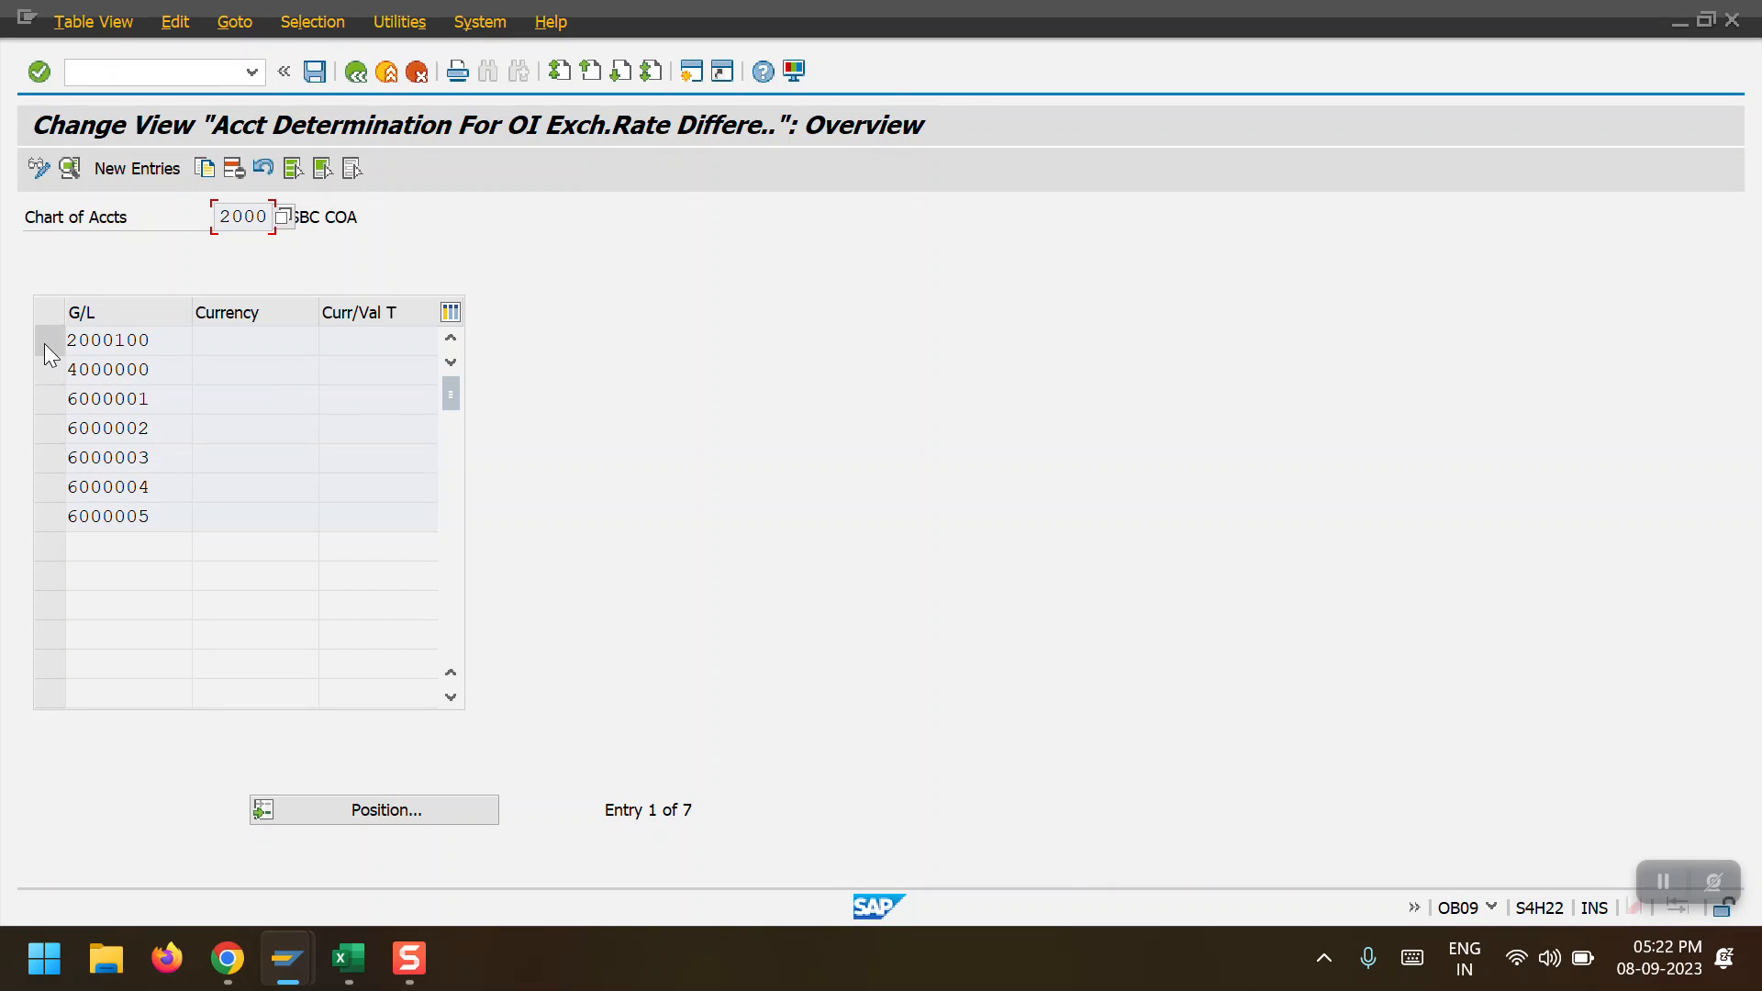
# Copy the exchange rate difference entry of G/L account 2000100 to G/L account 2000200
pyautogui.click(46, 342)
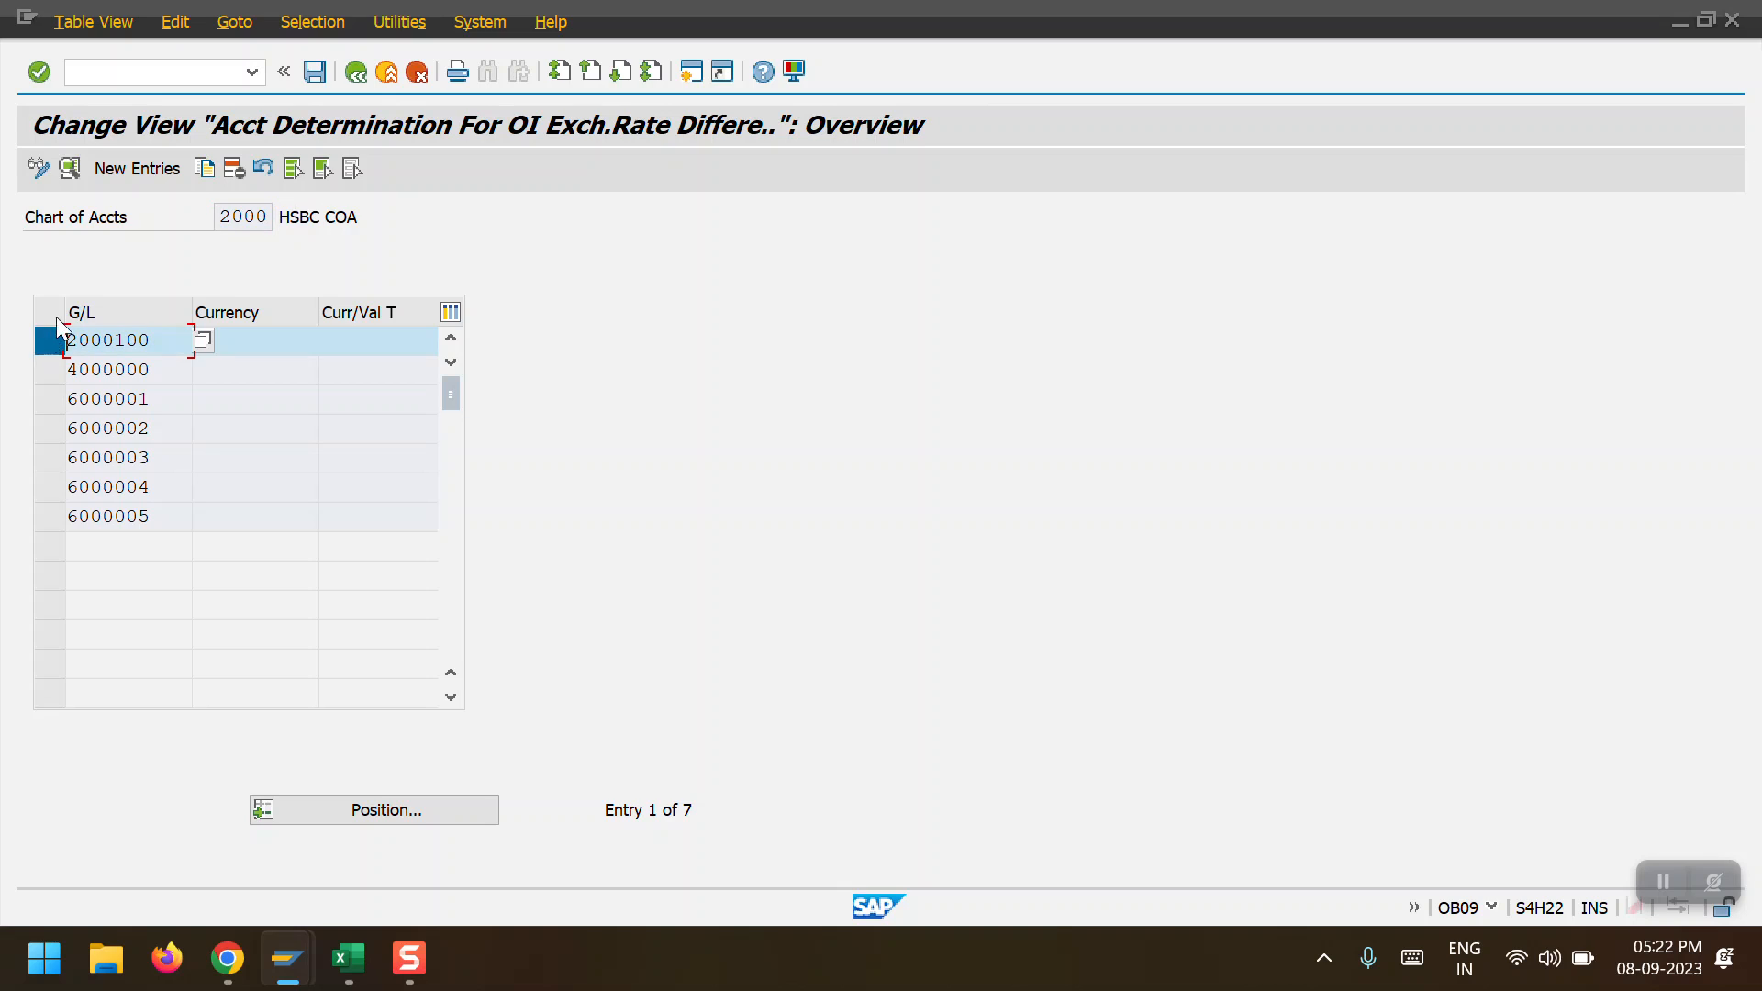
pyautogui.click(206, 168)
pyautogui.click(389, 248)
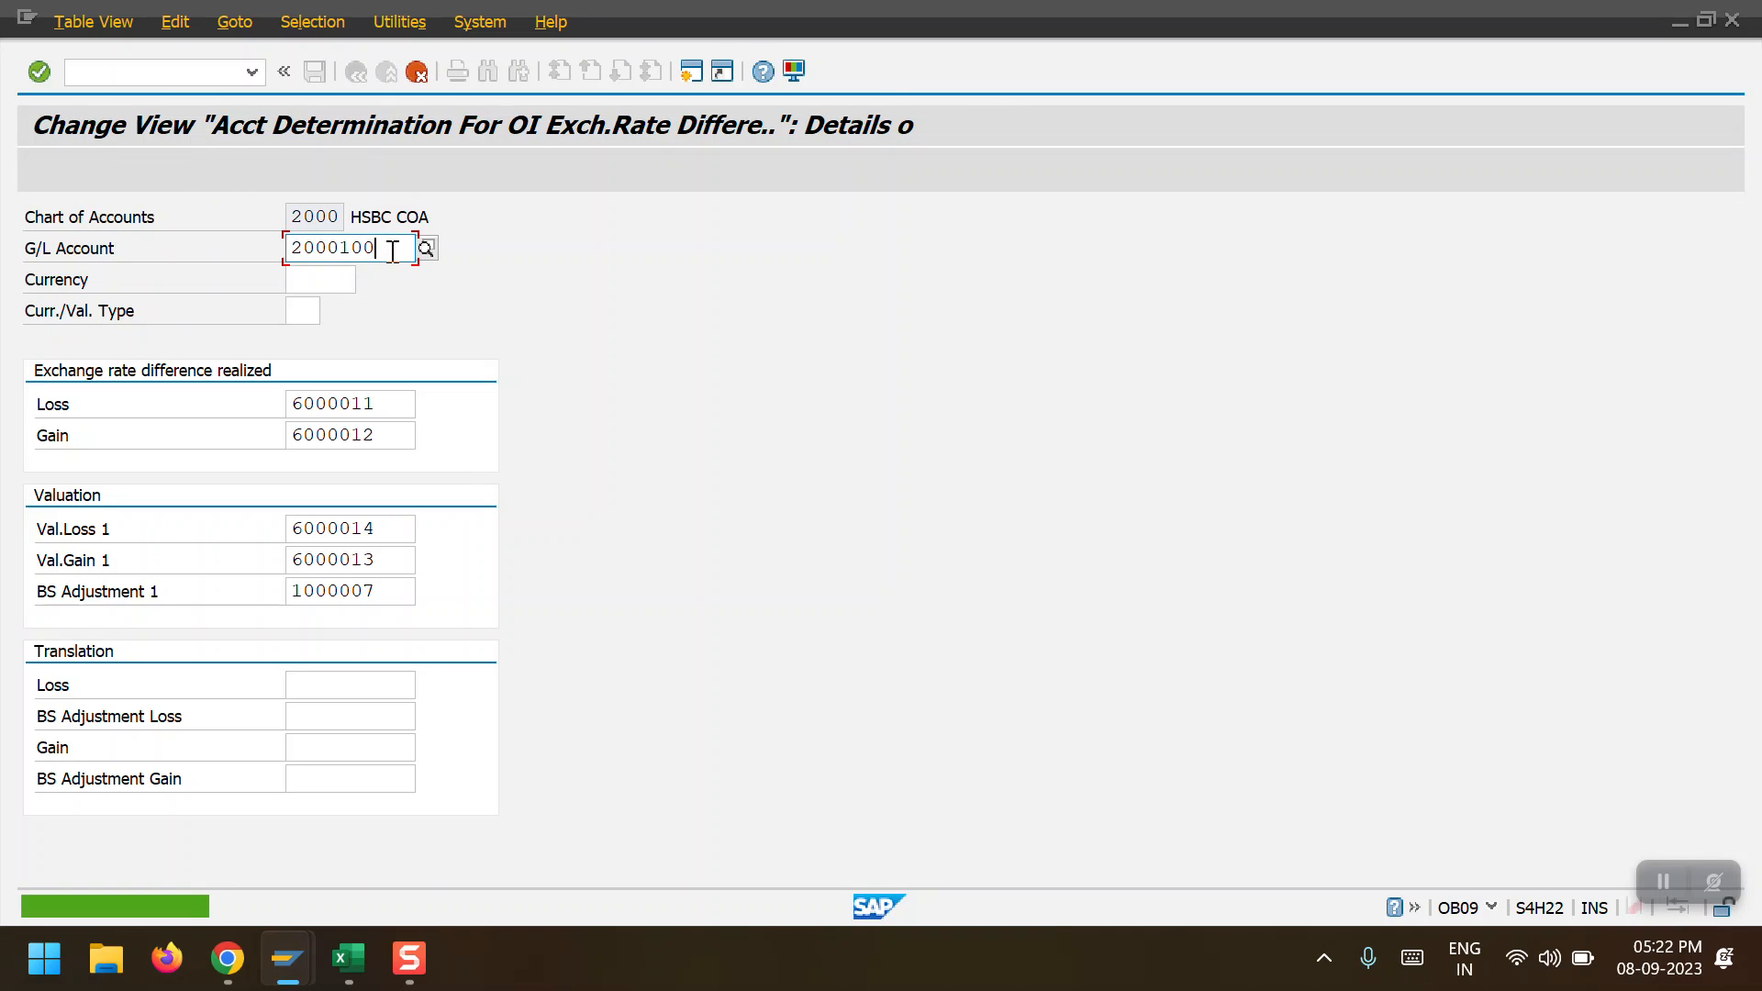
pyautogui.press('BackSpace')
pyautogui.press('BackSpace')
pyautogui.press('BackSpace')
pyautogui.write('200')
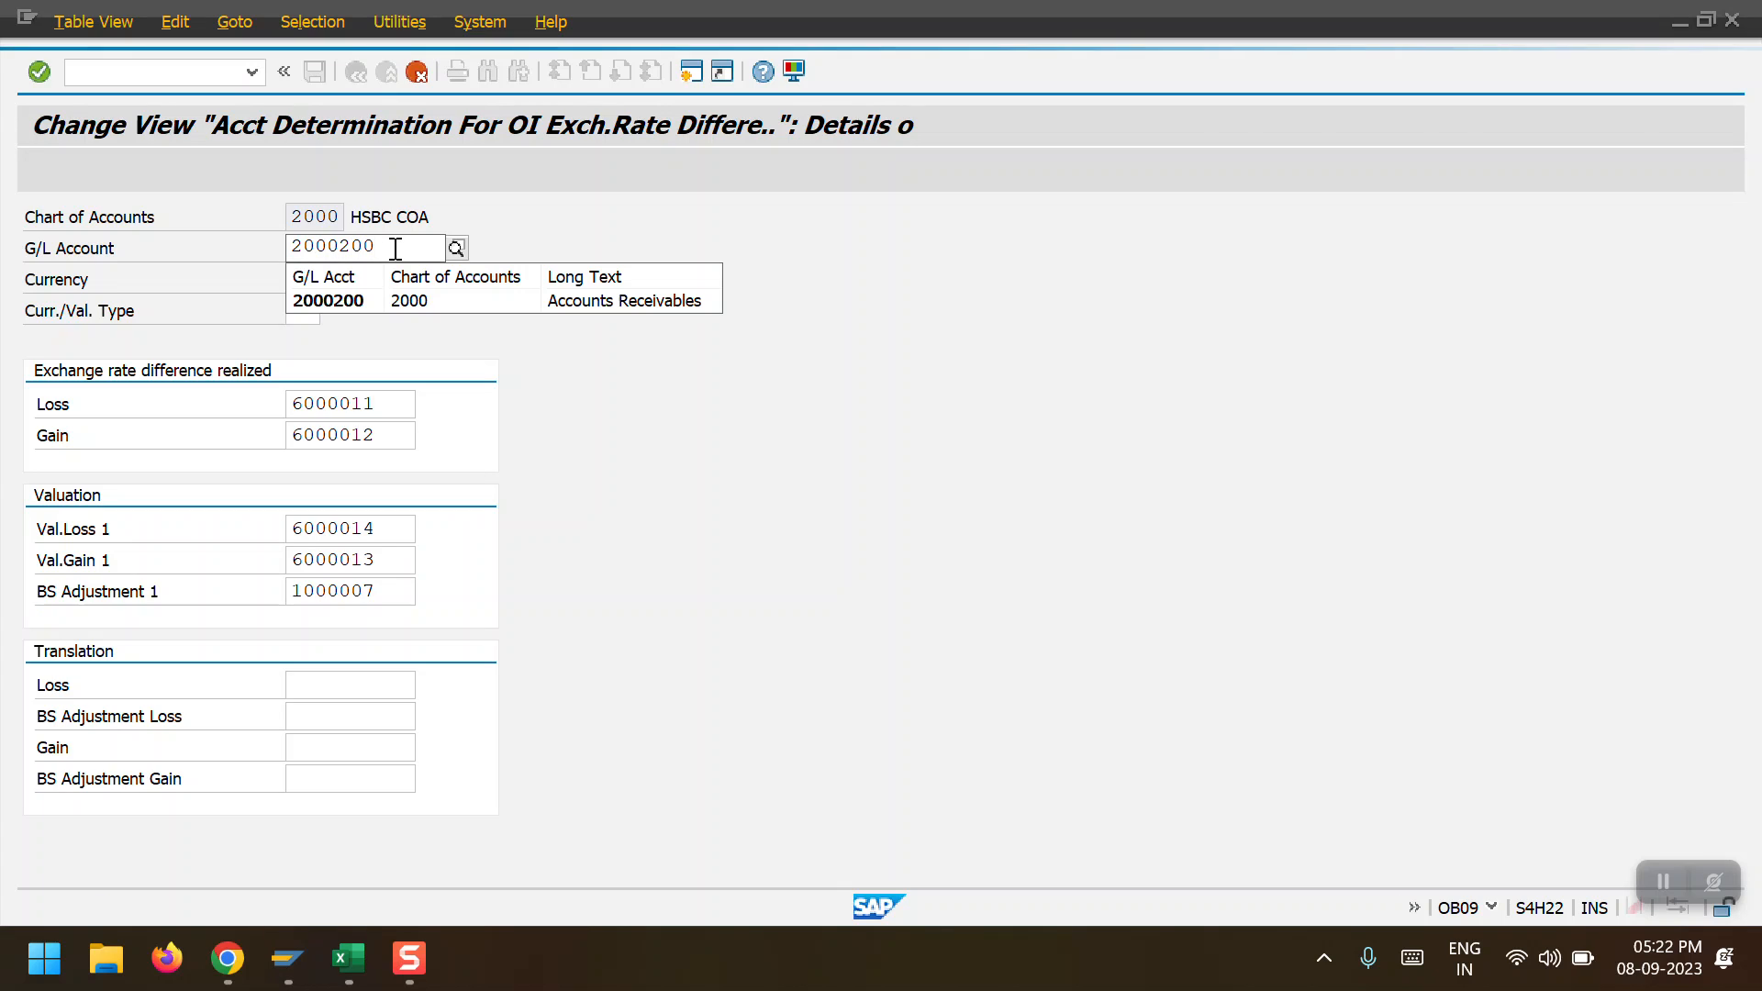
pyautogui.press('Return')
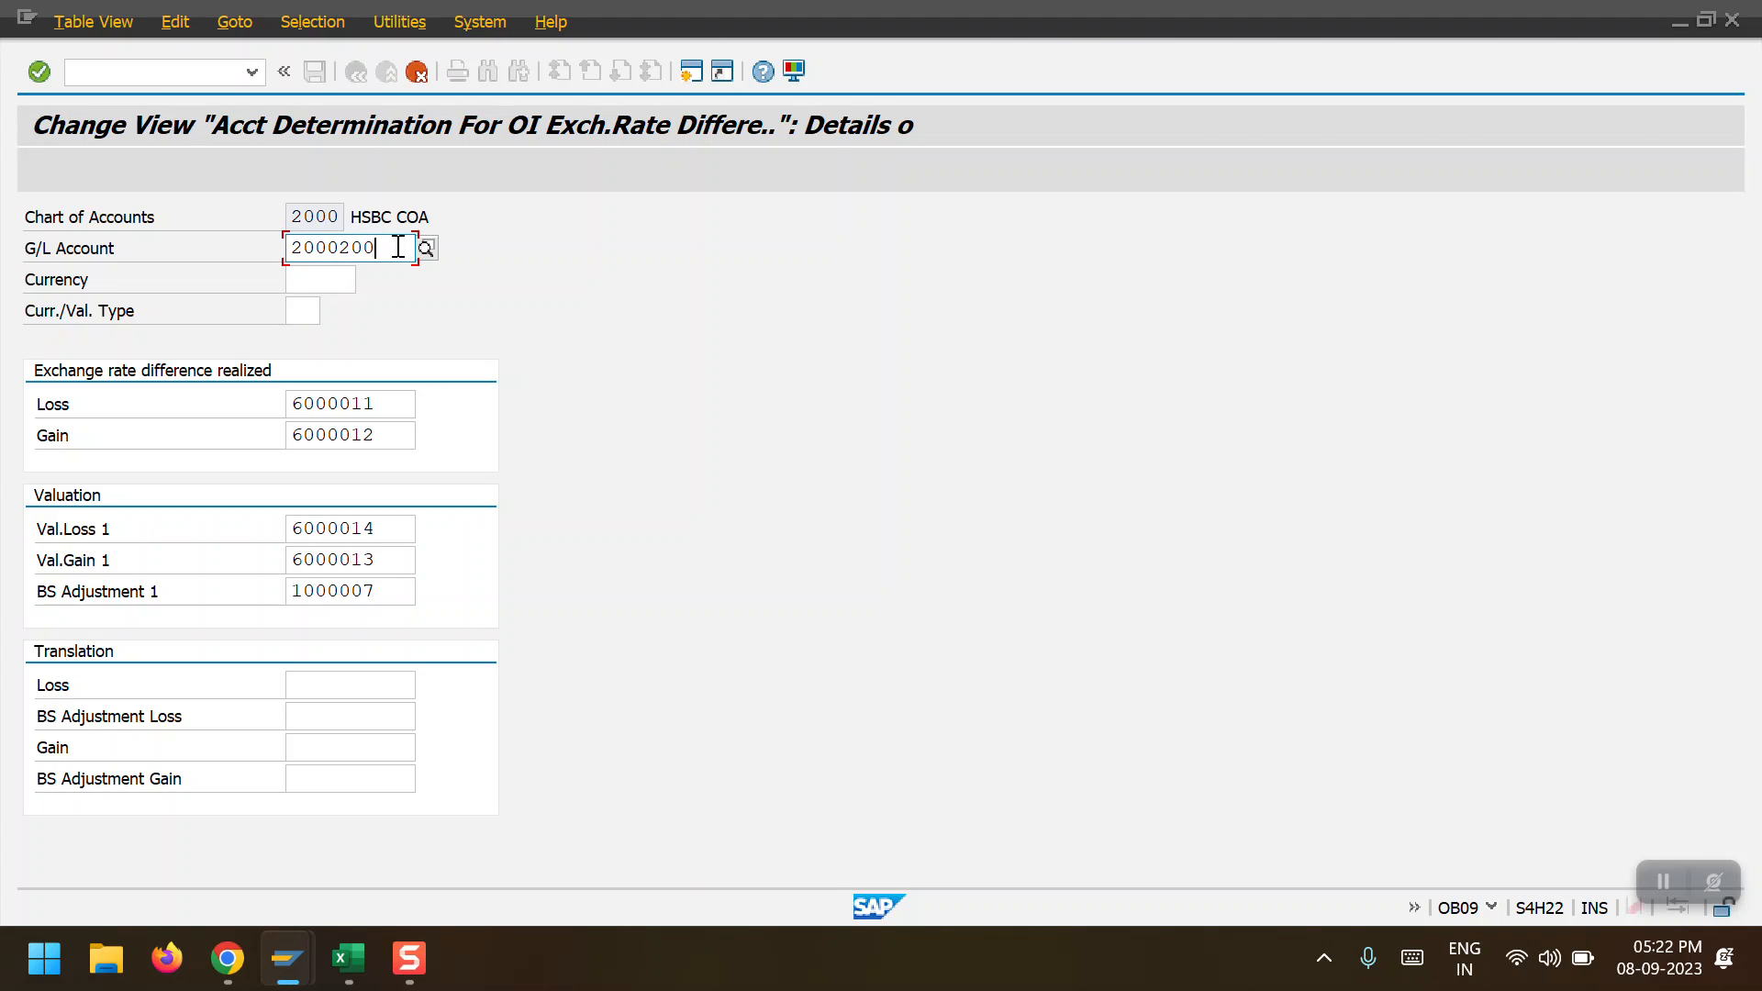
# Set BS Adjustment 1 to 2000200, save the copied entry under the proposed customizing request and leave the account determination
pyautogui.doubleClick(399, 597)
pyautogui.write('2000200')
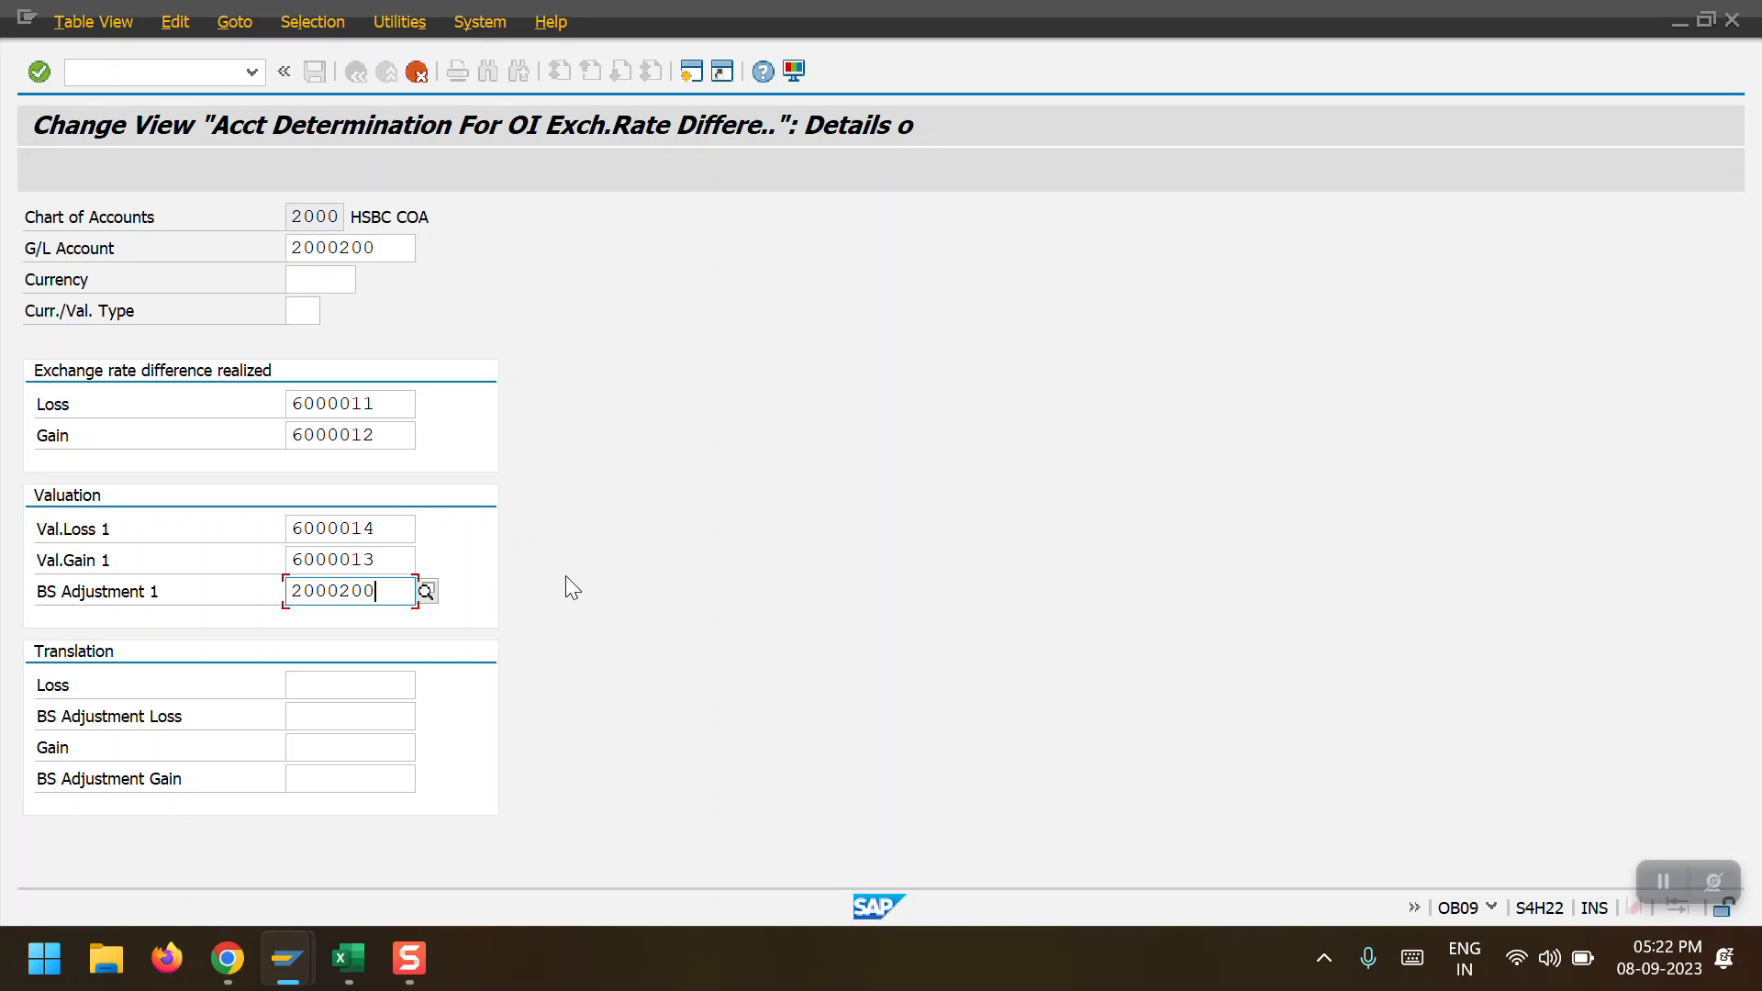
pyautogui.press('Return')
pyautogui.click(317, 73)
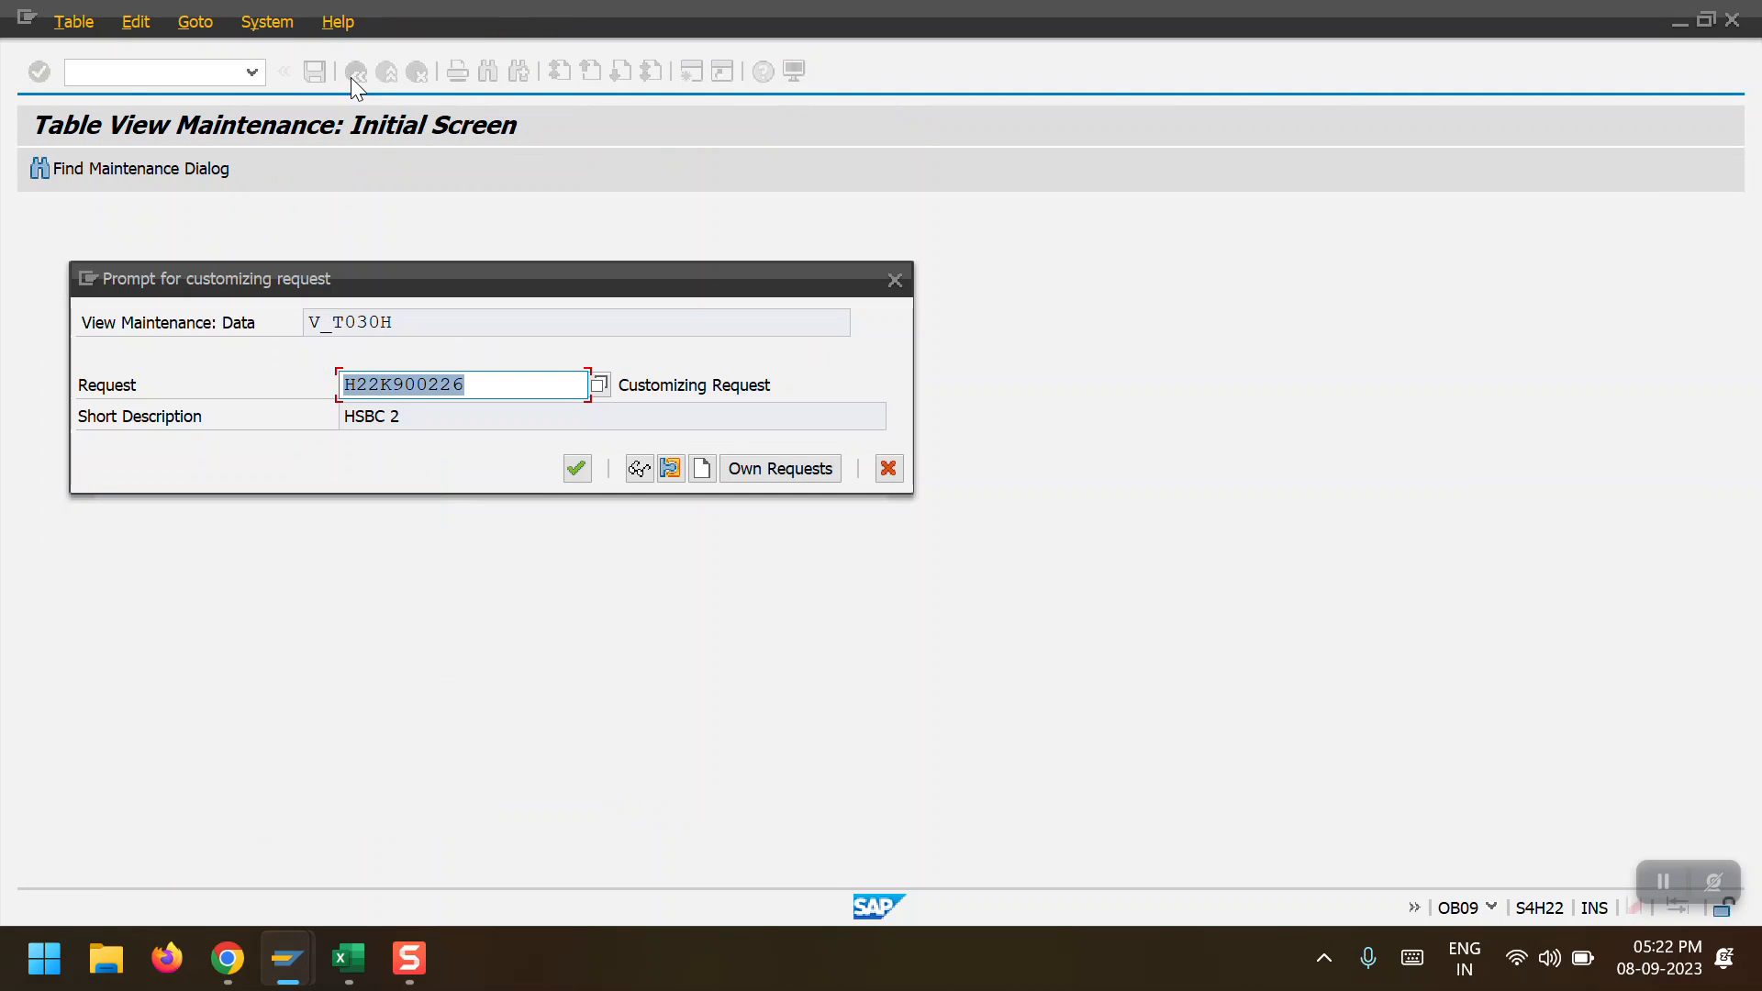
pyautogui.click(572, 470)
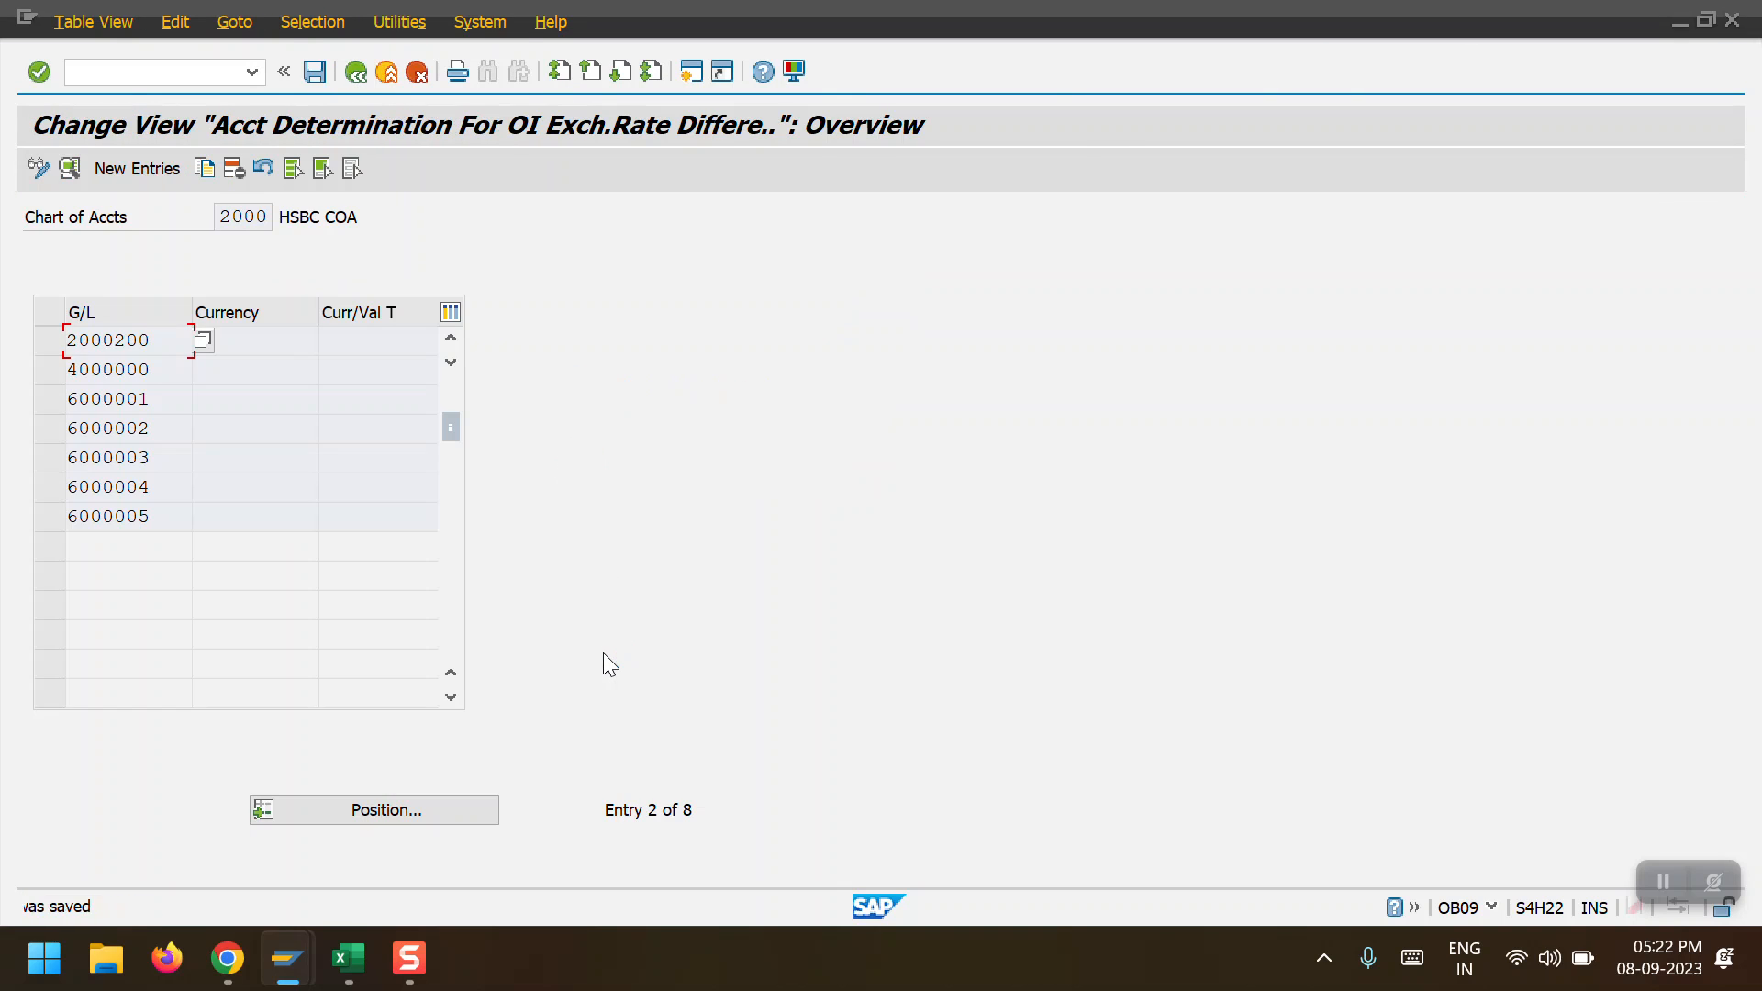
pyautogui.click(356, 72)
# Return to the foreign currency valuation session and execute the test run again from its selection screen
pyautogui.moveTo(288, 959)
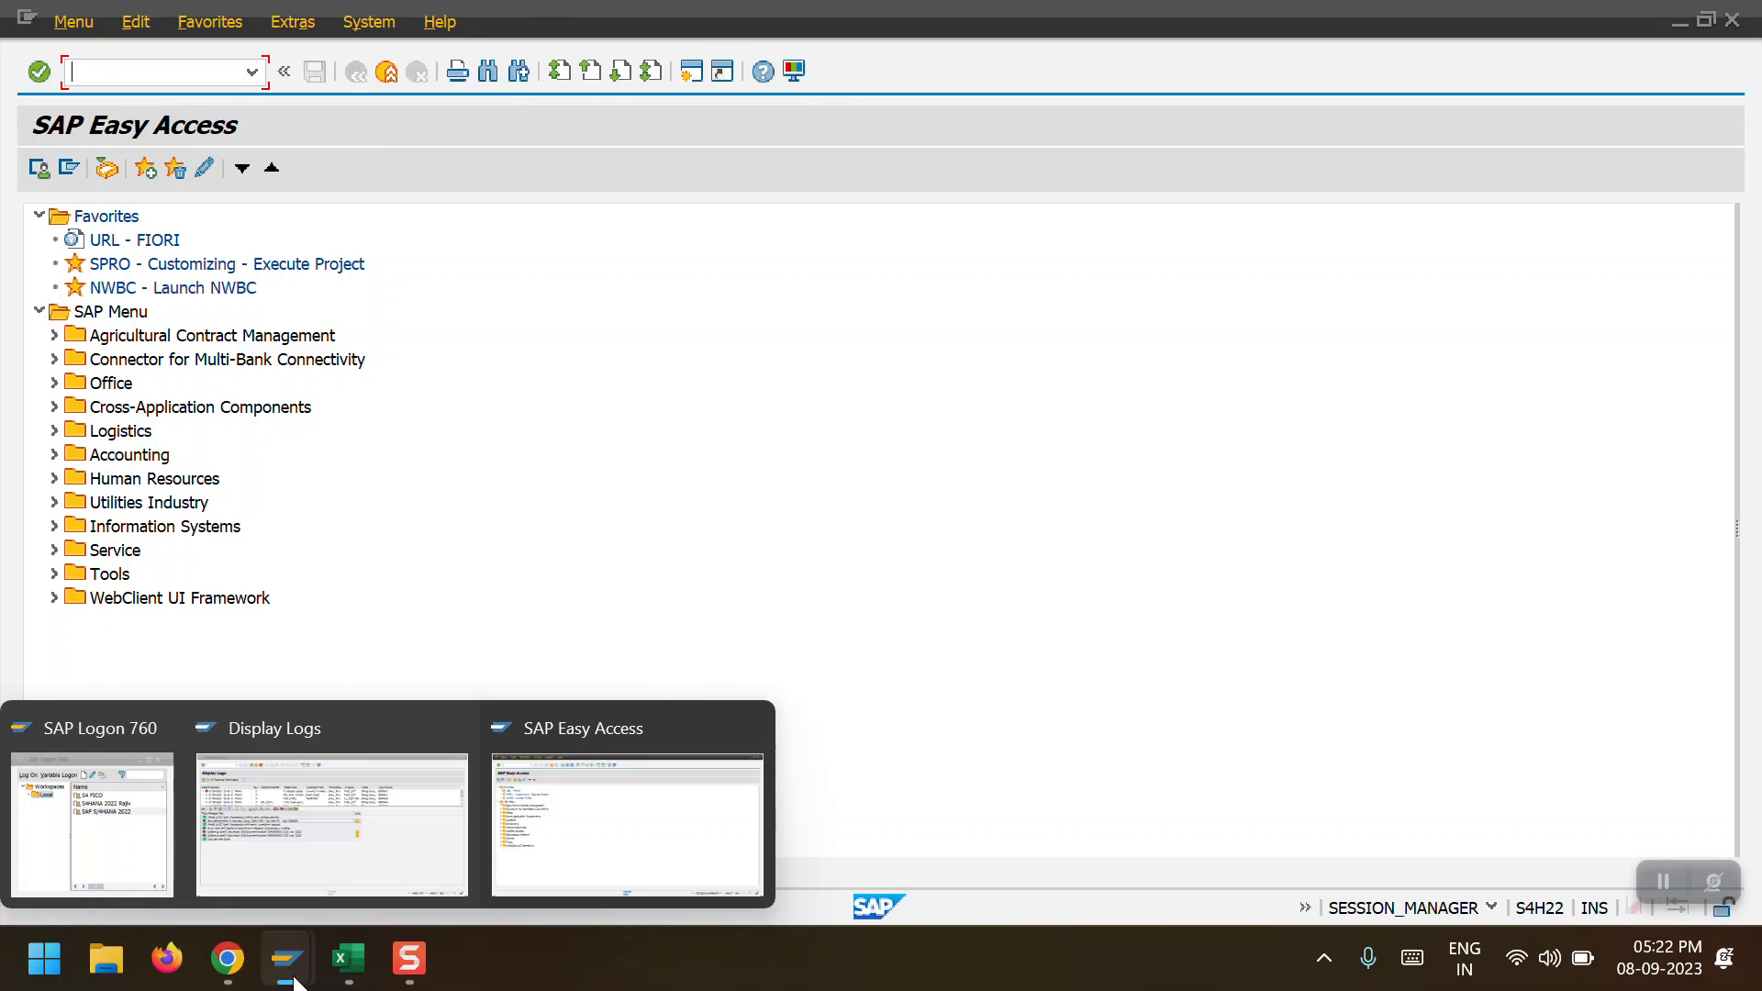
pyautogui.click(331, 856)
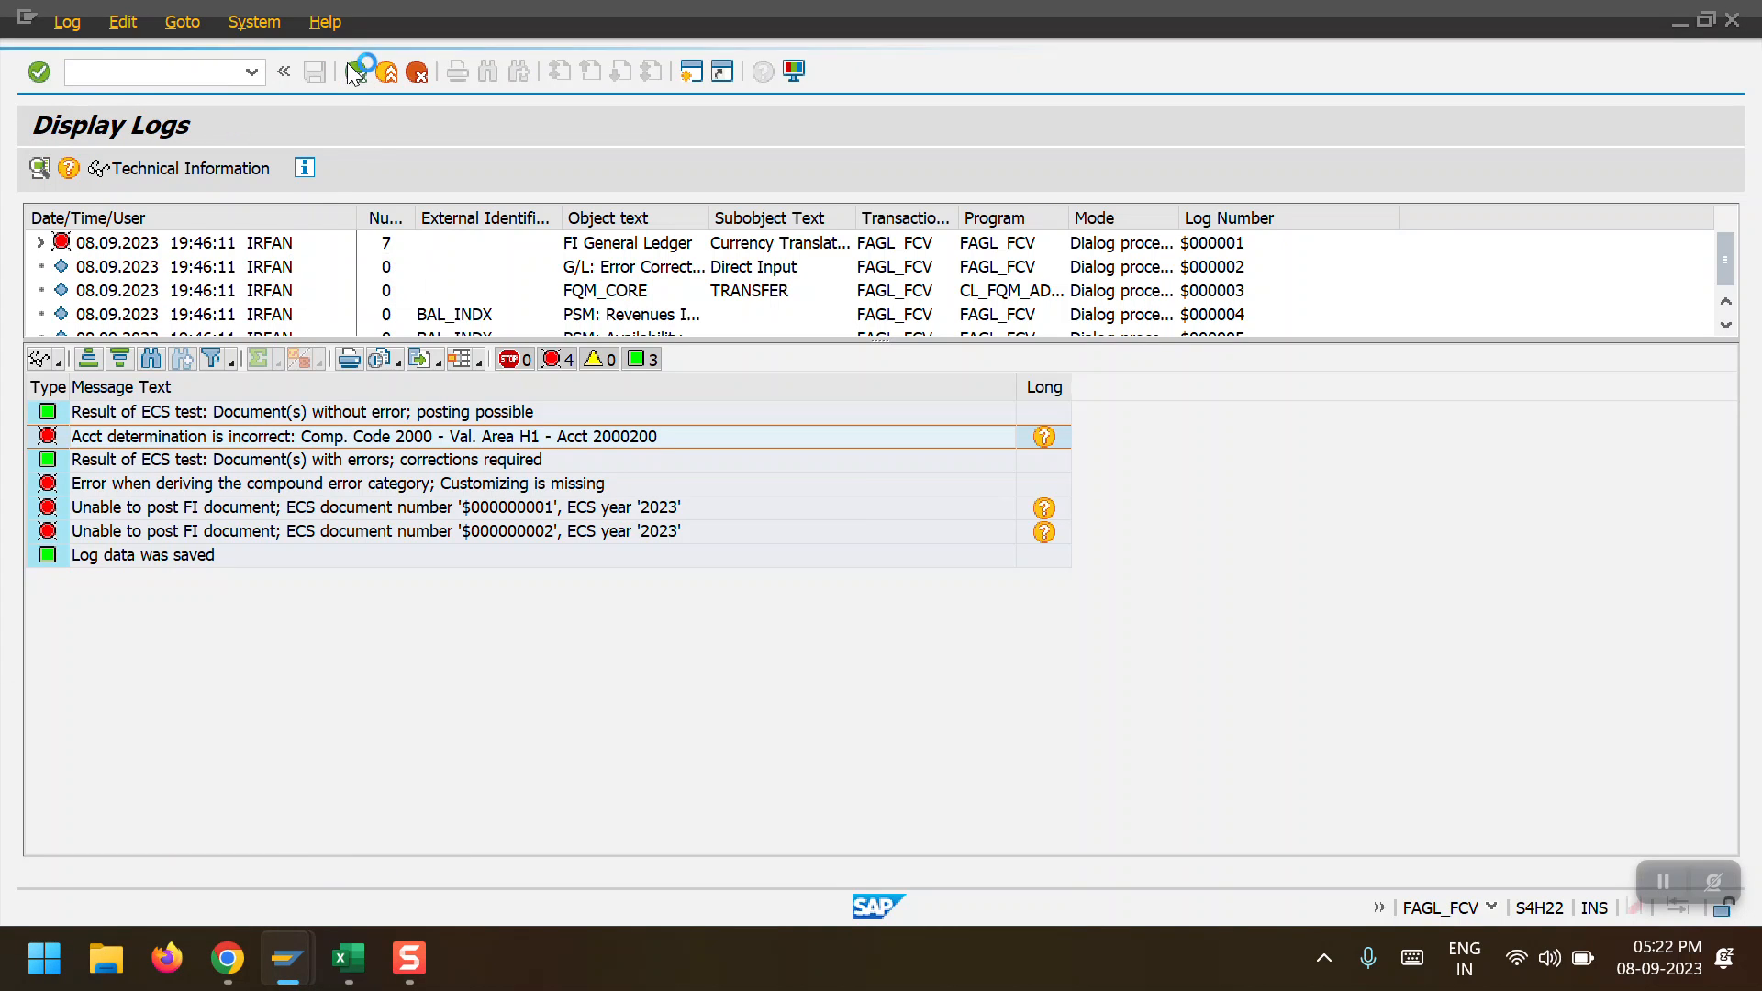
pyautogui.click(351, 70)
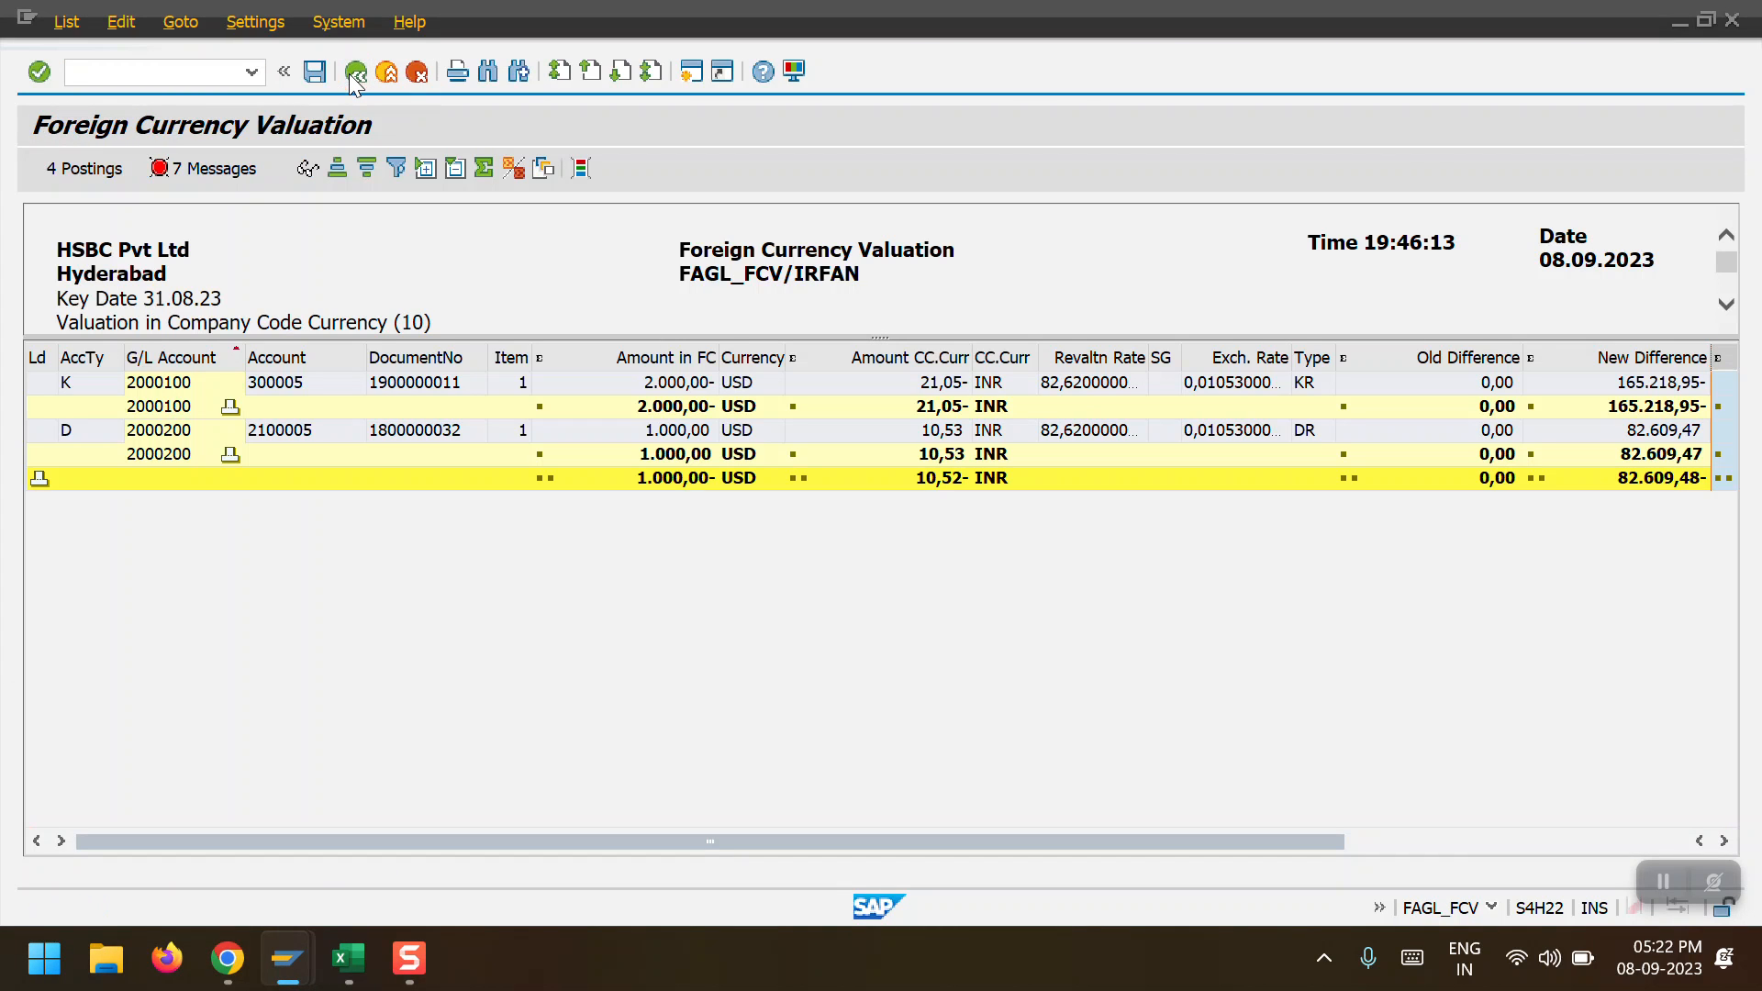
pyautogui.click(350, 73)
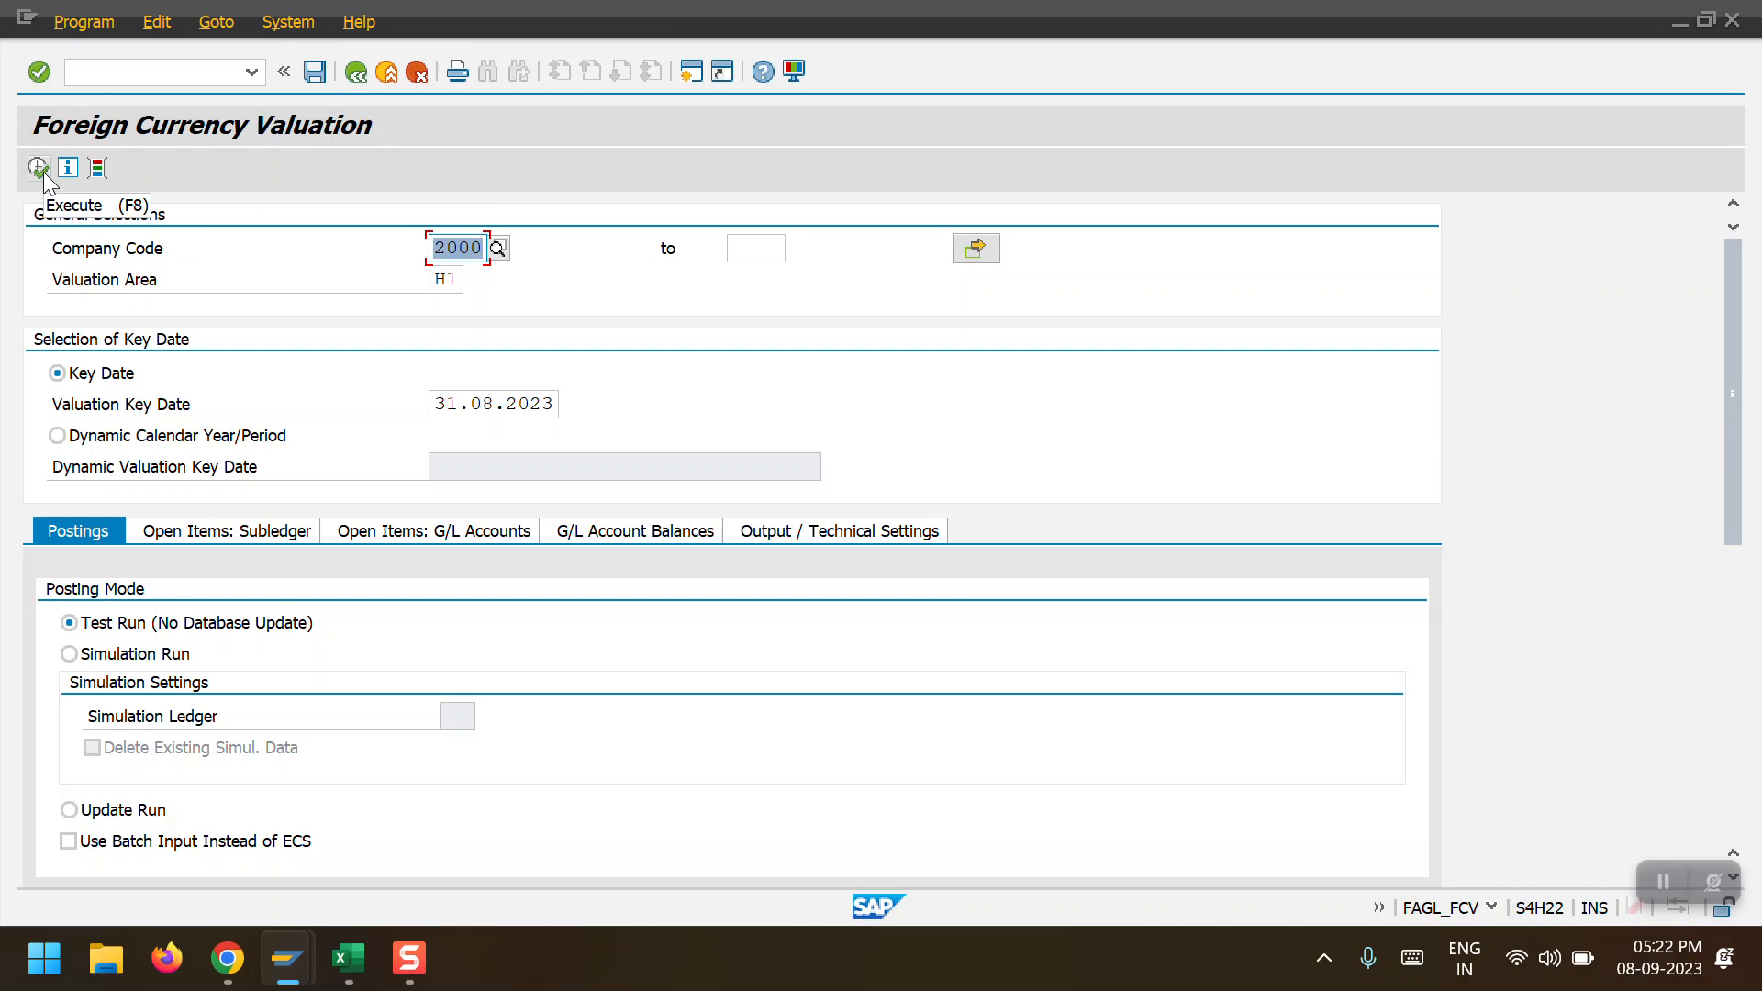
pyautogui.click(41, 170)
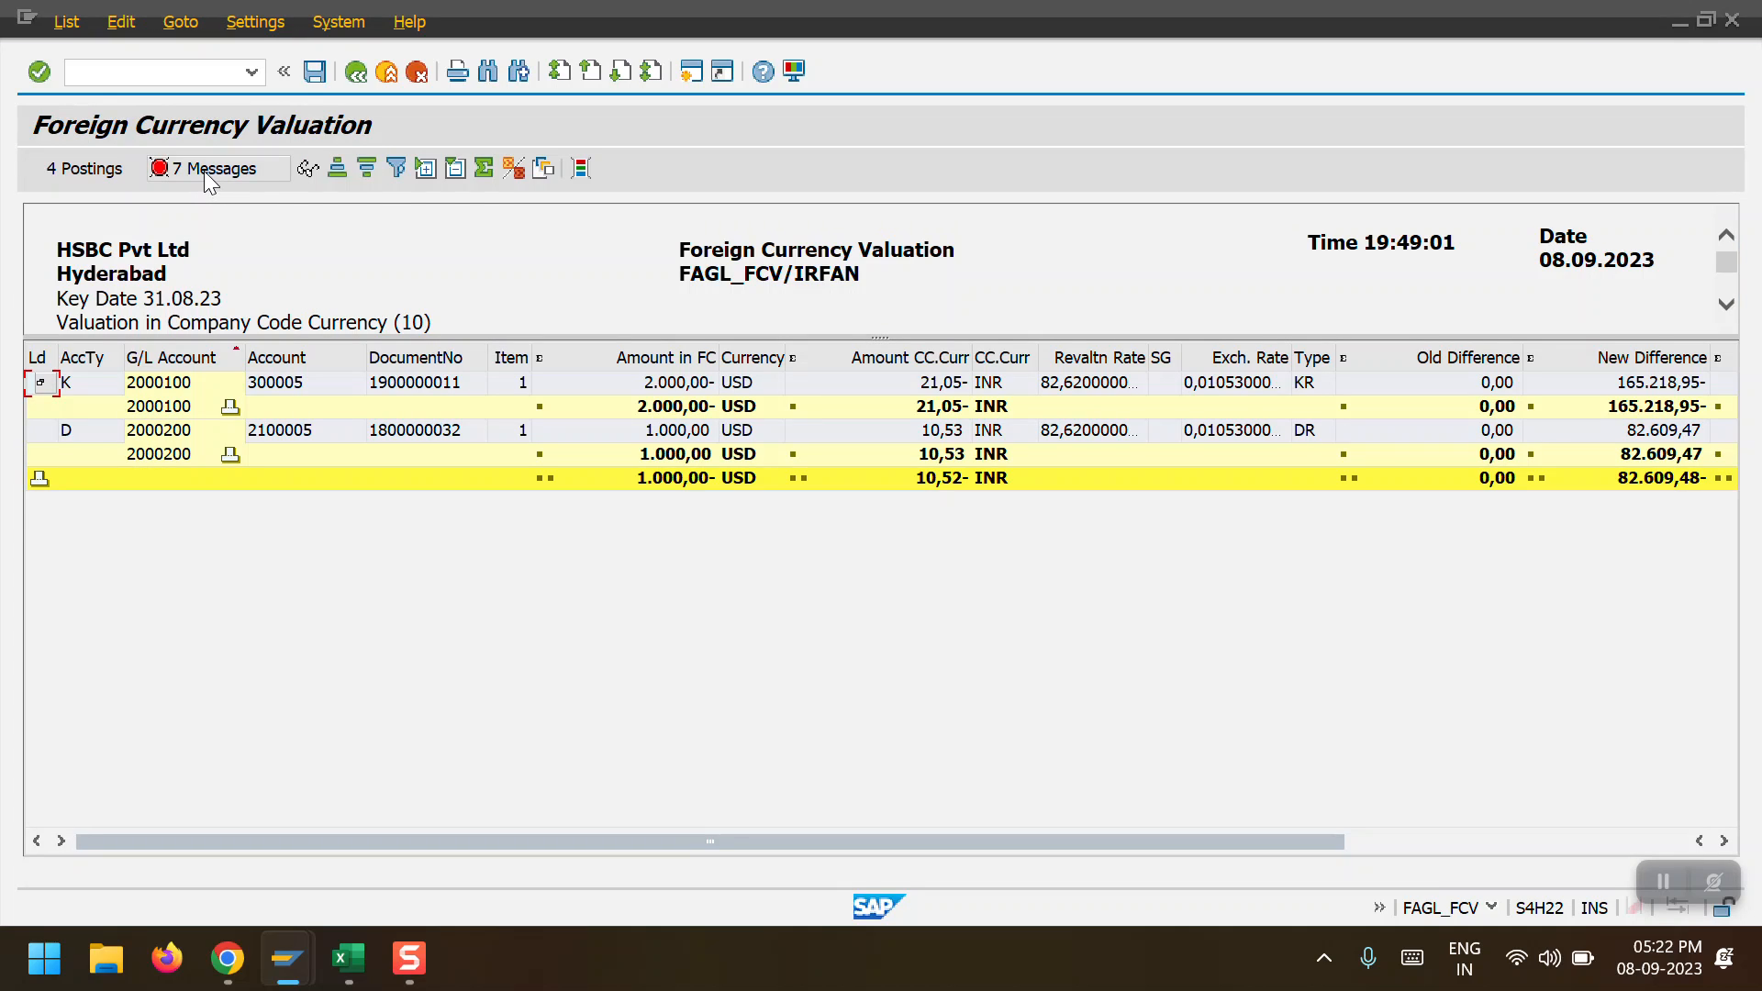
# Check the rerun's message log for the error on account 6000013 and return to the valuation list
pyautogui.click(203, 170)
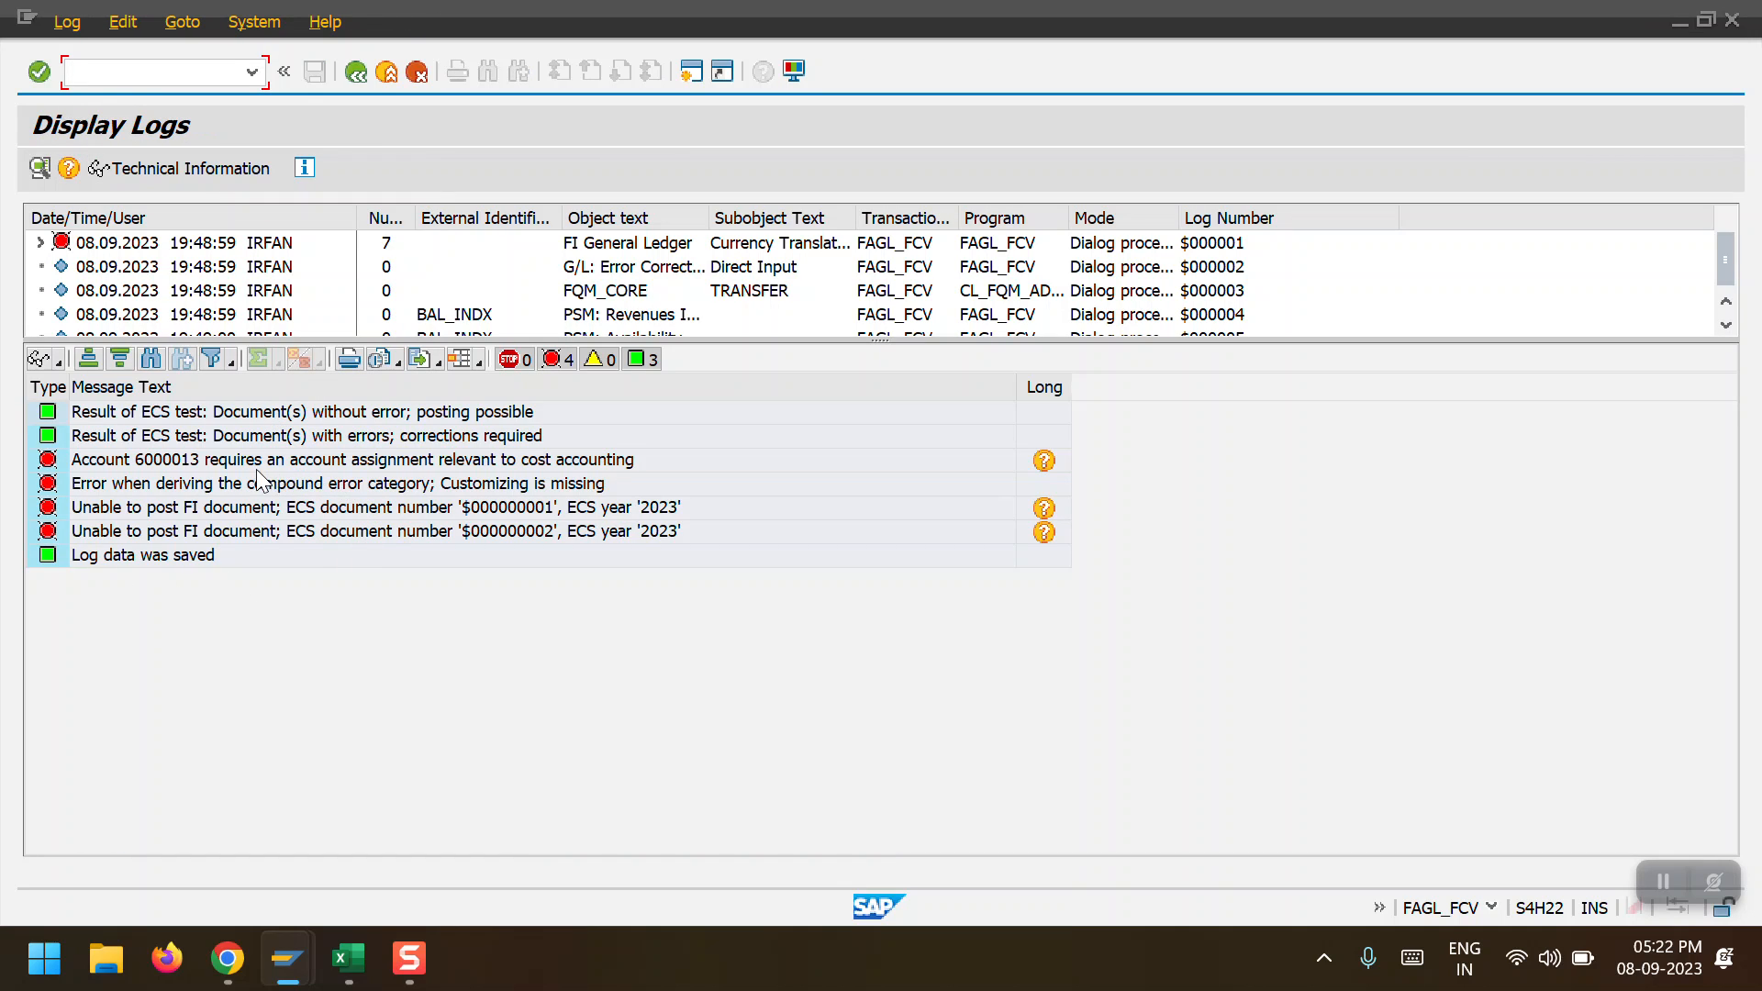
pyautogui.click(228, 465)
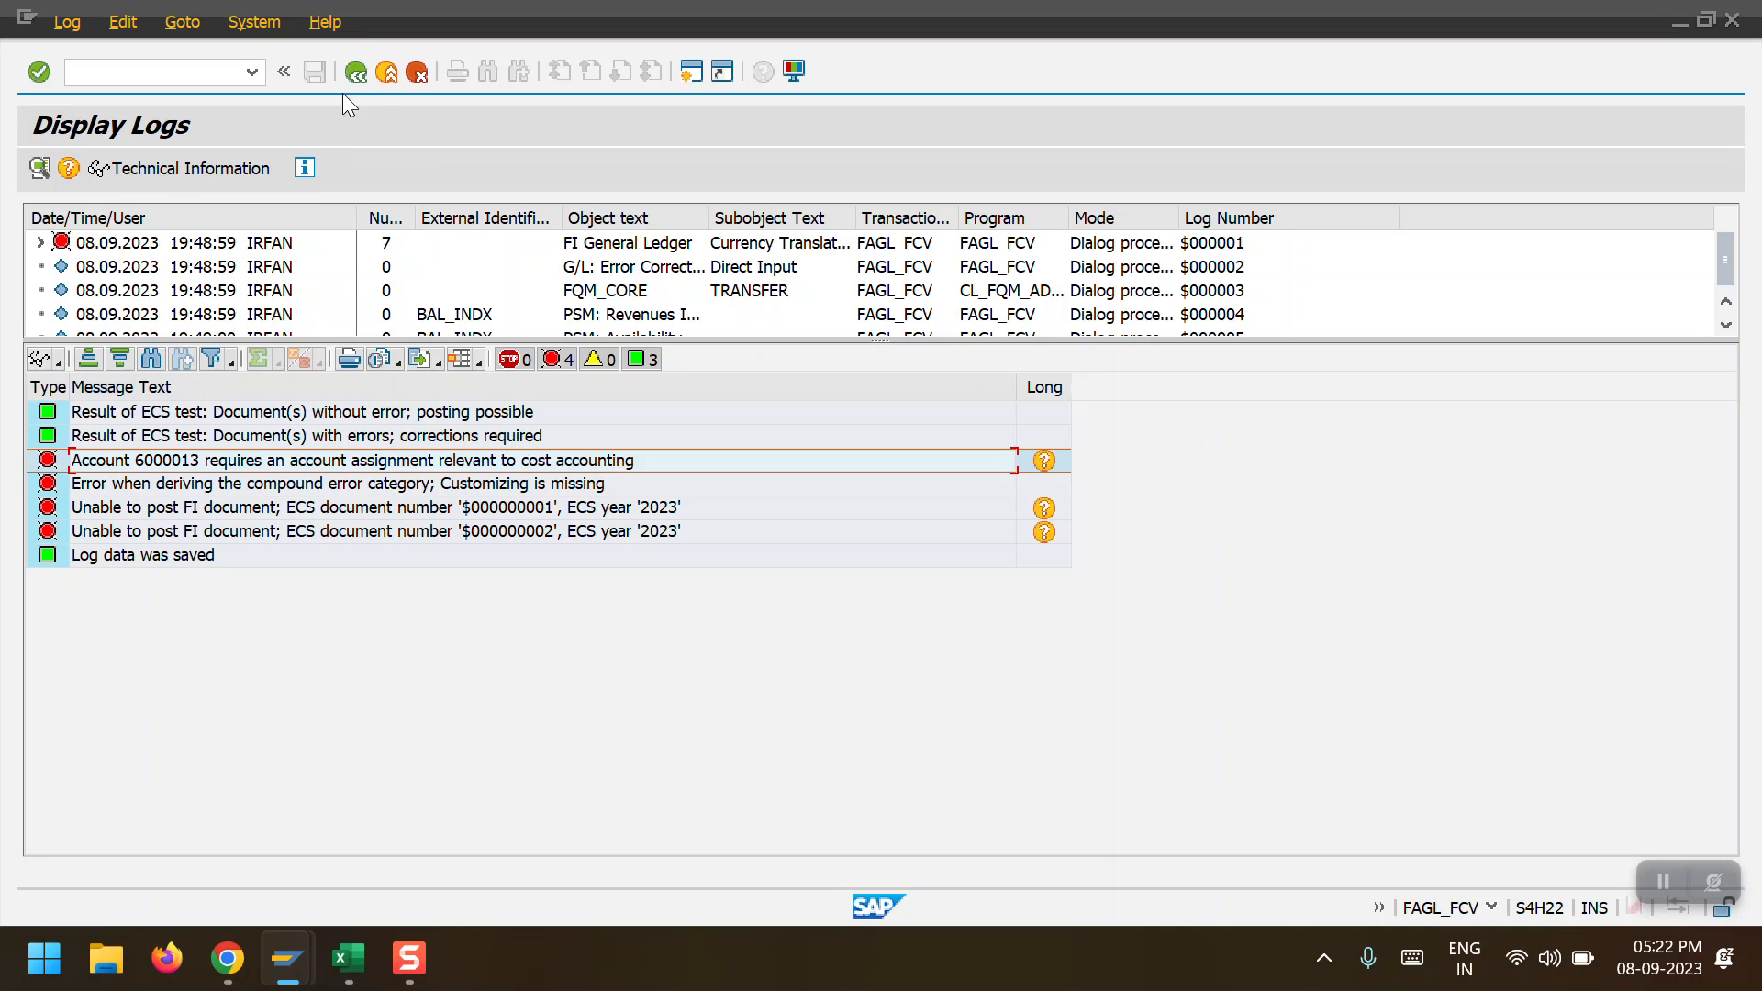
pyautogui.click(354, 69)
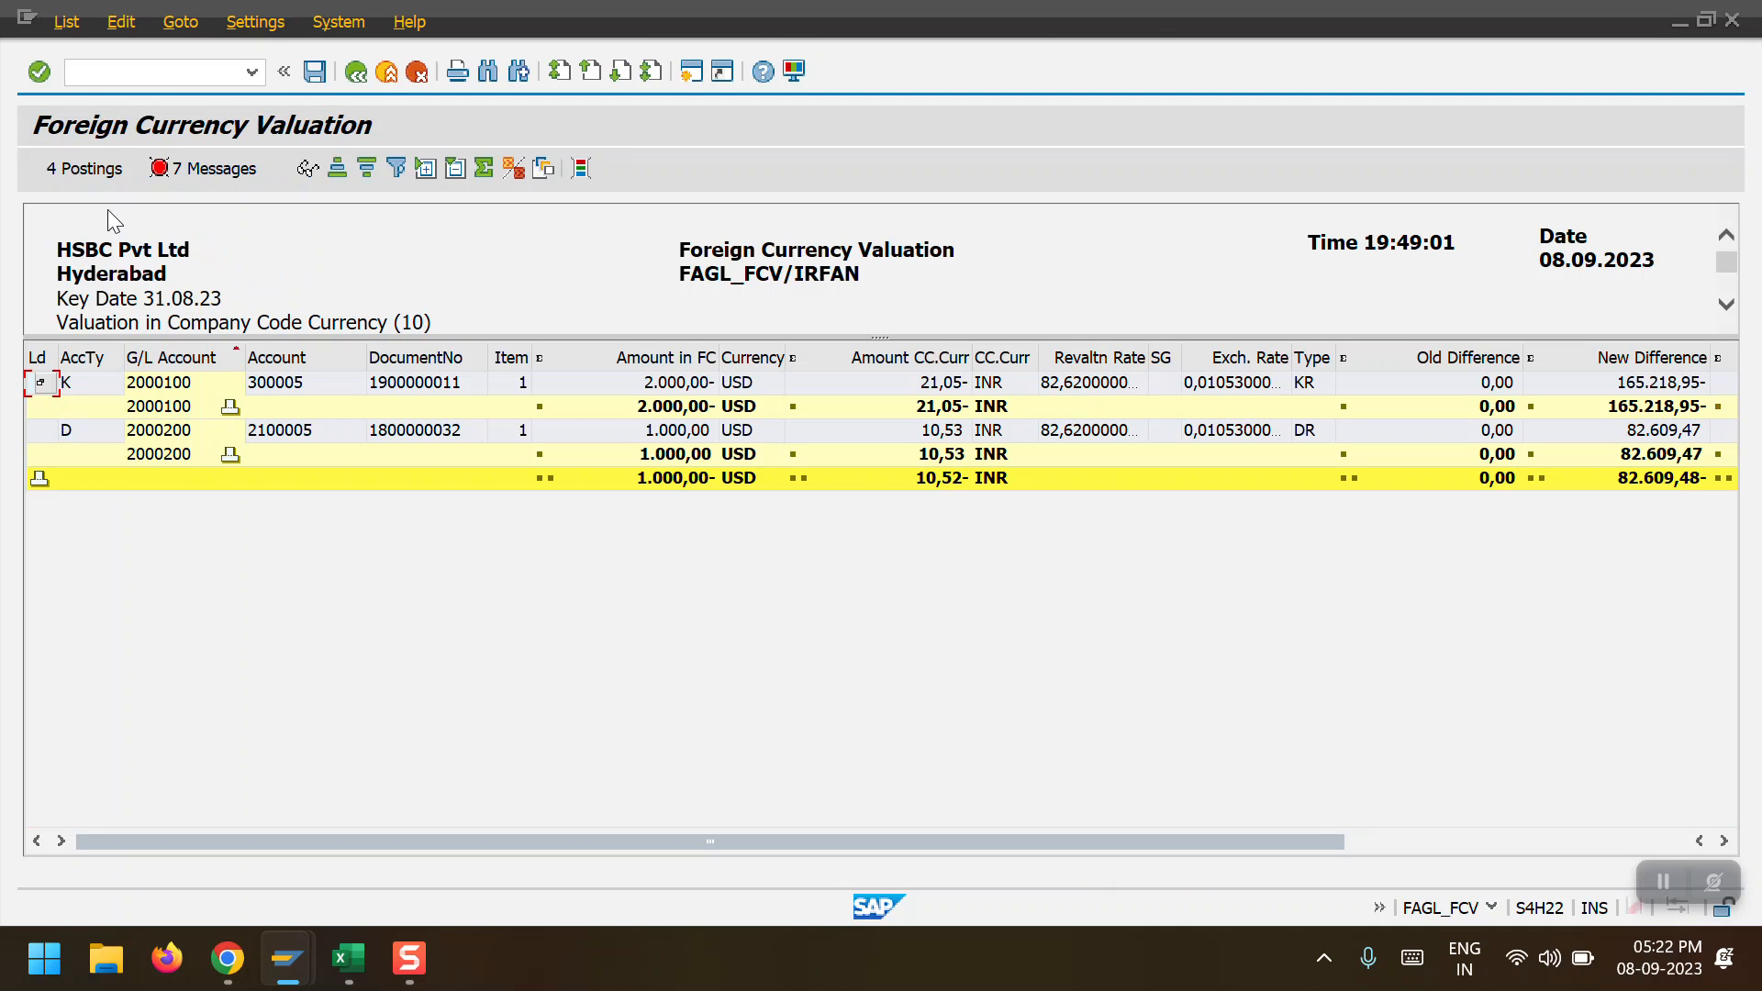
# Review the G/L accounts in the rerun's posting proposal
pyautogui.click(88, 171)
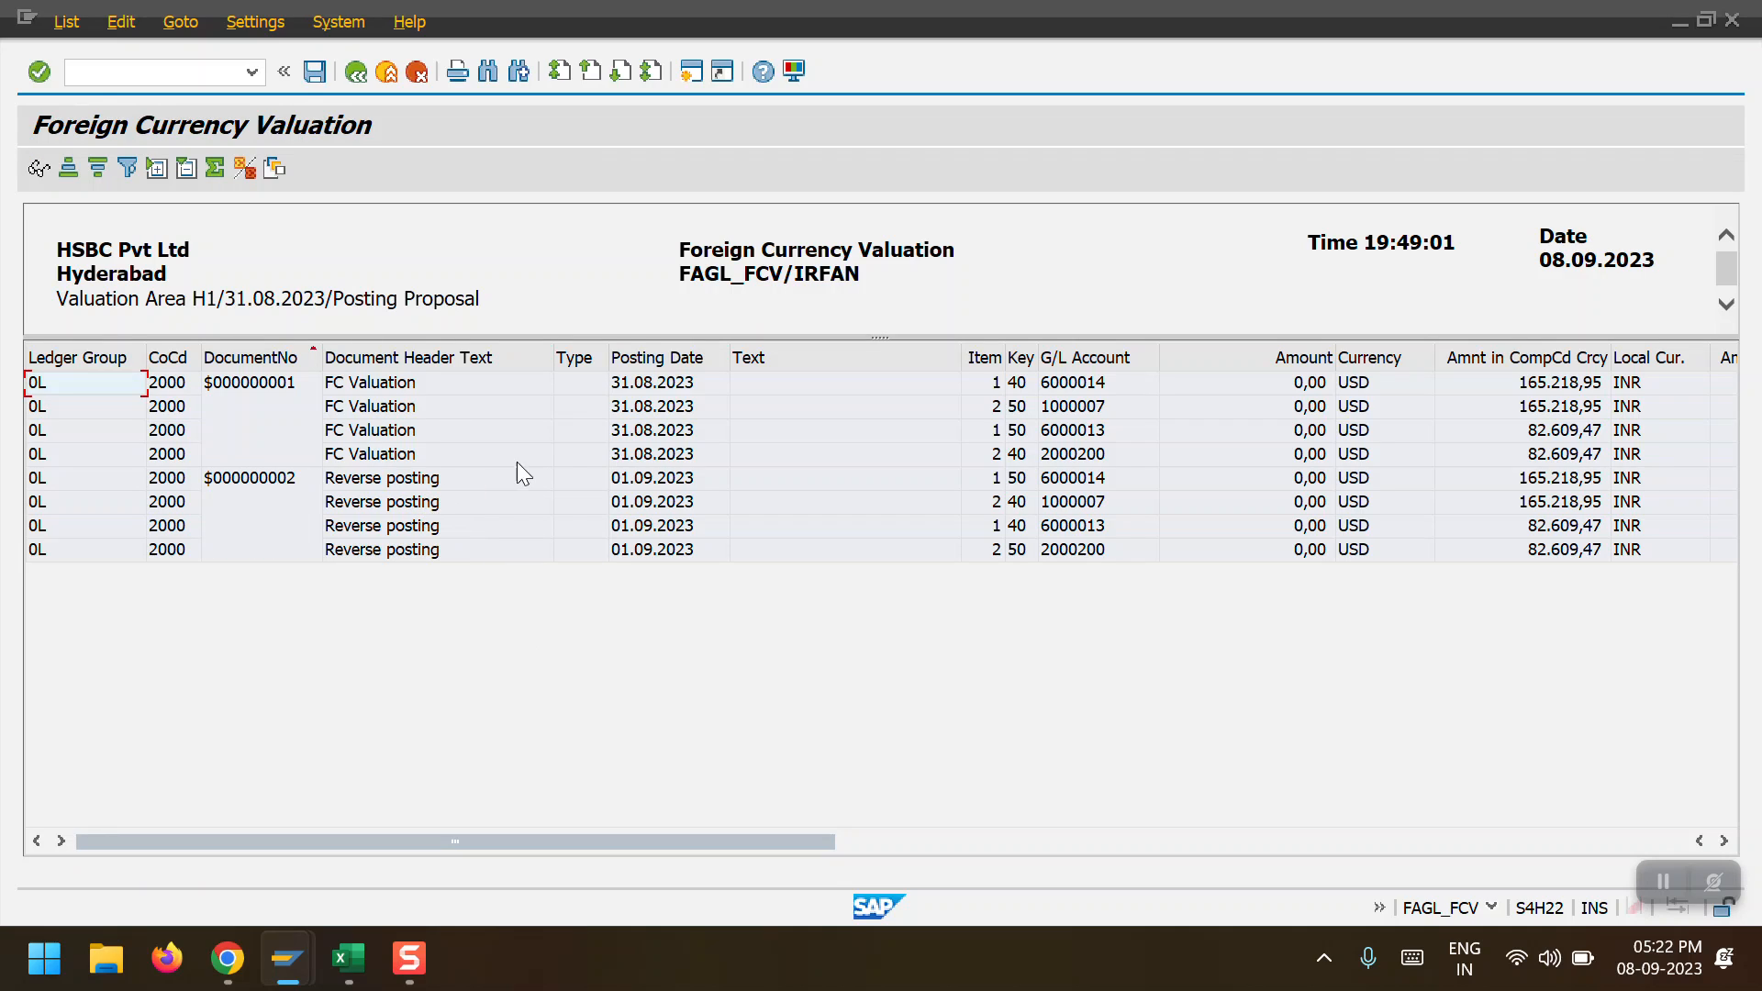
pyautogui.click(1106, 389)
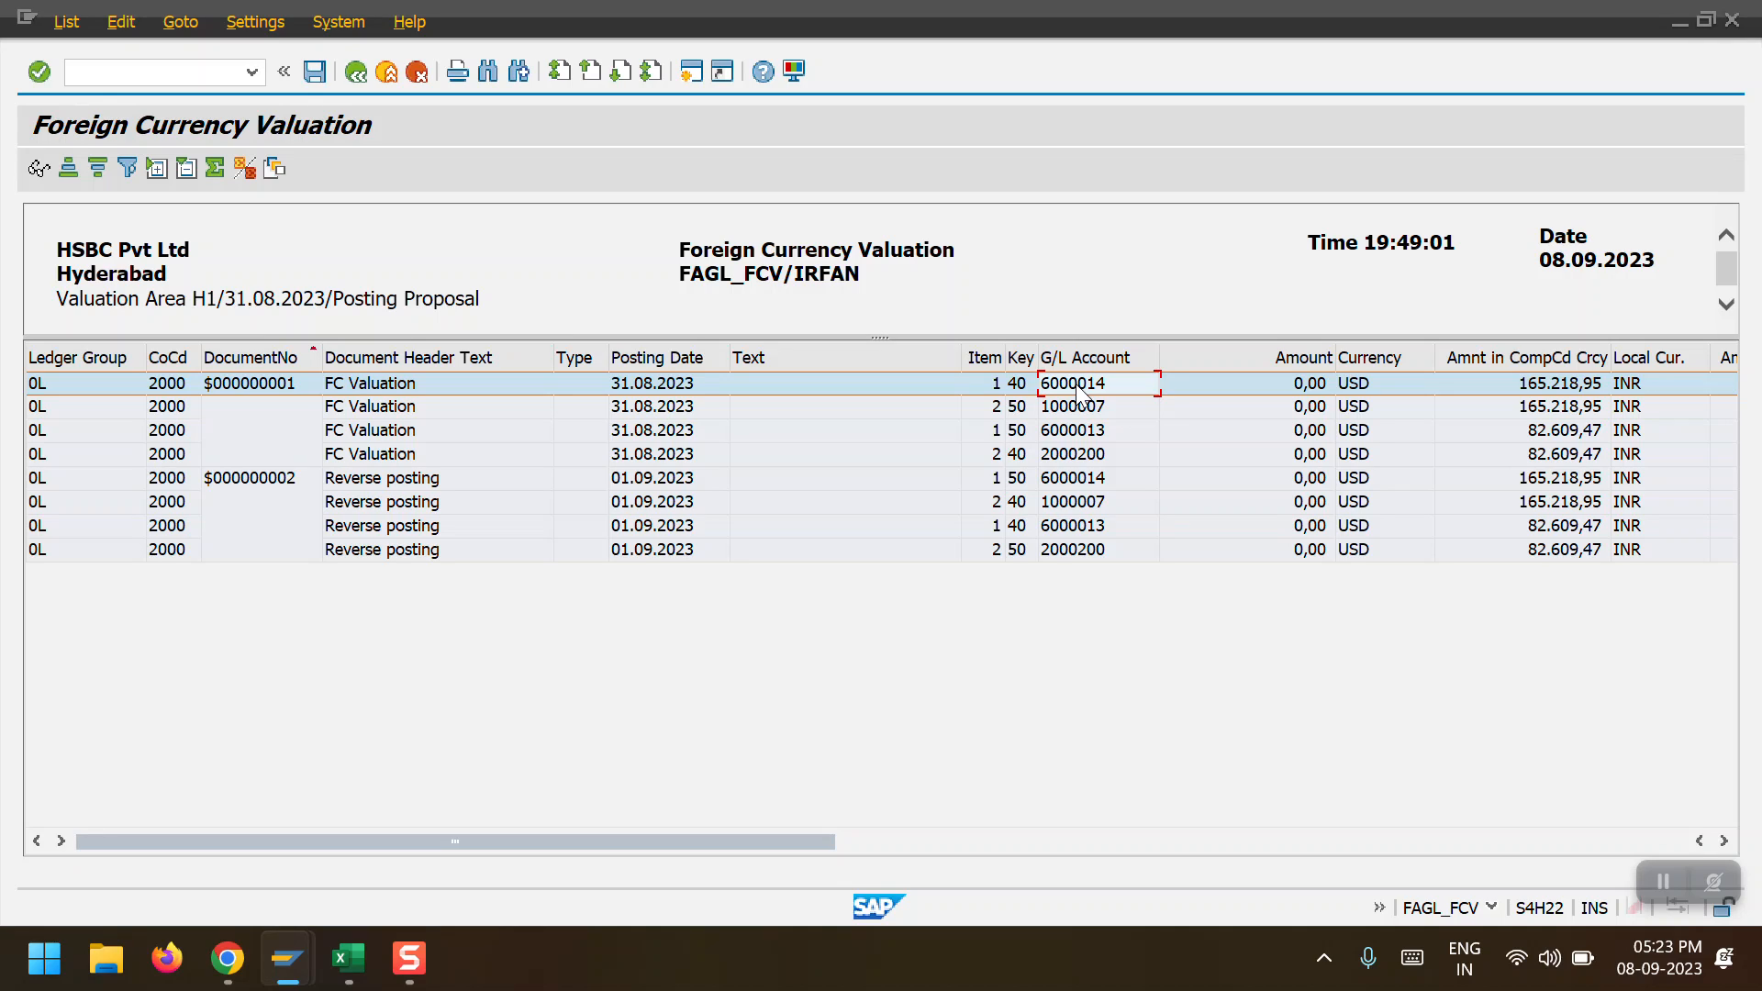
pyautogui.doubleClick(1076, 385)
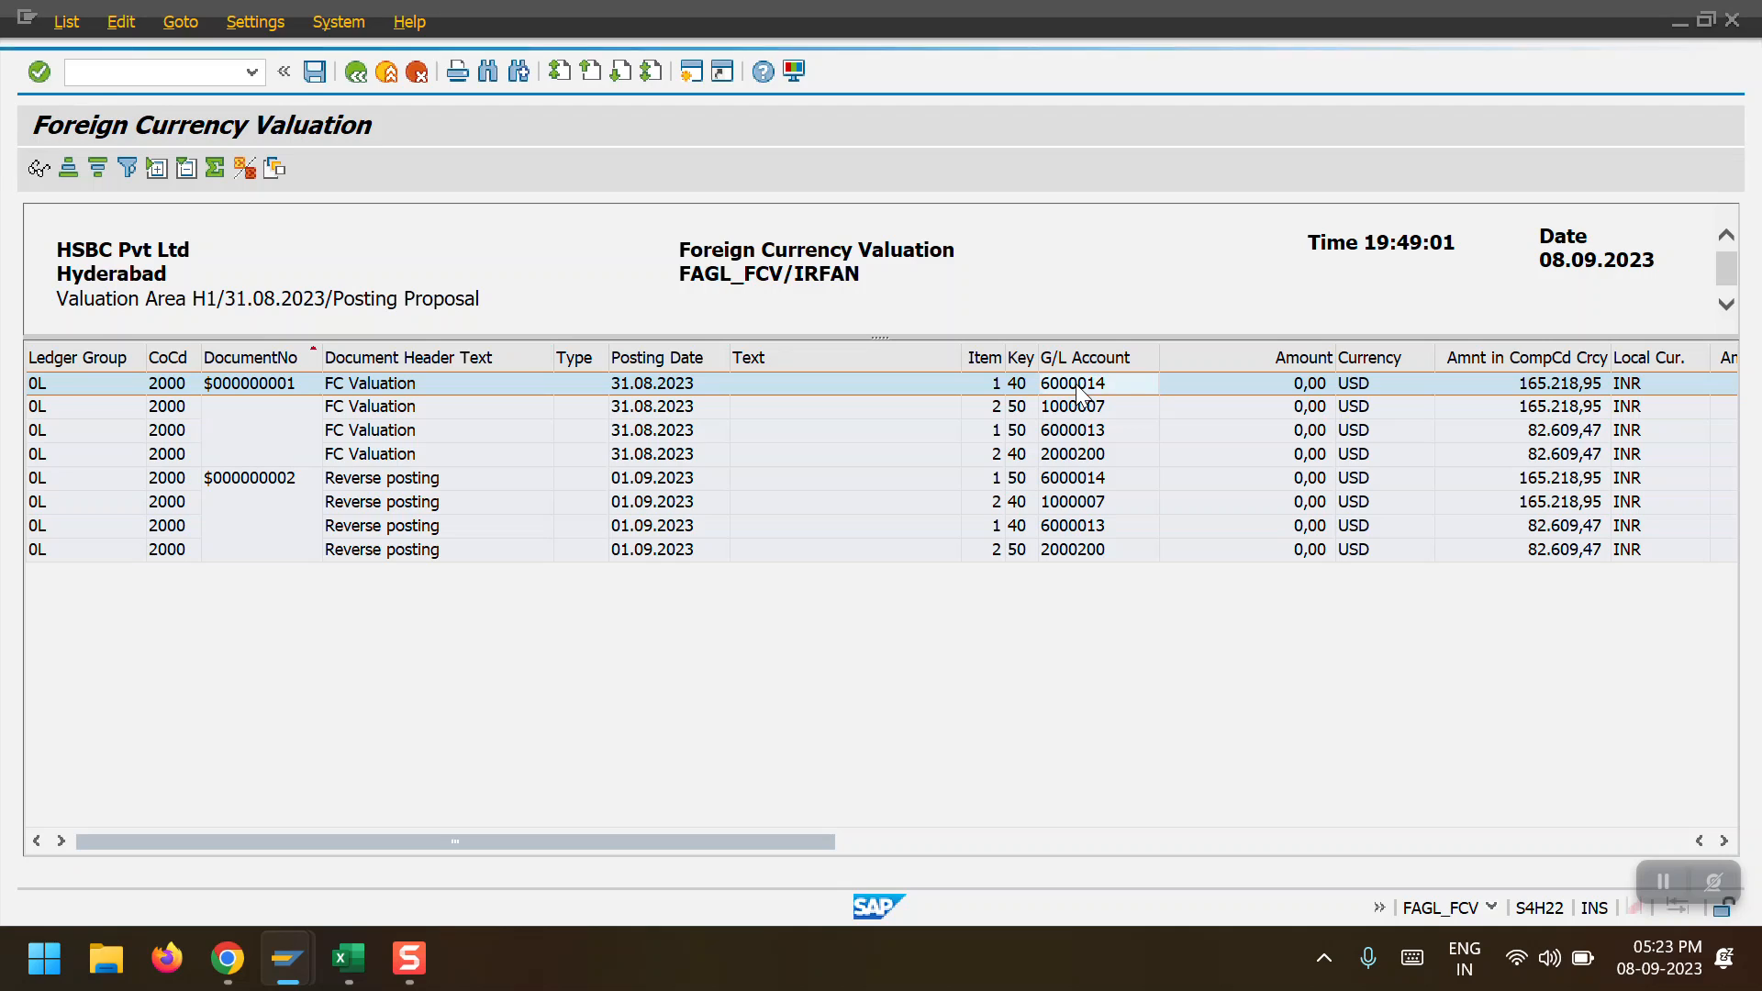
# Look at the default account assignments in transaction OKB9 and return to the valuation's posting proposal
pyautogui.hotkey('shift', 'F3')
pyautogui.write('OKB9')
pyautogui.press('Return')
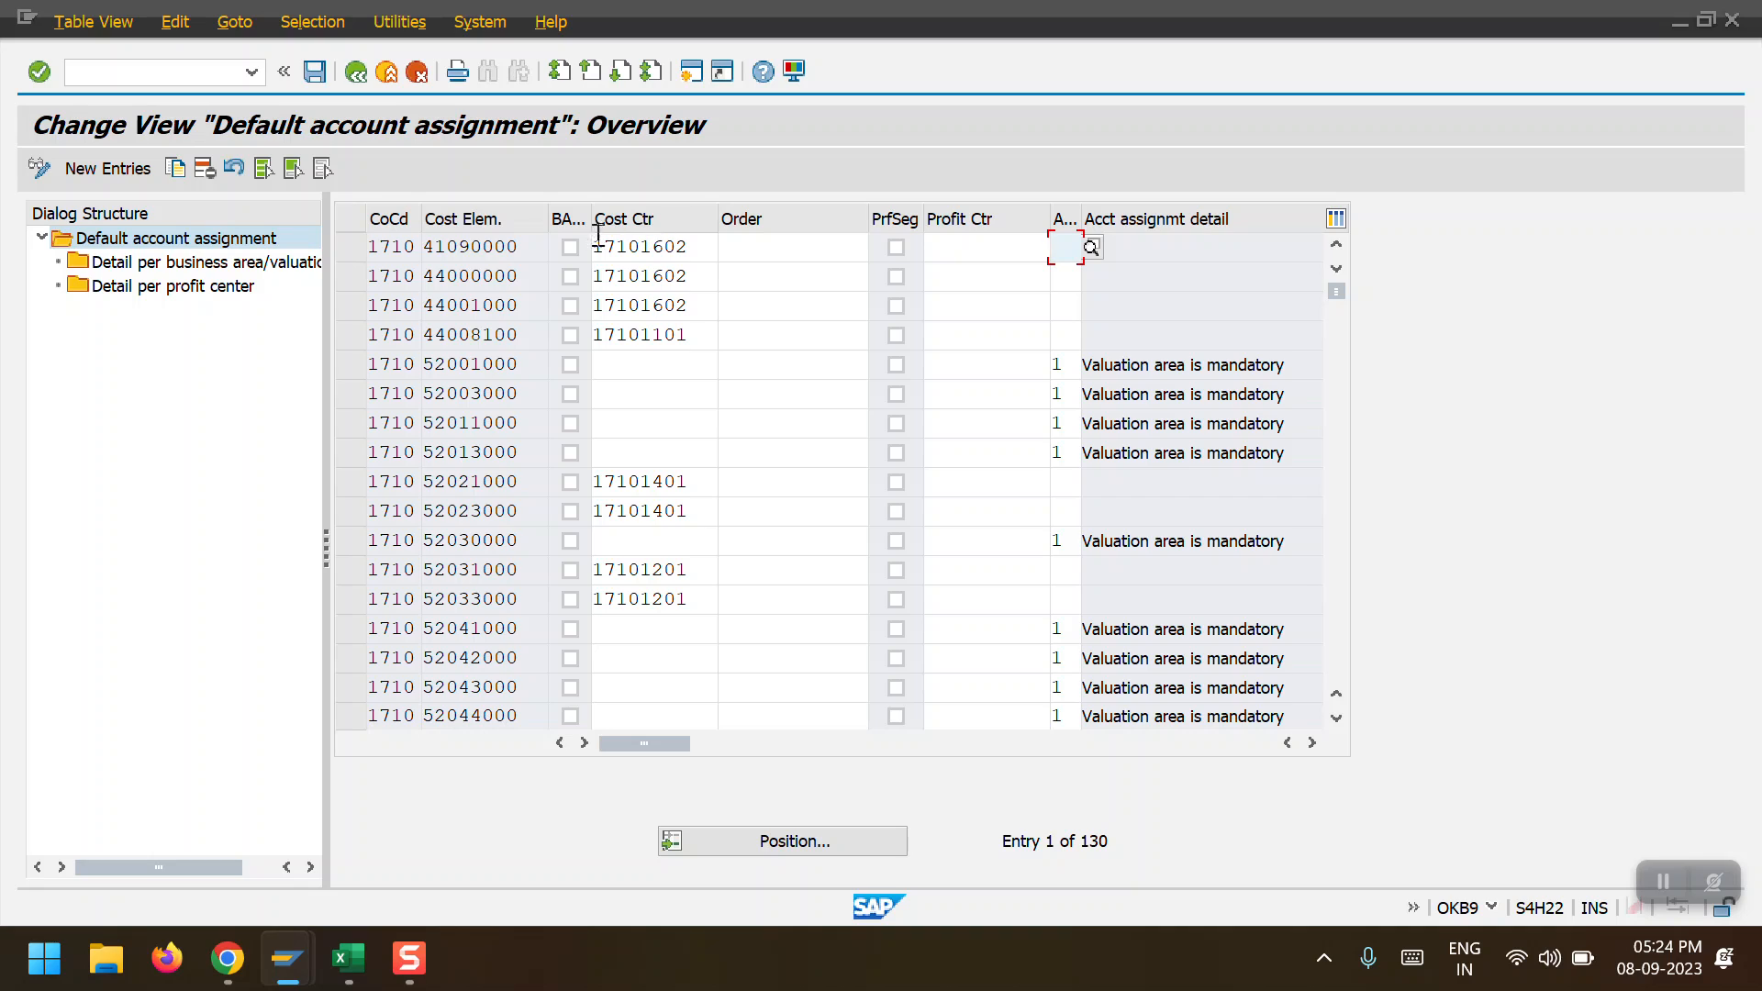
pyautogui.click(355, 73)
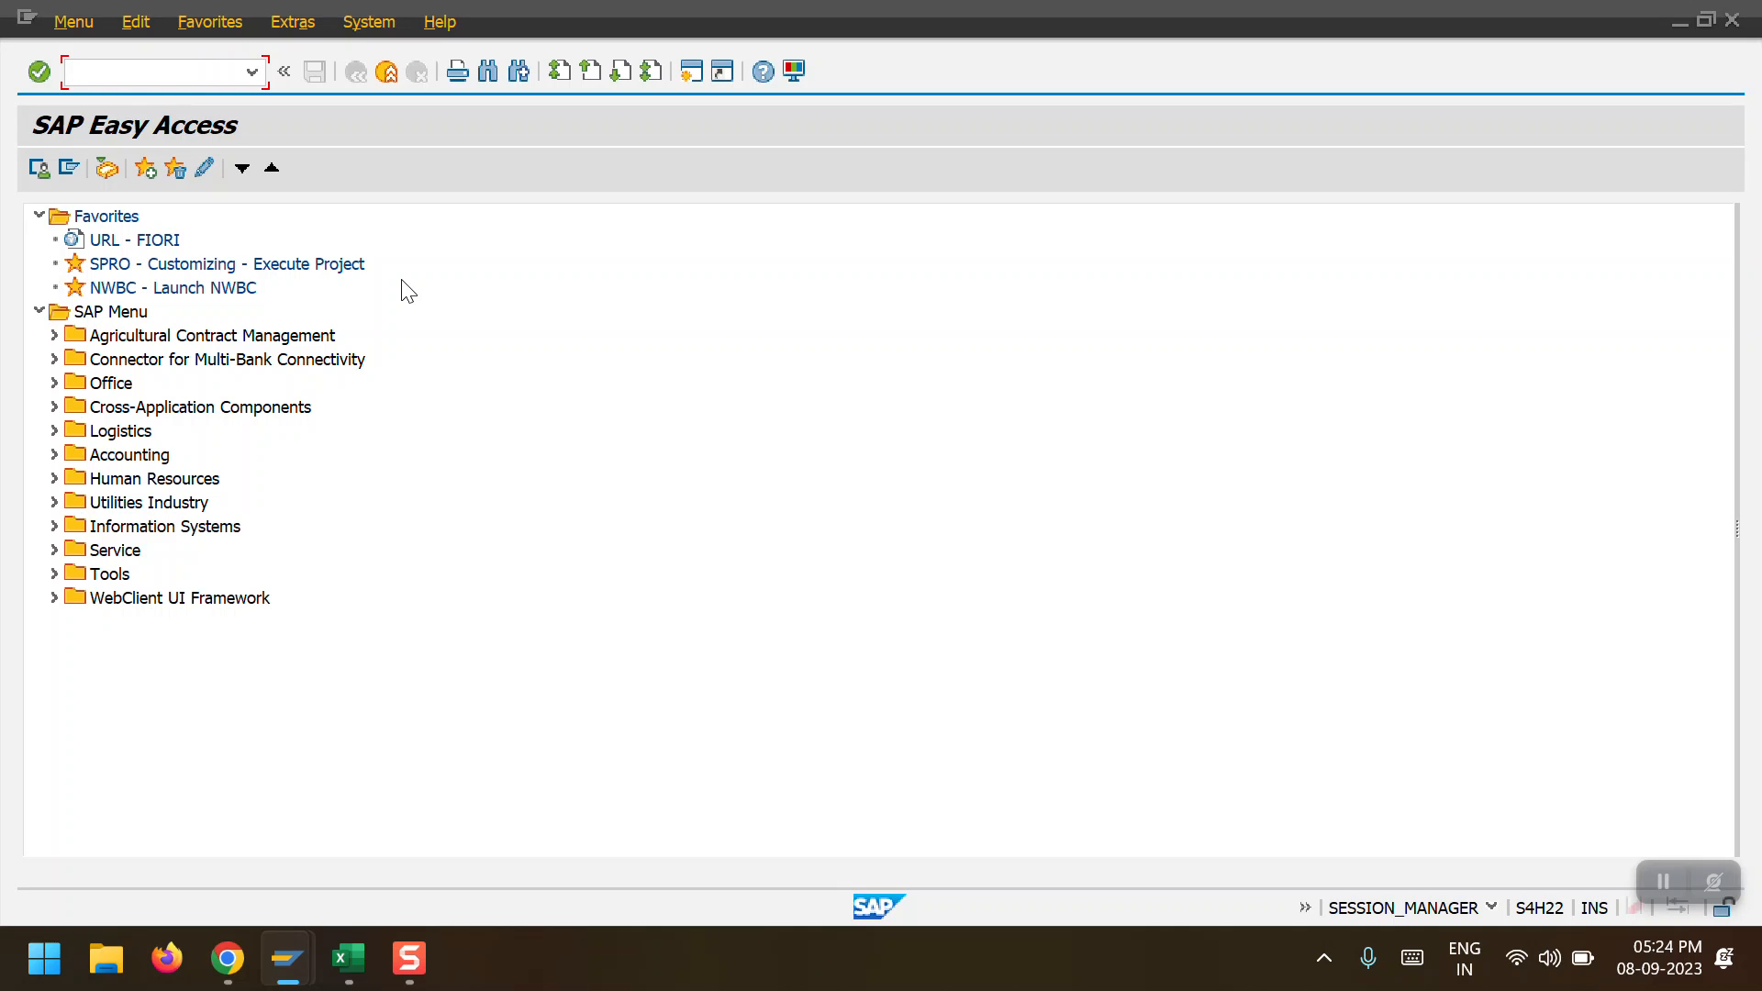
pyautogui.hotkey('alt', 'Tab')
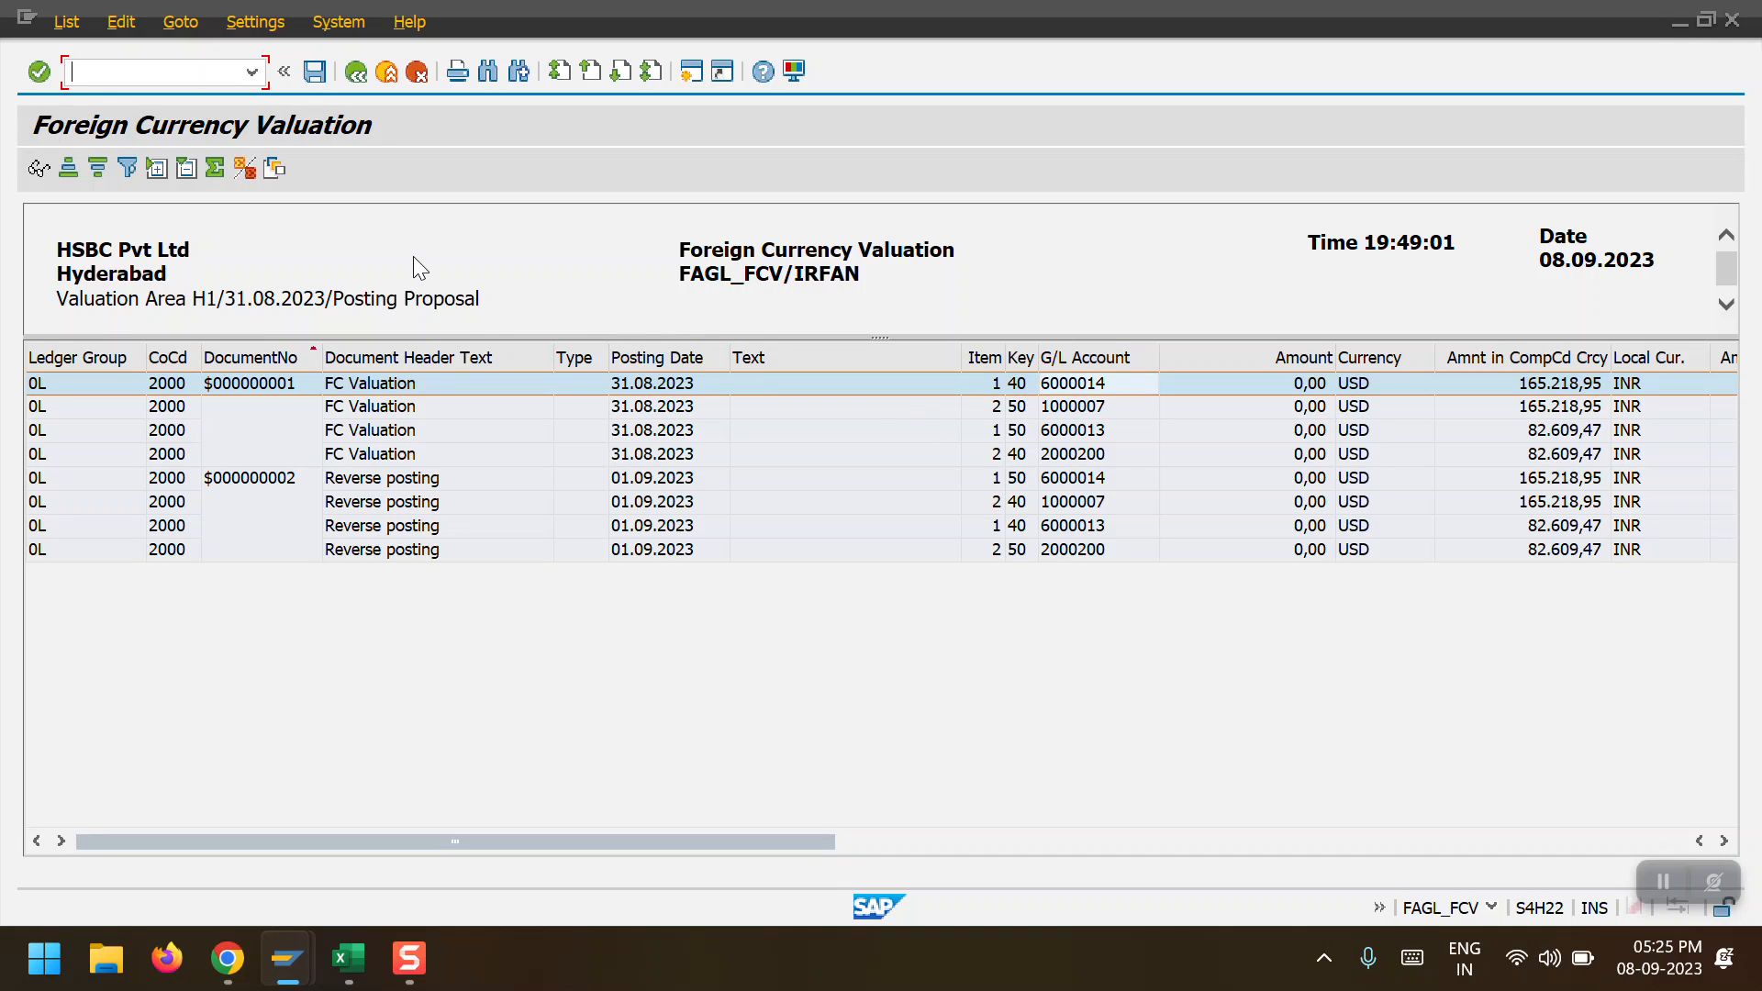
# Switch to a fresh SAP Easy Access session and start transaction FINS_FCT_GL_BAL_VAL
pyautogui.press('F3')
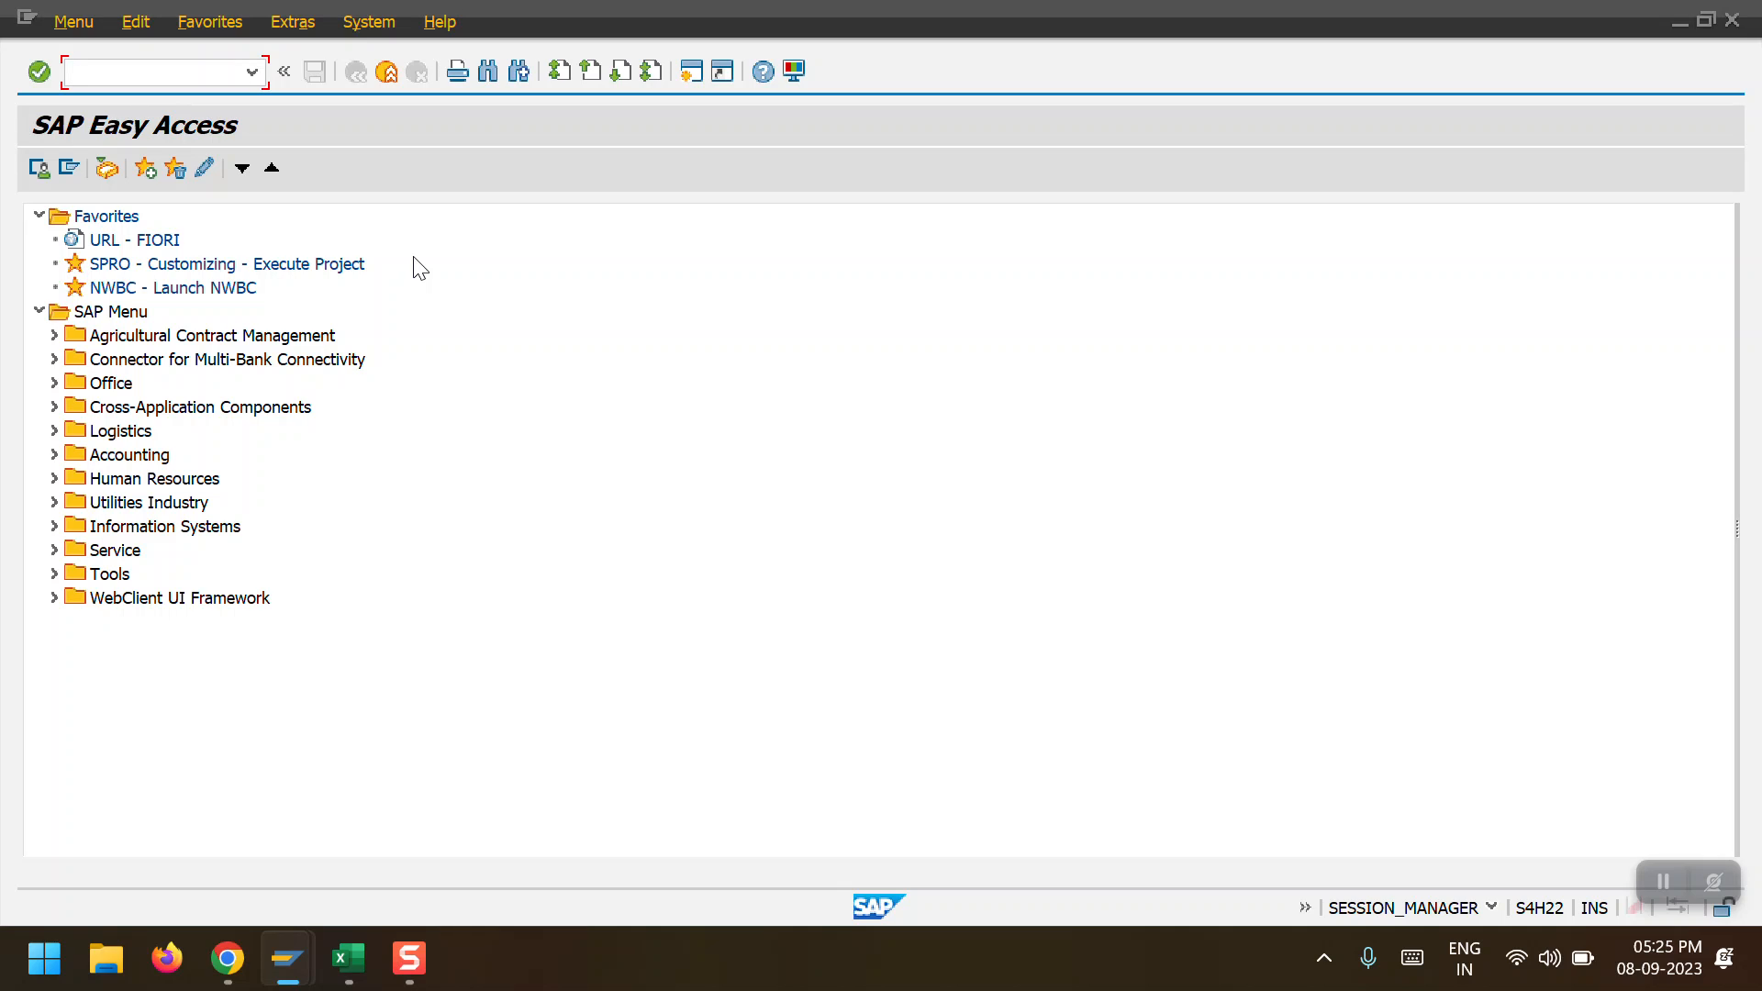
pyautogui.write('FIN')
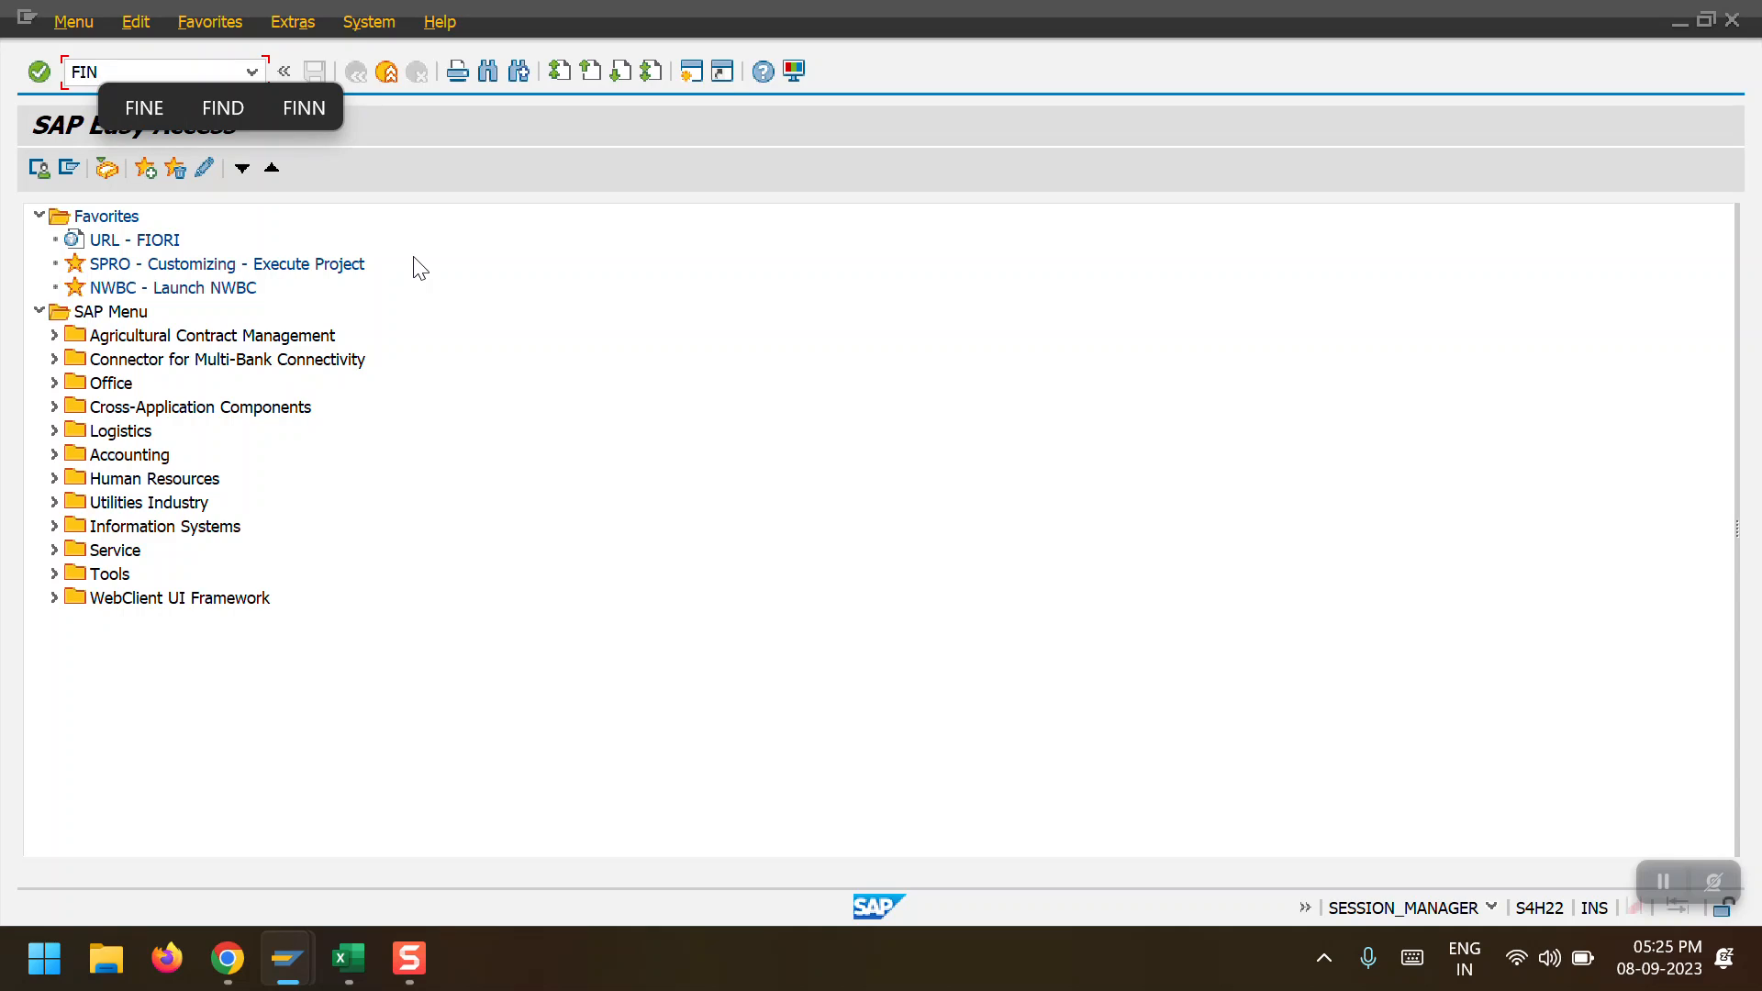
pyautogui.write('S')
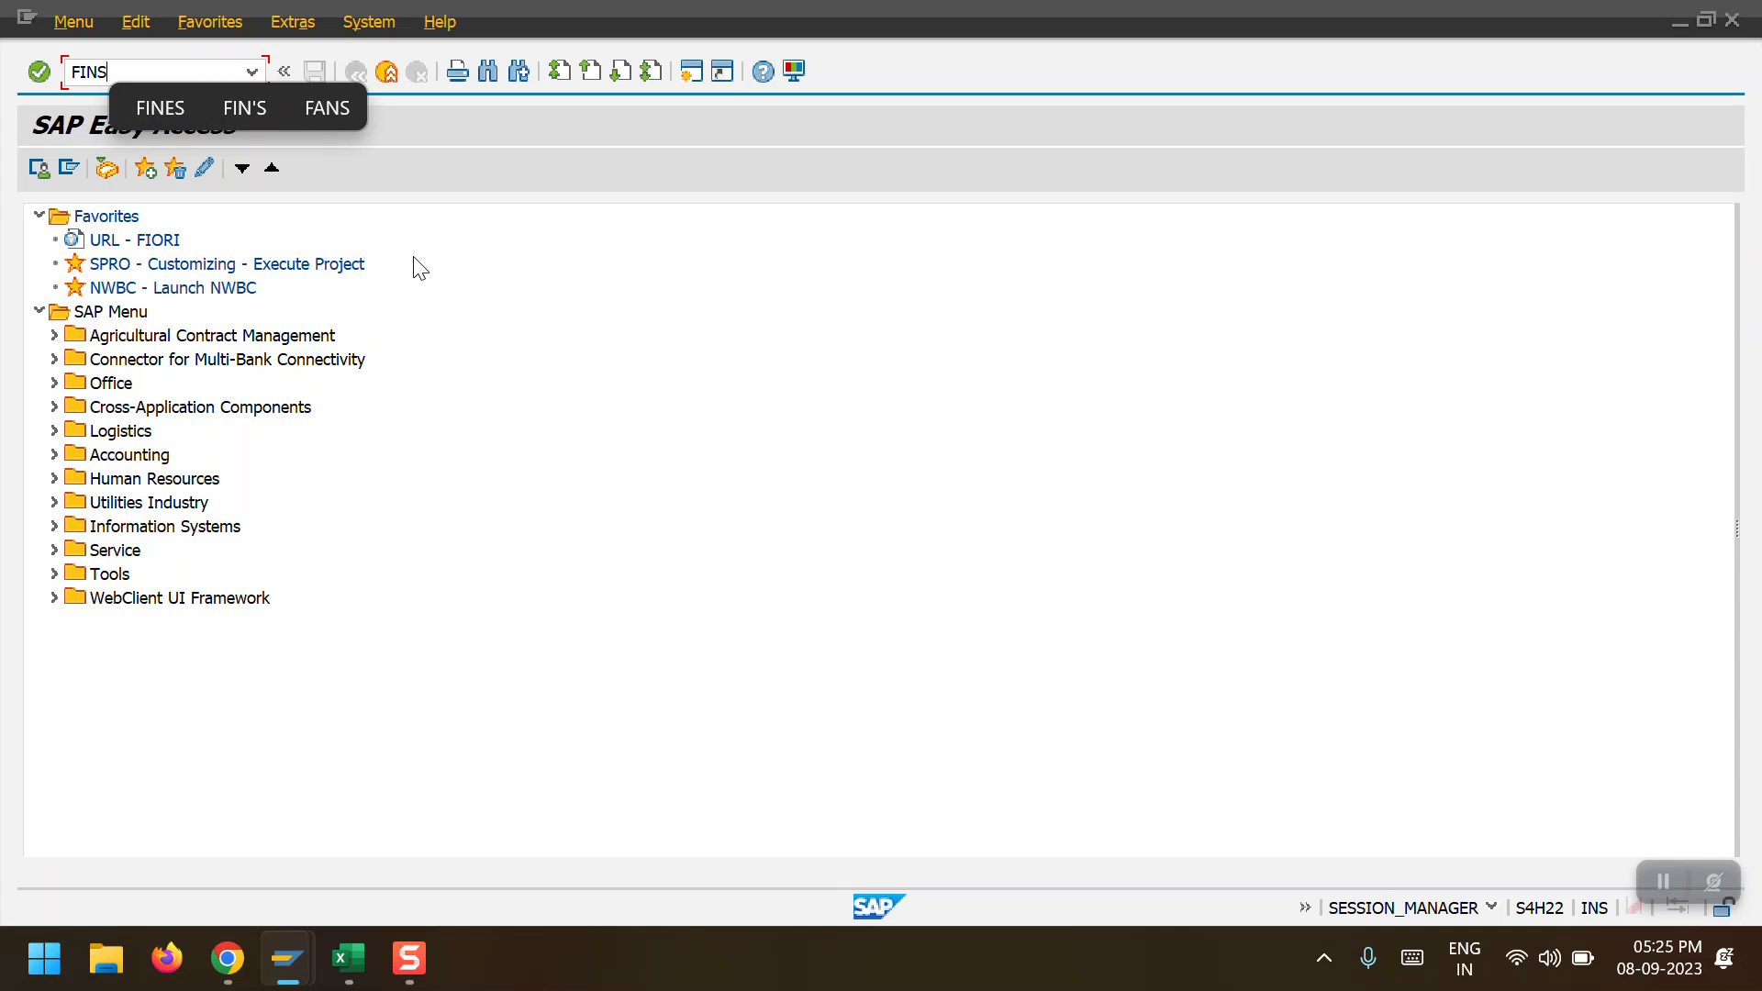
pyautogui.write('_')
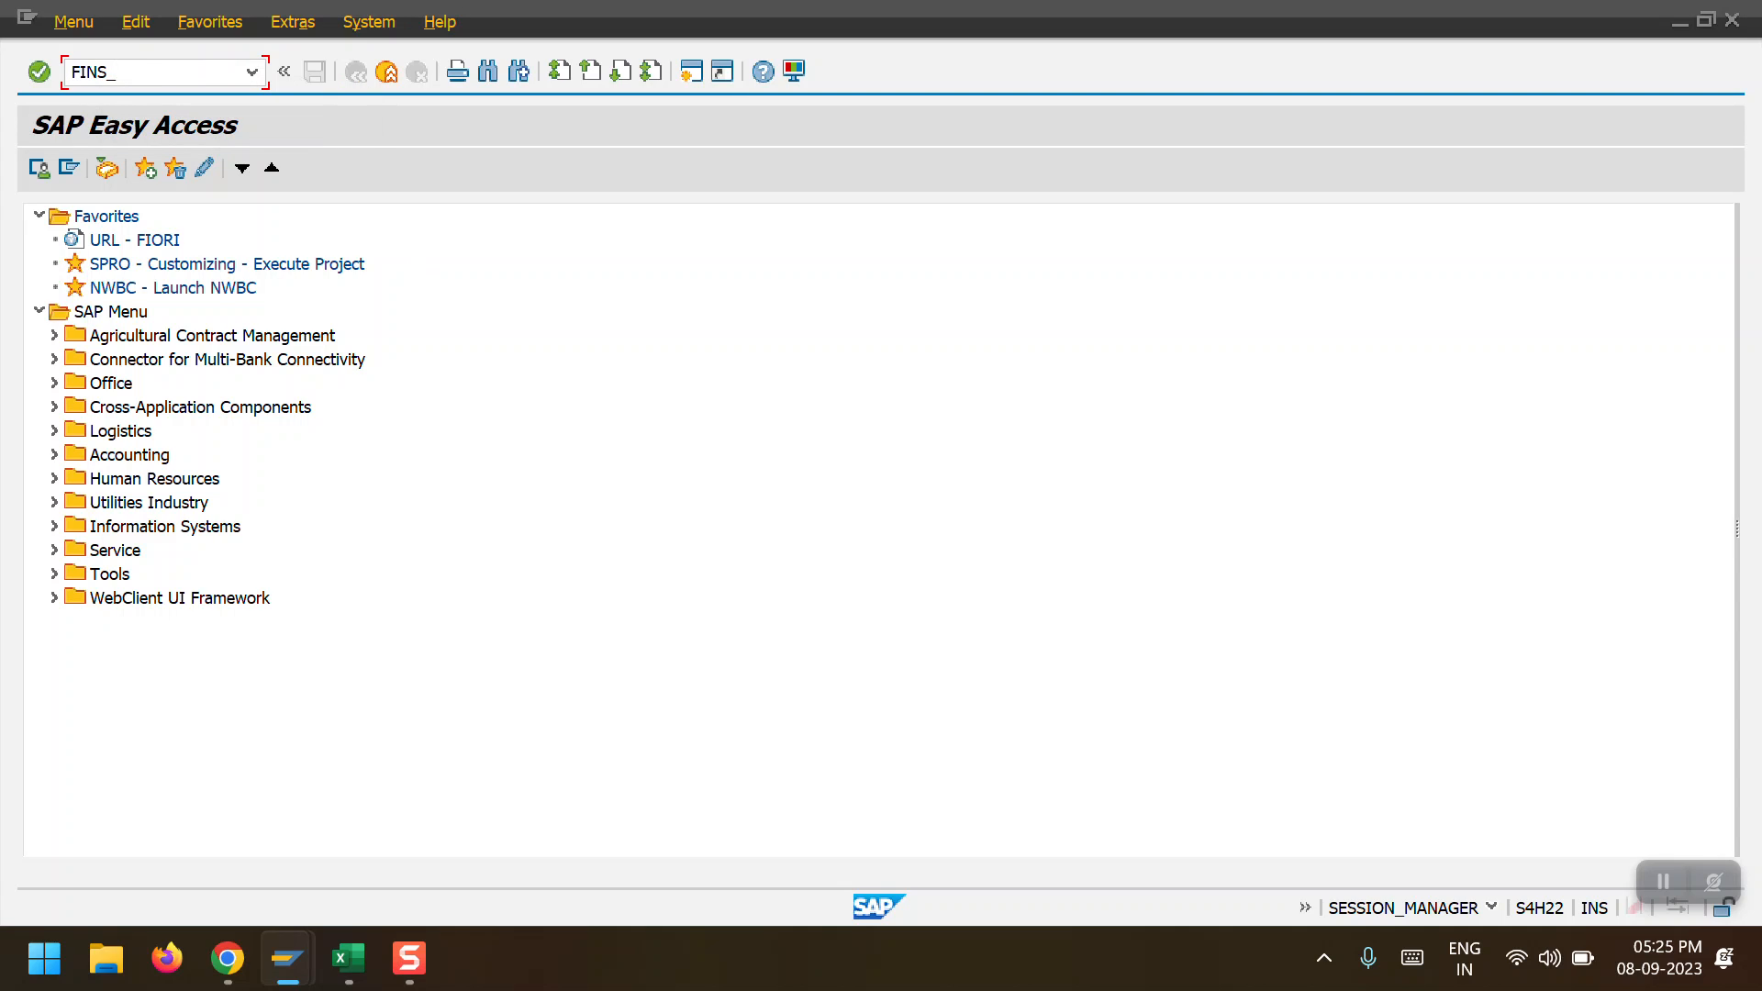
pyautogui.write('FCT')
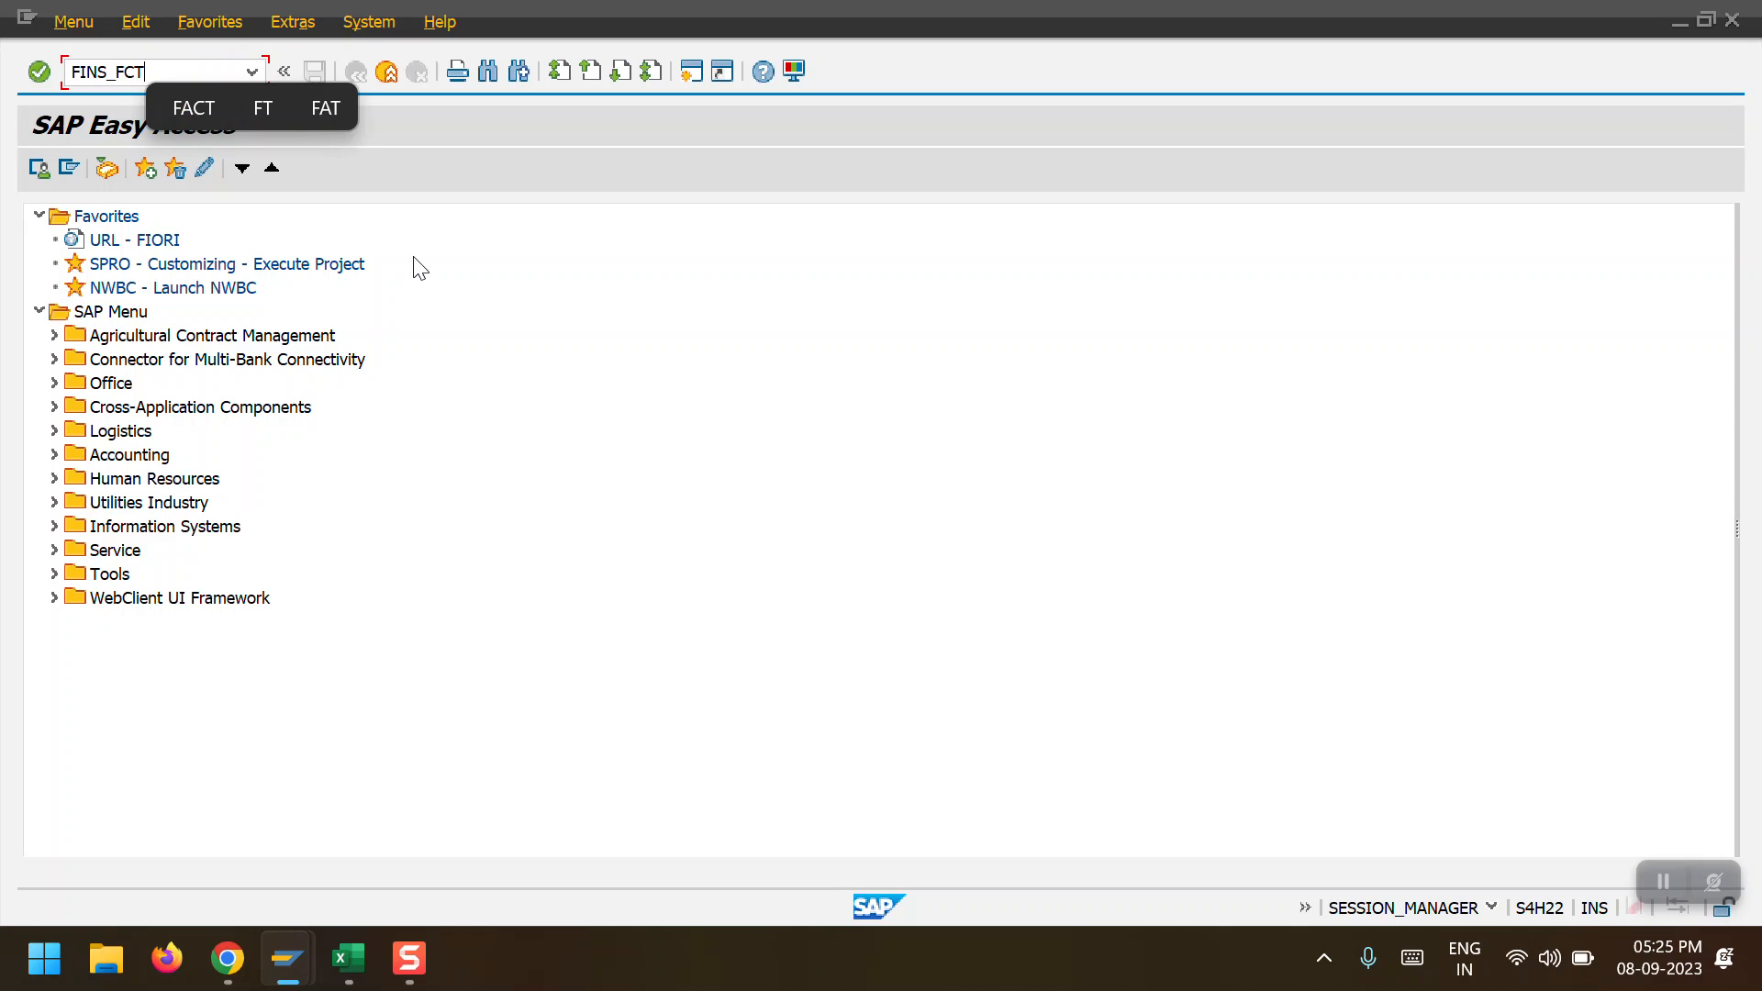
pyautogui.write('-')
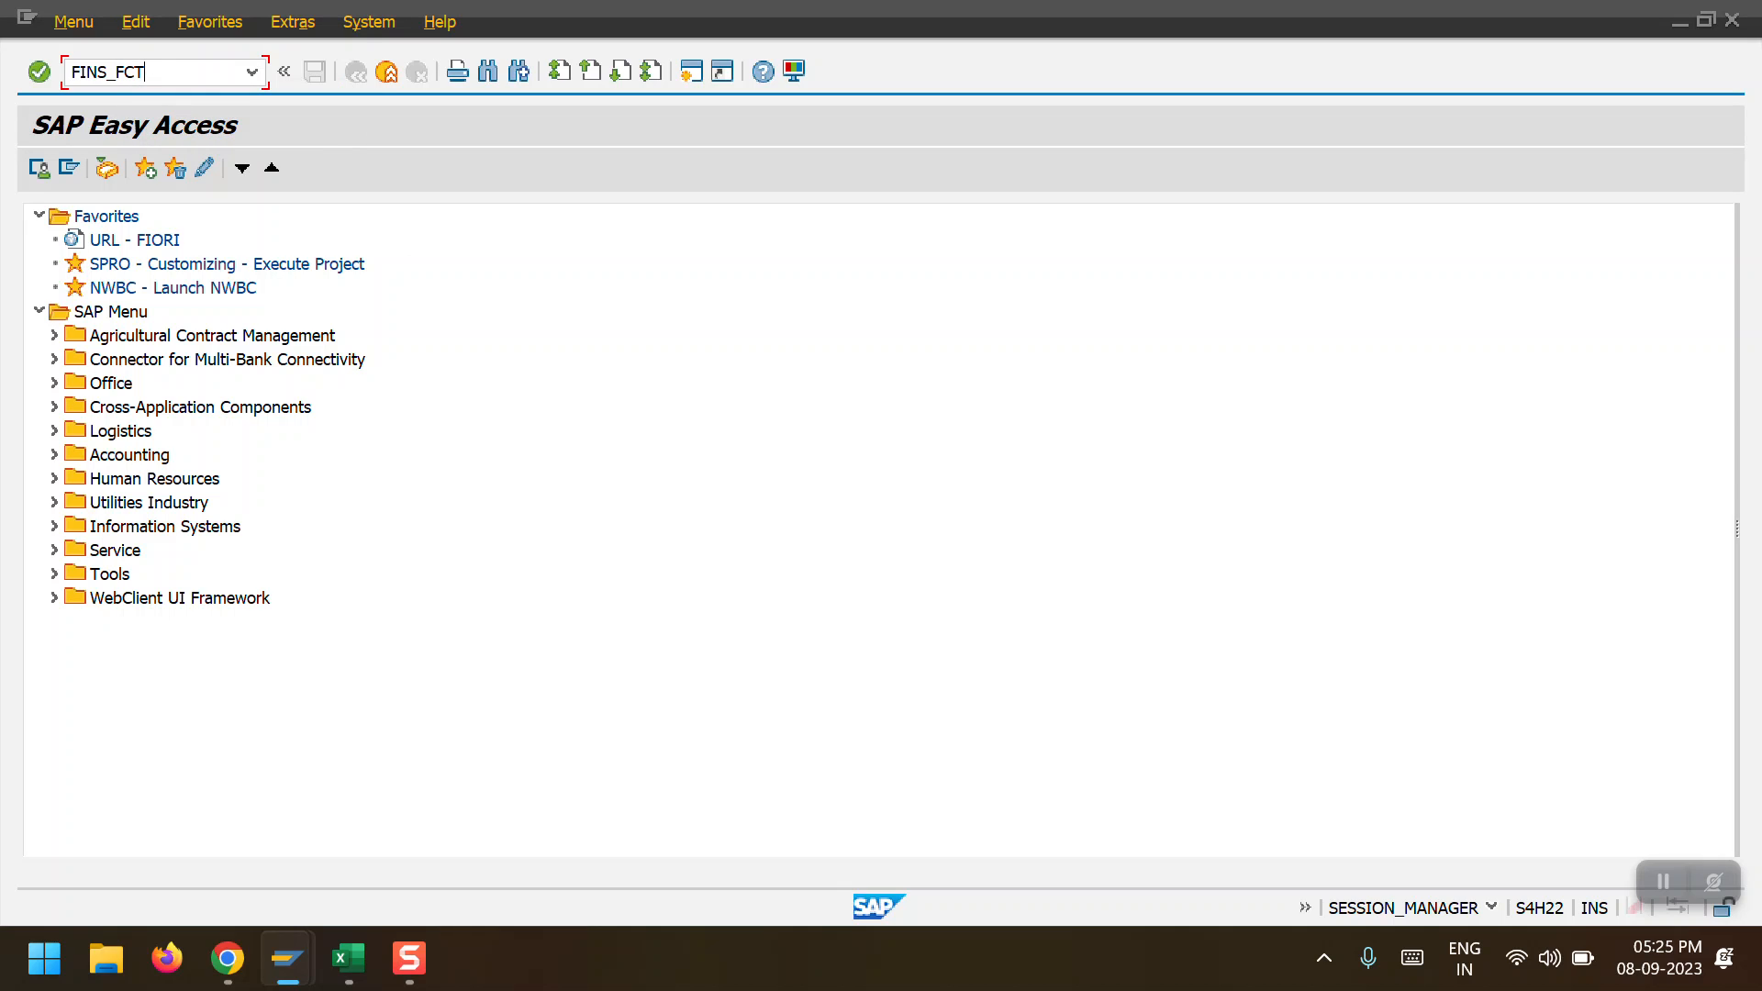
pyautogui.write('GL_BAL')
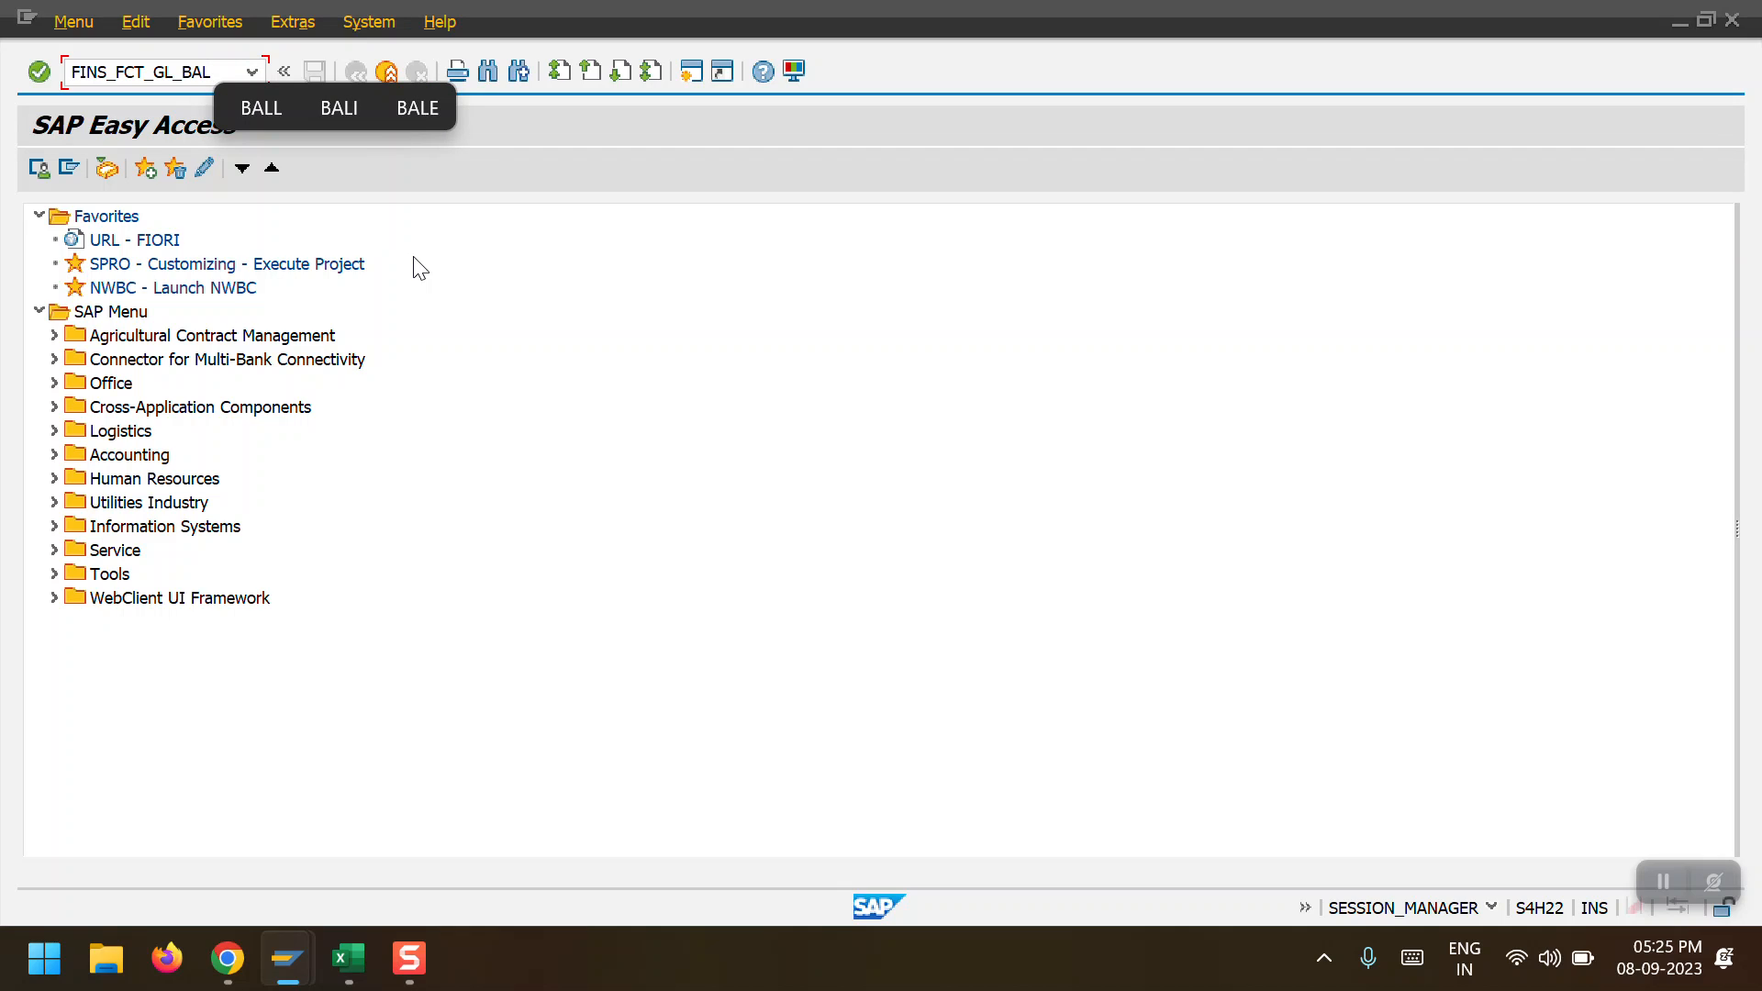
pyautogui.write('_')
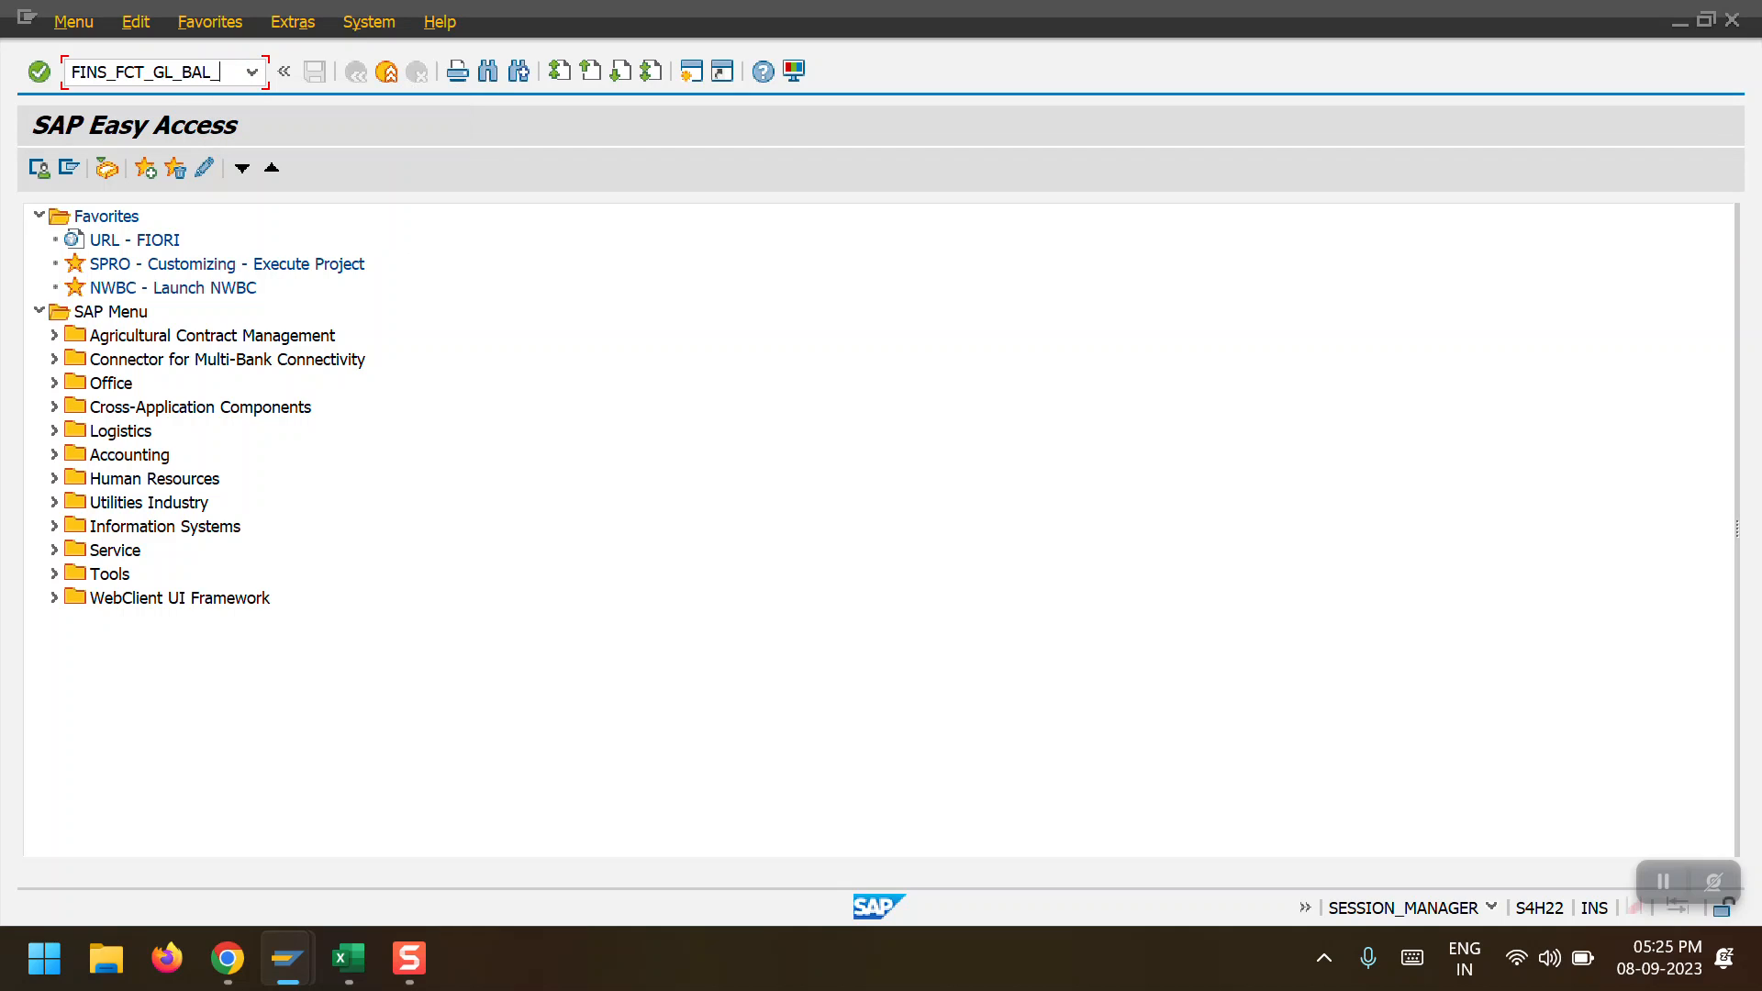
pyautogui.write('VAL')
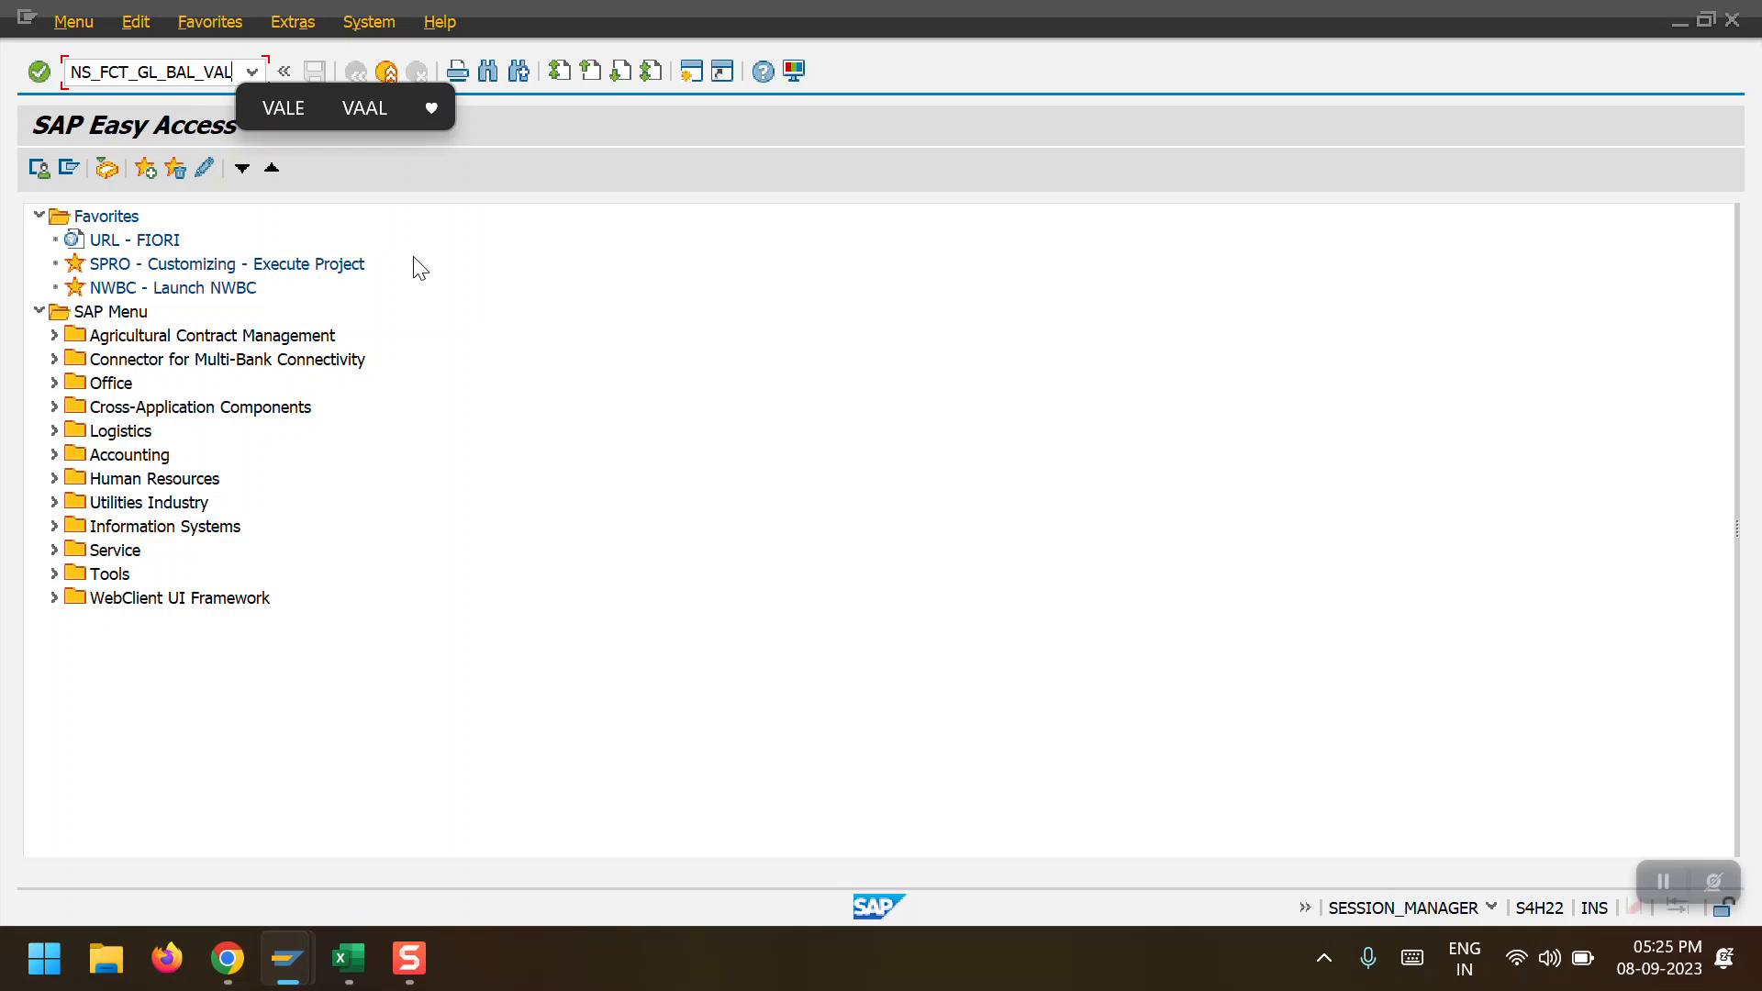
pyautogui.press('Return')
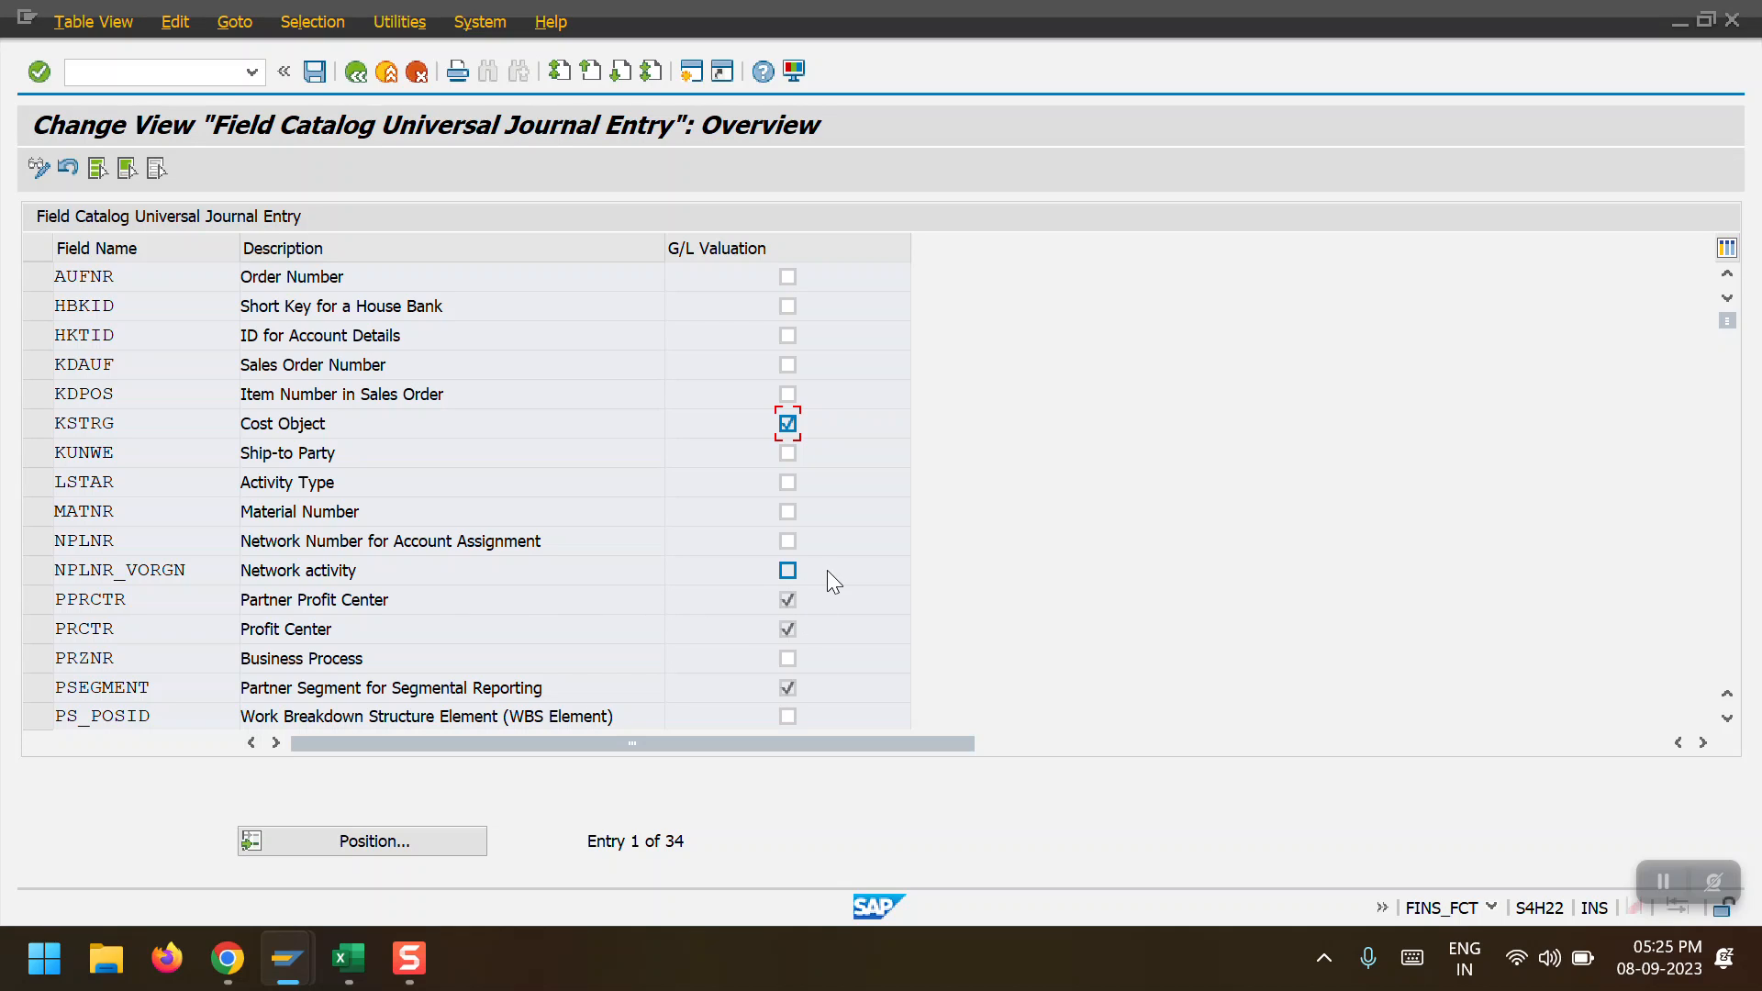
# Activate G/L Valuation for the Cost Center field RCNTR, save it under customizing request H22K900226, and leave the field catalog
pyautogui.scroll(-5, 828, 571)
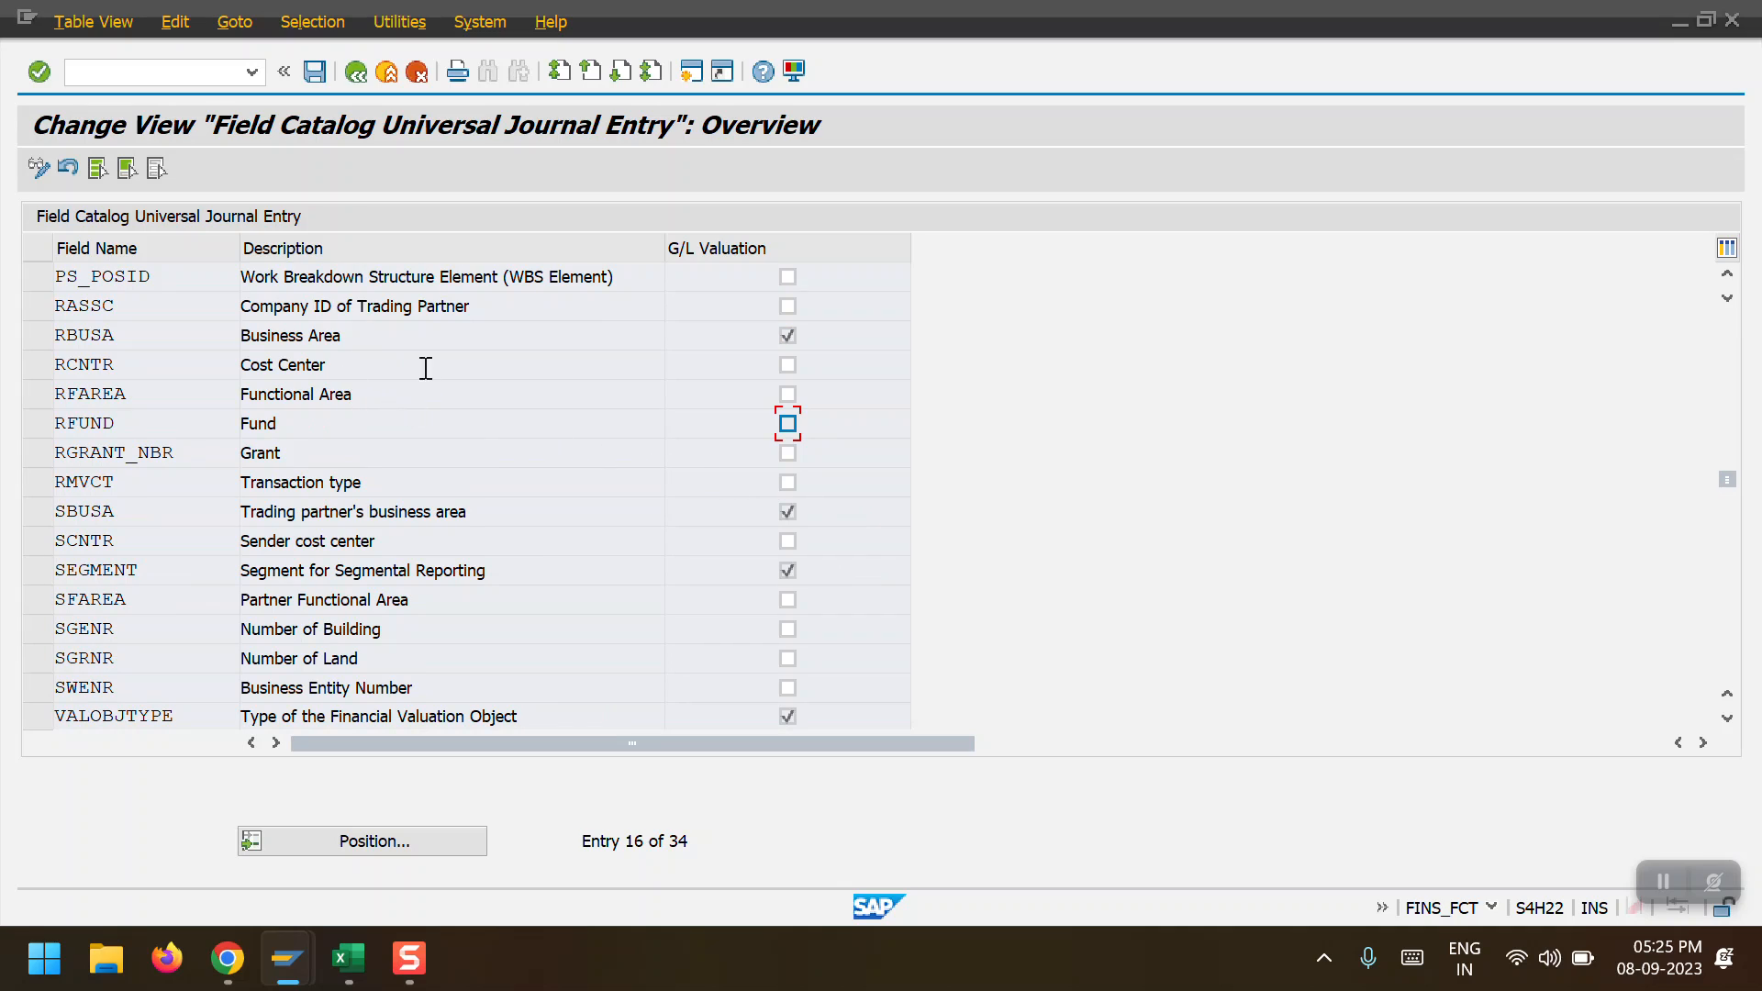
pyautogui.click(788, 364)
pyautogui.click(315, 72)
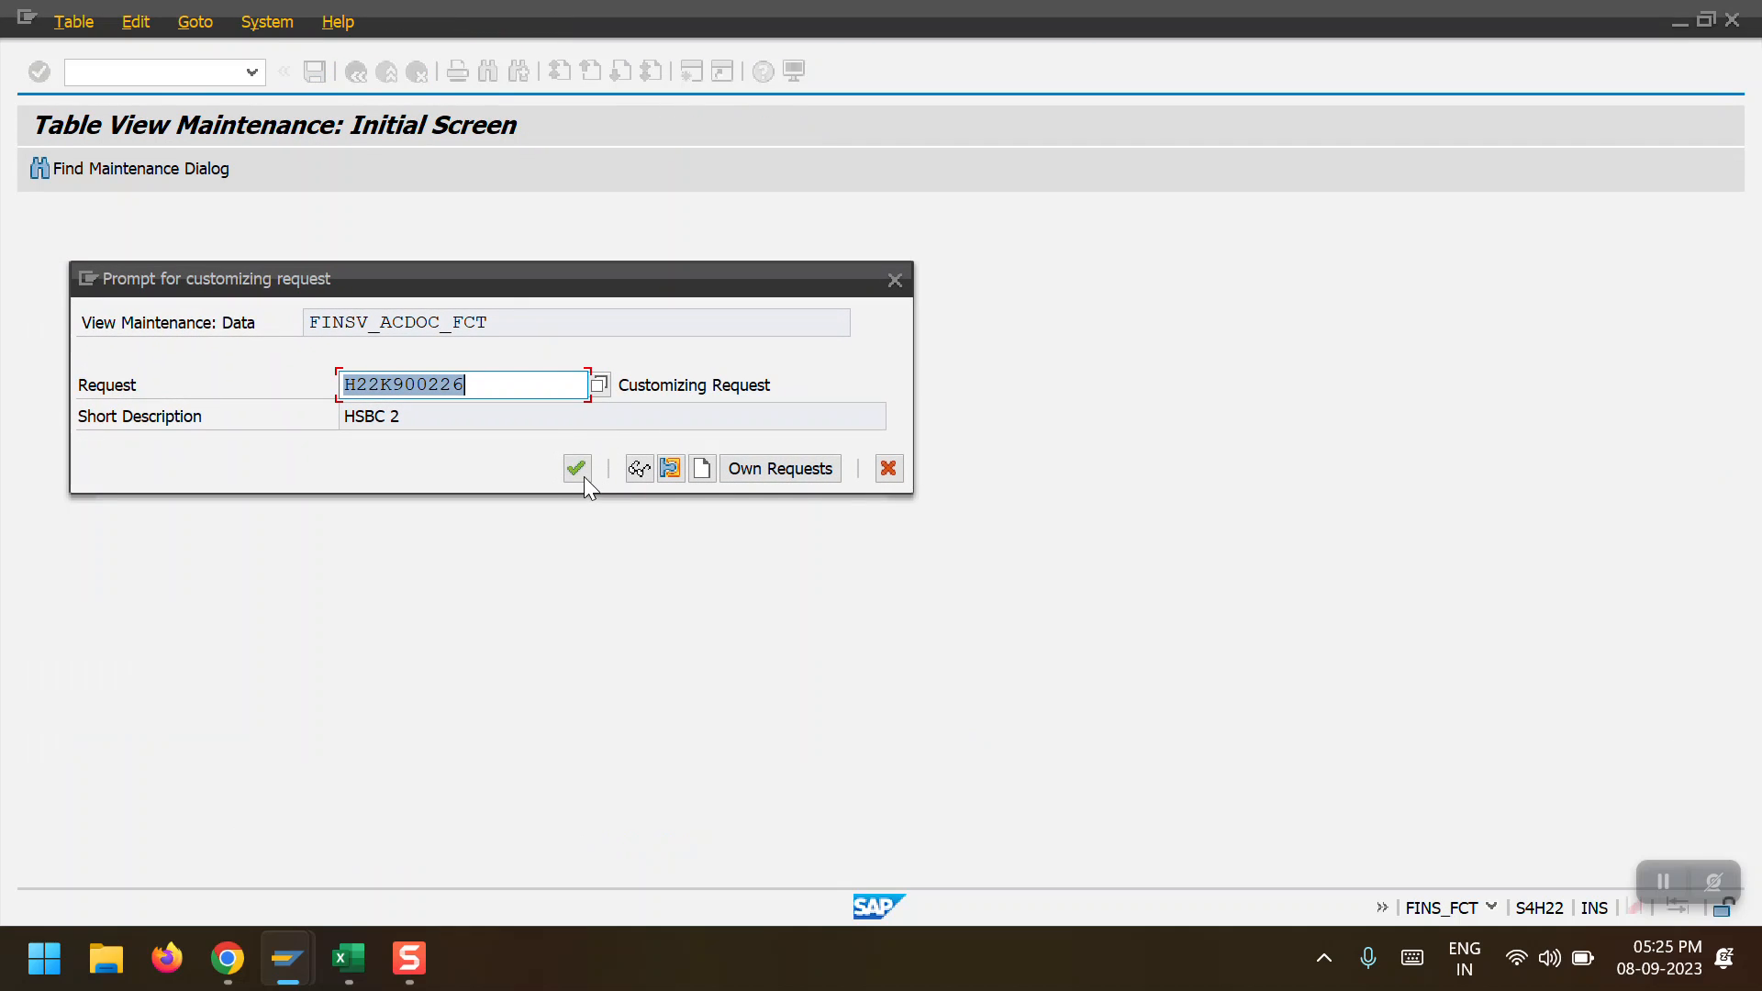
pyautogui.click(576, 470)
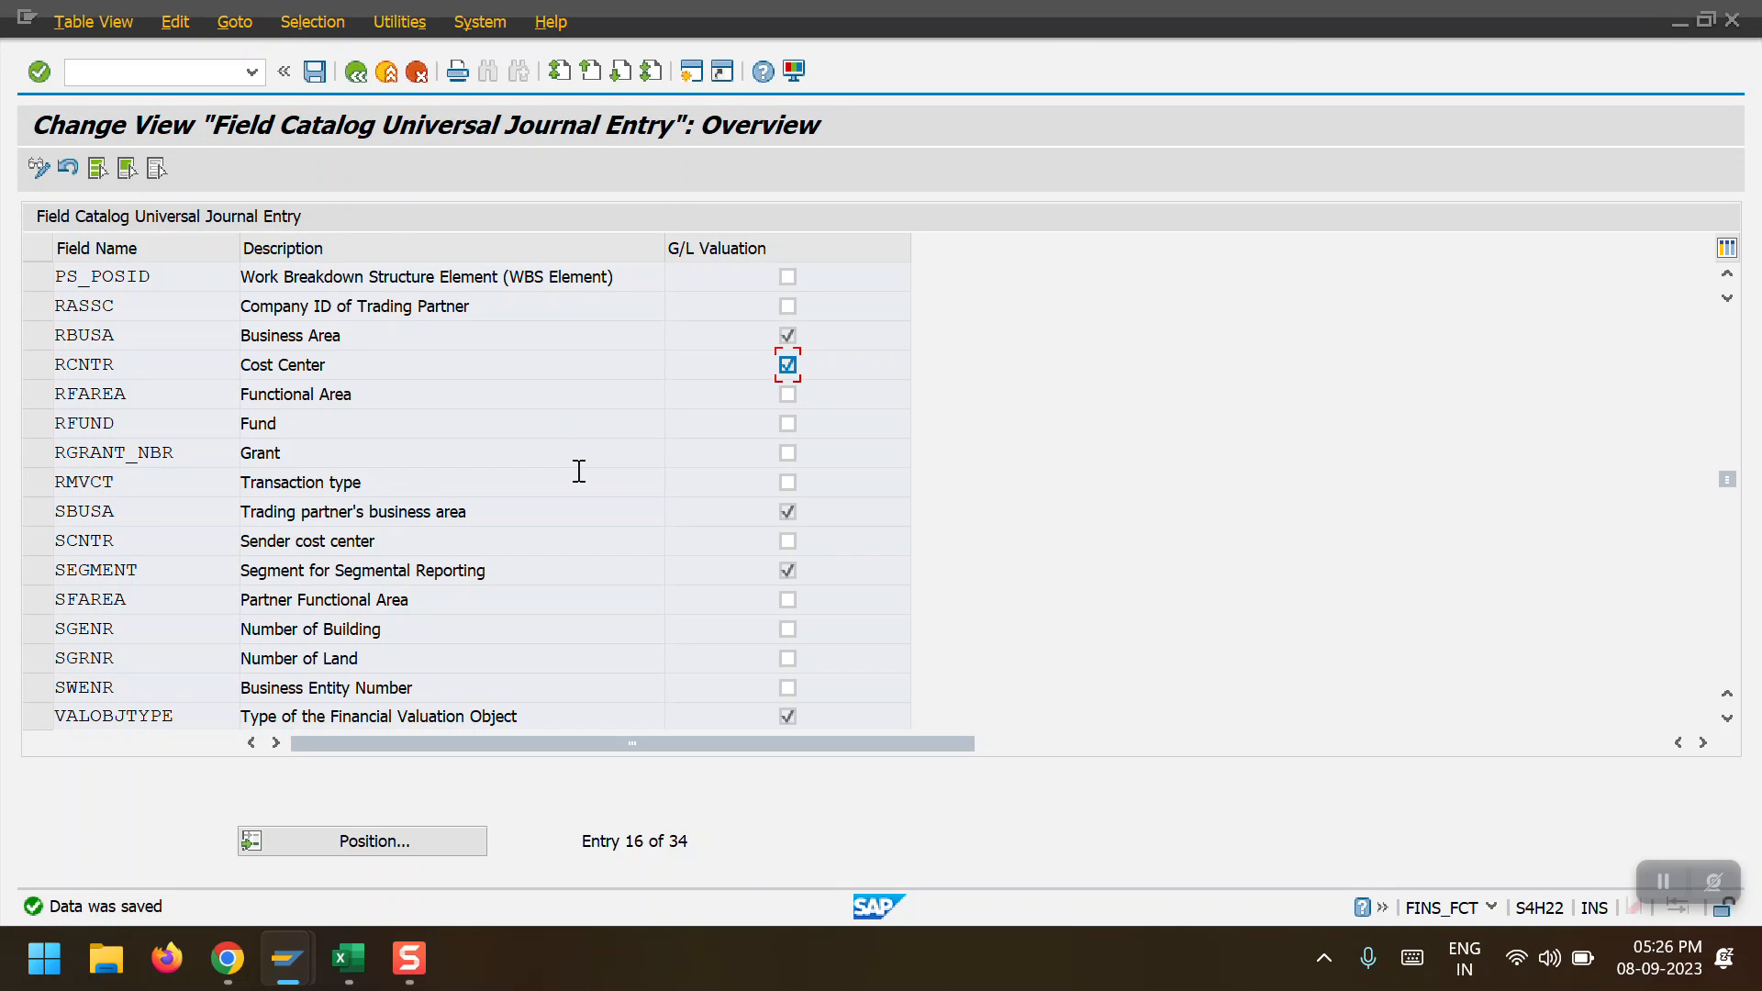
pyautogui.click(356, 72)
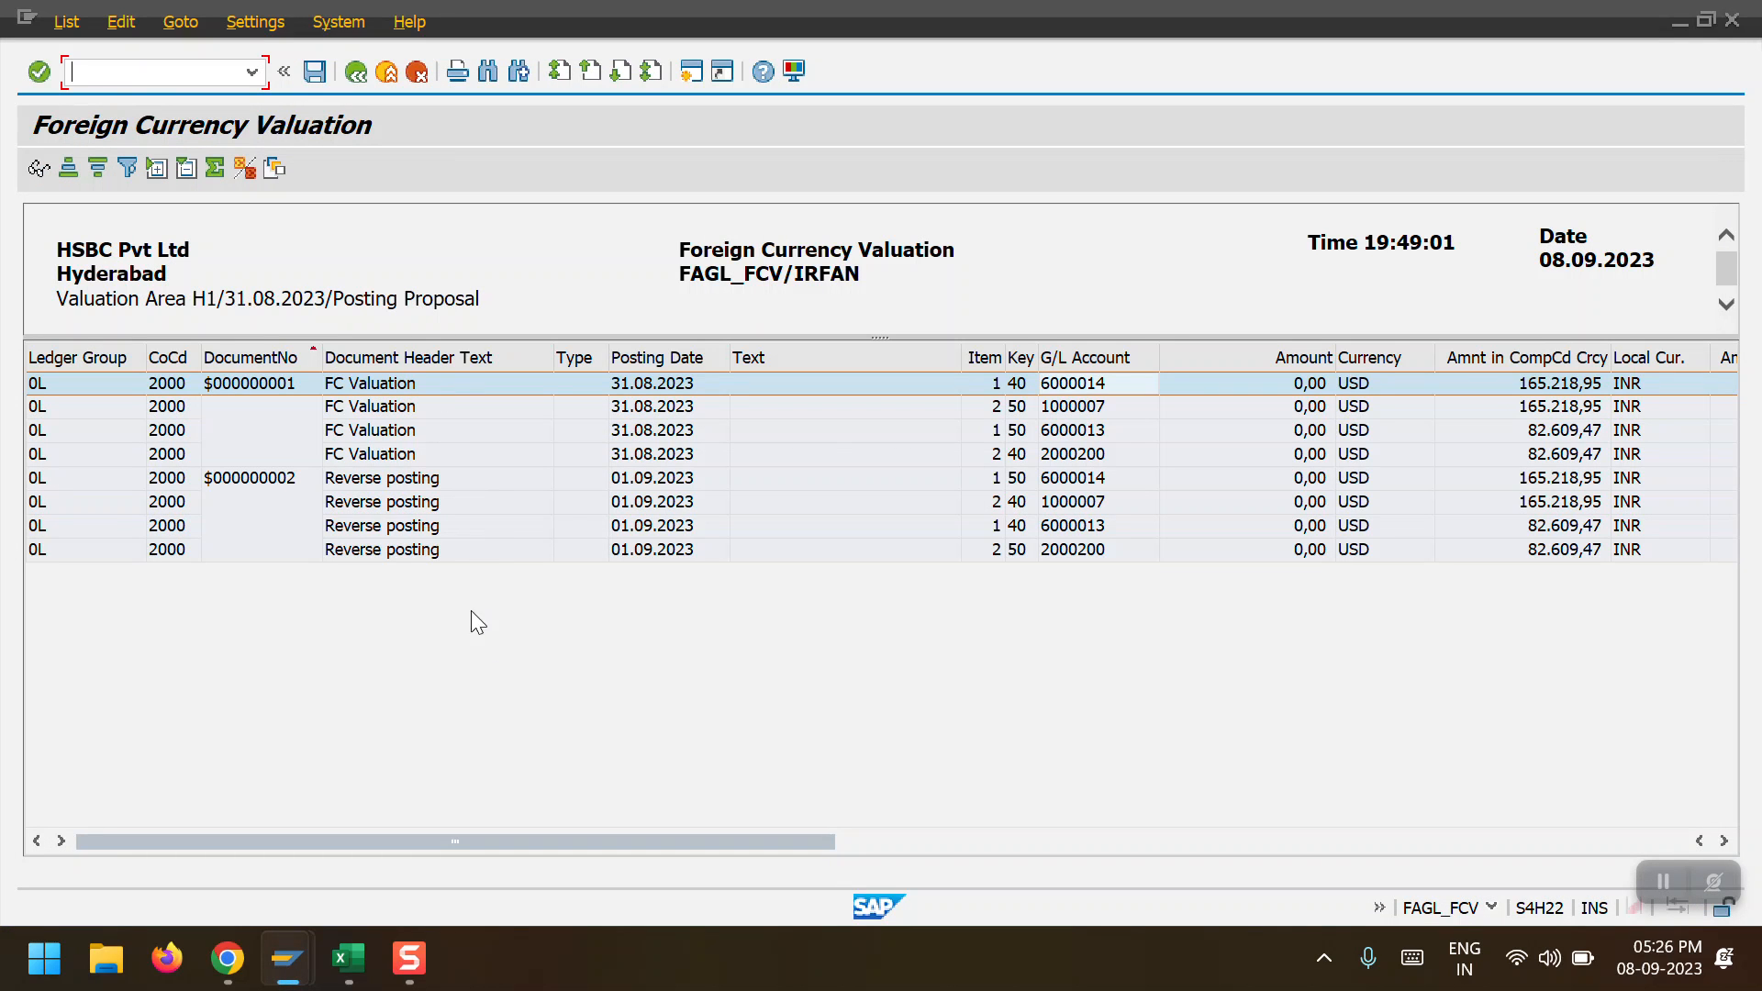
# Rerun the valuation test from its selection screen, check the message log, and leave the log
pyautogui.click(352, 75)
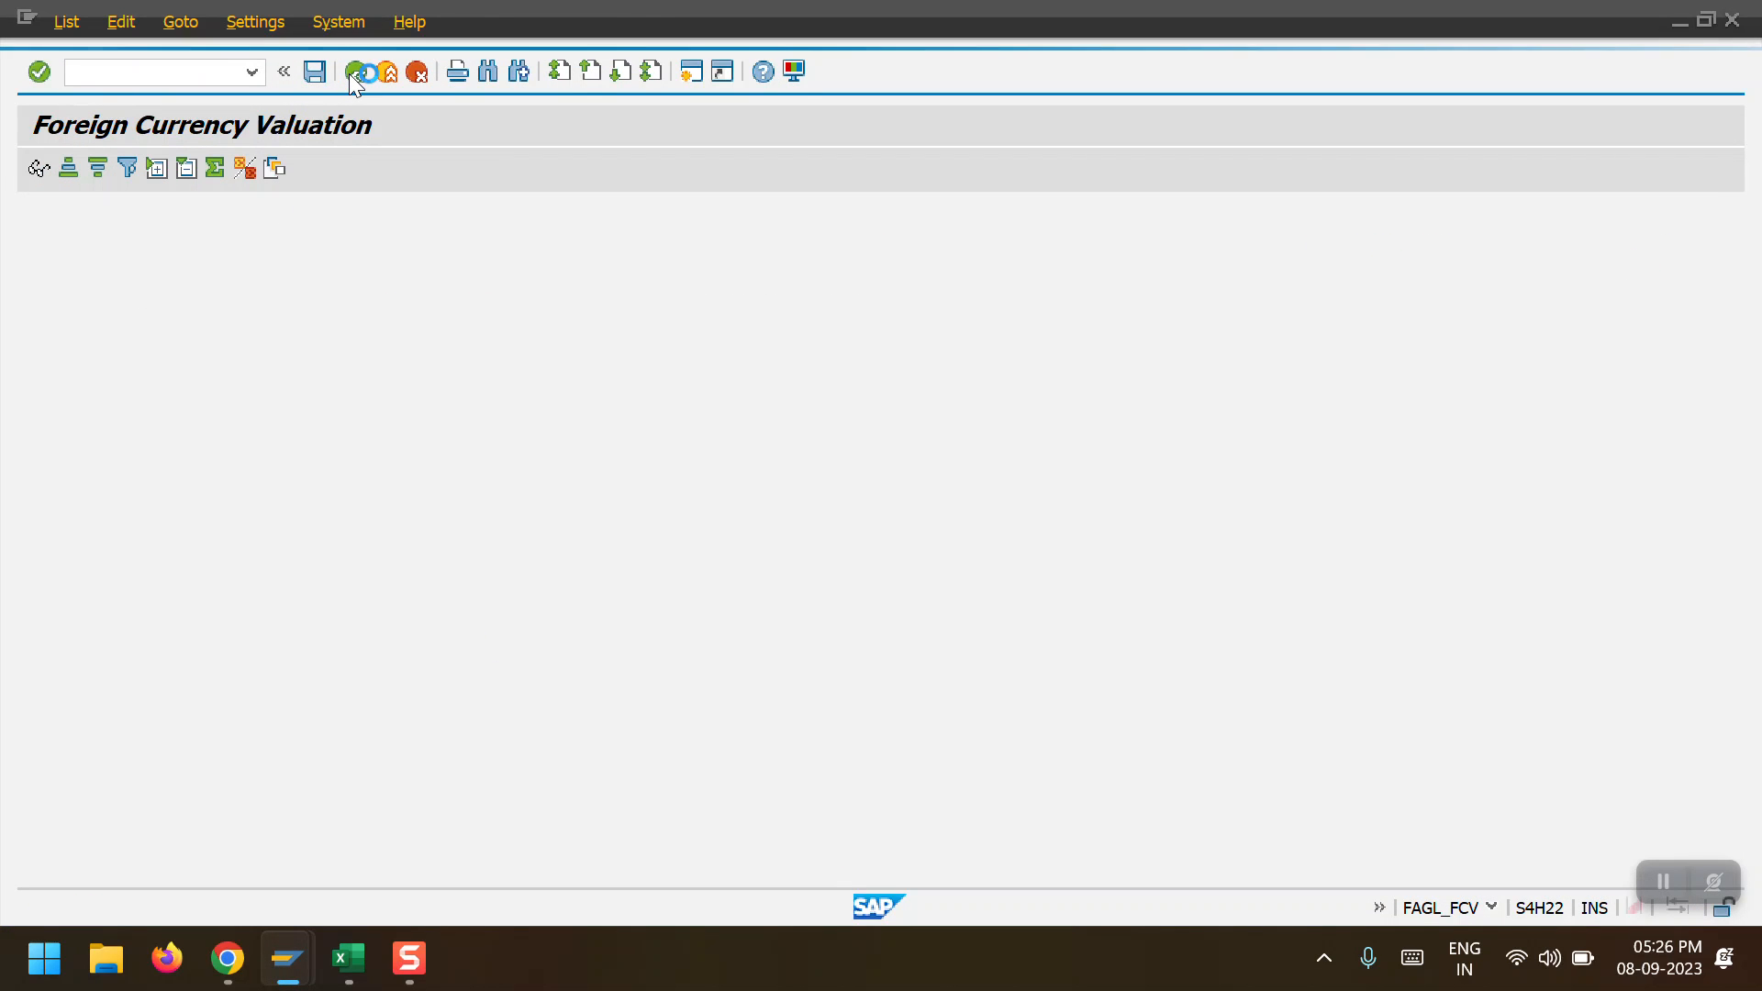
pyautogui.click(352, 75)
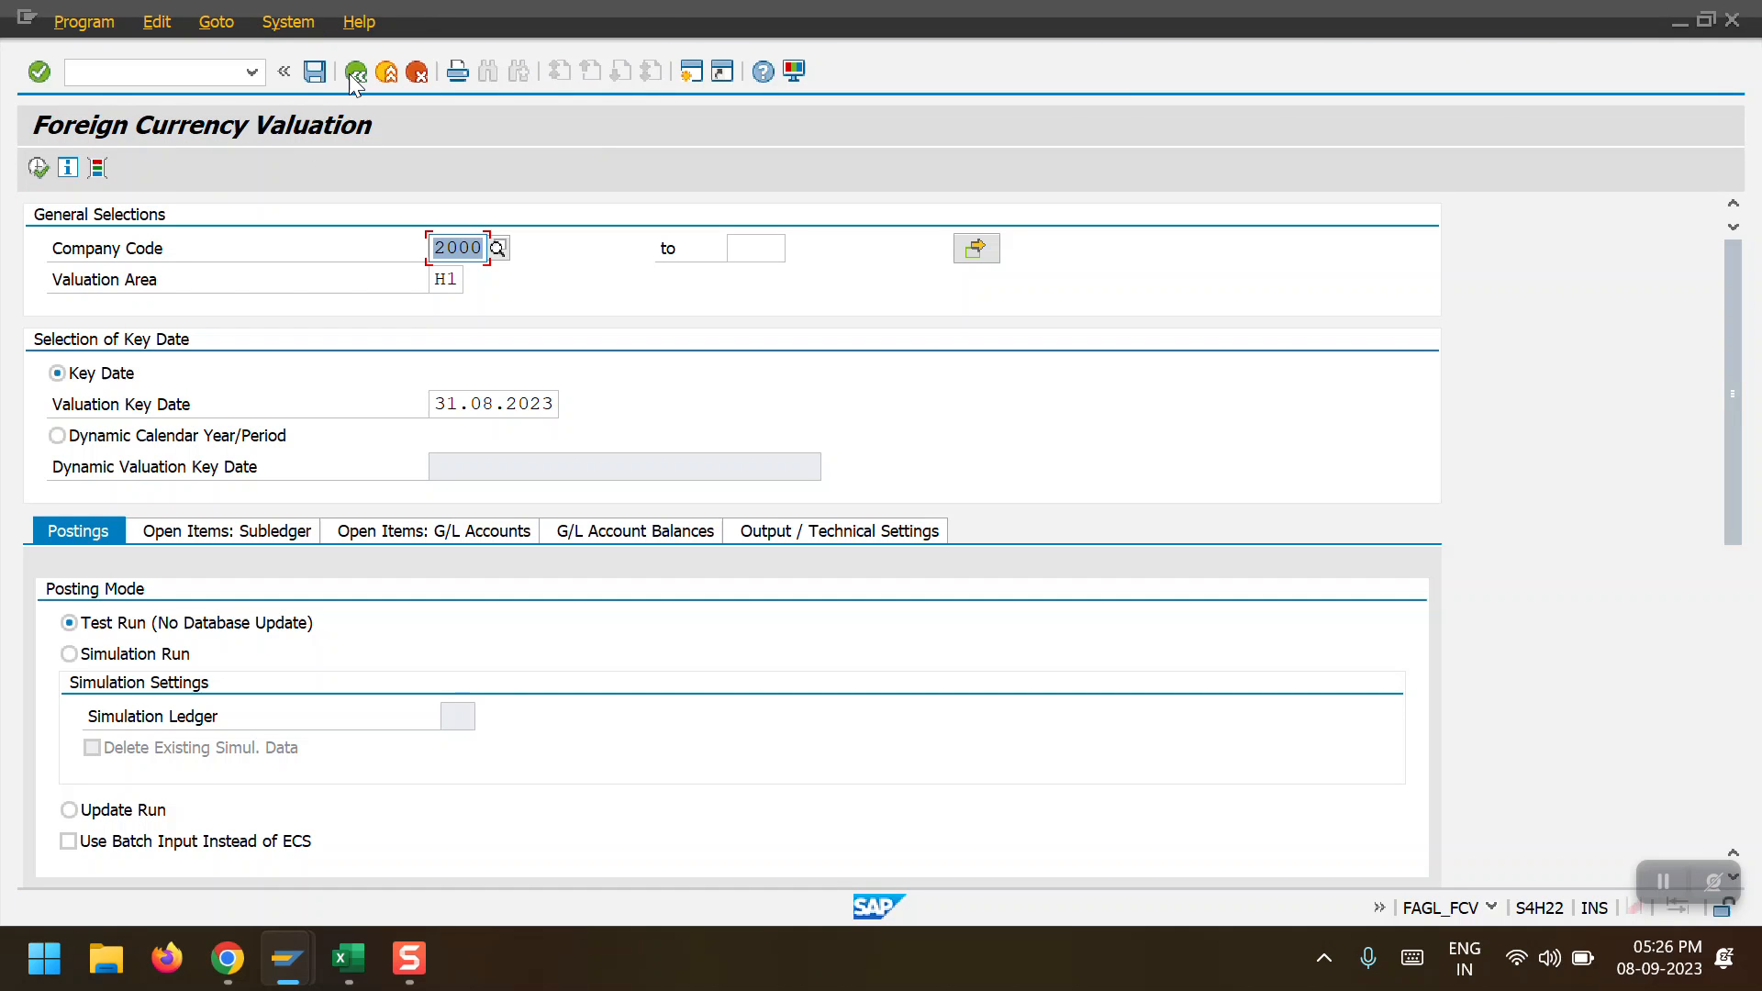
pyautogui.click(42, 168)
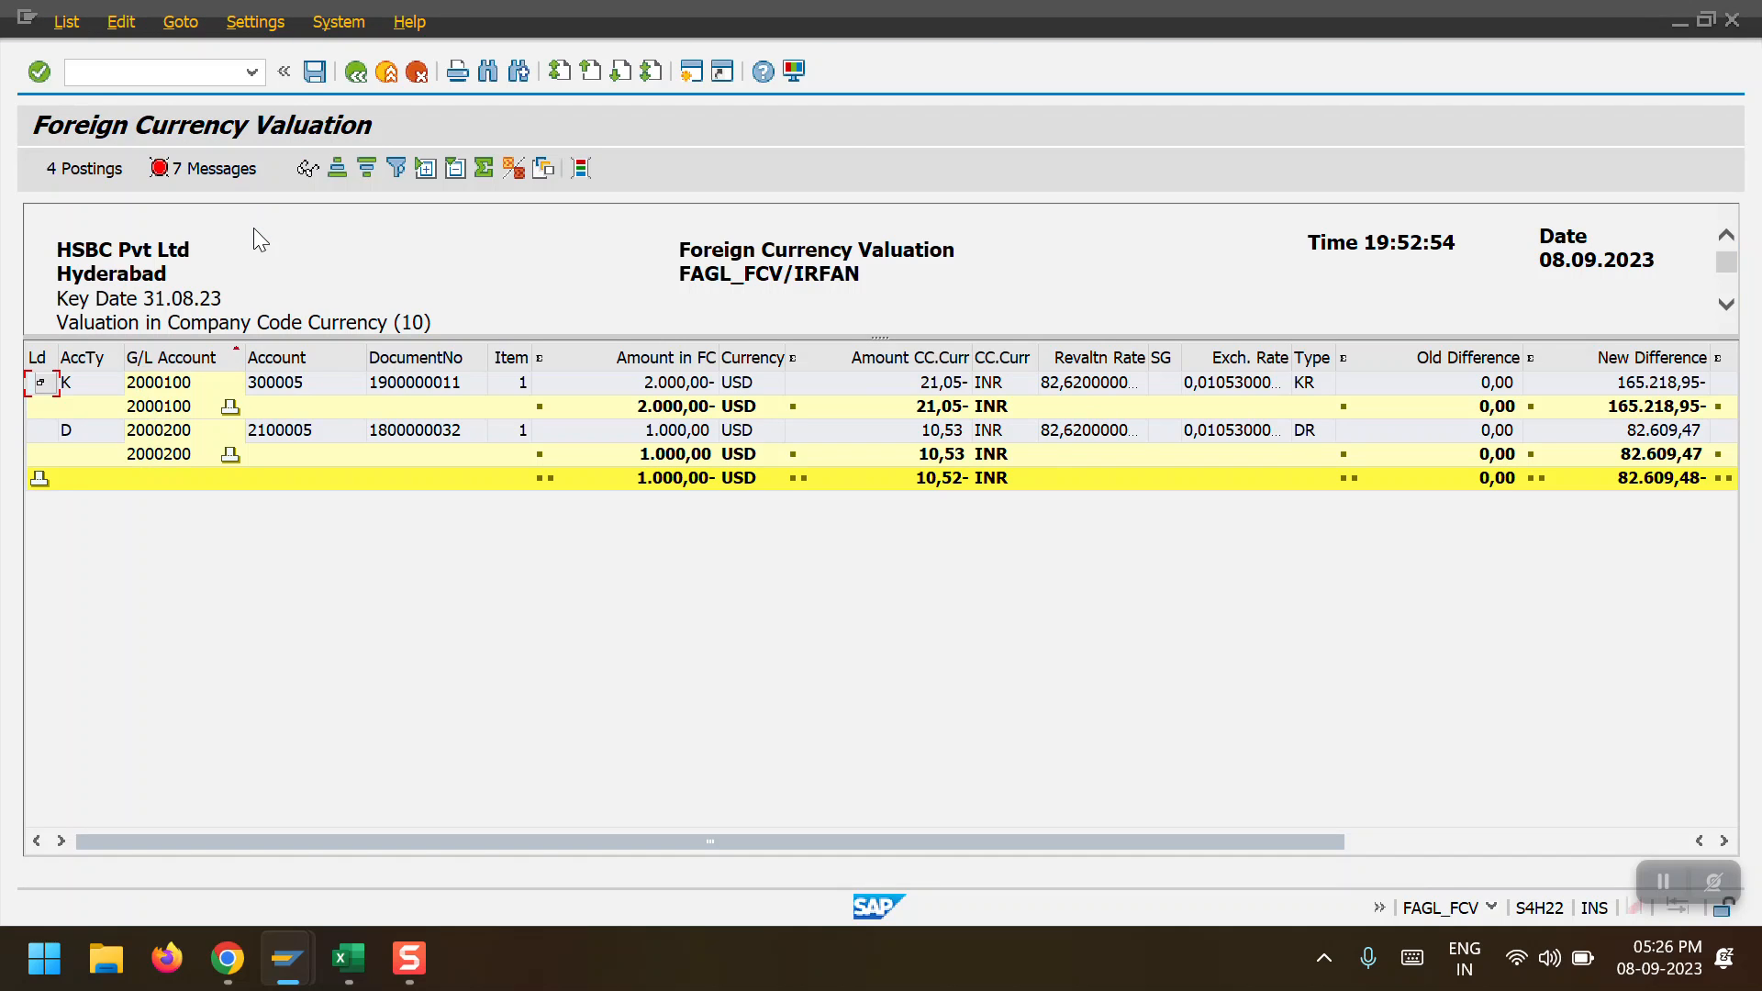
pyautogui.click(202, 174)
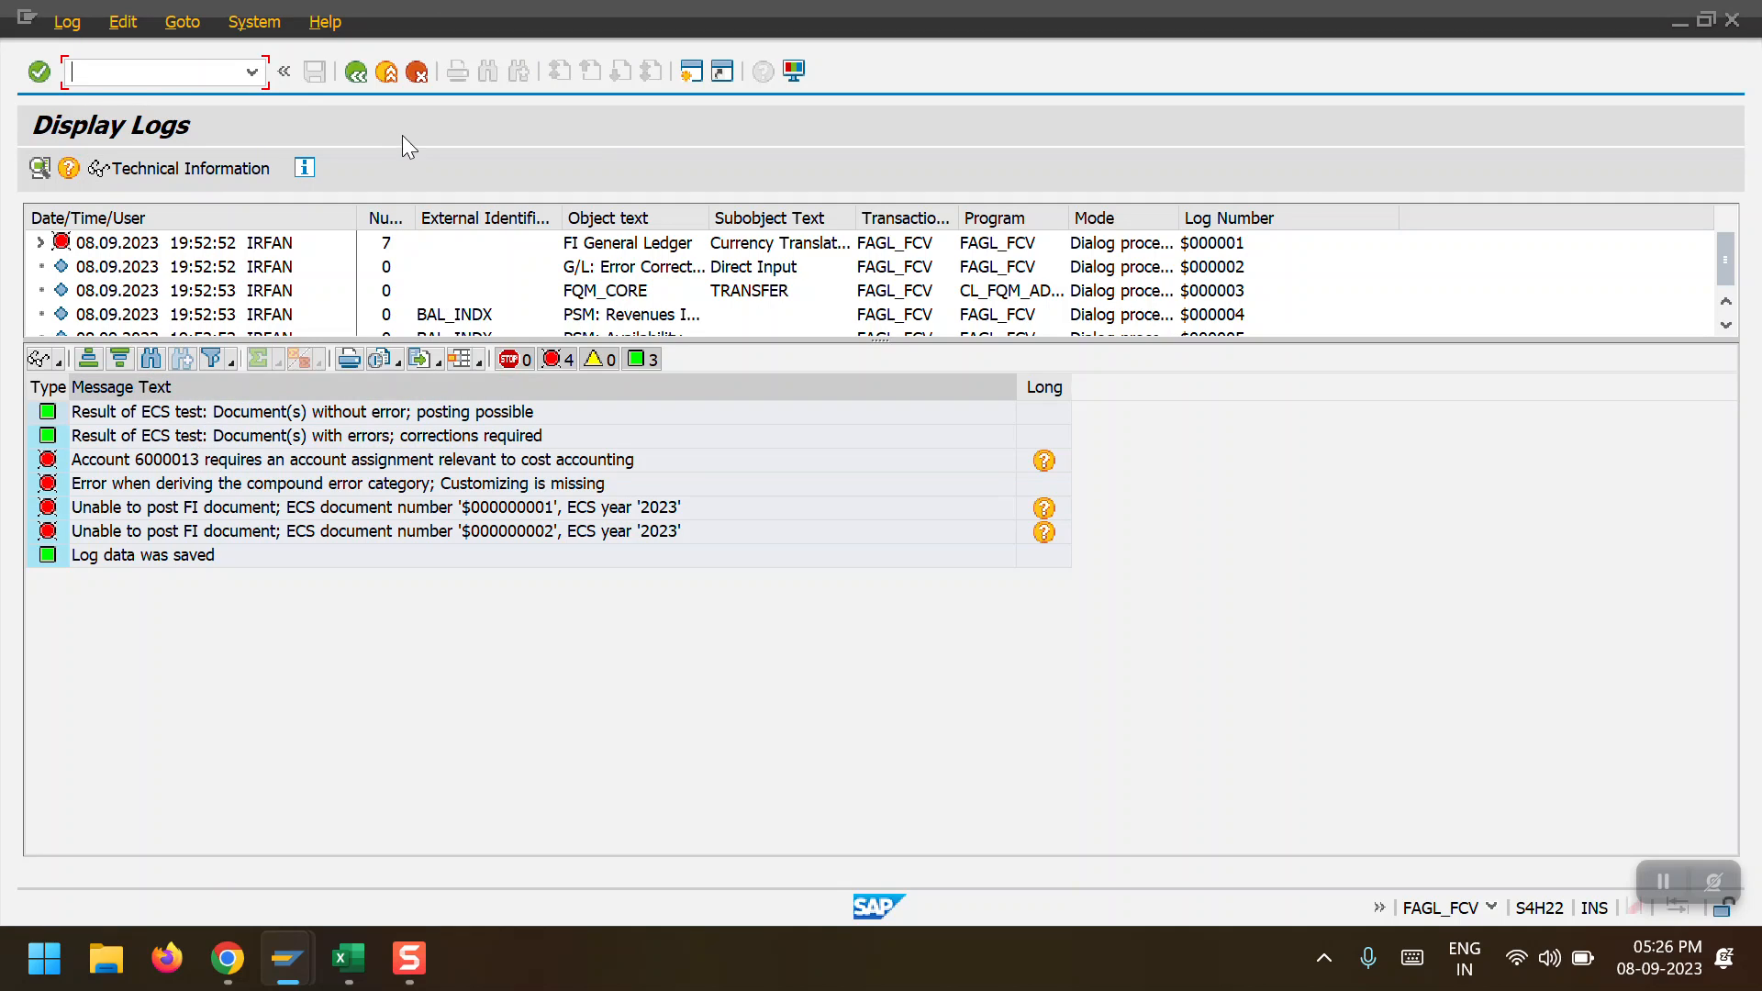
pyautogui.click(352, 78)
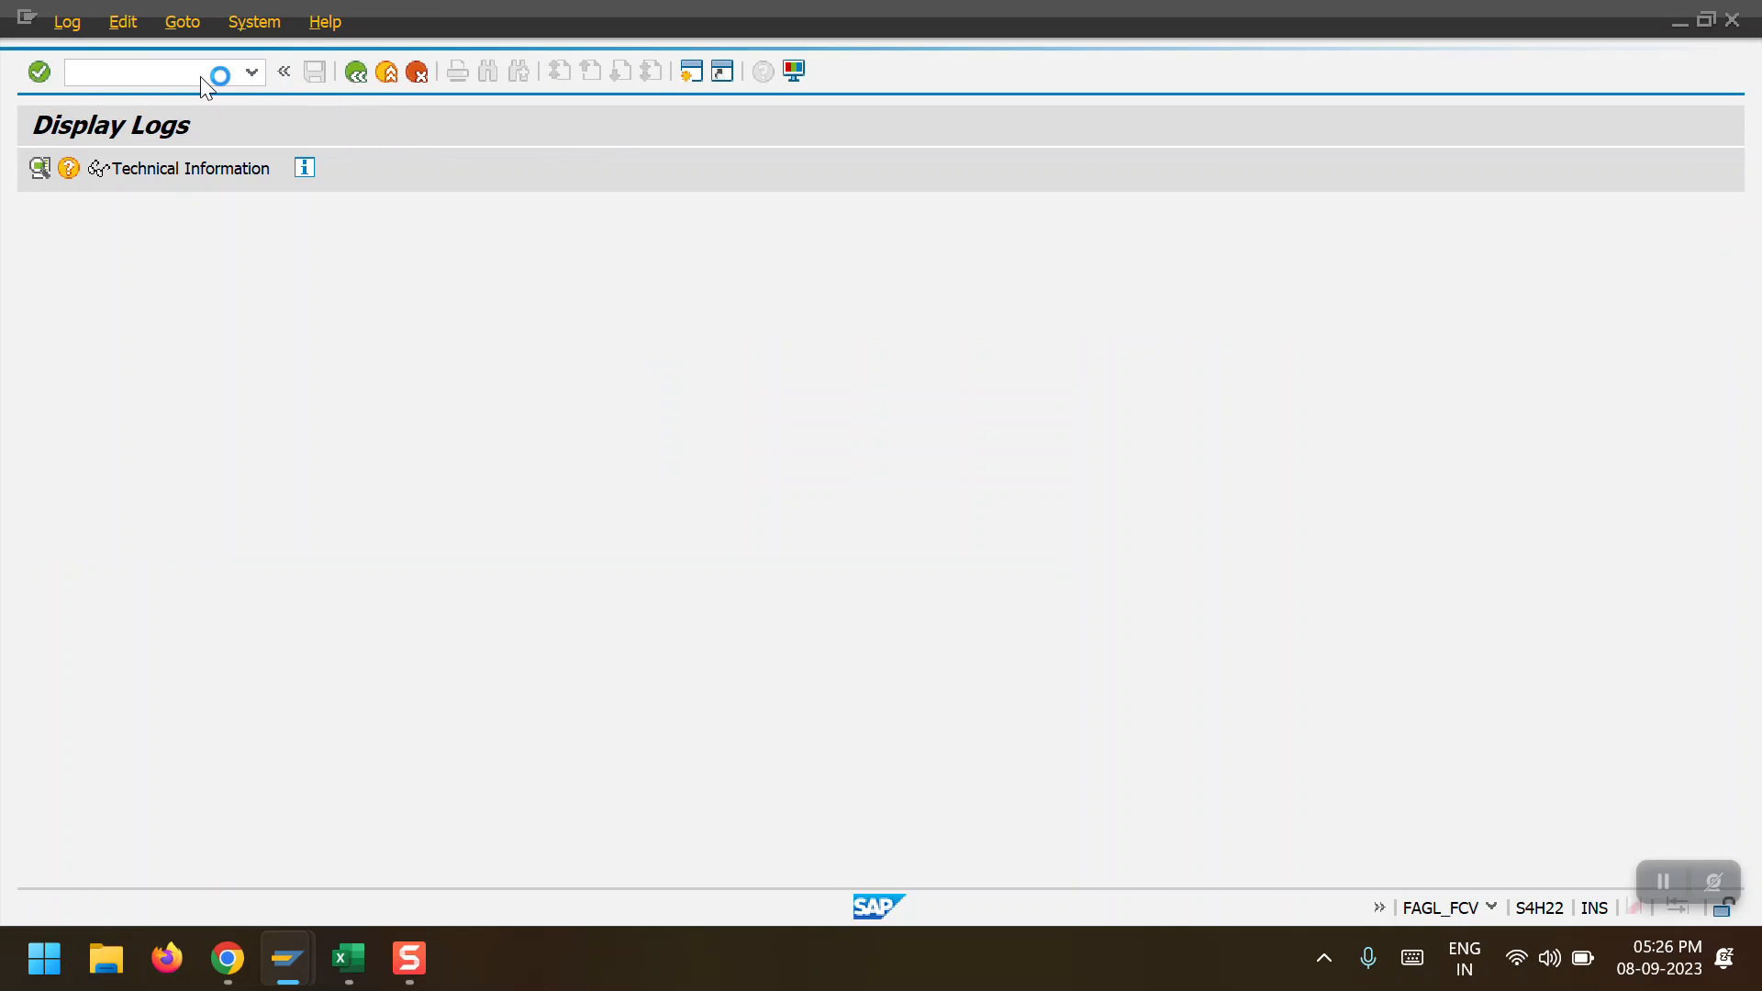
# Restart transaction FAGL_FCV for company code 2000 with valuation area H1
pyautogui.press('Return')
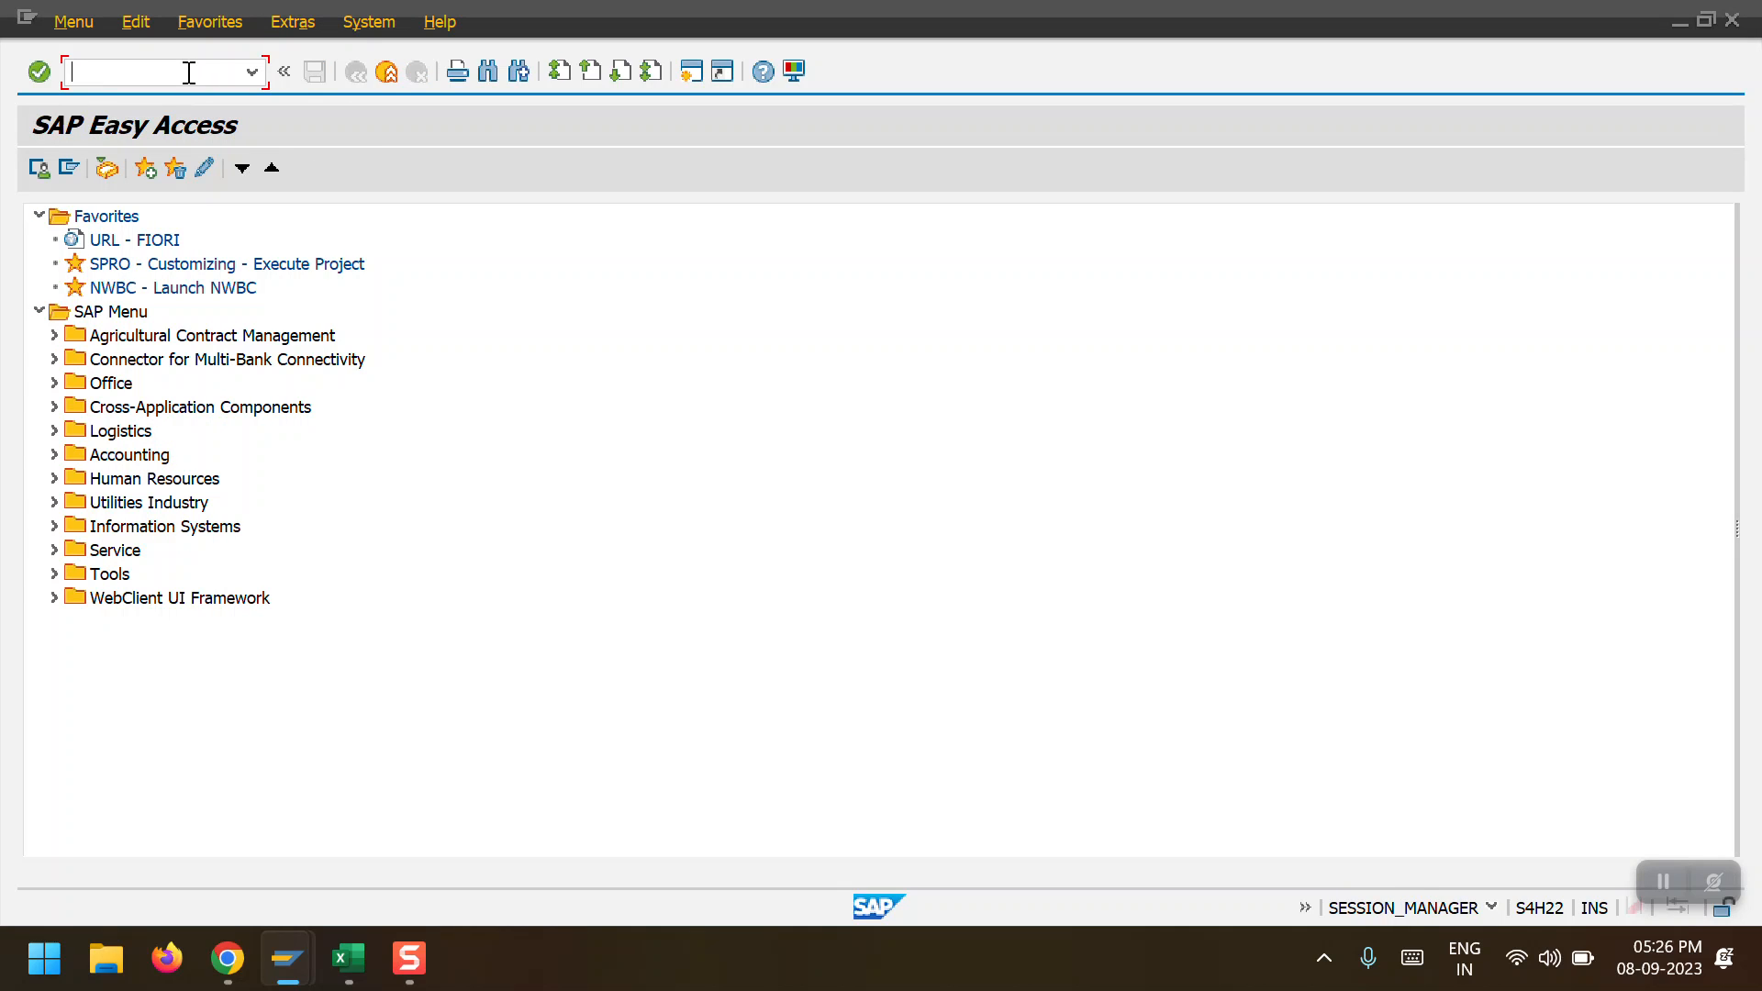
pyautogui.write('FAGL_FCV')
pyautogui.press('Return')
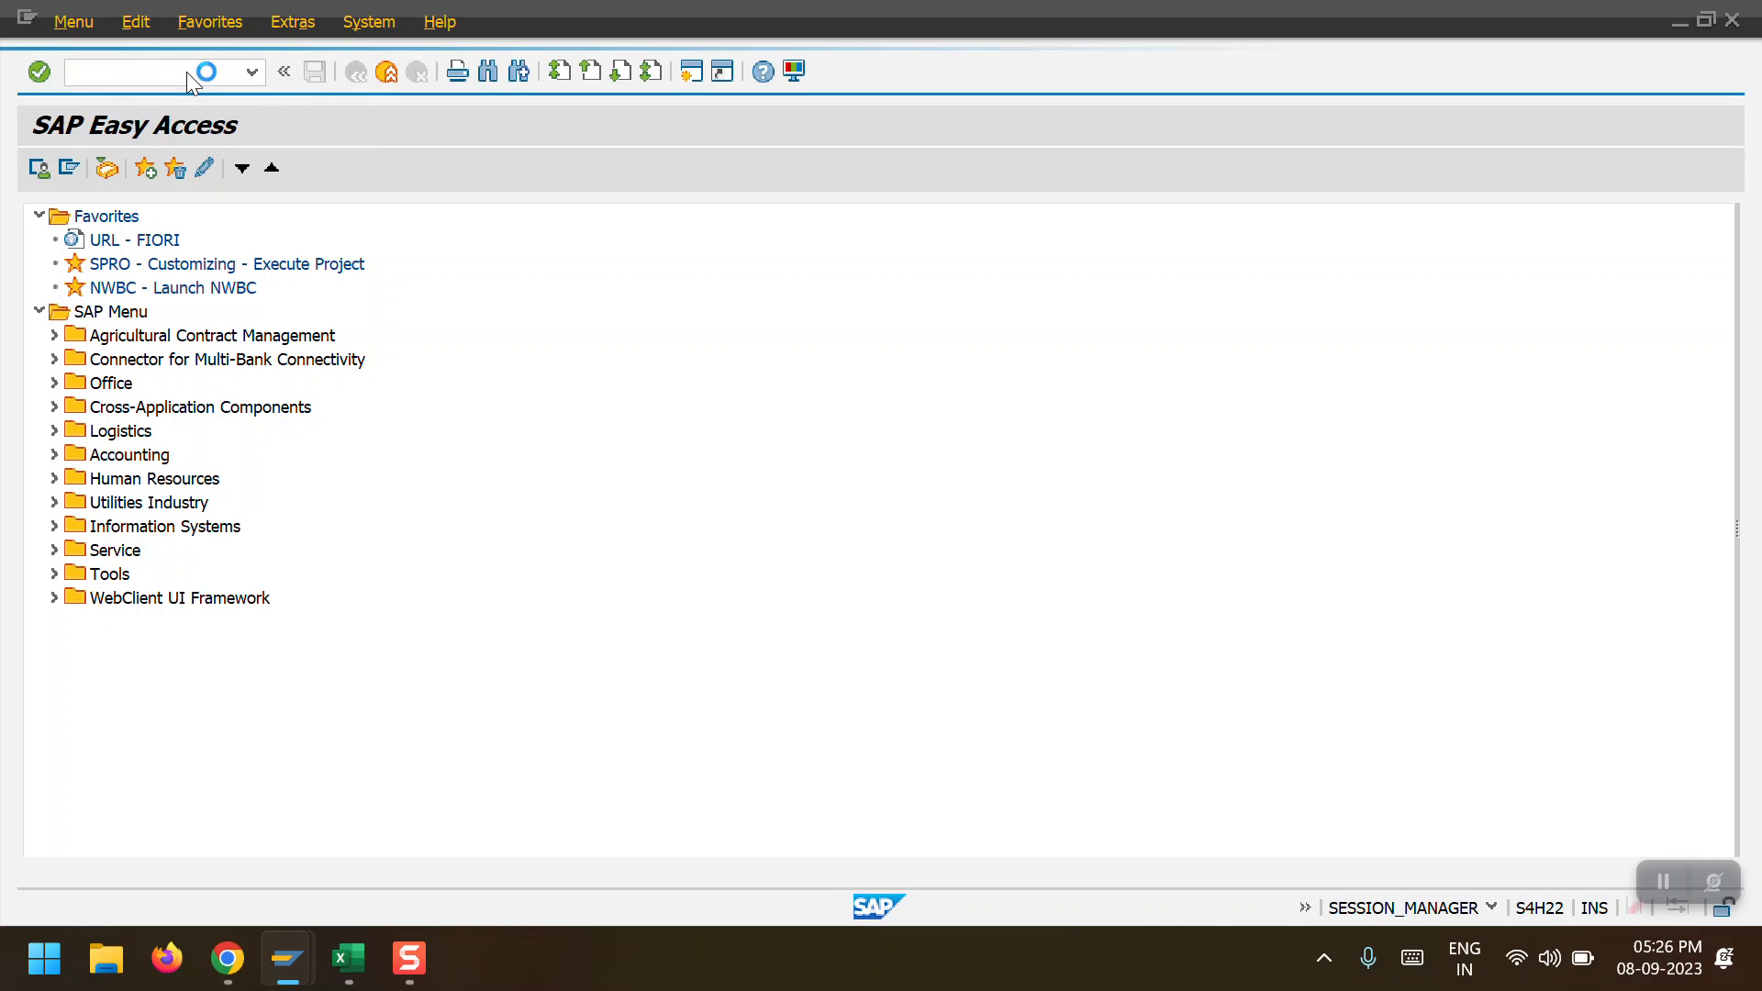
pyautogui.click(450, 248)
pyautogui.click(456, 273)
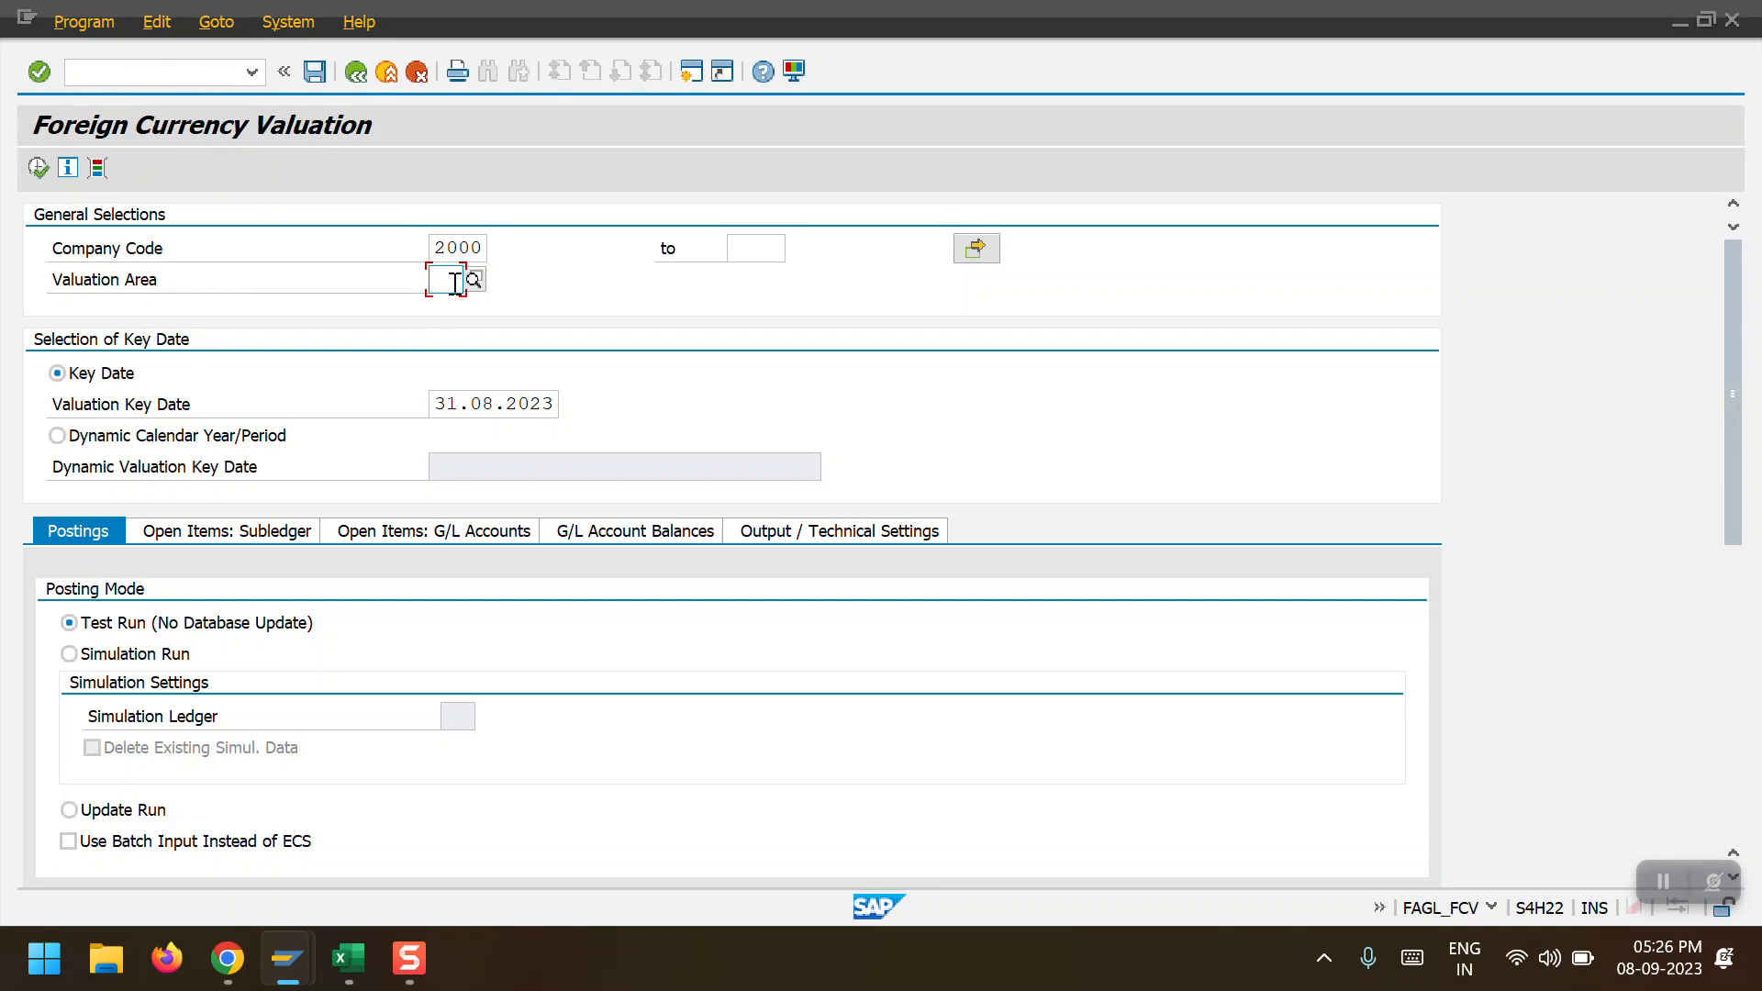
pyautogui.click(464, 304)
# Activate valuation of vendors, customers, G/L accounts and G/L account balances, and execute the test run
pyautogui.click(229, 531)
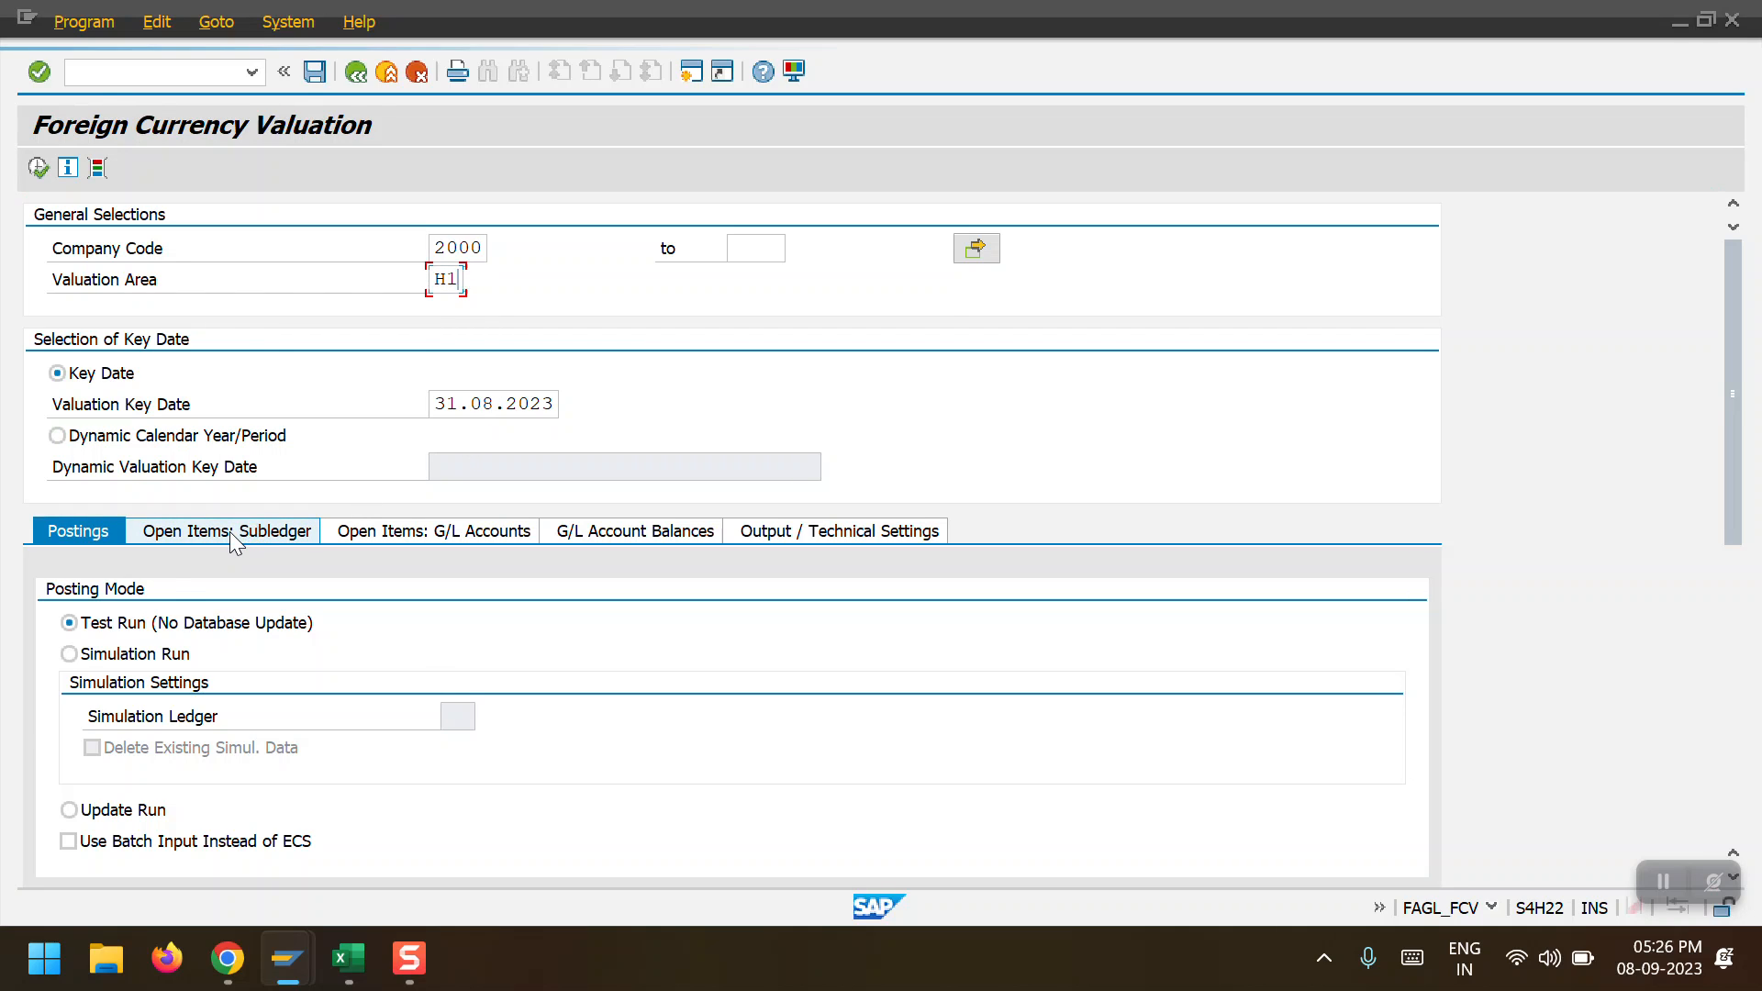
pyautogui.click(172, 623)
pyautogui.click(156, 779)
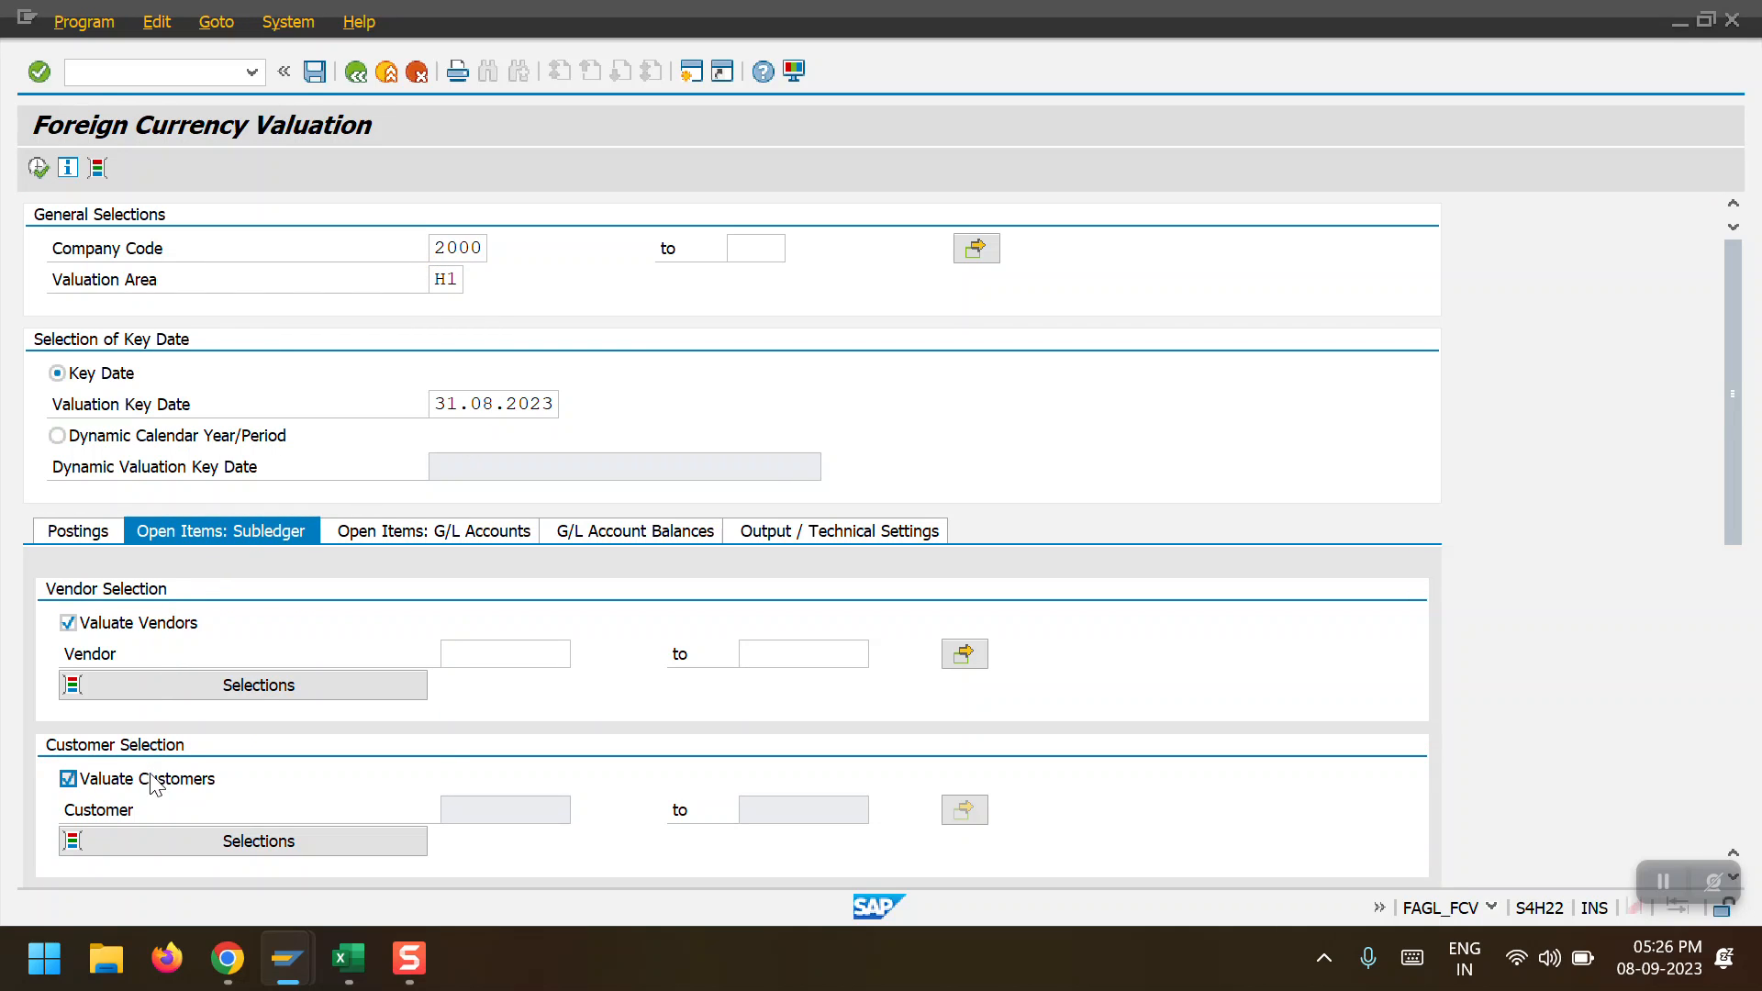
pyautogui.click(423, 532)
pyautogui.click(139, 626)
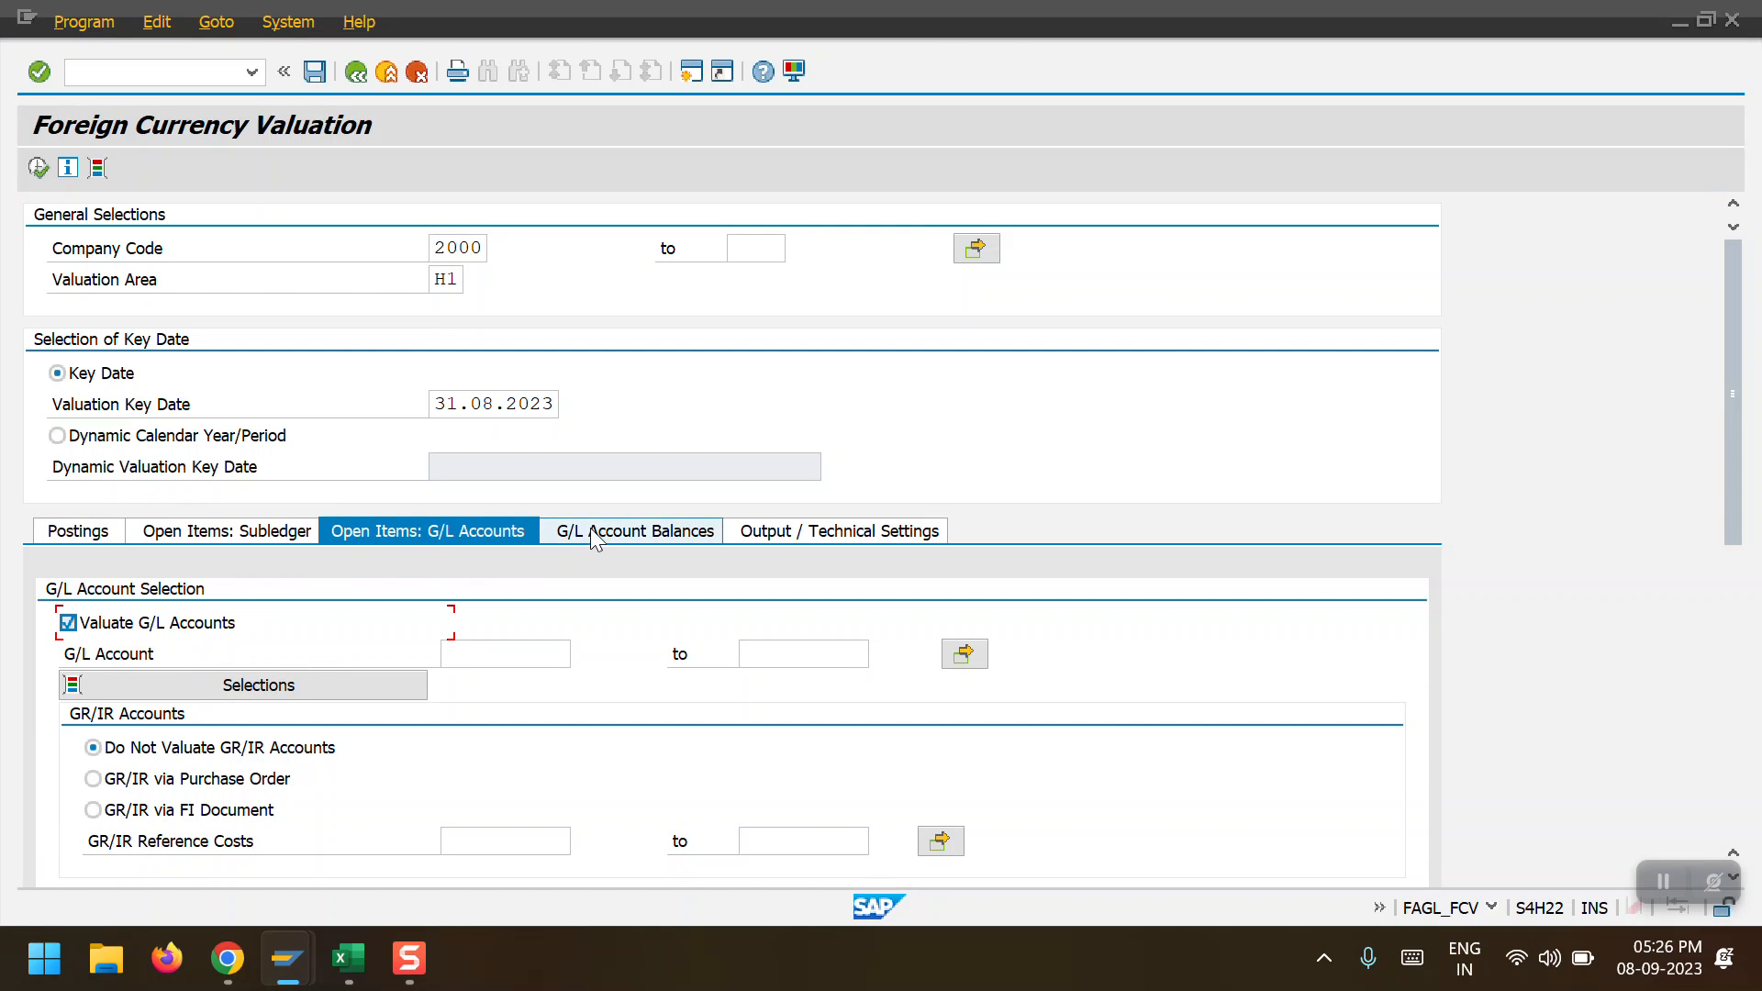
pyautogui.click(593, 528)
pyautogui.click(117, 632)
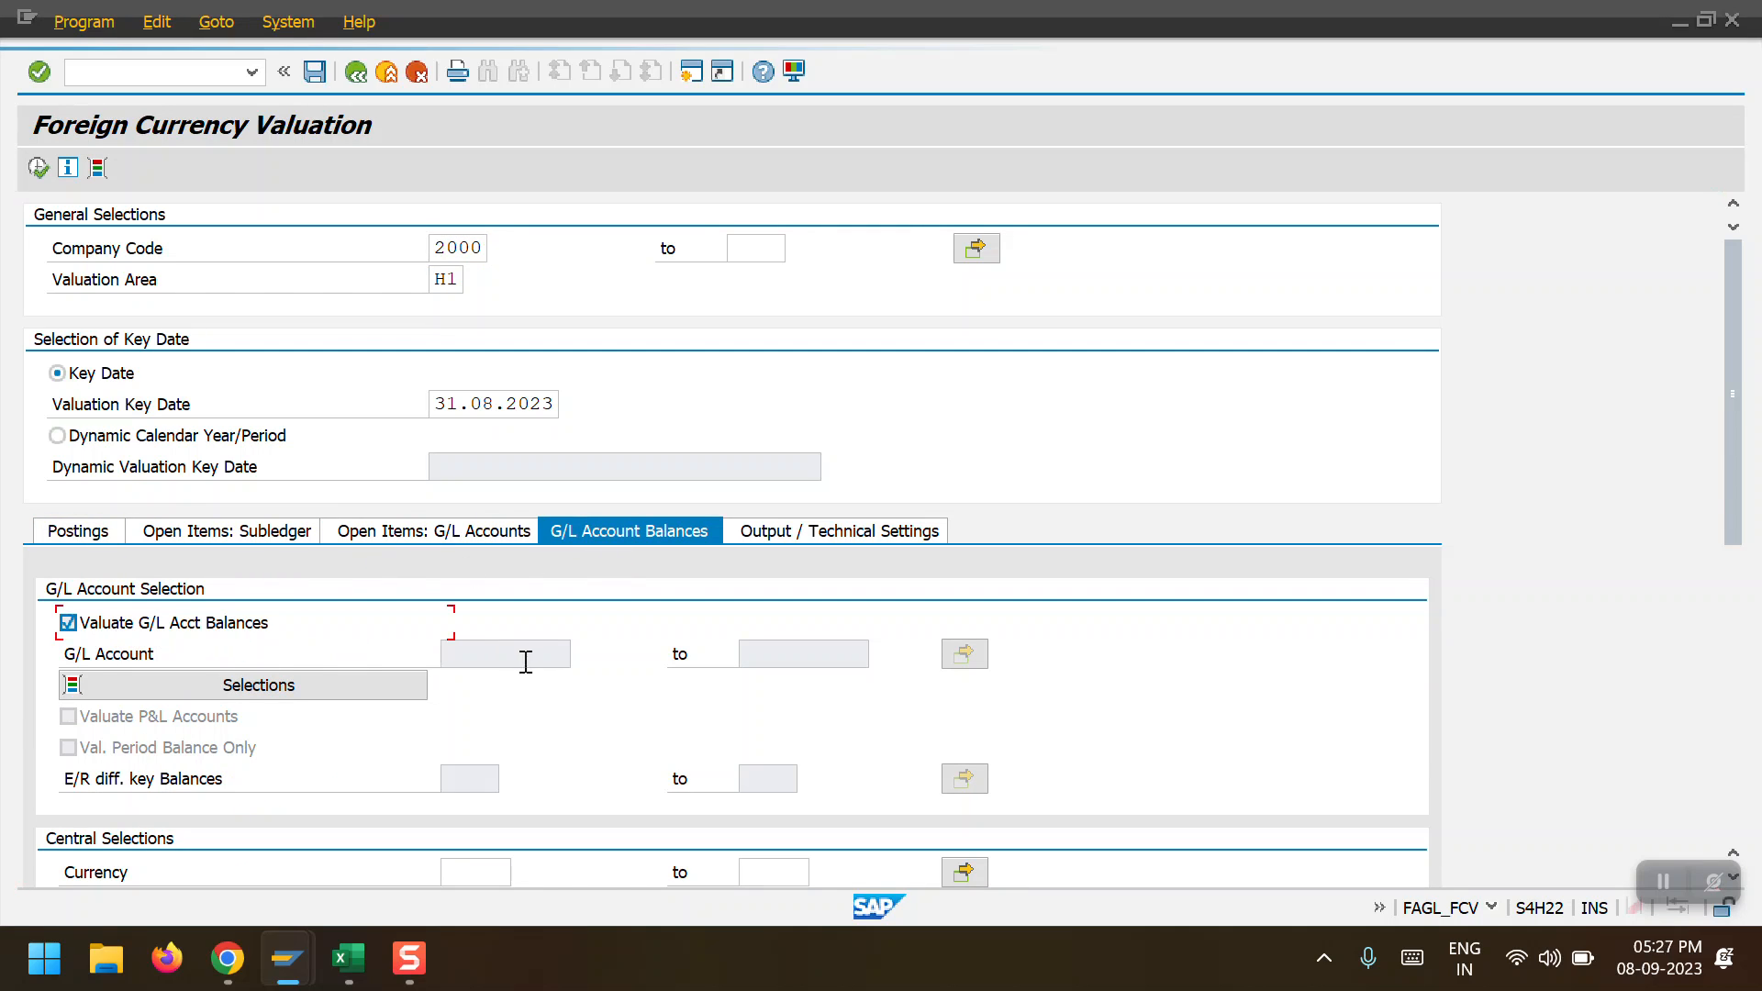
pyautogui.click(99, 524)
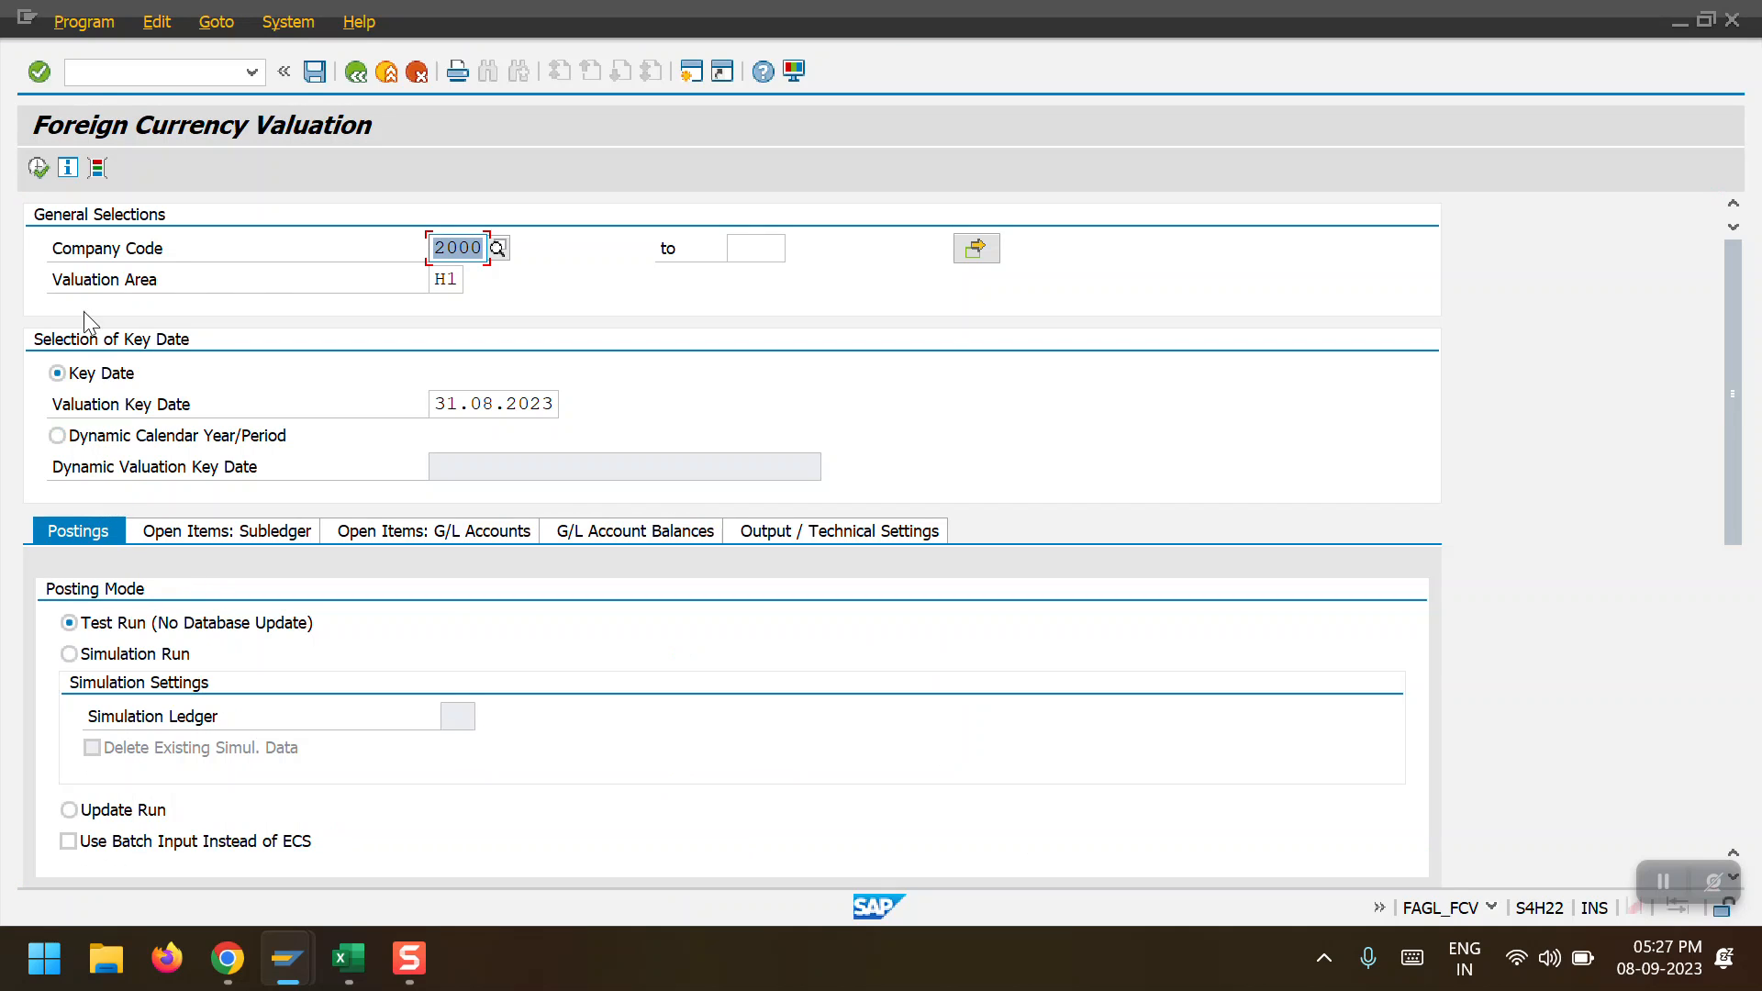
pyautogui.click(38, 167)
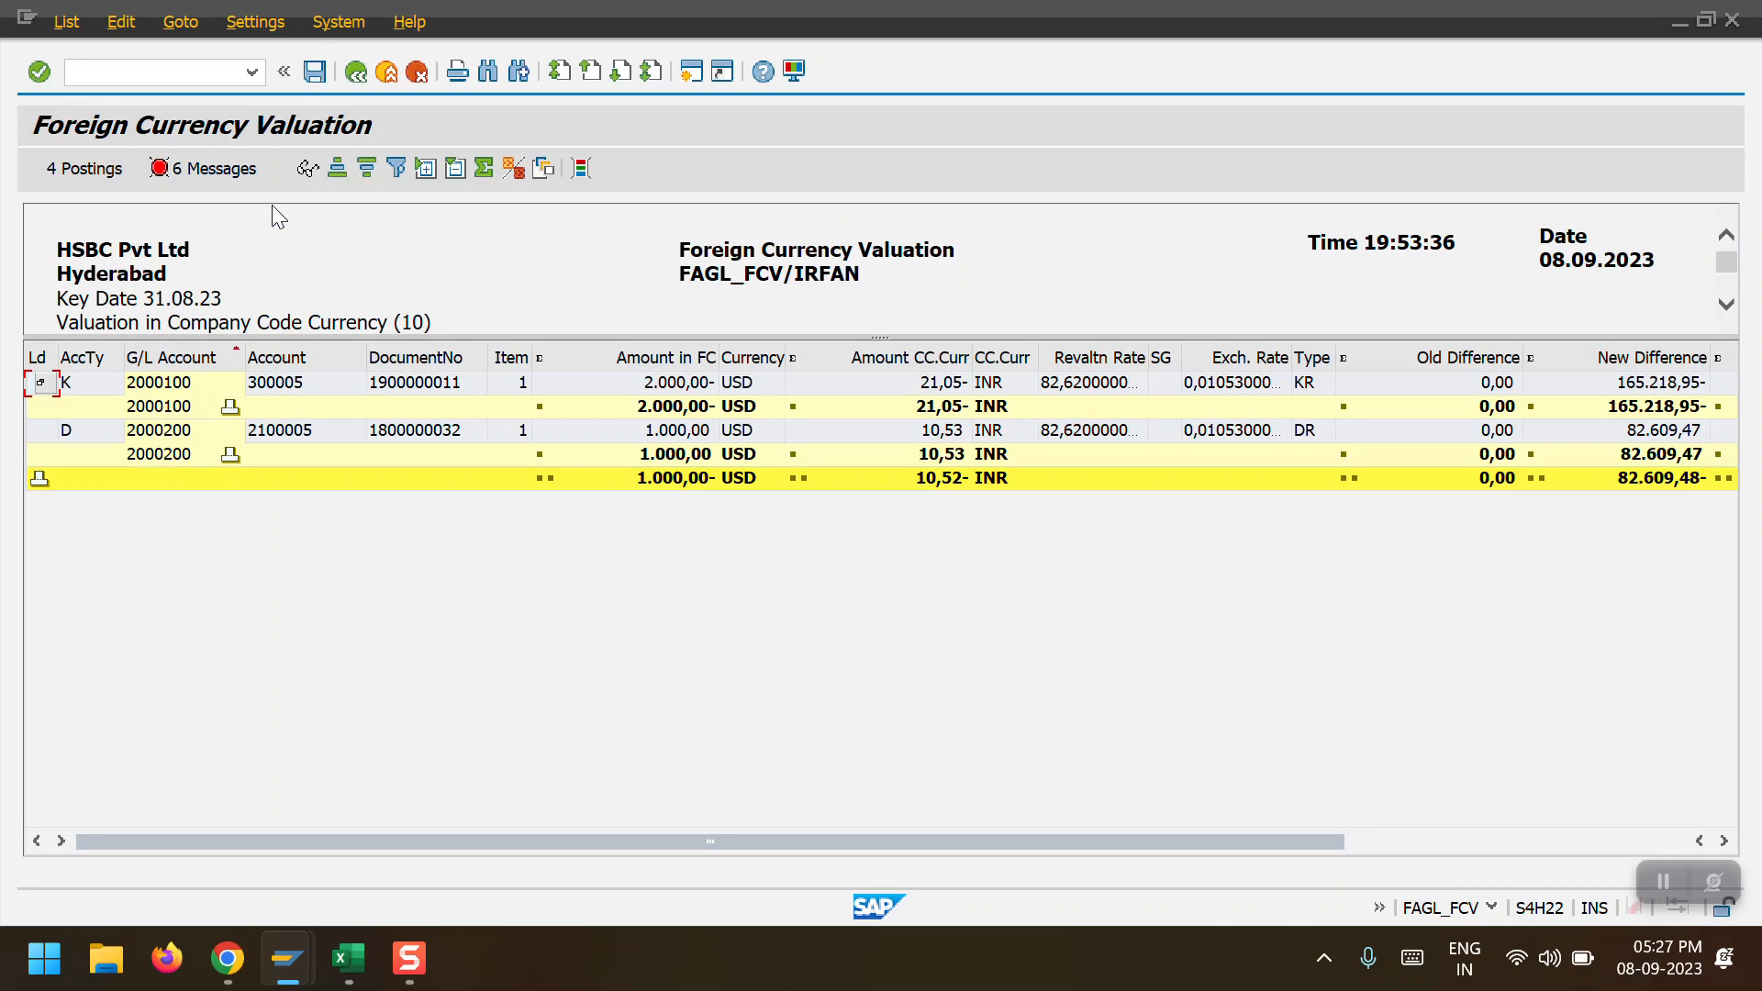
# Check the new run's message log and the G/L accounts in its posting proposal, and return to the valuation list
pyautogui.click(194, 164)
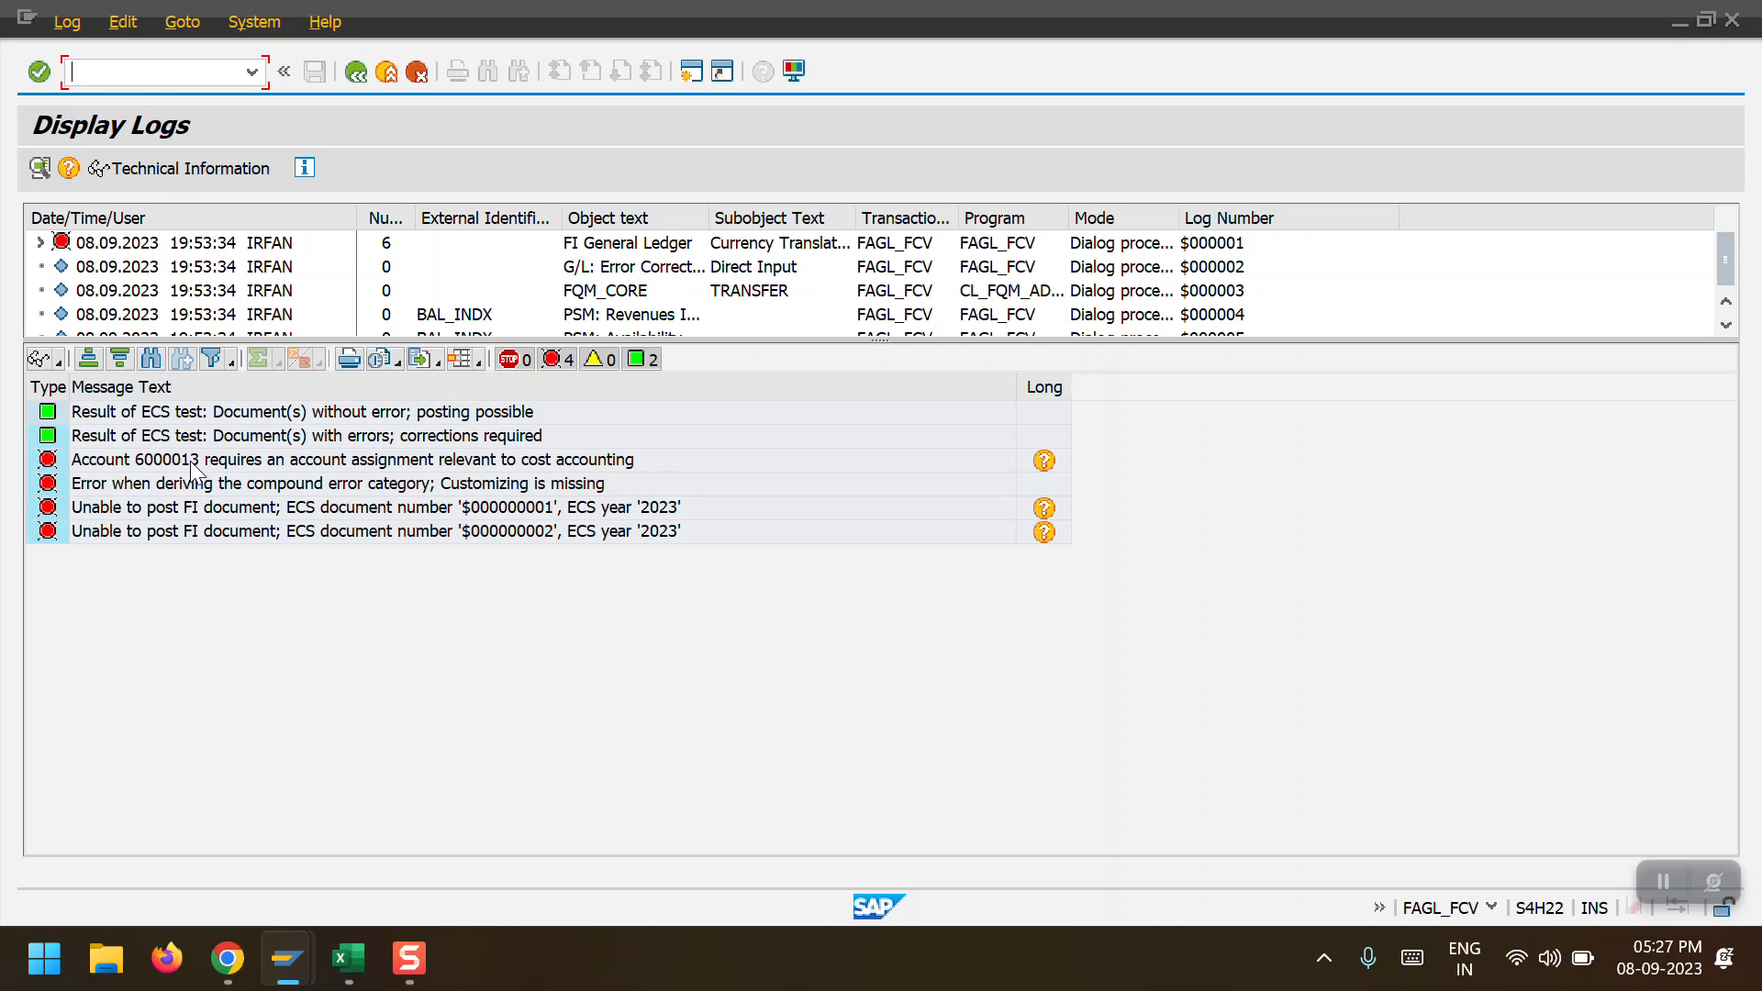
pyautogui.click(357, 77)
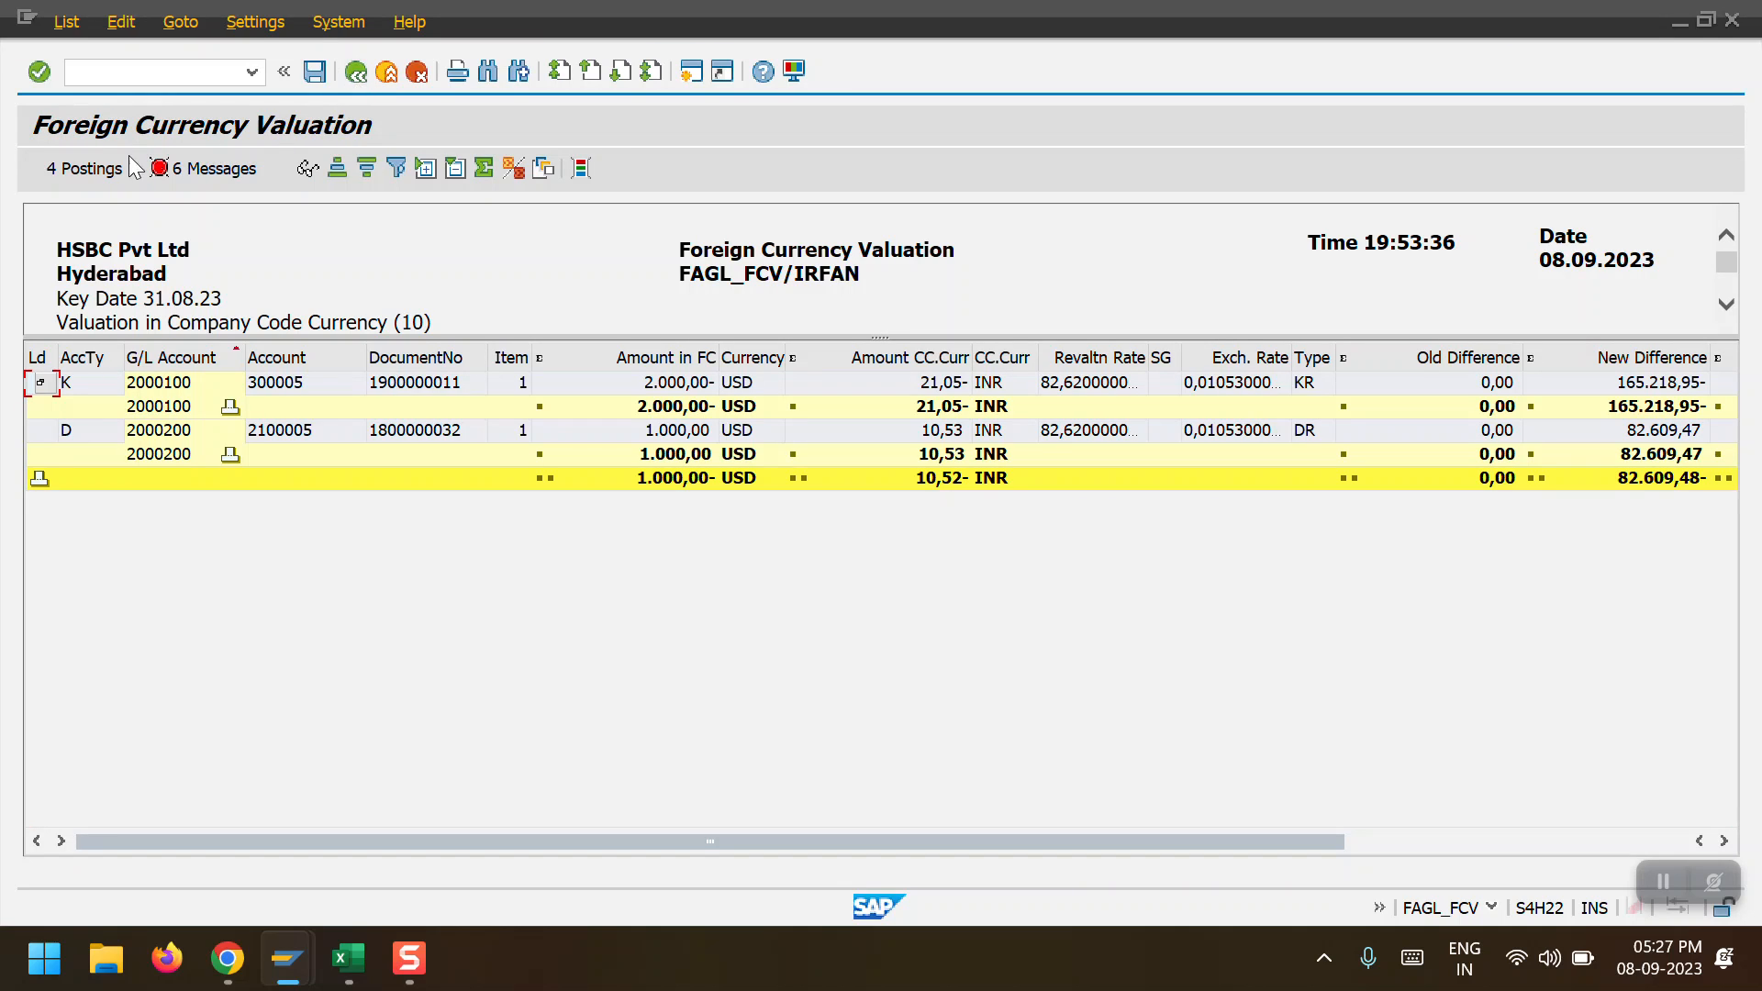
pyautogui.click(92, 172)
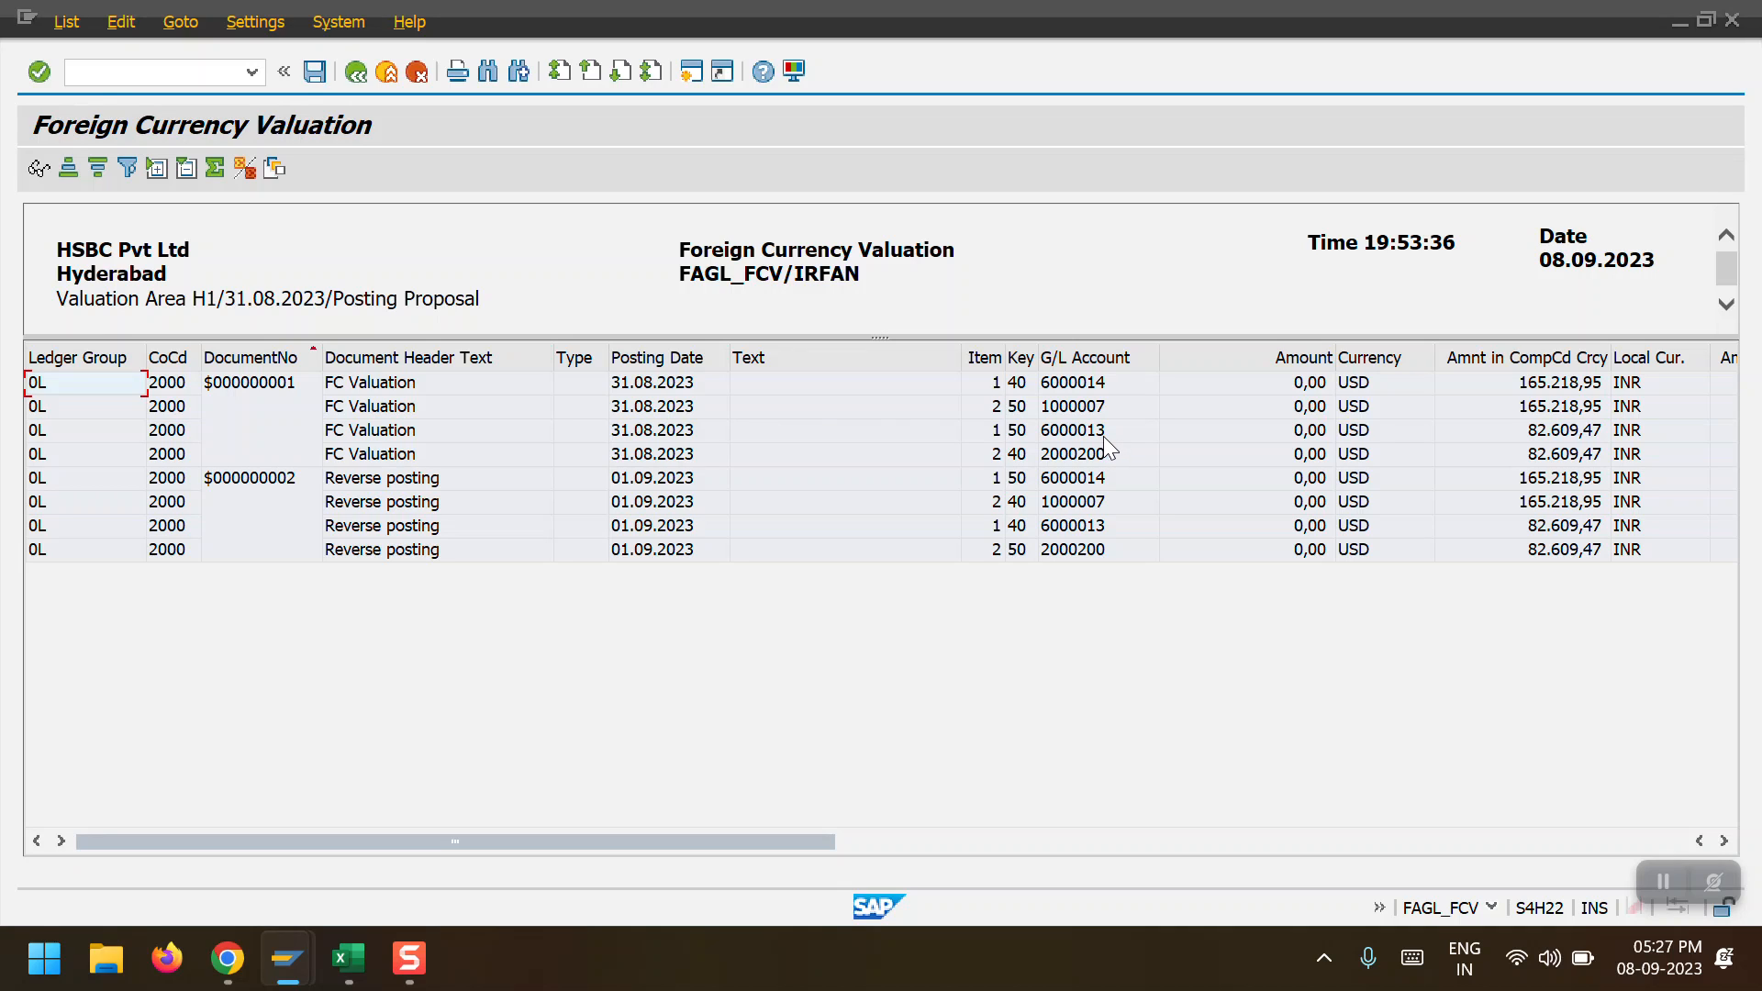
pyautogui.click(355, 73)
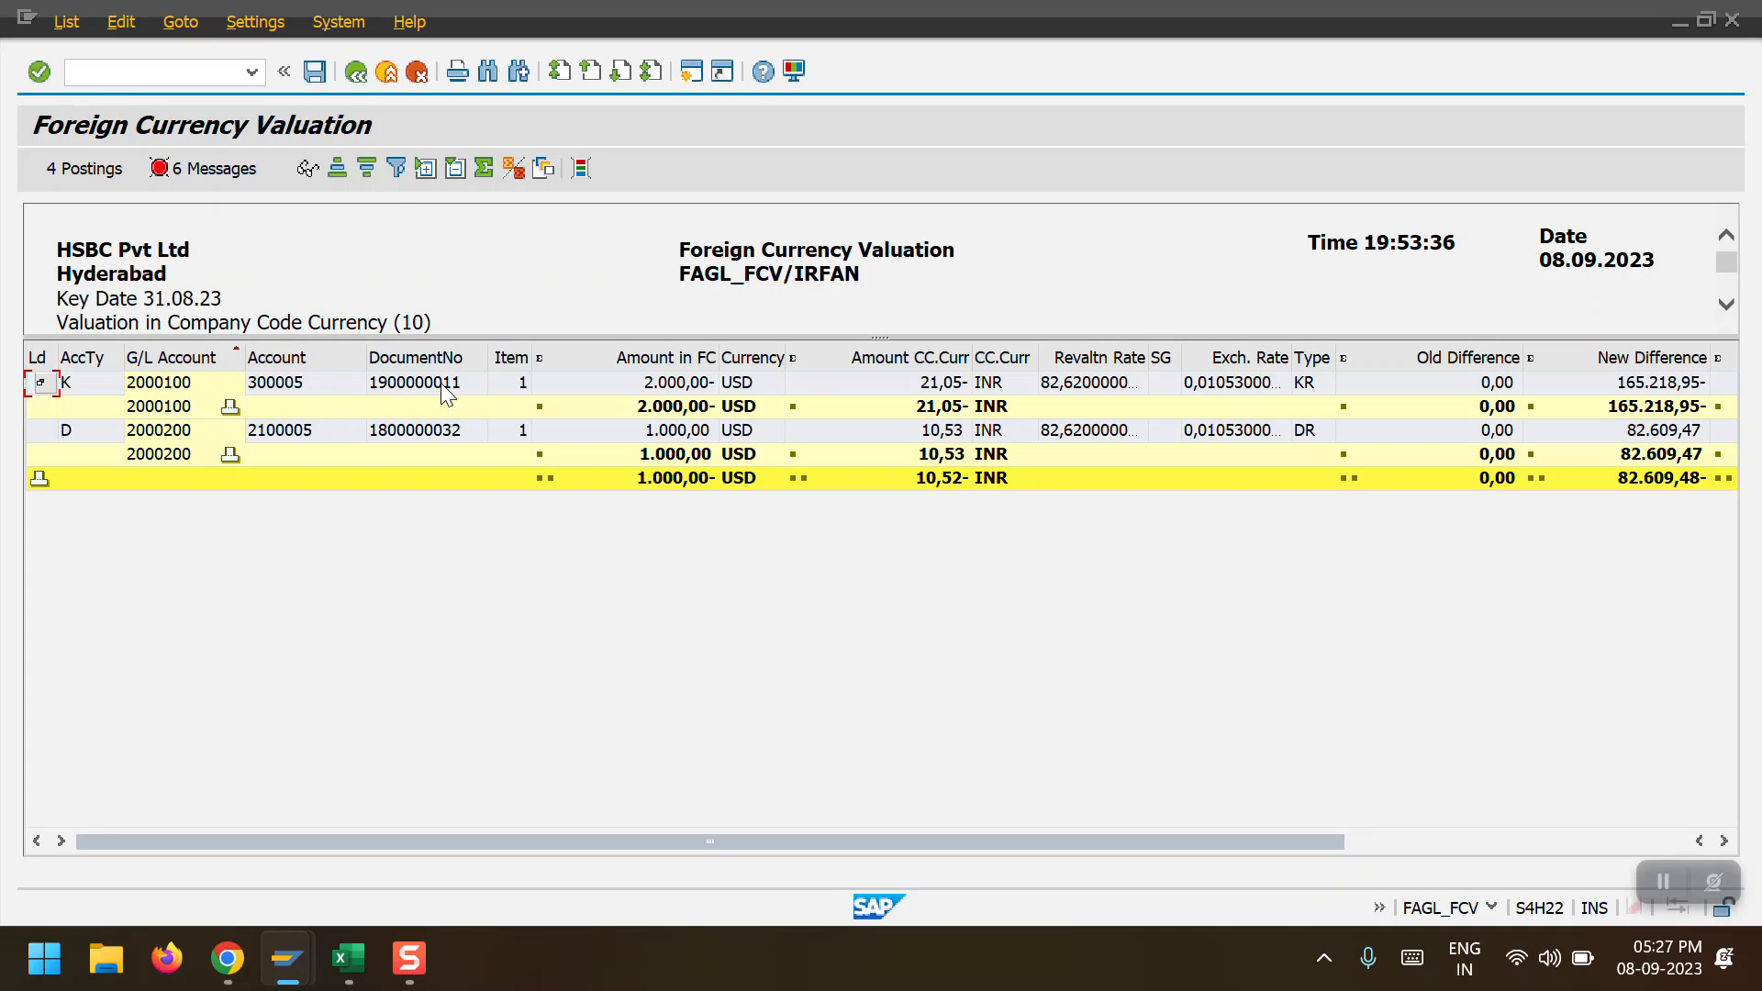
# Open transaction OB09 in a new session for chart of accounts 2000
pyautogui.click(183, 389)
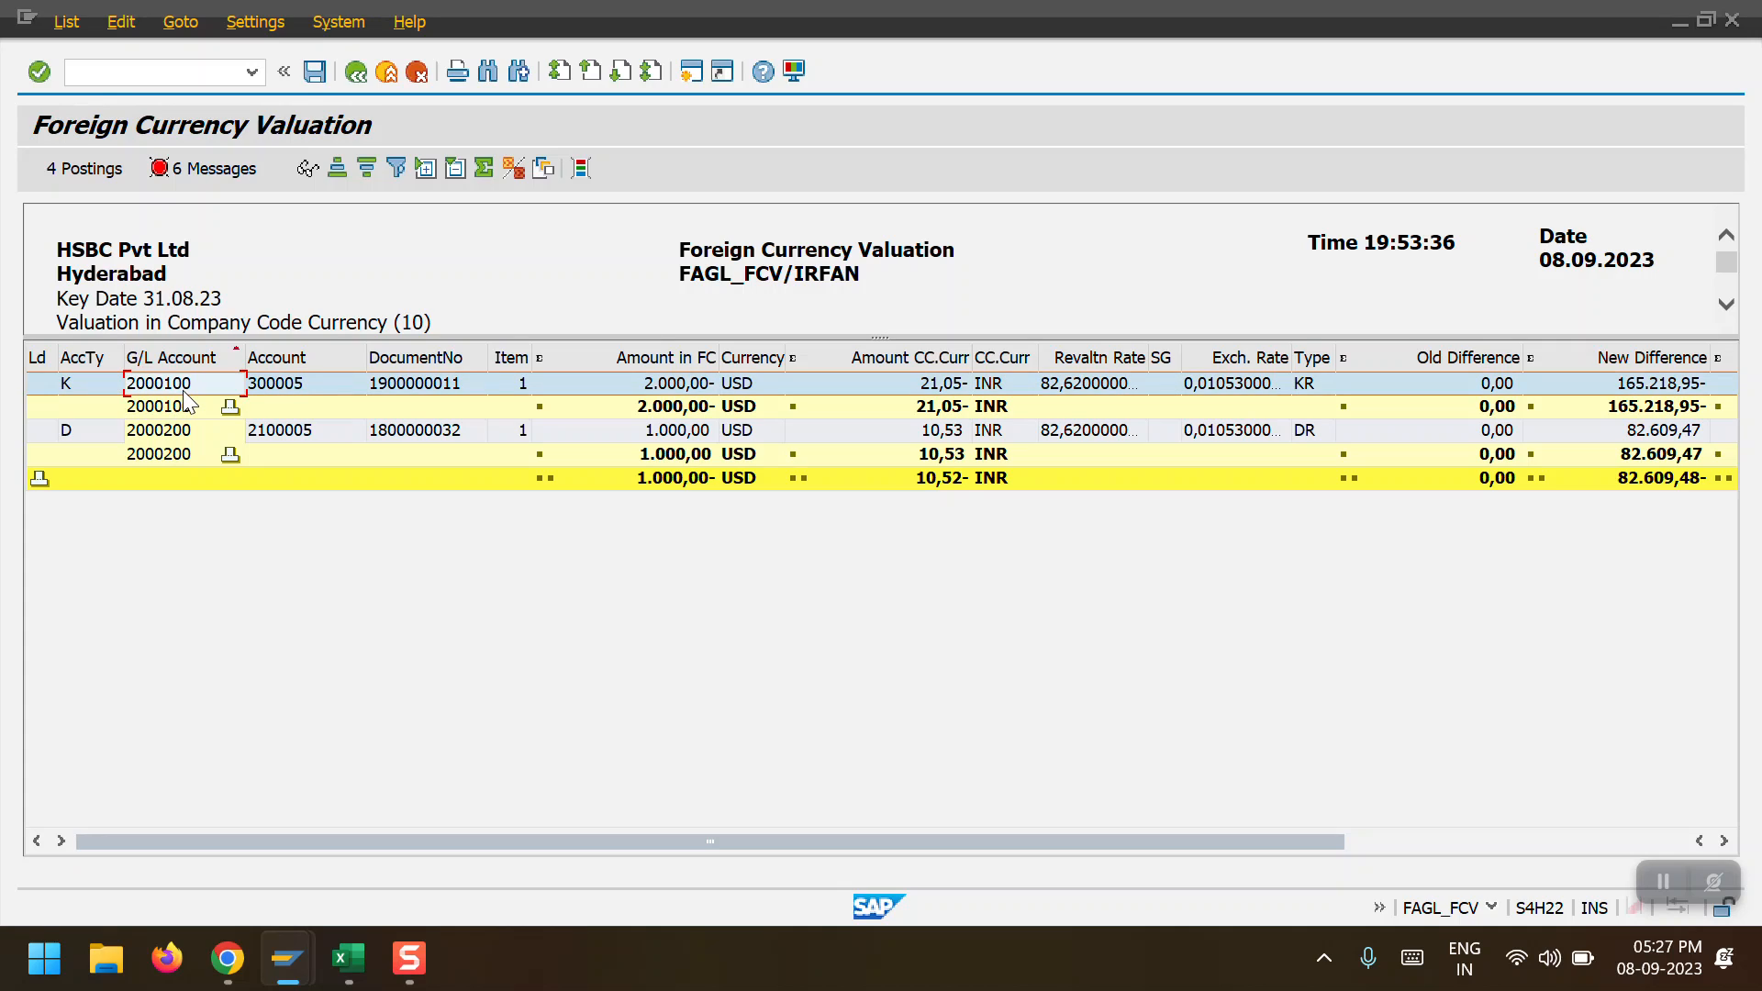
pyautogui.click(182, 389)
pyautogui.click(183, 389)
pyautogui.click(183, 389)
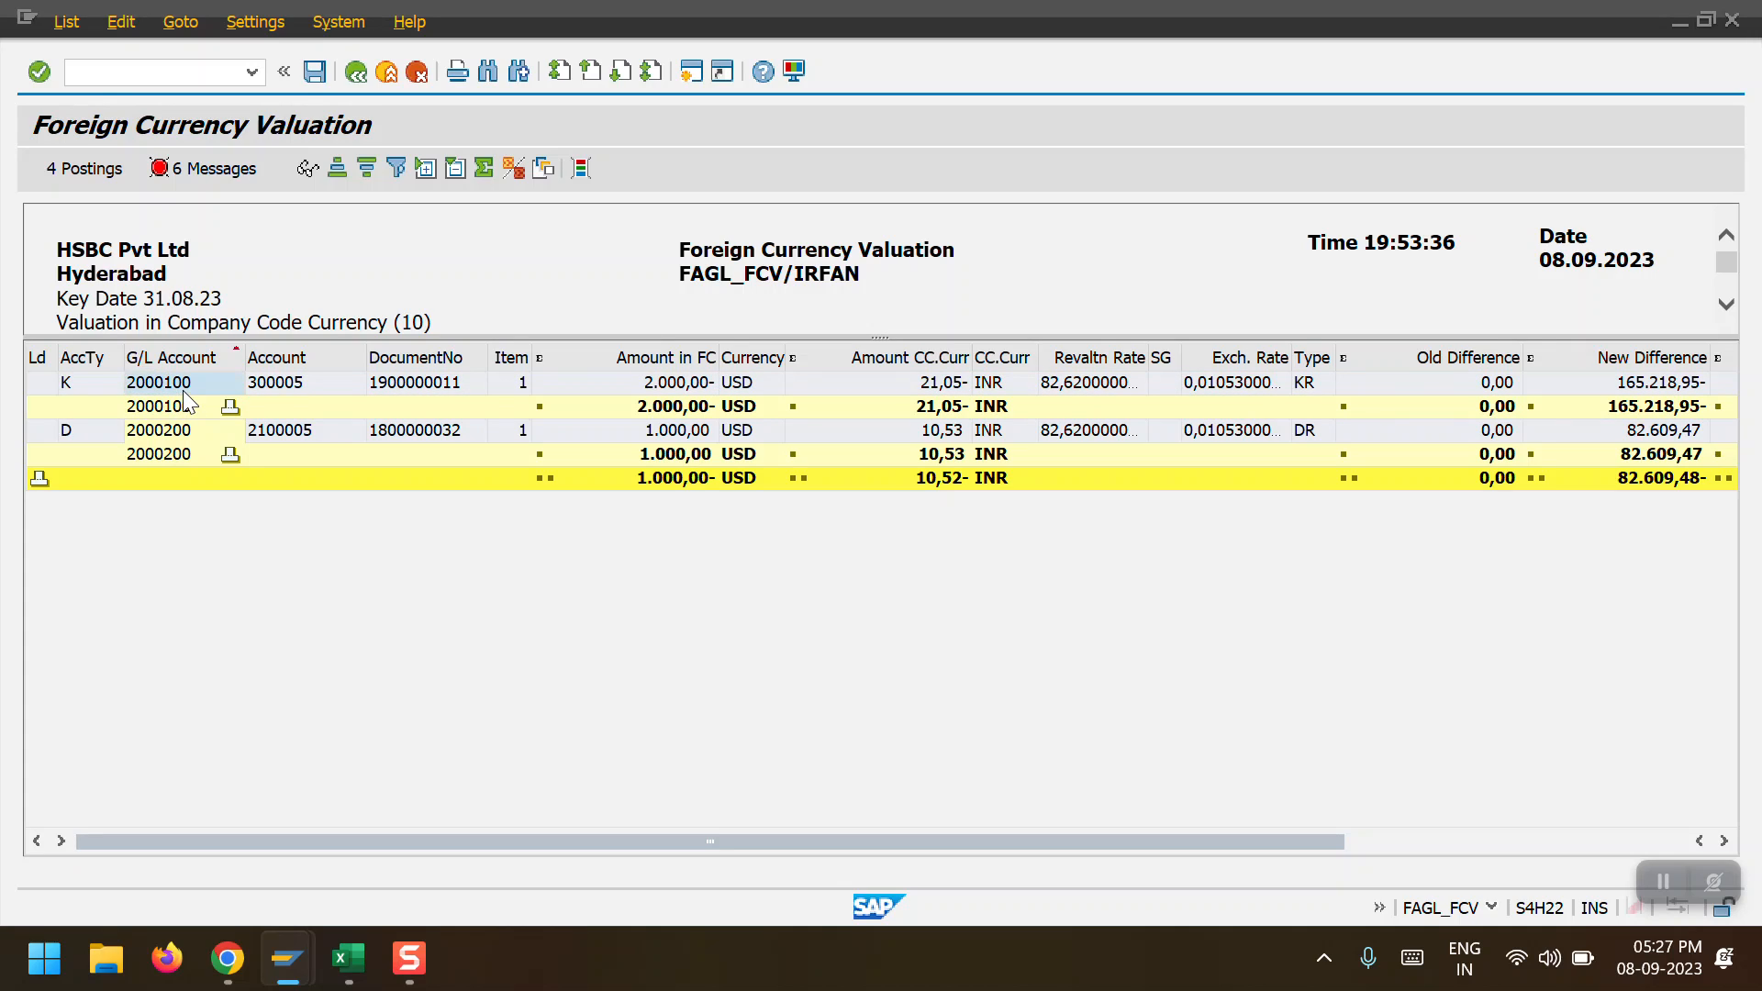
pyautogui.hotkey('ctrl', 'n')
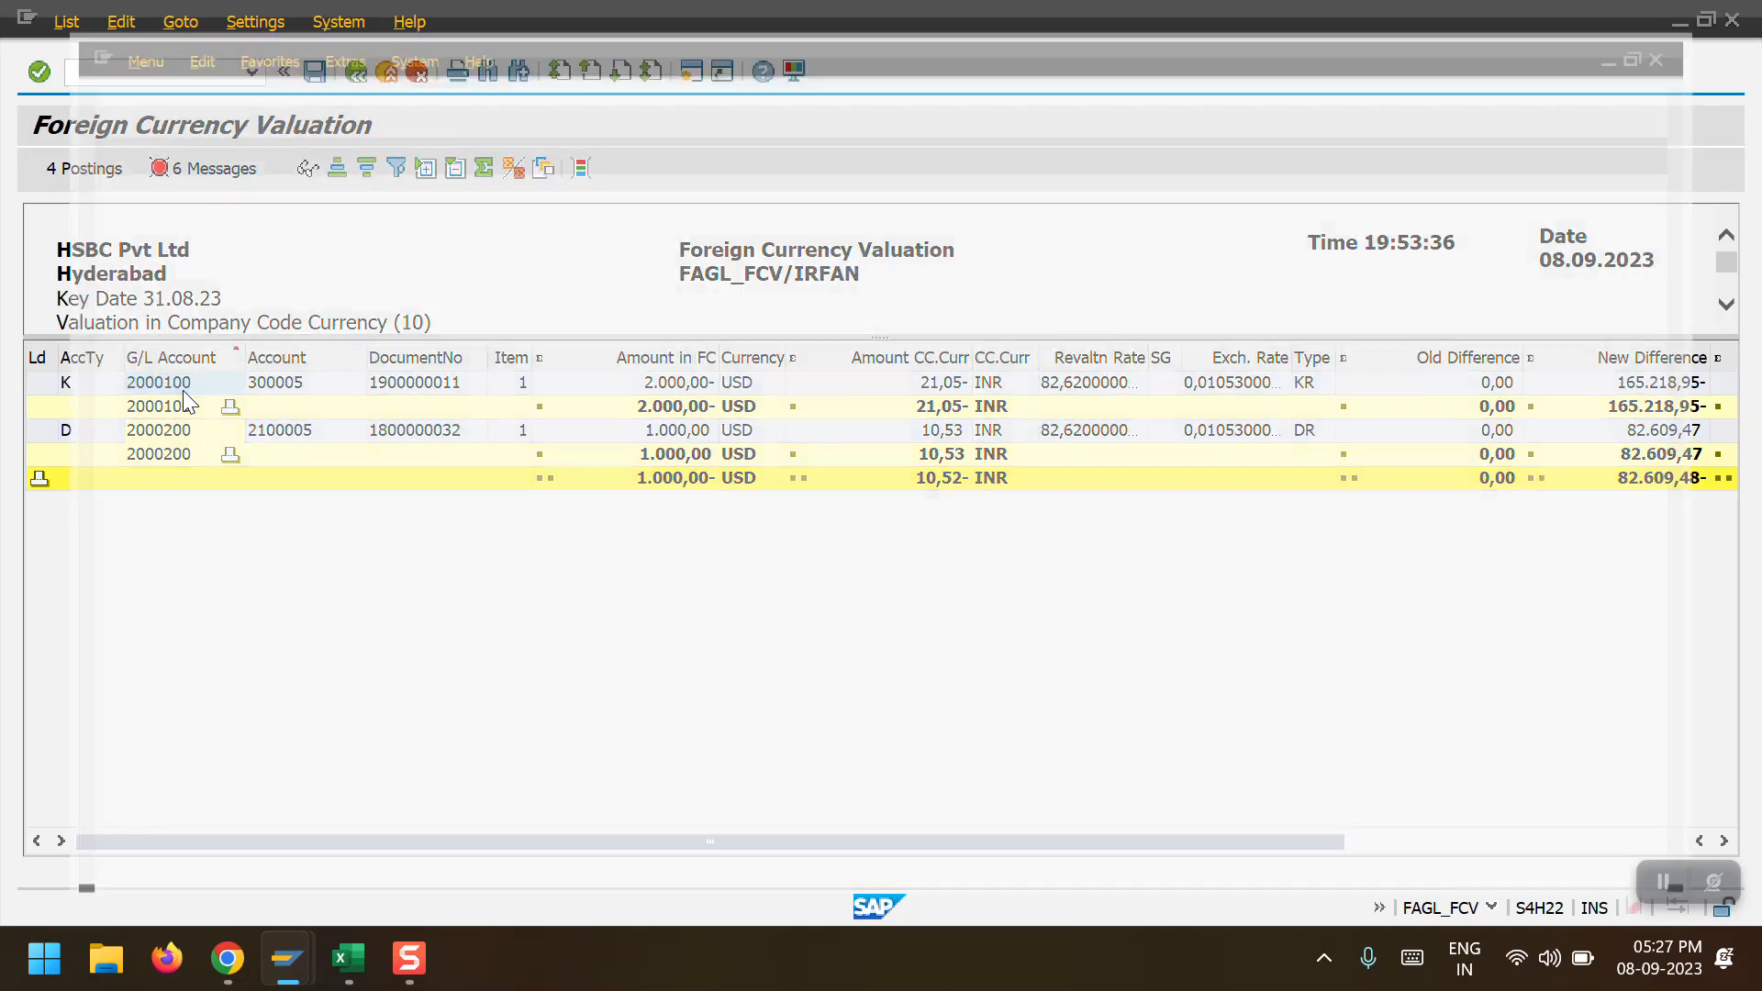
pyautogui.write('OB59')
pyautogui.press('Return')
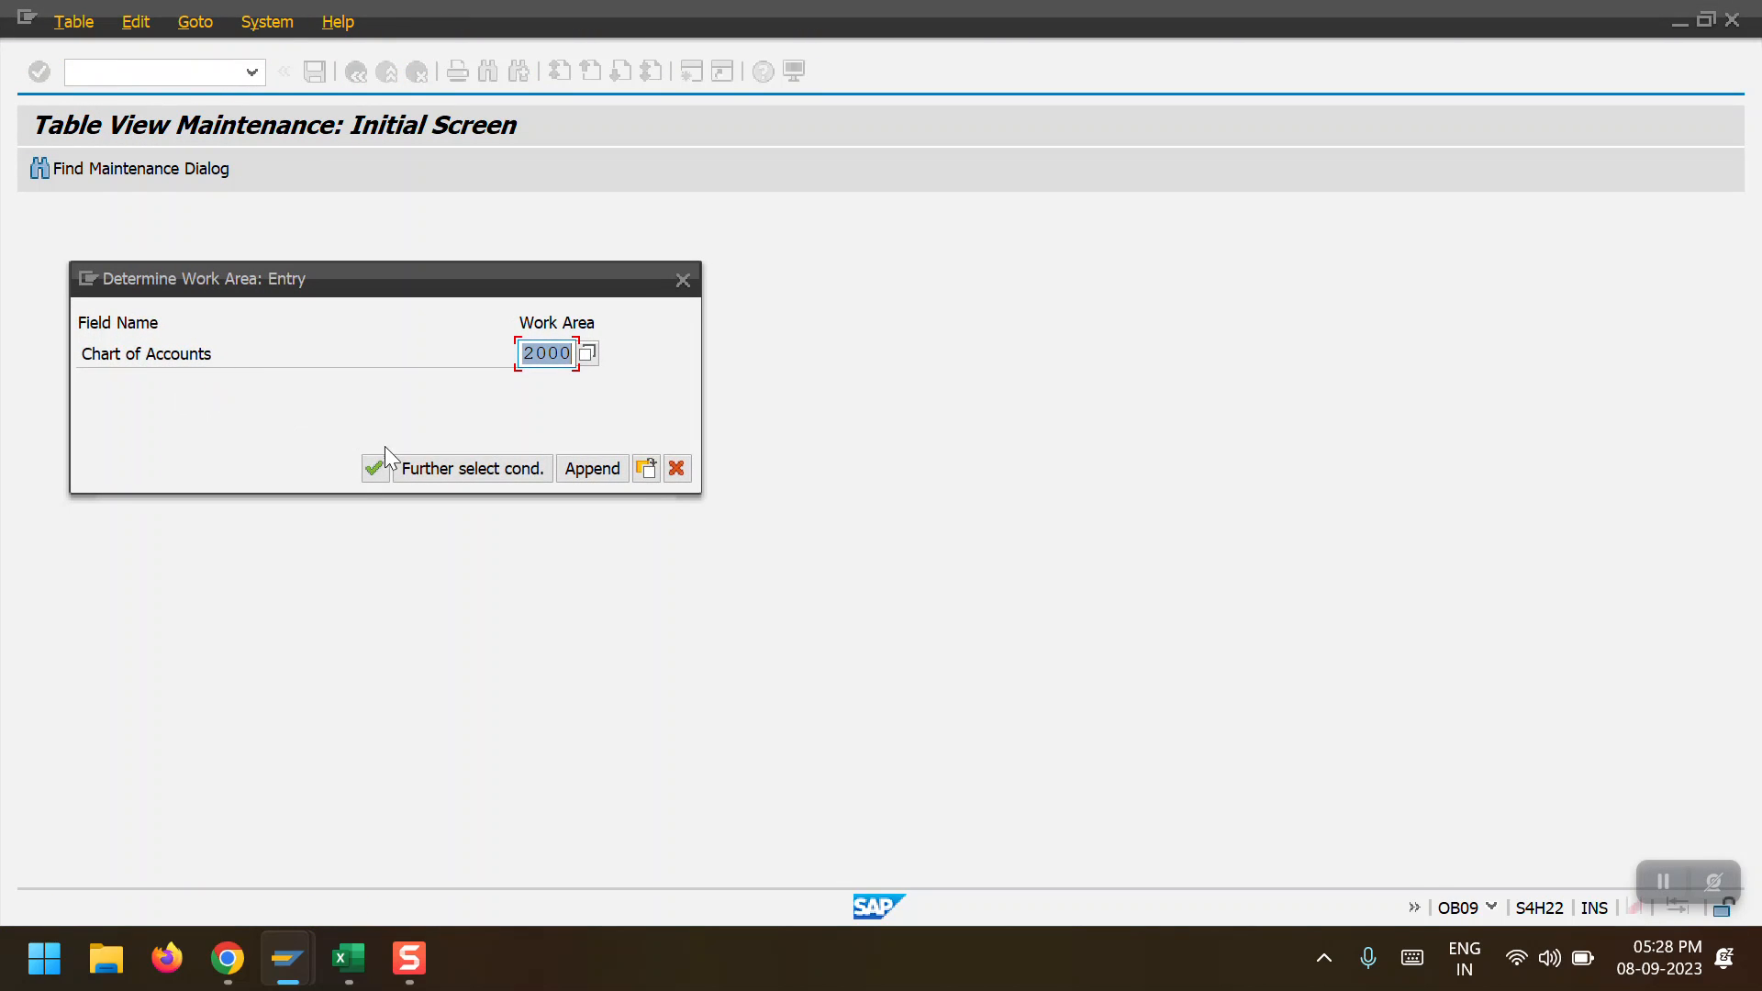
pyautogui.click(374, 471)
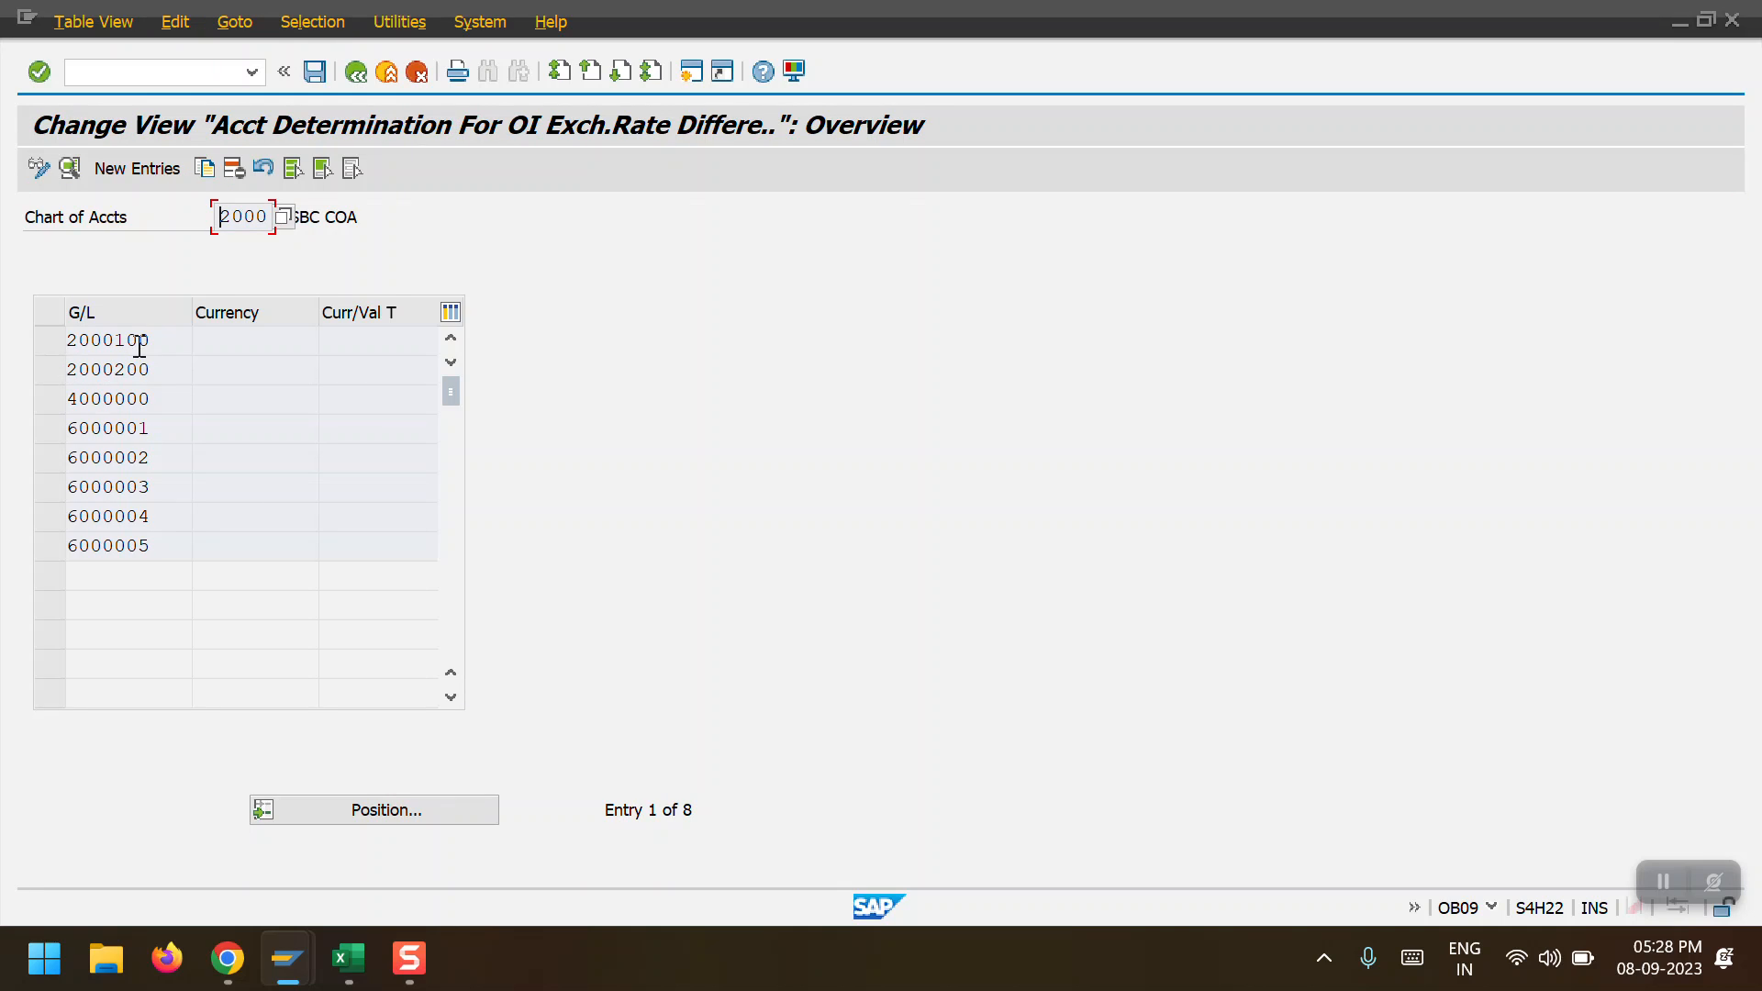
# Check the exchange rate difference and valuation accounts assigned to G/L account 2000100, and leave the account determination
pyautogui.doubleClick(138, 345)
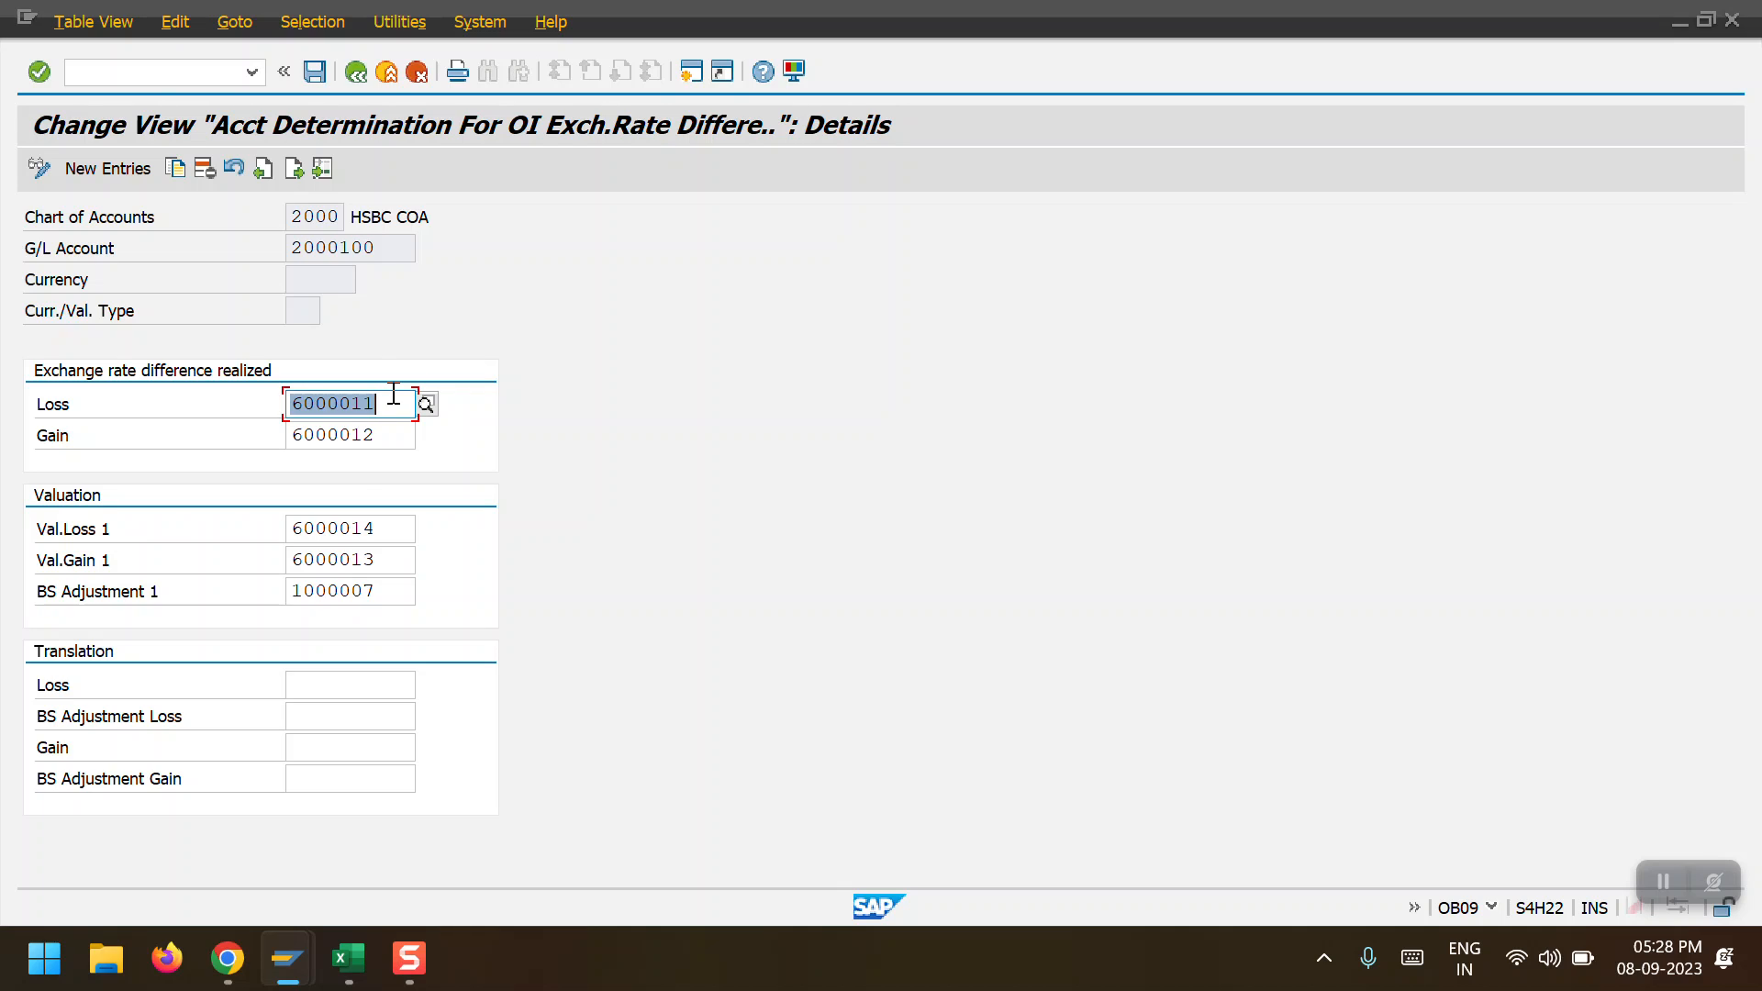
pyautogui.moveTo(411, 559); pyautogui.dragTo(289, 561)
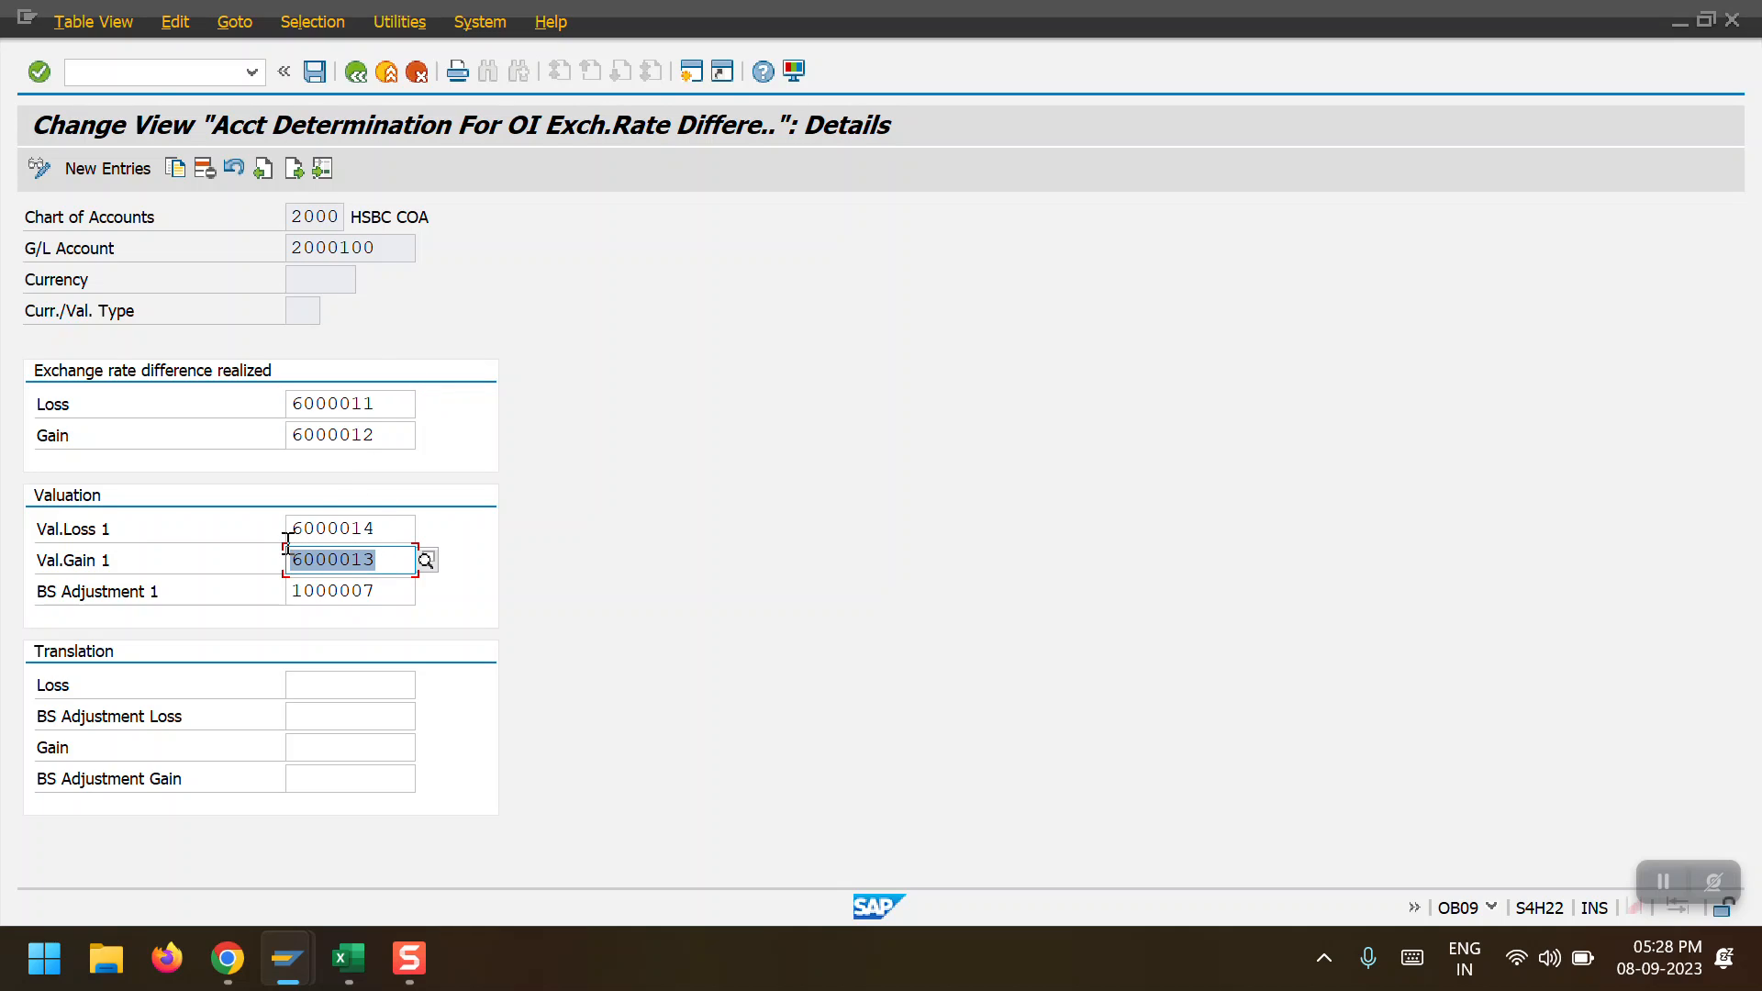
pyautogui.click(360, 69)
pyautogui.click(362, 70)
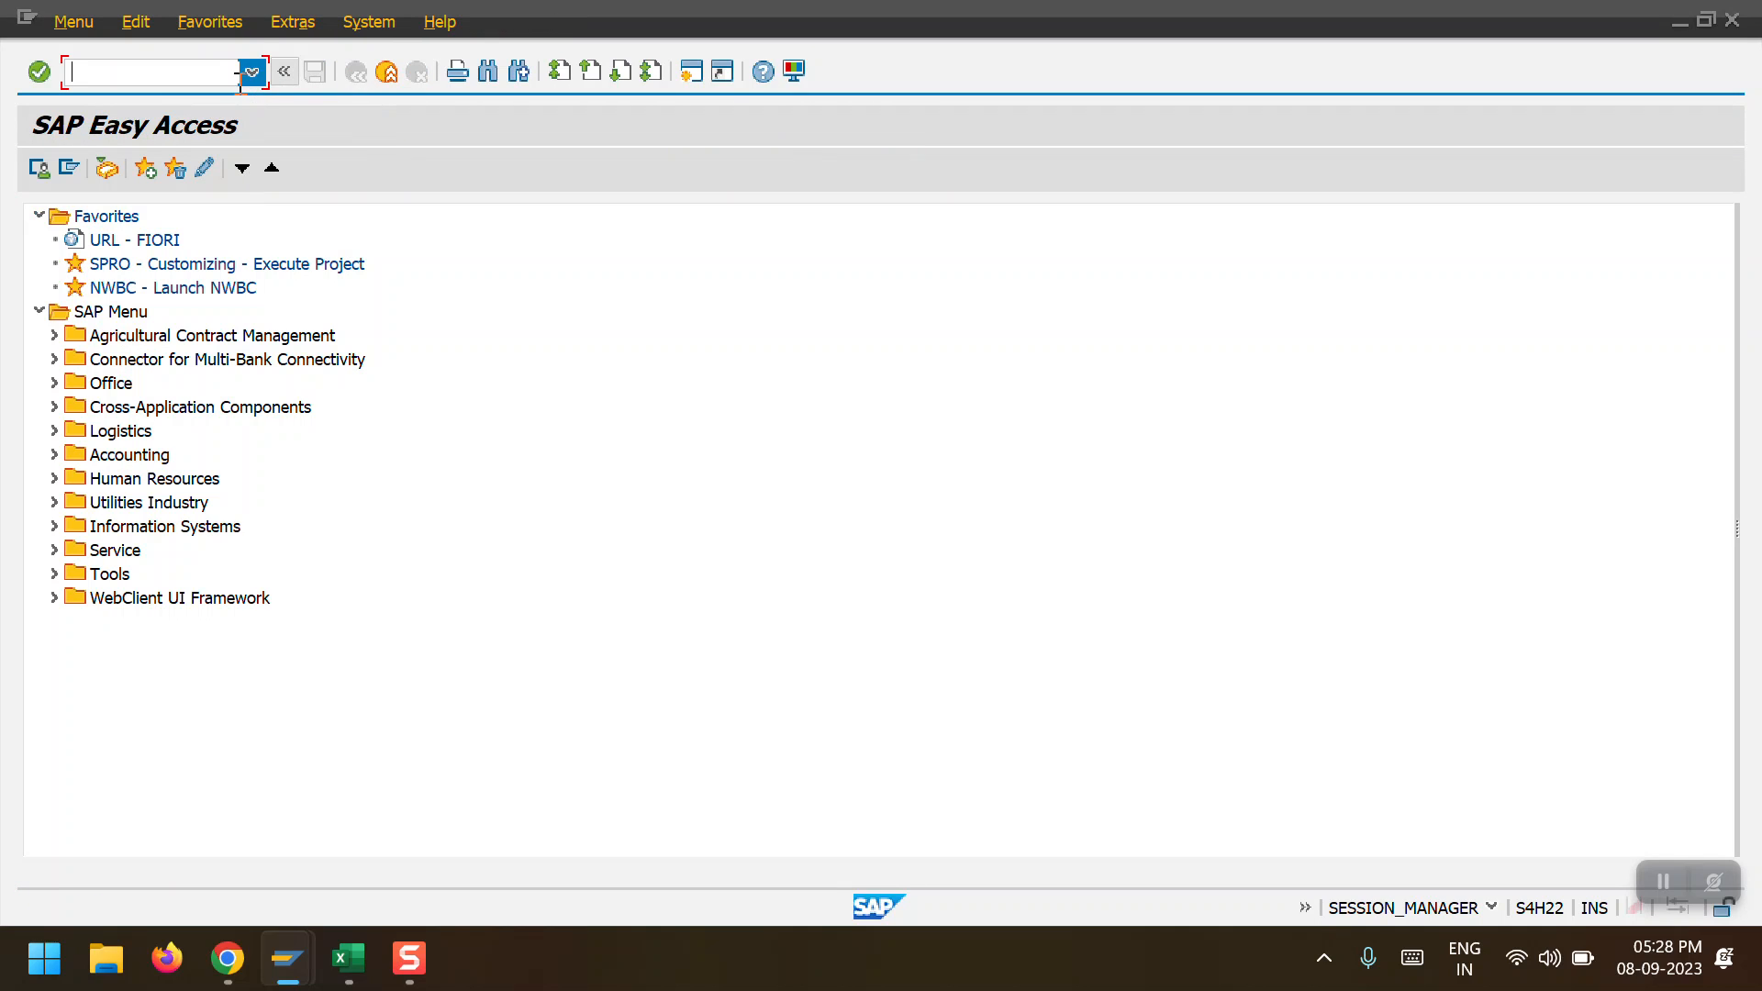
# Open FINS_FCT_GL_BAL_VAL, review which journal entry fields are flagged for G/L valuation, and return to the valuation results session
pyautogui.click(251, 72)
pyautogui.click(212, 158)
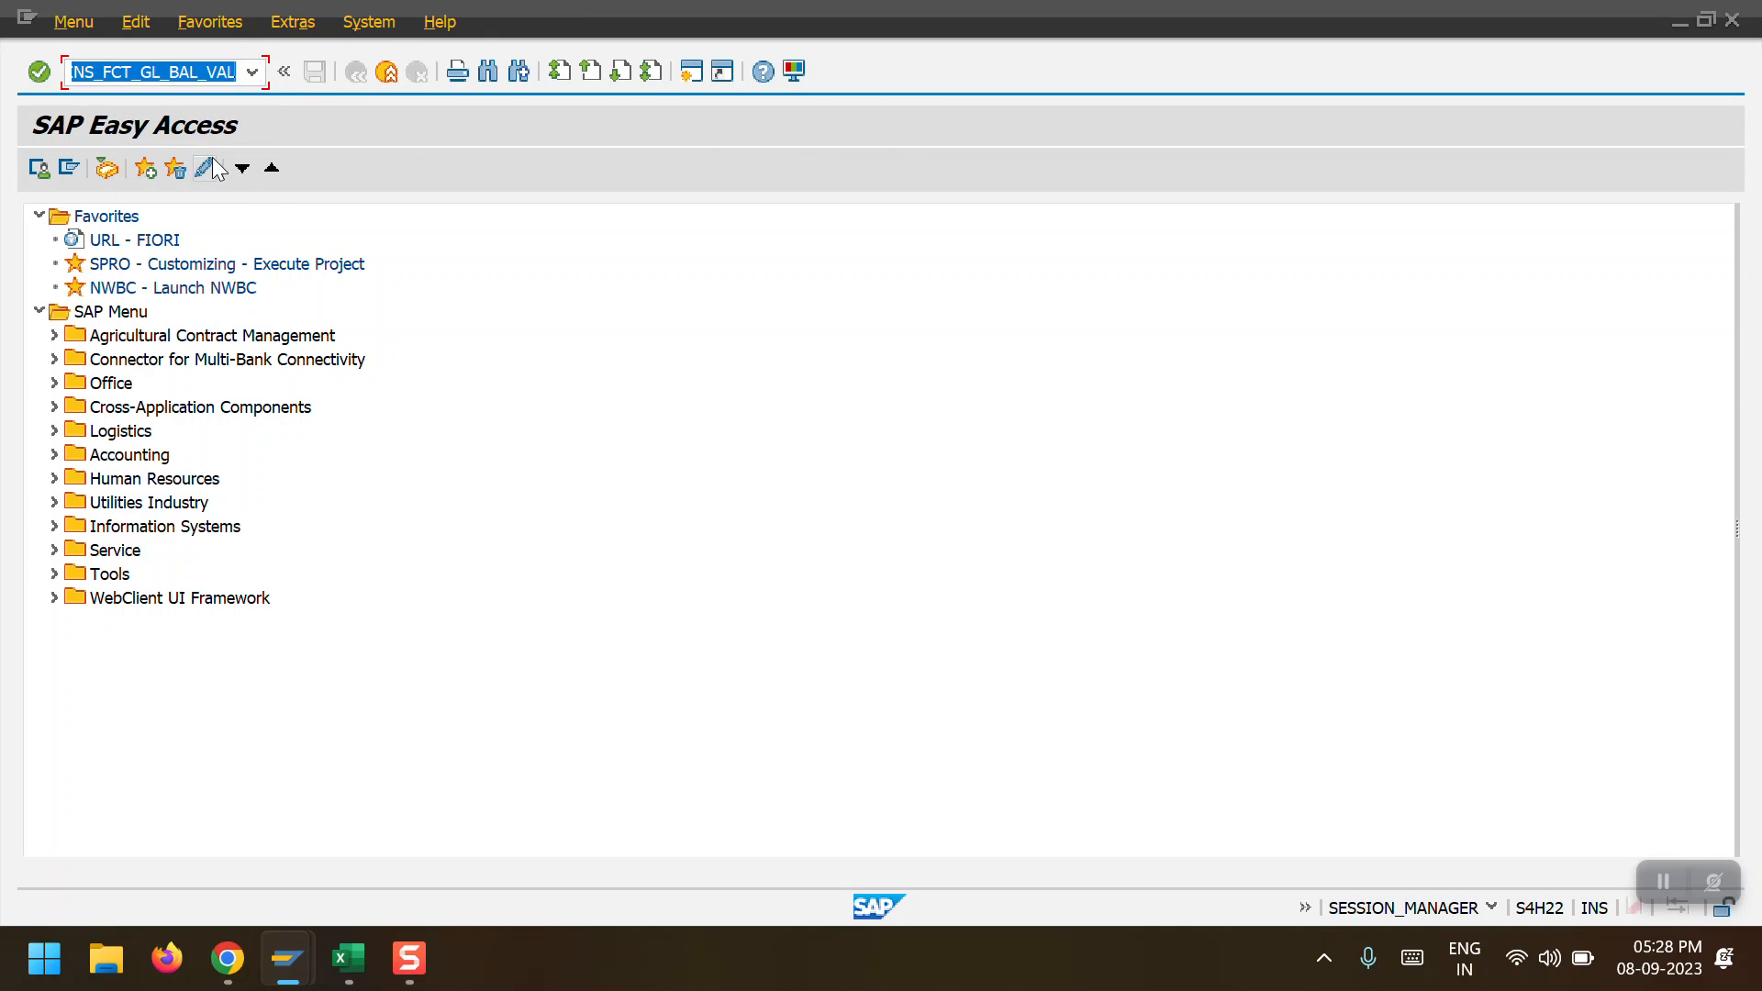
pyautogui.press('Return')
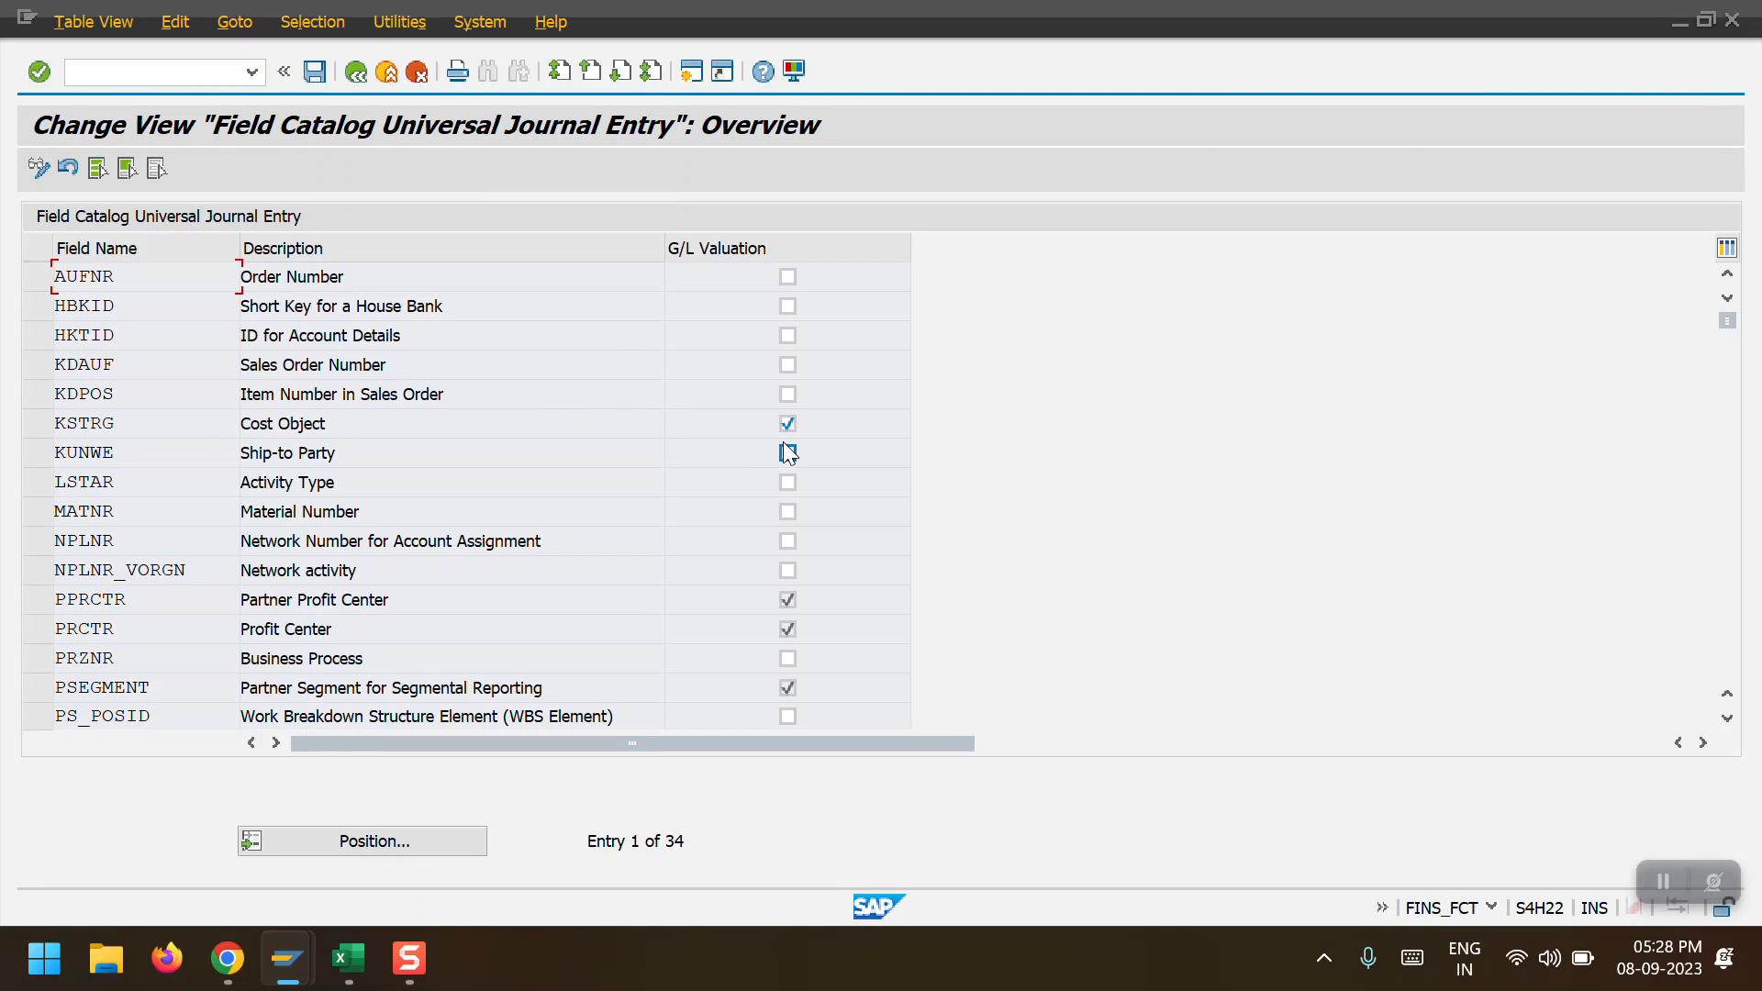
pyautogui.scroll(-3, 784, 442)
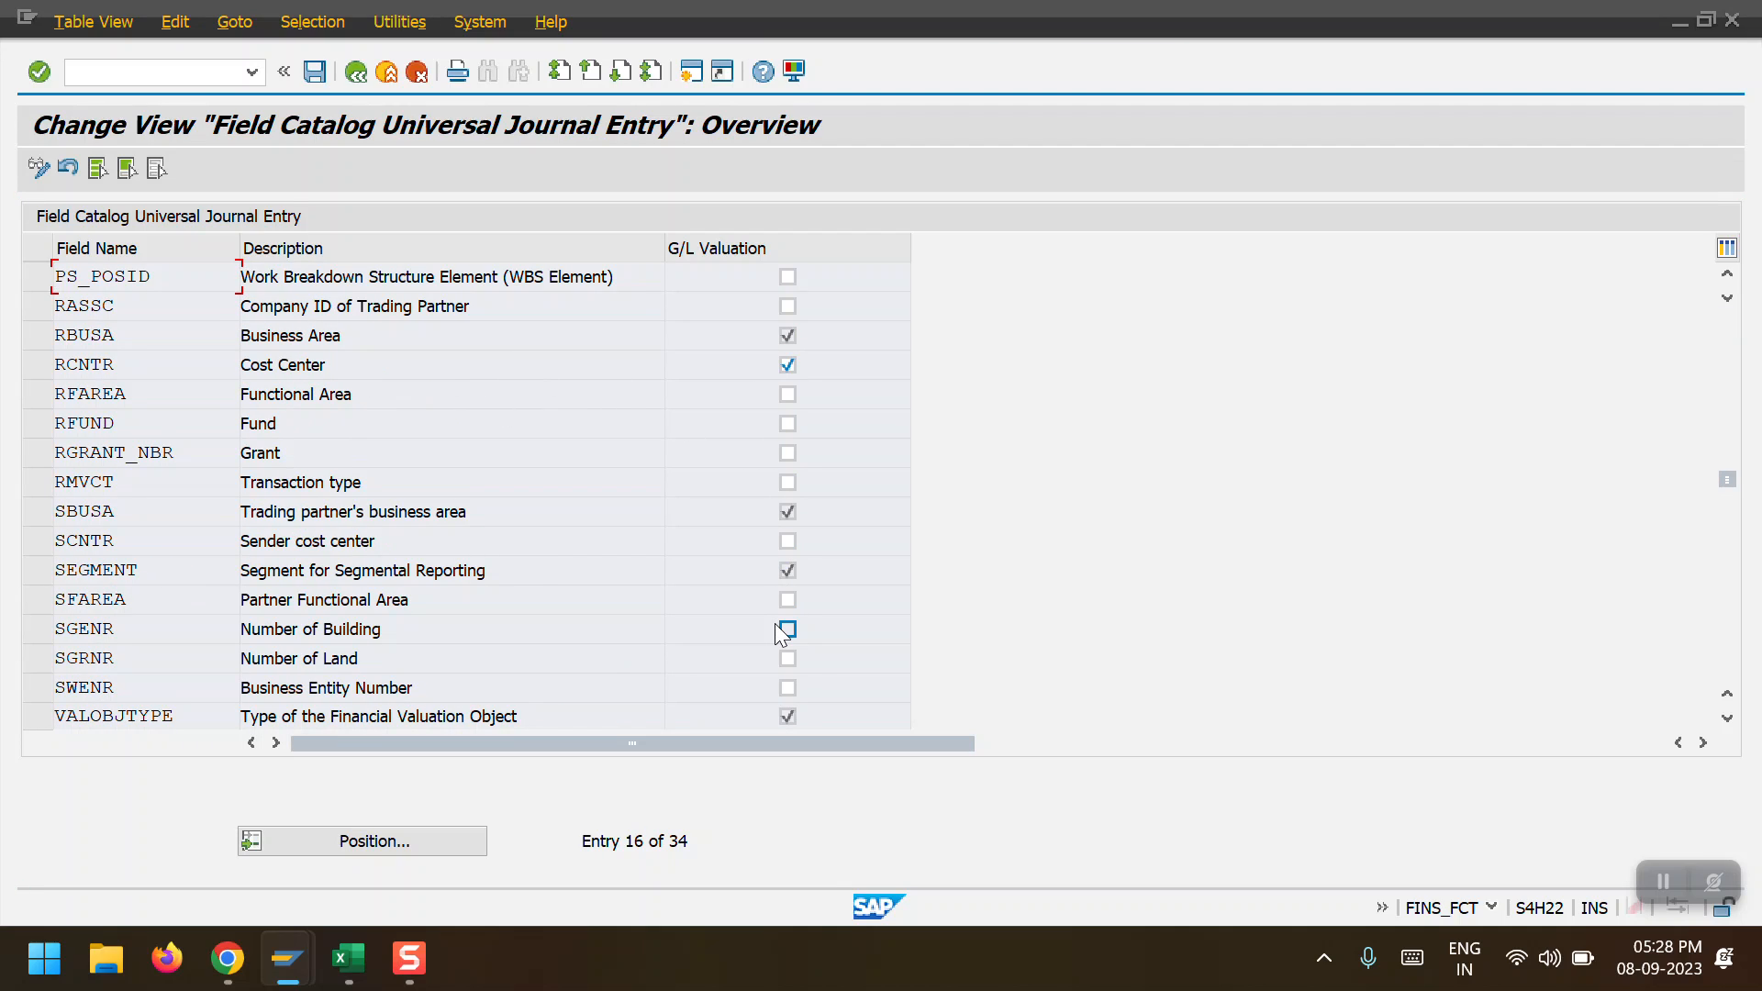
pyautogui.click(355, 78)
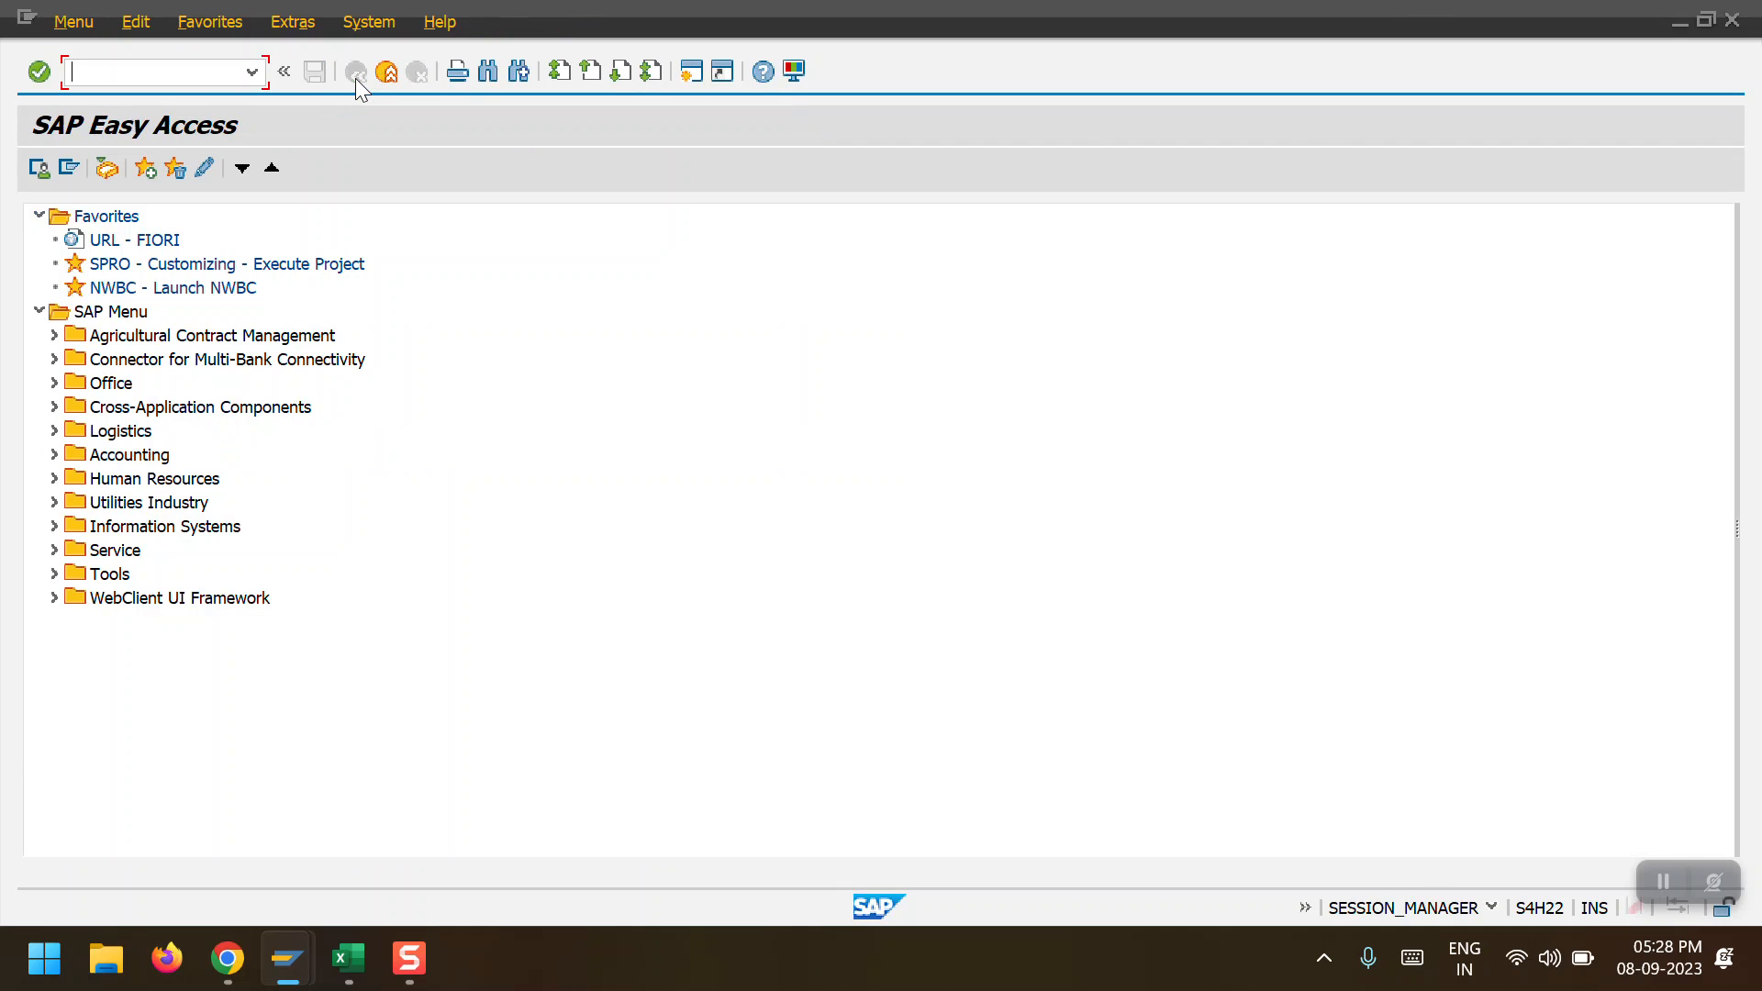
pyautogui.moveTo(287, 959)
pyautogui.click(327, 857)
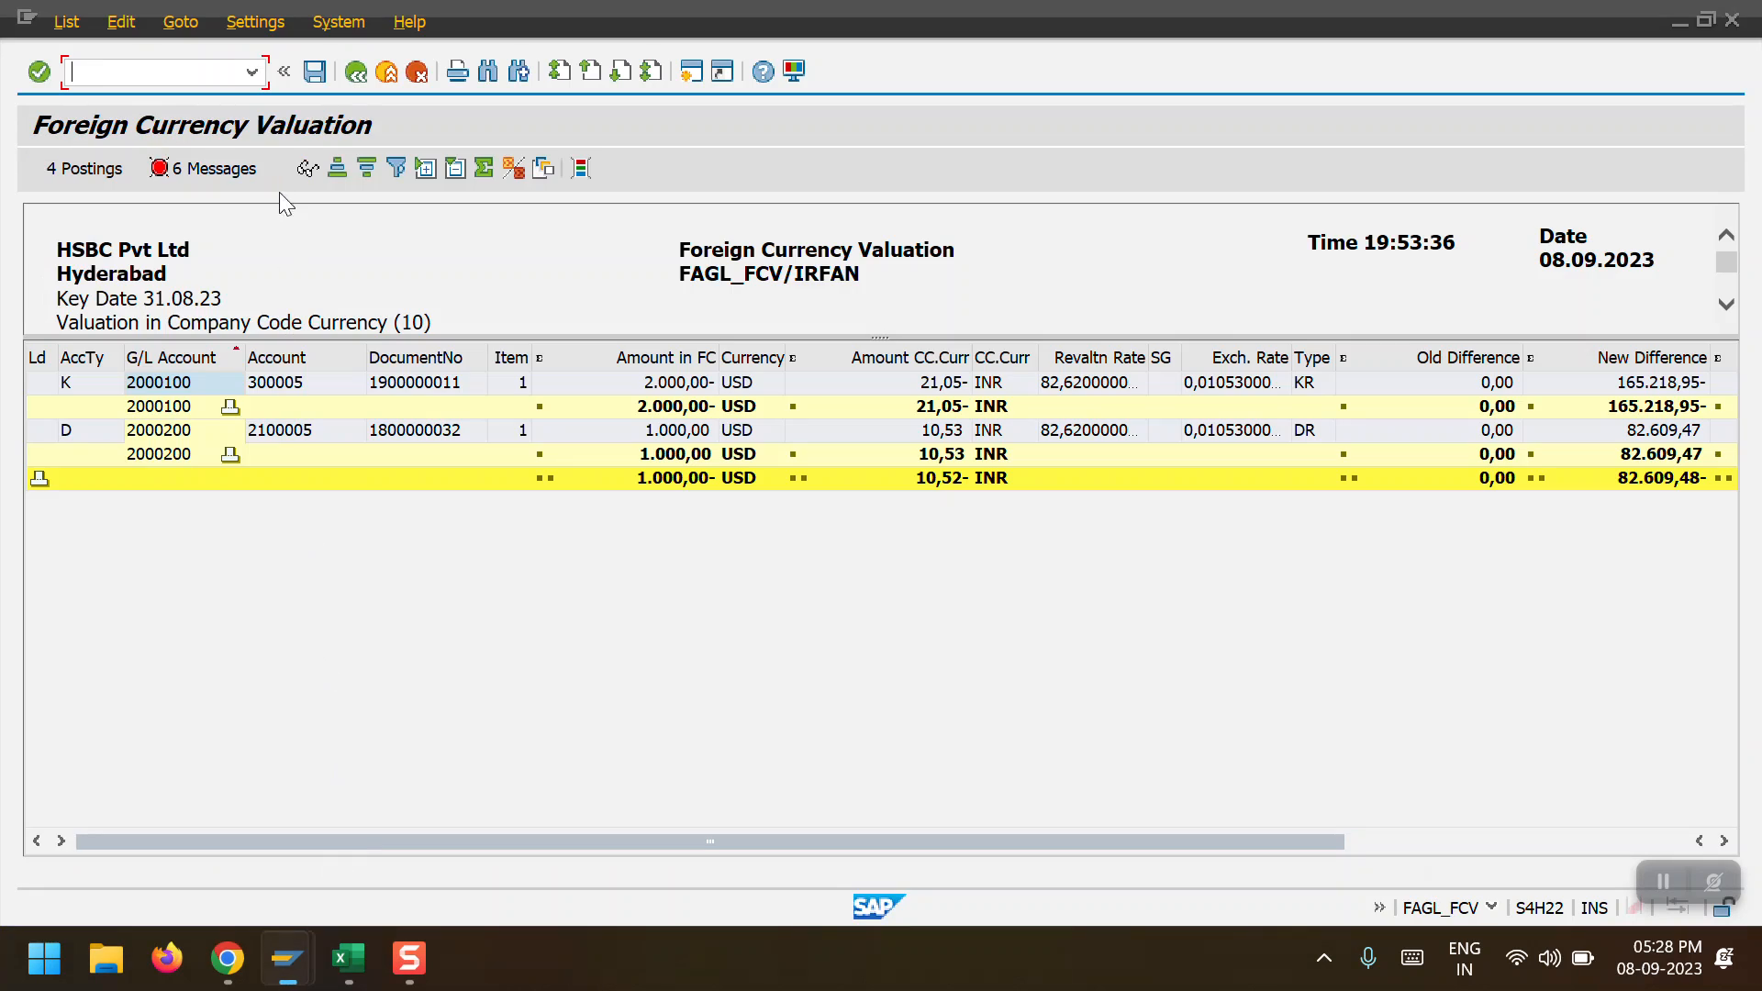
# Restart transaction FAGL_FCV for company code 2000 with valuation area H2
pyautogui.click(354, 79)
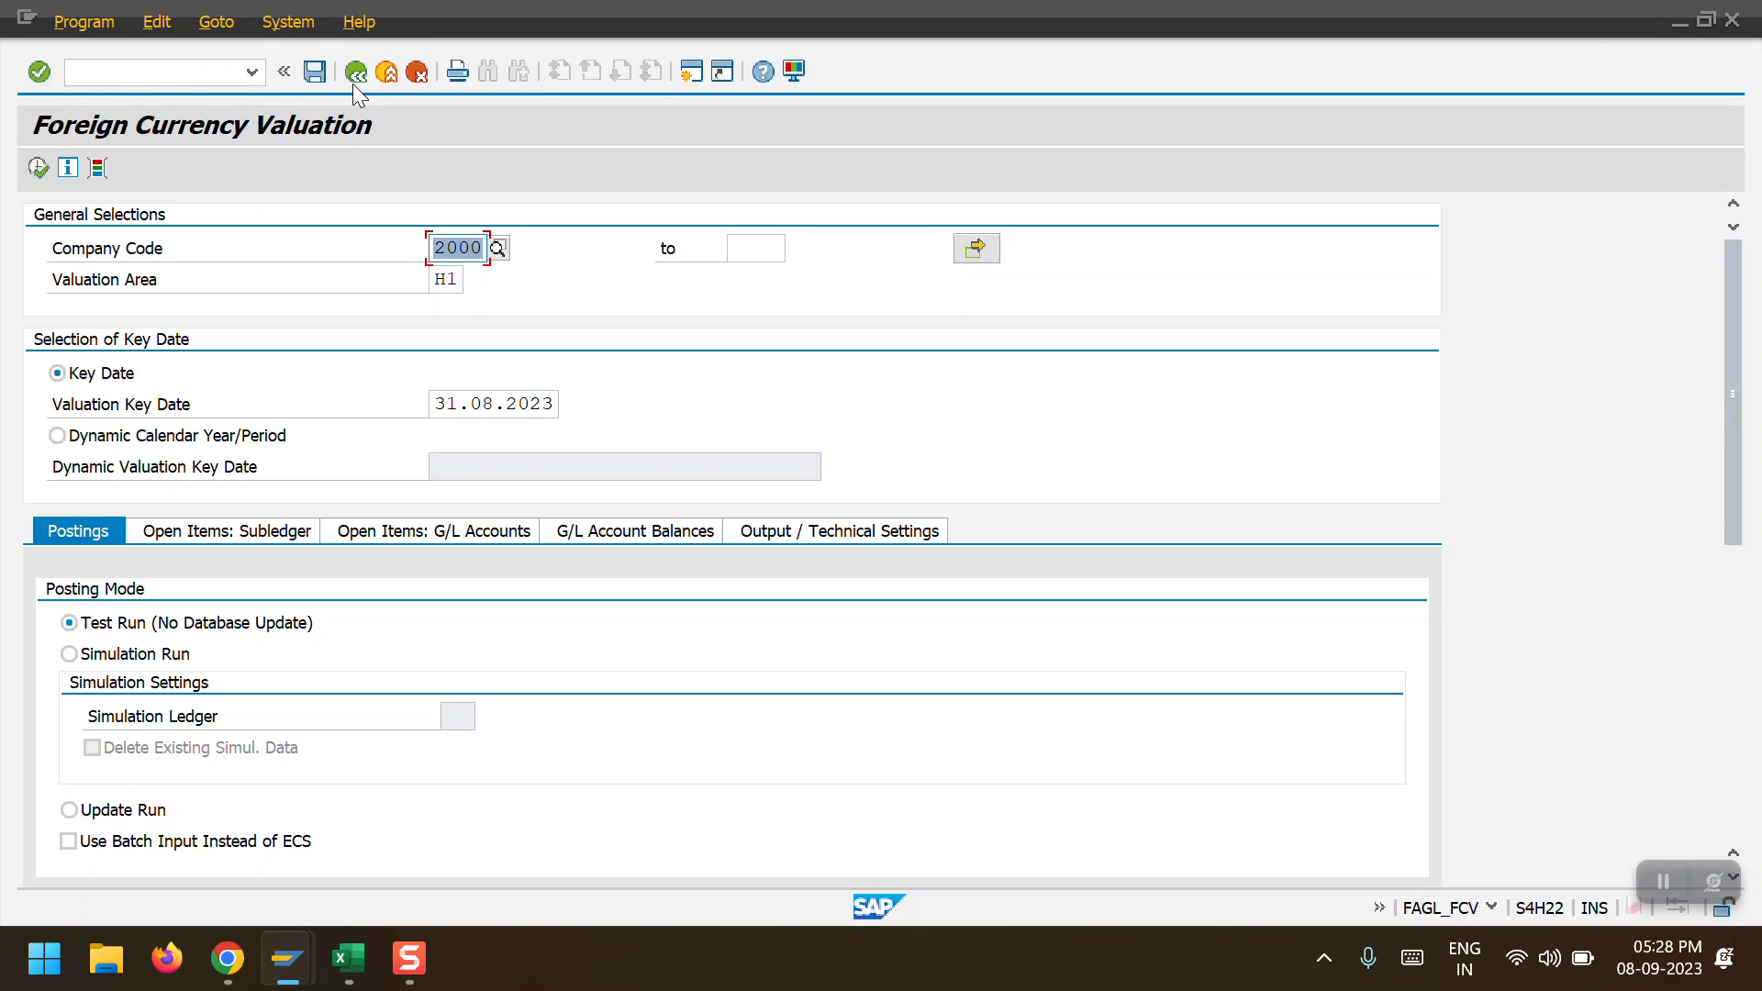
pyautogui.click(194, 75)
pyautogui.write('/N')
pyautogui.press('Return')
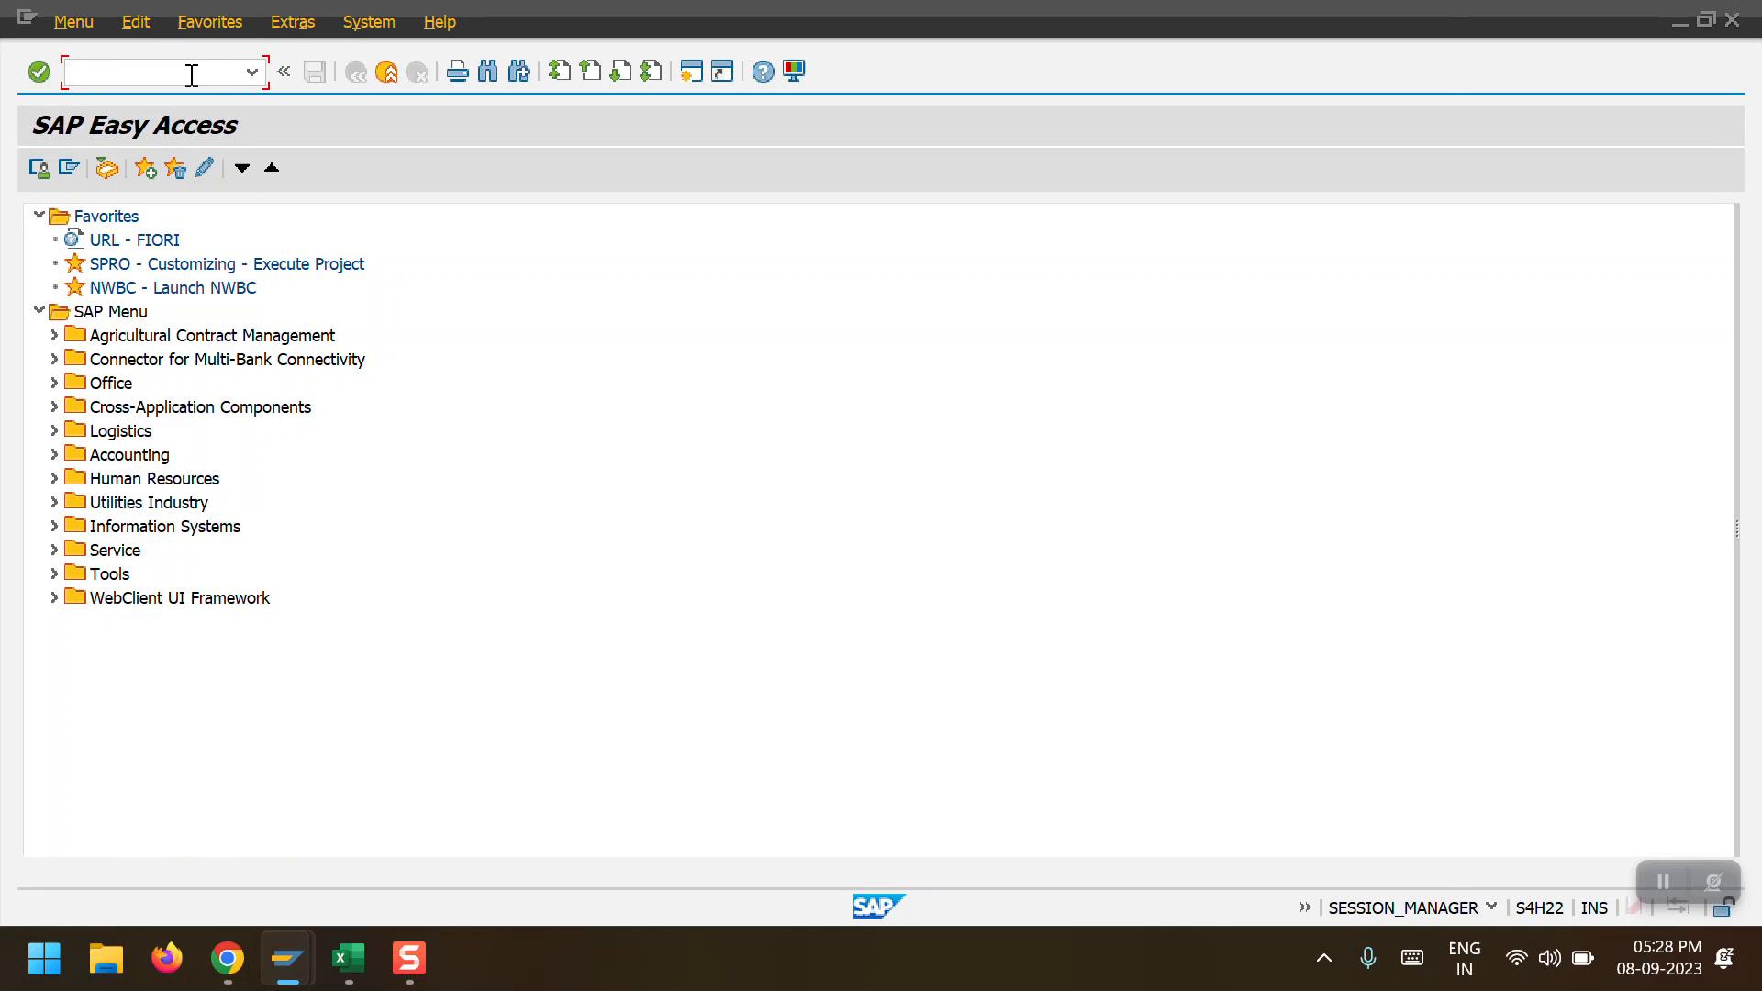
pyautogui.click(192, 75)
pyautogui.press('Down')
pyautogui.press('Down')
pyautogui.press('Down')
pyautogui.press('Down')
pyautogui.press('Return')
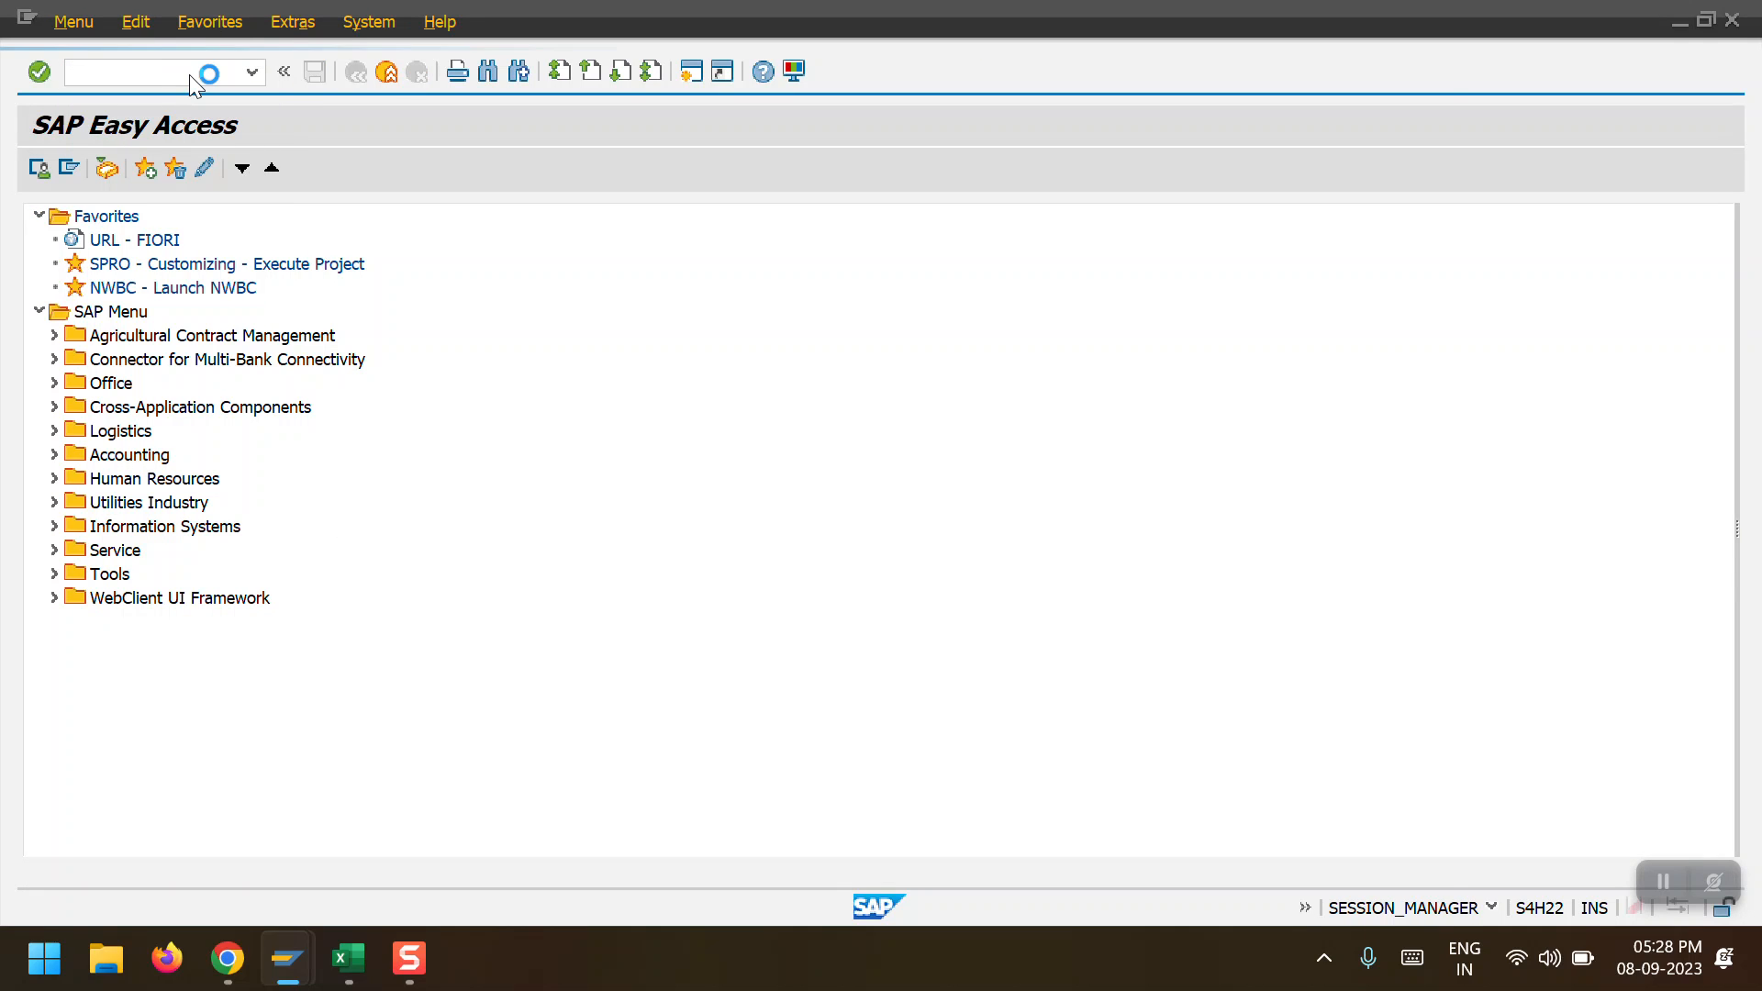
pyautogui.click(472, 240)
pyautogui.click(462, 281)
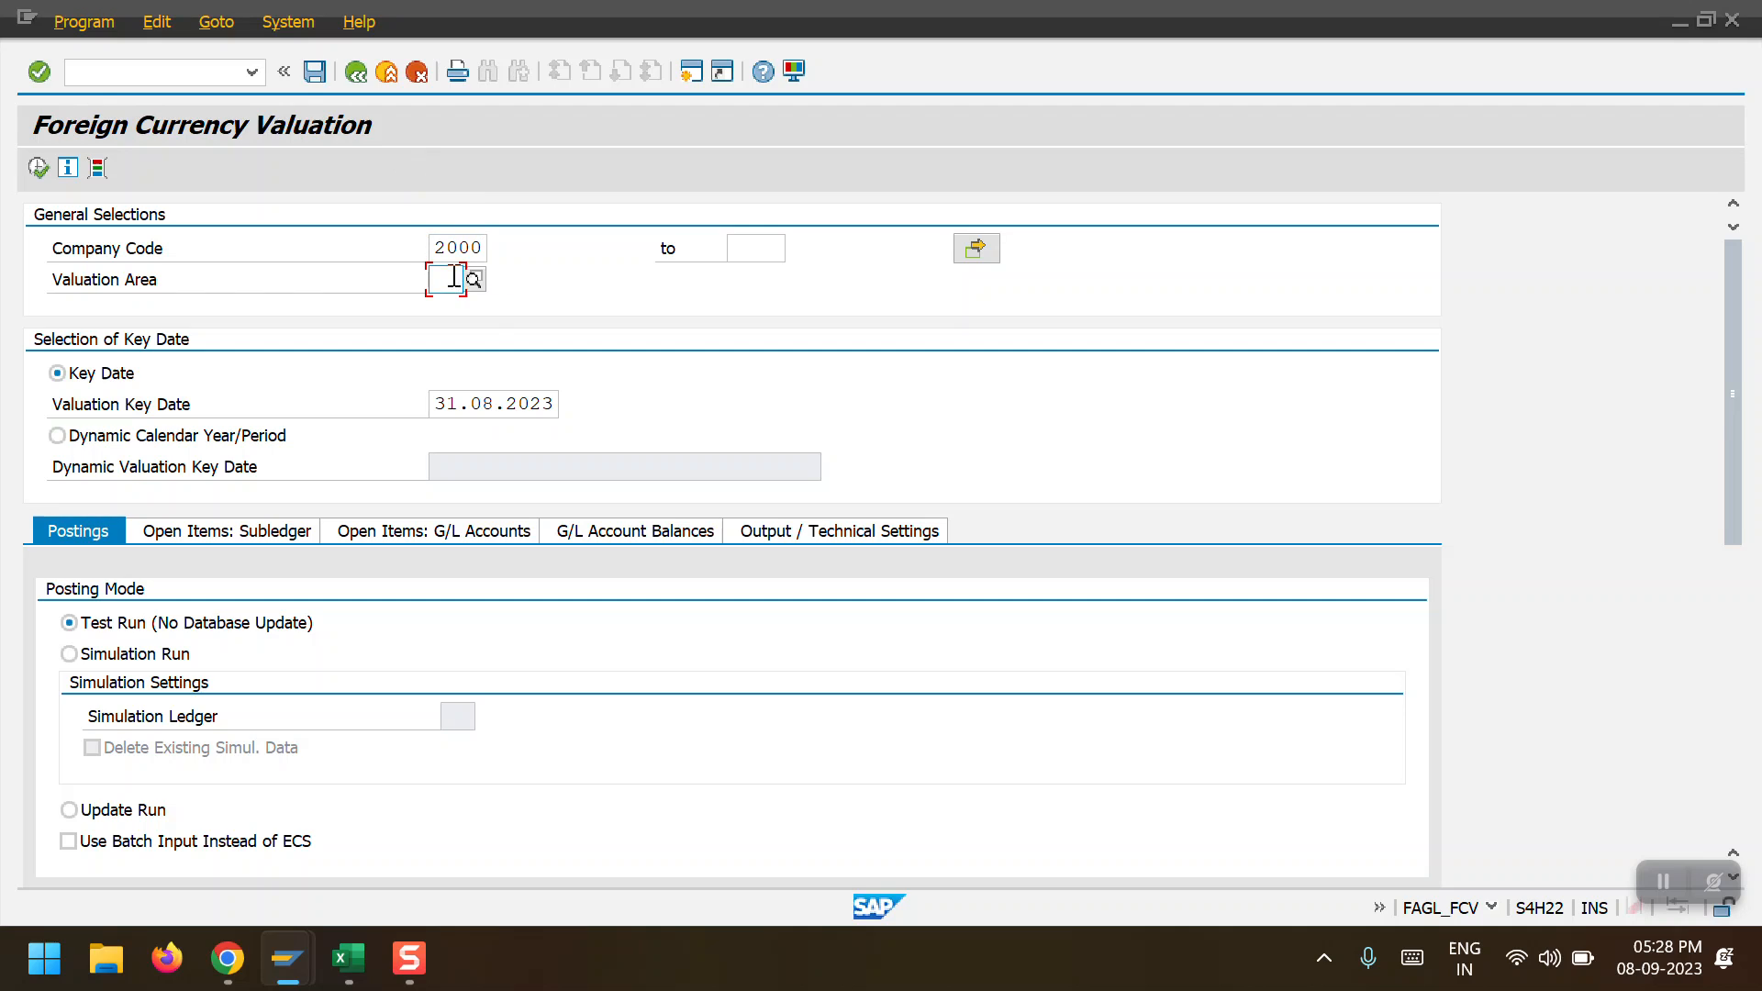
pyautogui.click(459, 332)
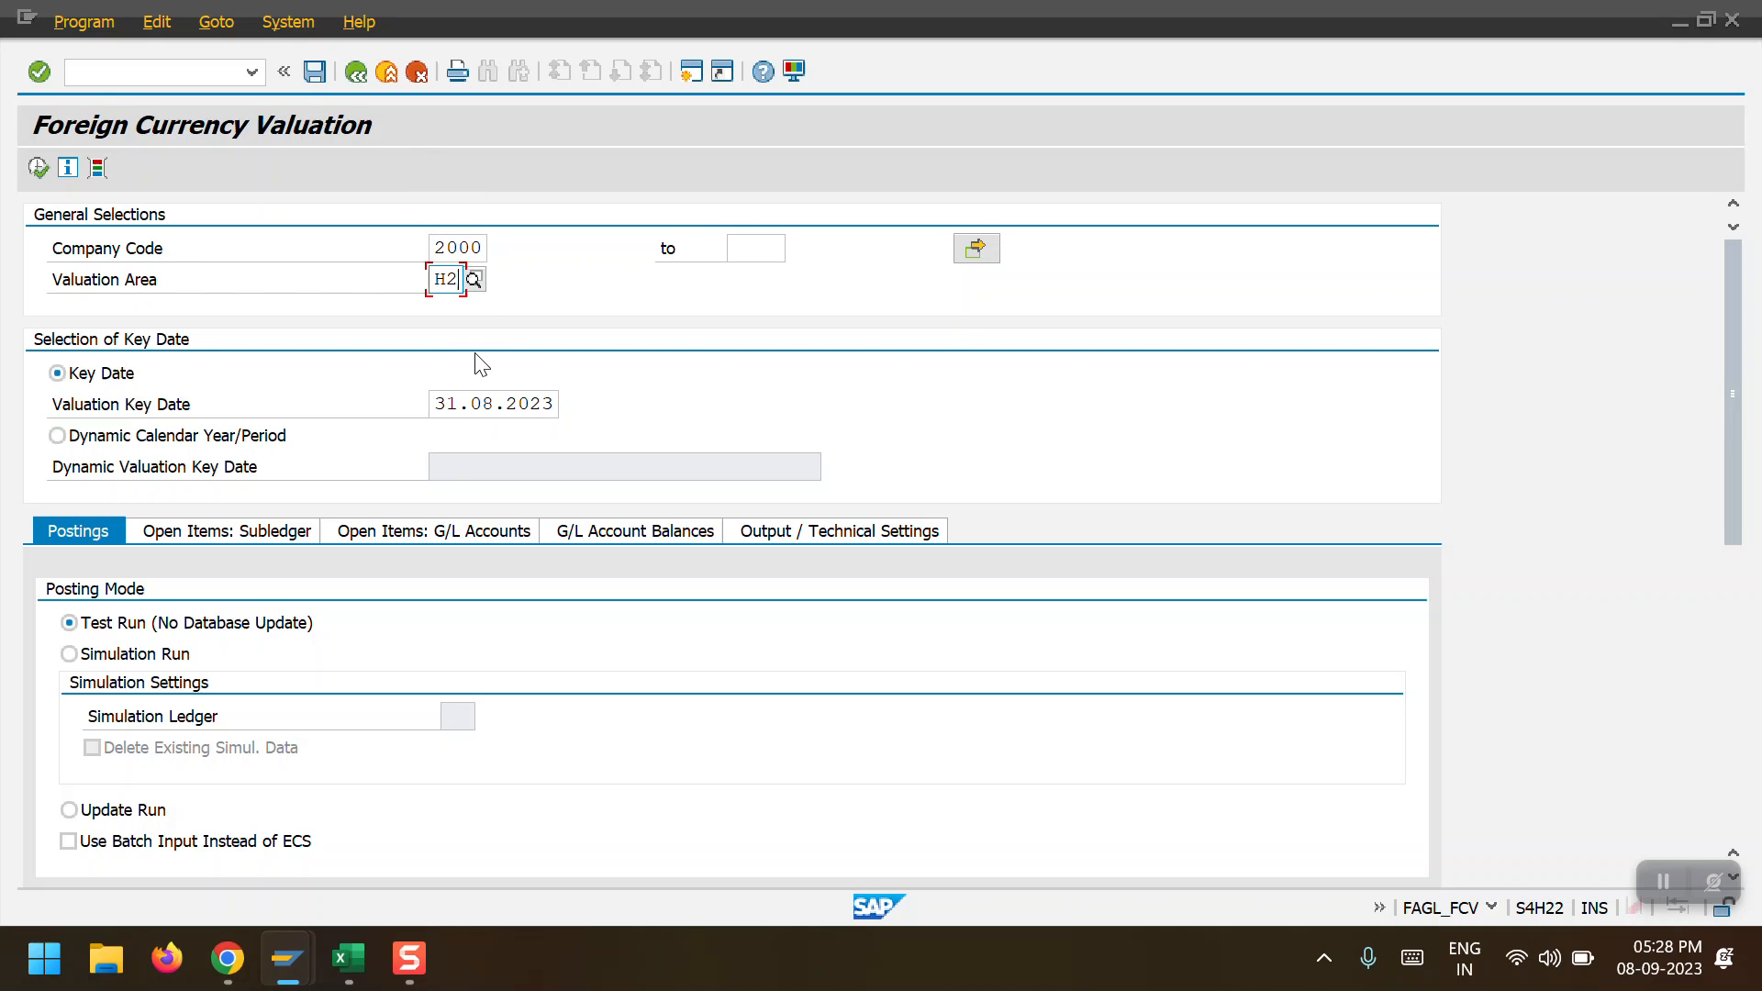
# Activate valuation of G/L account balances and P&L accounts, and execute the test run
pyautogui.click(211, 531)
pyautogui.click(103, 531)
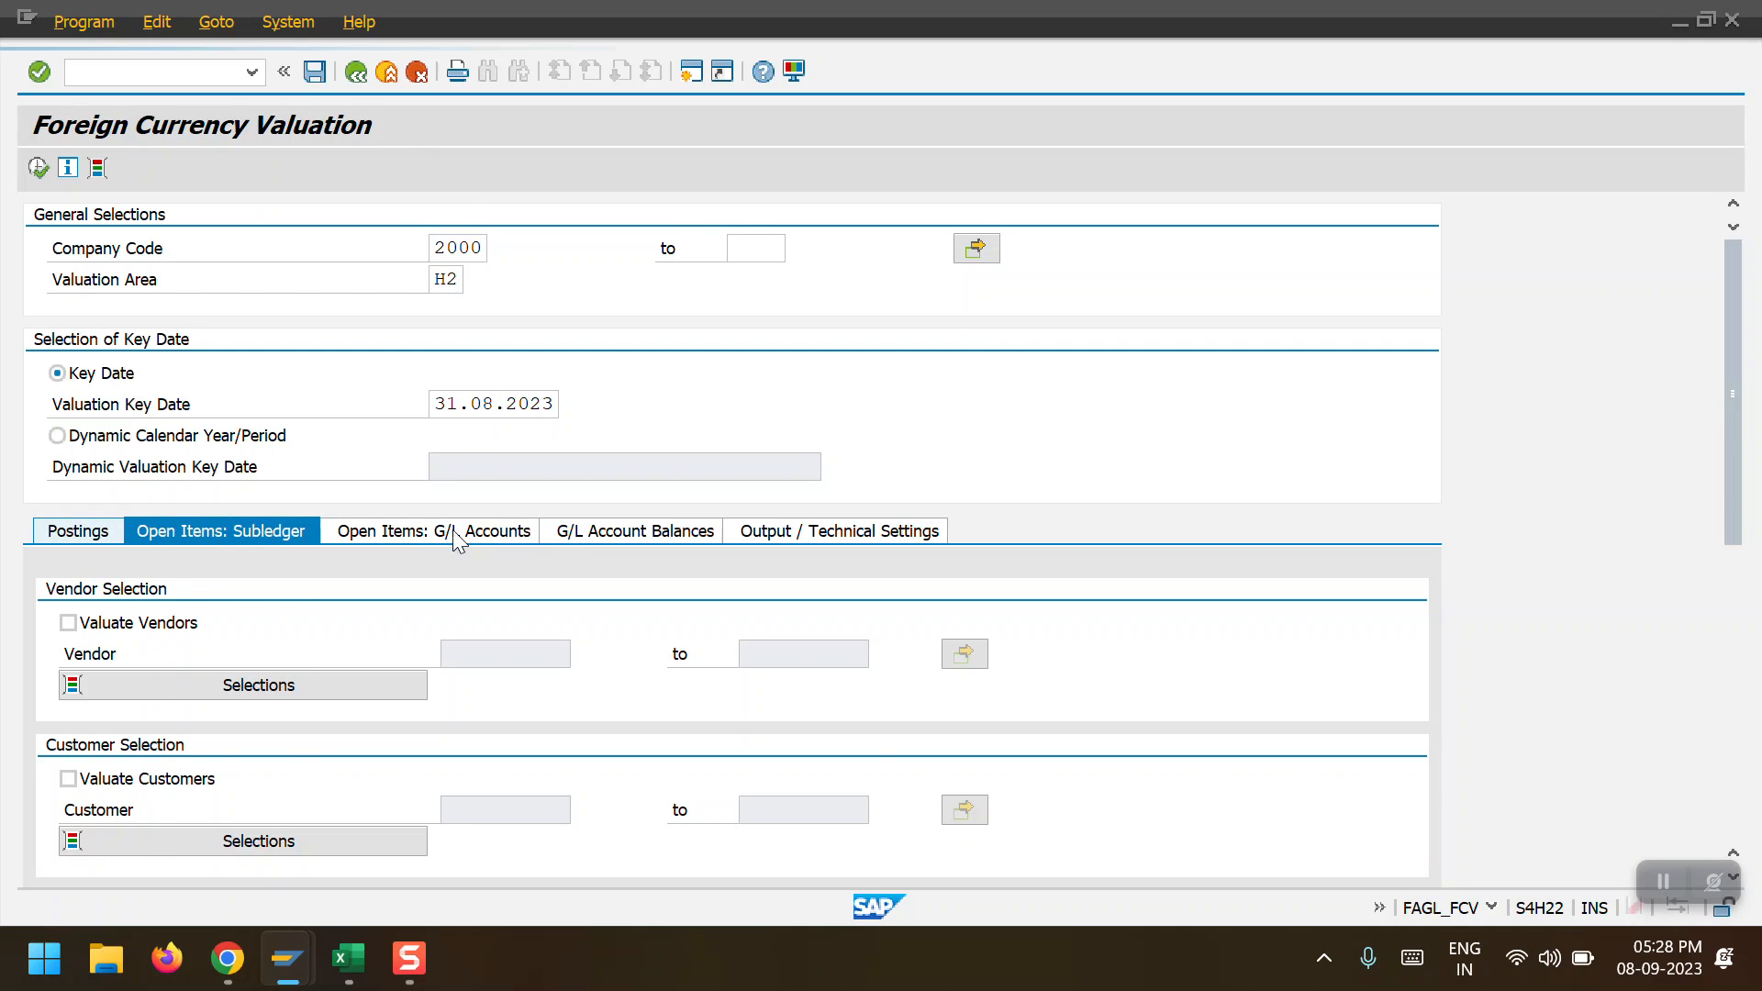
pyautogui.click(628, 532)
pyautogui.click(68, 622)
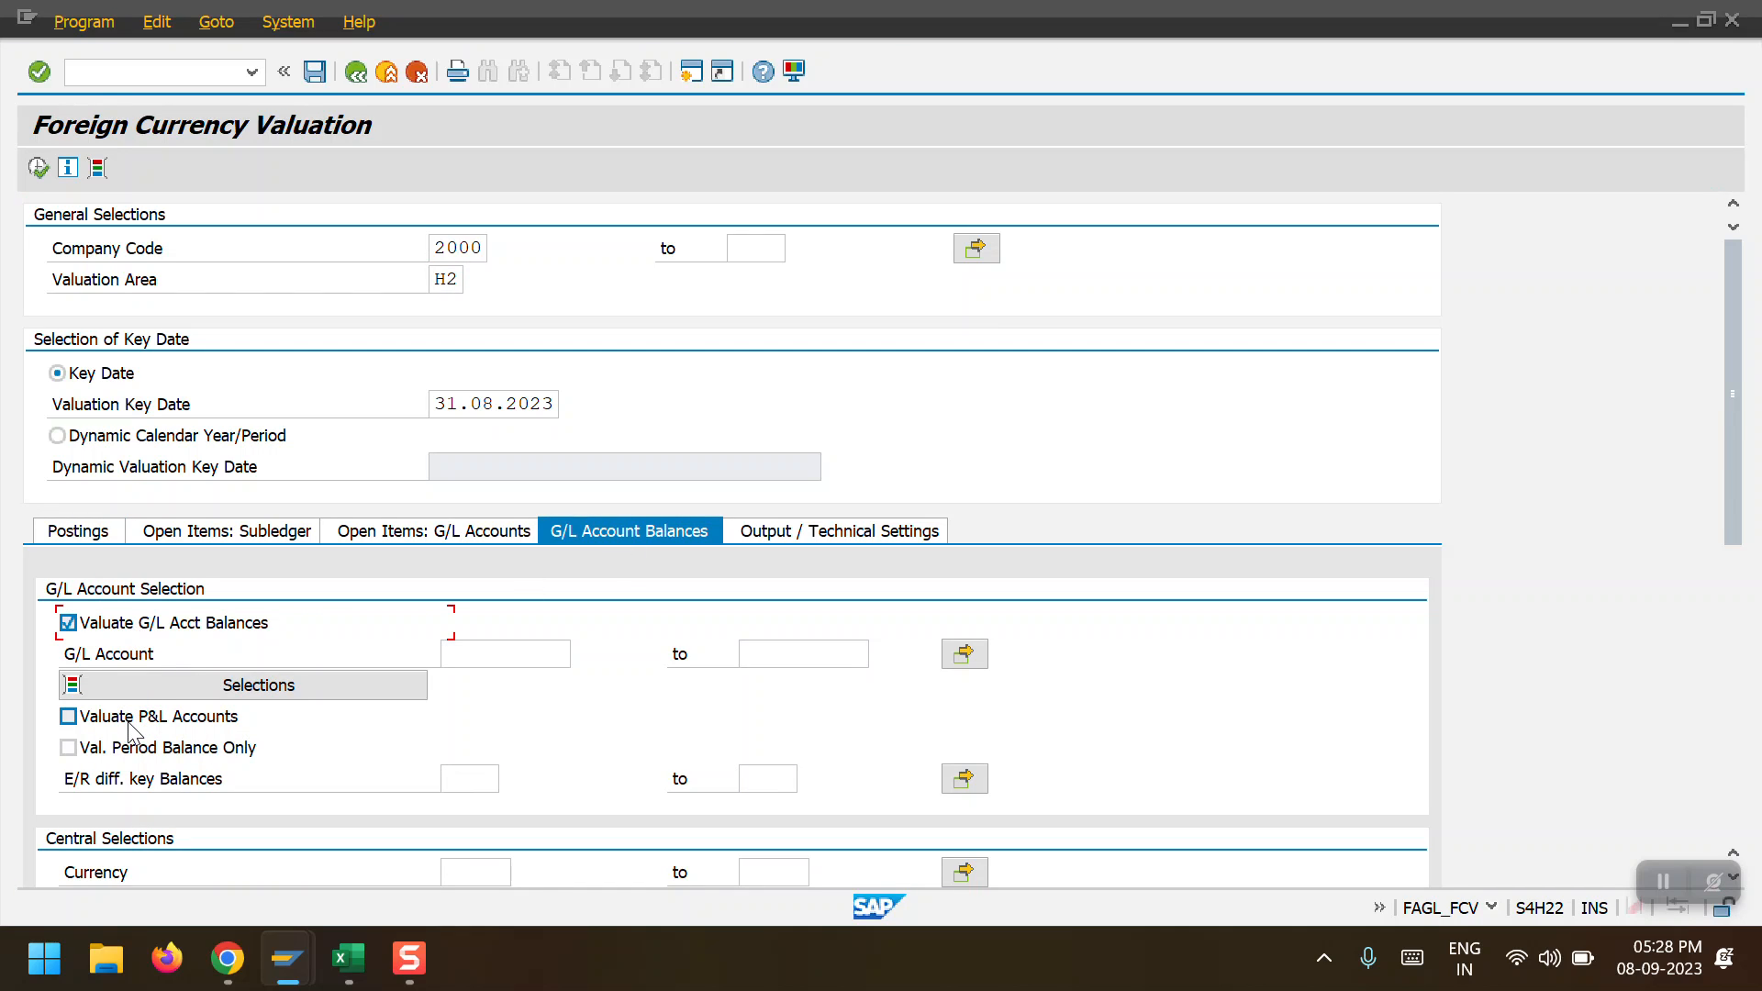
pyautogui.click(125, 730)
pyautogui.click(38, 167)
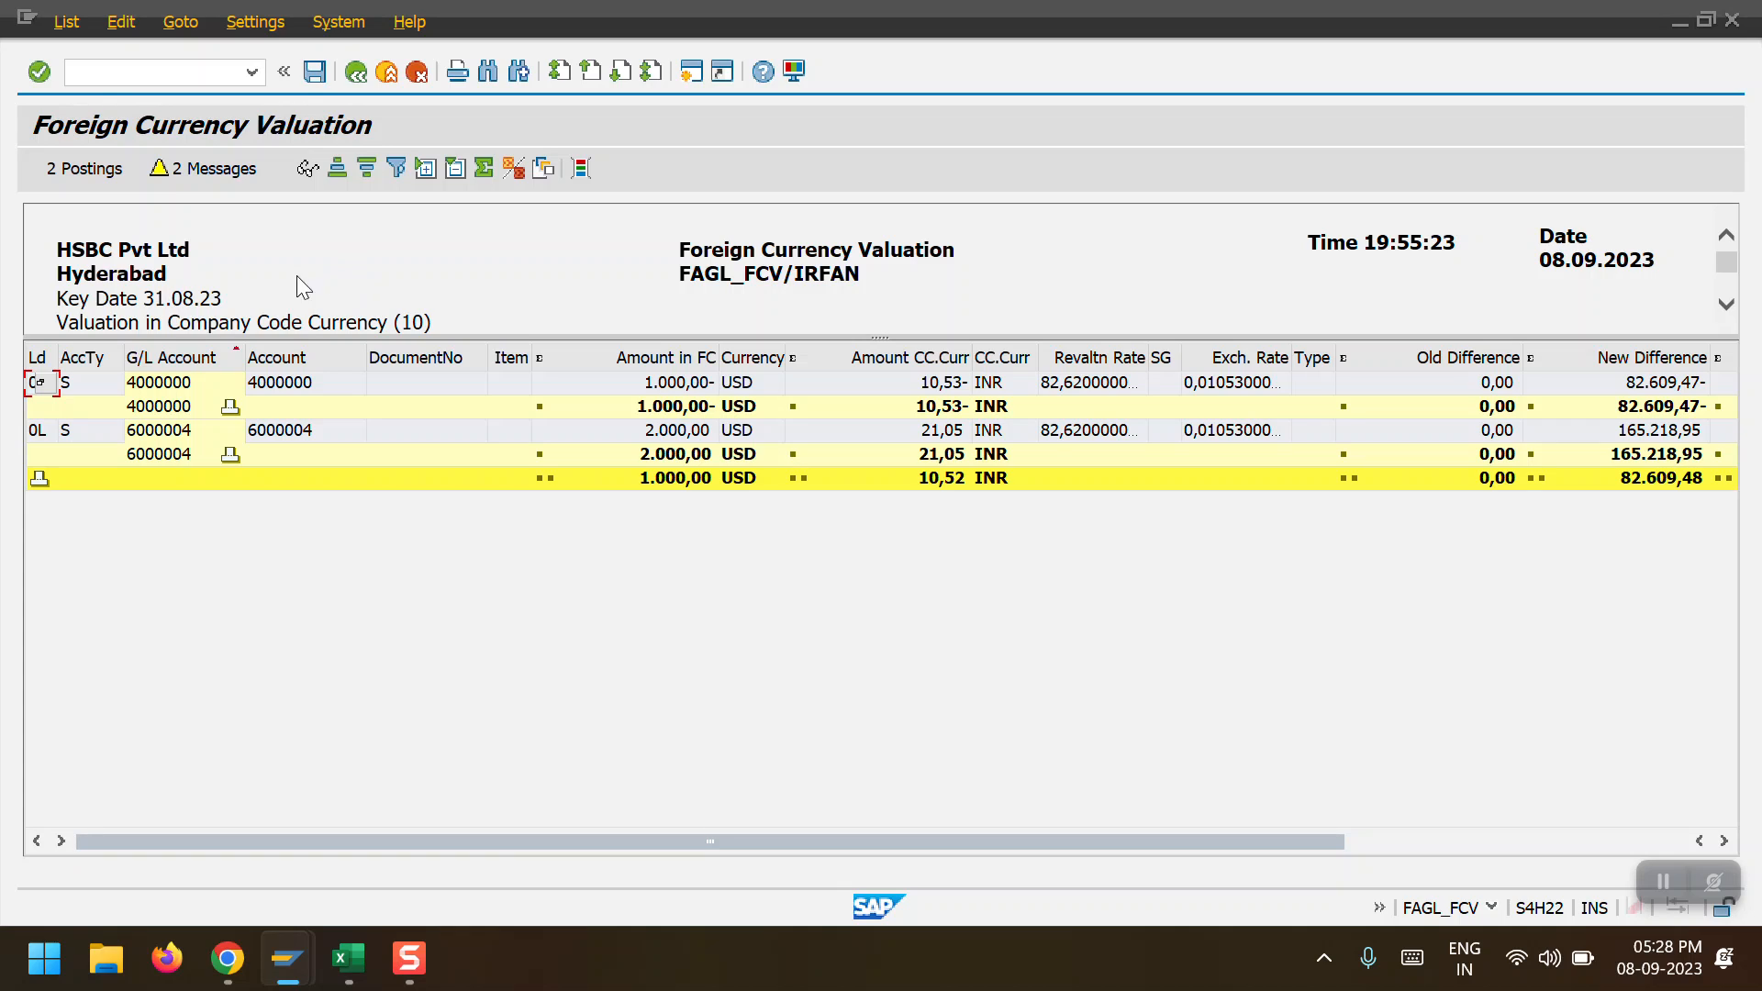
# Review the G/L accounts in the H2 posting proposal and return to the selection screen
pyautogui.click(61, 169)
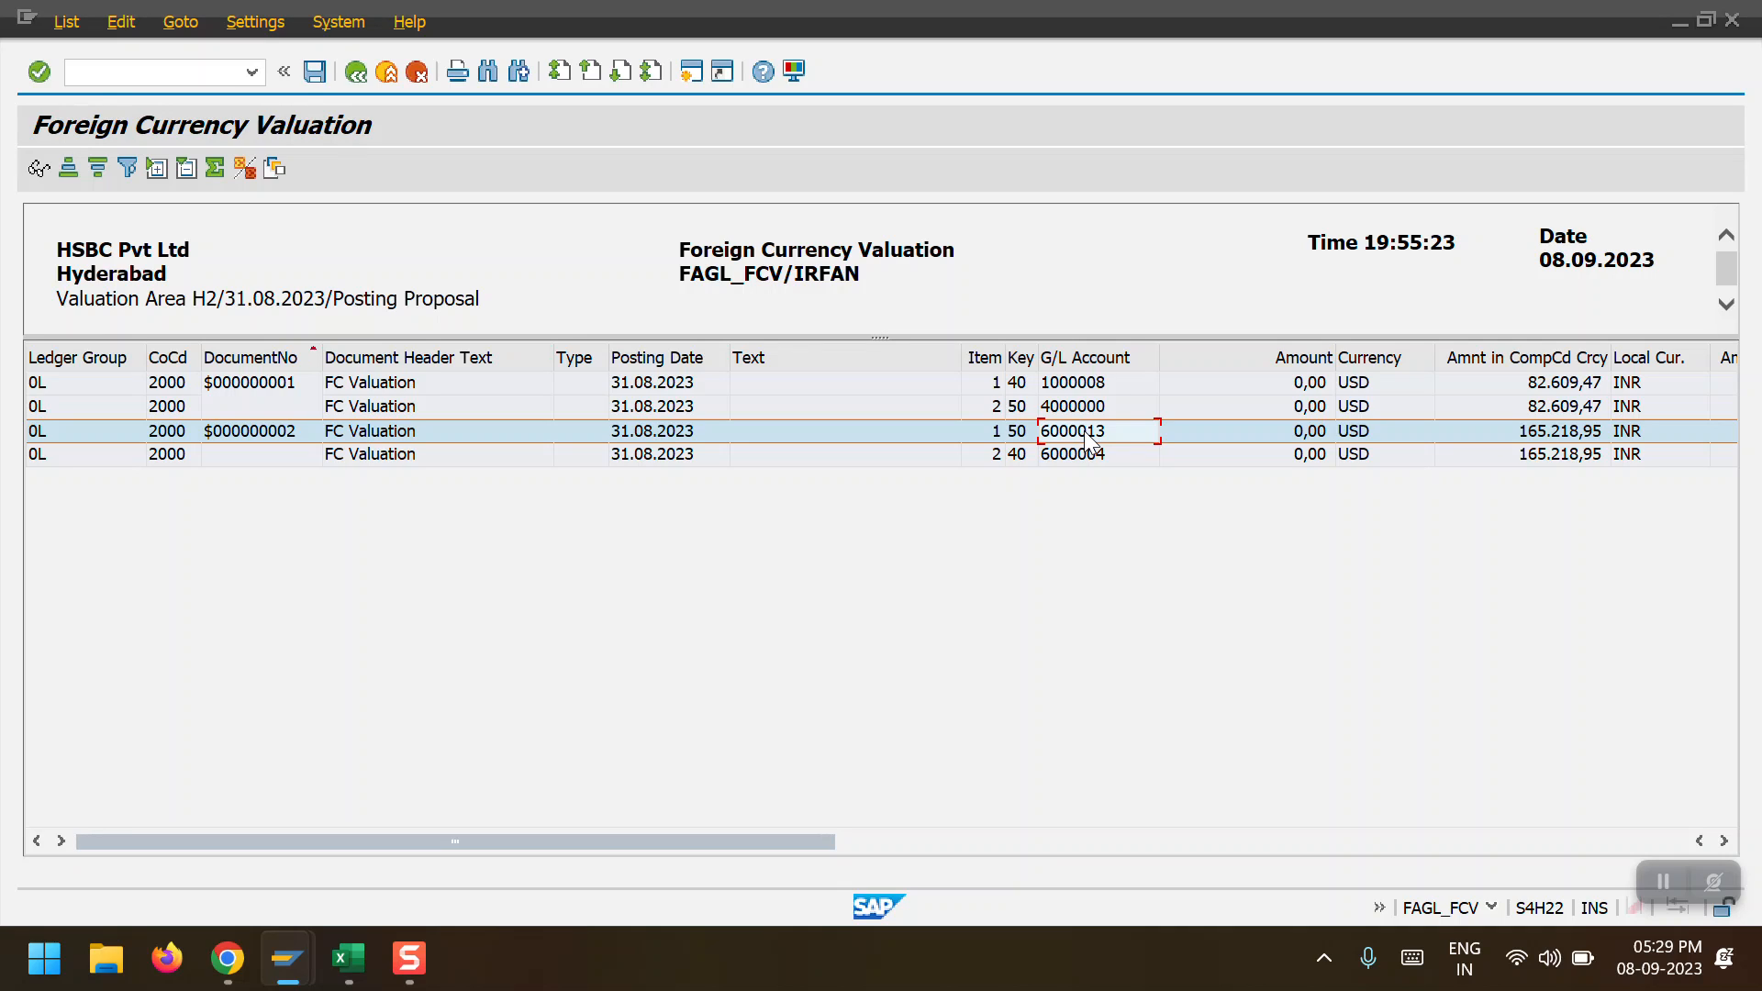
pyautogui.click(356, 74)
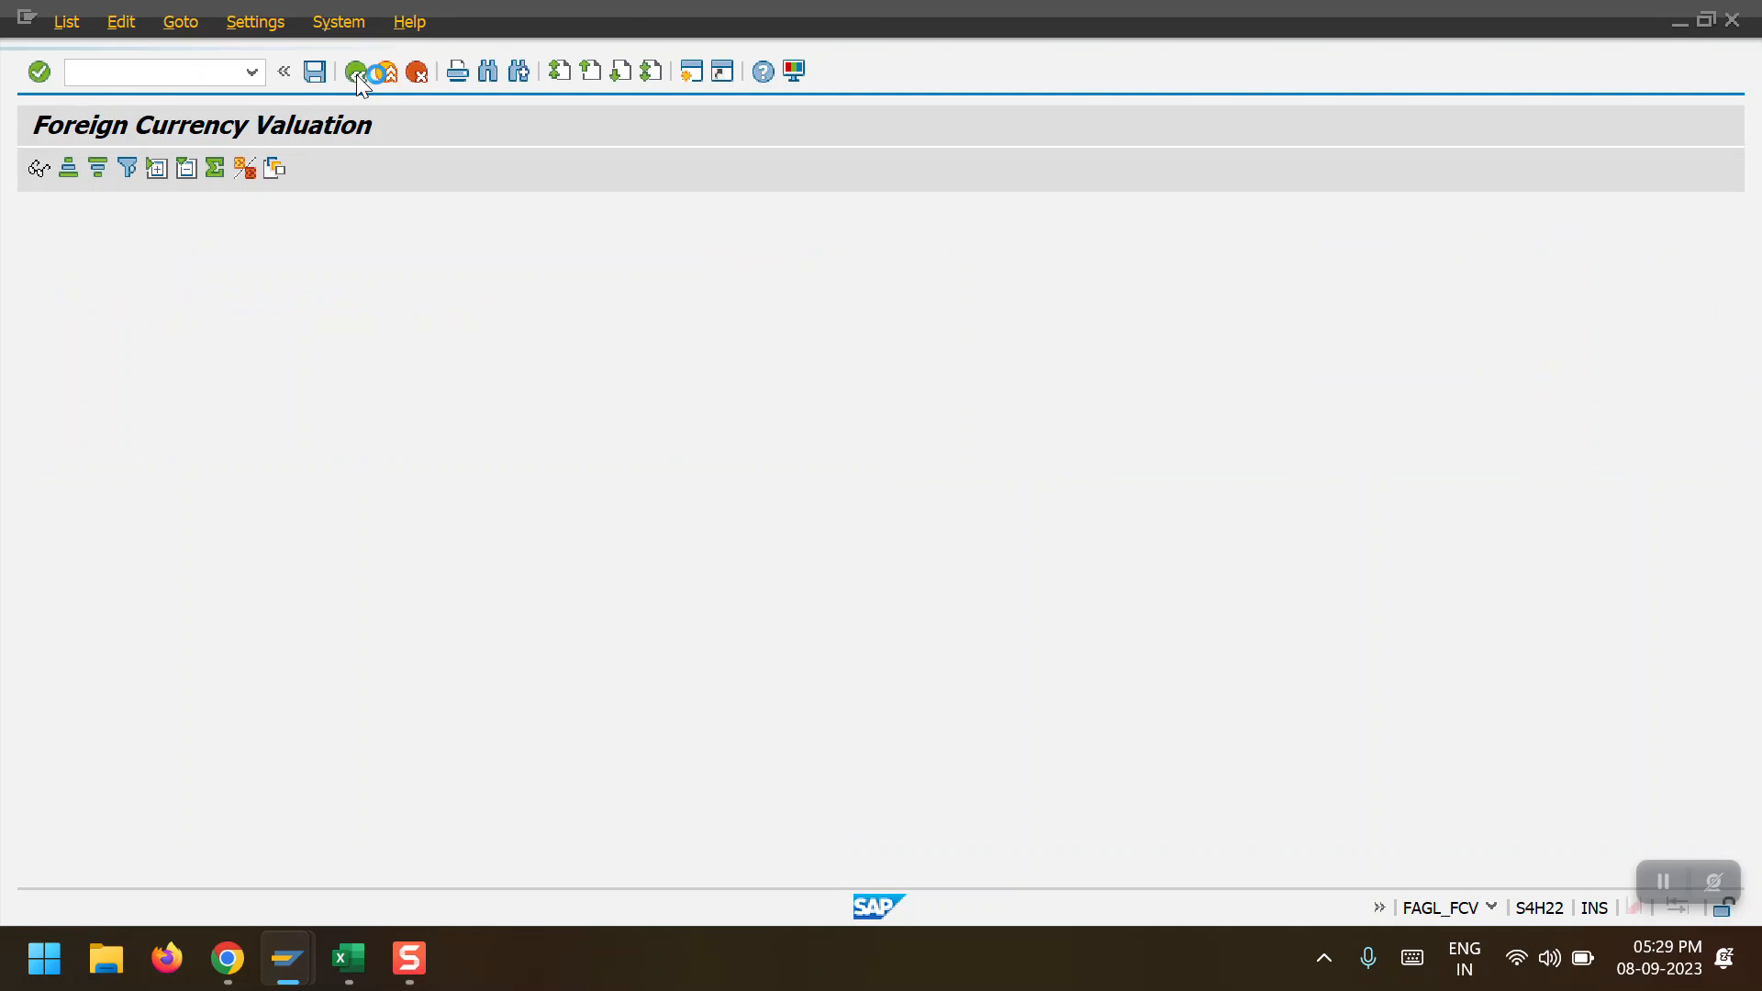
pyautogui.click(356, 74)
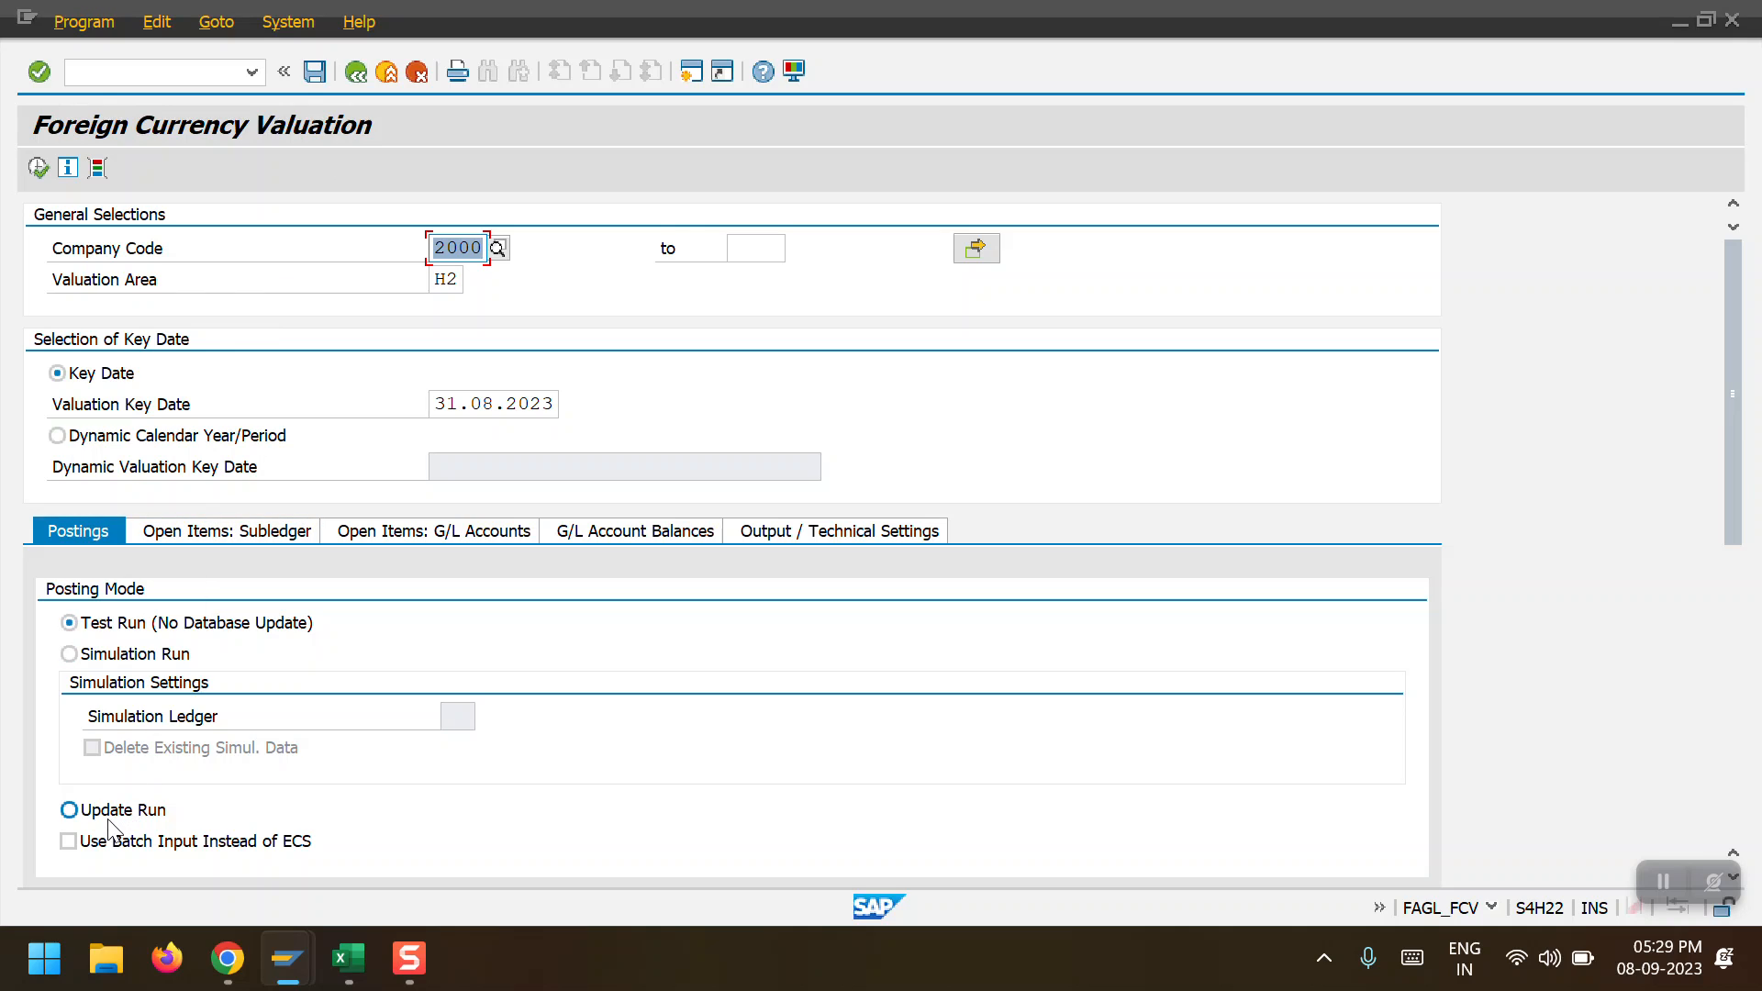
# Execute the H2 valuation as an update run and open its generated postings
pyautogui.click(112, 811)
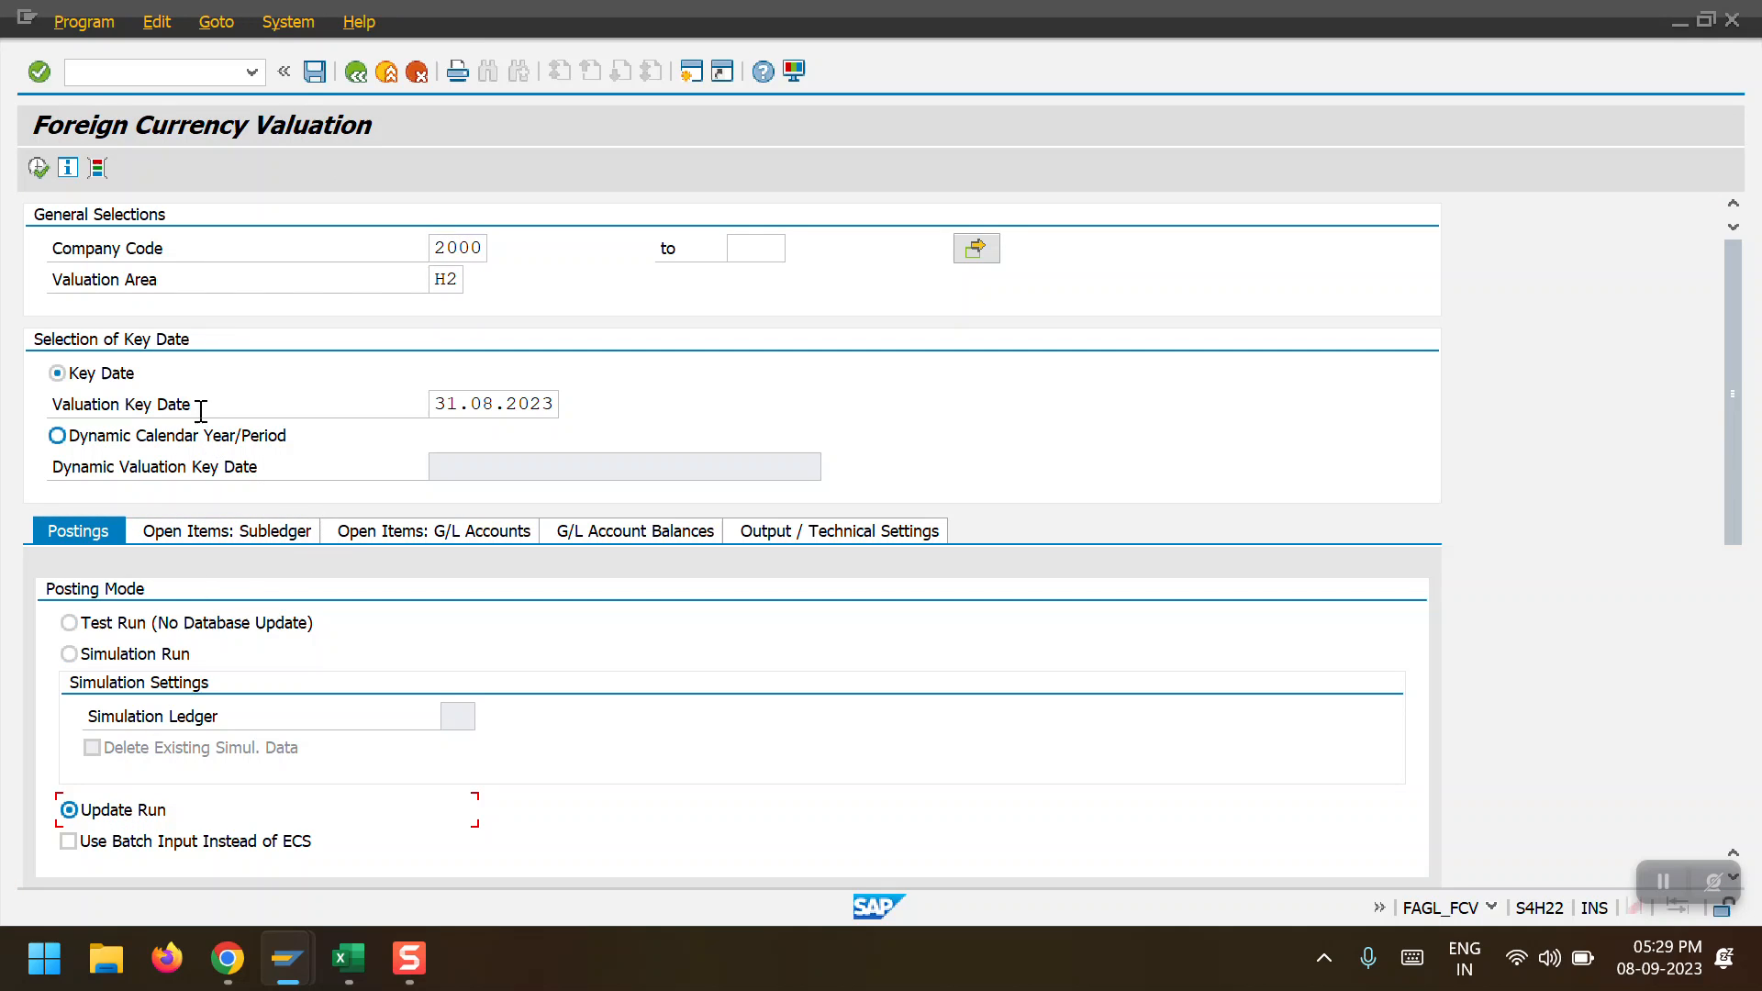
pyautogui.click(37, 169)
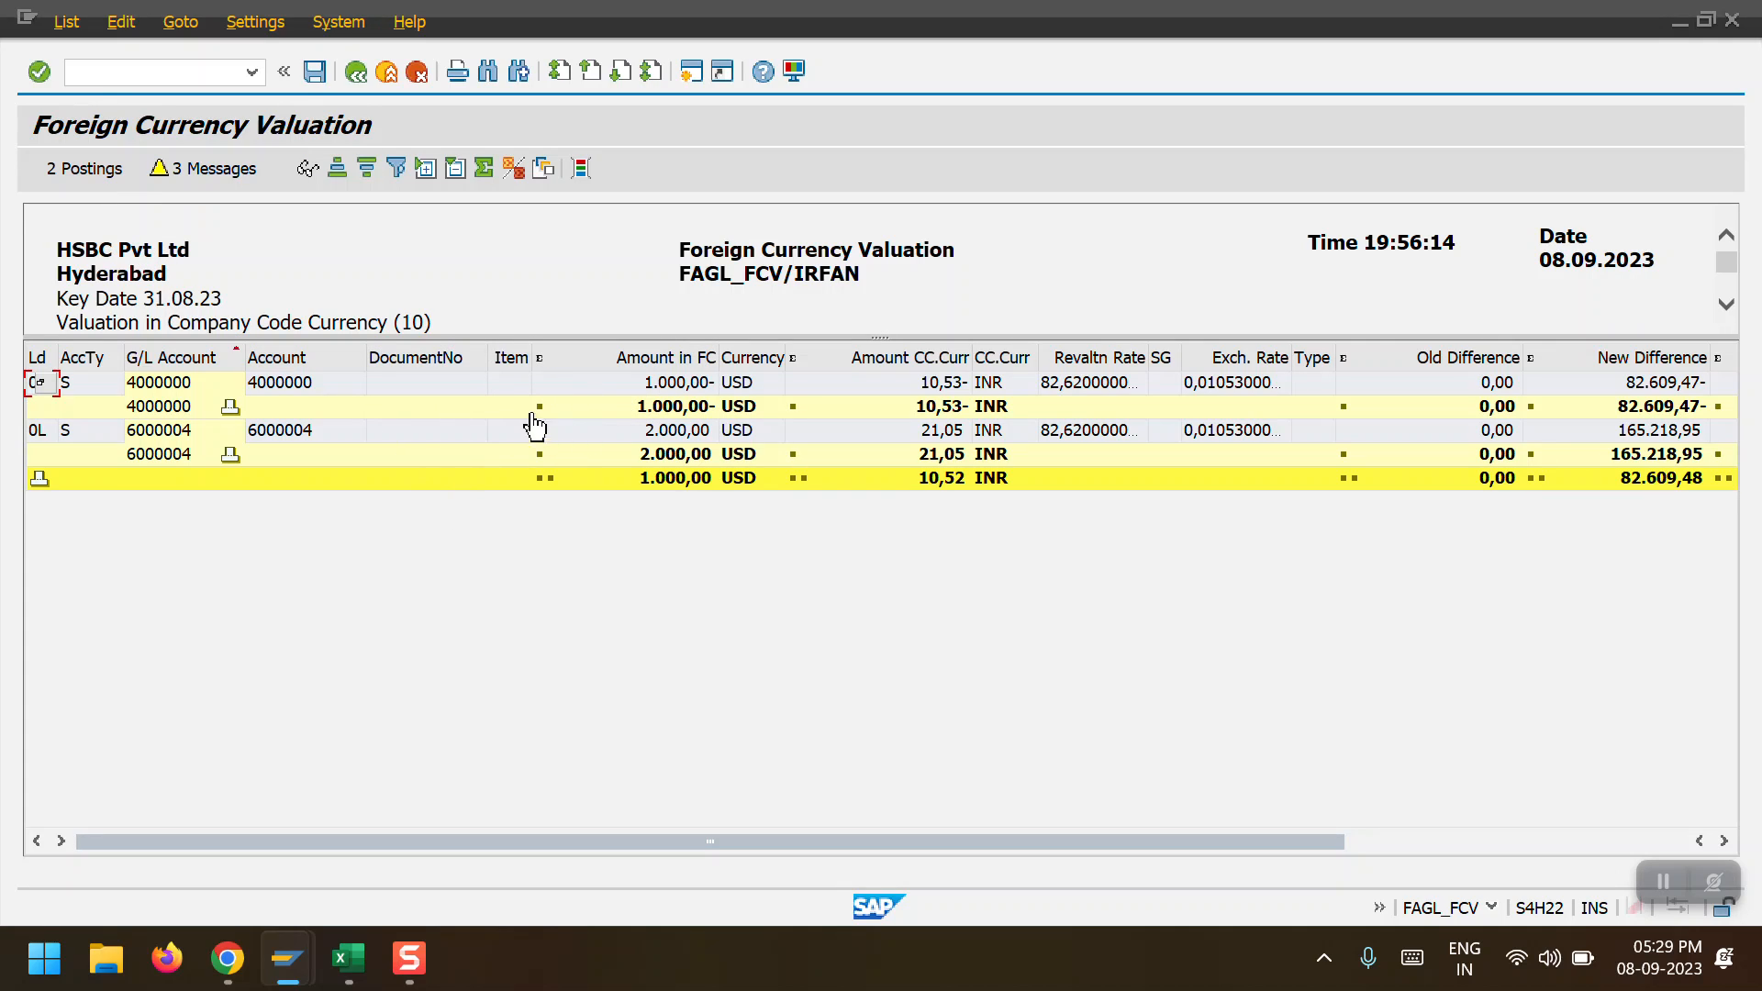
pyautogui.click(84, 173)
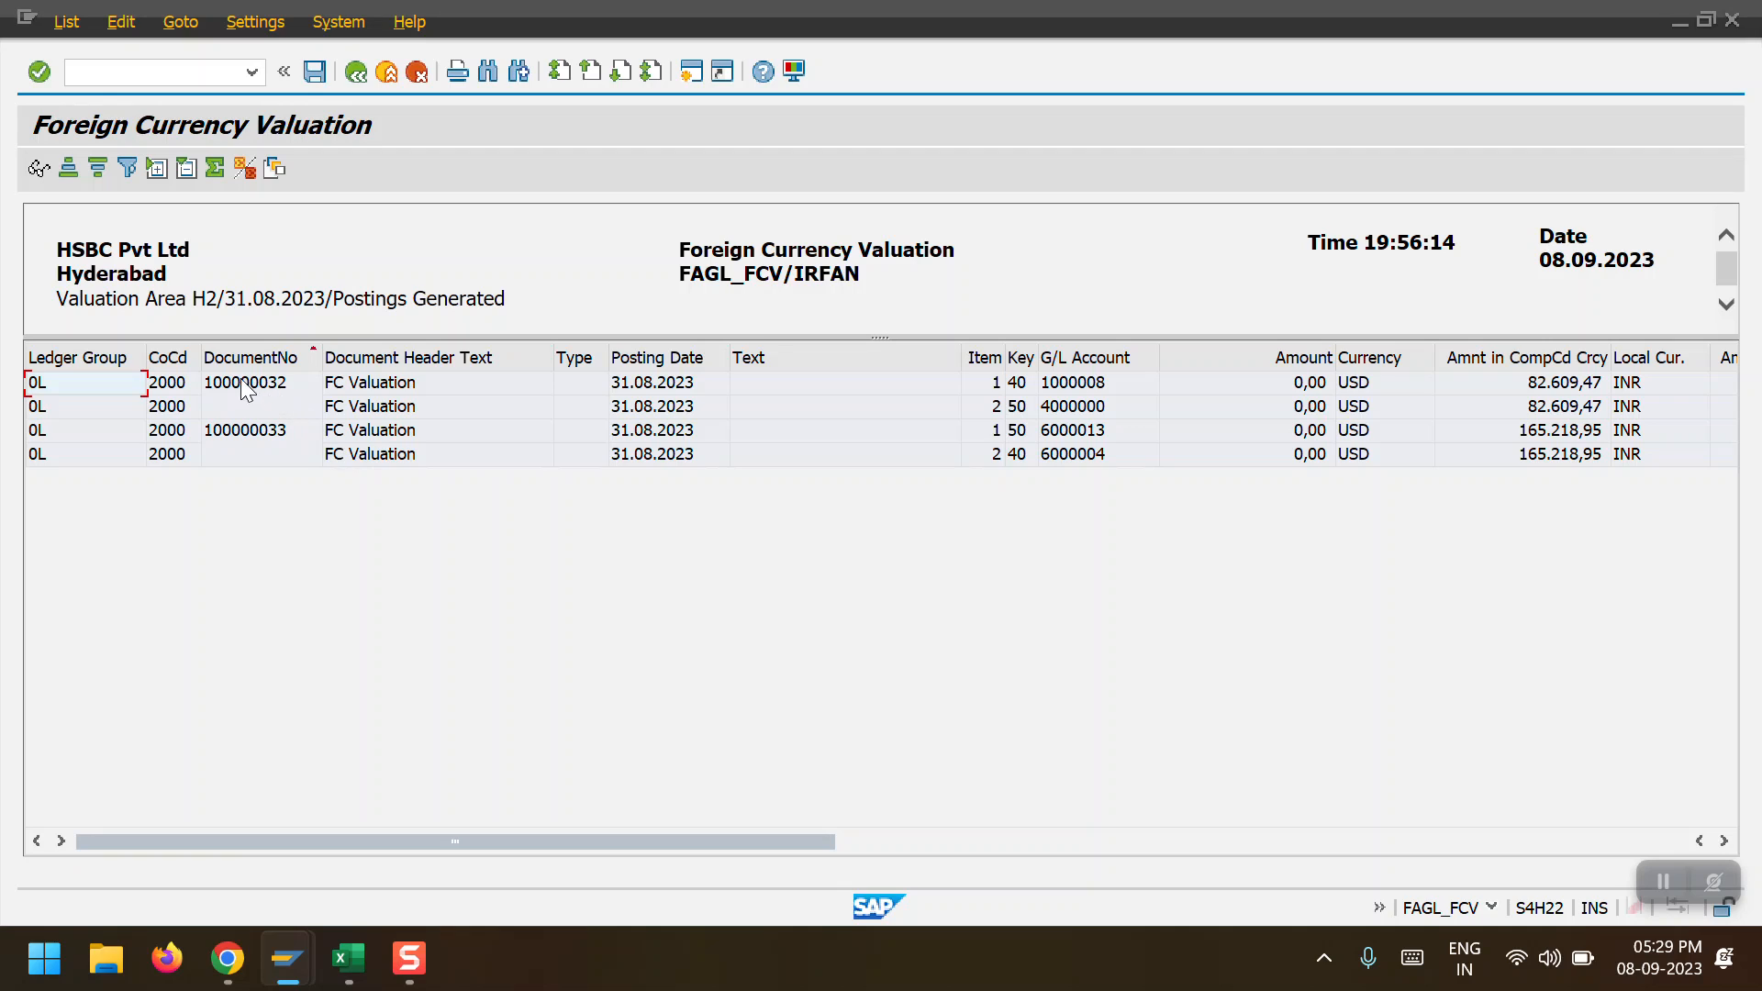
# Widen the Document Number column and select the first posted document's number, 100000032
pyautogui.moveTo(322, 355); pyautogui.dragTo(453, 354)
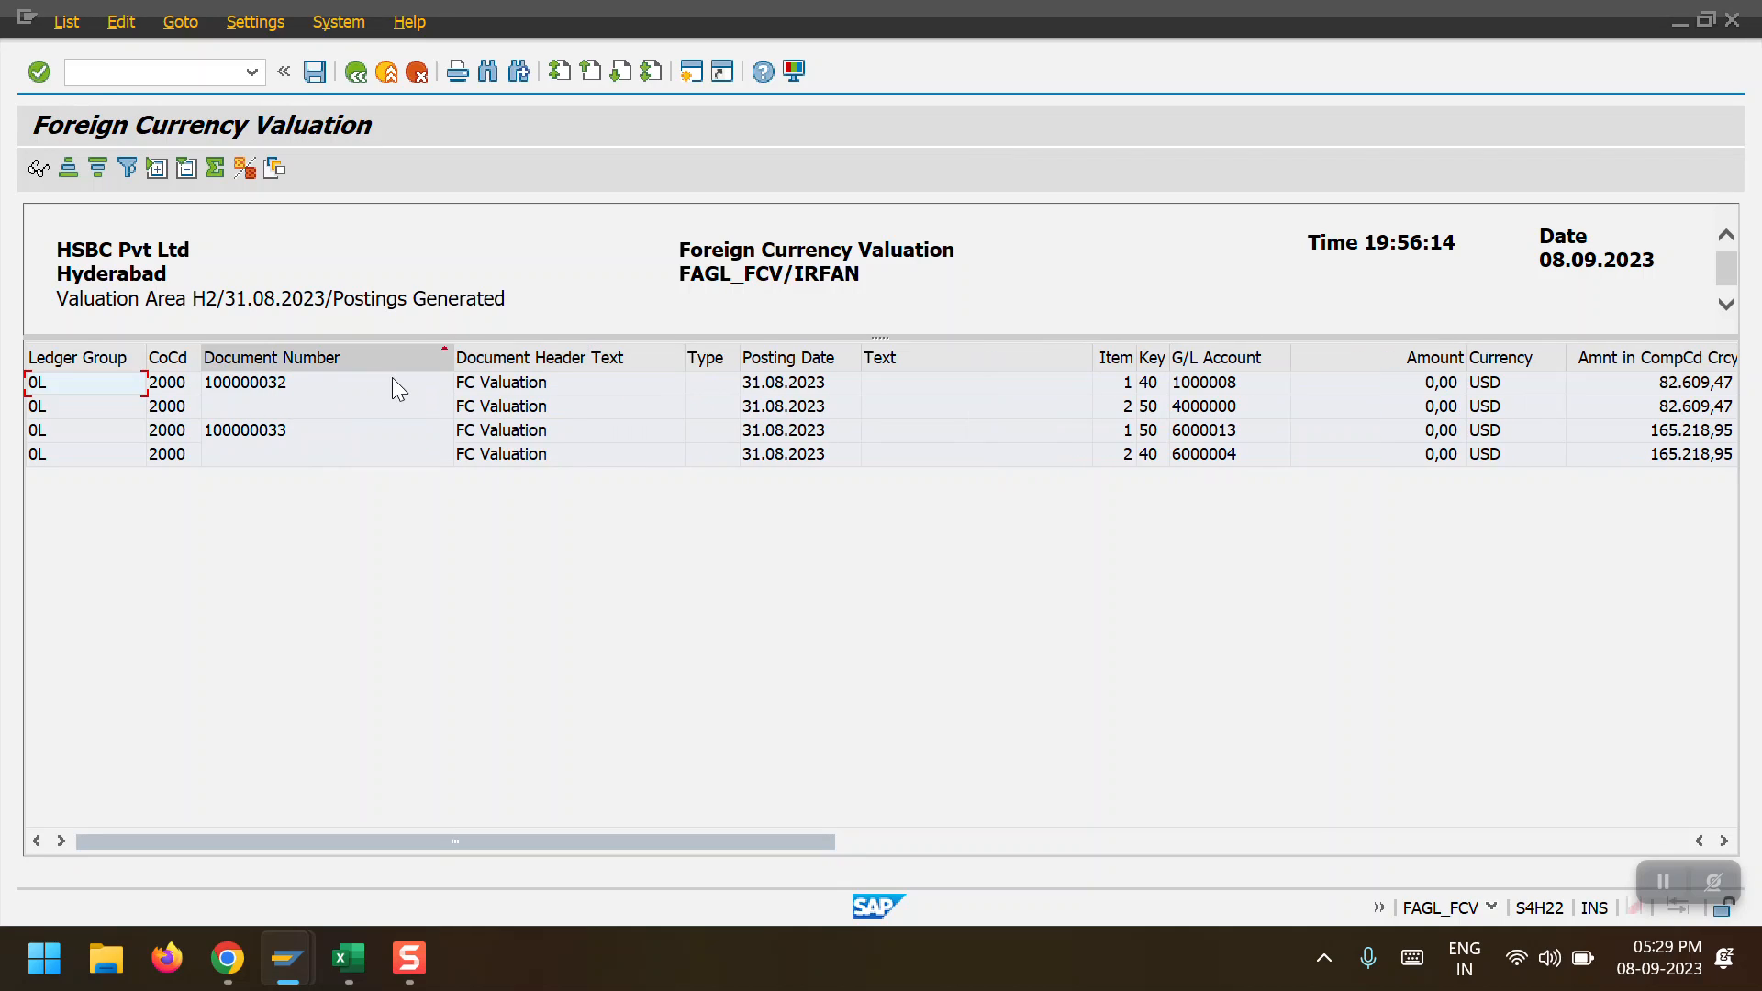
pyautogui.click(264, 385)
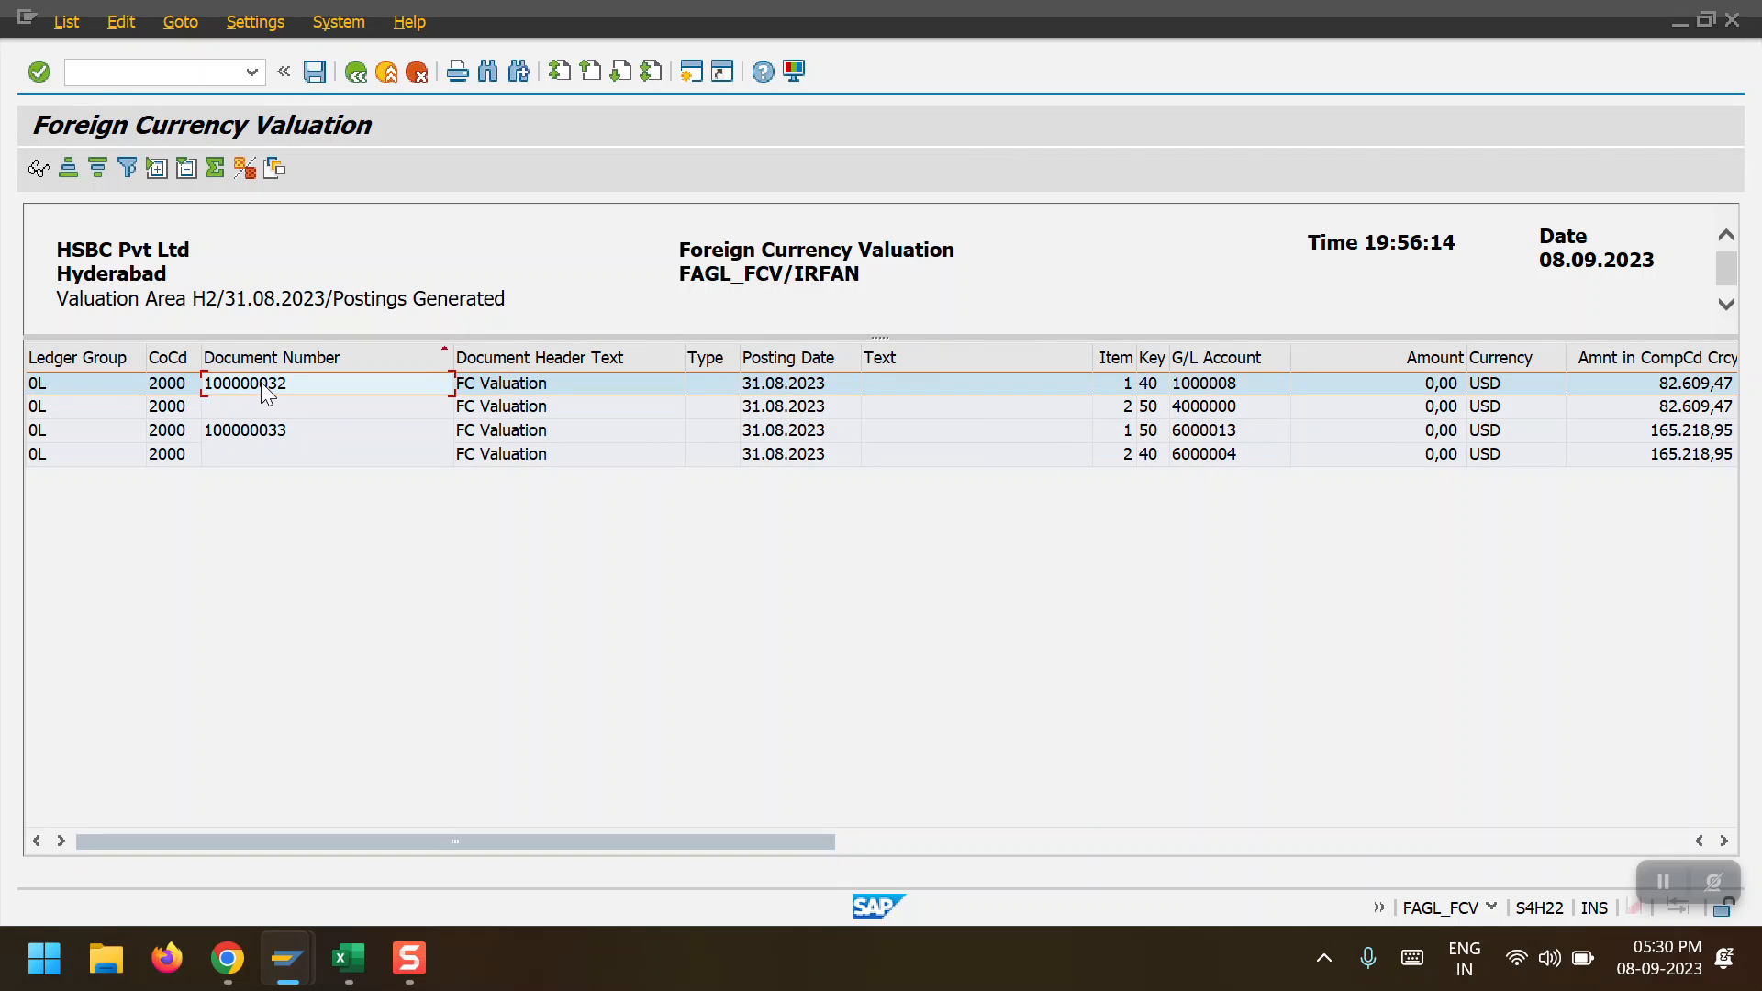
pyautogui.click(266, 389)
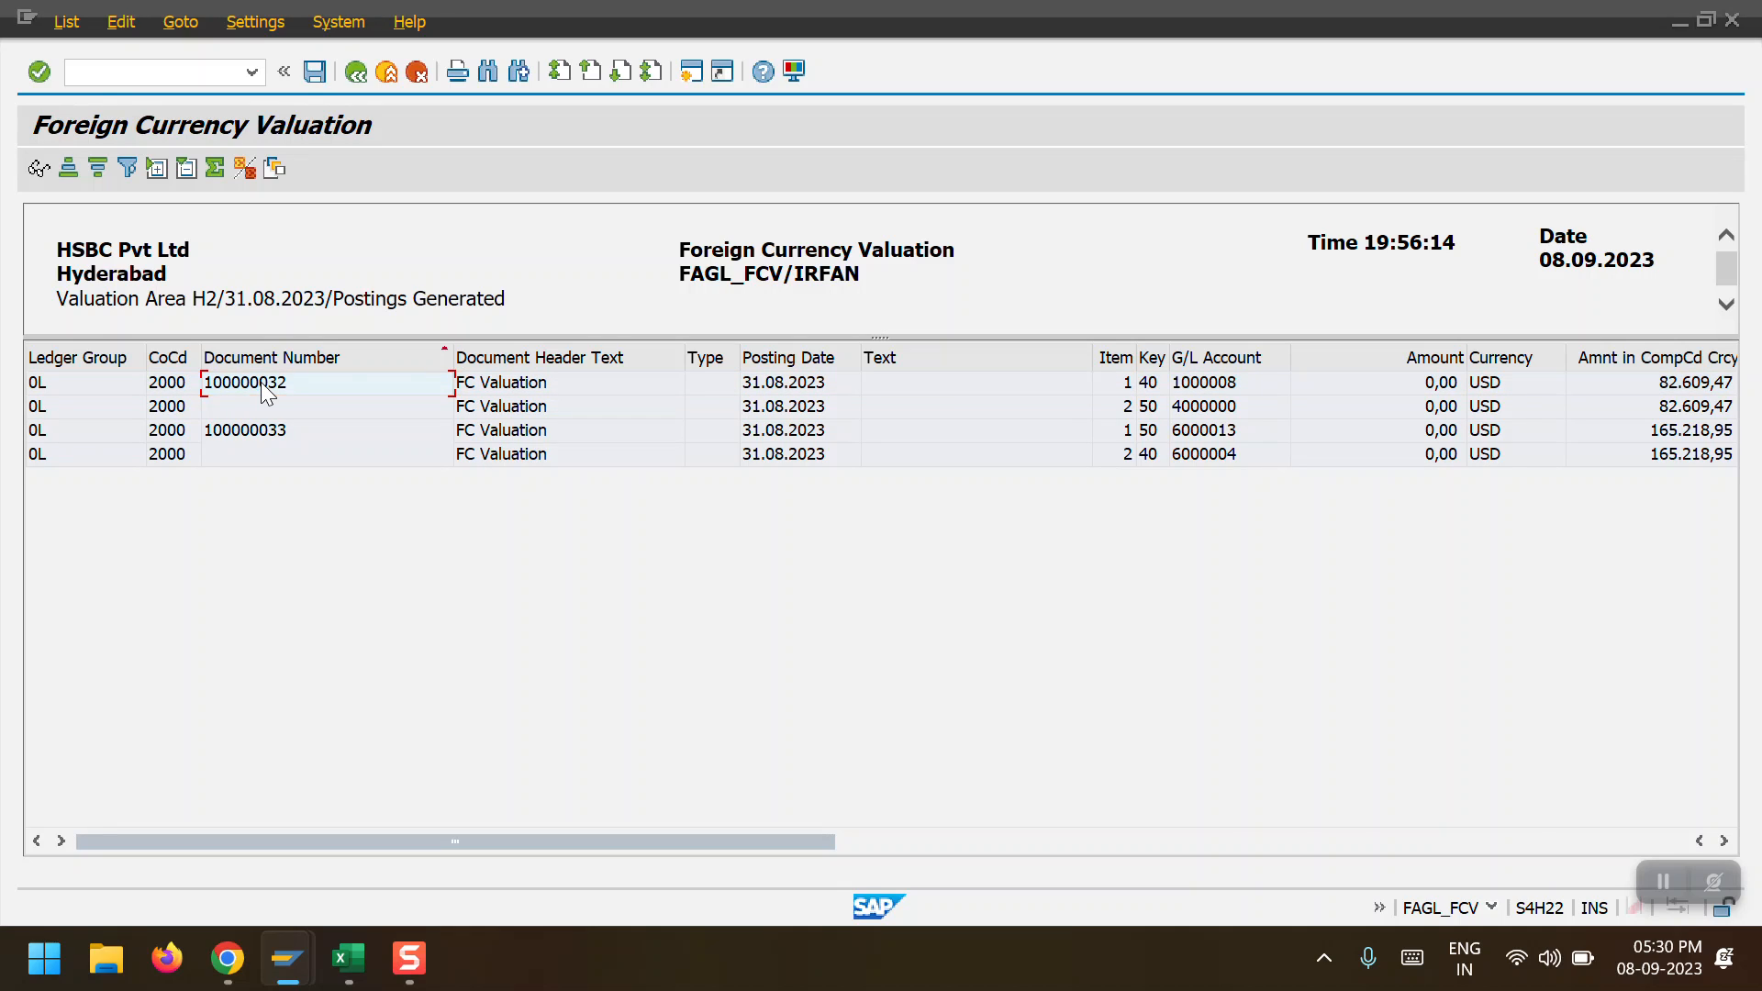
pyautogui.doubleClick(266, 389)
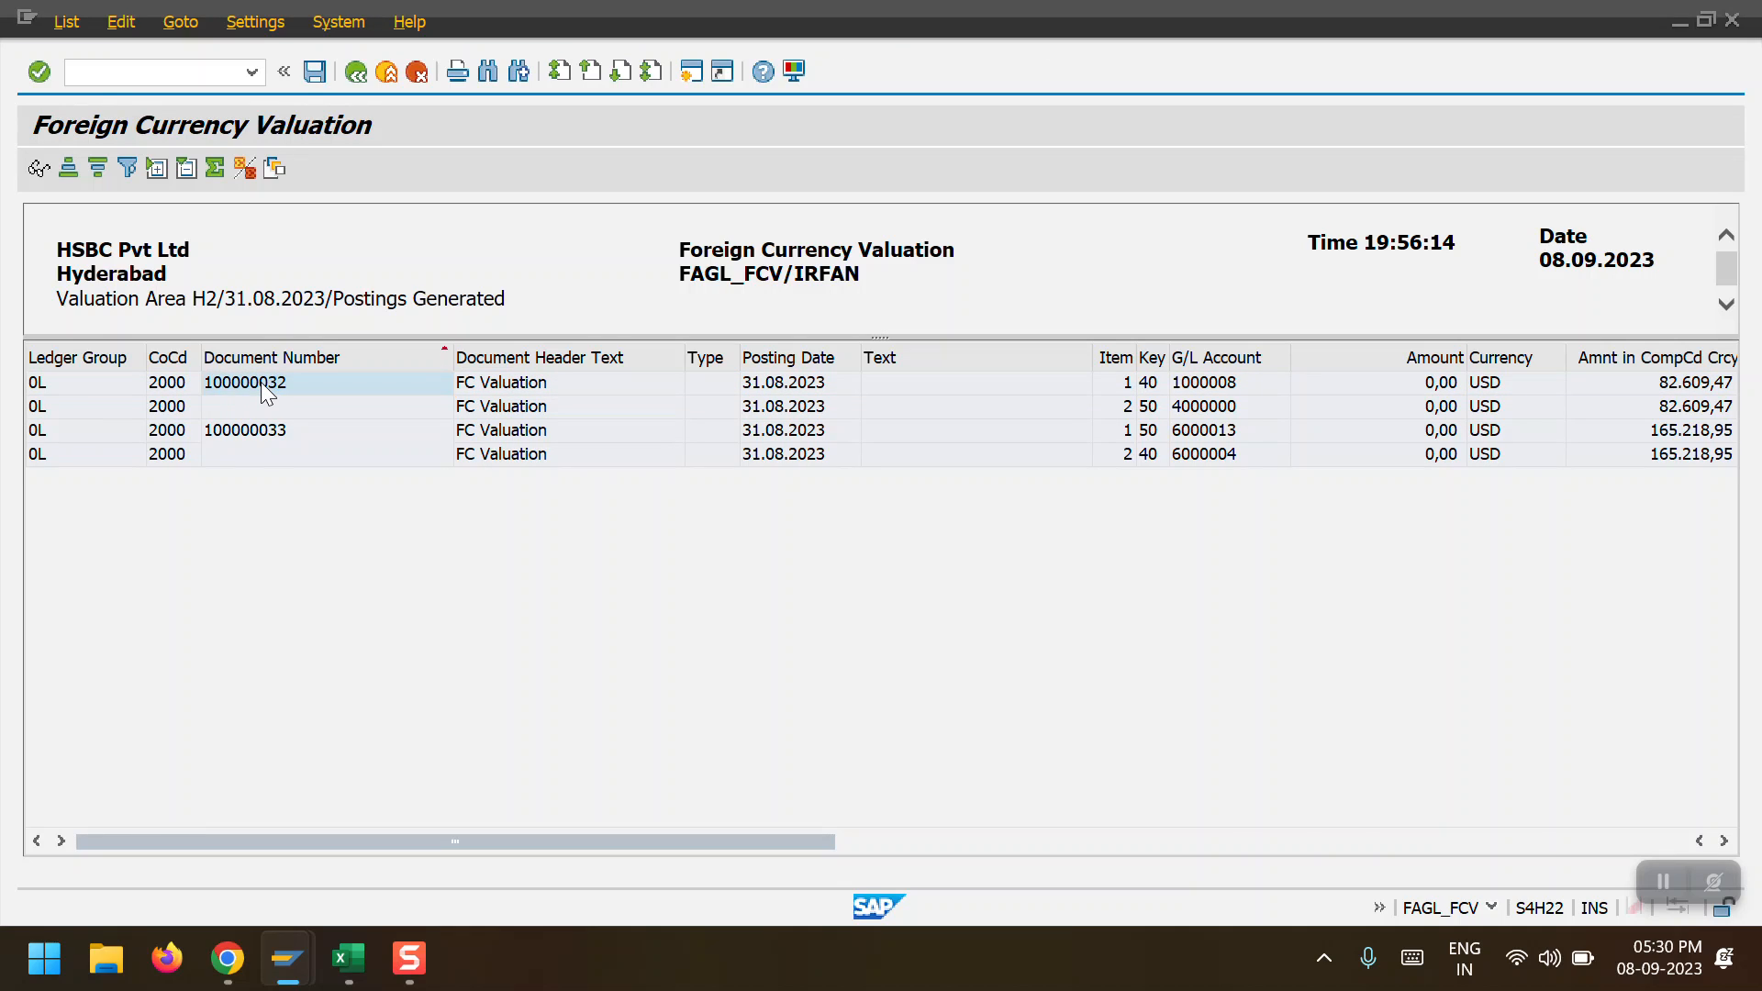
# Display document 100000032 of company code 2000, fiscal year 2023, with transaction FB03 in a new session
pyautogui.hotkey('ctrl', 'n')
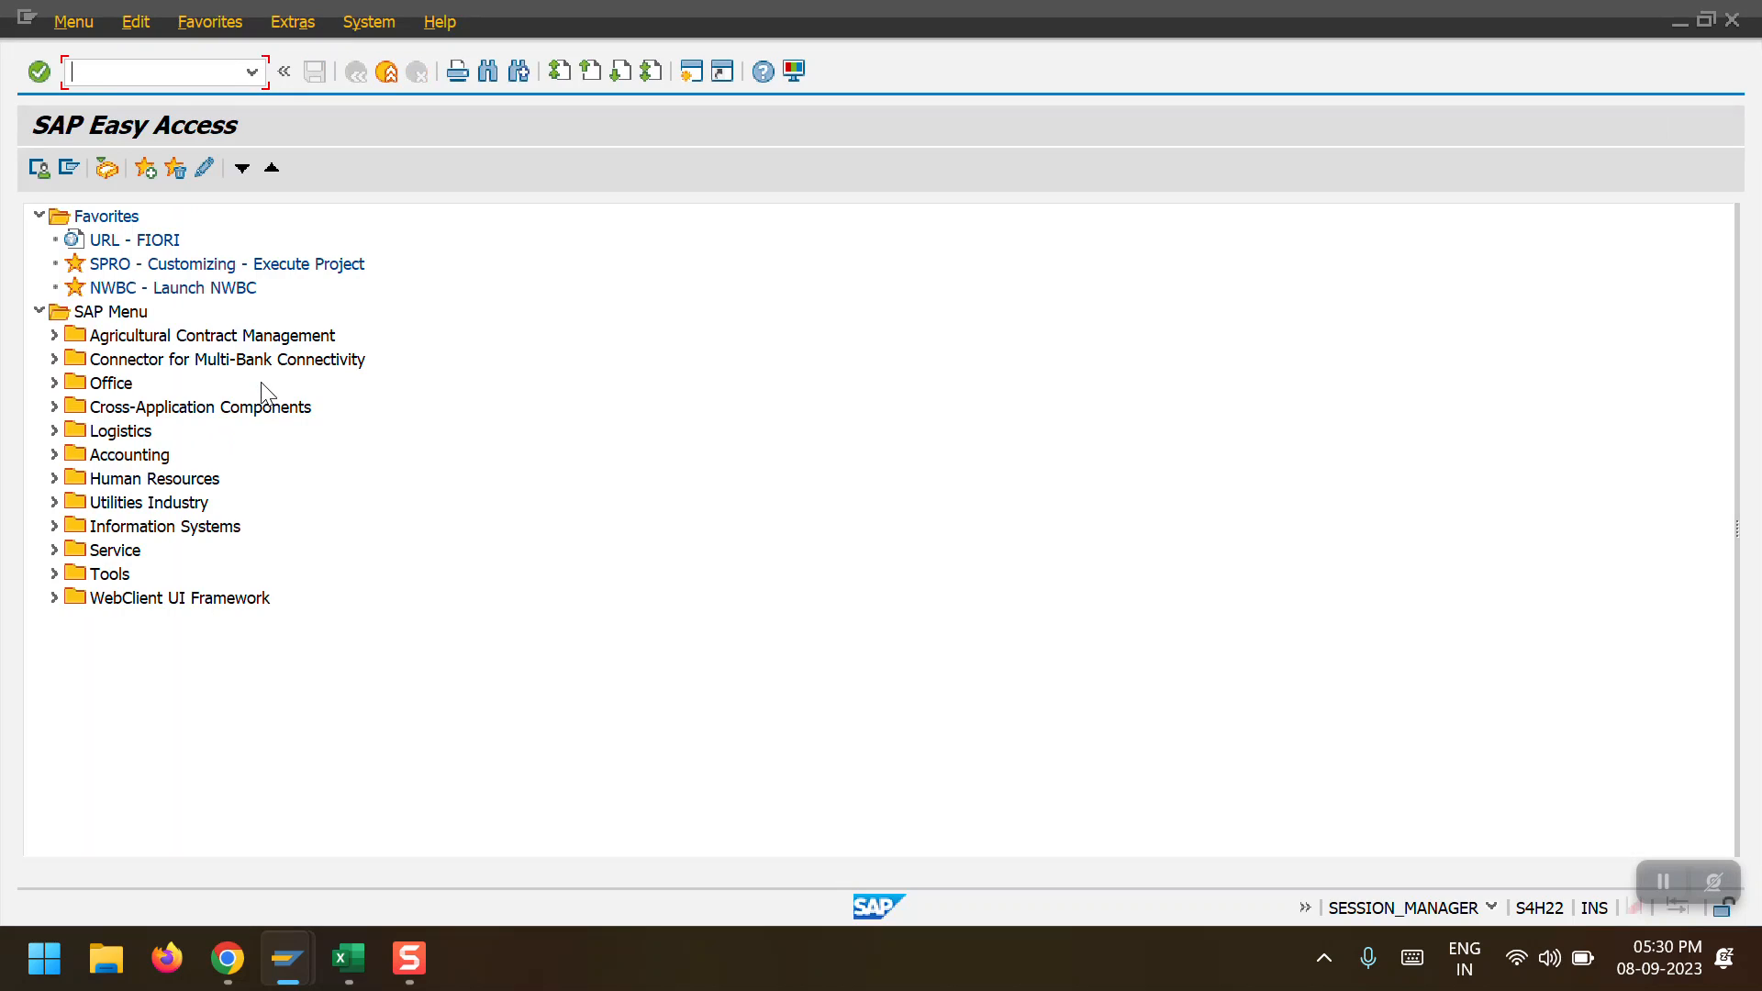
pyautogui.write('FB03')
pyautogui.press('Return')
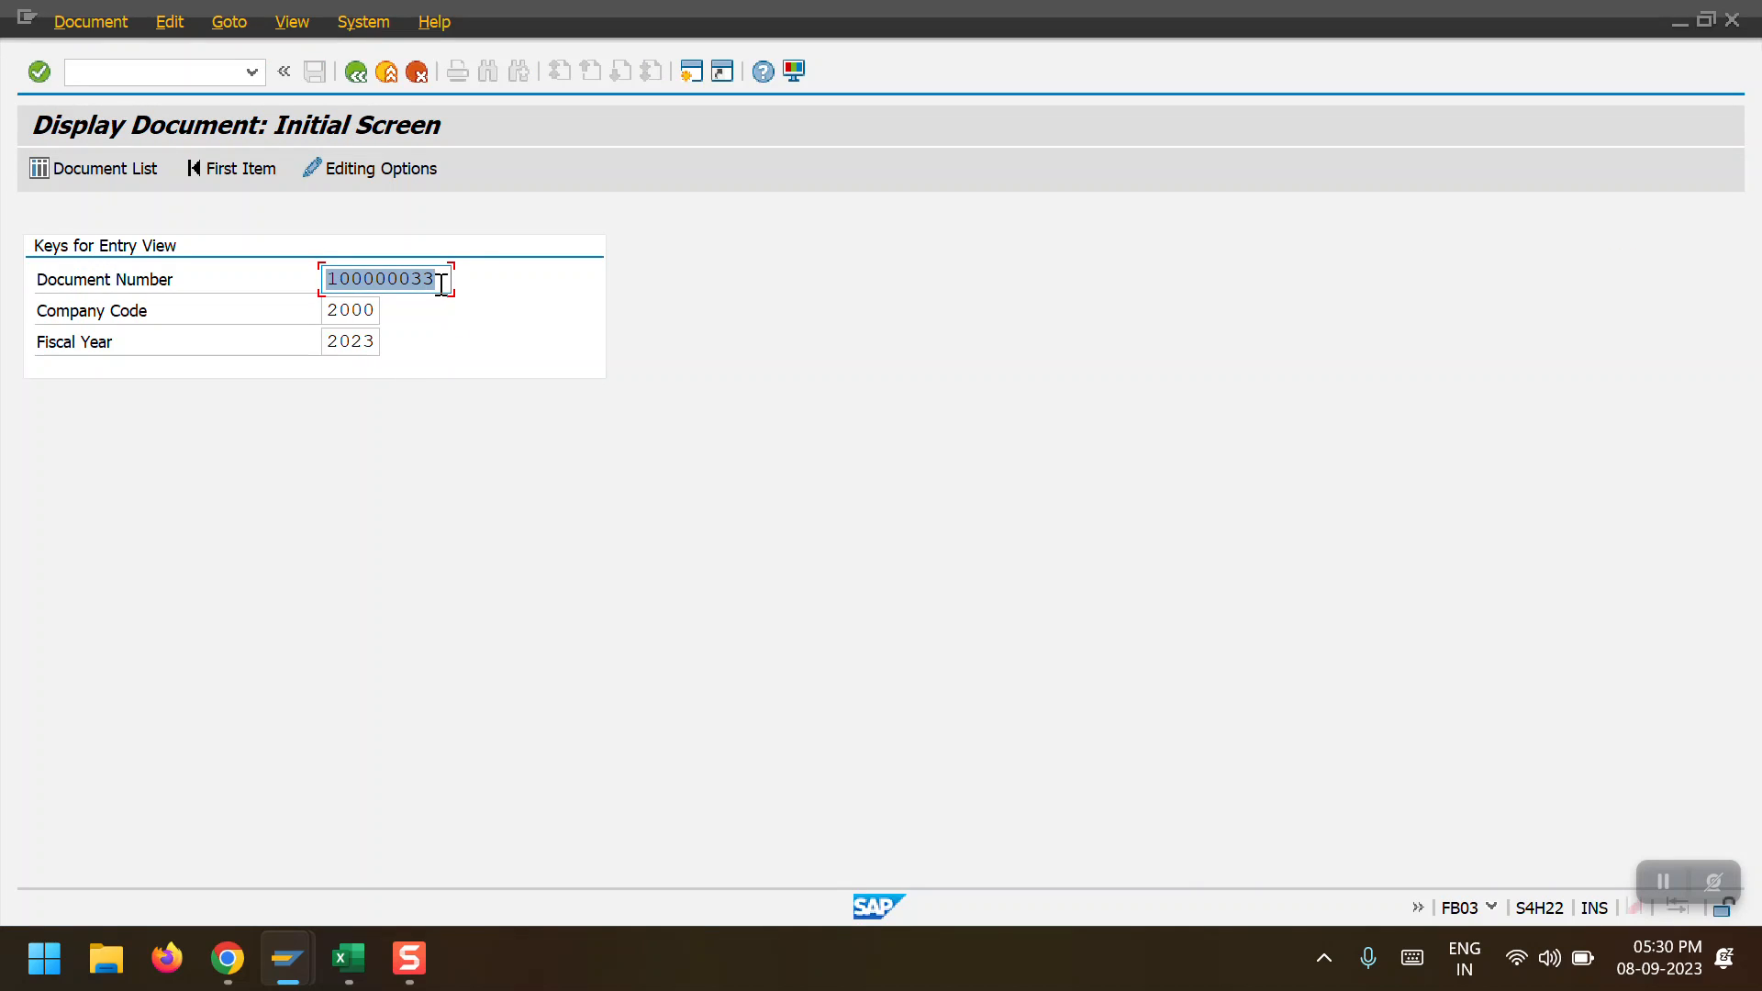
pyautogui.click(442, 283)
pyautogui.press('BackSpace')
pyautogui.write('2')
pyautogui.press('Return')
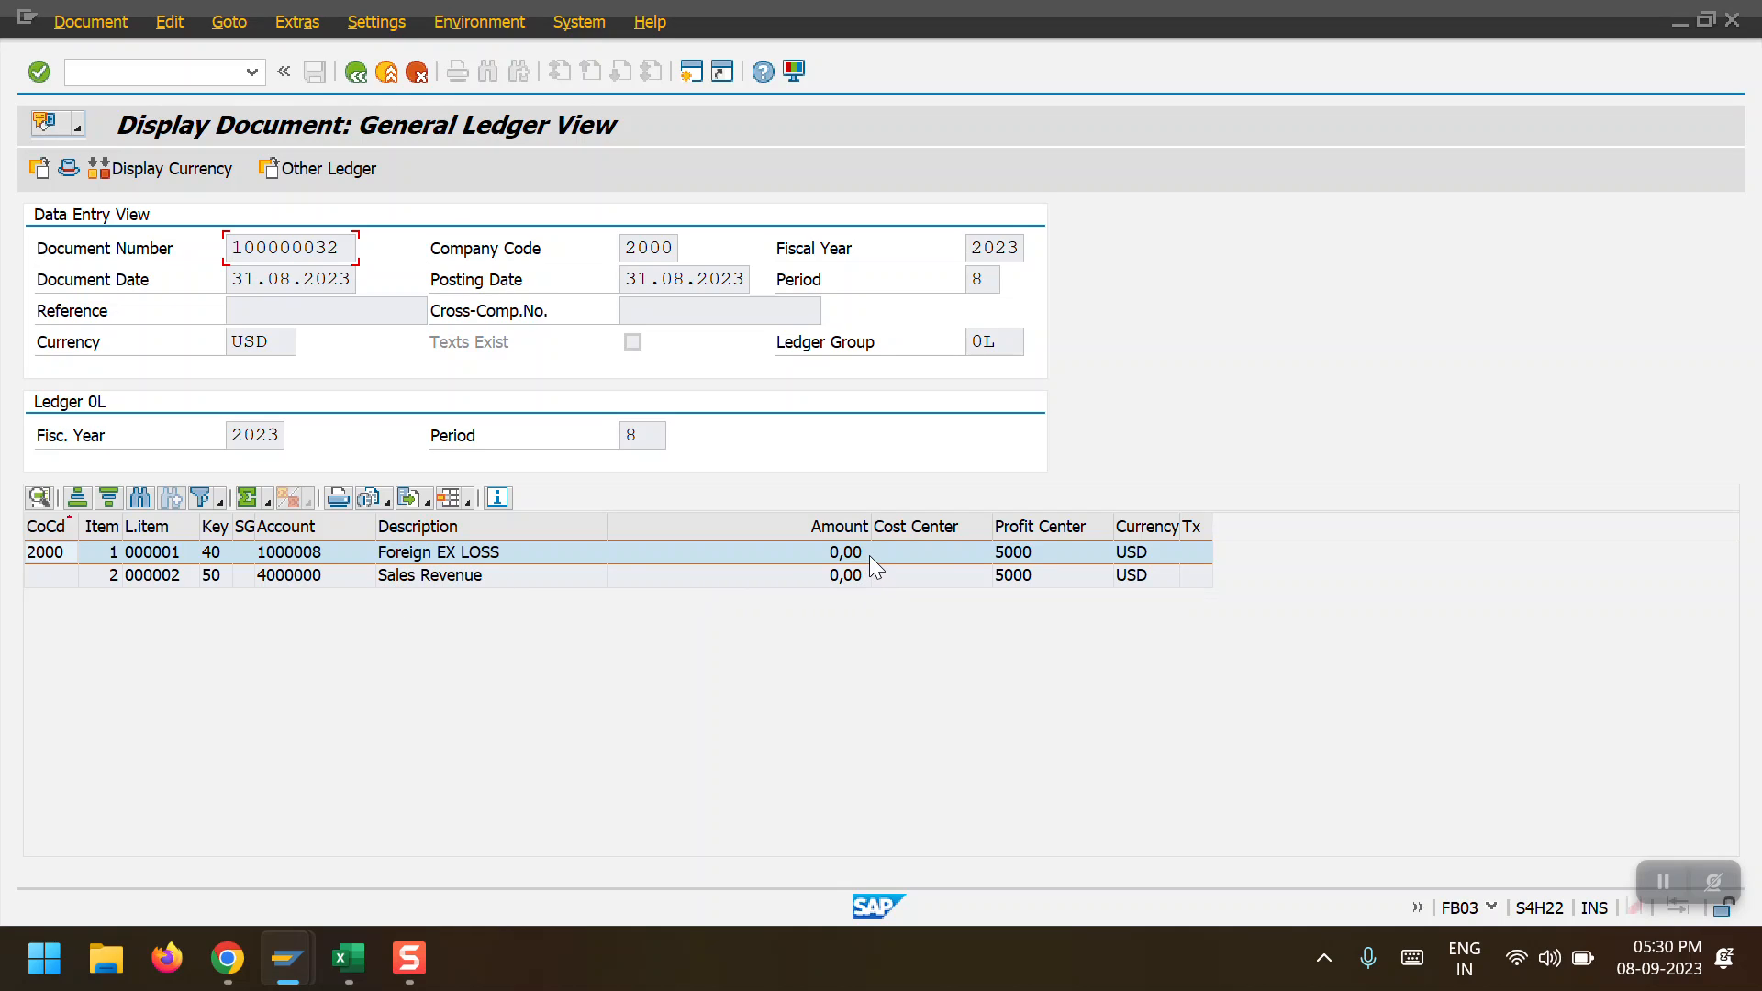
# Switch document 100000032 to local currency display and review its line item amounts, profit centers and G/L accounts
pyautogui.click(161, 169)
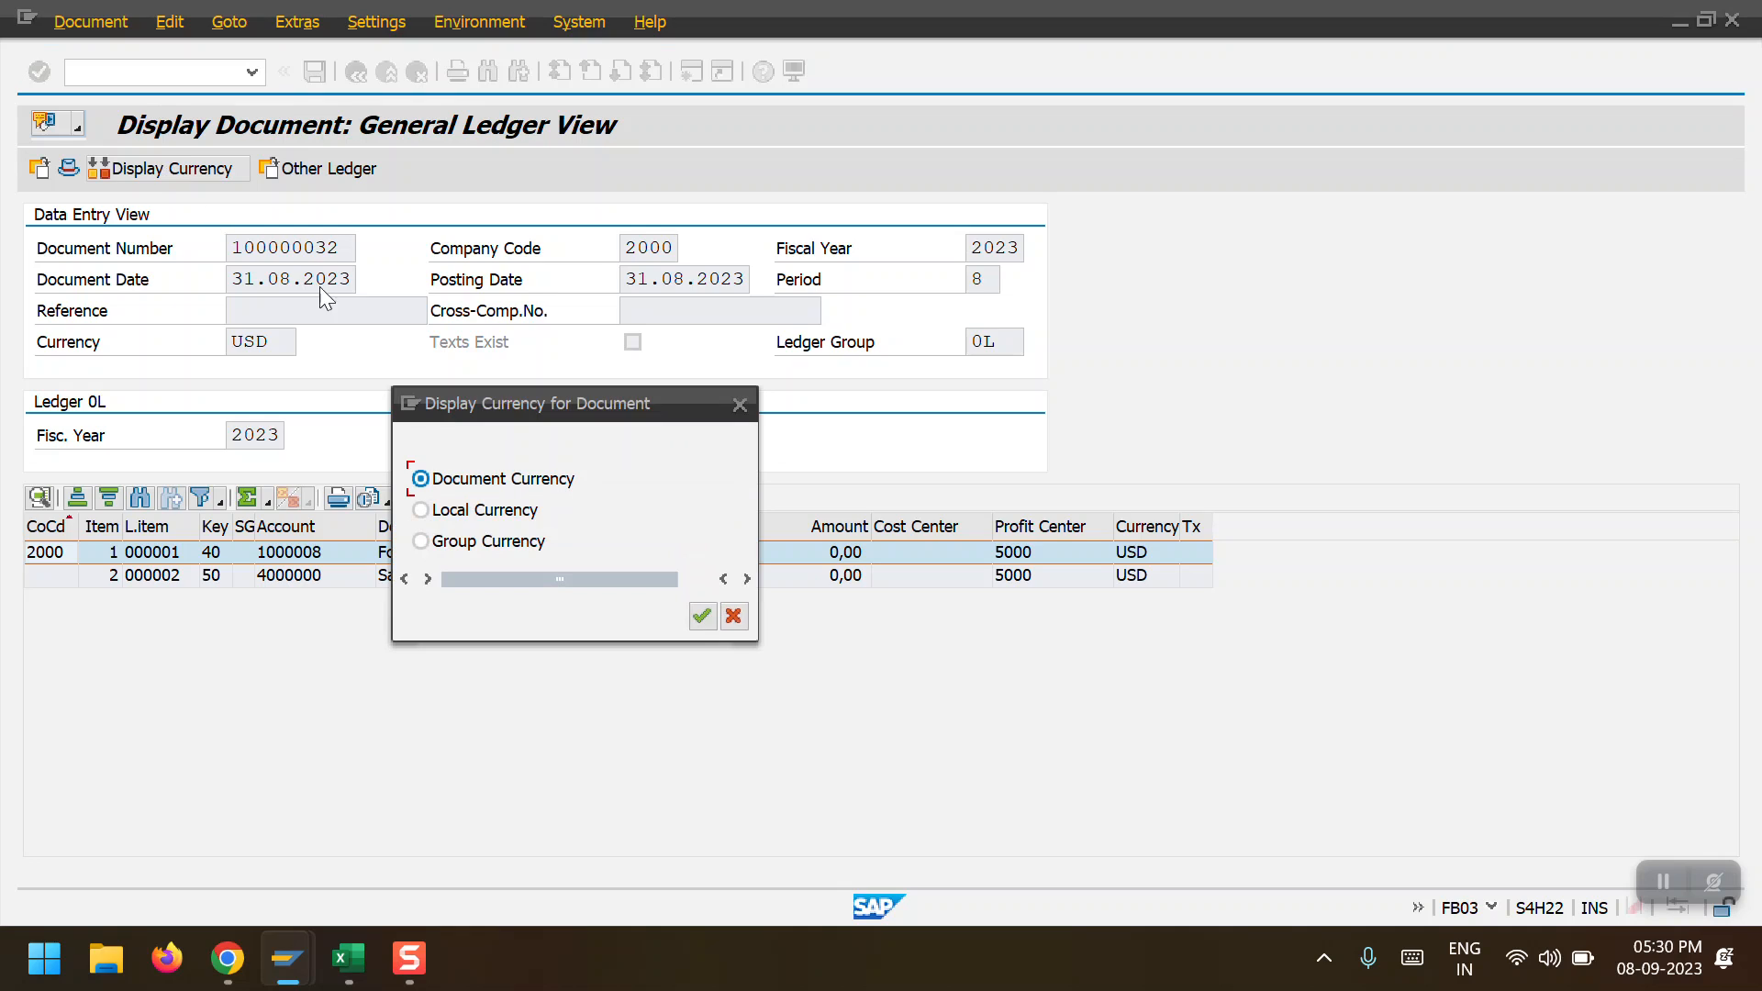
pyautogui.click(473, 510)
pyautogui.click(703, 616)
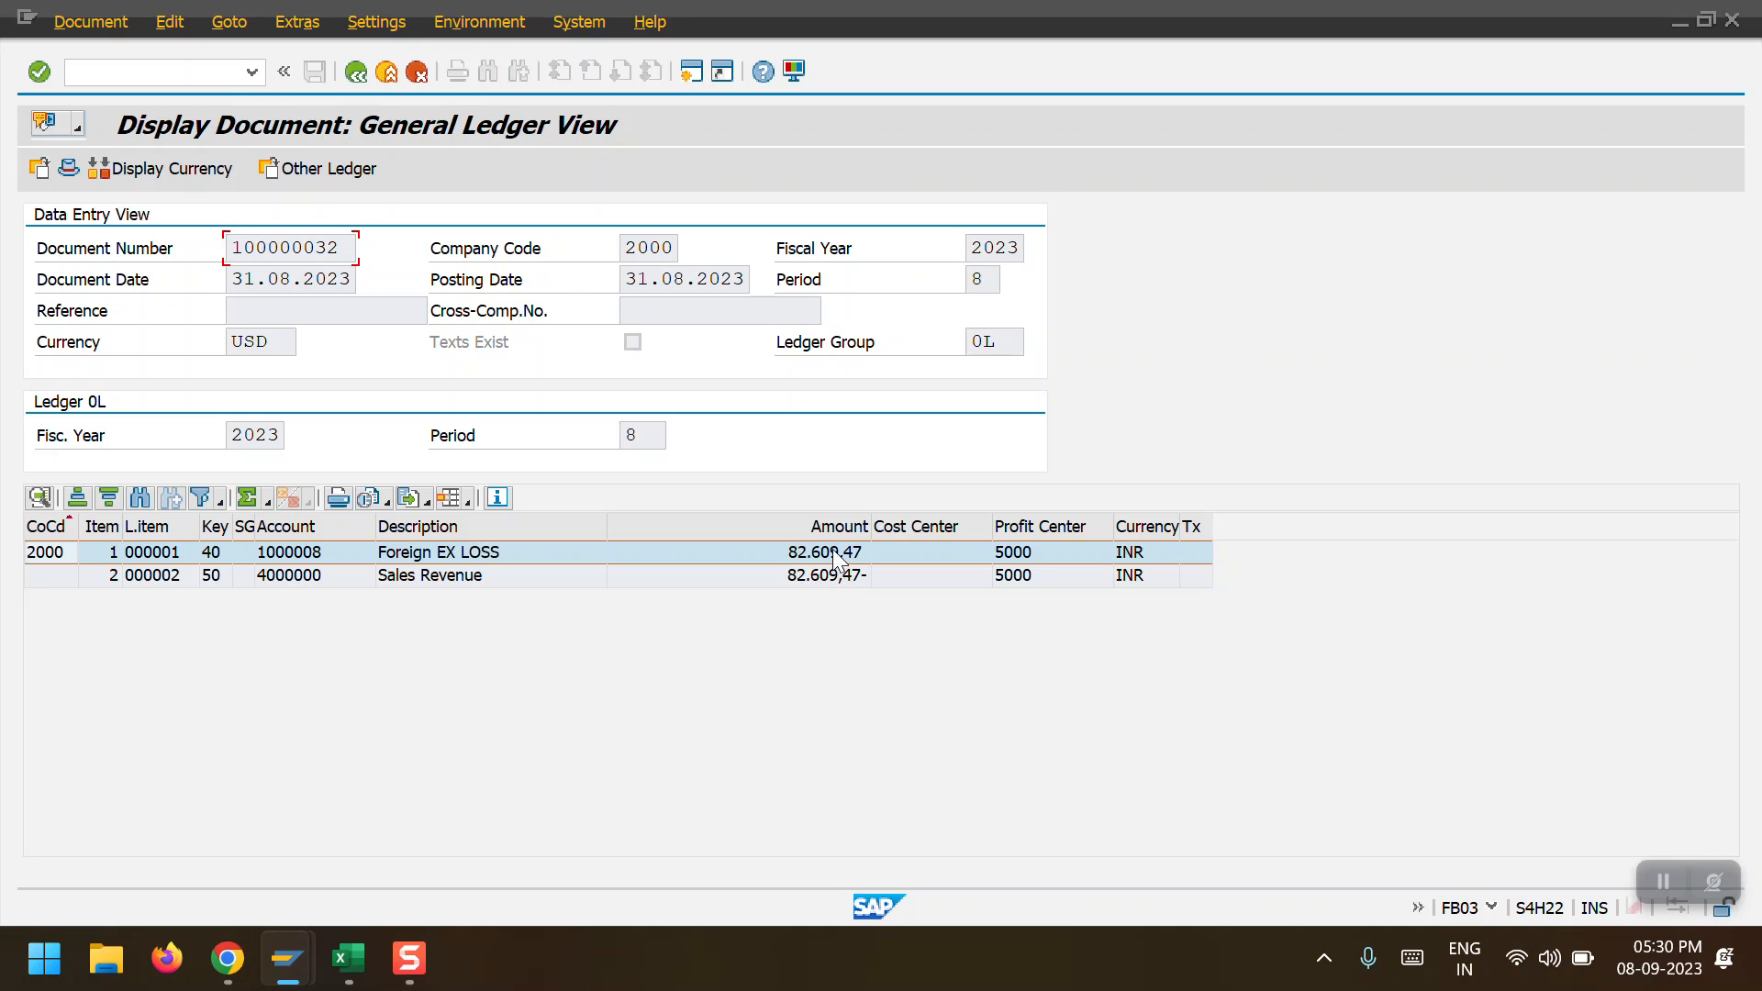
pyautogui.click(782, 526)
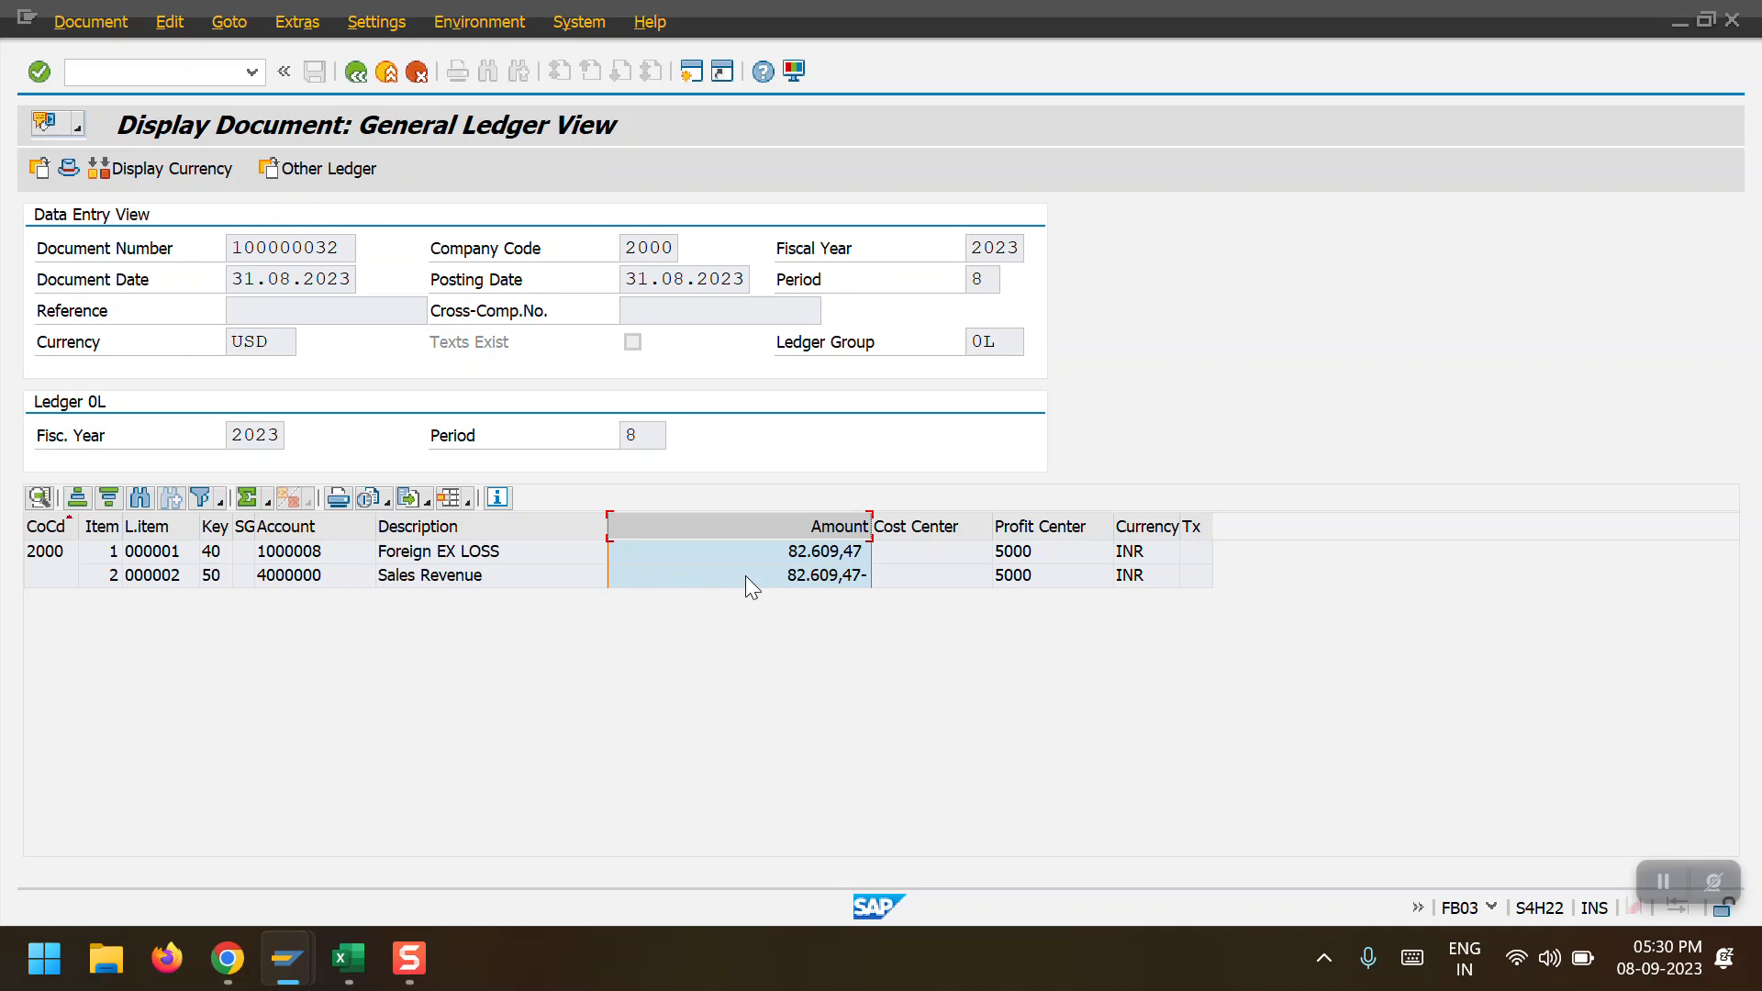
pyautogui.click(789, 577)
pyautogui.click(796, 524)
pyautogui.click(1024, 527)
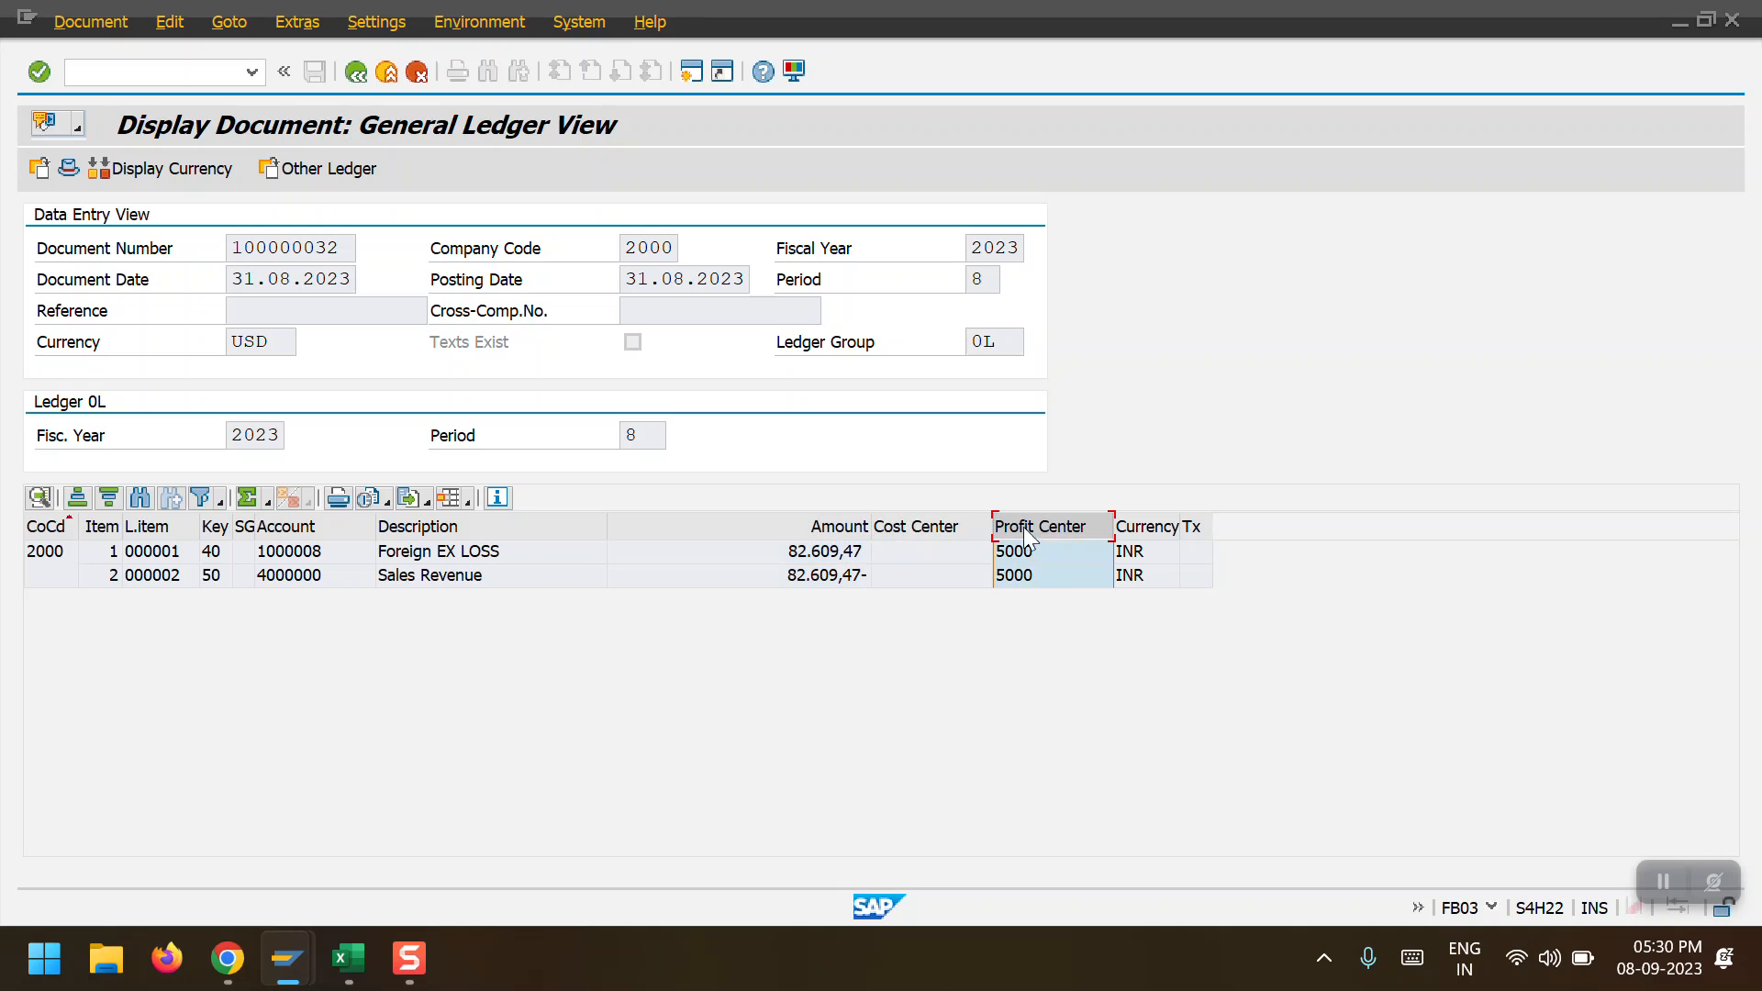
pyautogui.click(295, 578)
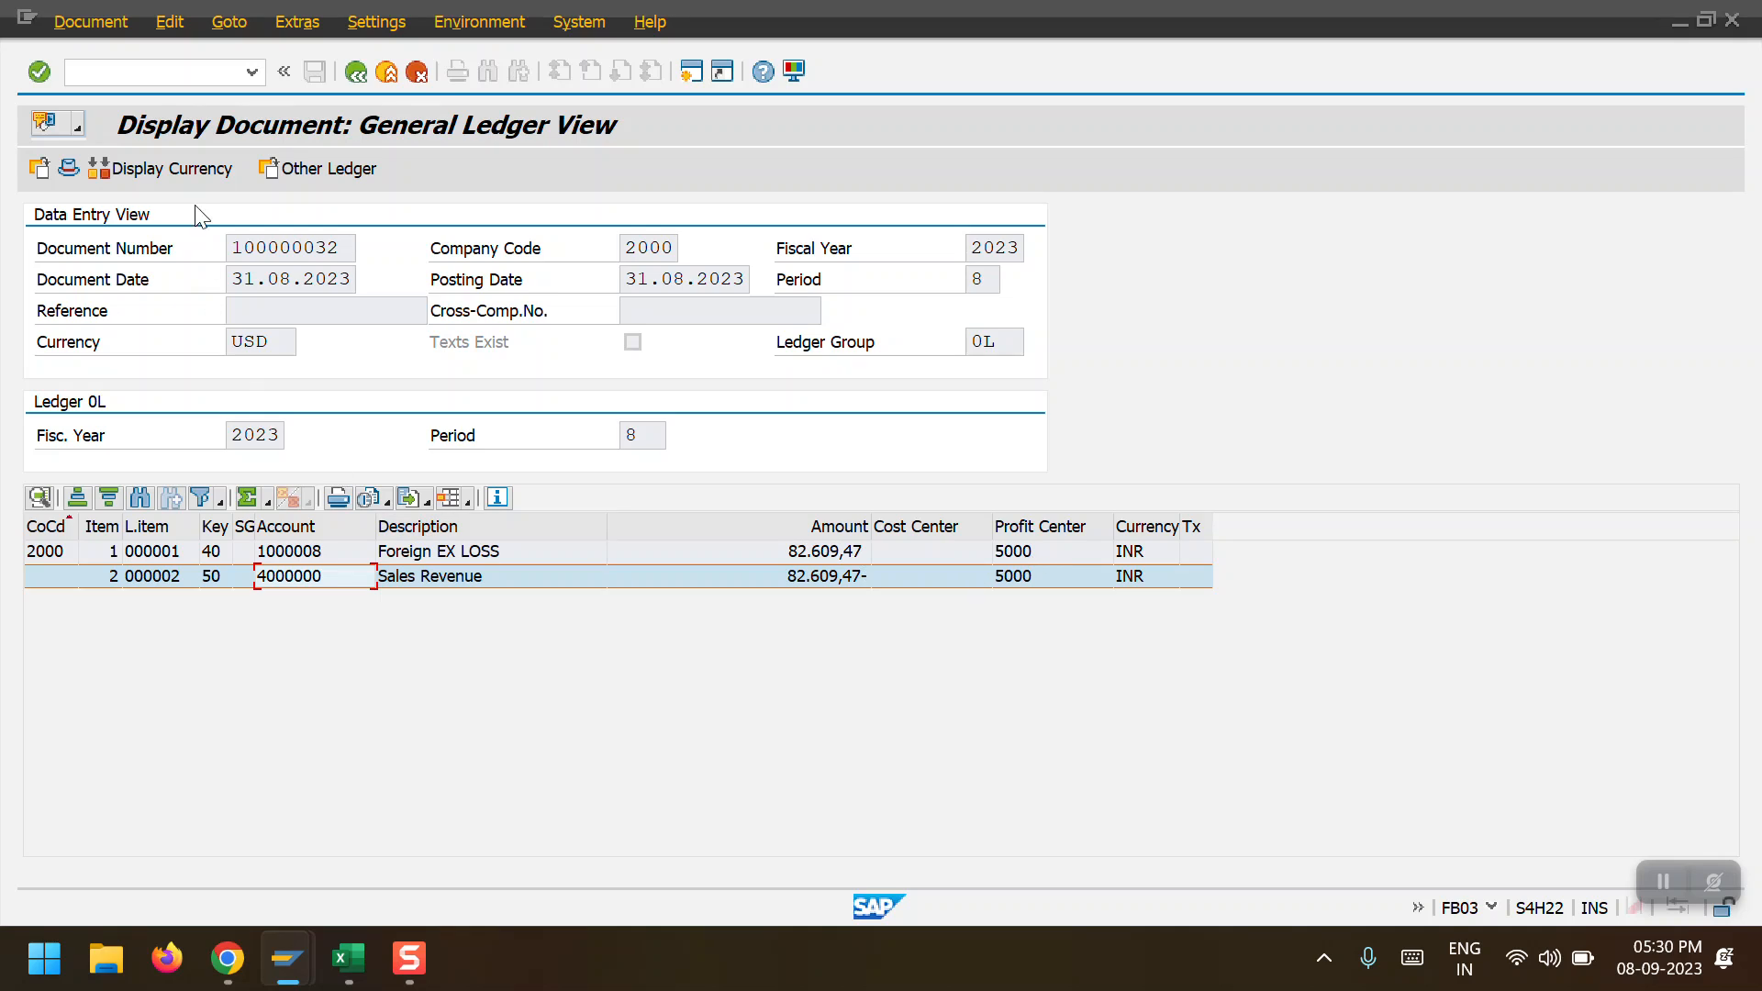
# Return to the document entry screen and display document 100000033 of company code 2000, fiscal year 2023
pyautogui.click(349, 70)
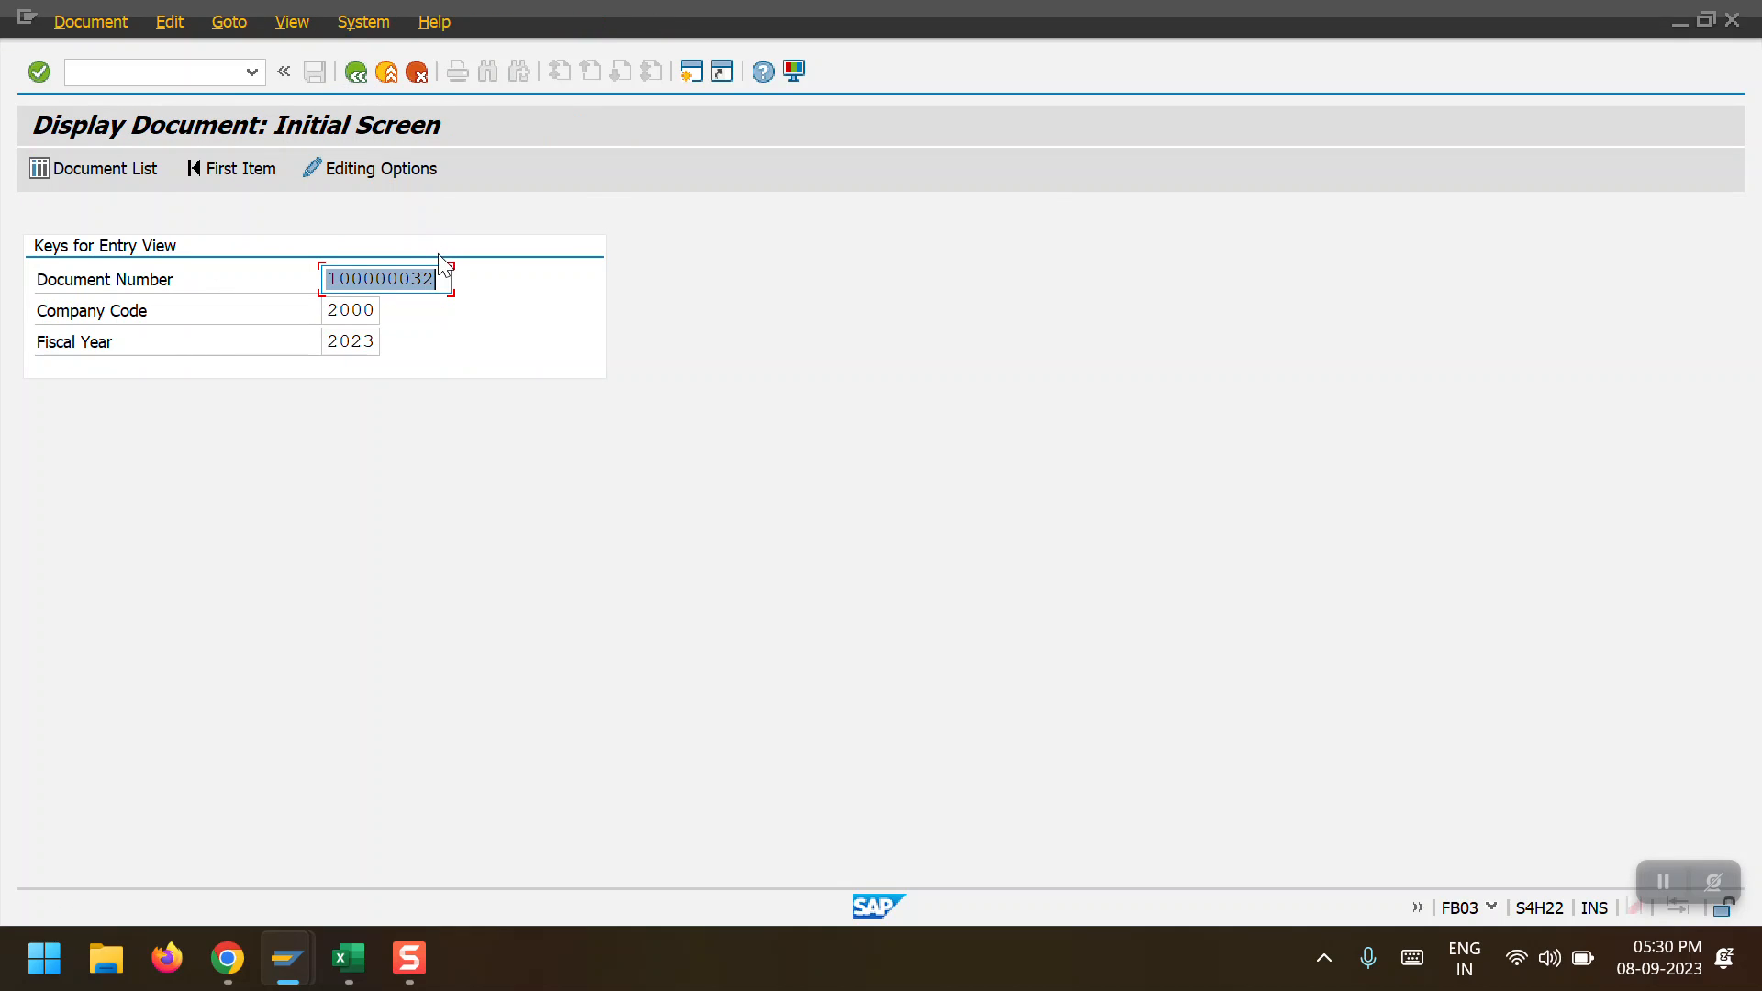
pyautogui.click(429, 278)
pyautogui.press('Delete')
pyautogui.write('3')
pyautogui.press('Return')
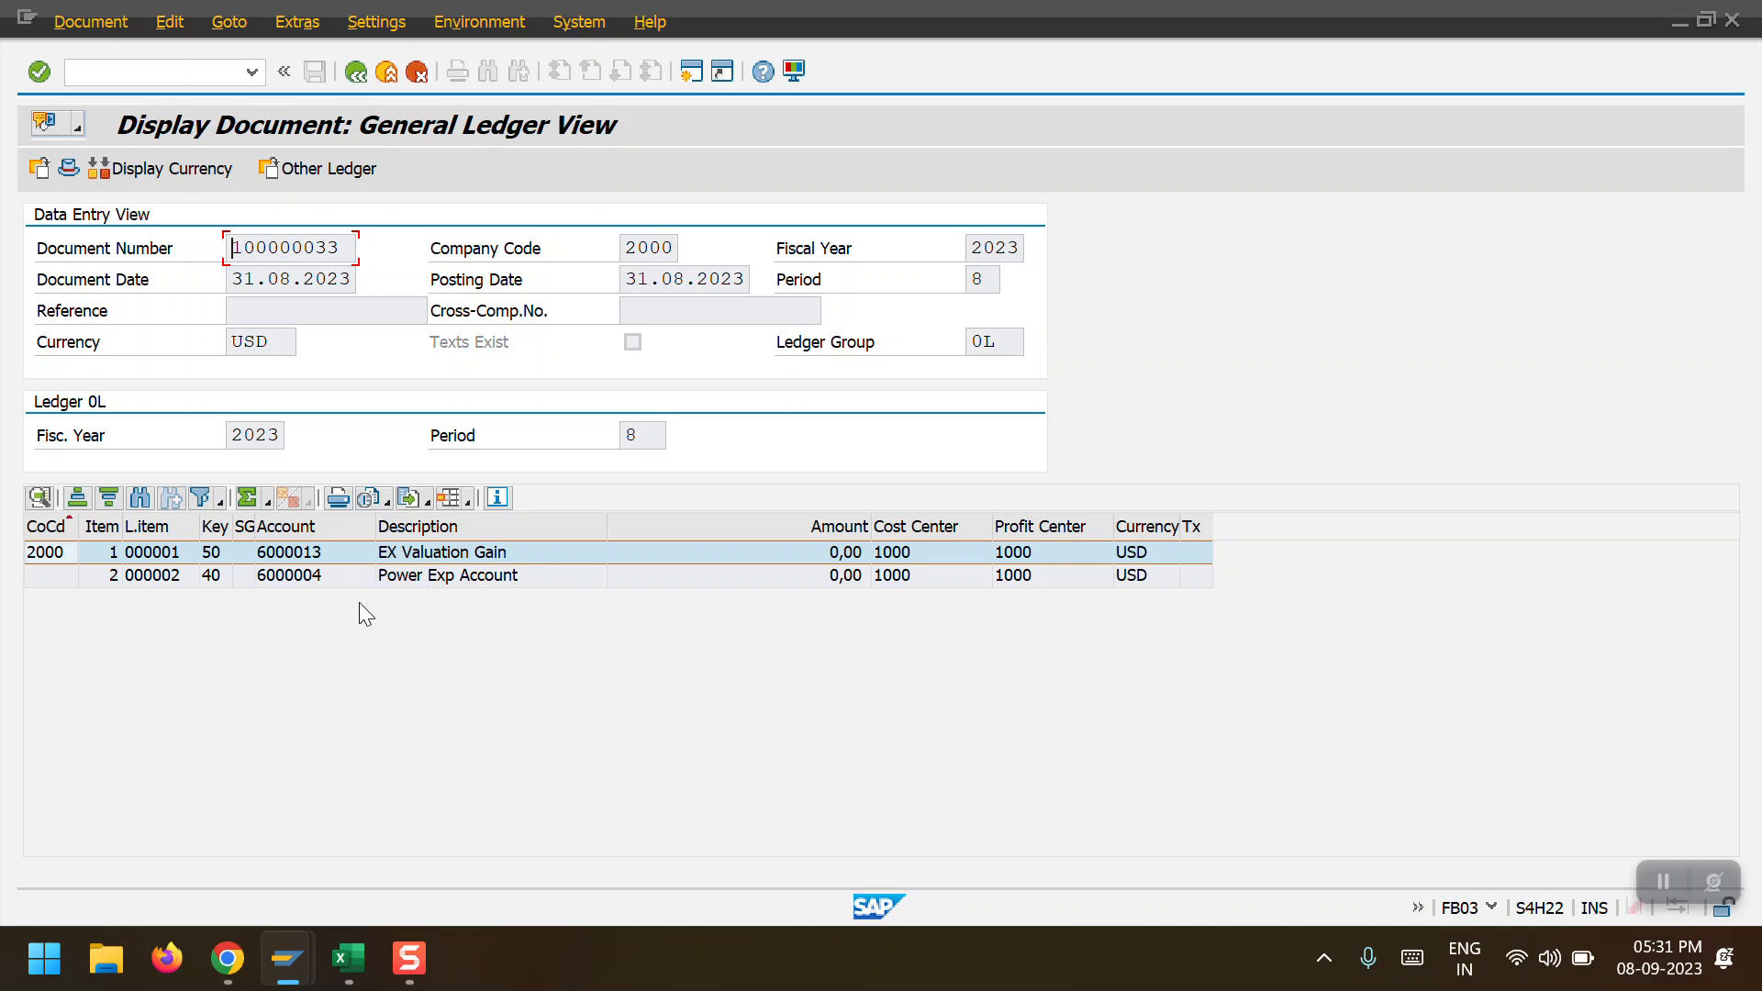
# Check the Power Exp Account line and amounts of document 100000033, and show the document in local currency
pyautogui.click(310, 581)
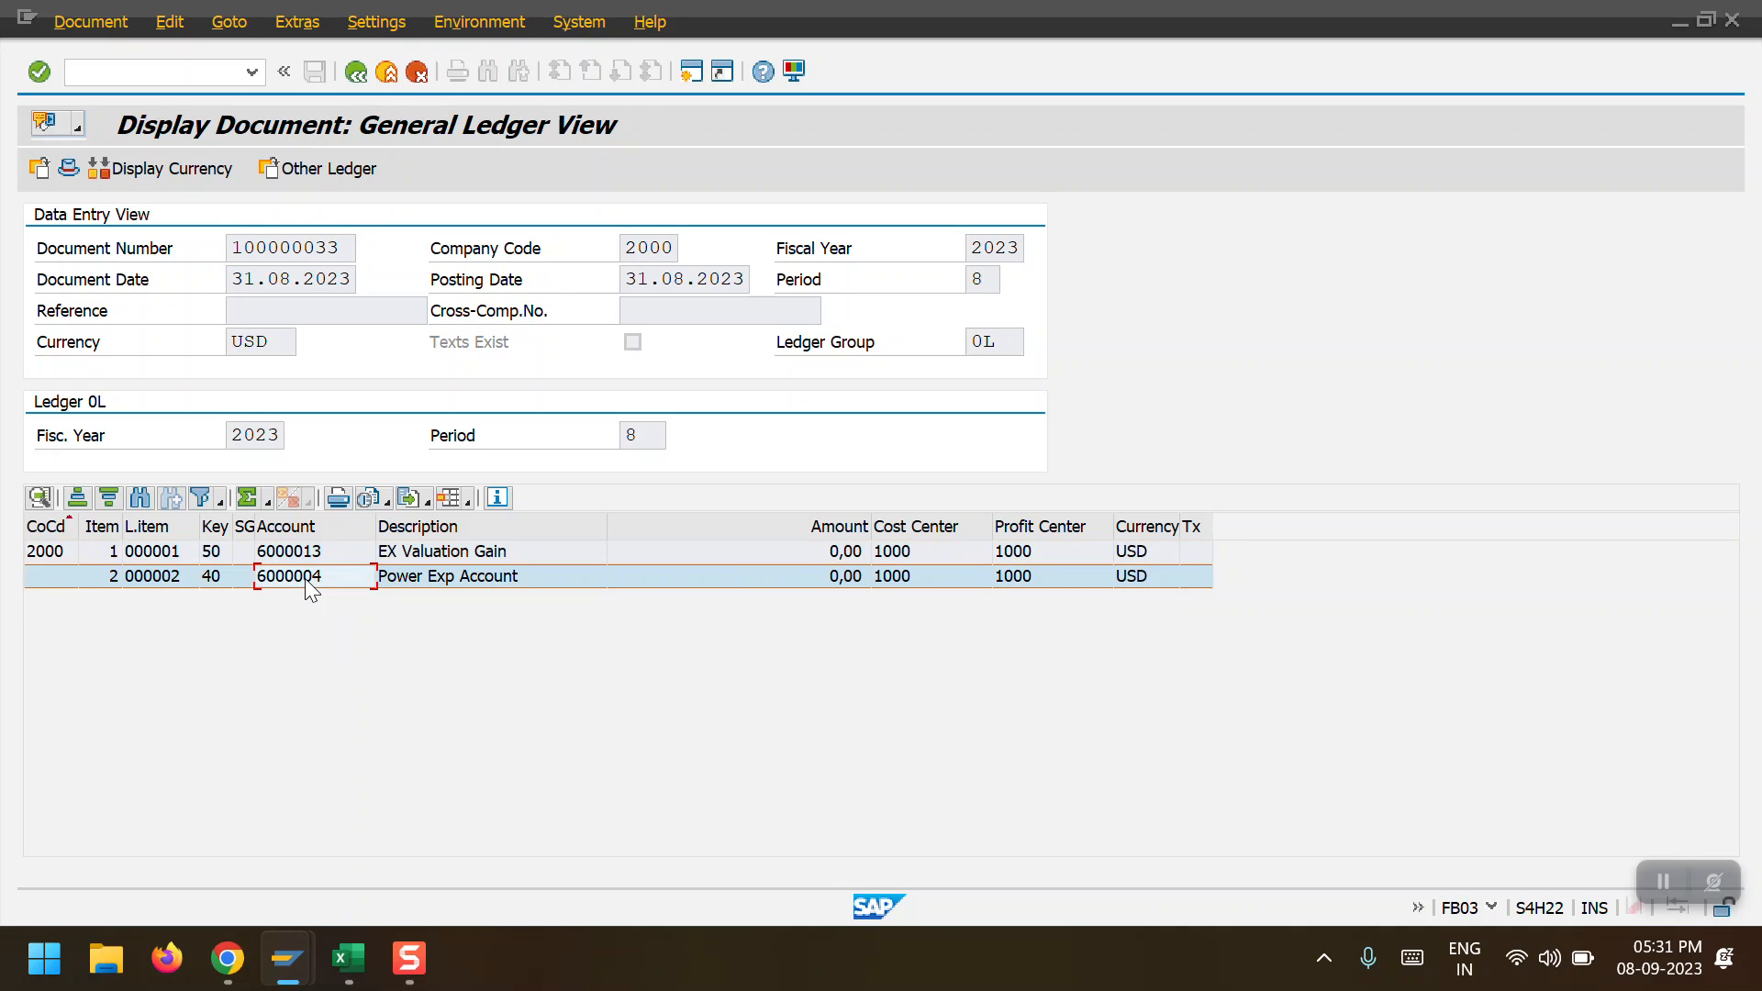
pyautogui.click(438, 578)
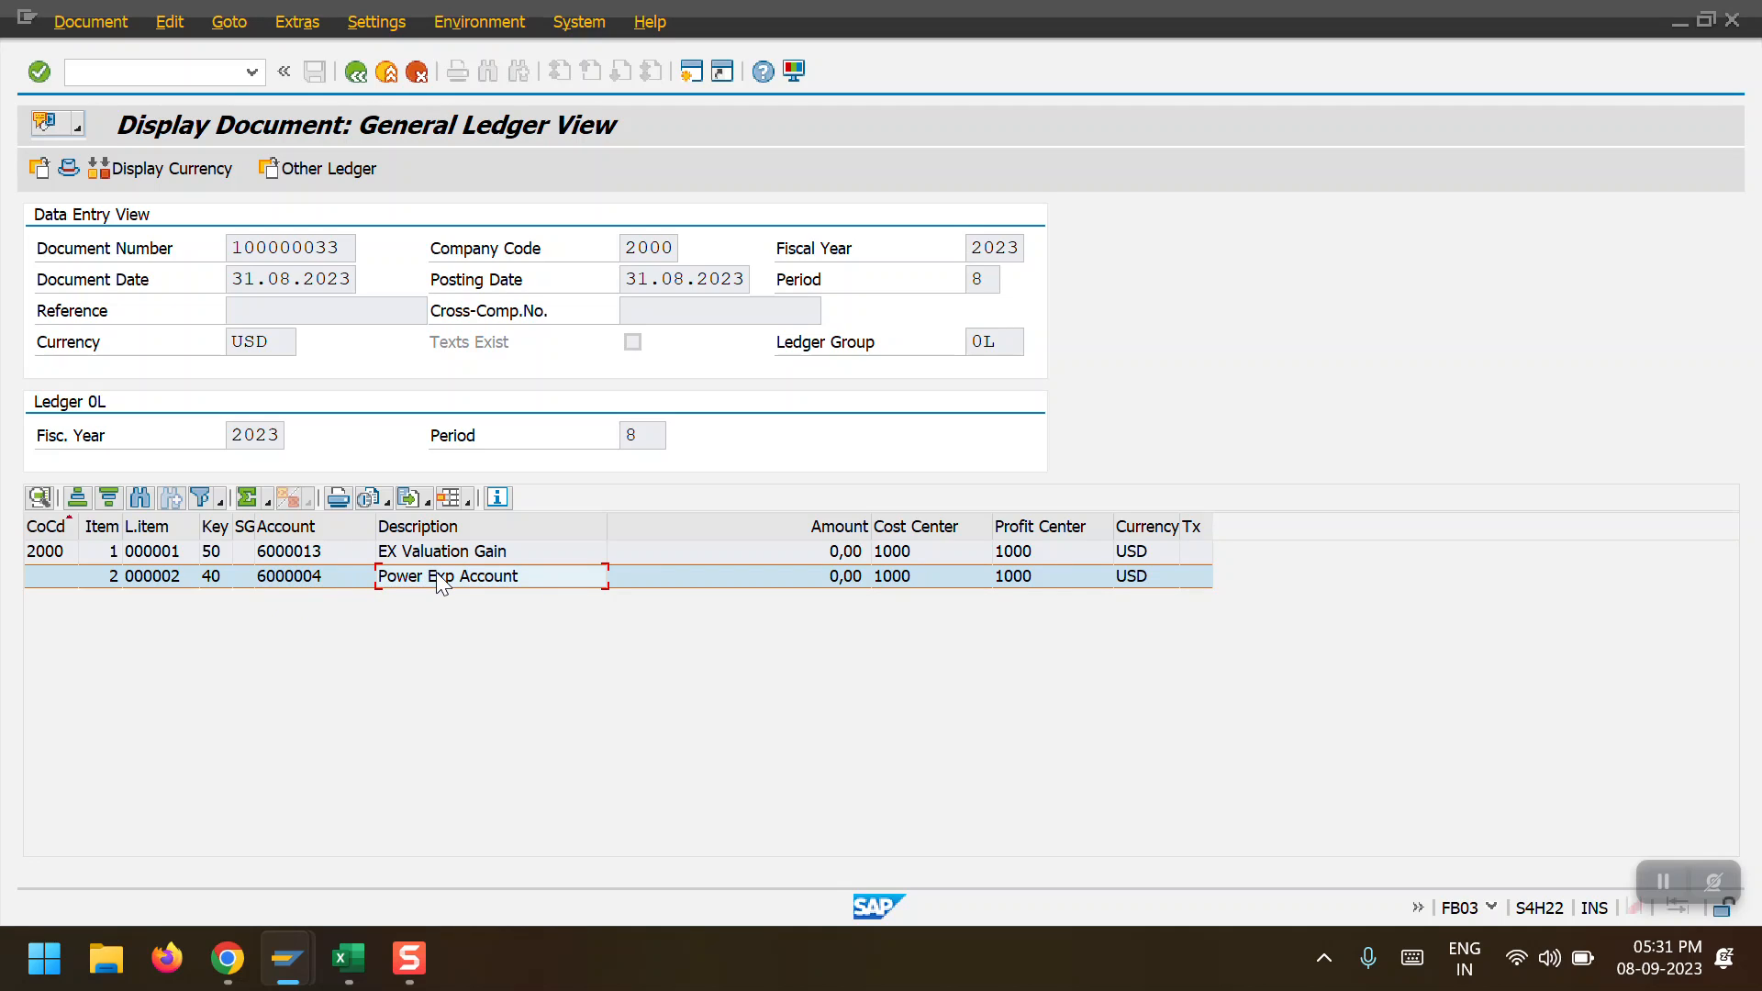
pyautogui.click(835, 525)
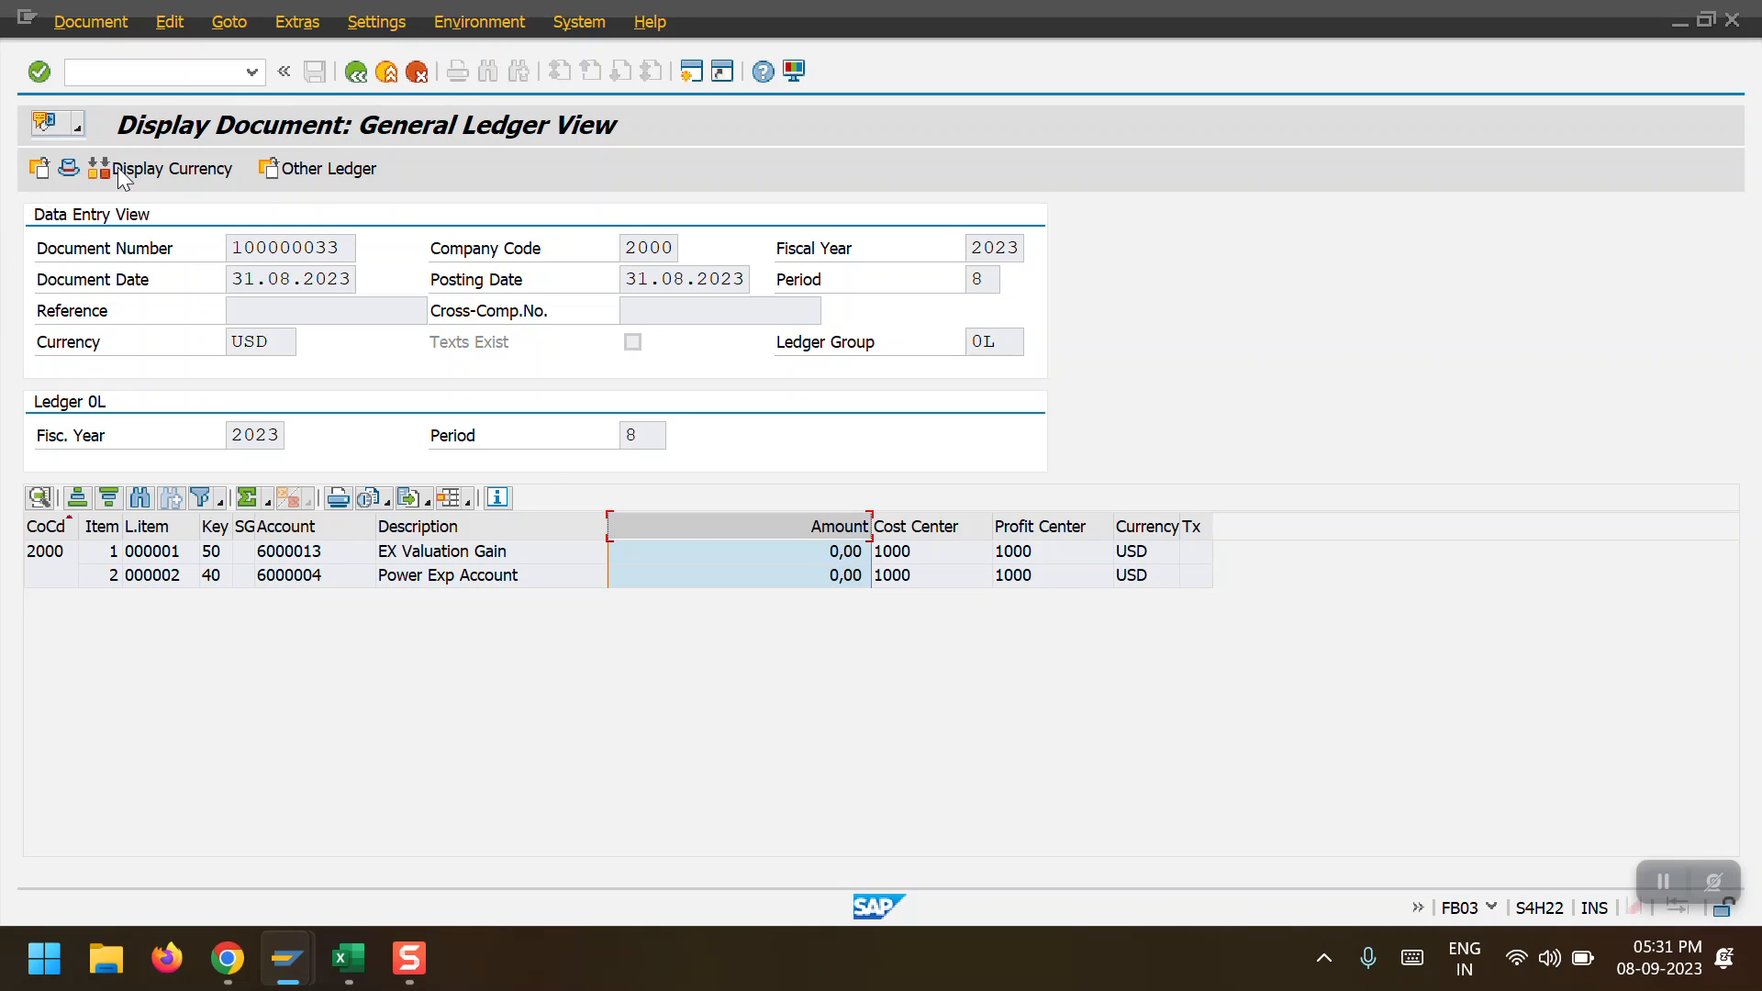
pyautogui.click(147, 170)
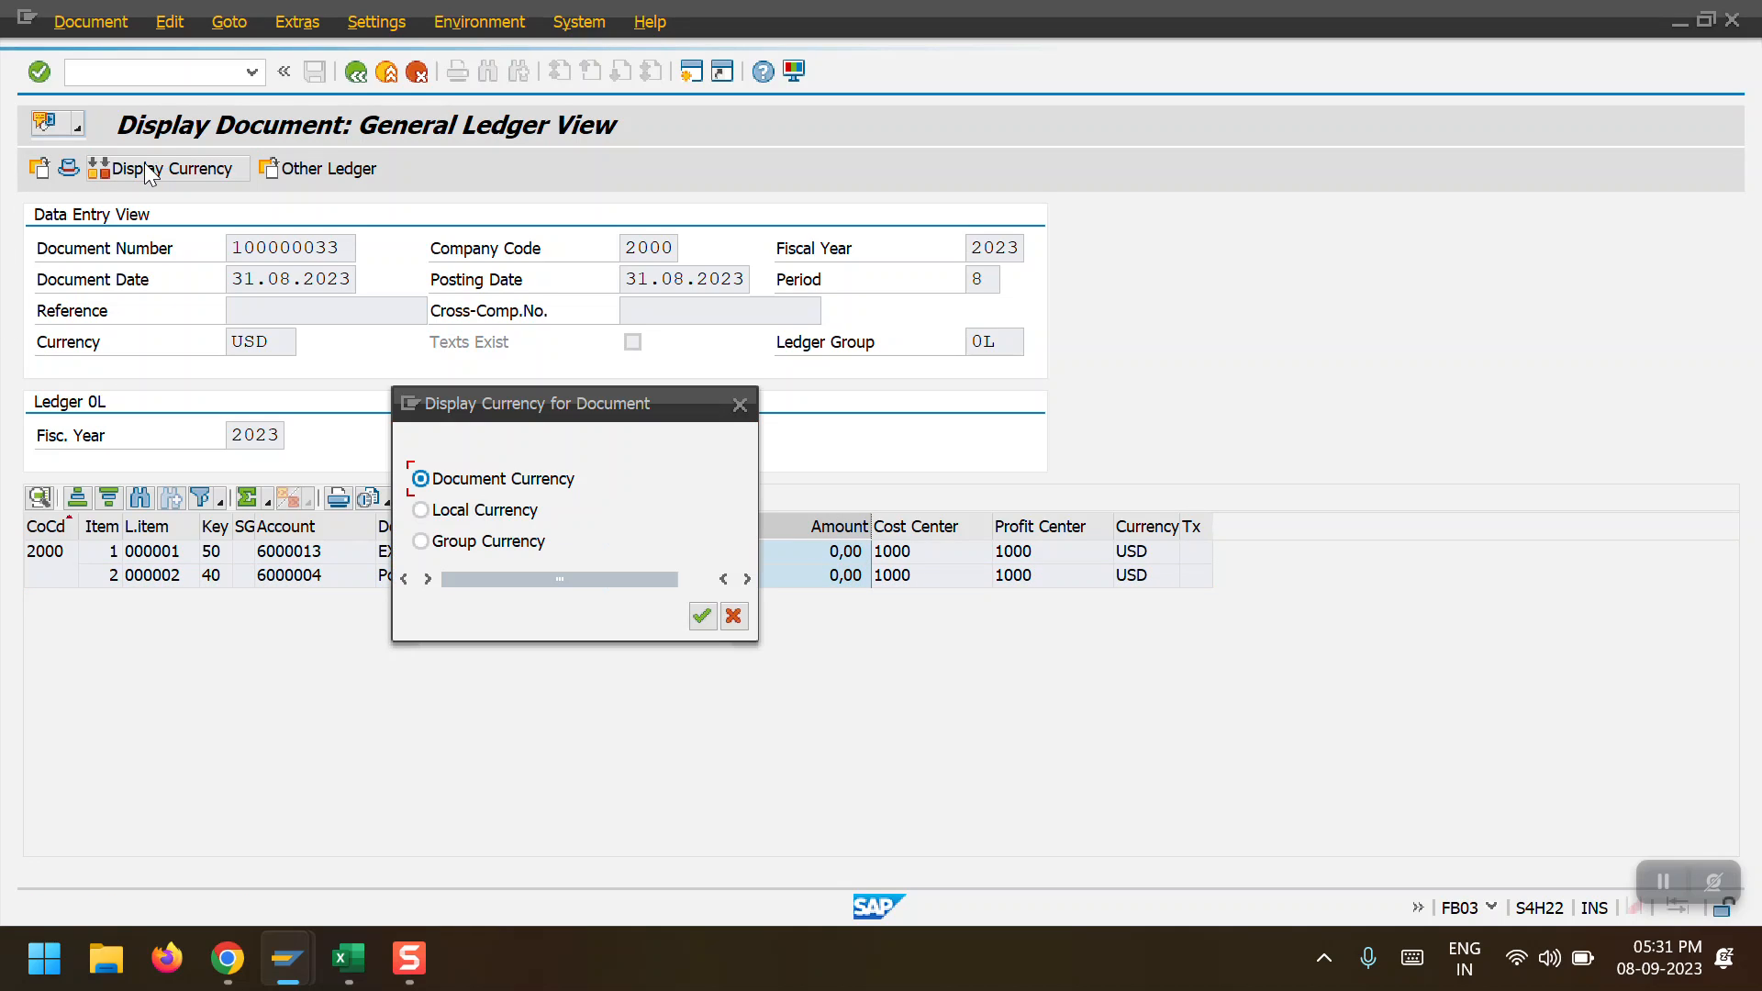
pyautogui.click(514, 514)
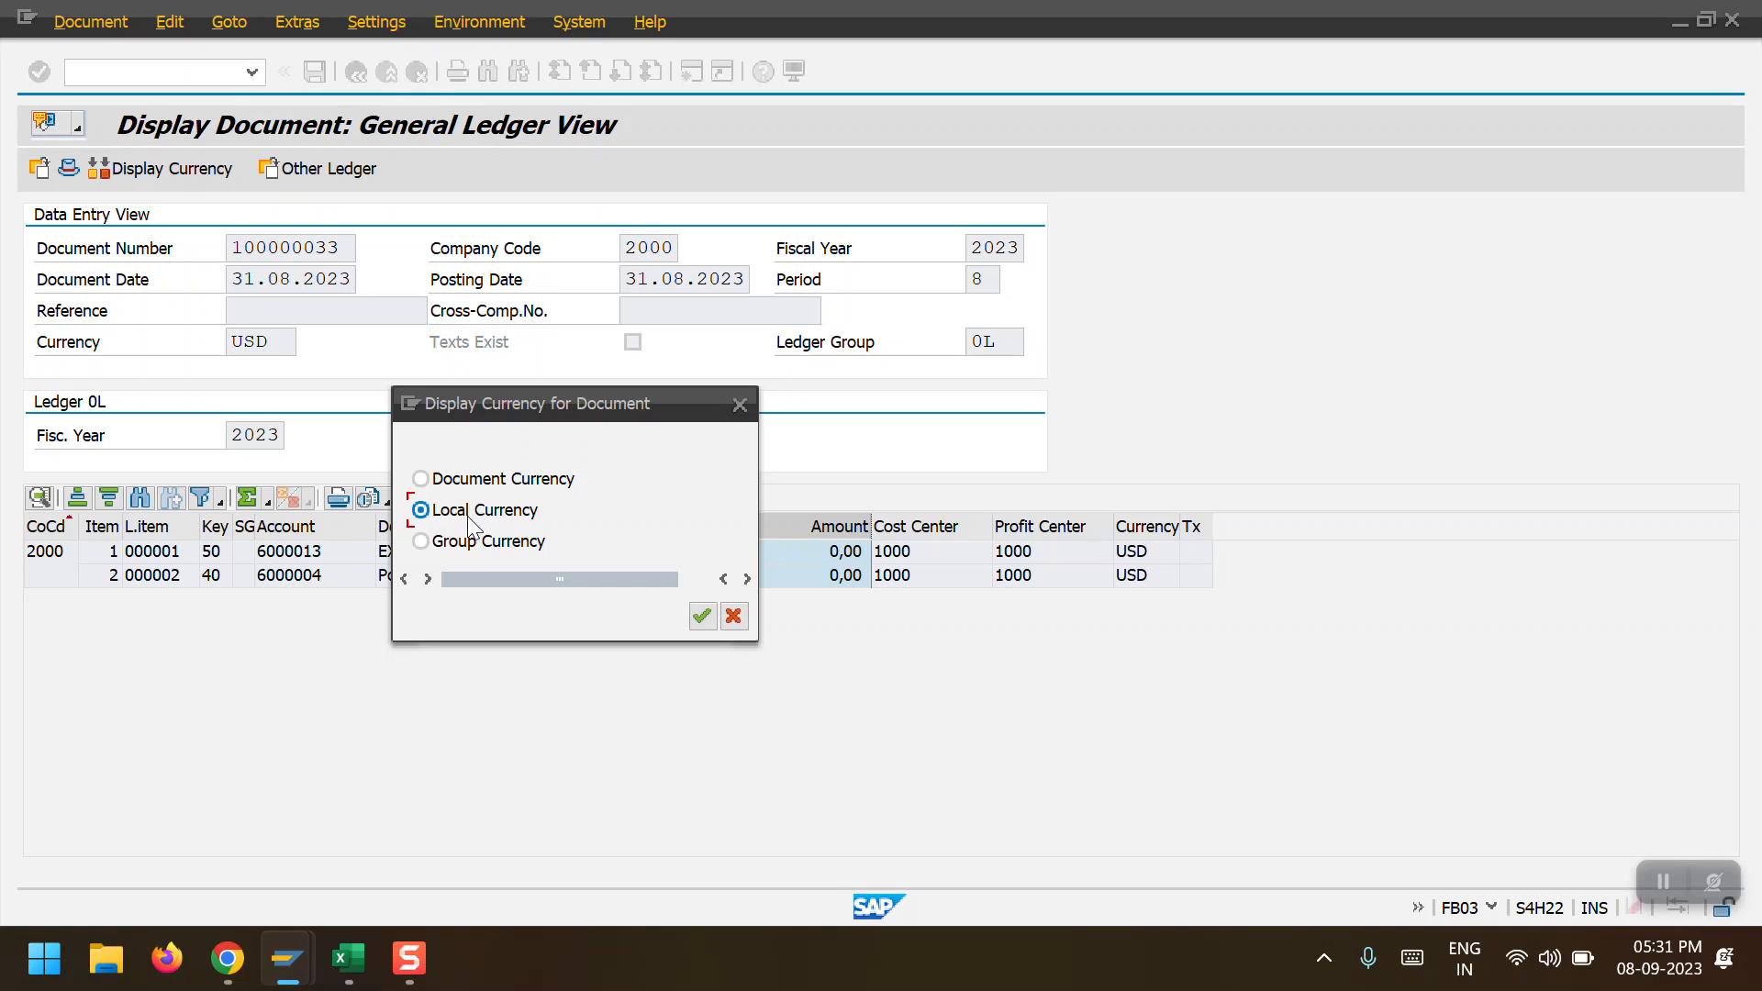
pyautogui.click(700, 615)
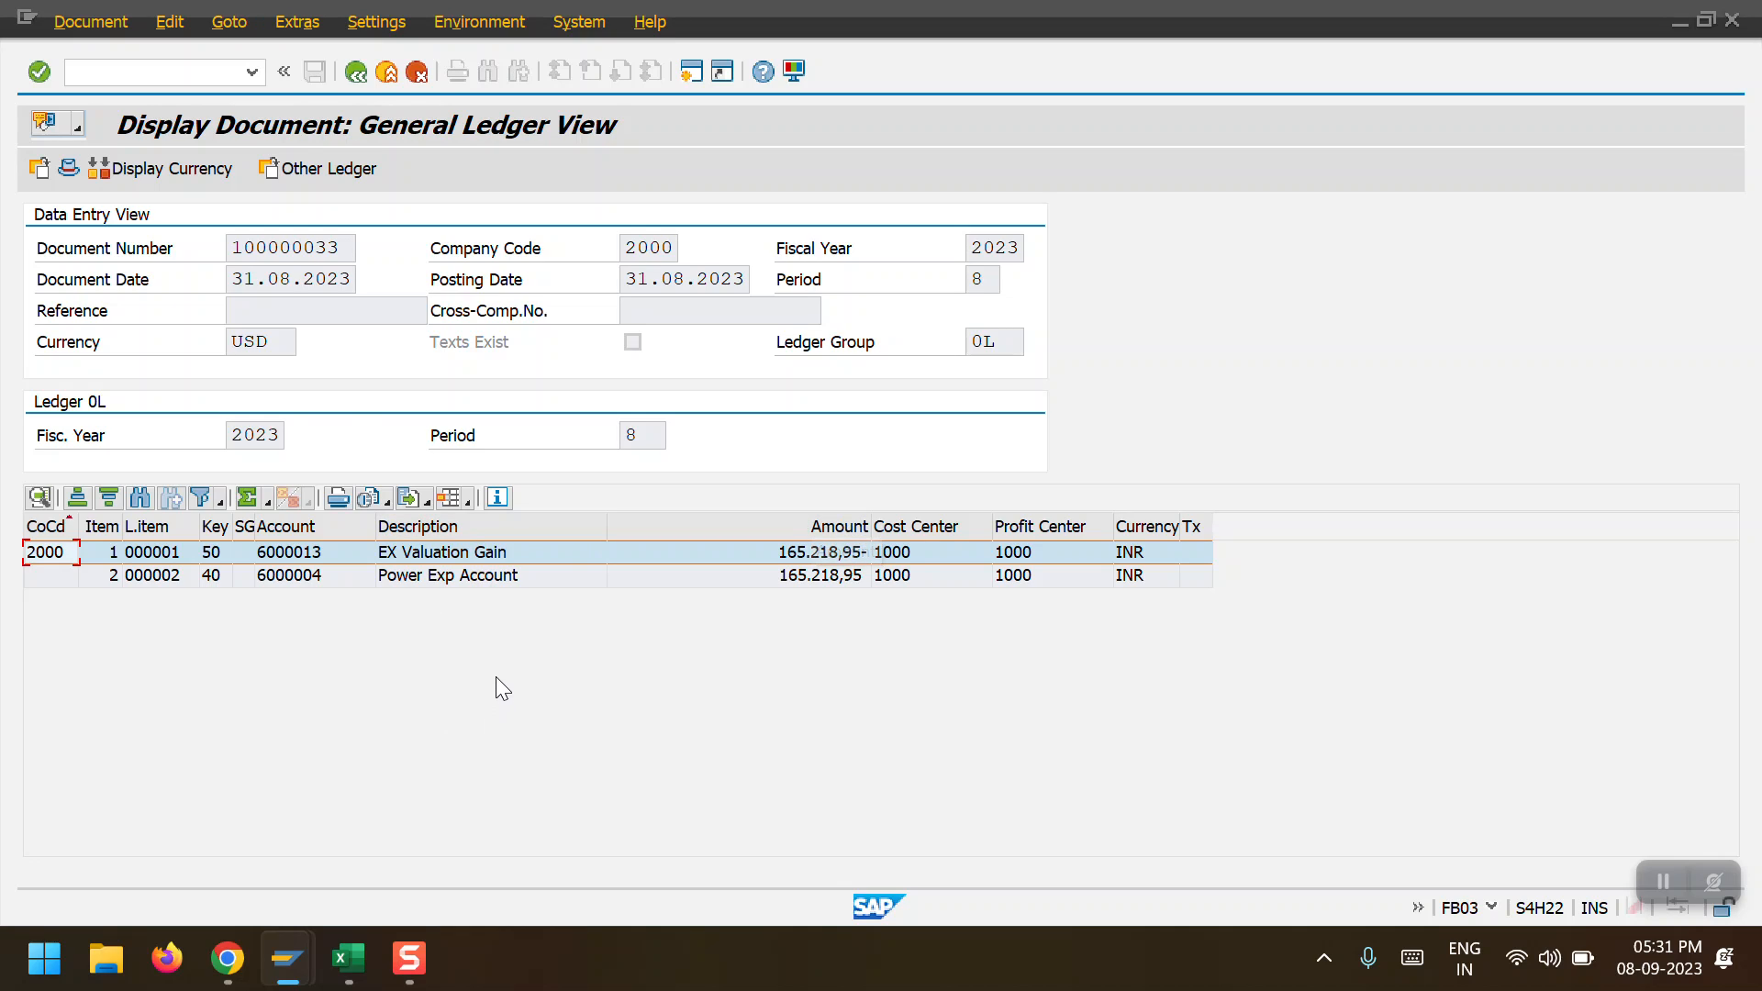
# Leave the document display and go back to the Foreign Currency Valuation session's selection screen
pyautogui.click(357, 73)
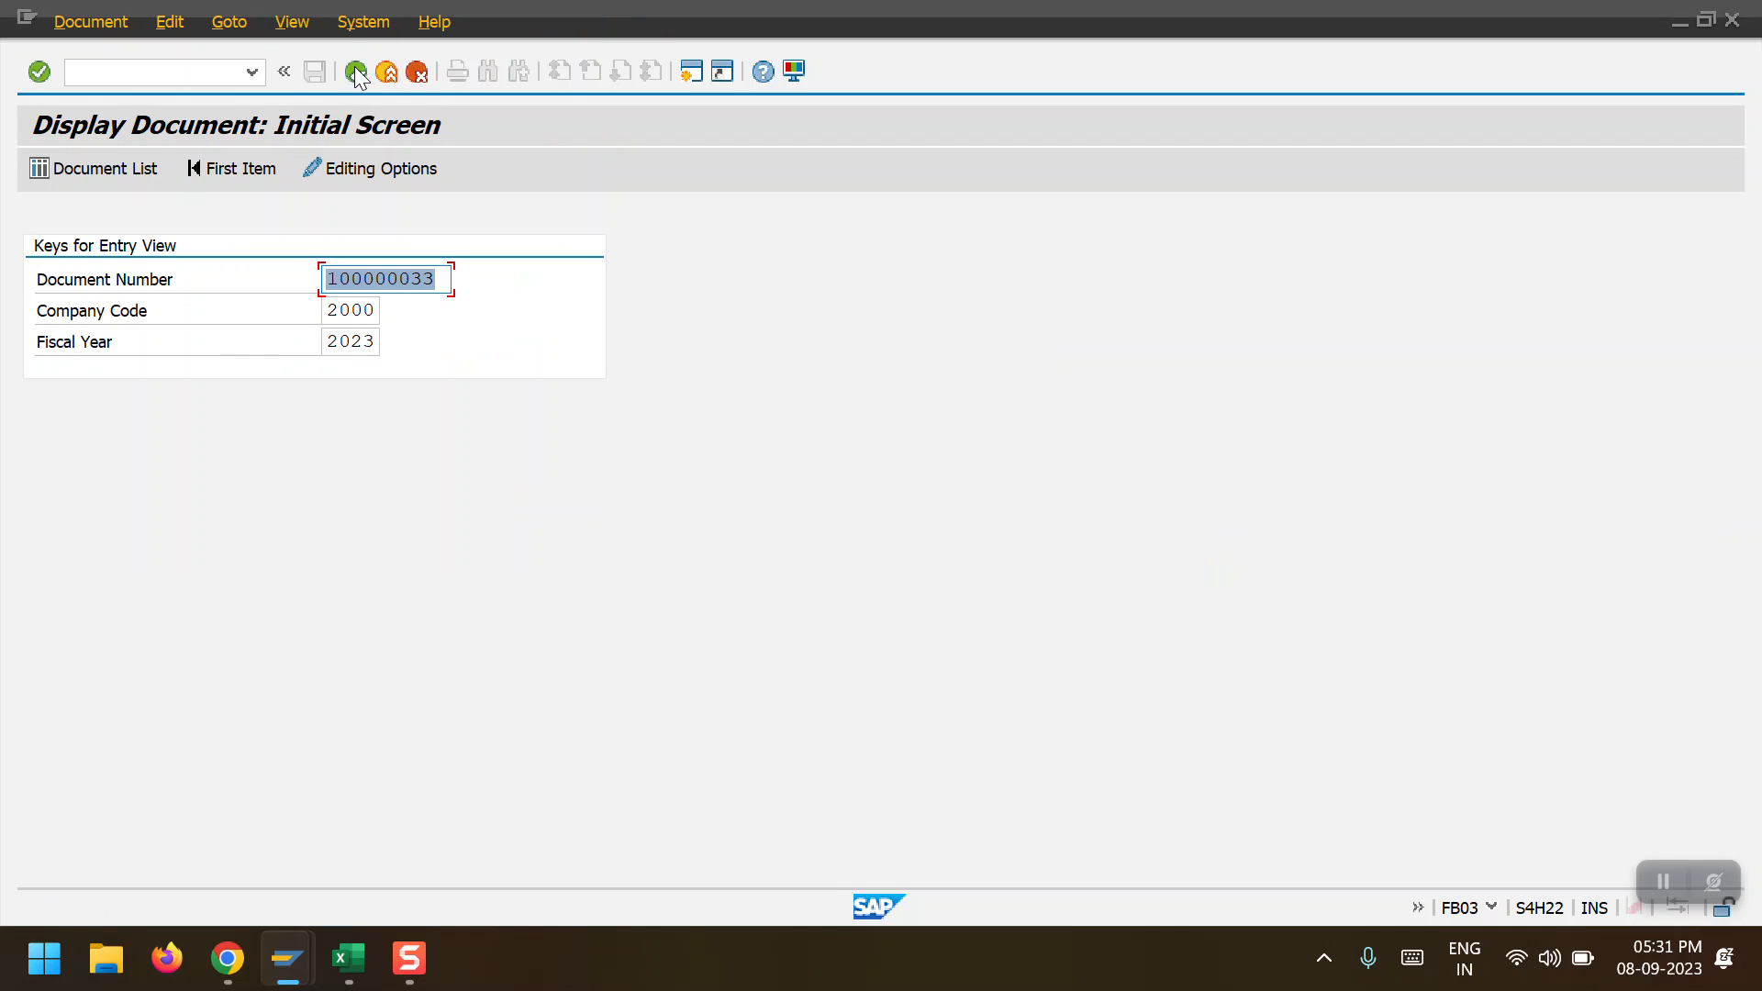
pyautogui.moveTo(287, 958)
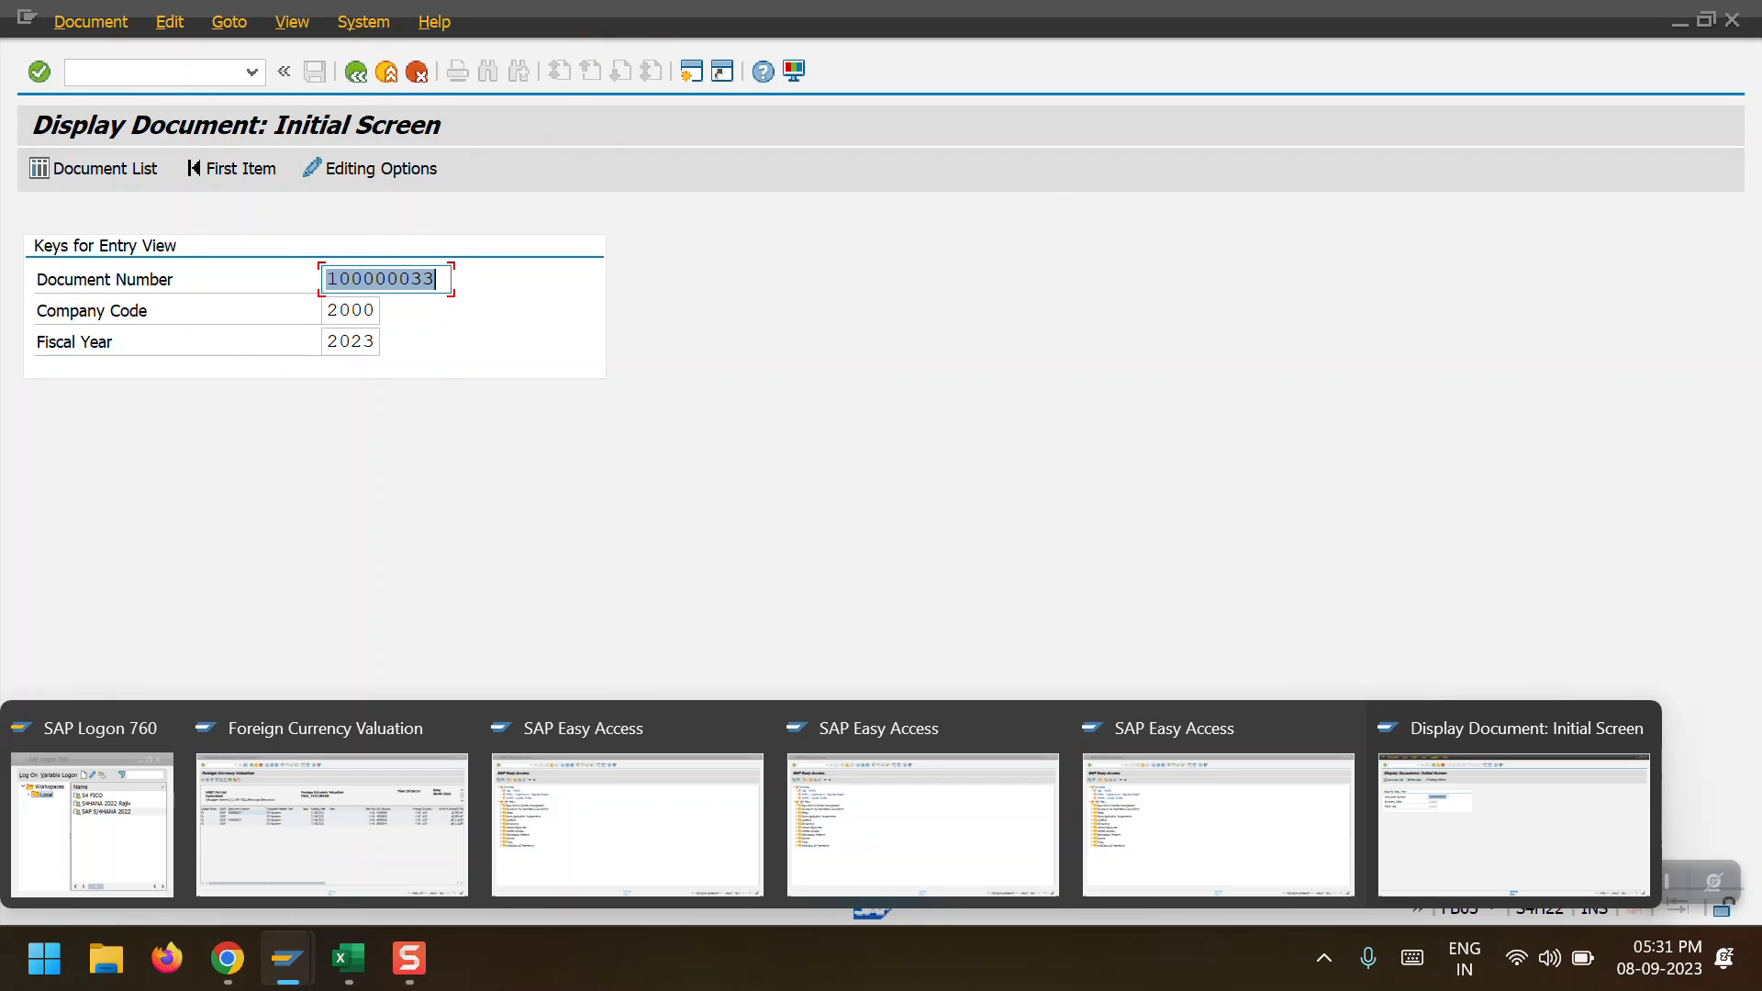
pyautogui.click(312, 857)
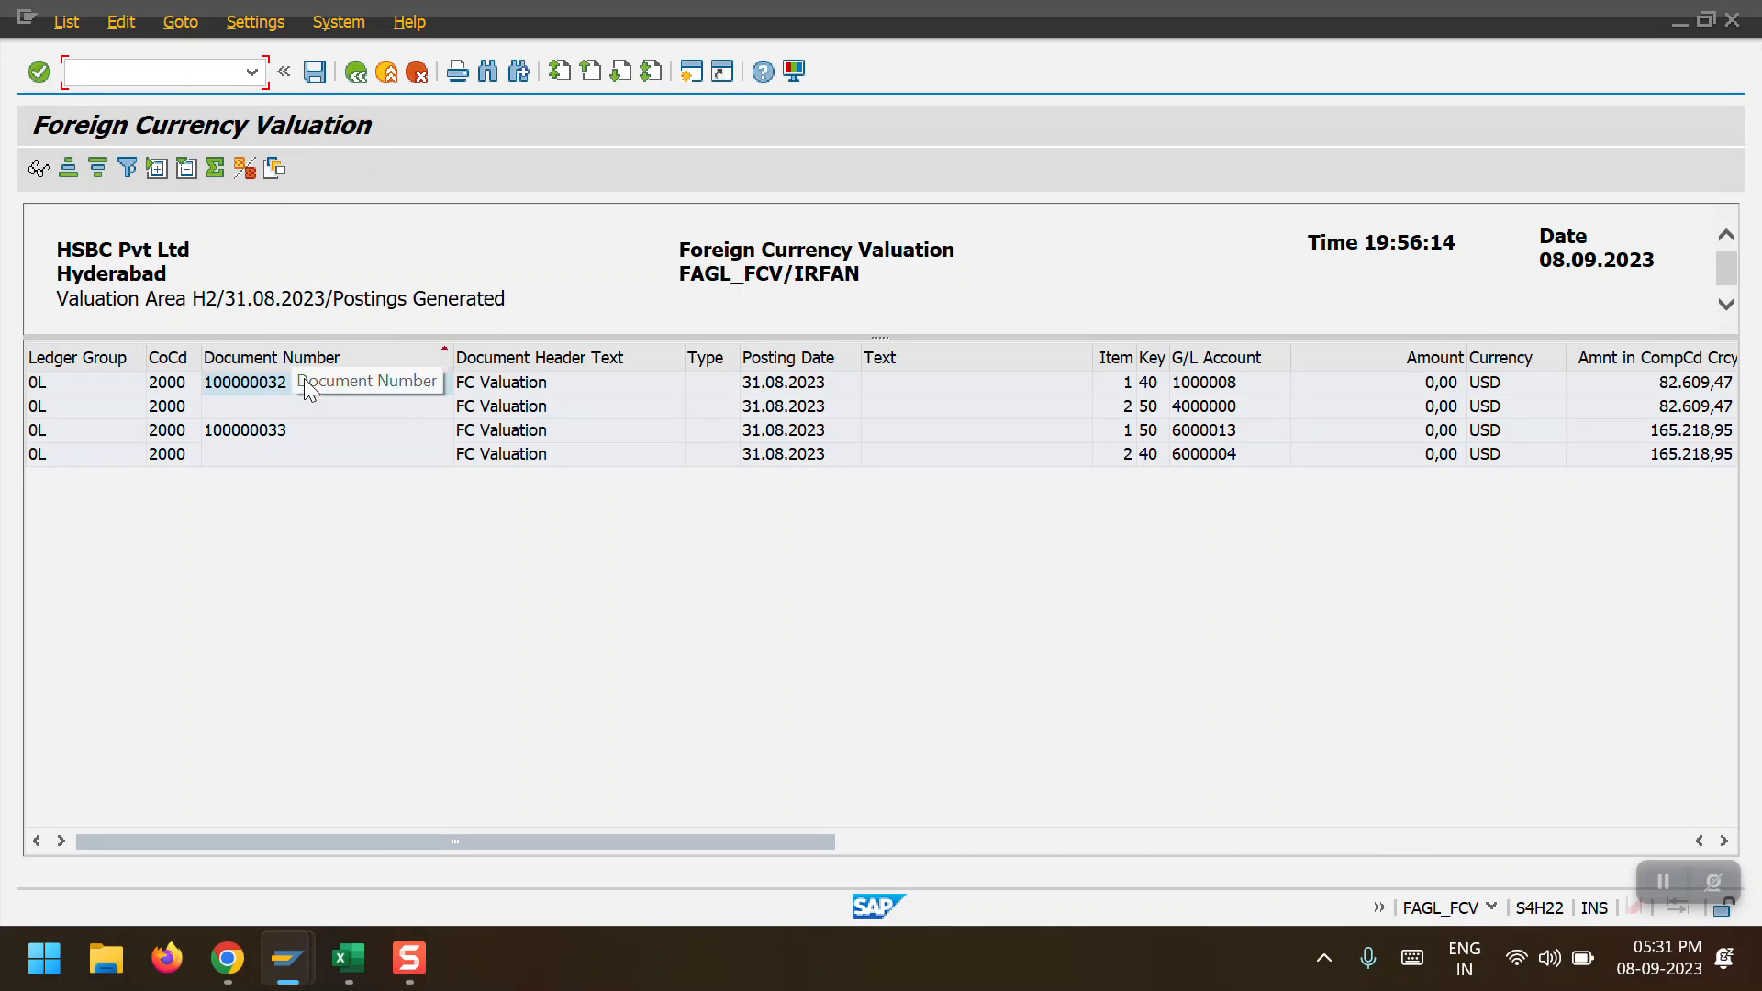
pyautogui.click(357, 74)
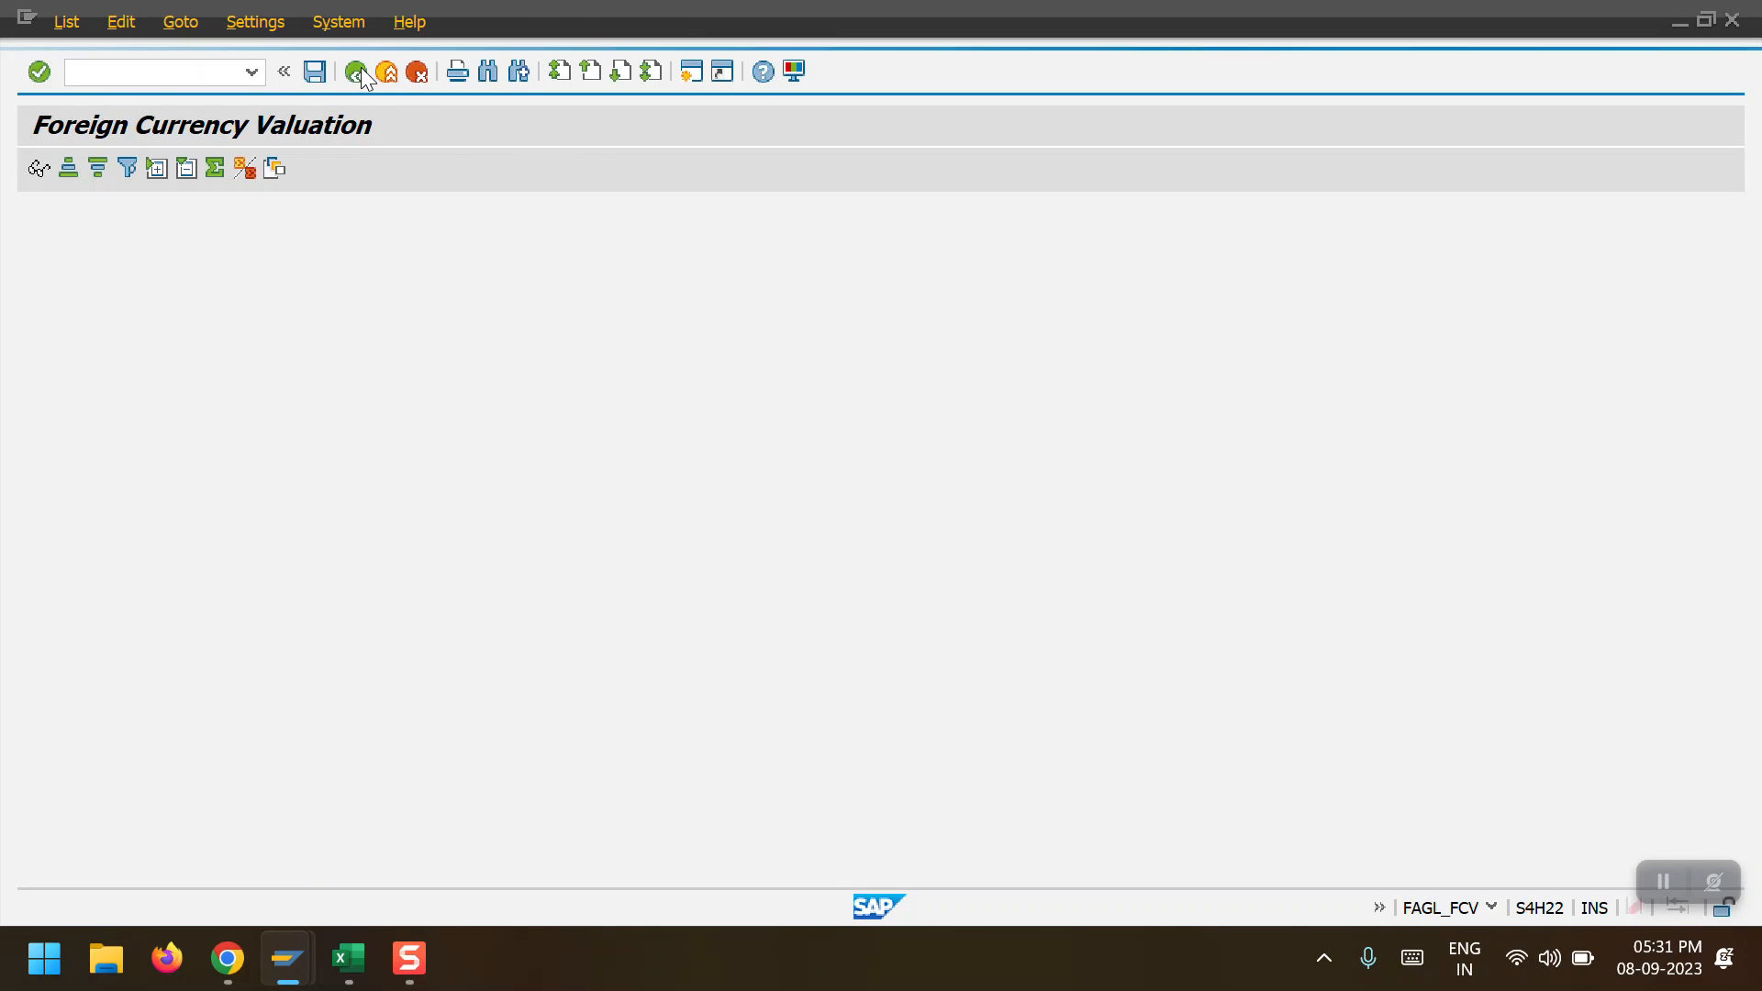
pyautogui.click(358, 72)
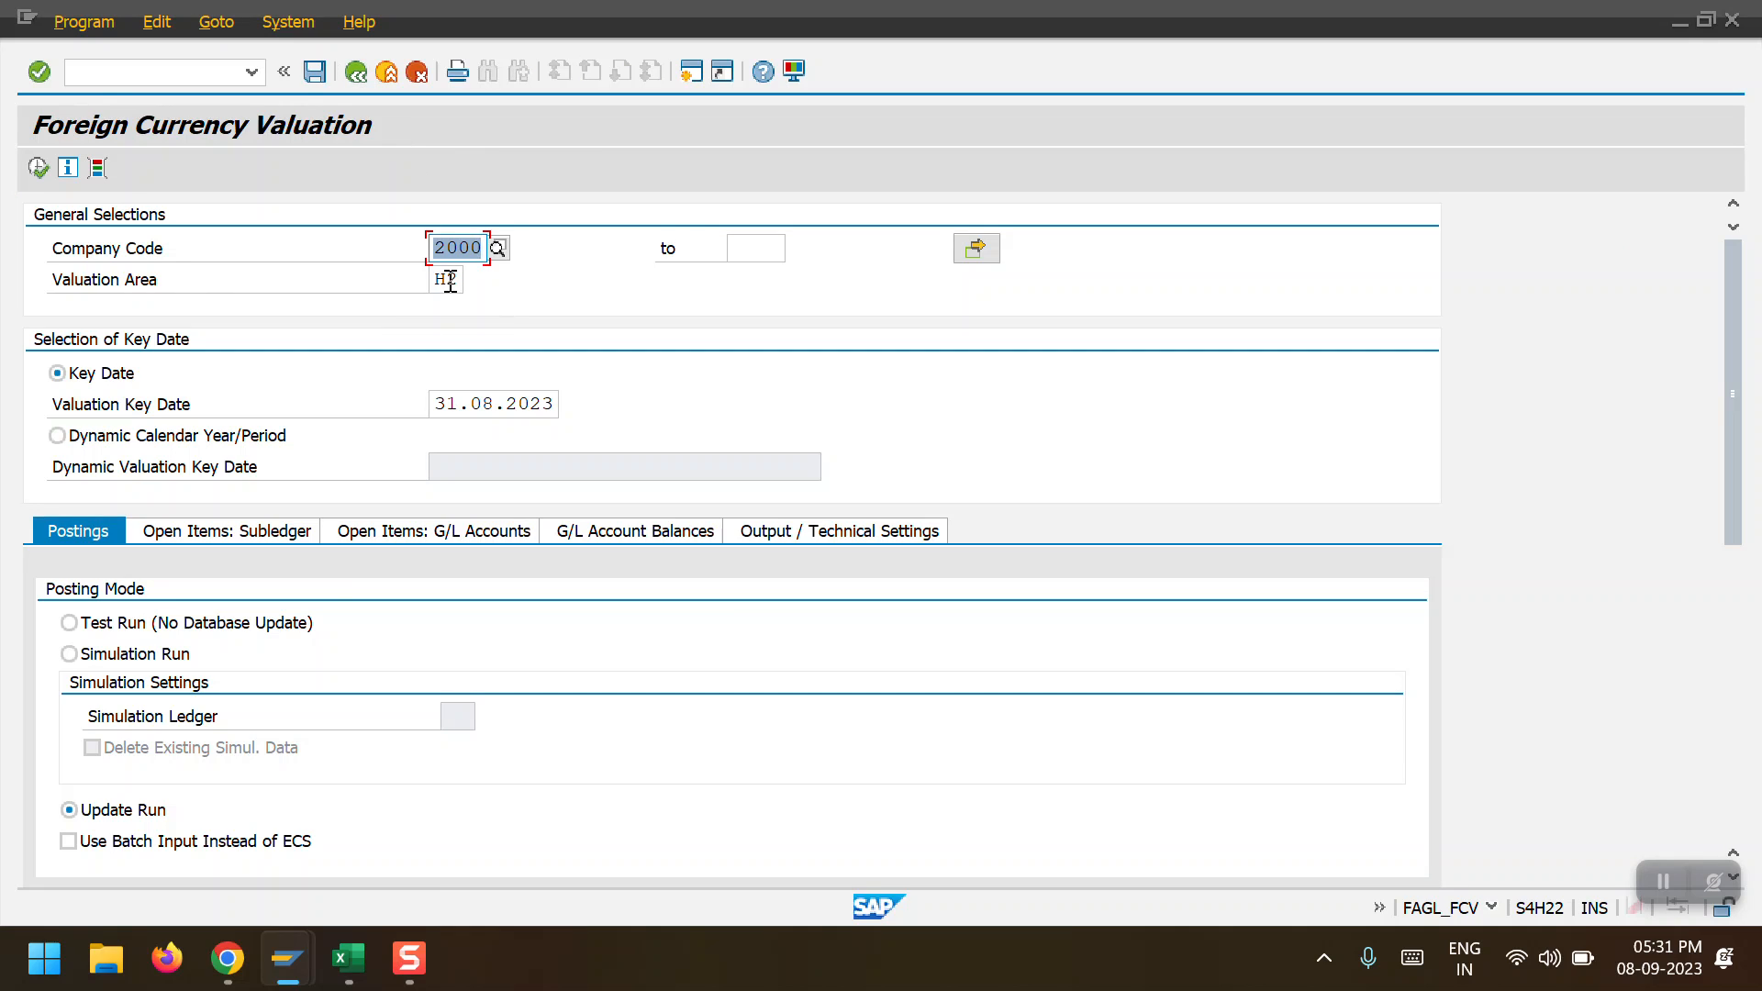
# Set the valuation area to H1 and enable valuation of vendor and customer subledger open items
pyautogui.moveTo(449, 281); pyautogui.dragTo(478, 282)
pyautogui.write('1')
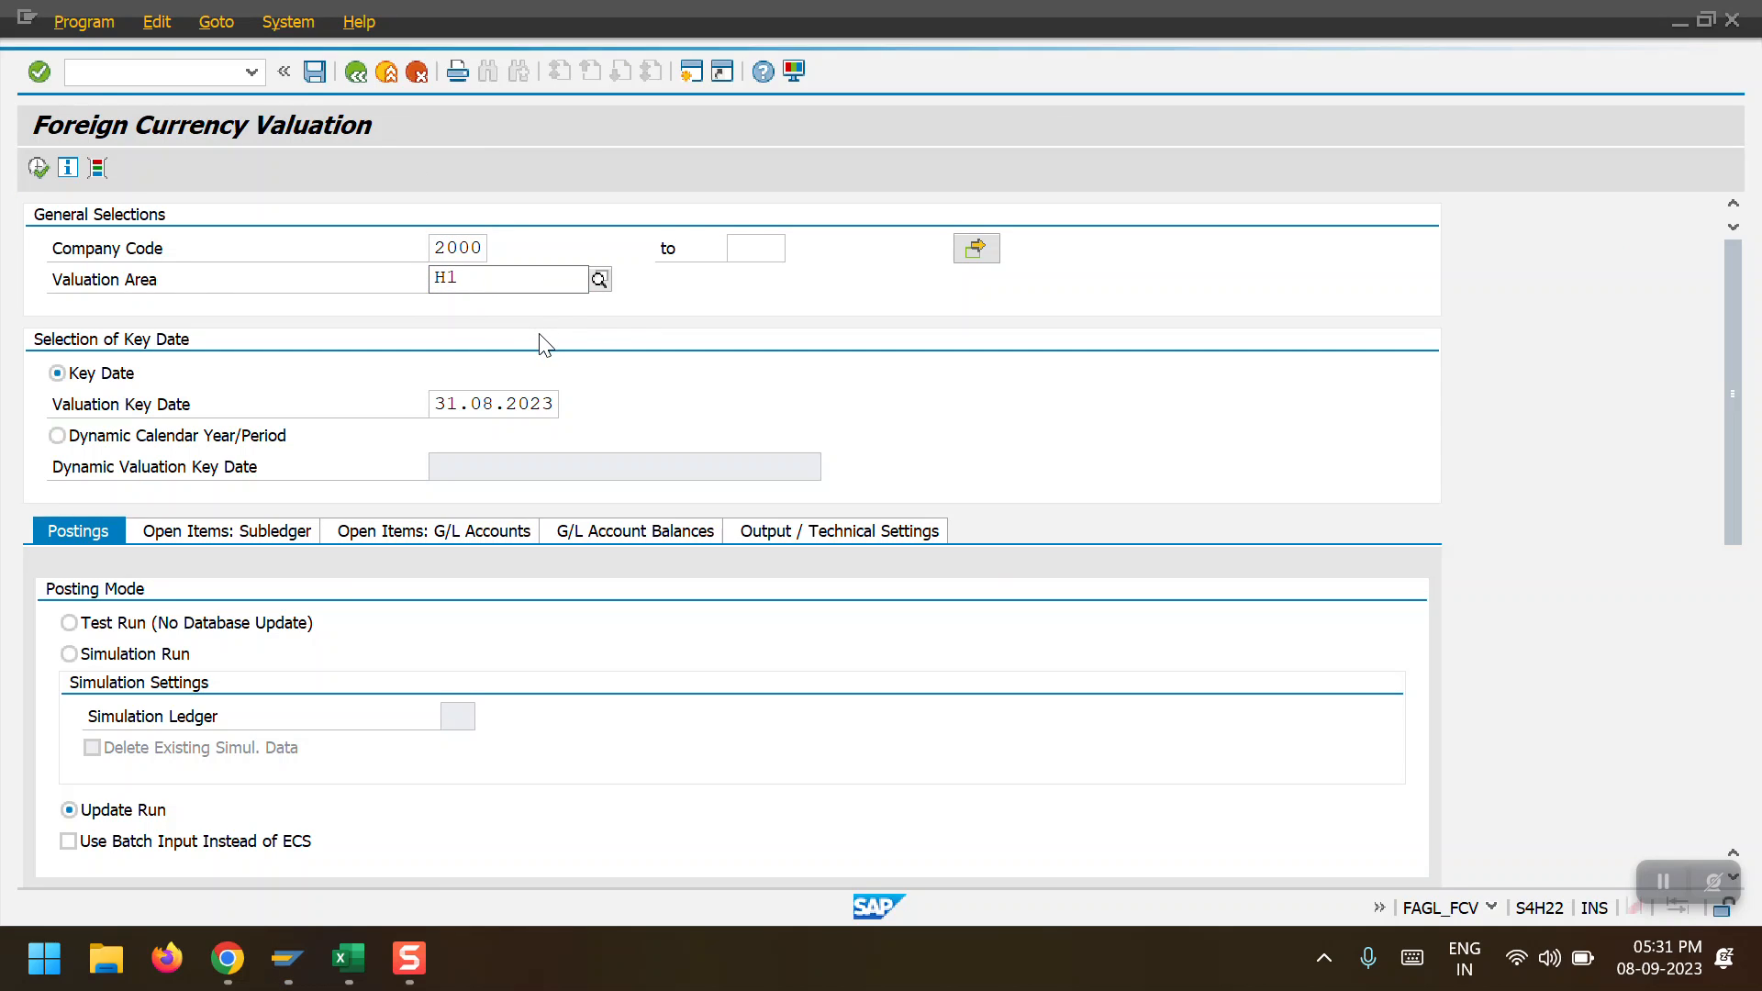
pyautogui.press('Return')
pyautogui.click(196, 539)
pyautogui.click(68, 622)
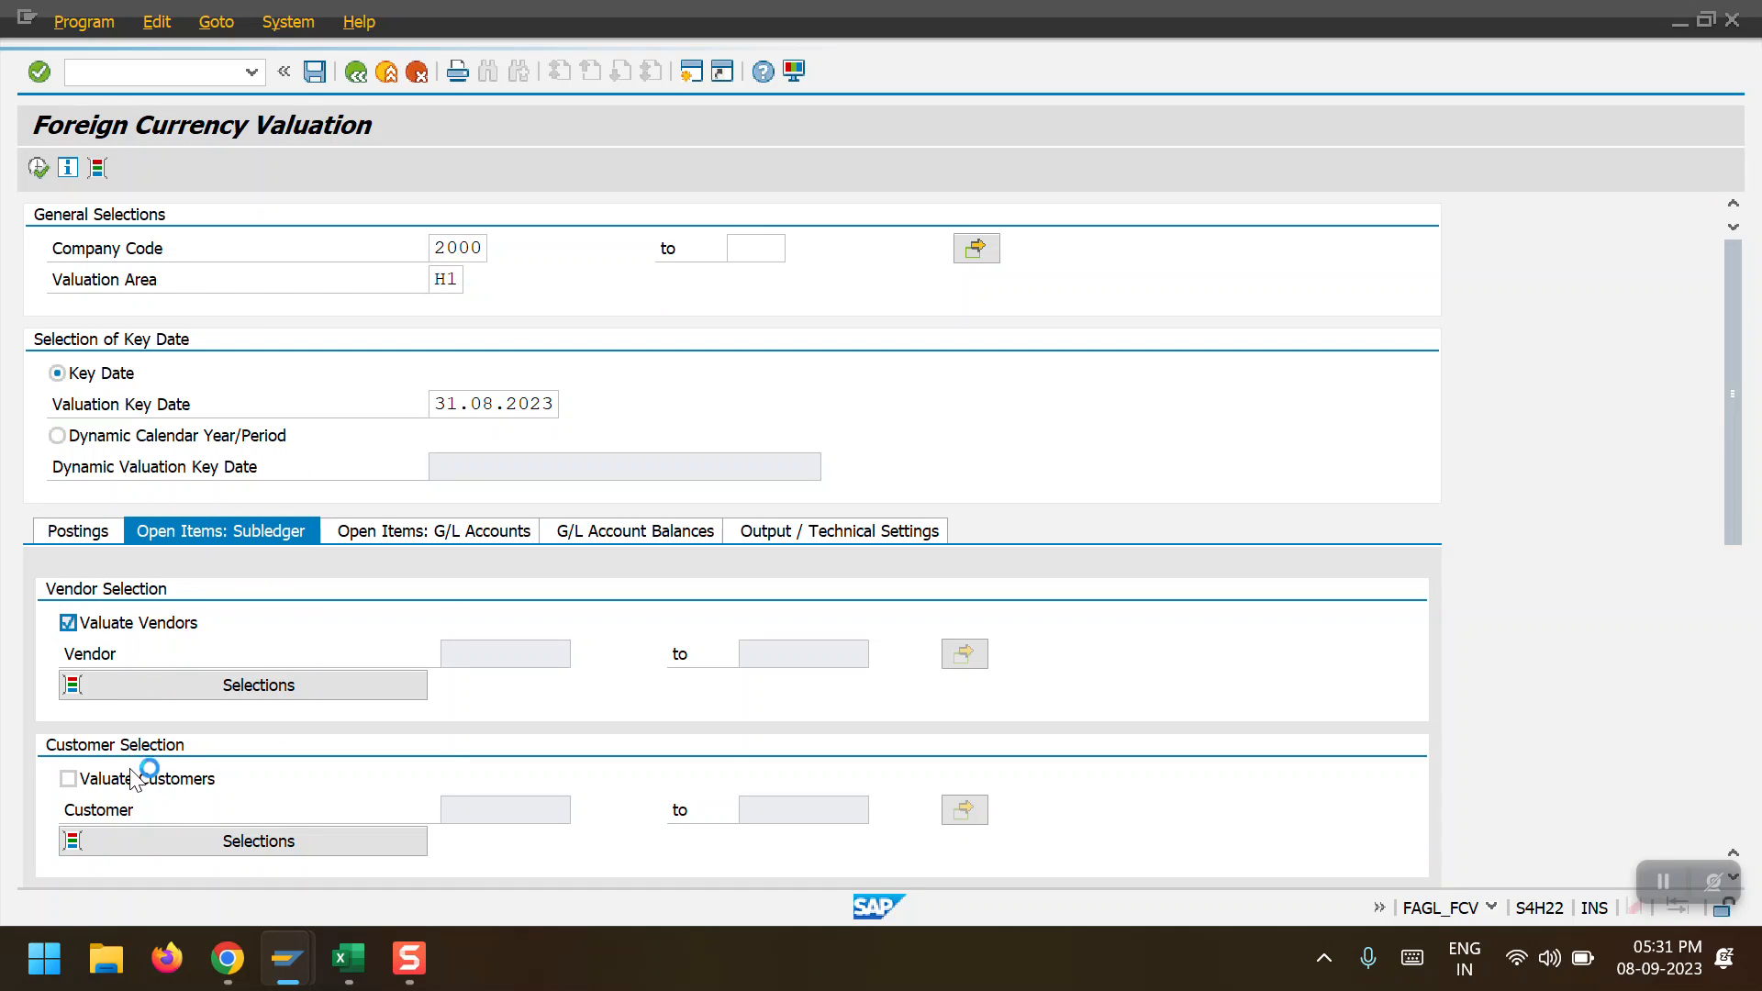
pyautogui.click(68, 778)
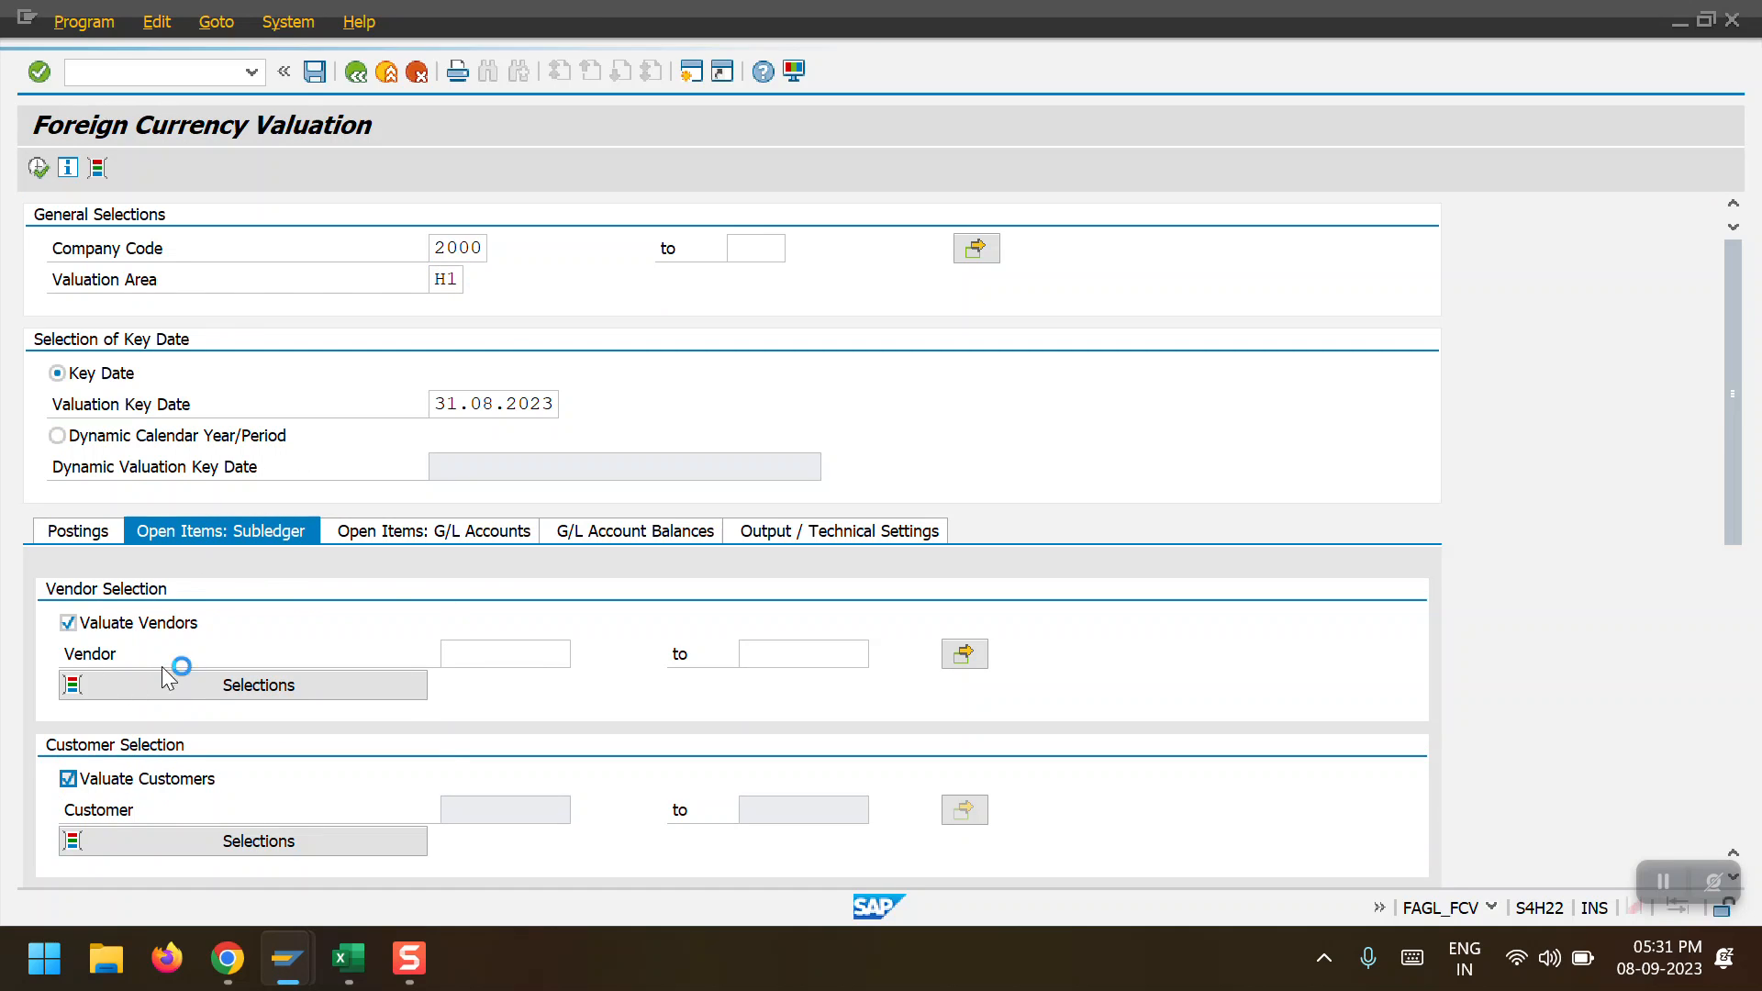
# Execute the H1 valuation as a test run without database update
pyautogui.click(66, 534)
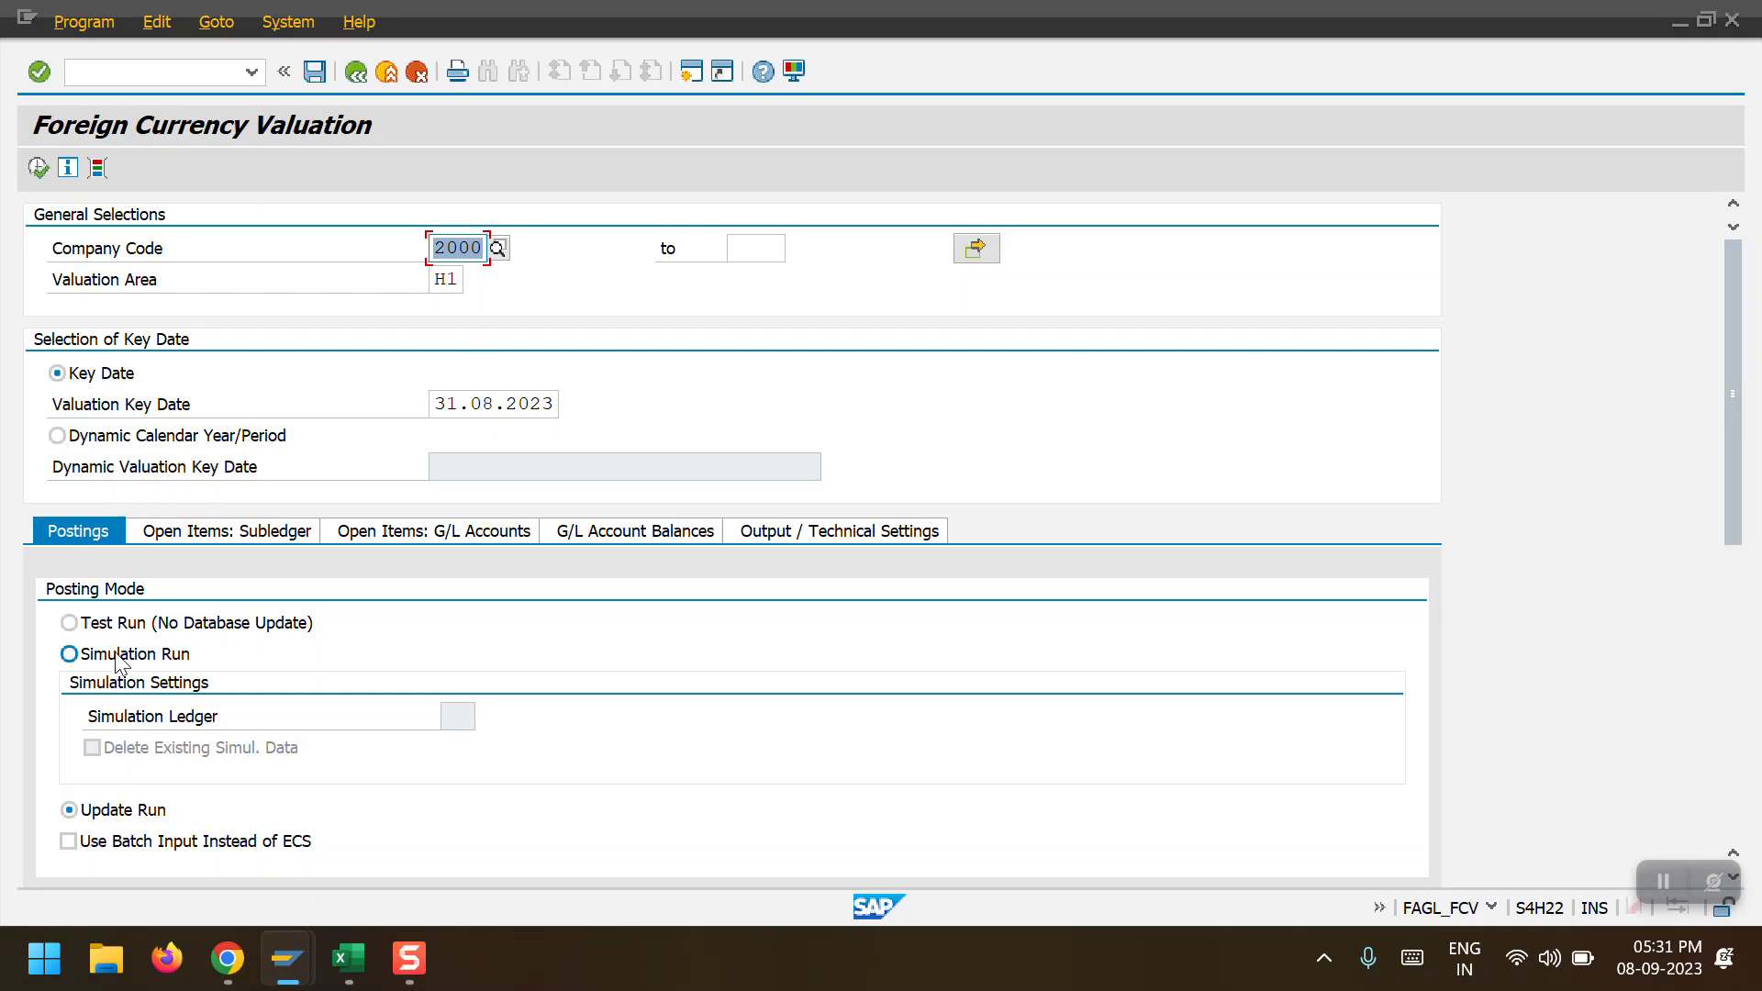
pyautogui.click(101, 625)
pyautogui.click(40, 167)
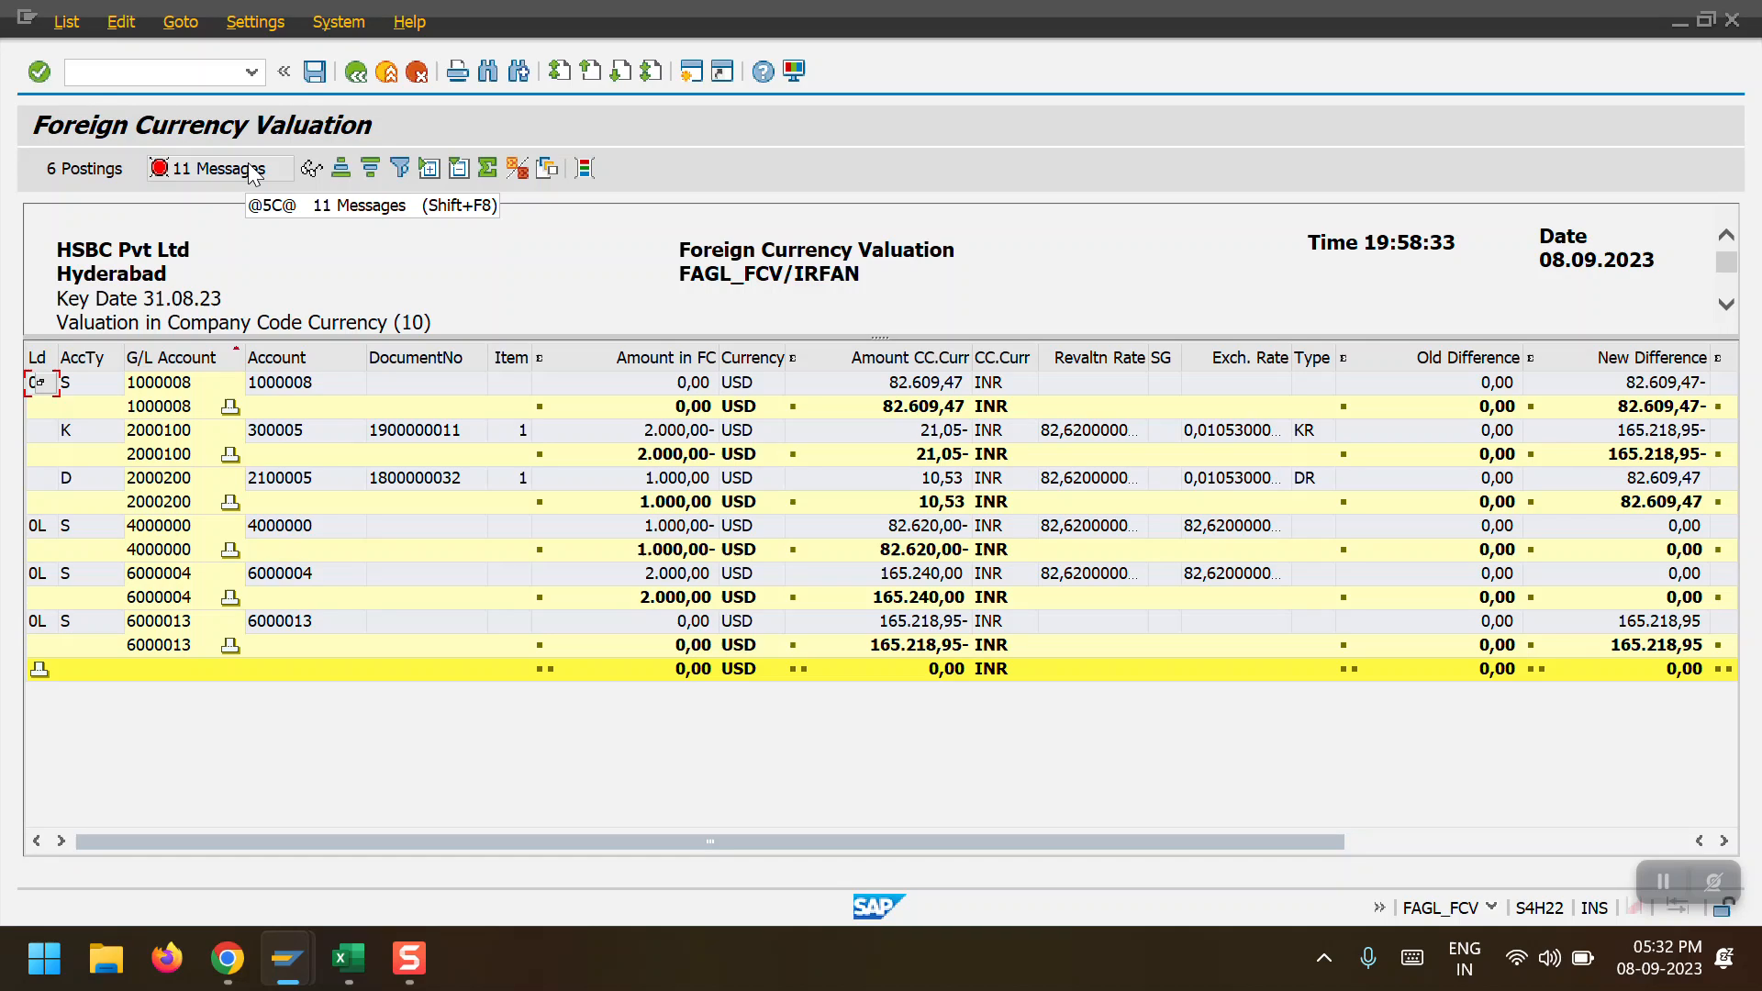
# Return to the selection screen and disable valuation of G/L account balances, including P&L accounts
pyautogui.click(350, 74)
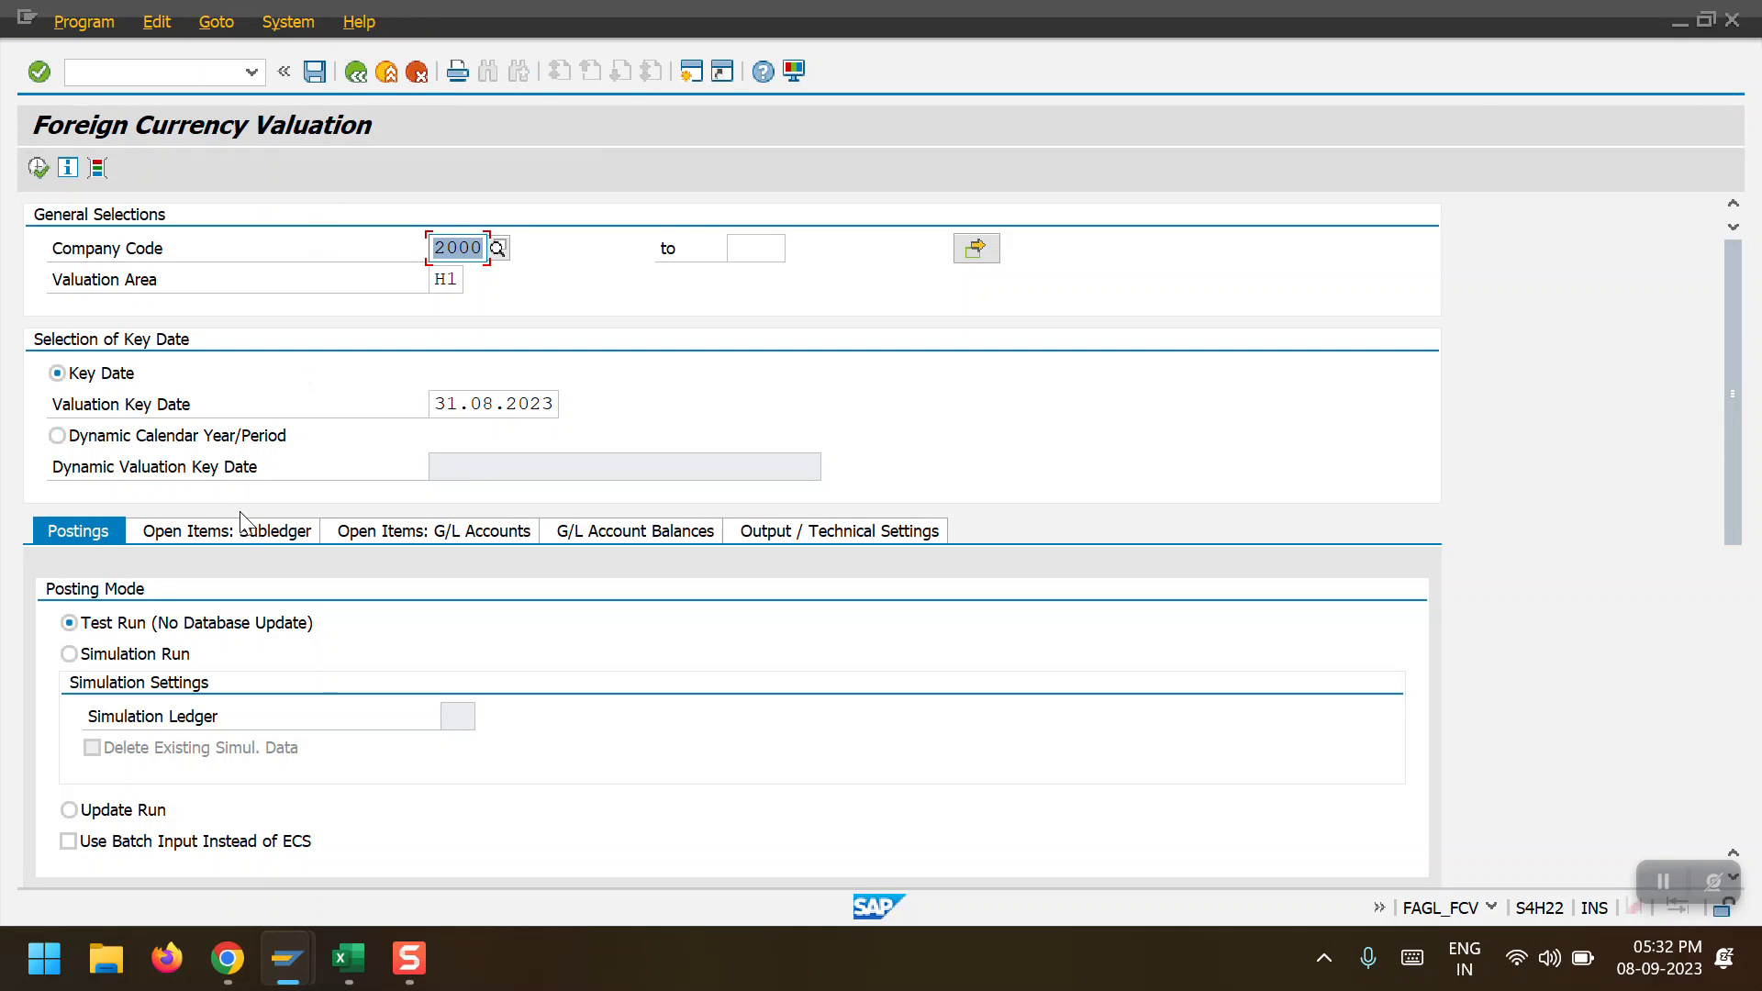
pyautogui.click(386, 527)
pyautogui.click(604, 526)
pyautogui.click(112, 620)
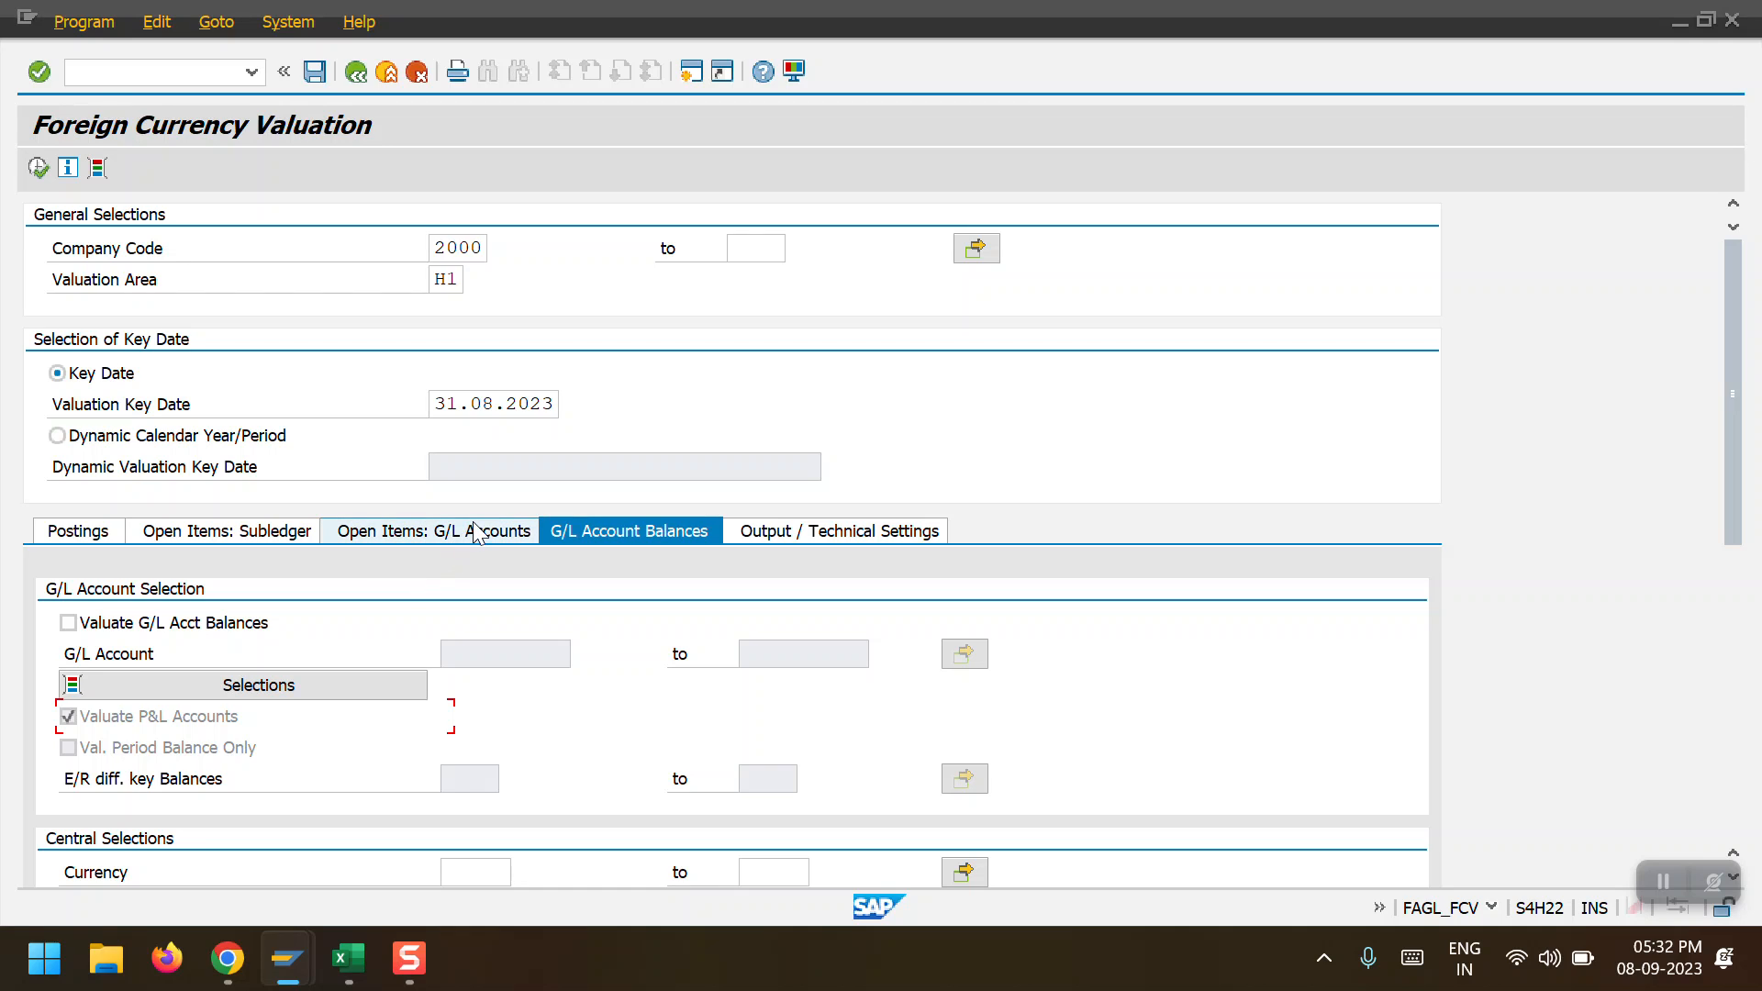
pyautogui.click(186, 626)
pyautogui.click(131, 627)
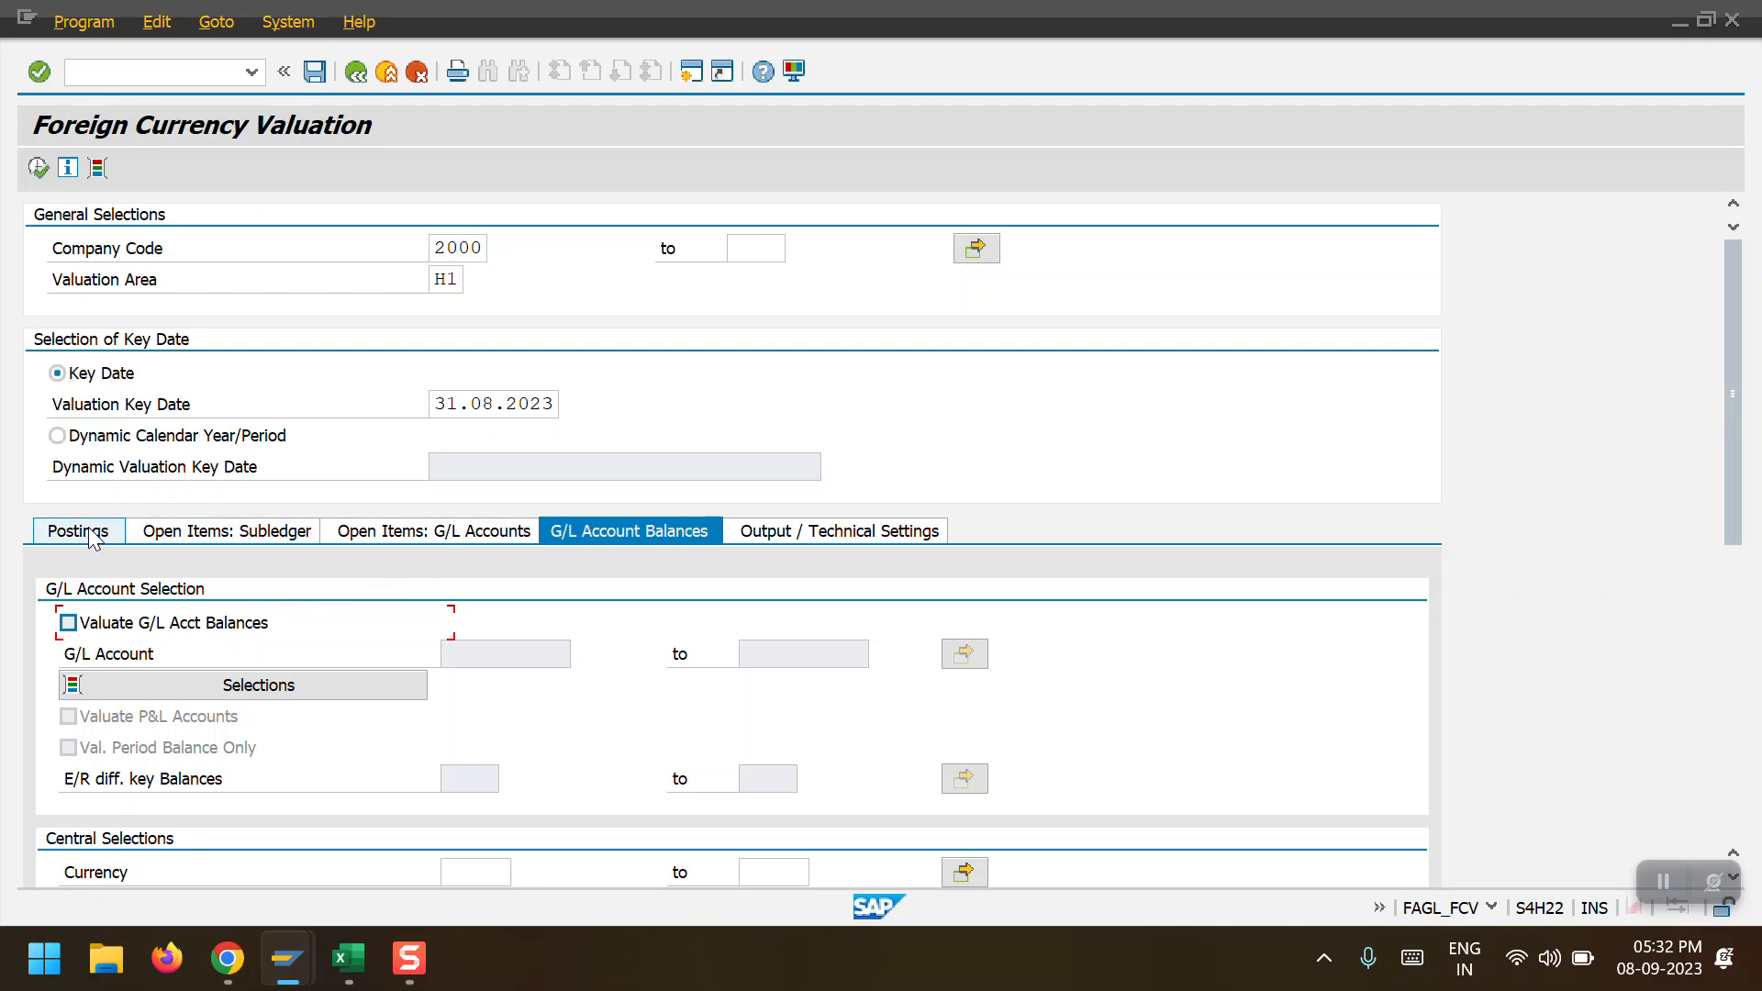
# Rerun the H1 test valuation for vendor and customer open items and open its message log
pyautogui.click(195, 539)
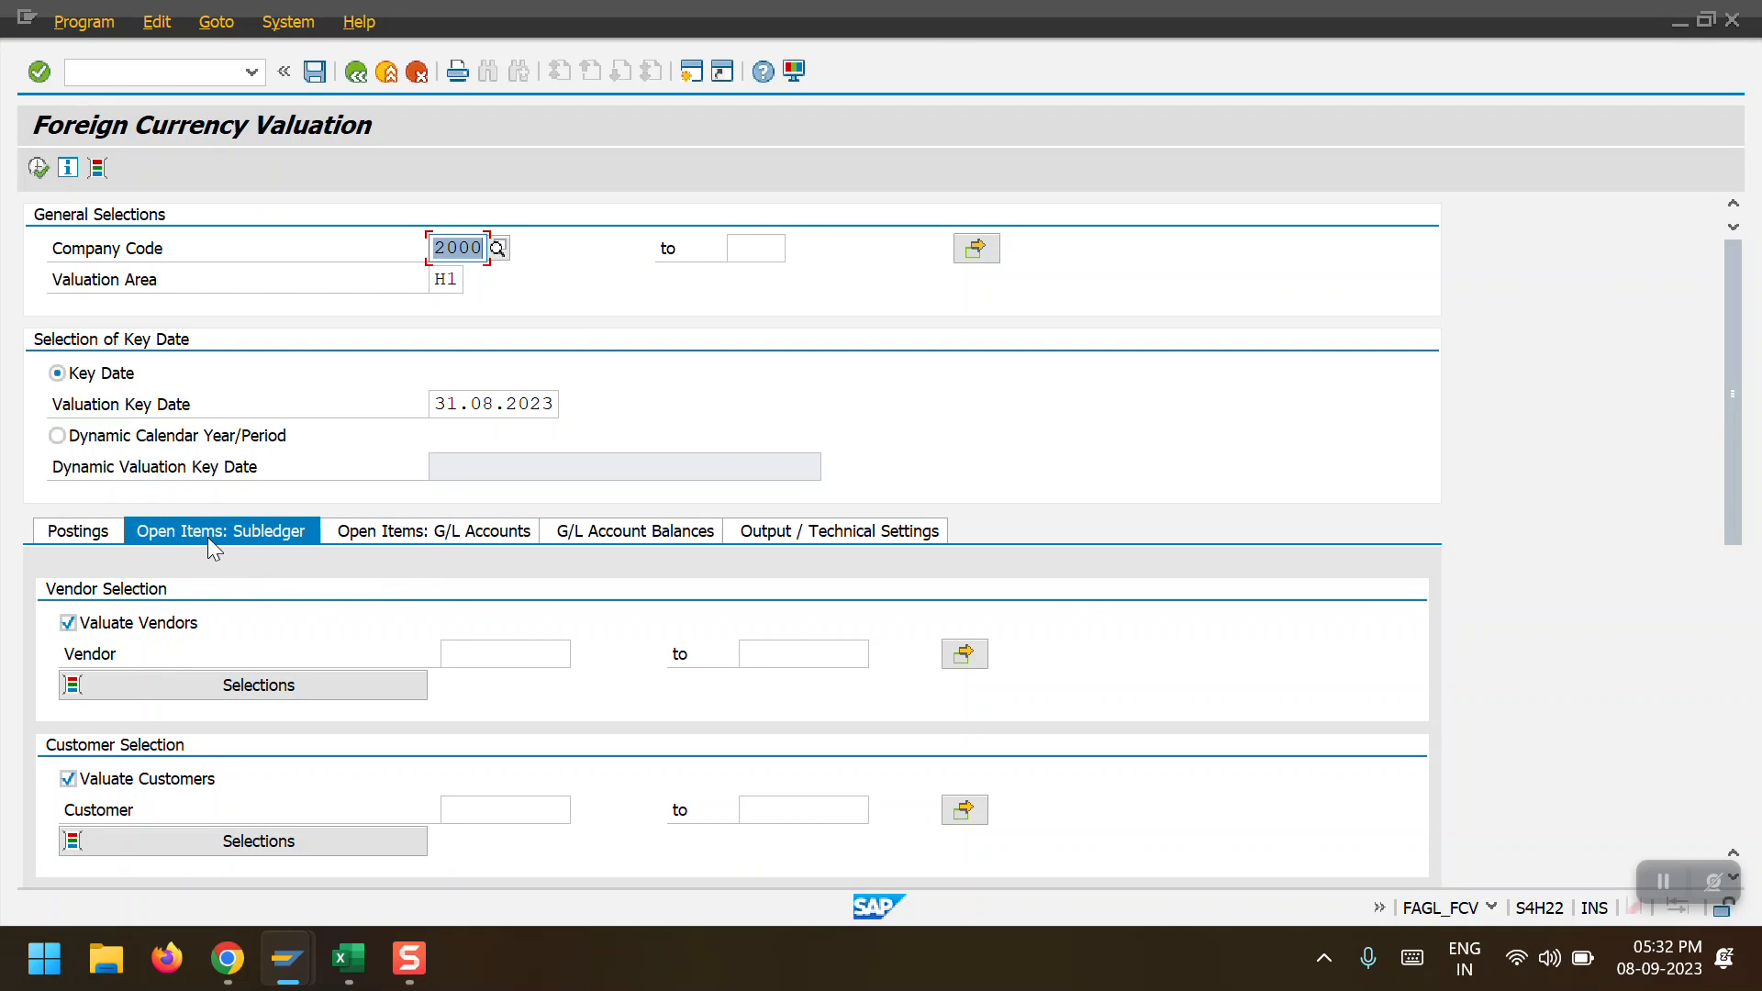
pyautogui.click(38, 167)
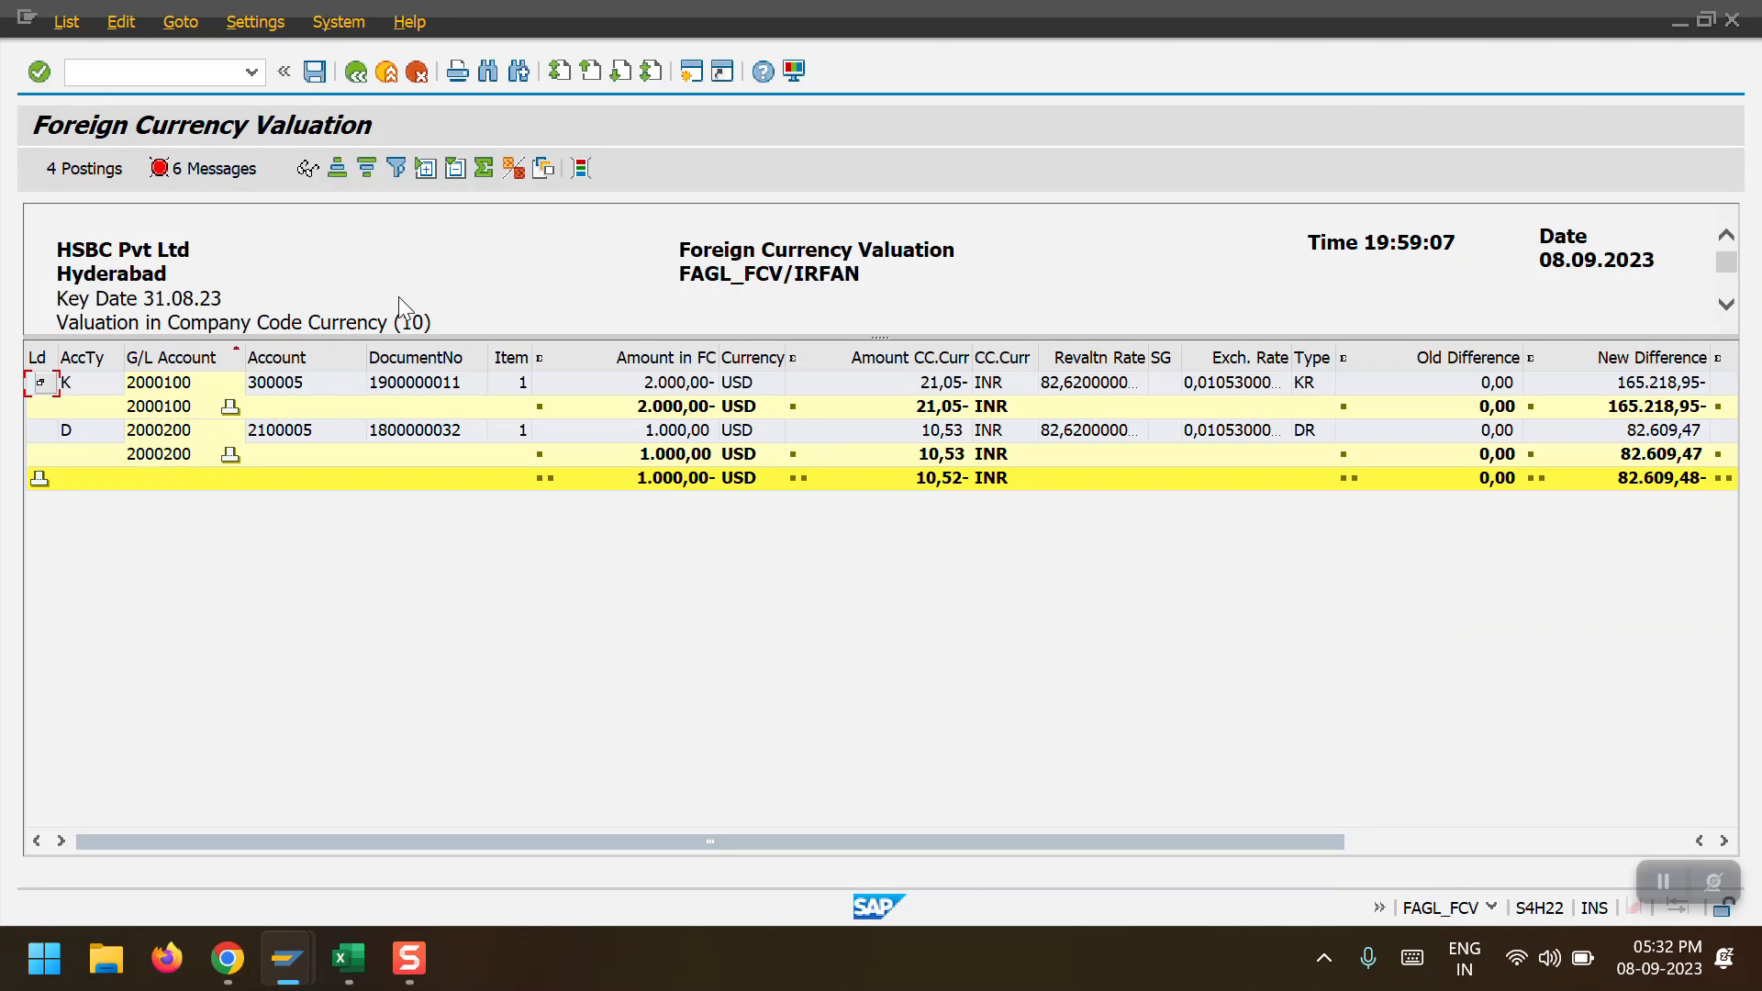
pyautogui.click(215, 174)
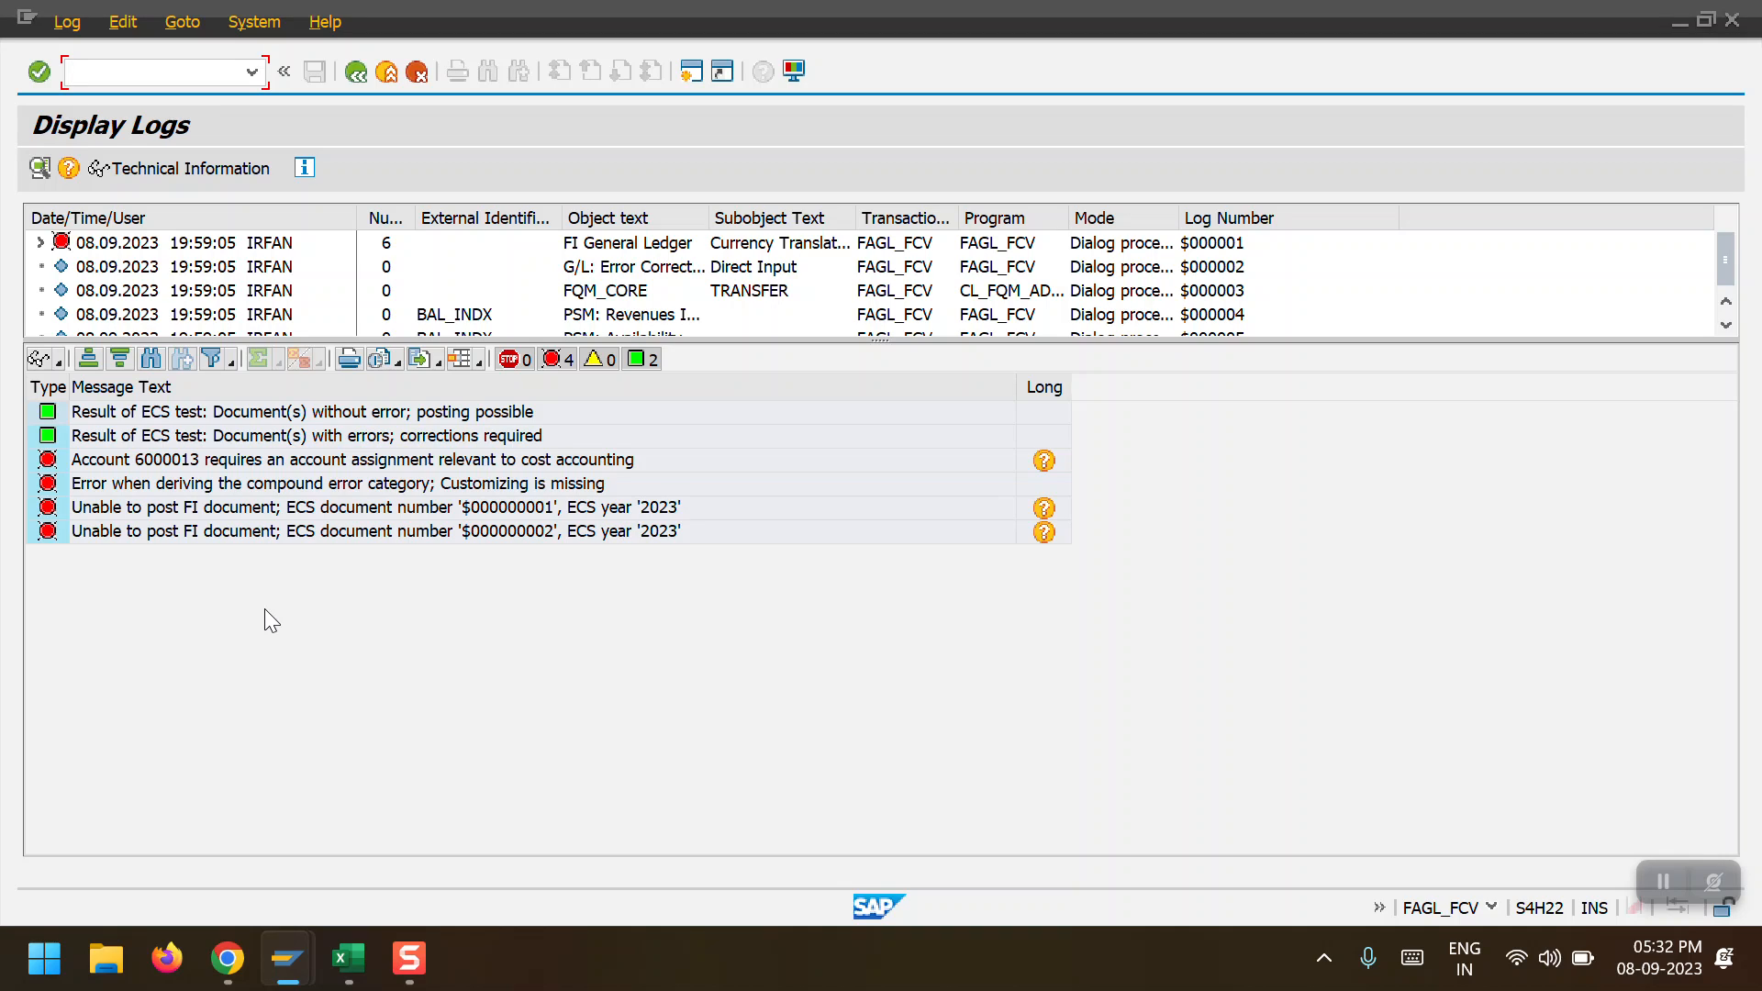
pyautogui.click(355, 81)
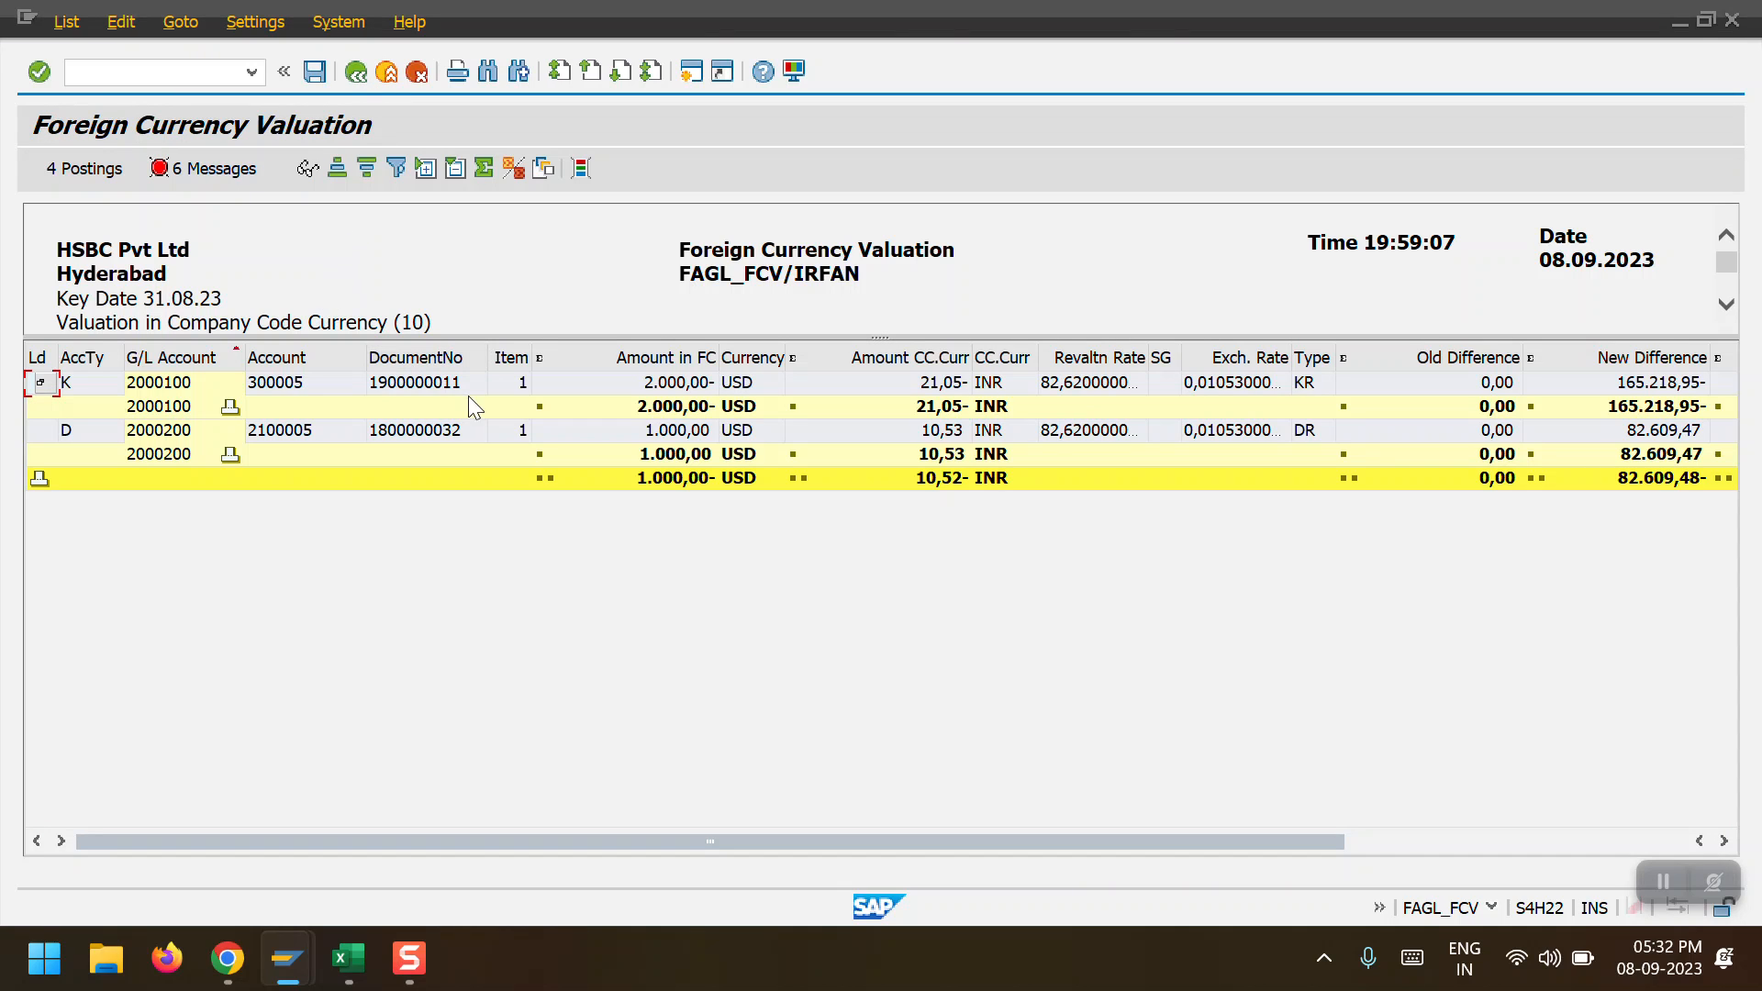
pyautogui.click(414, 385)
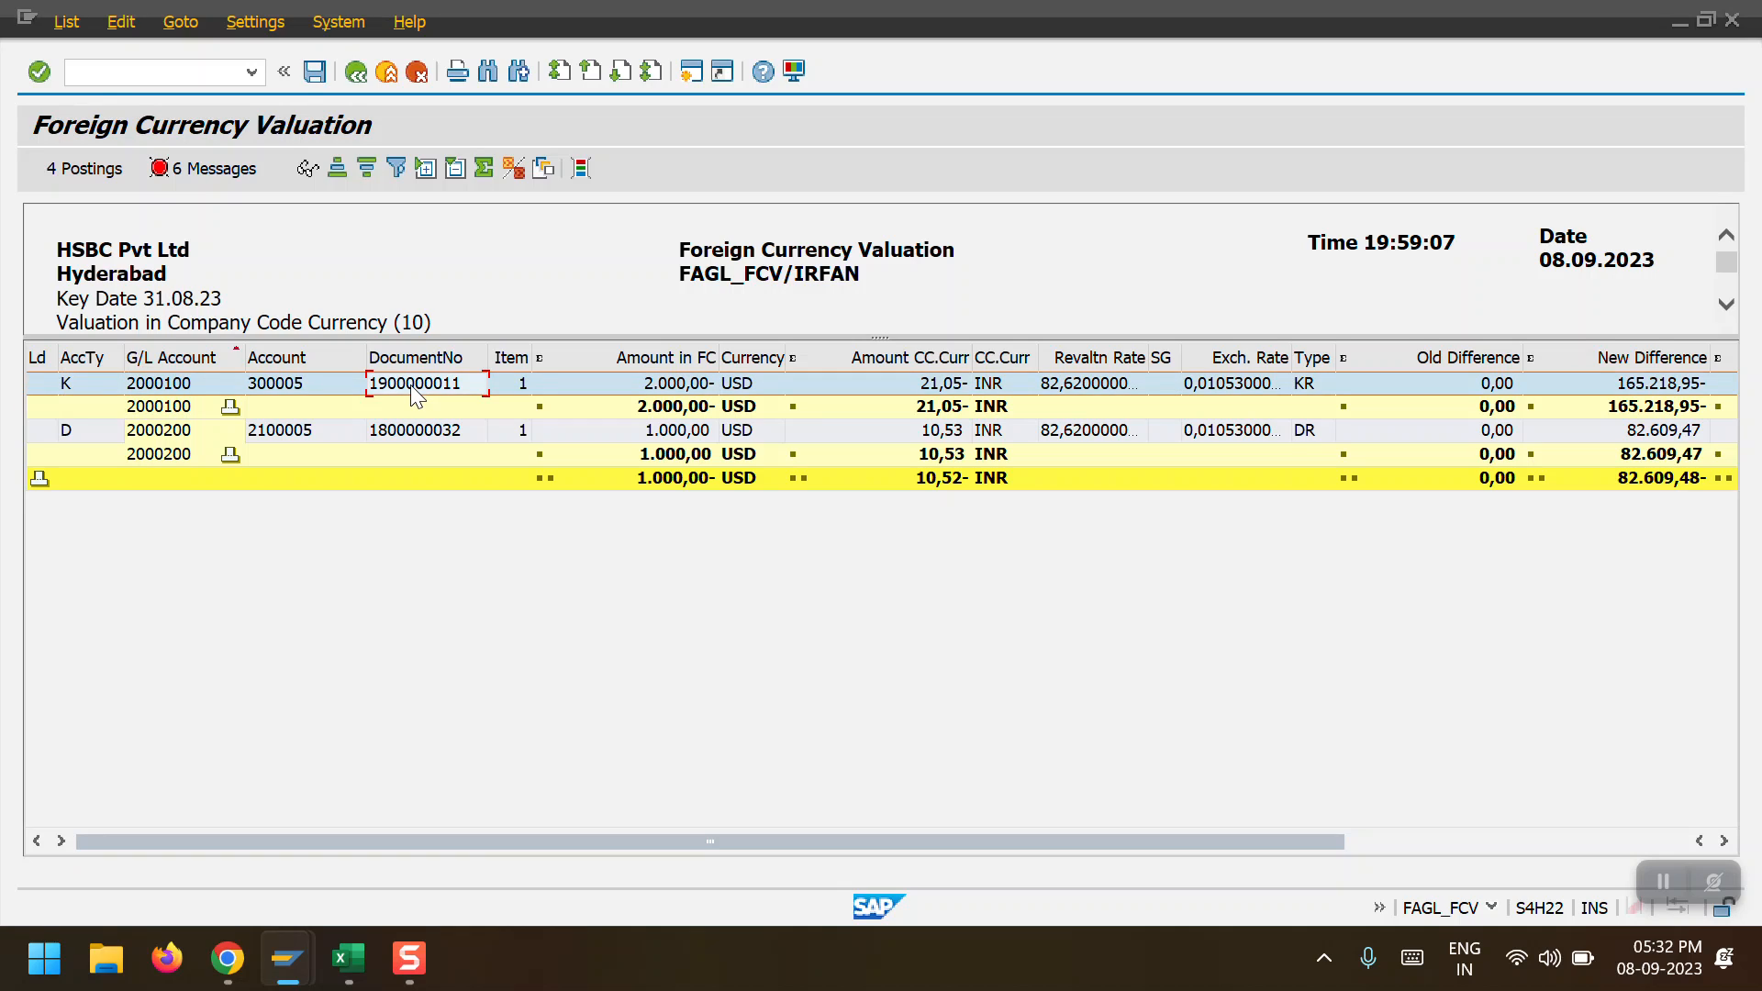
pyautogui.click(414, 390)
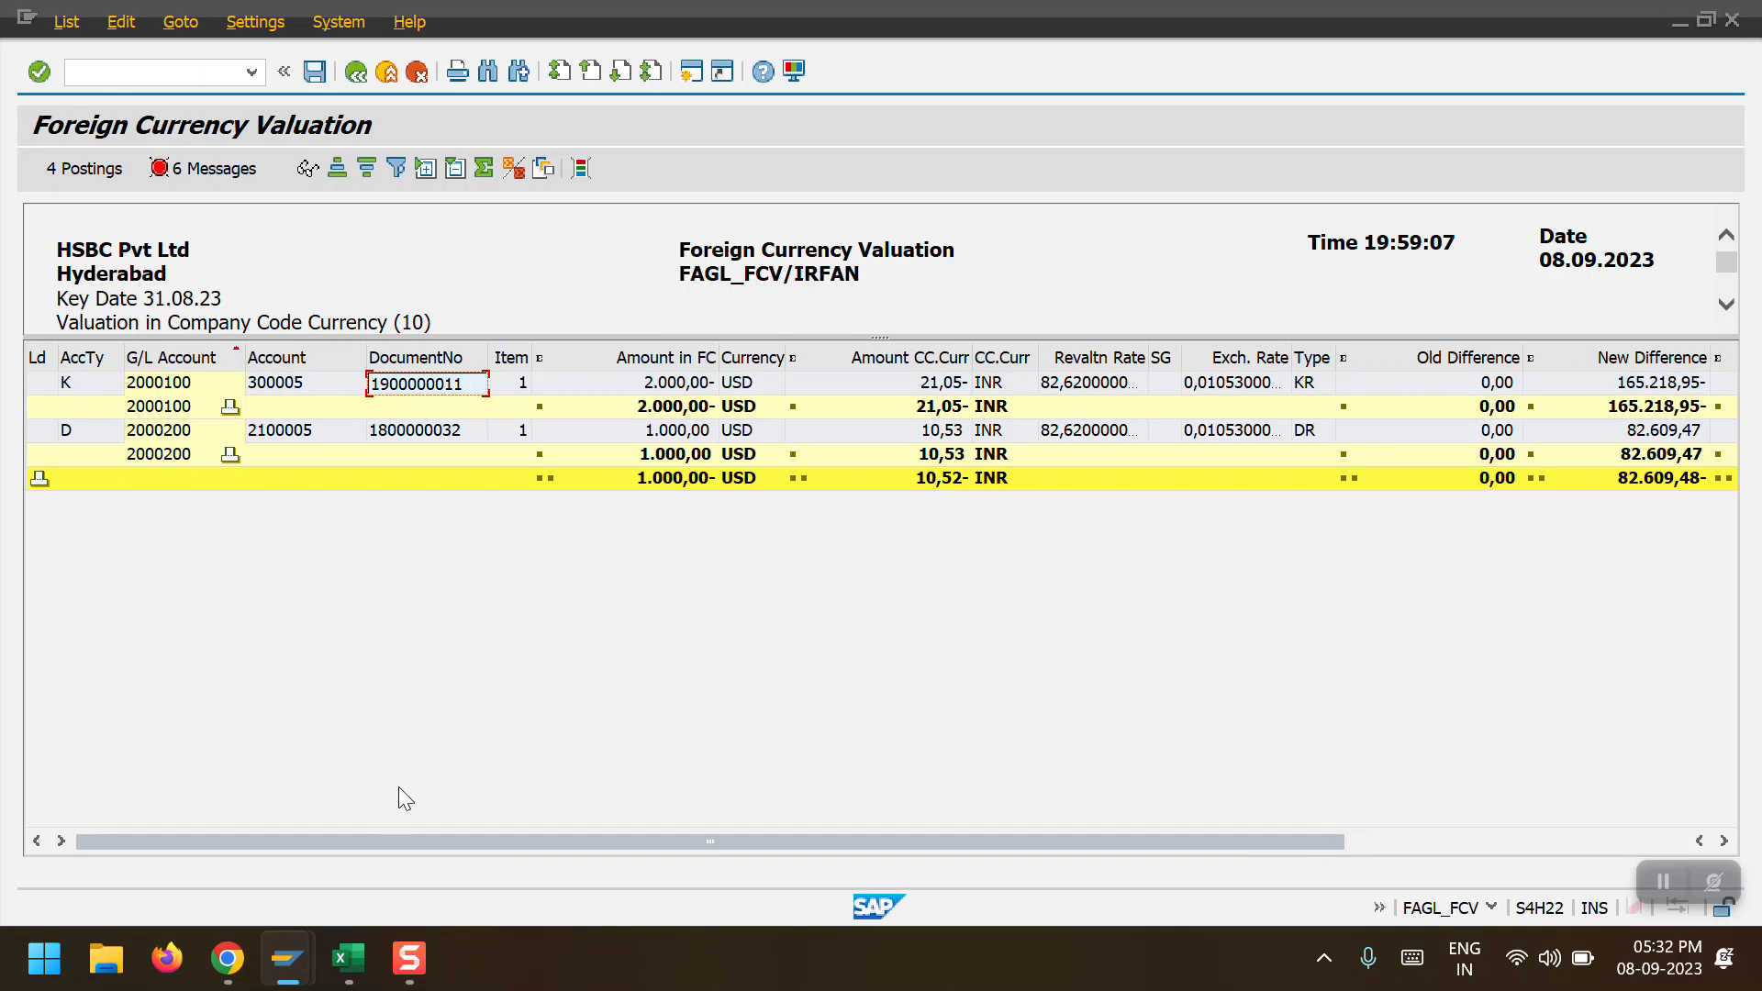
# Close the three idle SAP Easy Access sessions and switch to the FB03 document display session
pyautogui.moveTo(287, 959)
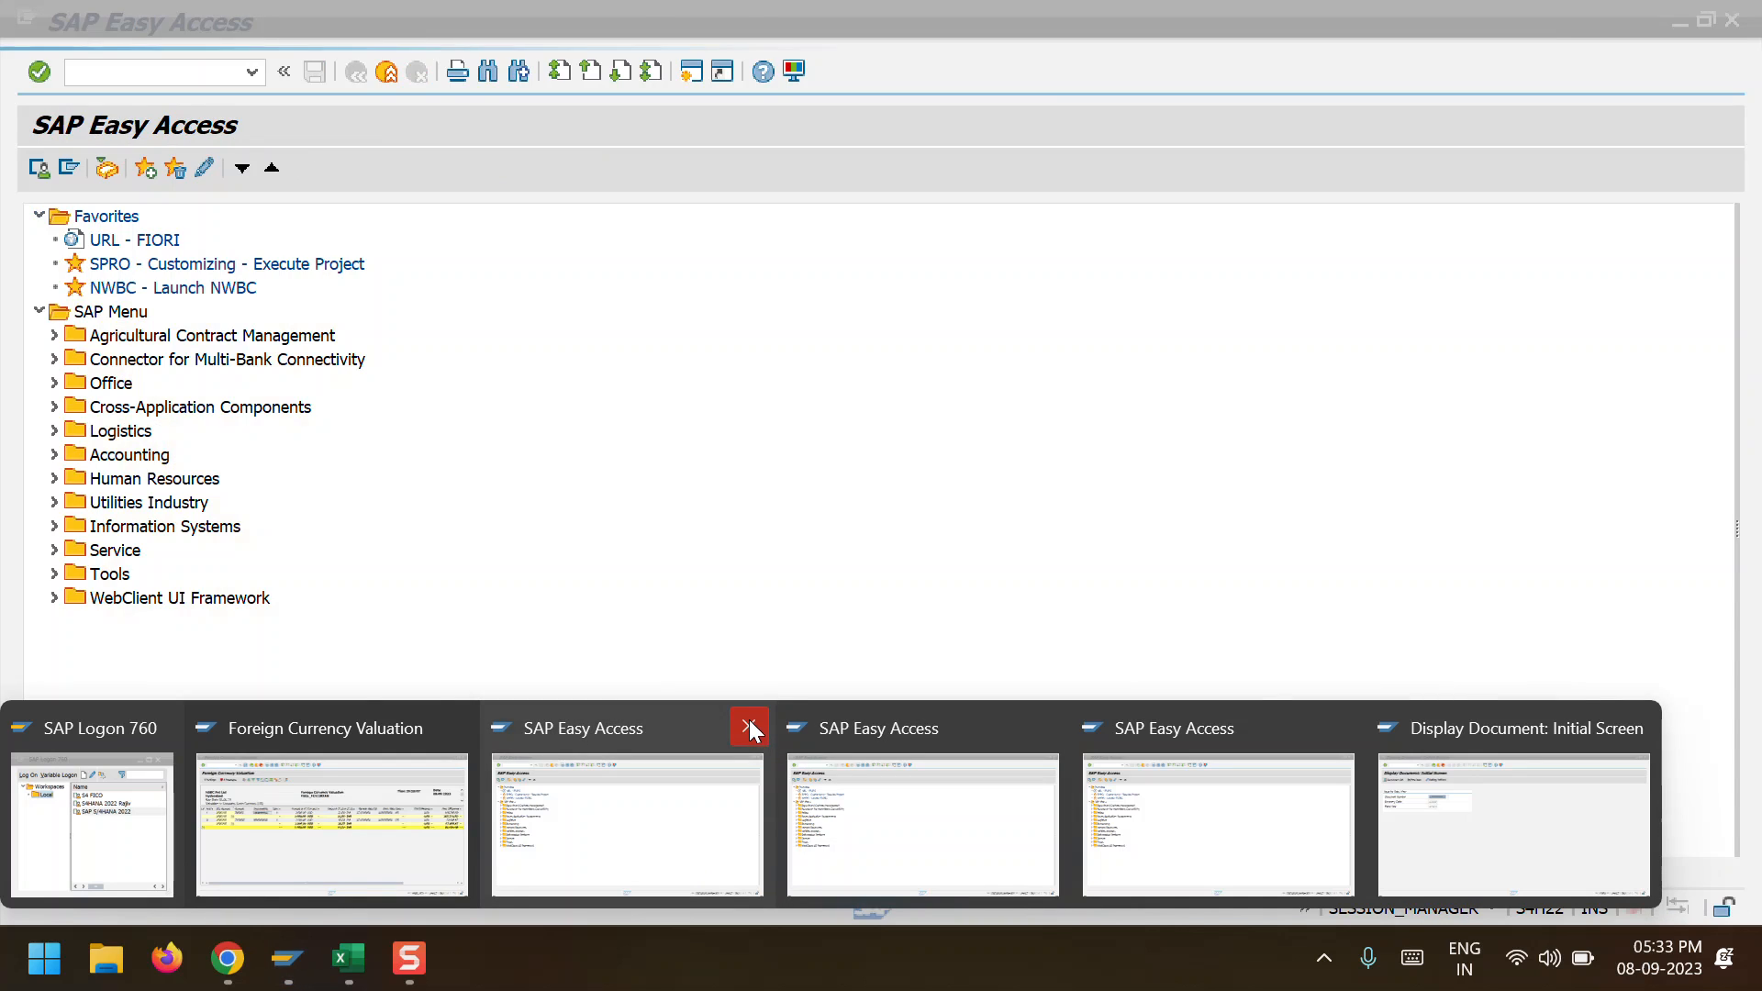
pyautogui.click(749, 727)
pyautogui.click(749, 722)
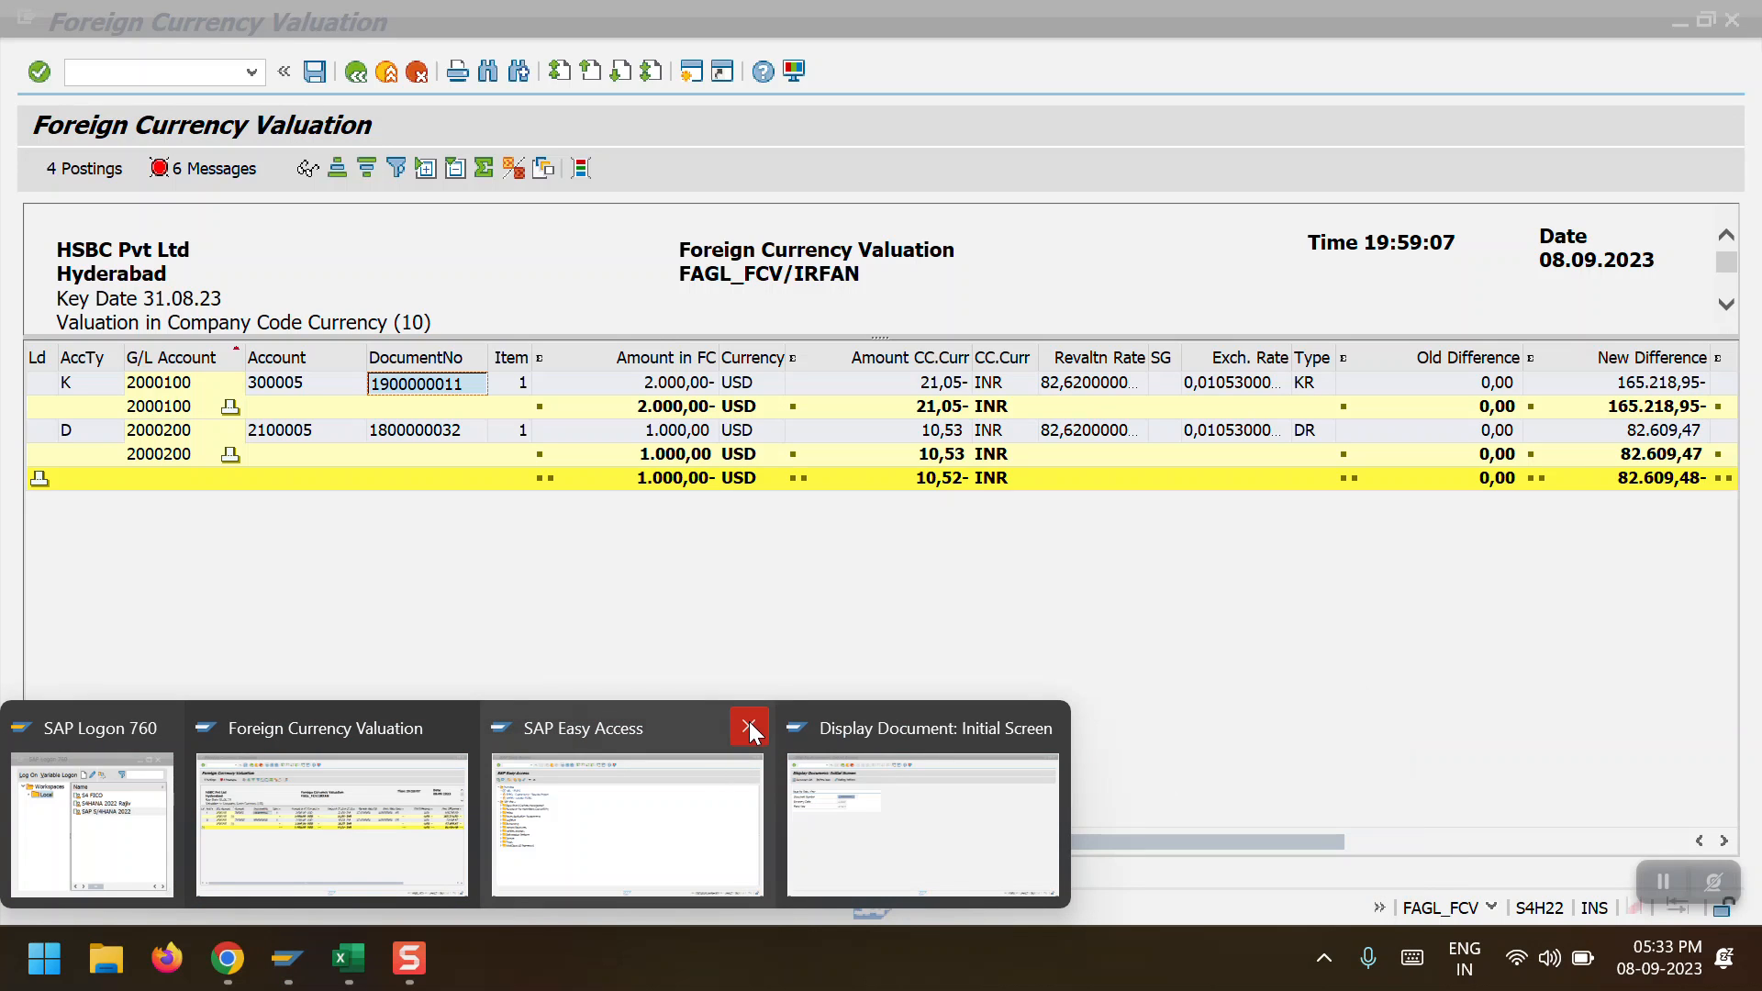
pyautogui.click(749, 724)
pyautogui.click(714, 795)
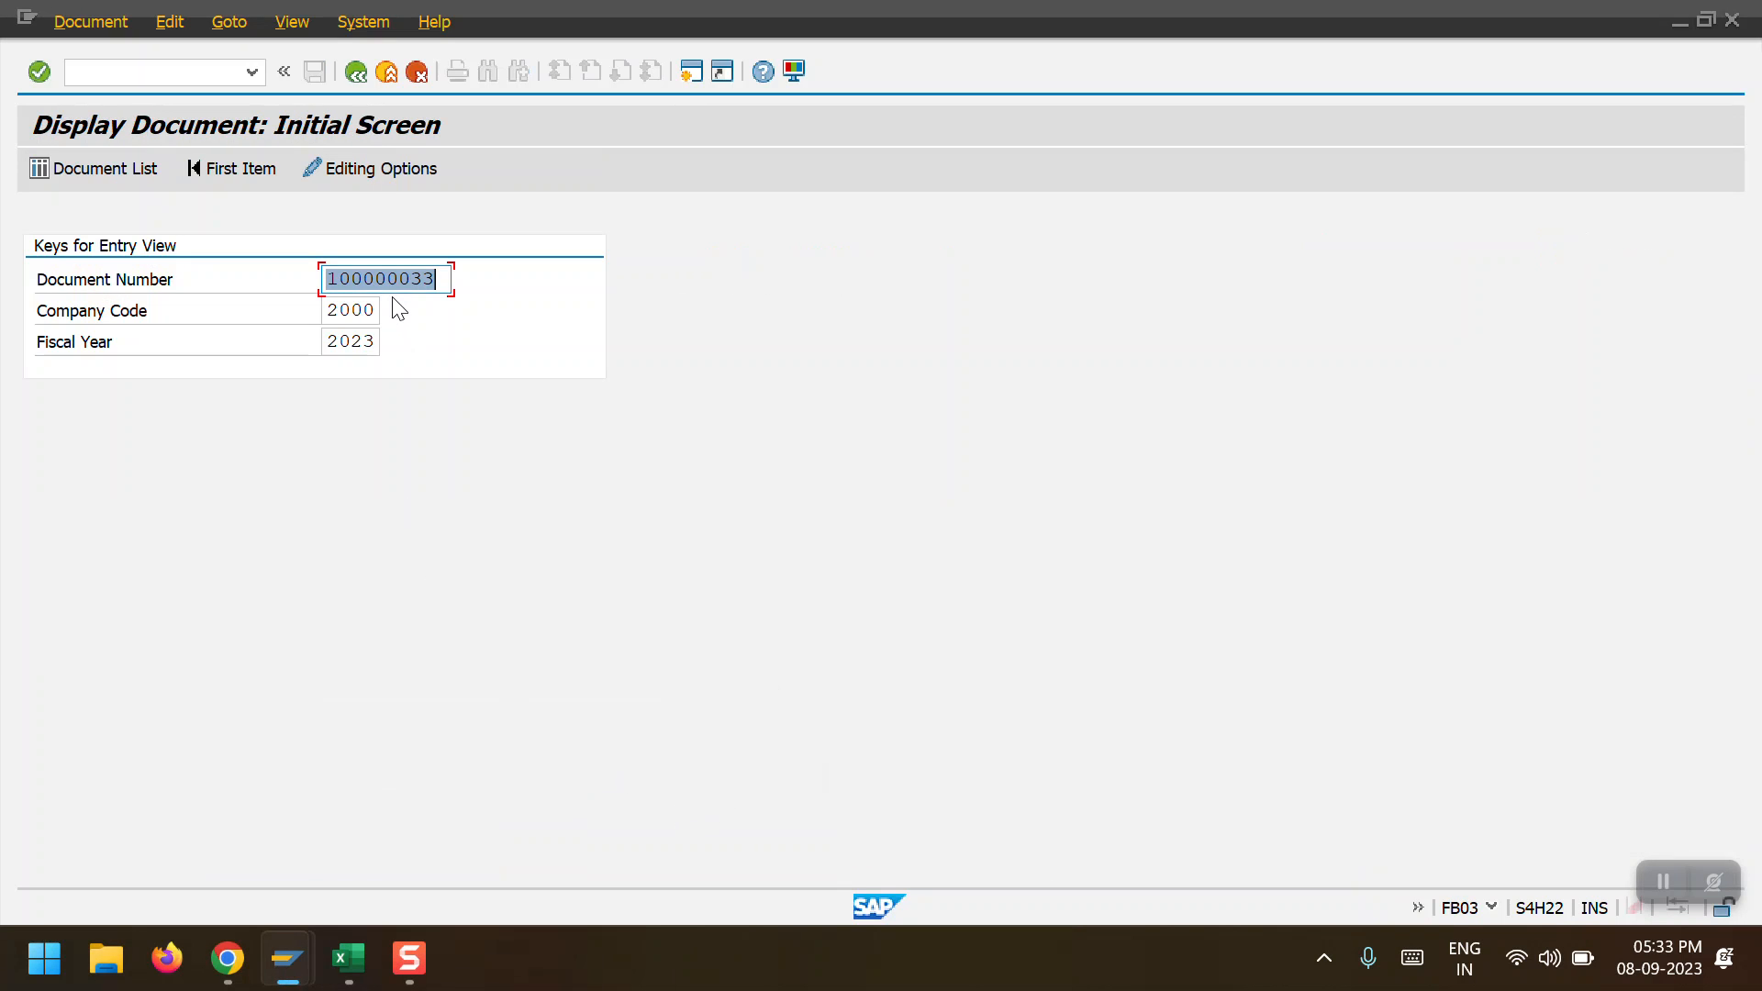
pyautogui.hotkey('ctrl', 'v')
pyautogui.press('Return')
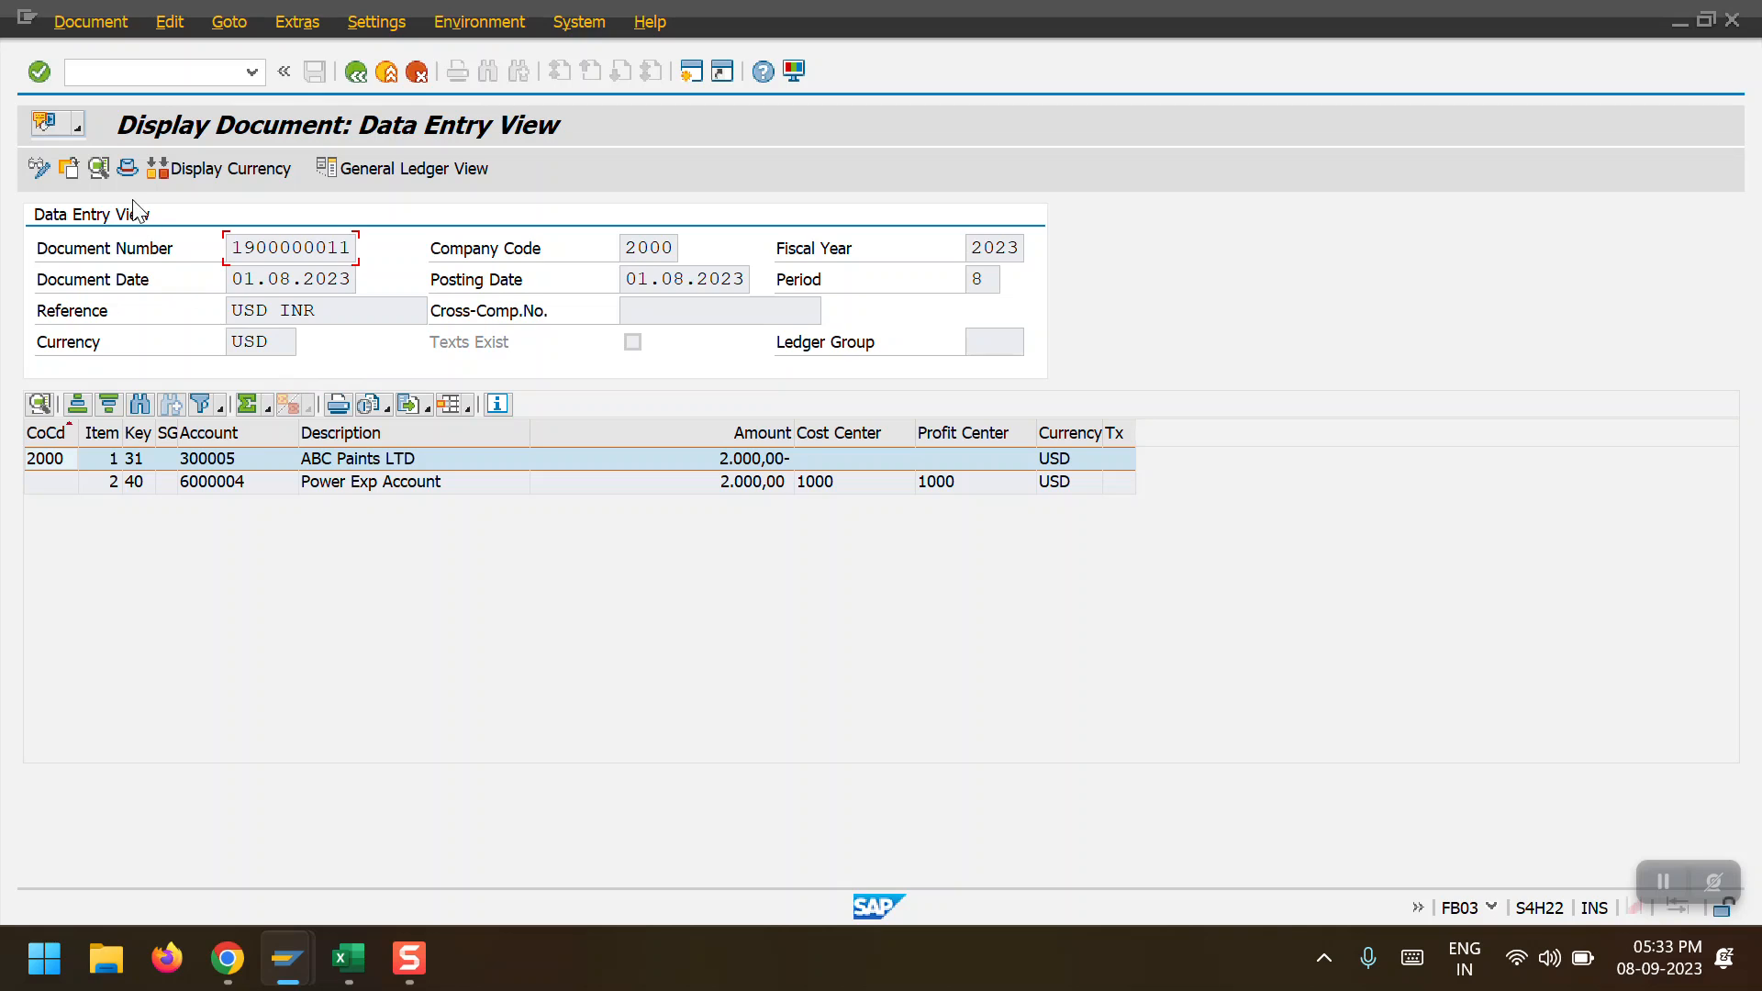
pyautogui.click(126, 167)
pyautogui.press('F3')
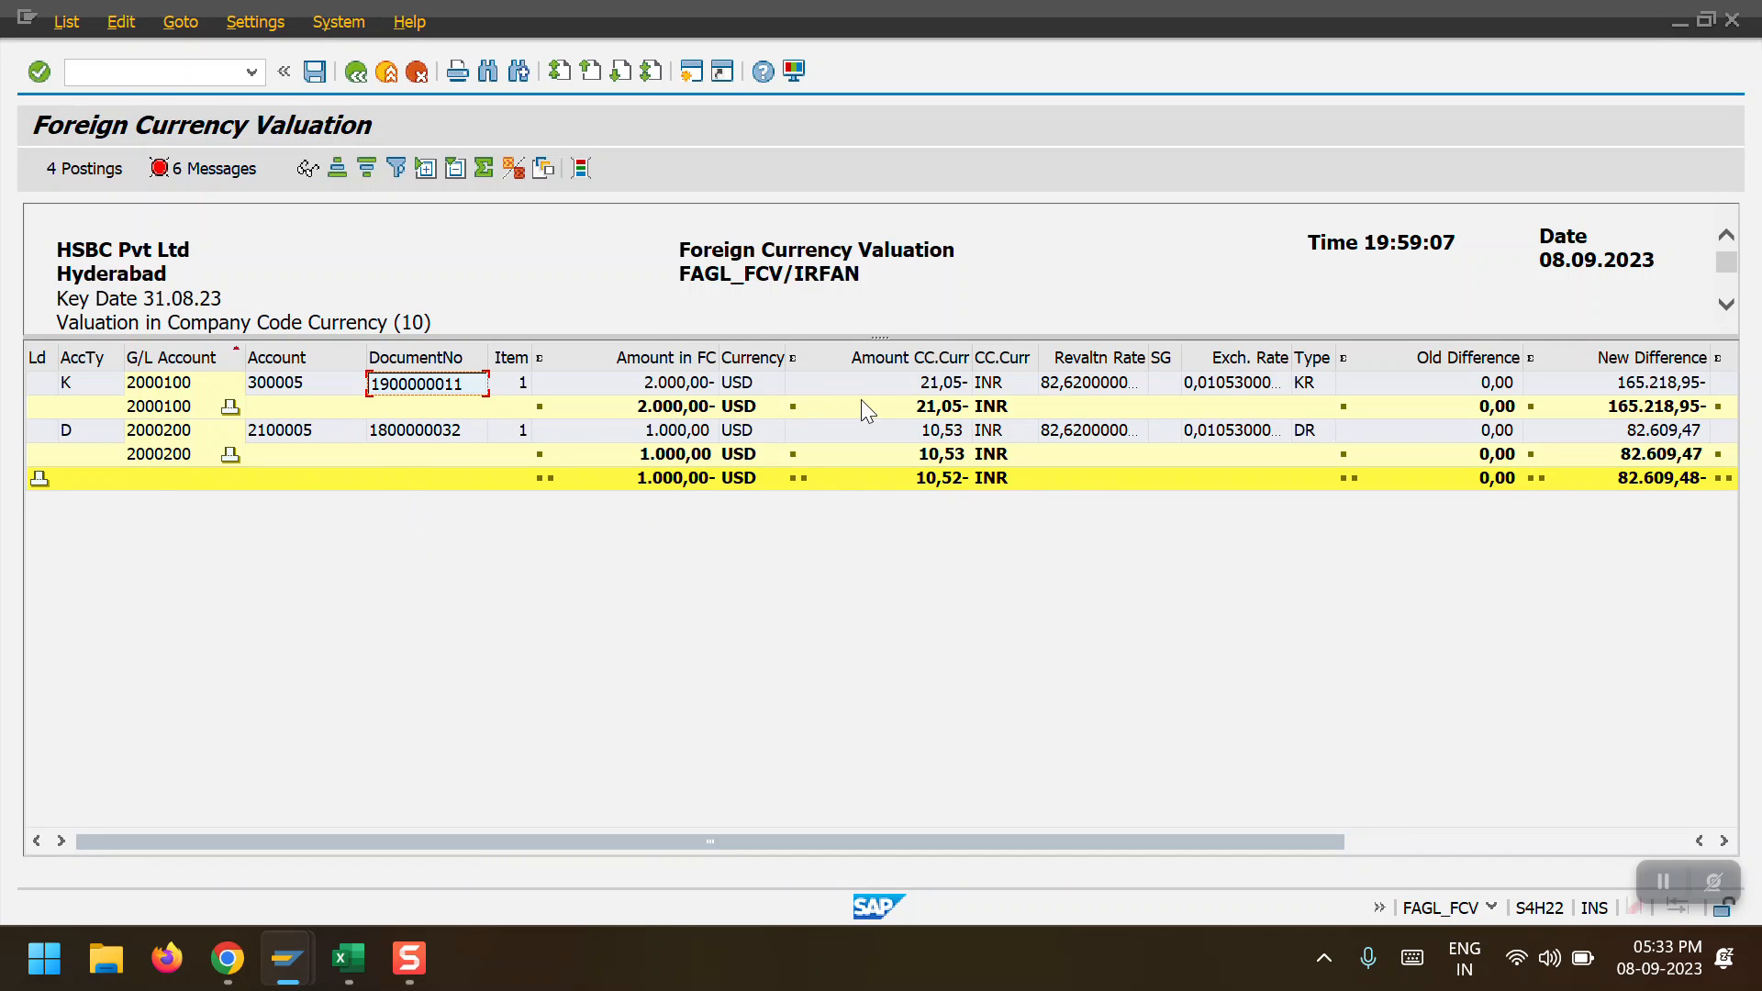
# Open the H1 posting proposal, check the valuation and reversal lines for G/L account 6000013, and return to the valuation list
pyautogui.click(72, 171)
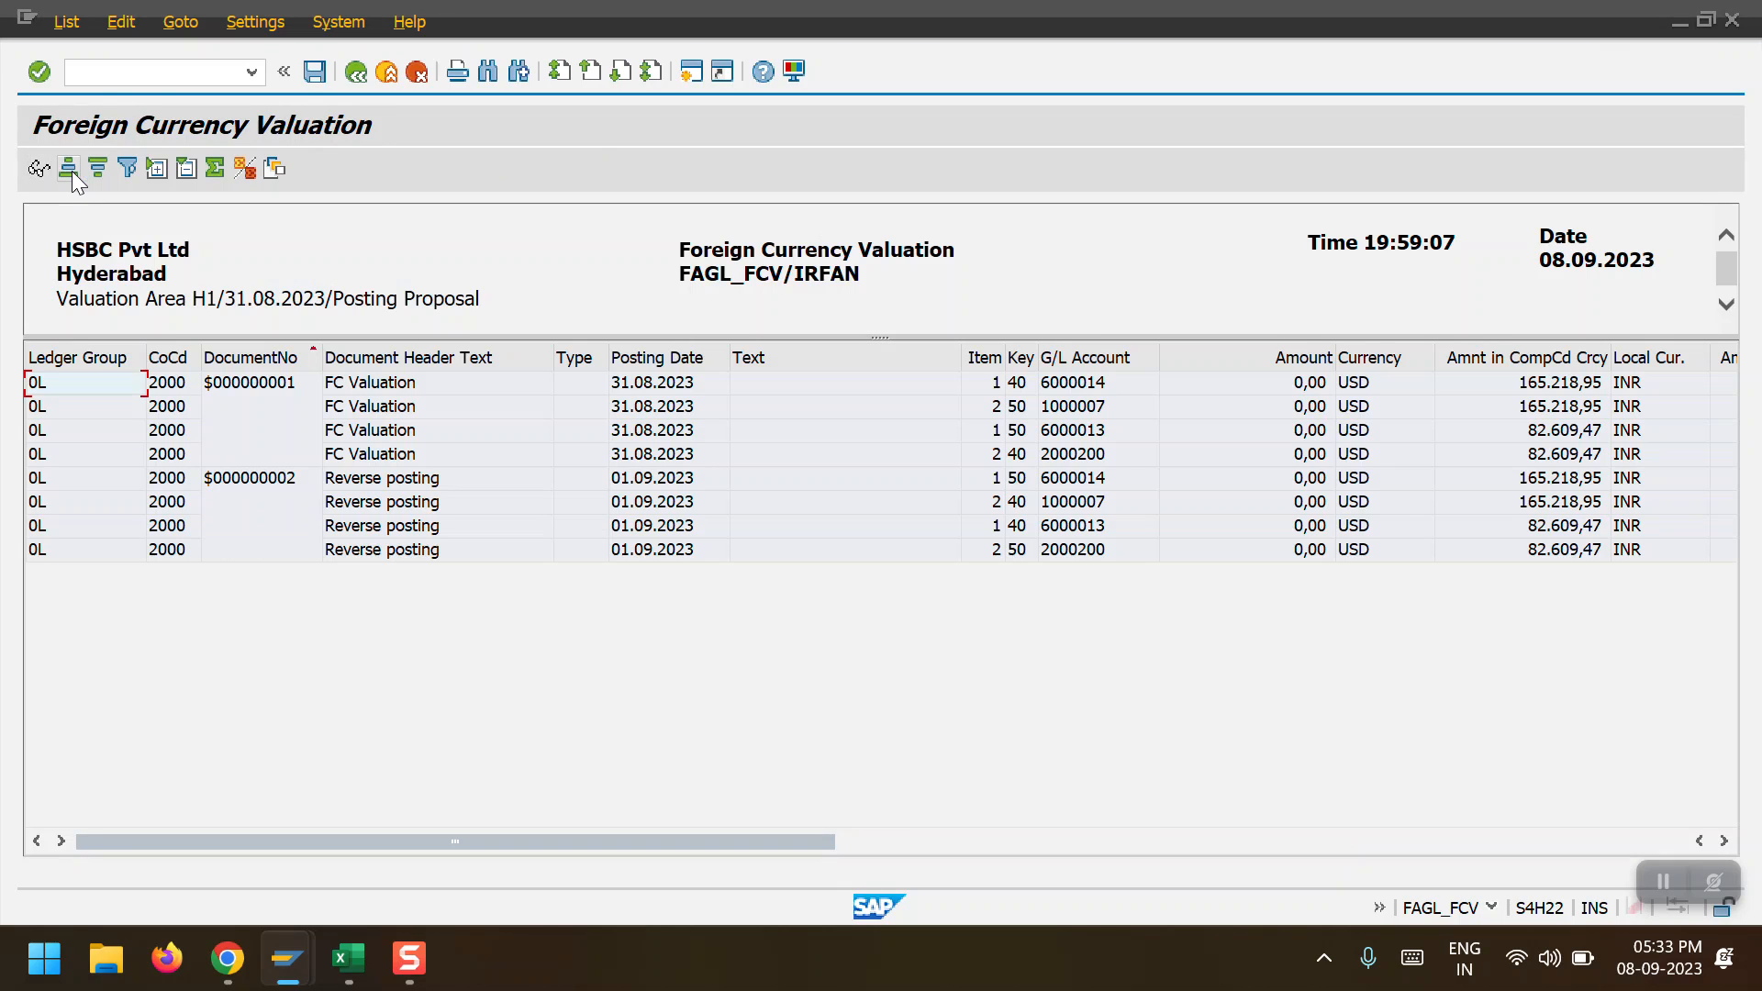
pyautogui.click(1105, 427)
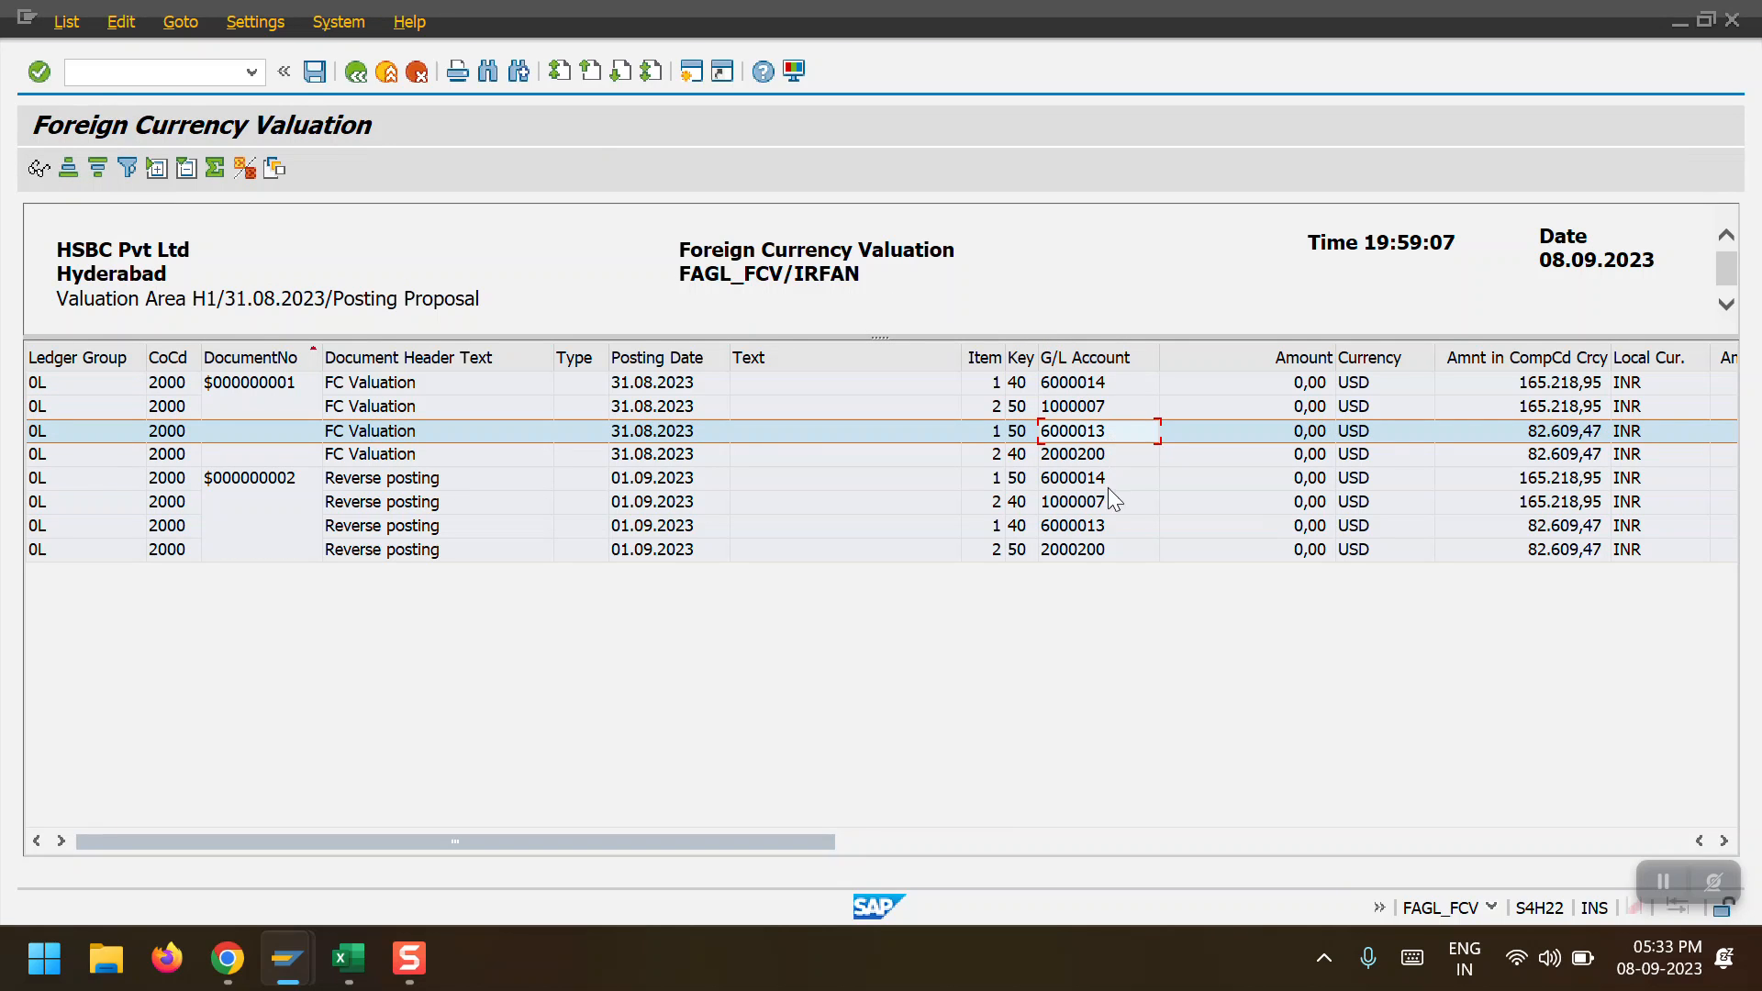
pyautogui.click(1101, 528)
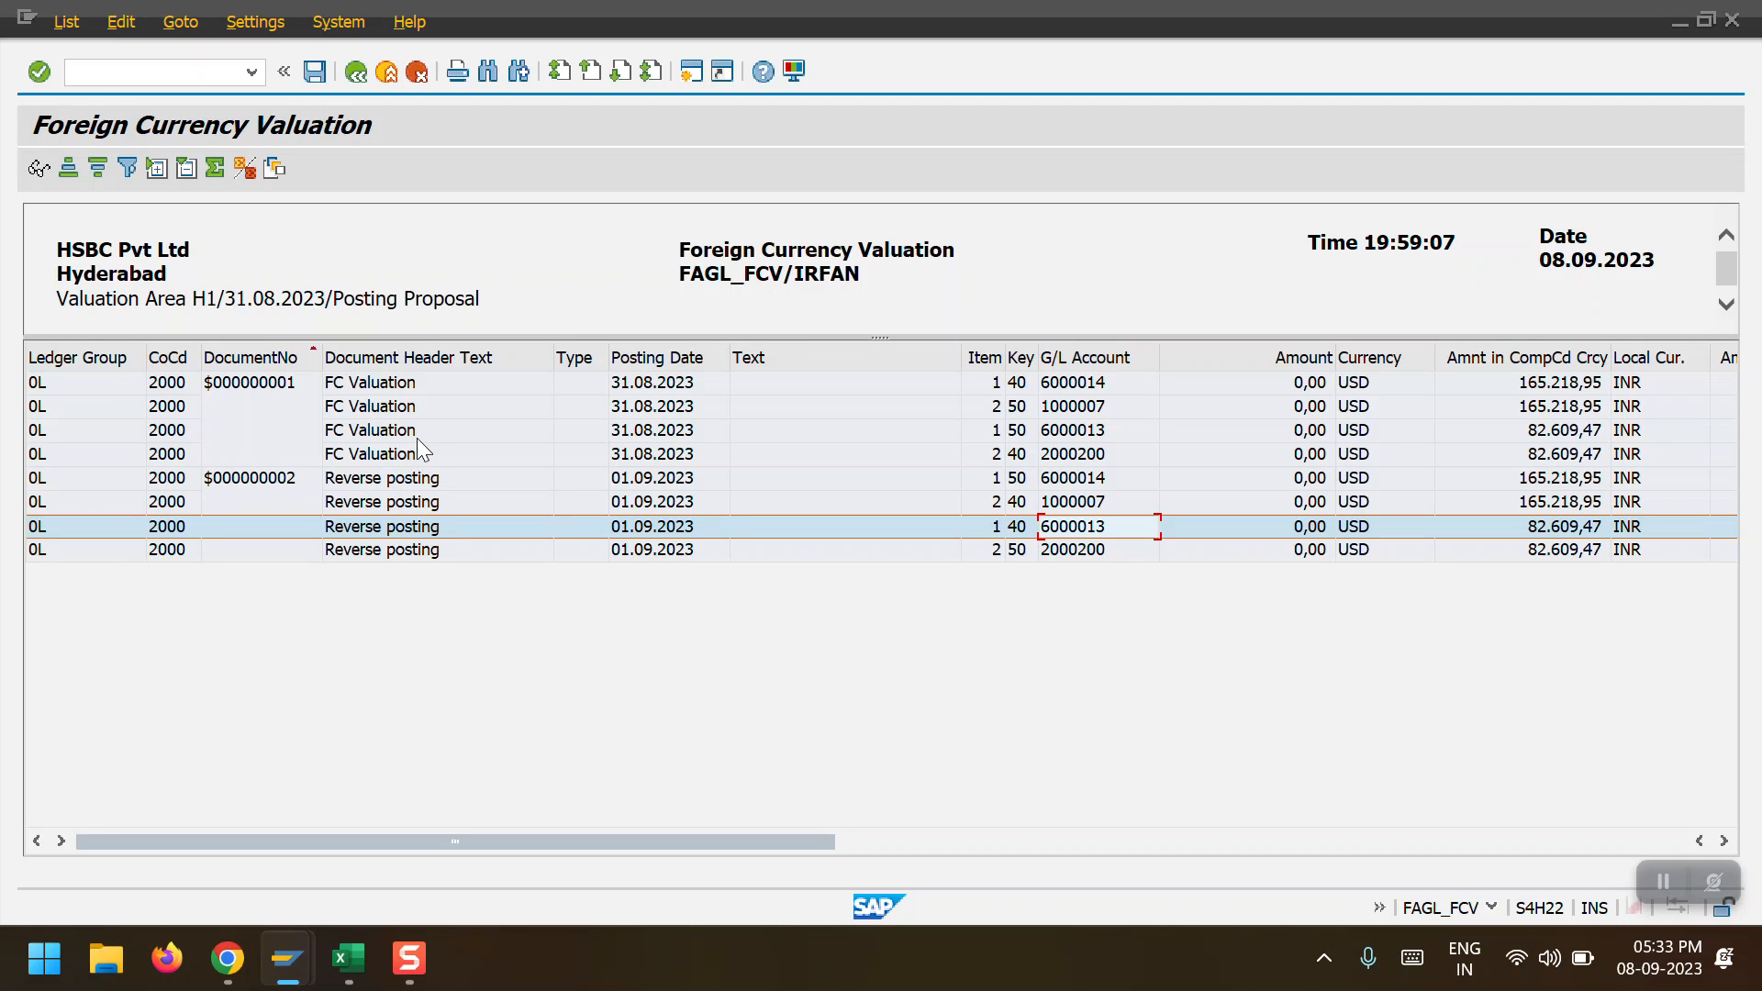
pyautogui.click(1105, 430)
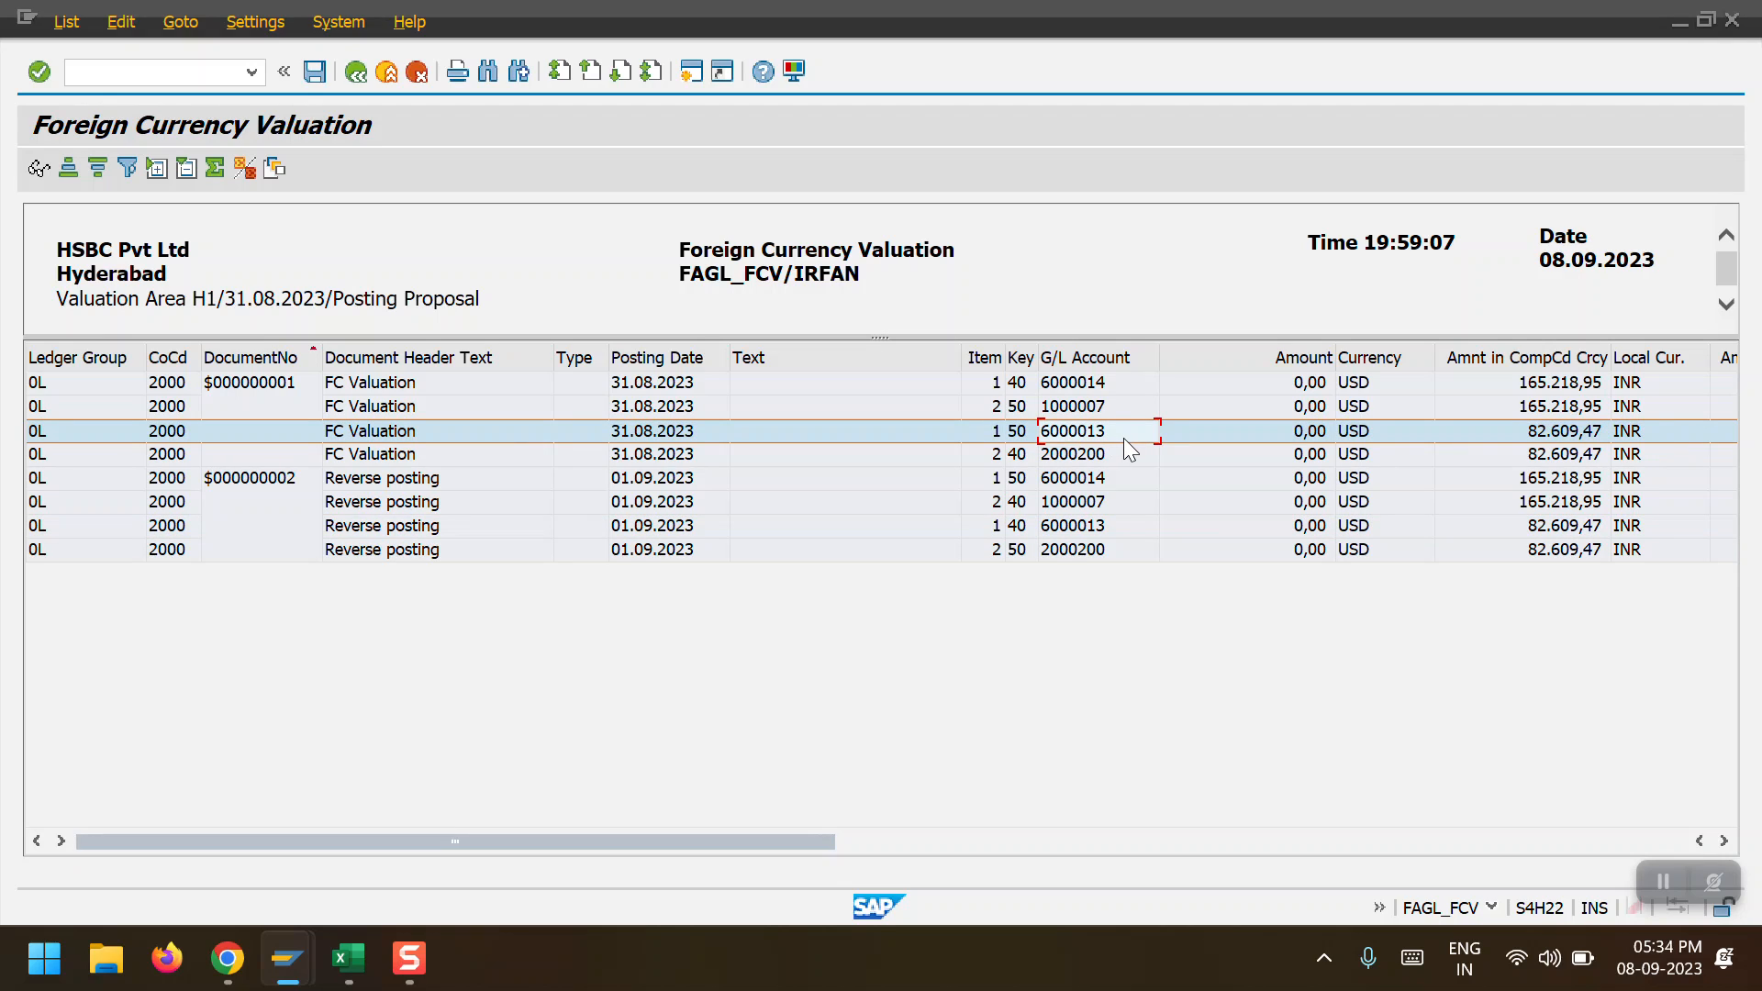
pyautogui.click(357, 73)
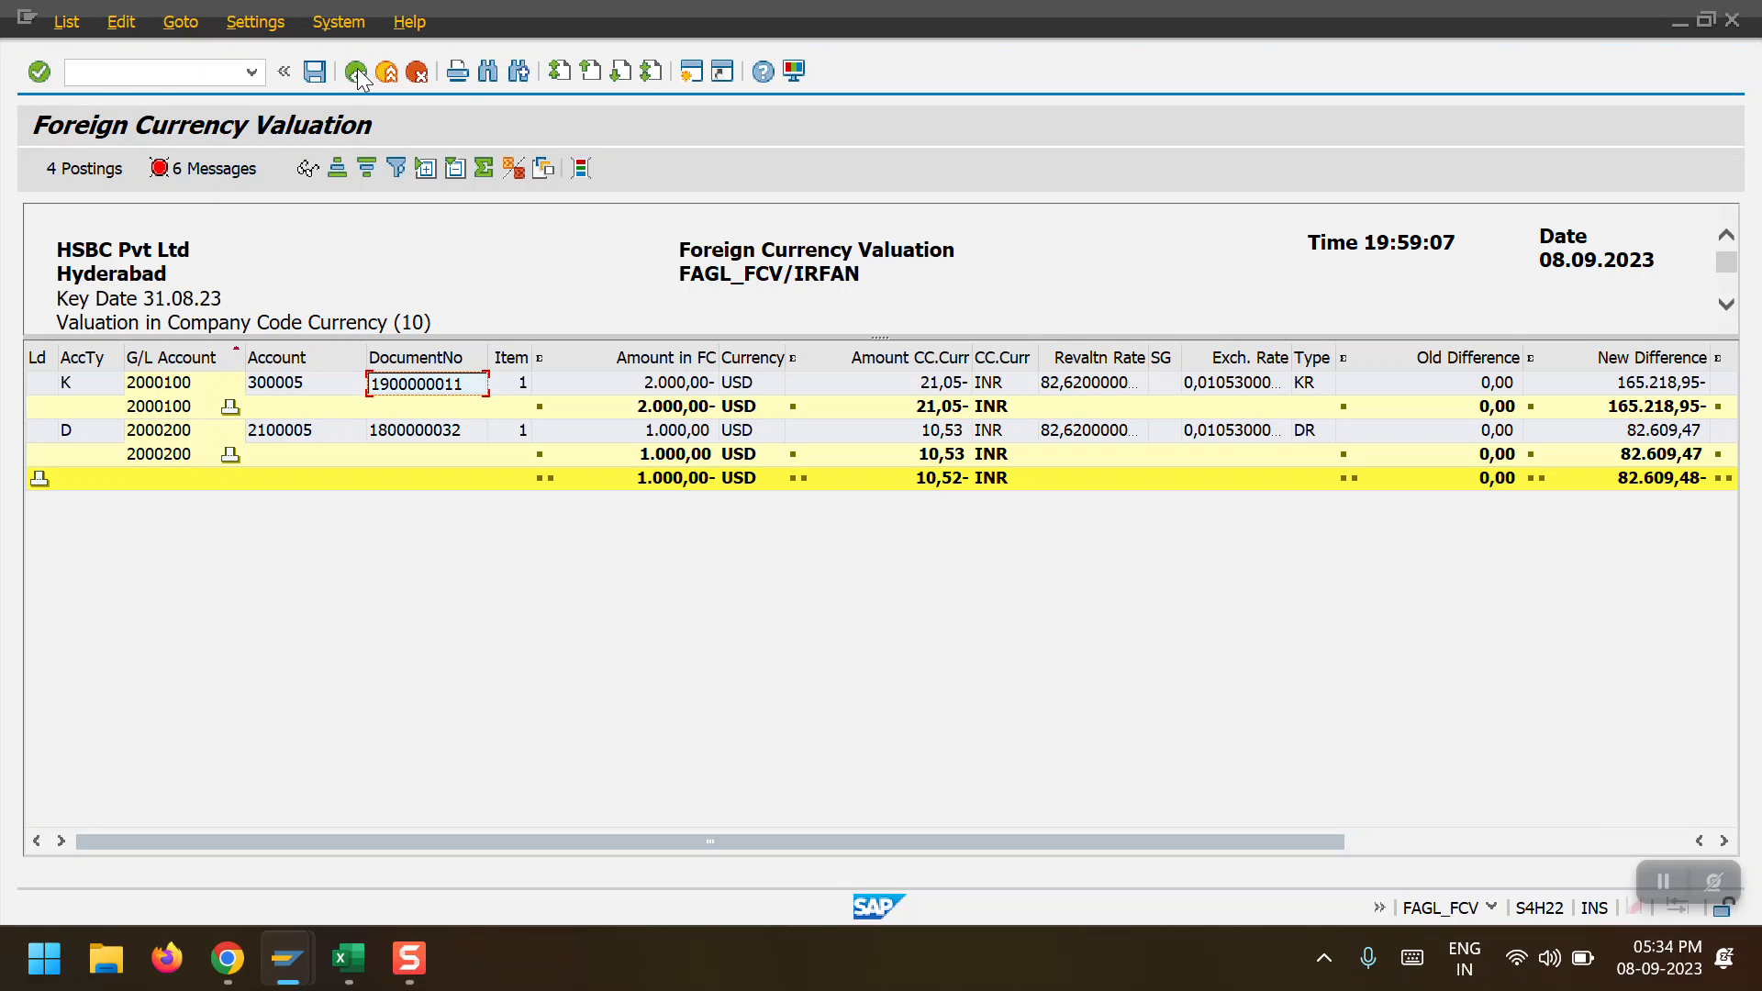
# Review the message log's error about the account assignment for account 6000013 and return to the valuation list
pyautogui.click(236, 170)
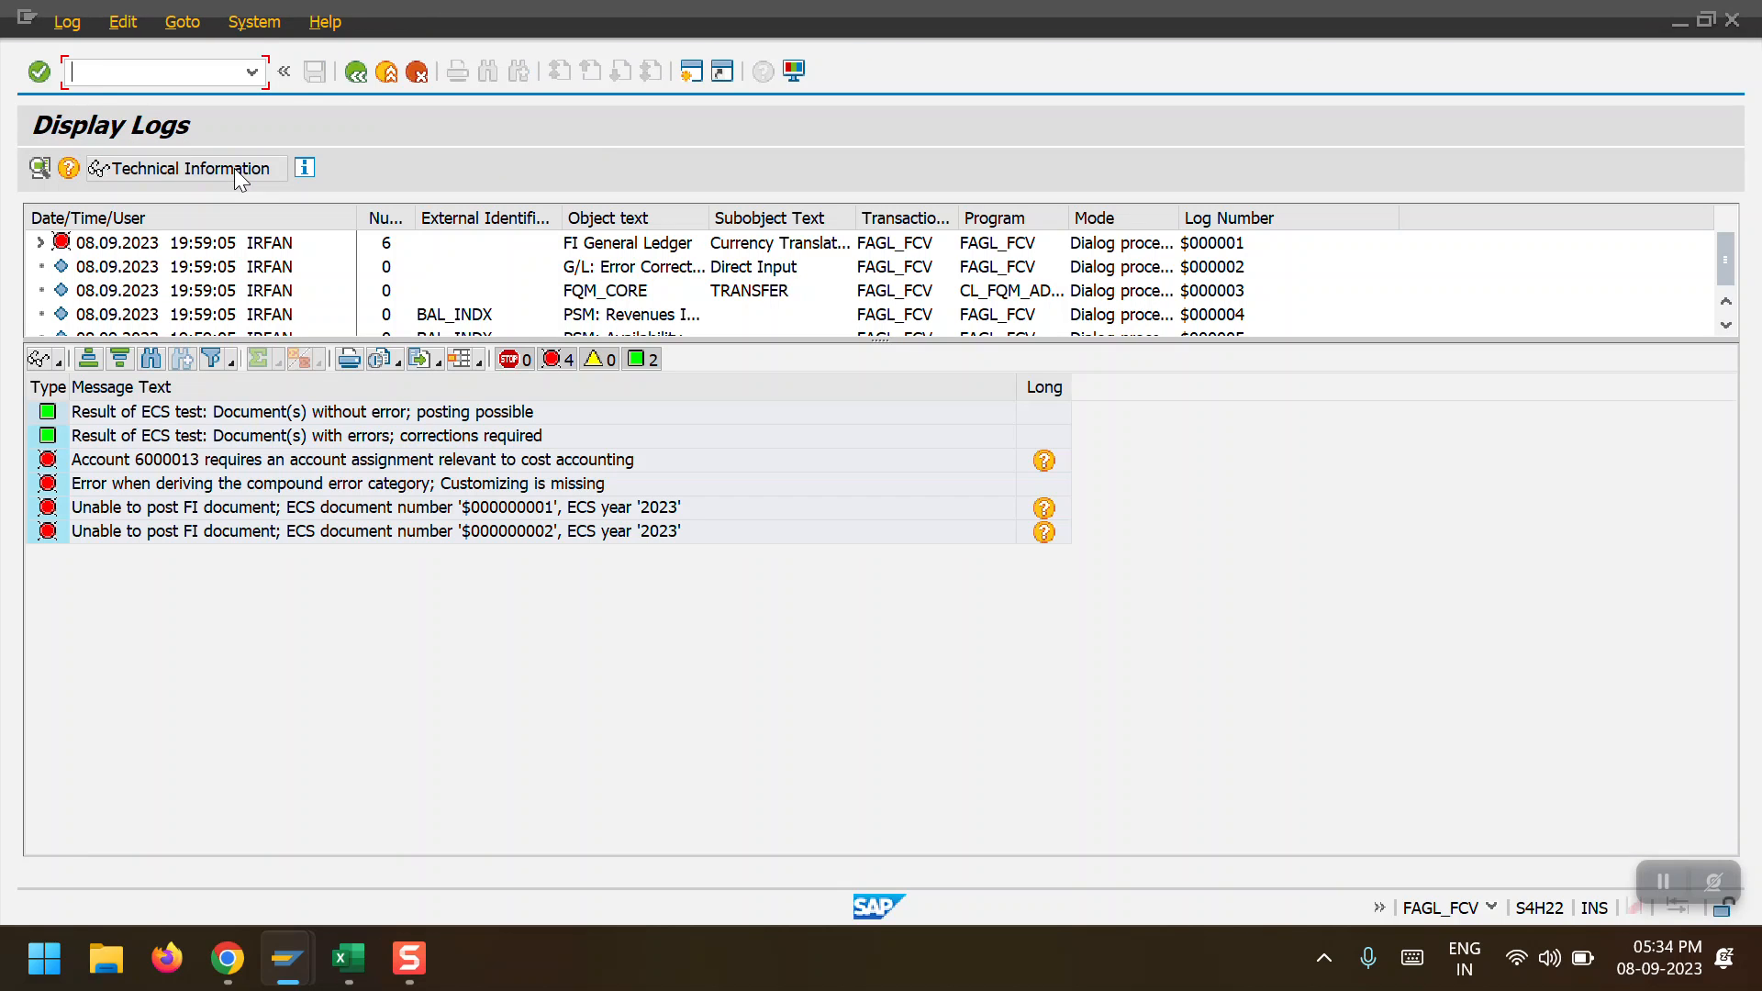
pyautogui.click(262, 460)
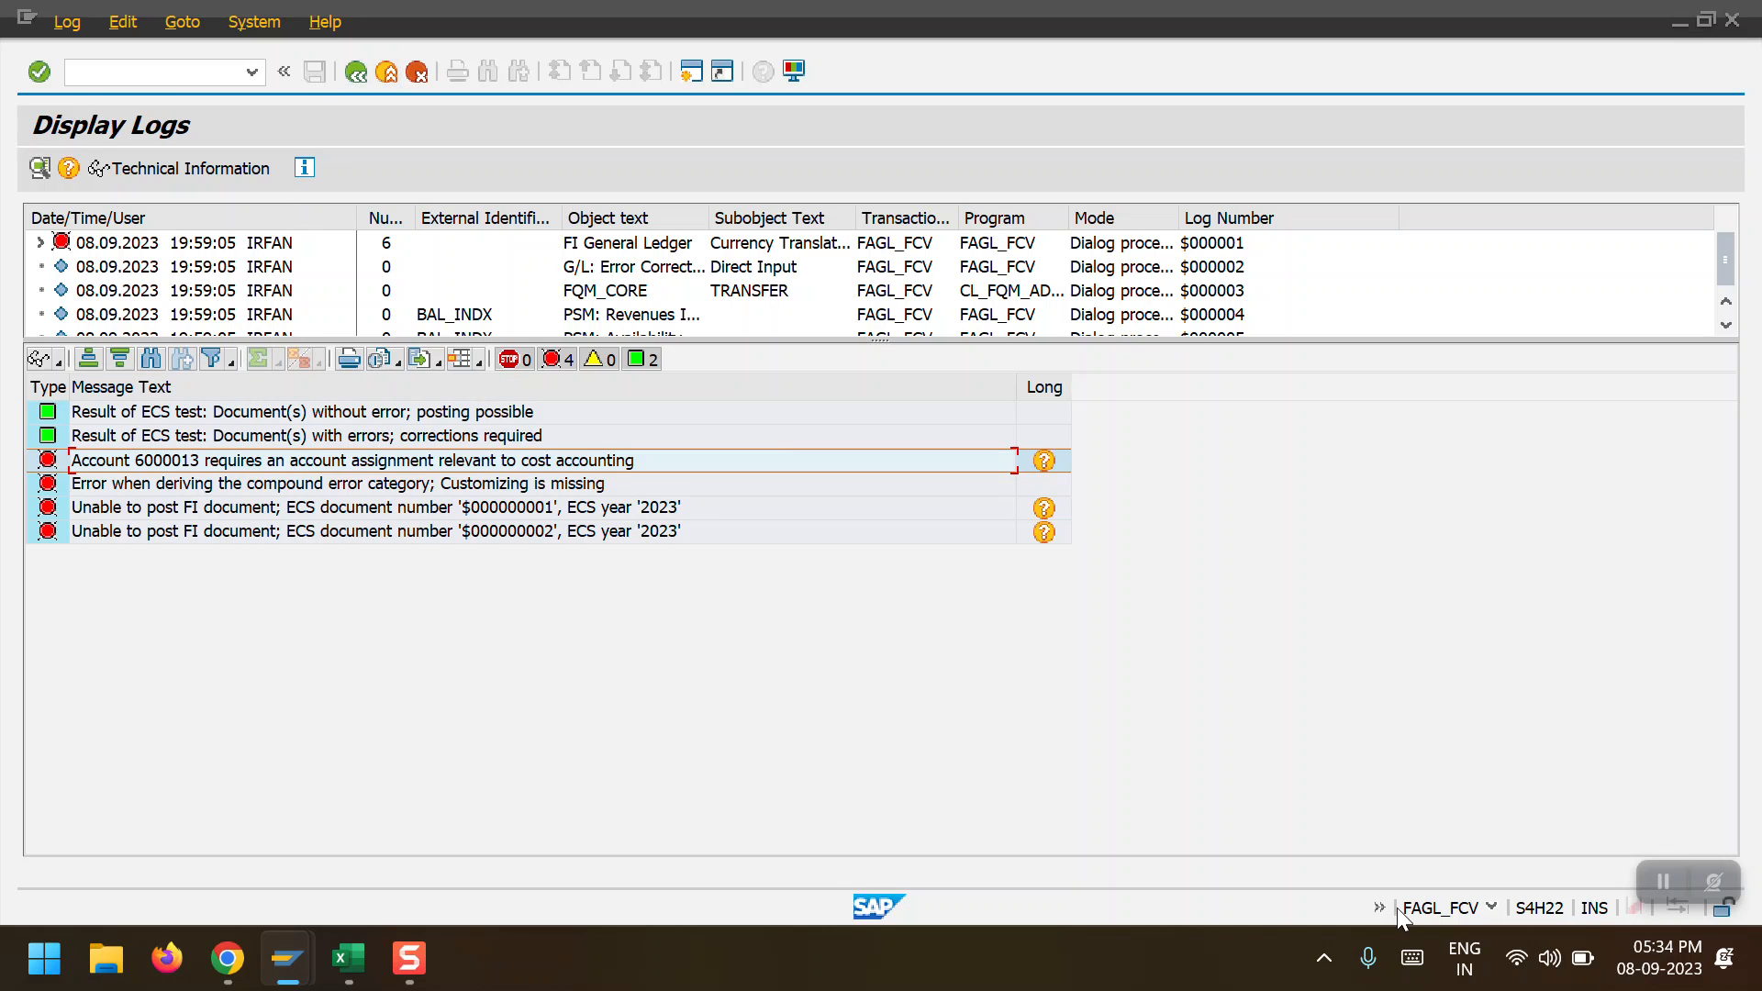
pyautogui.press('F3')
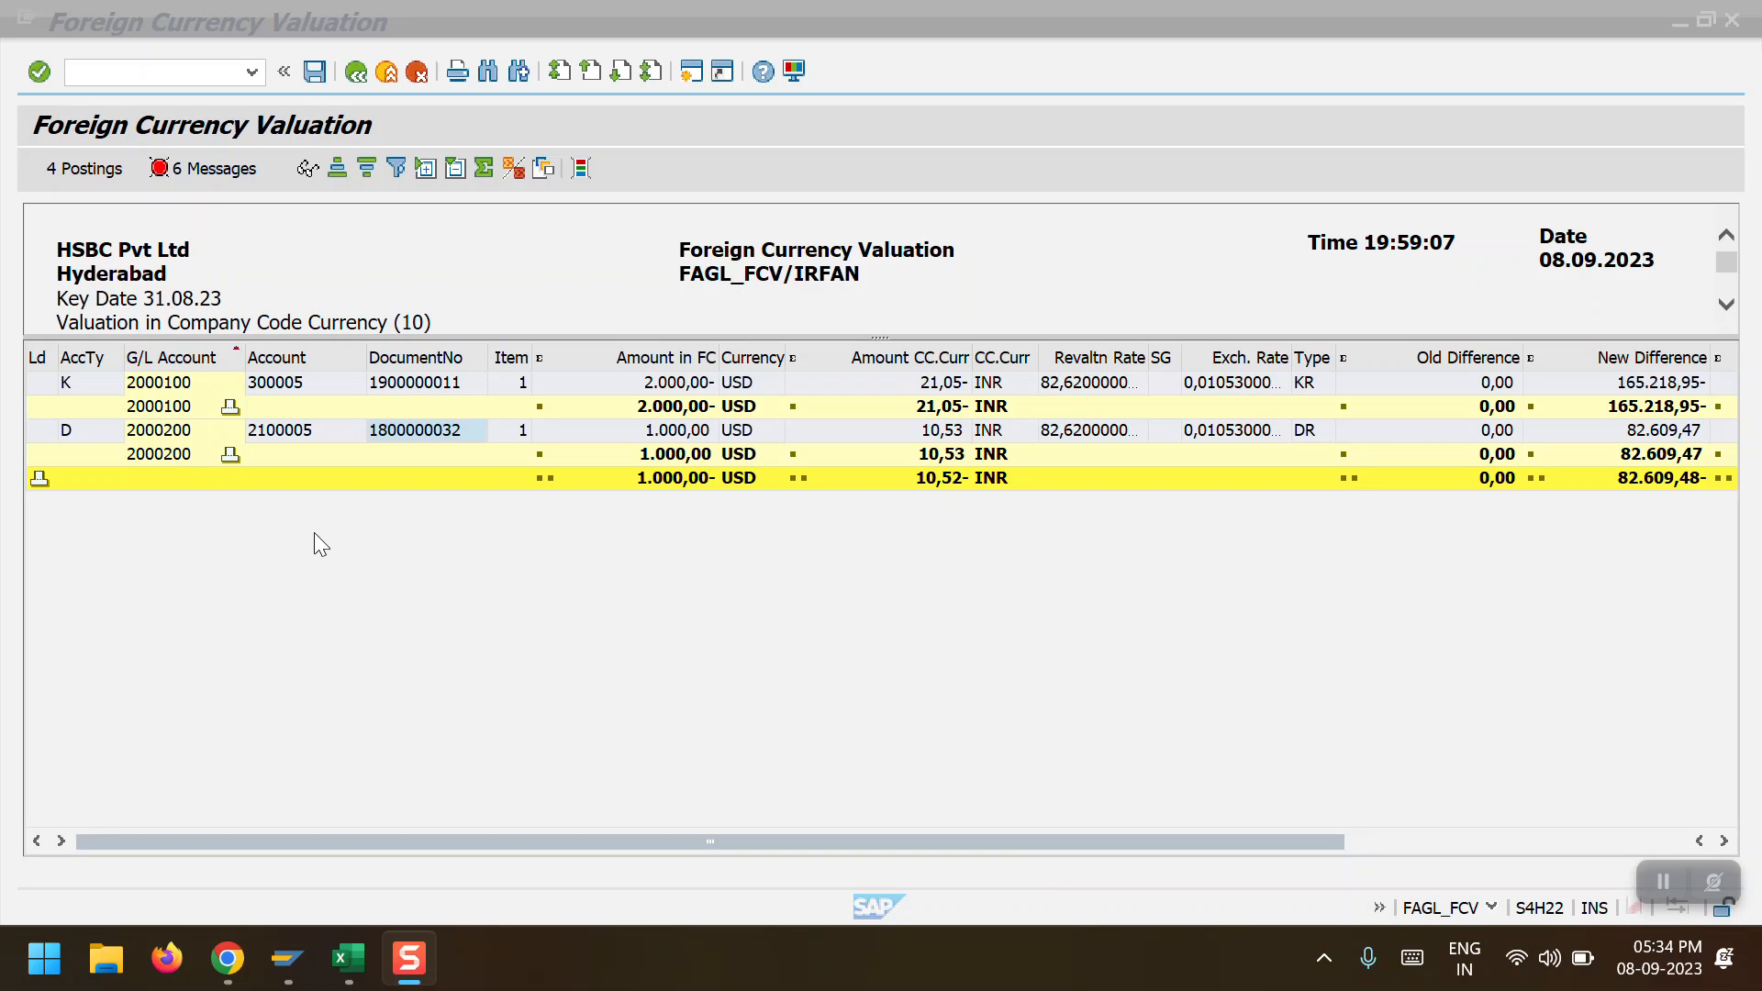
pyautogui.click(206, 169)
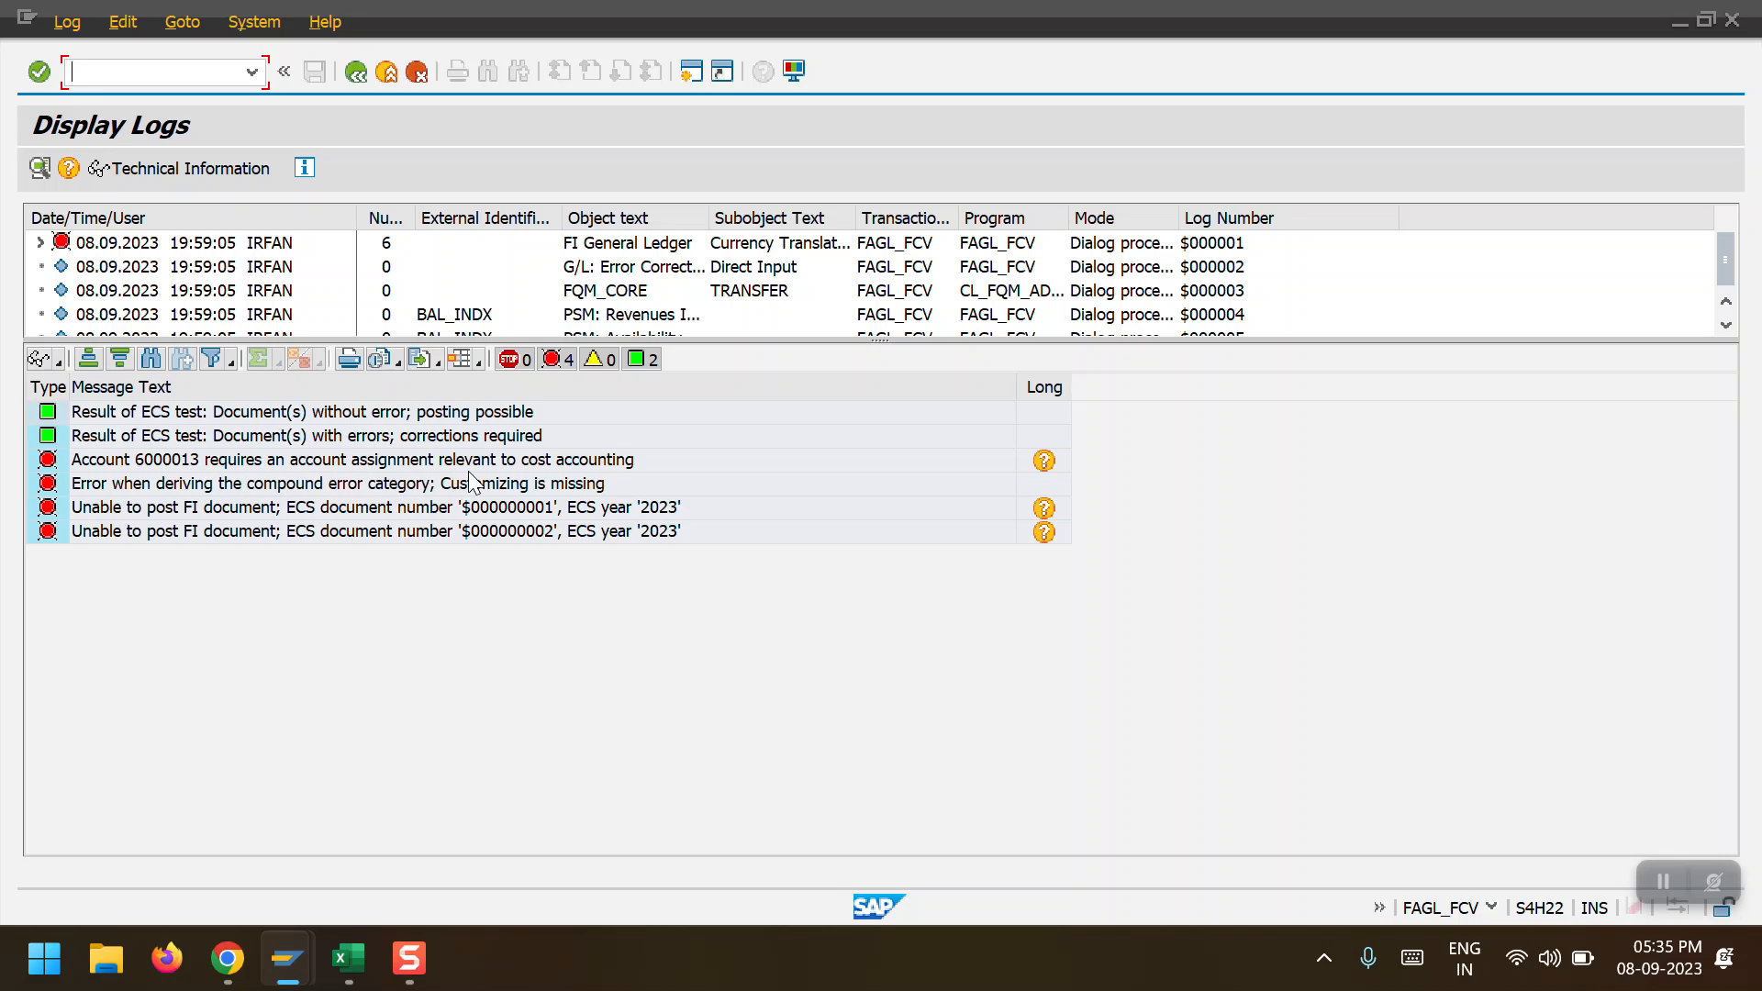
pyautogui.click(361, 74)
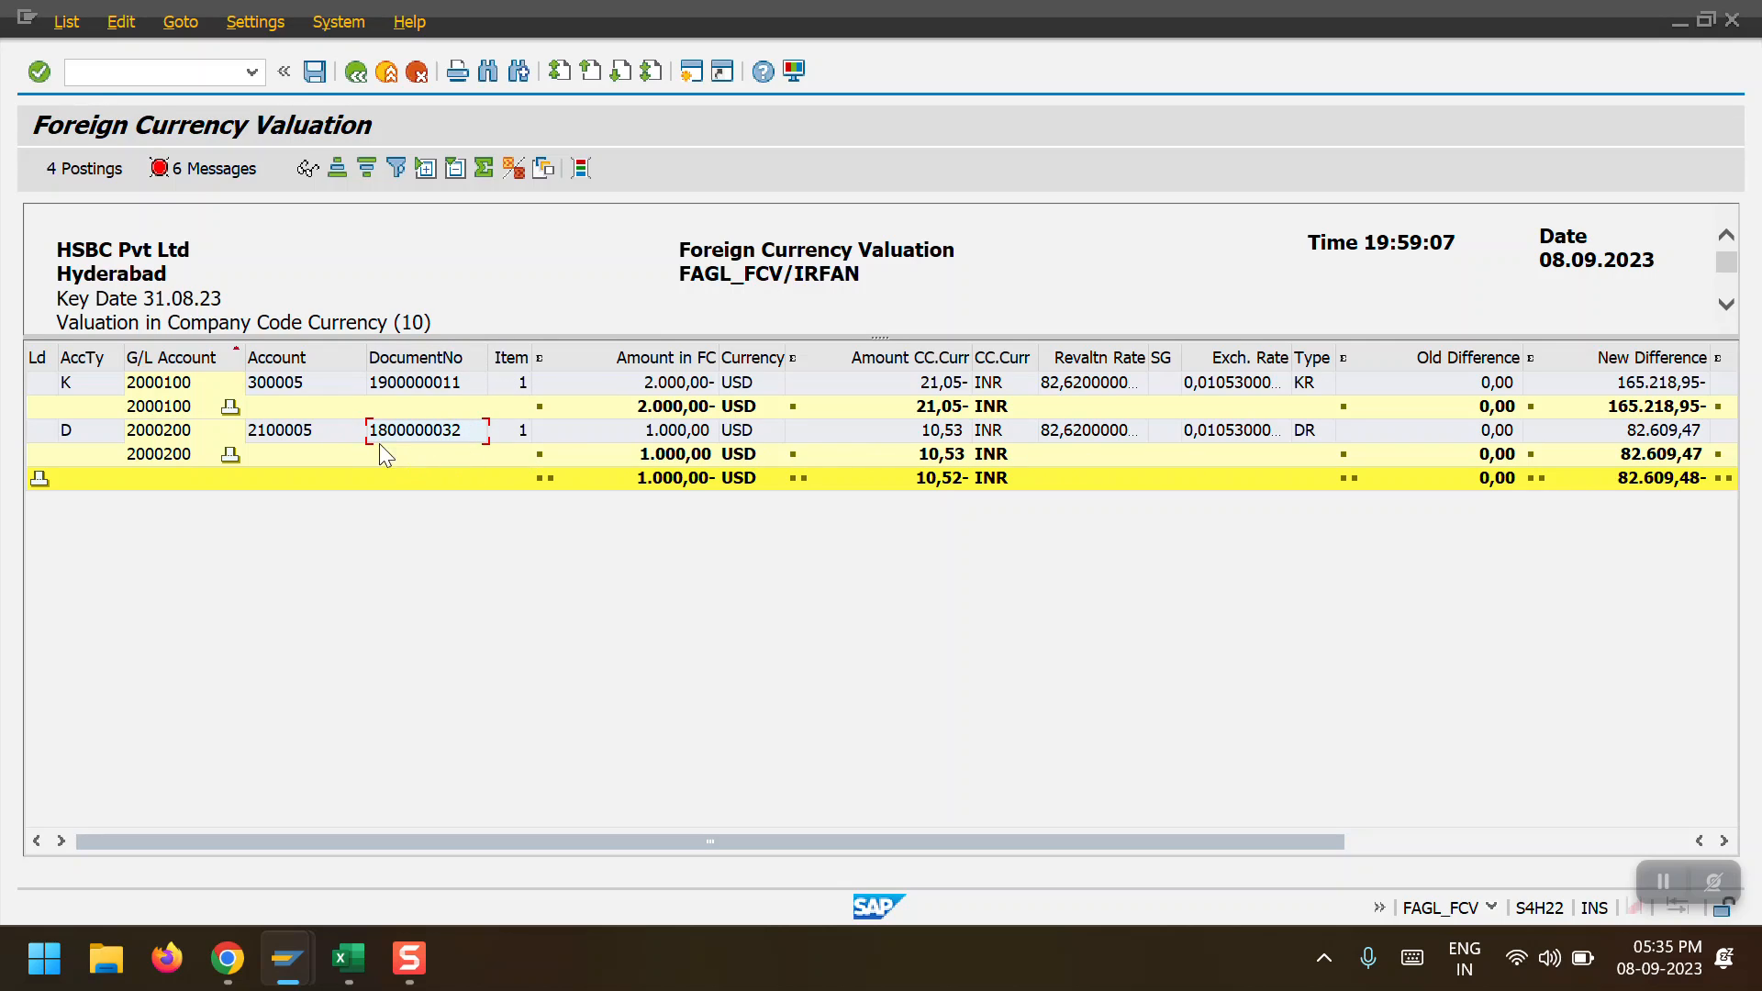
pyautogui.click(301, 433)
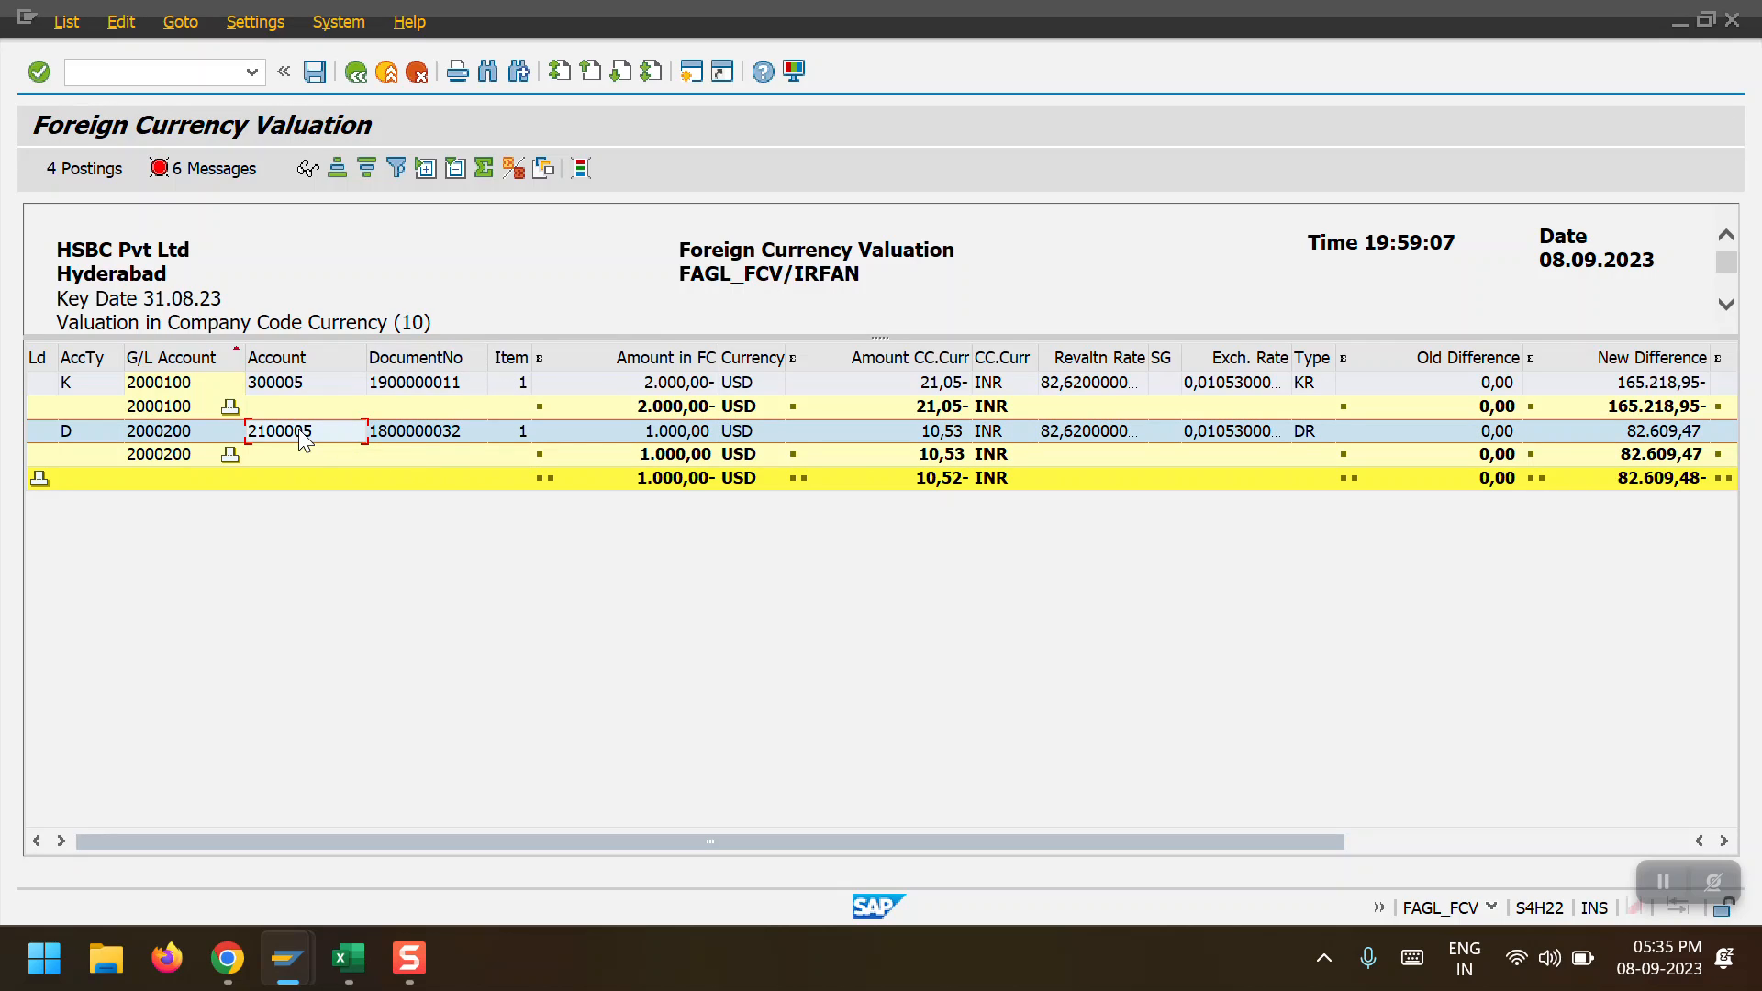
pyautogui.click(419, 441)
pyautogui.click(420, 441)
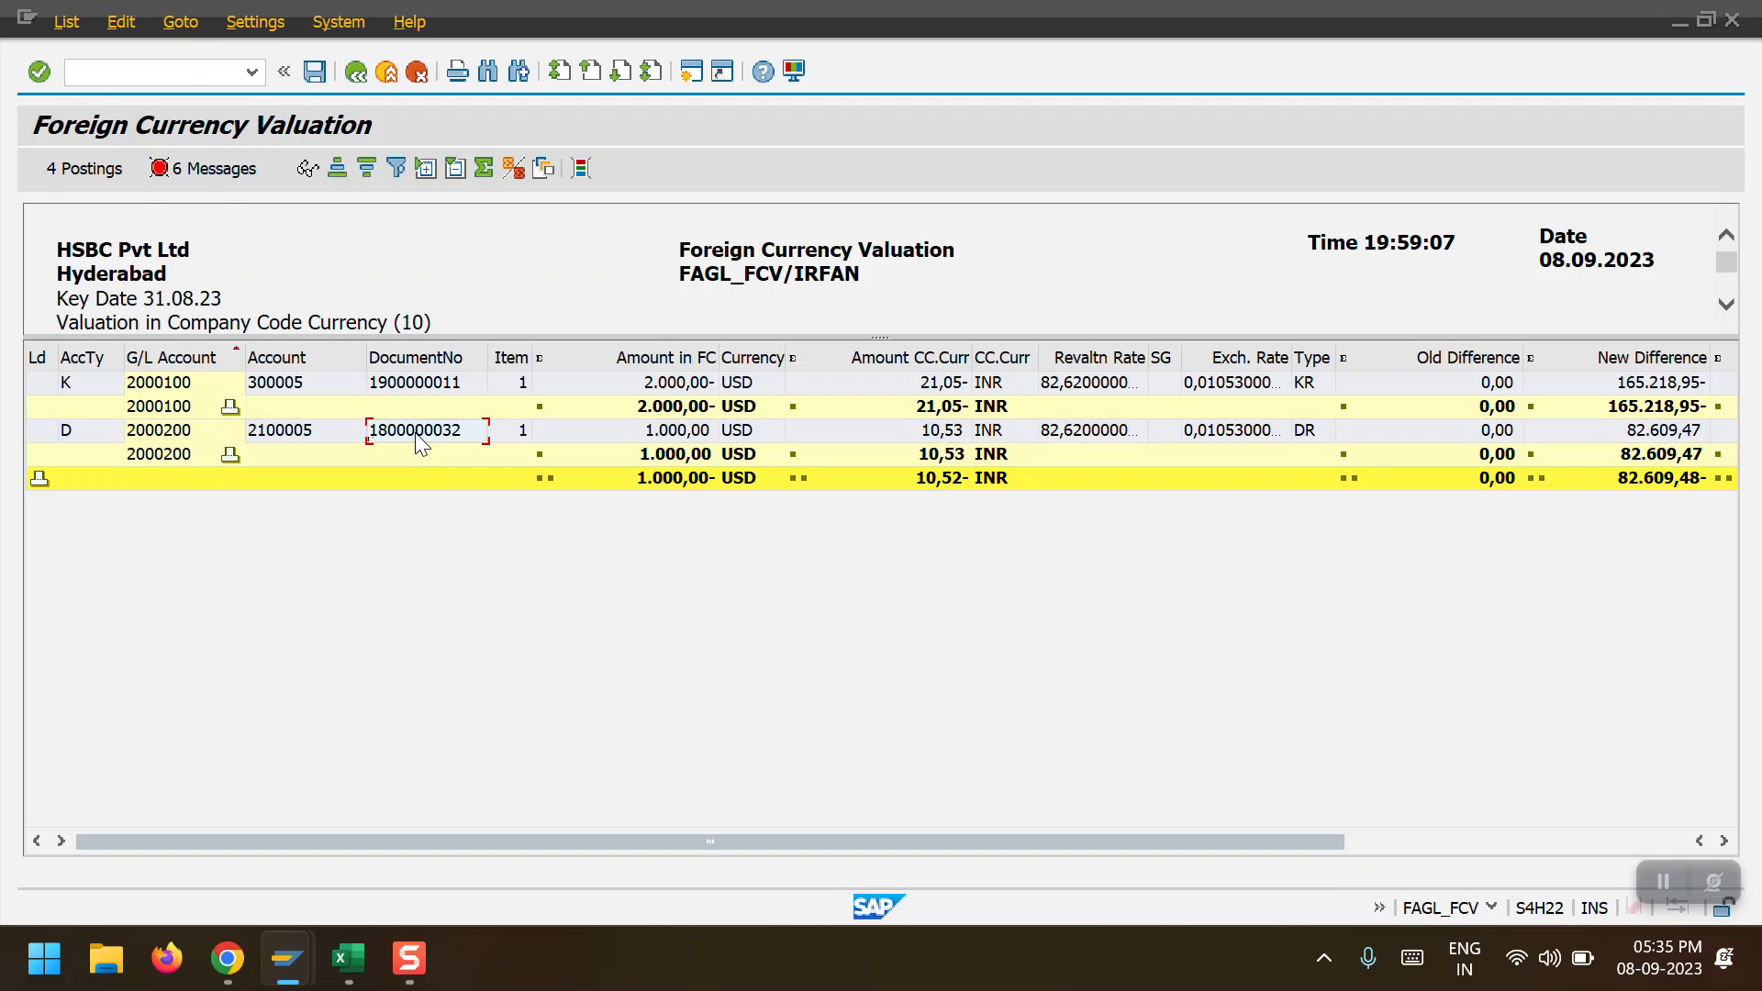
pyautogui.moveTo(284, 982)
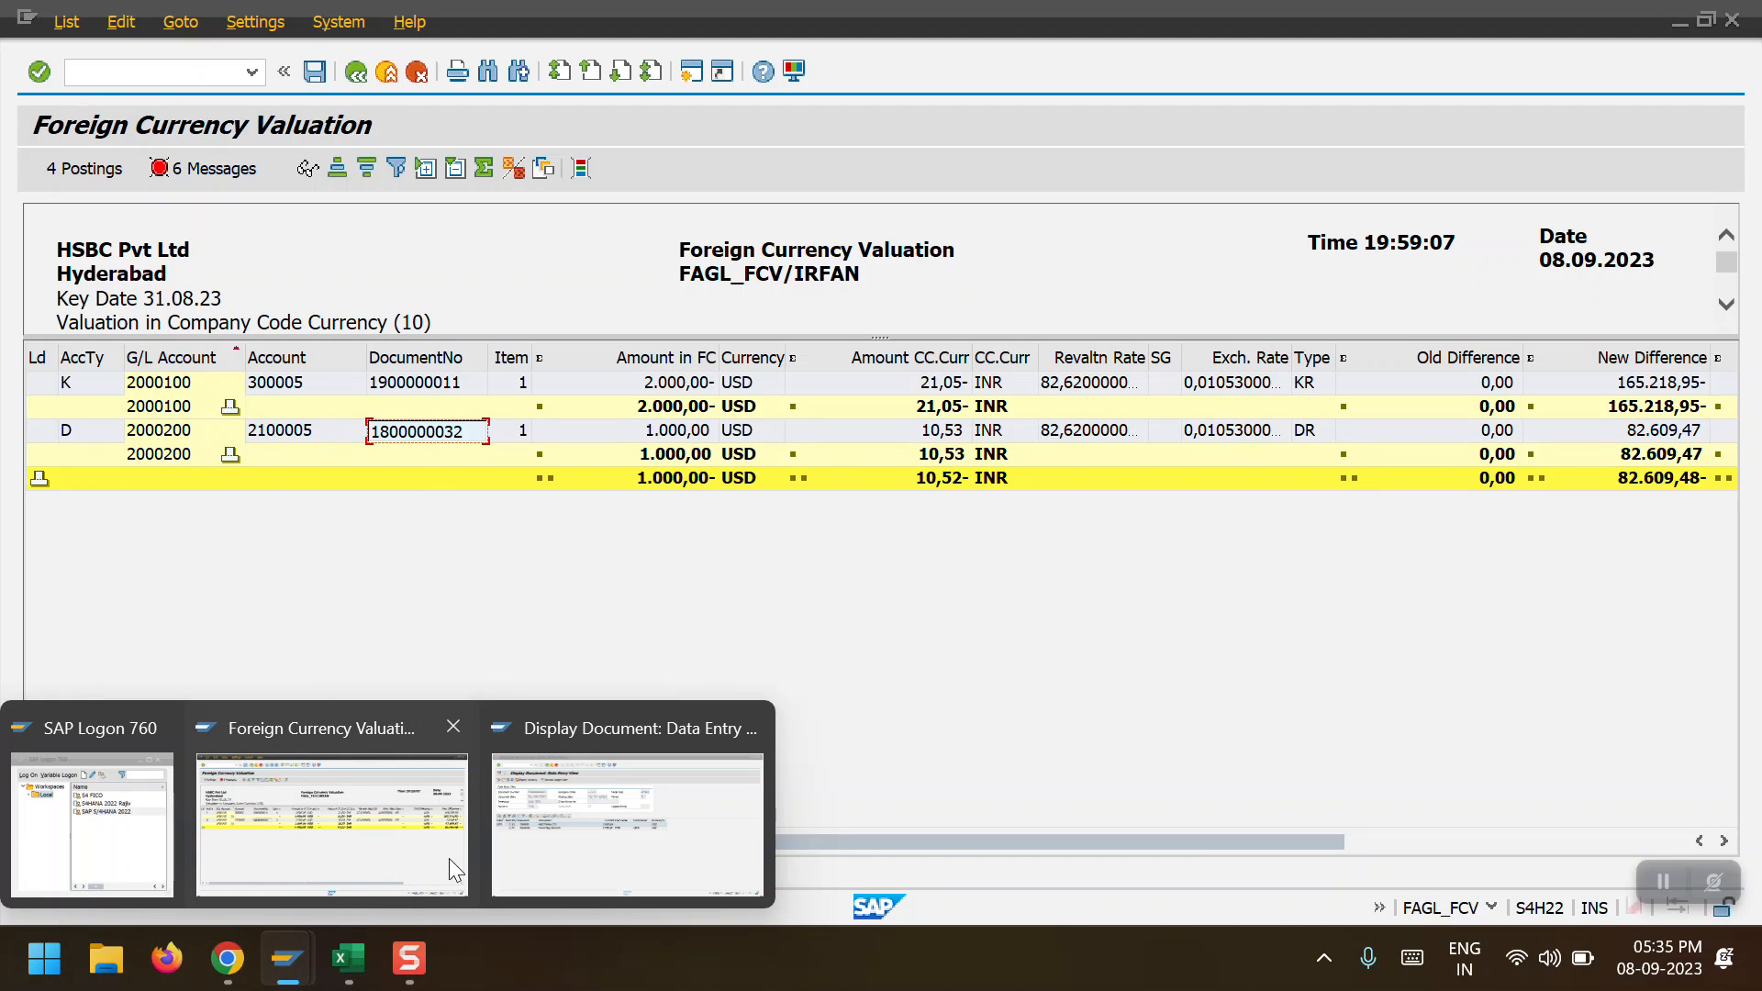
pyautogui.click(551, 789)
pyautogui.click(355, 72)
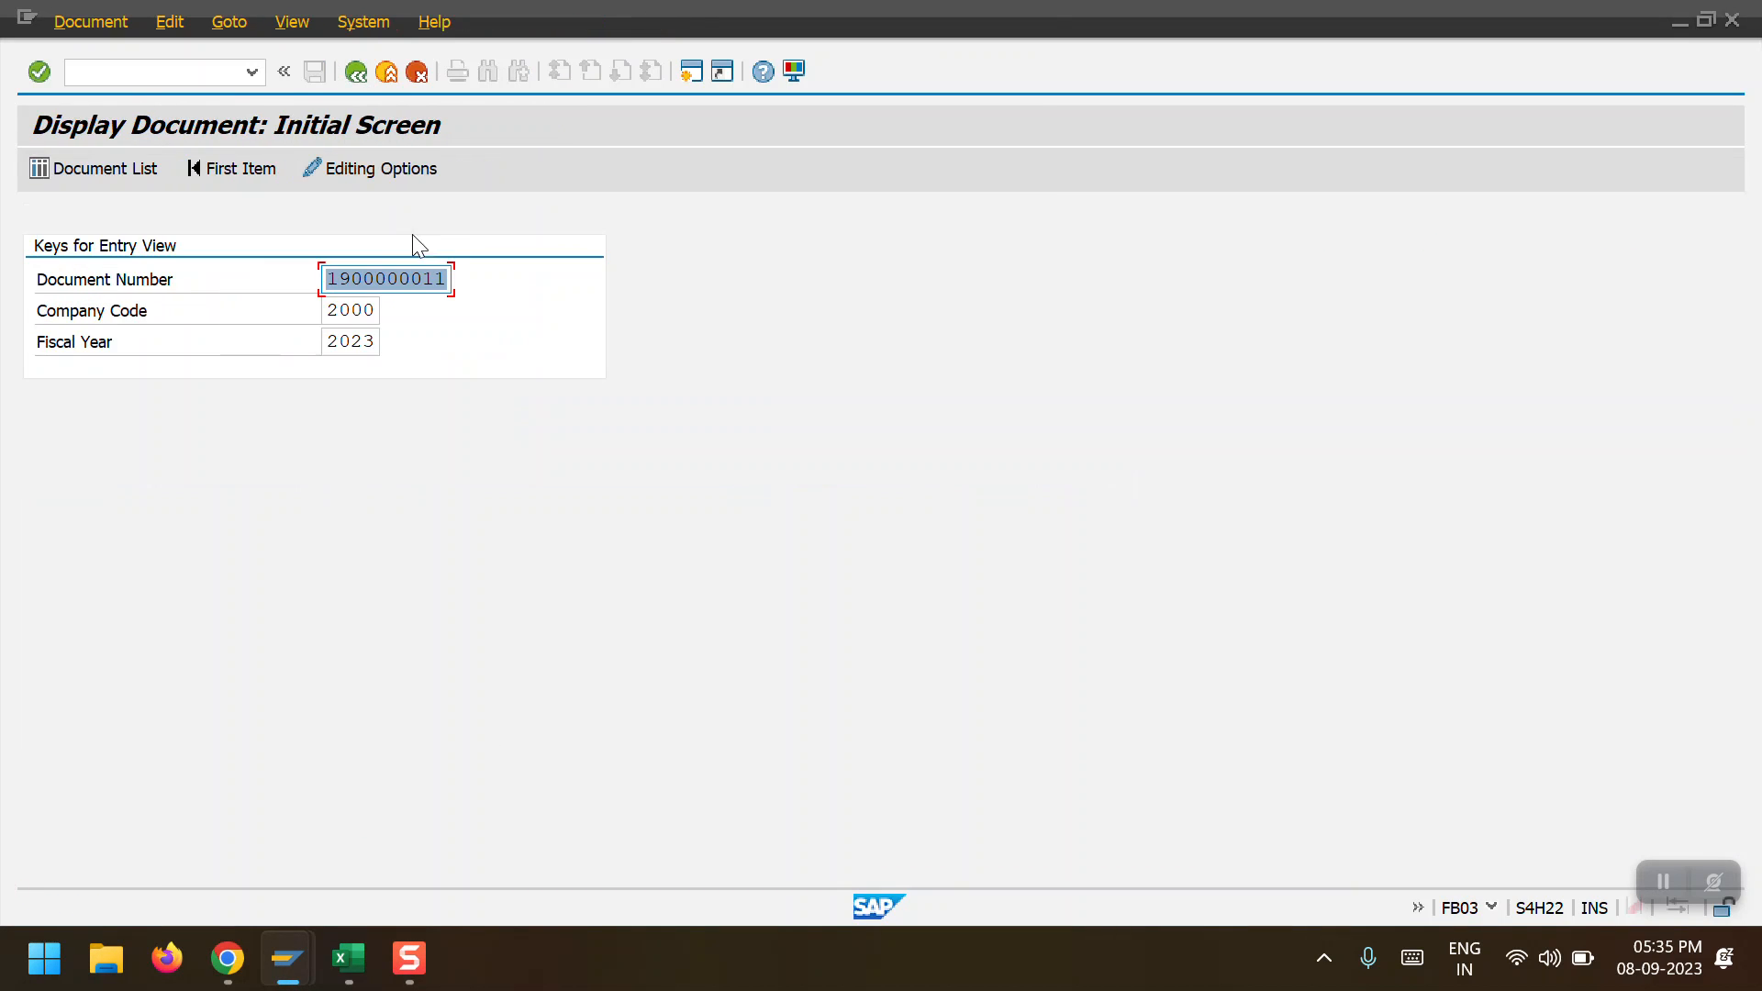
pyautogui.hotkey('ctrl', 'v')
pyautogui.press('Return')
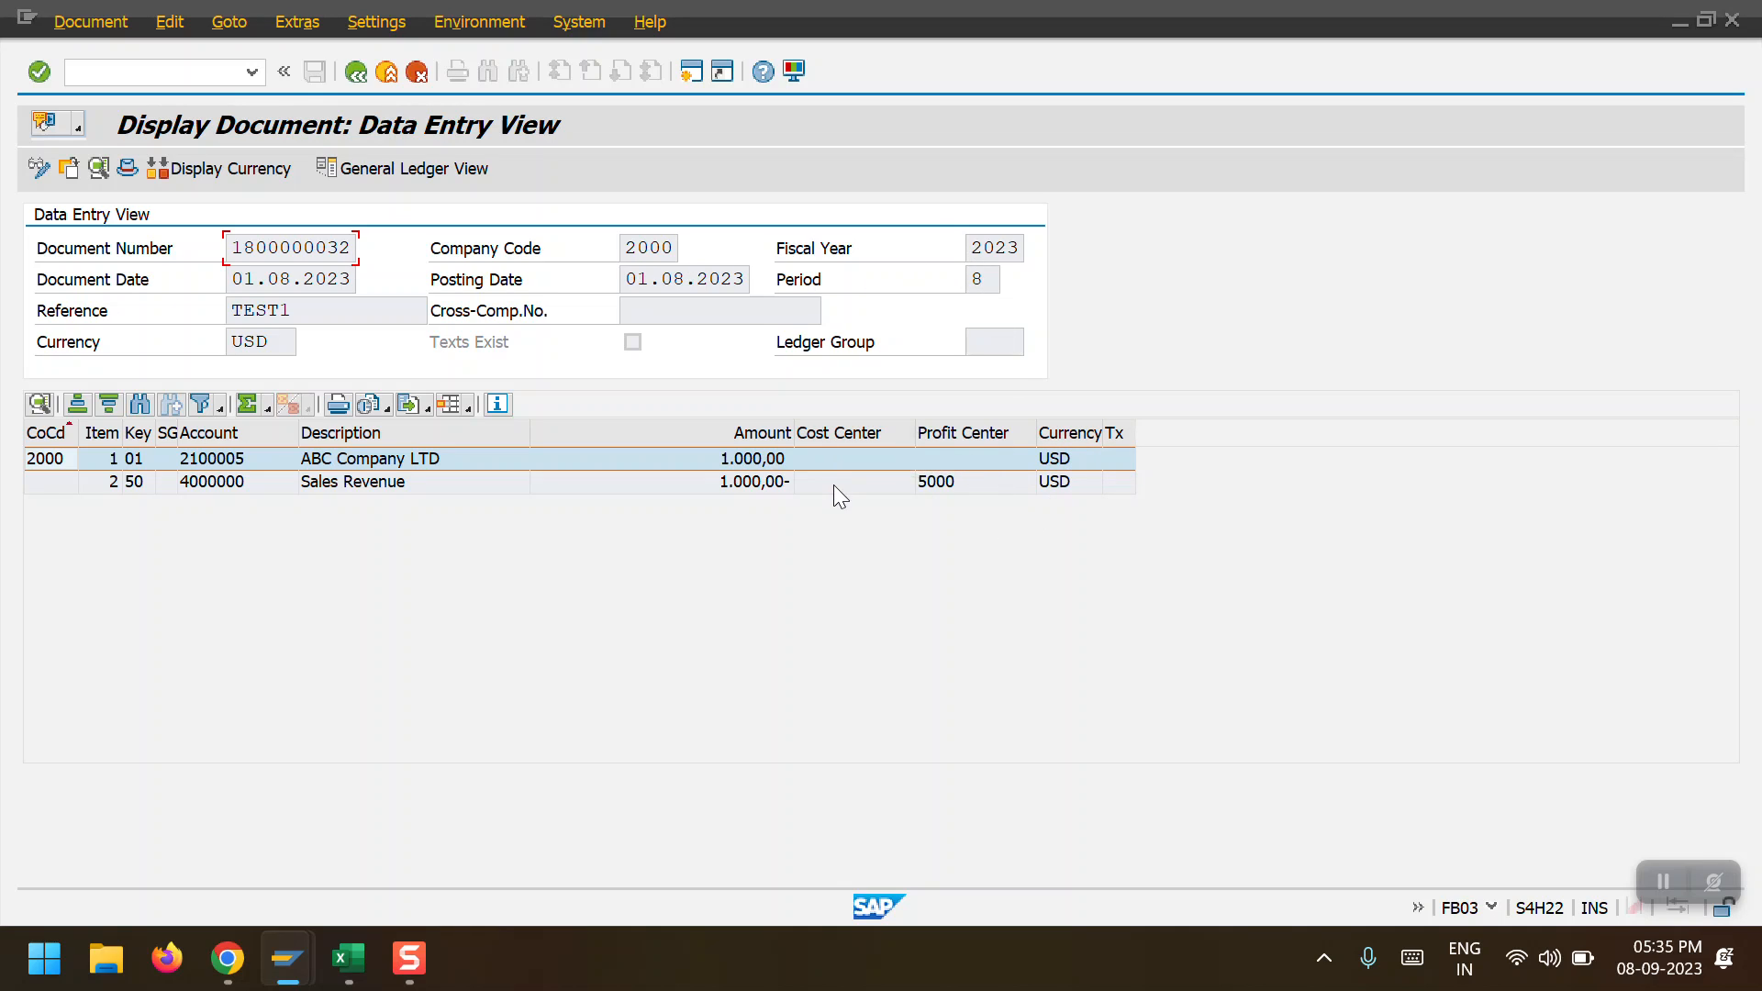
# Check the cost center and profit center assignments of the customer document's line items and switch back to the valuation list
pyautogui.click(838, 432)
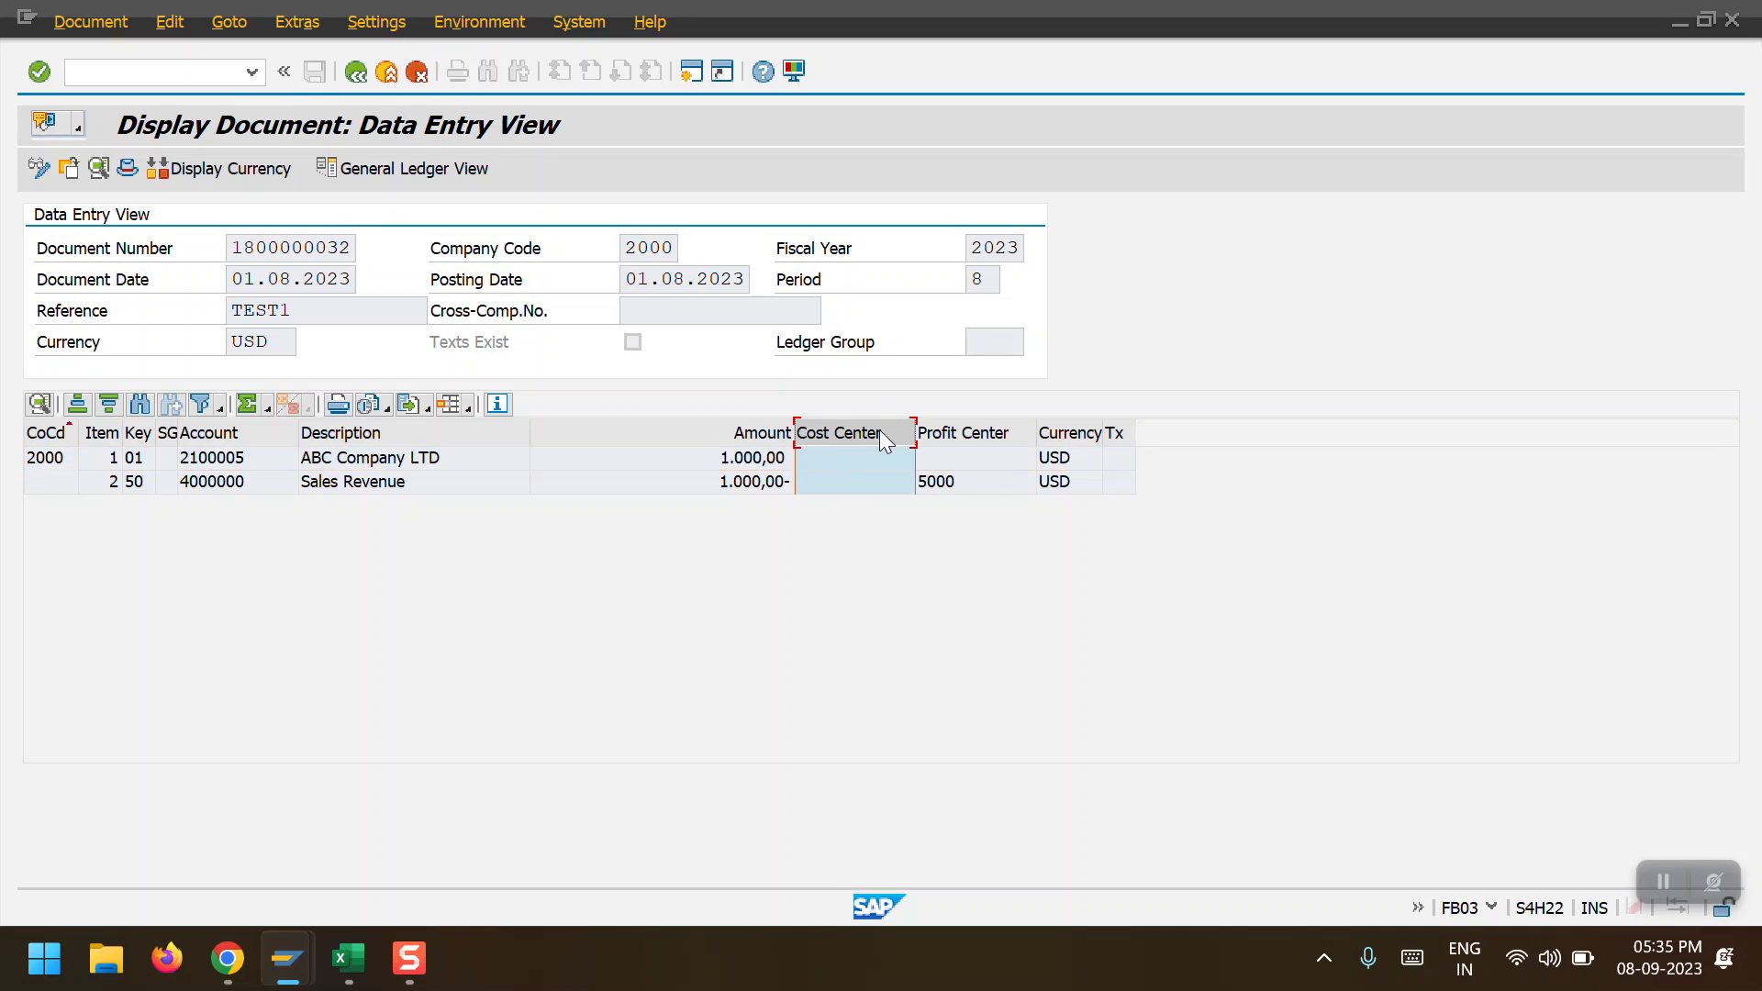
pyautogui.click(964, 433)
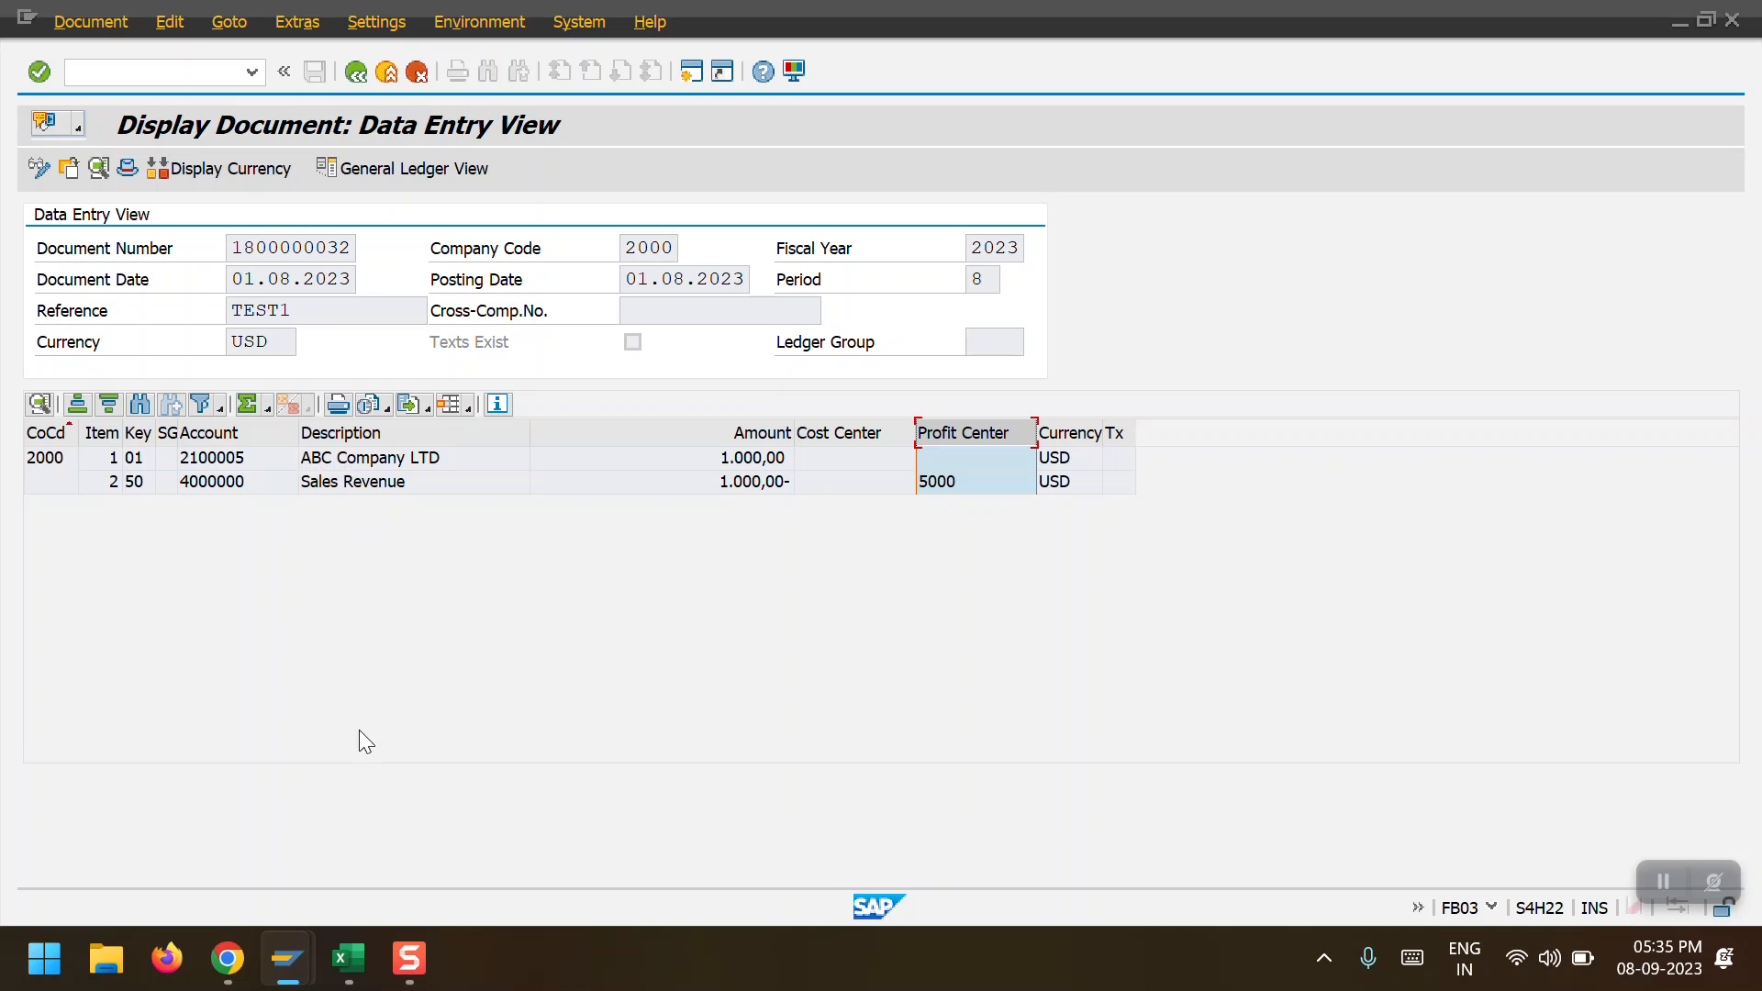
pyautogui.moveTo(288, 957)
pyautogui.click(289, 883)
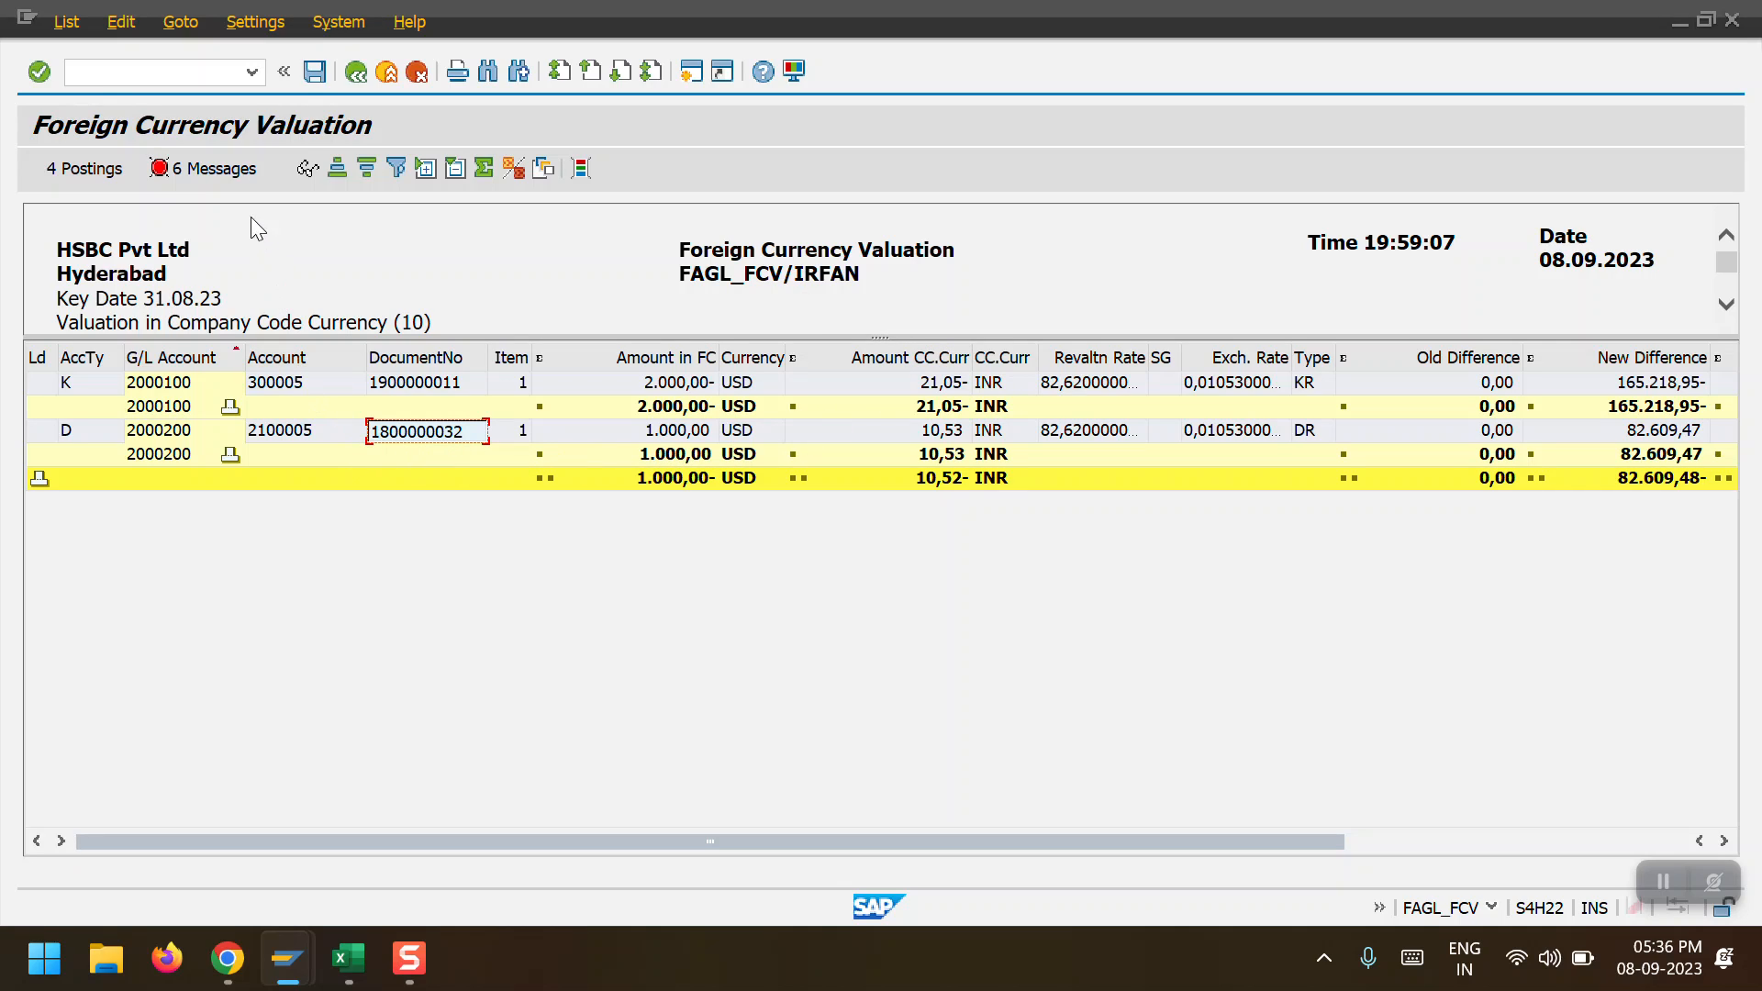
# Reopen the posting proposal and compare its G/L account 6000013 line with the cost center column of the customer document
pyautogui.click(99, 173)
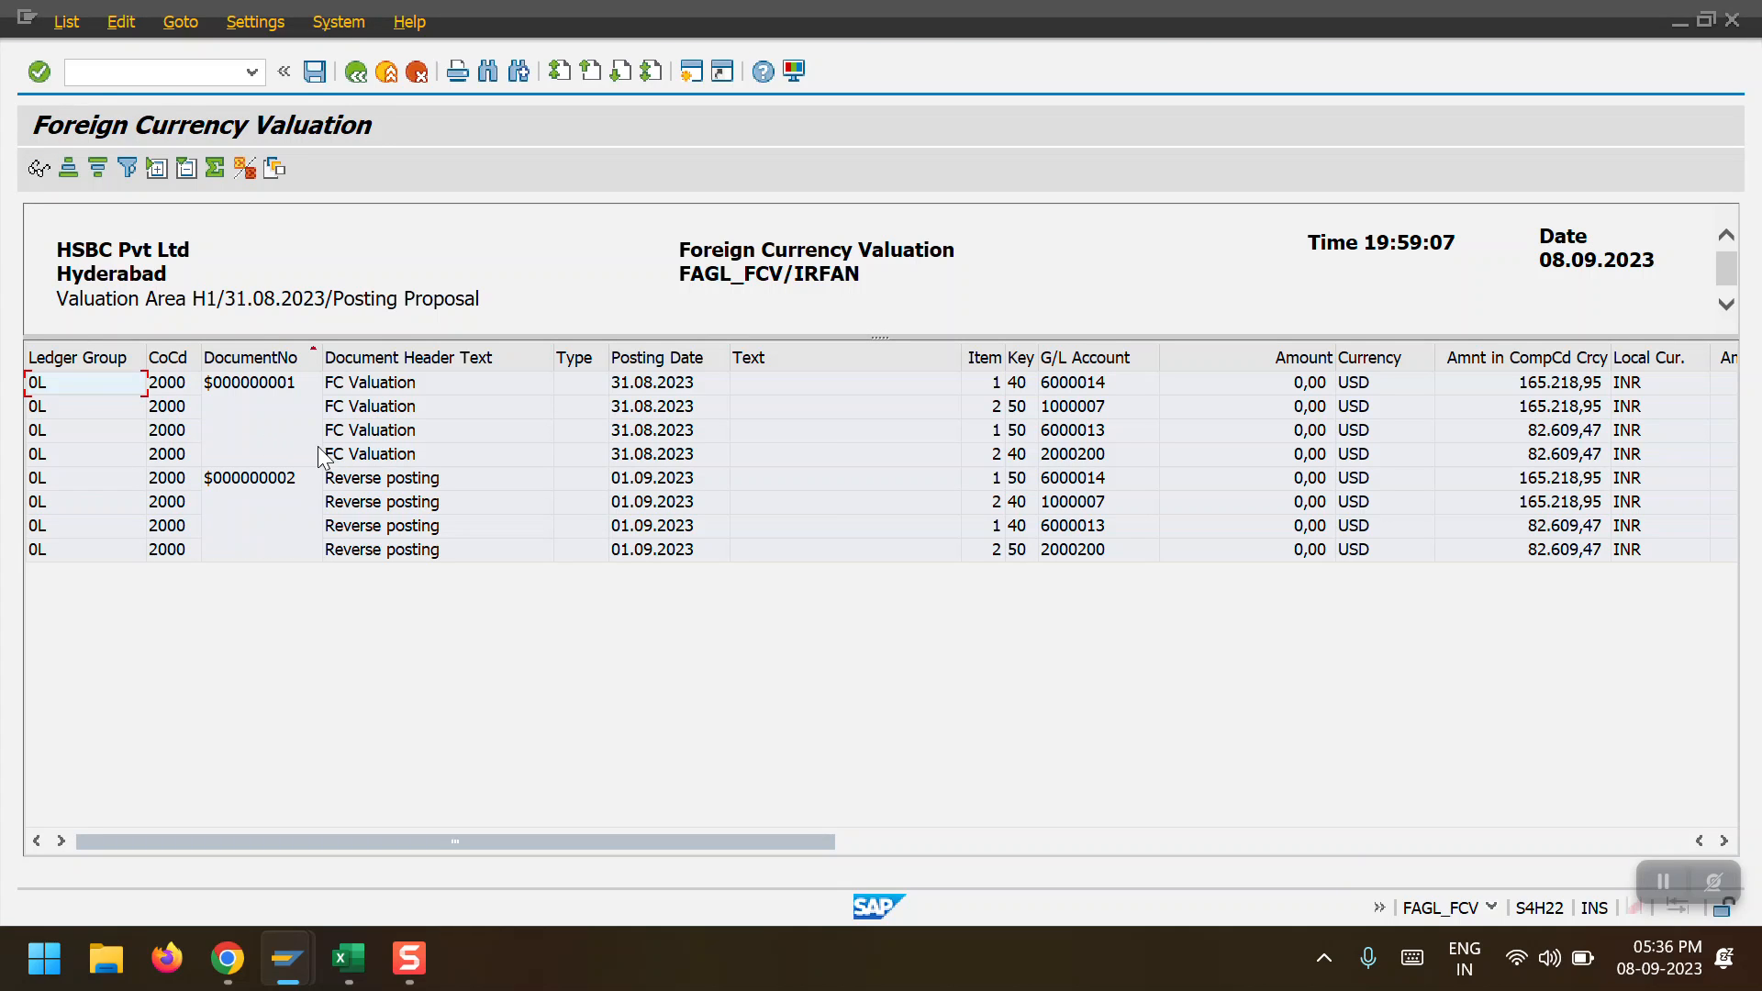
pyautogui.click(186, 437)
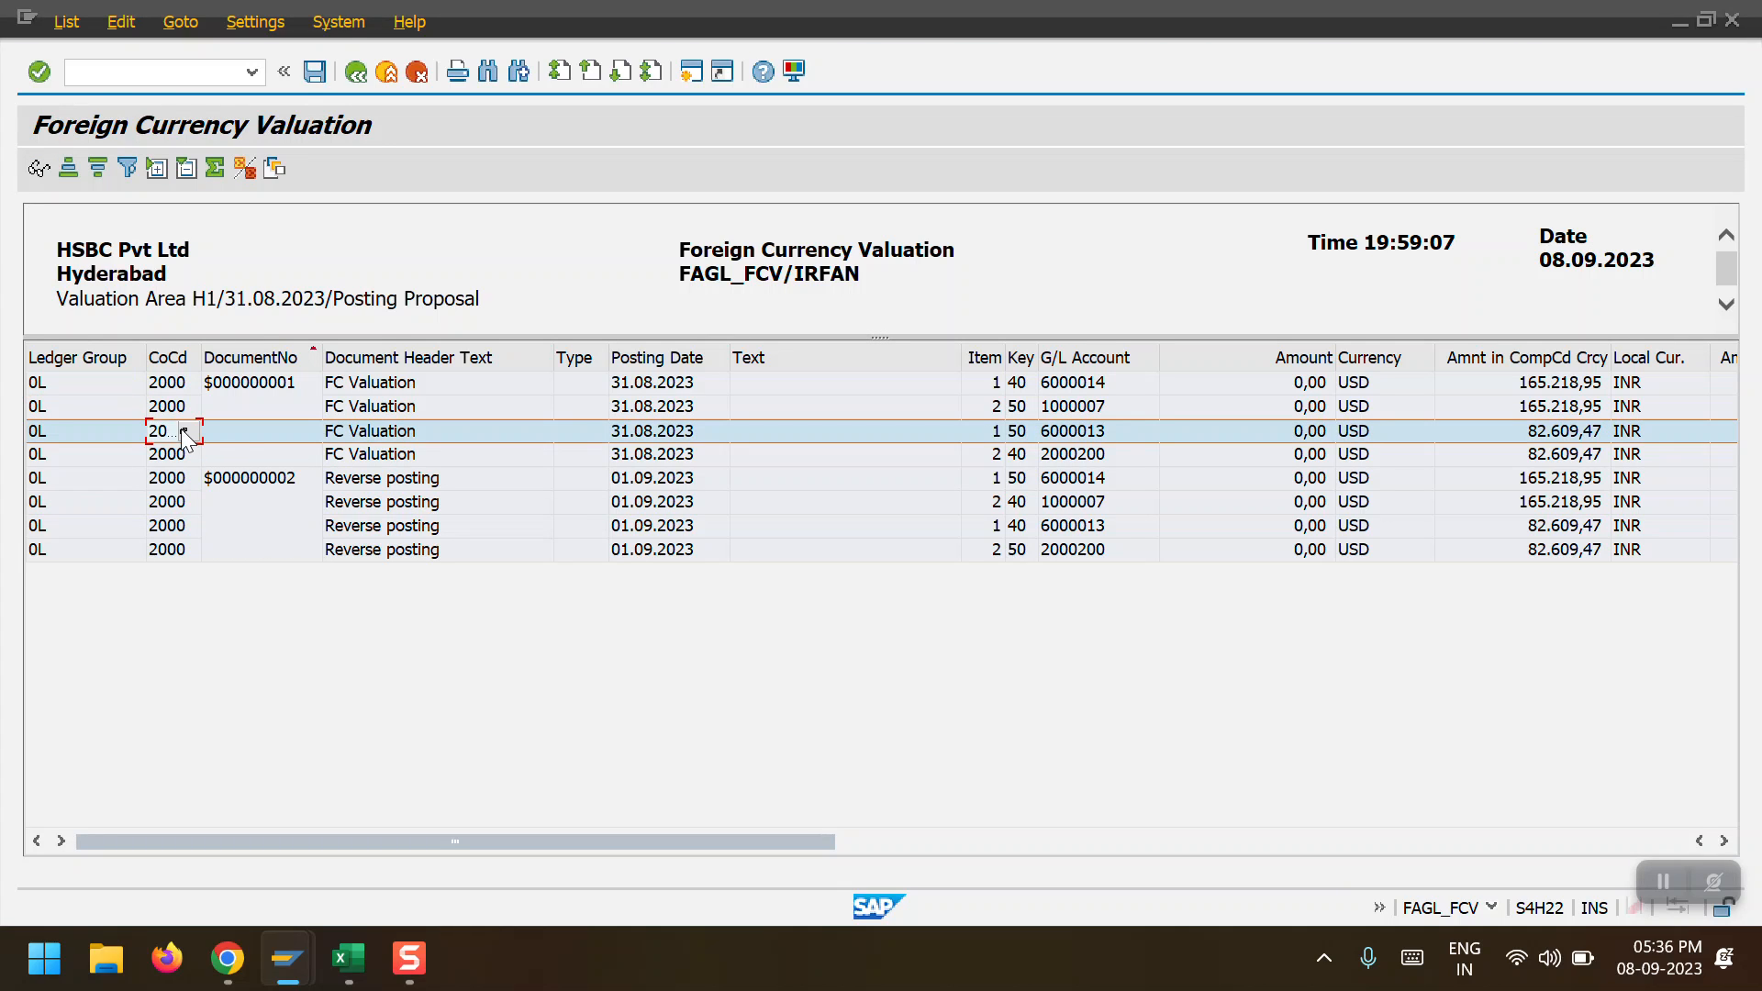
pyautogui.doubleClick(1074, 440)
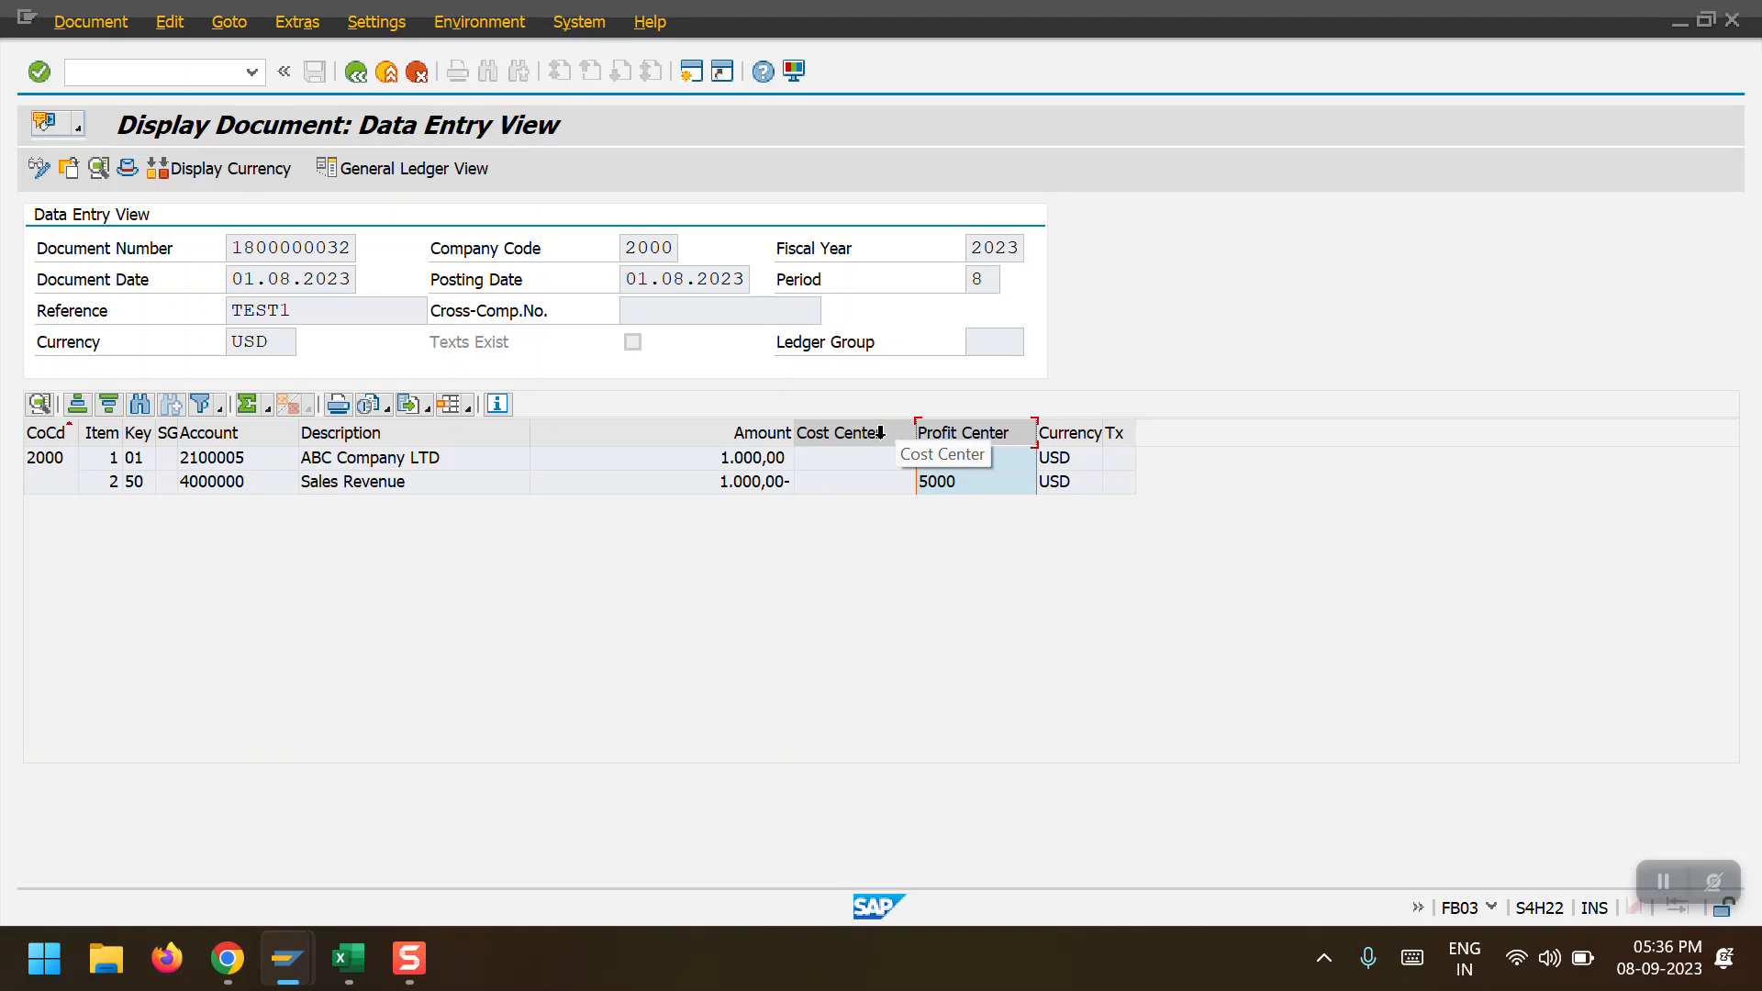
pyautogui.hotkey('alt', 'Tab')
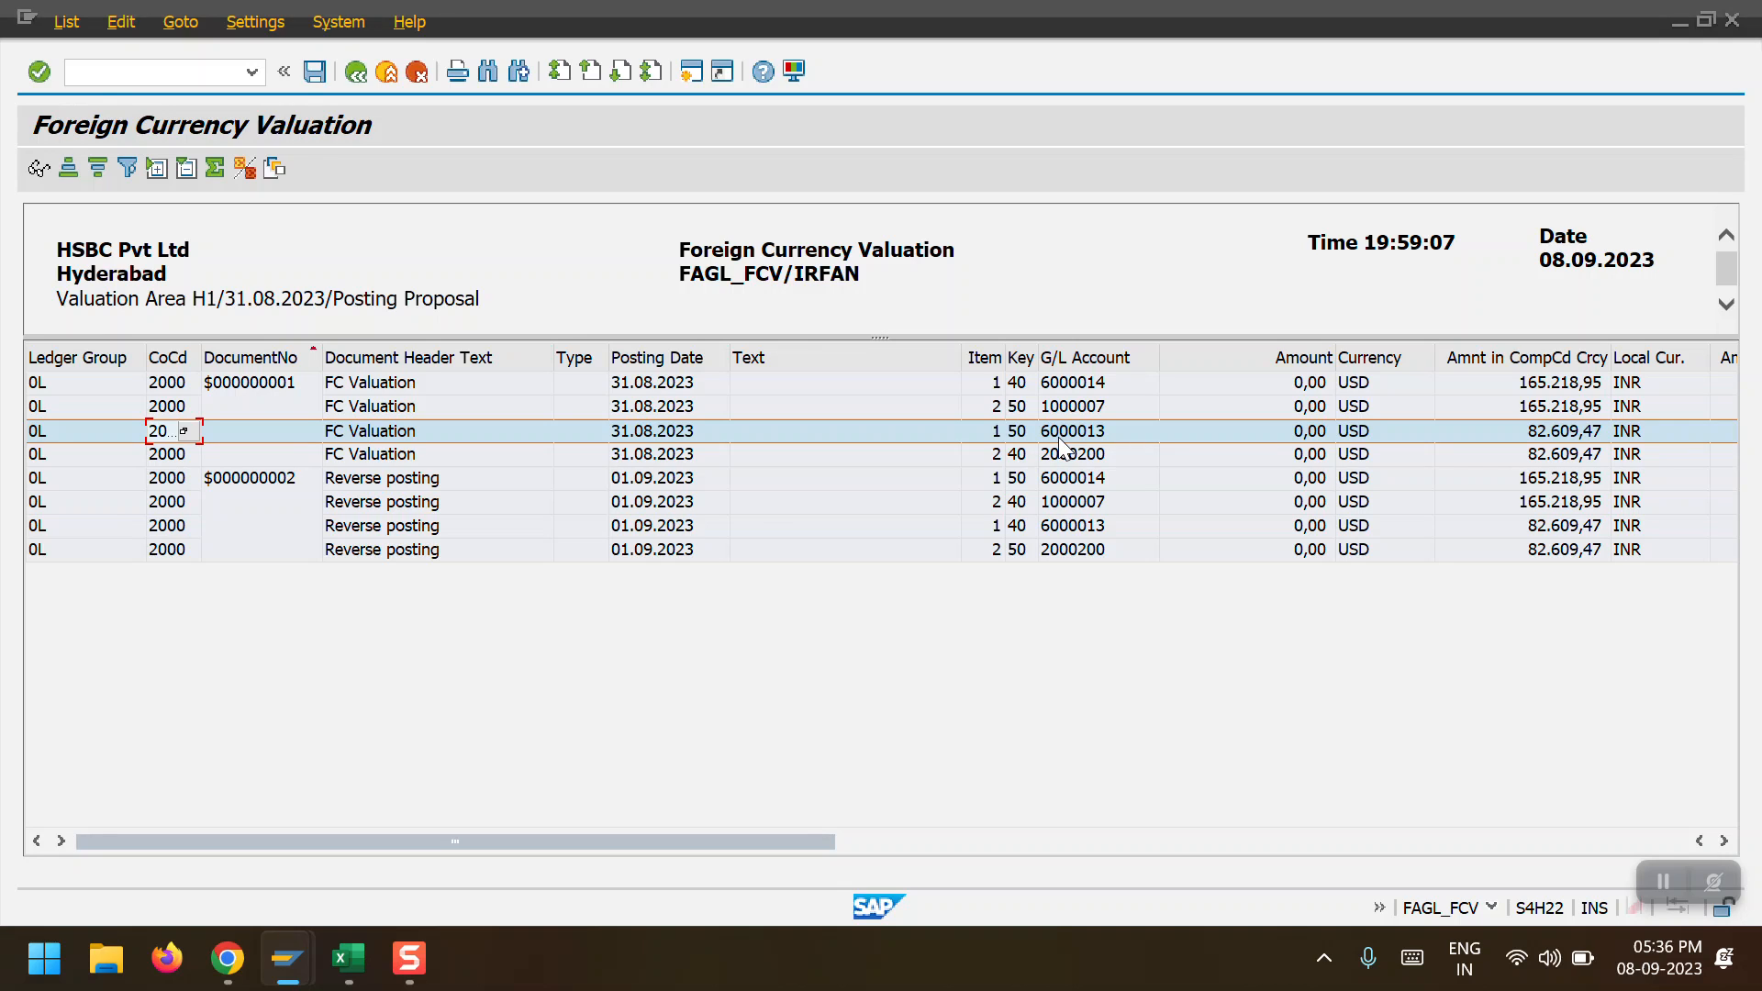
pyautogui.hotkey('alt', 'Tab')
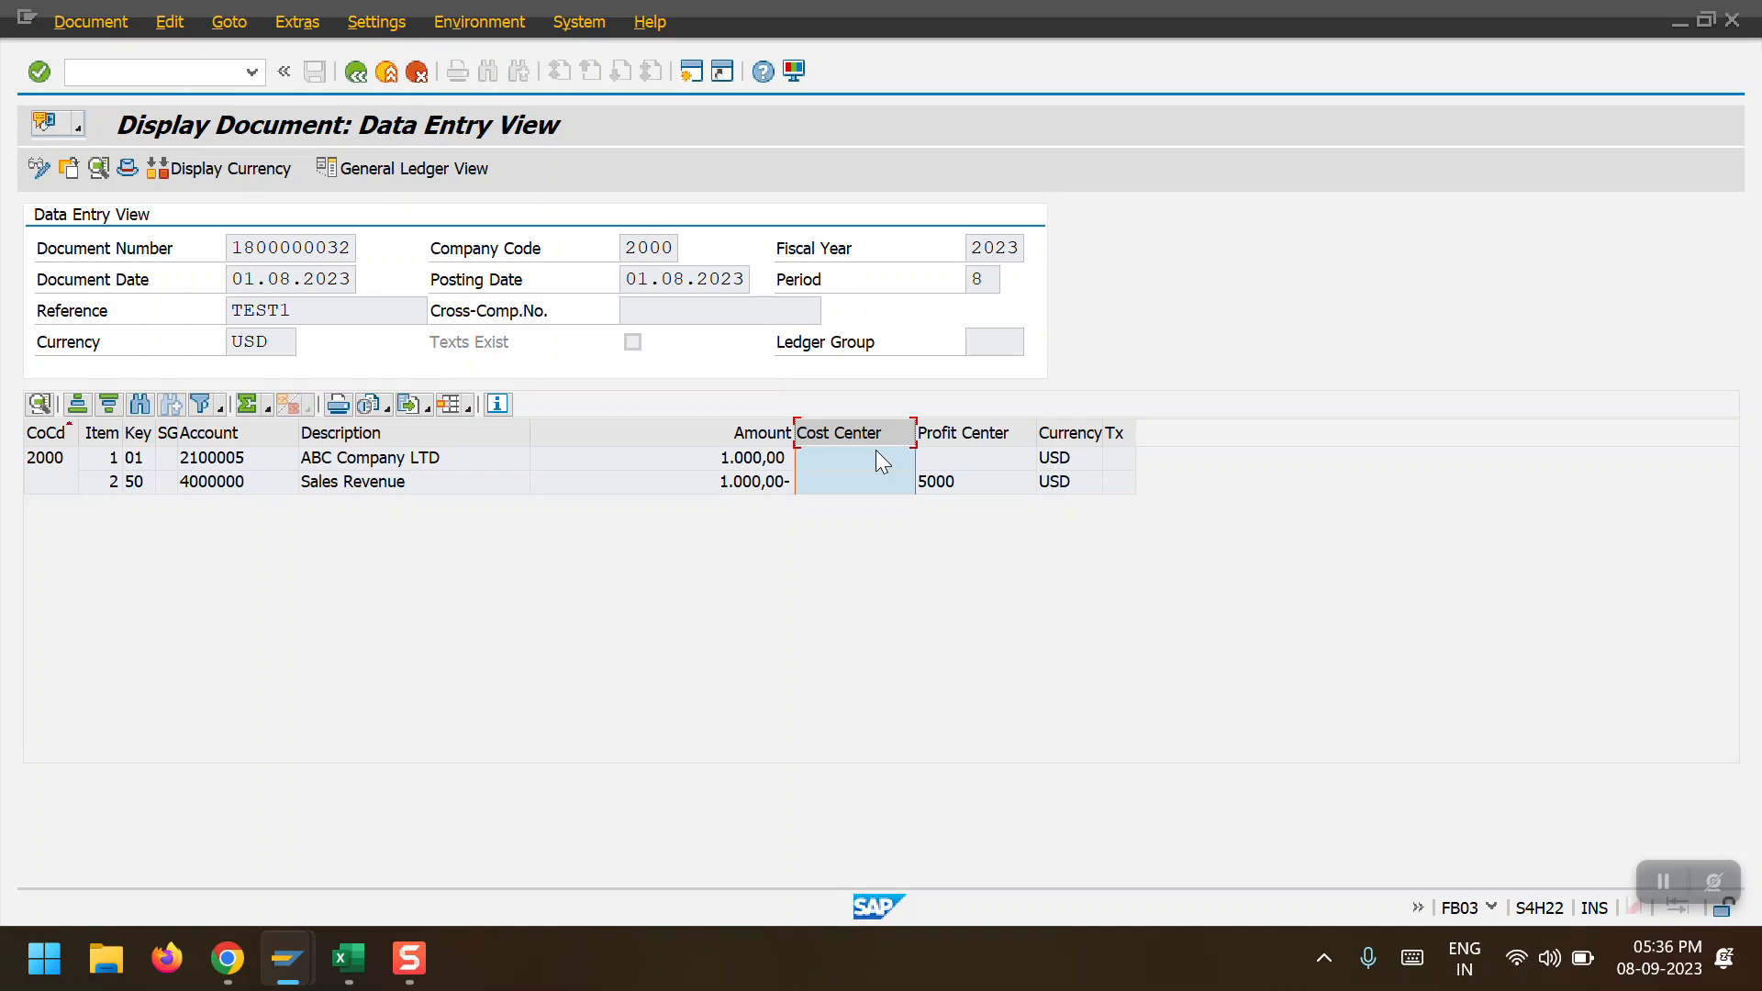
pyautogui.hotkey('alt', 'Tab')
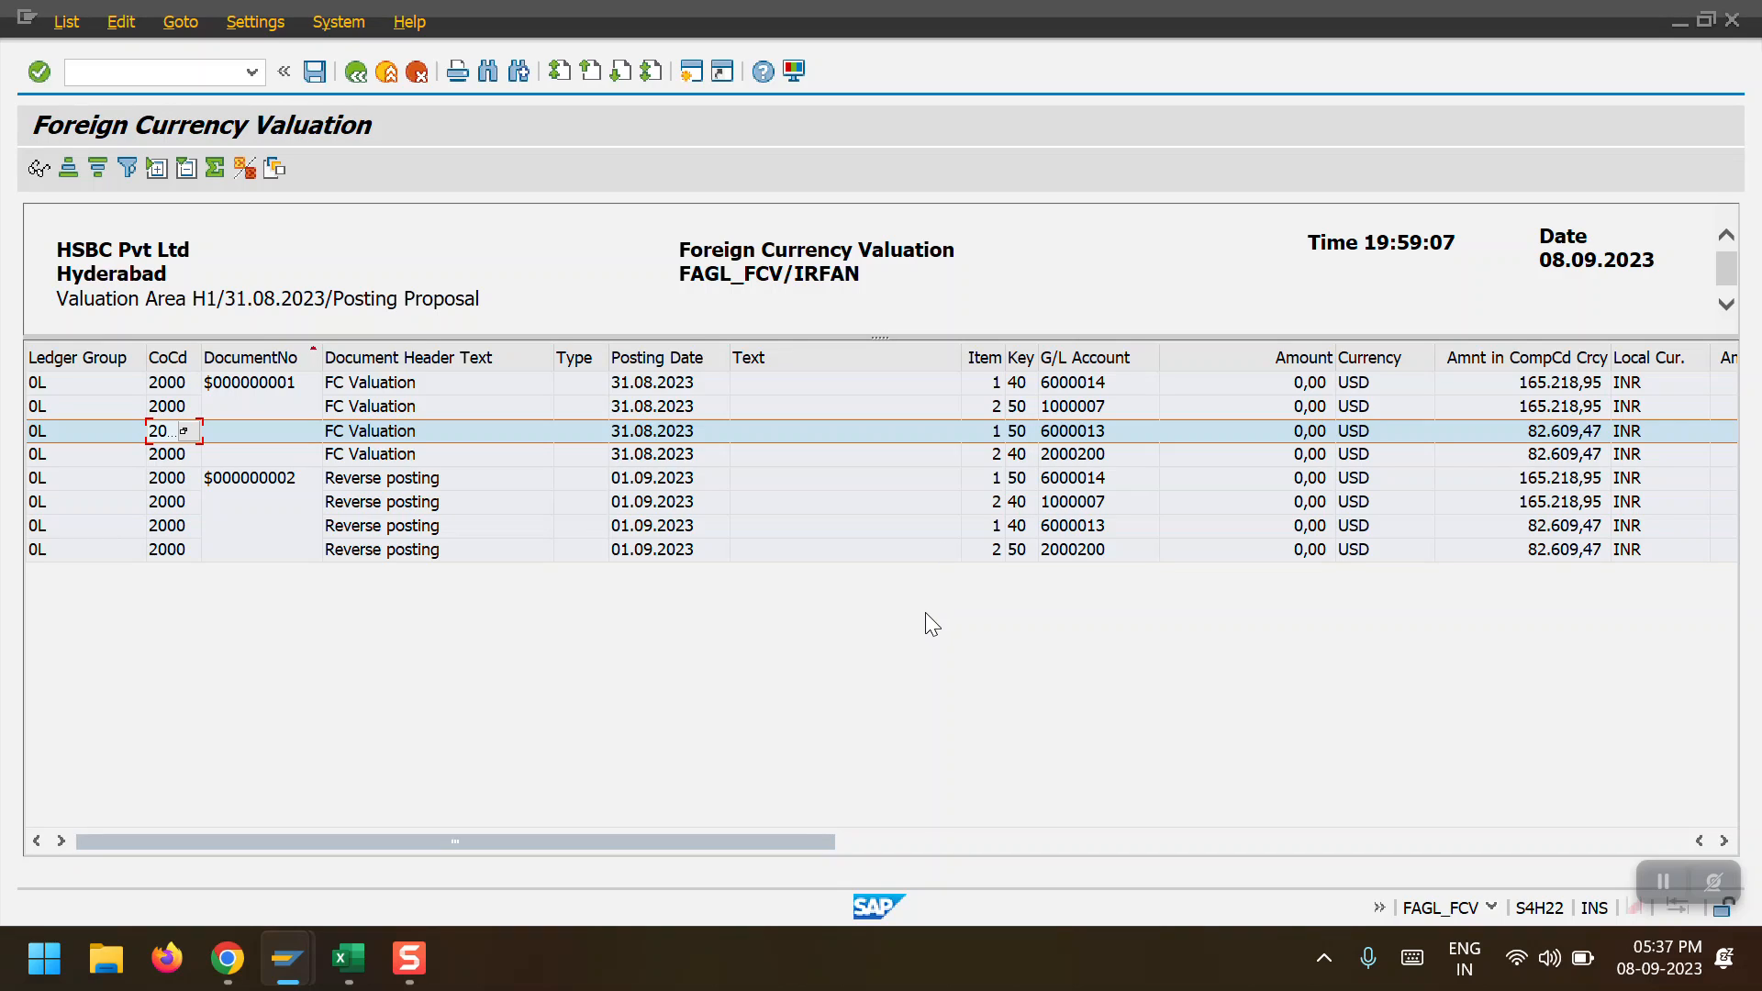
# Leave the valuation and open transaction OB09 for chart of accounts 2000, showing the details of G/L account 2000200
pyautogui.press('F3')
pyautogui.hotkey('shift', 'F3')
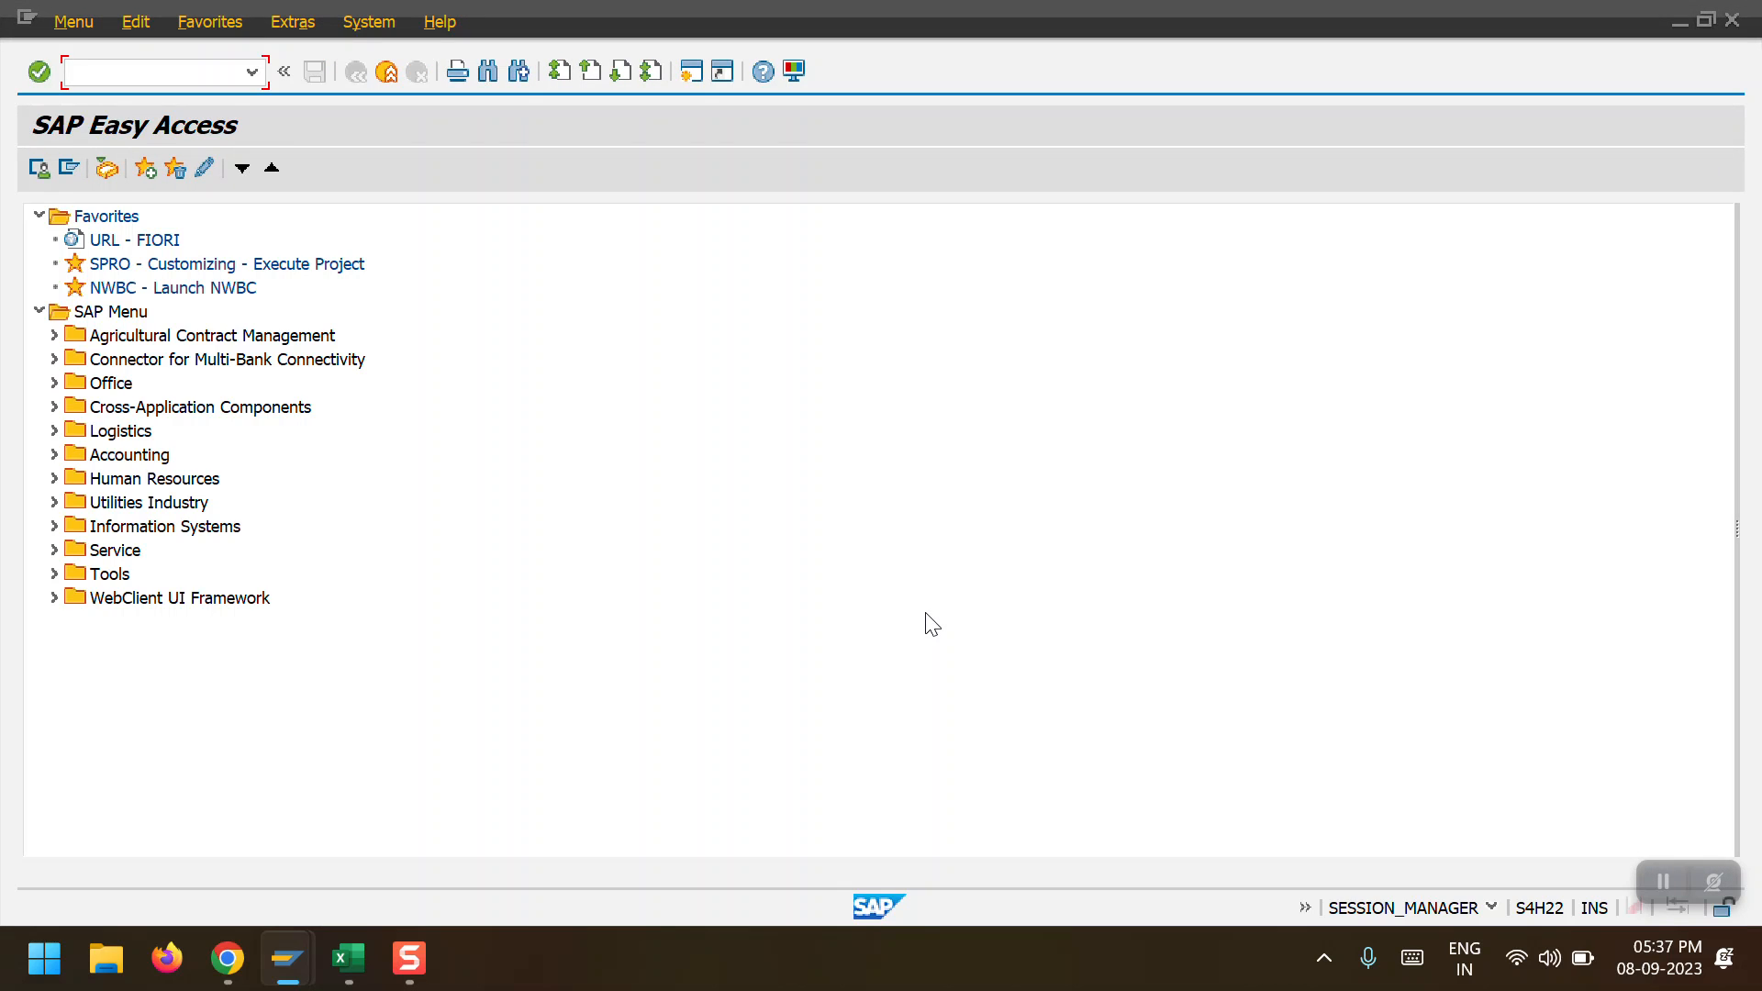
pyautogui.write('ob08')
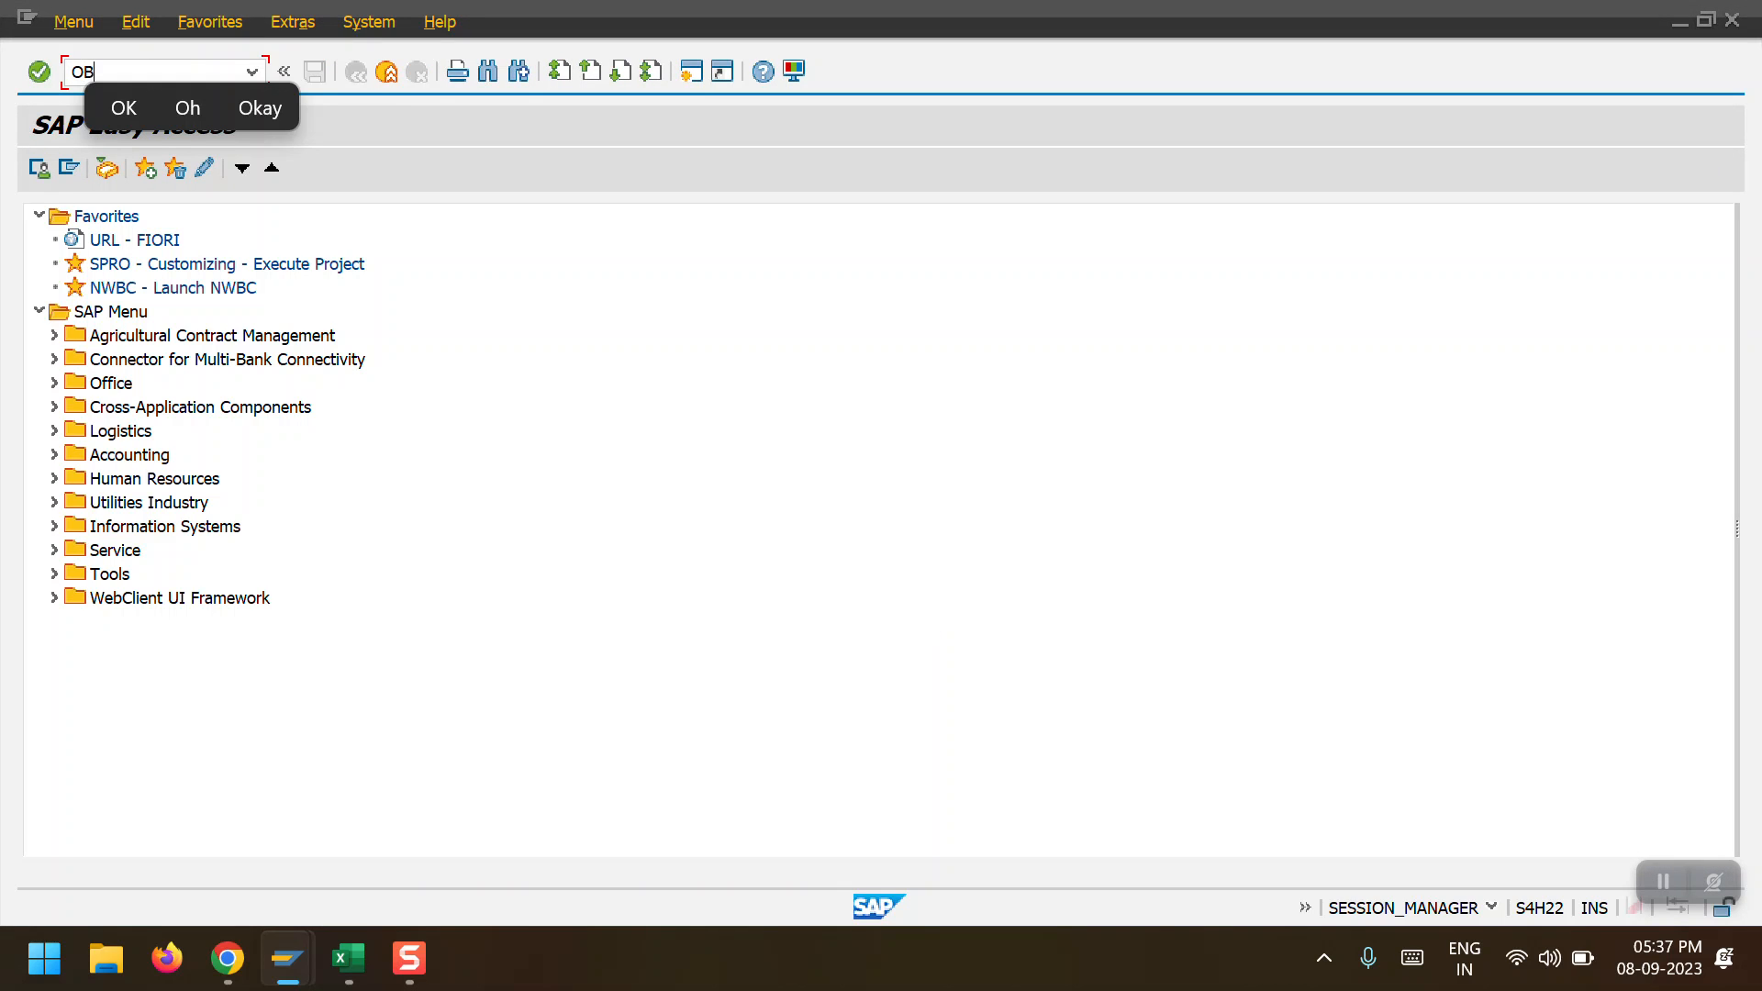
pyautogui.press('Return')
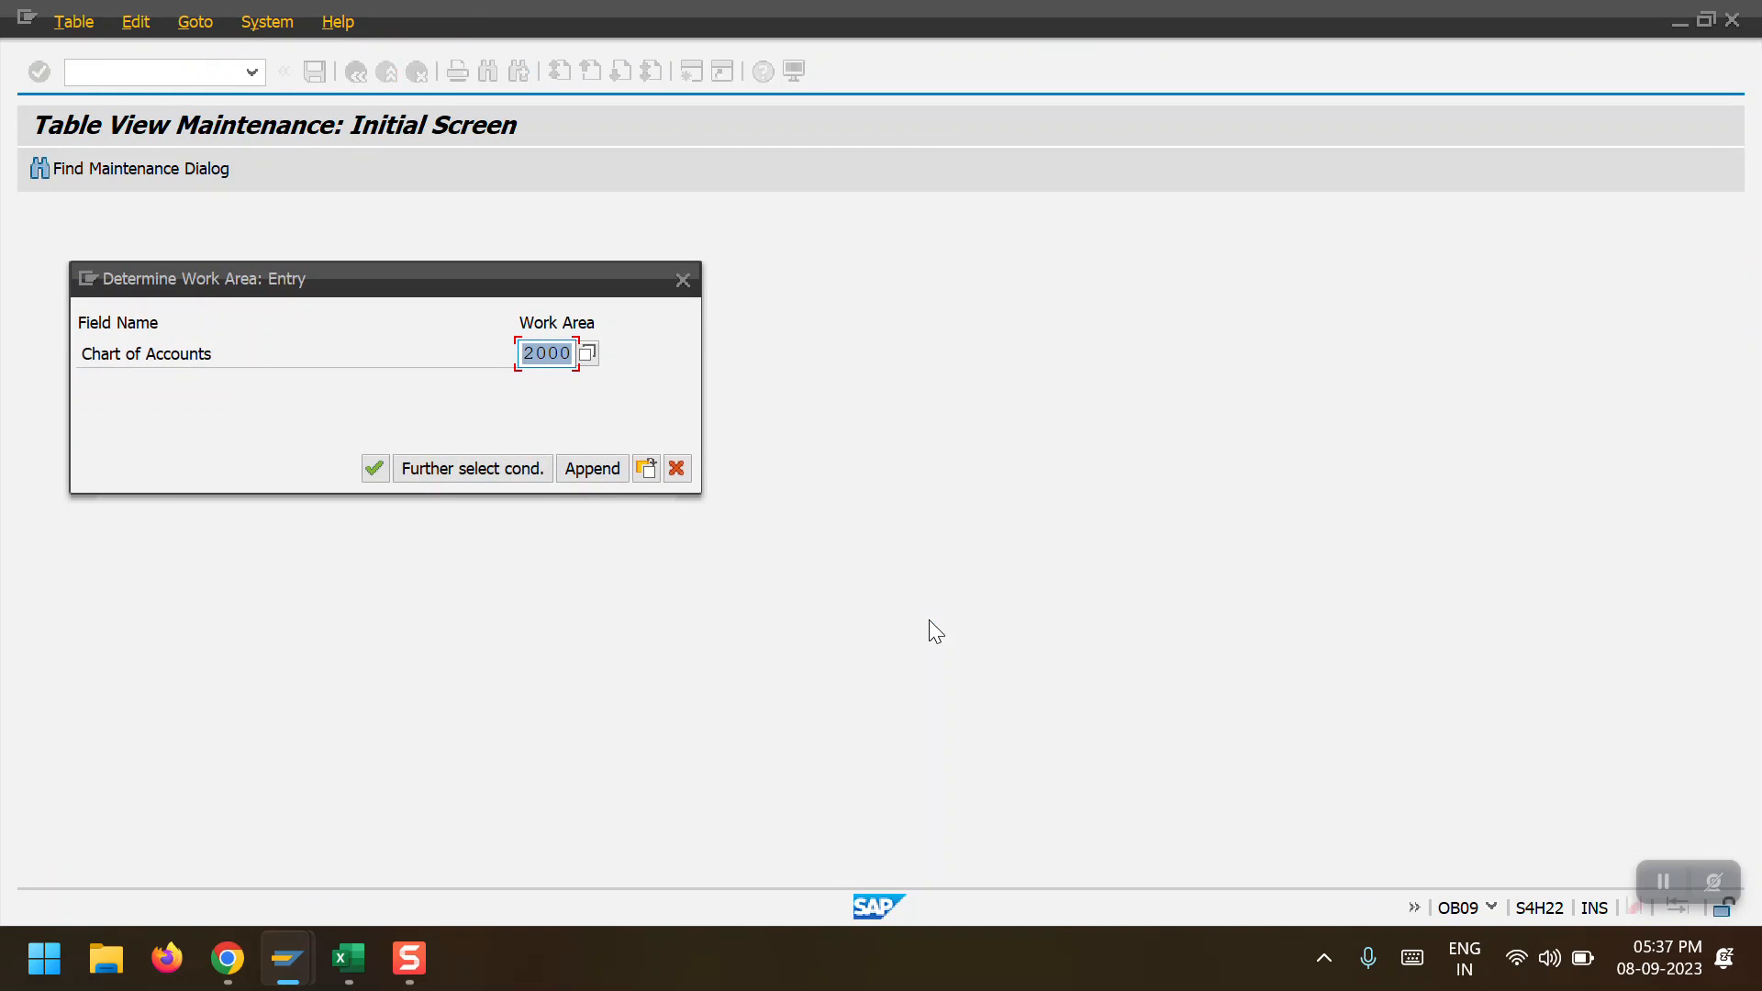
pyautogui.press('Return')
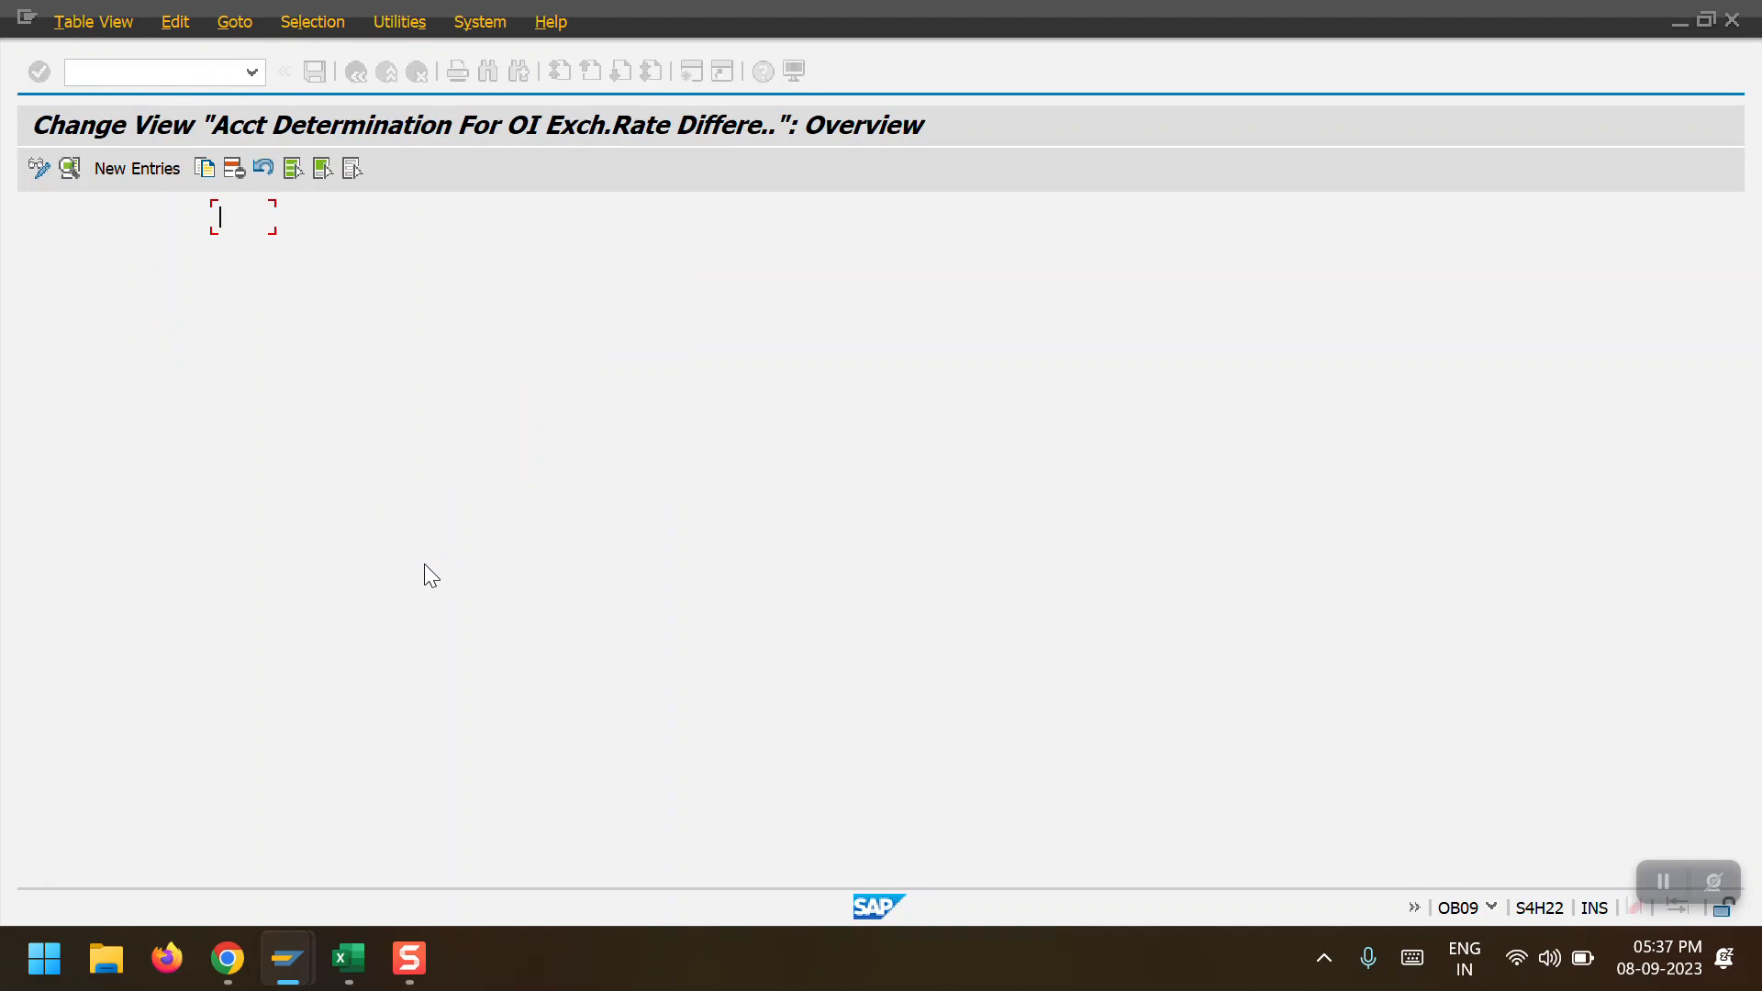
pyautogui.doubleClick(107, 366)
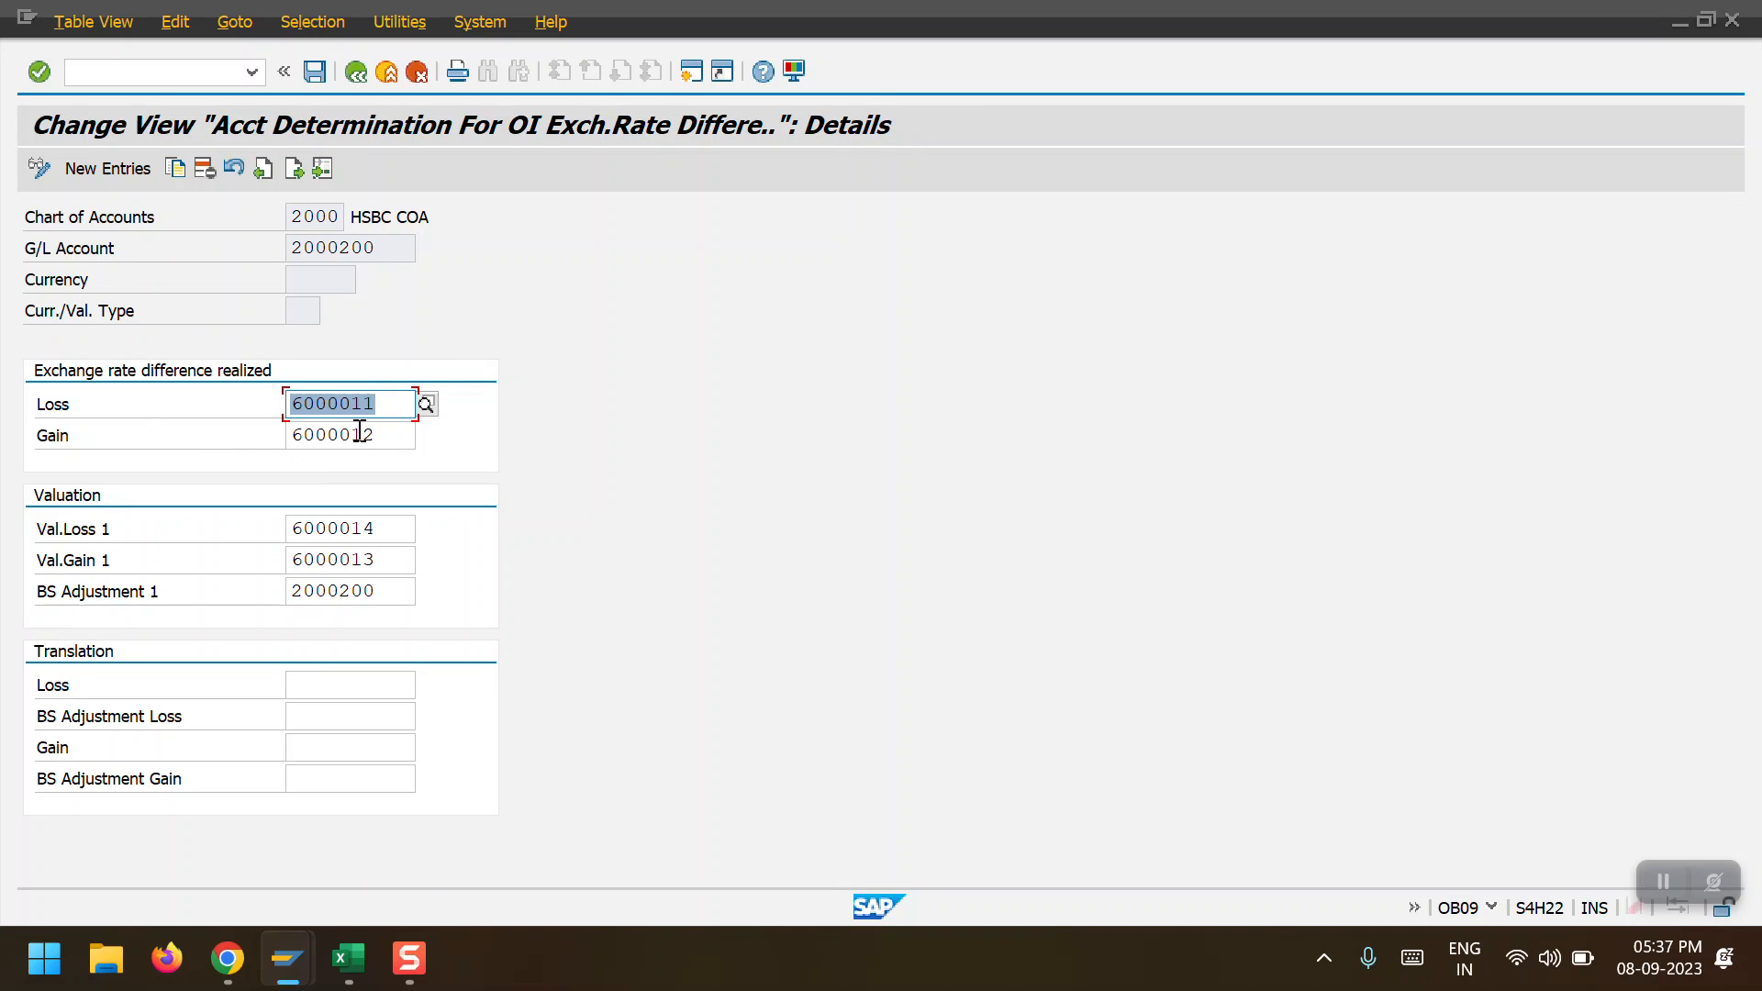
# Set both the loss and gain accounts for realized exchange rate differences of G/L account 2000200 to 1000008
pyautogui.press('BackSpace')
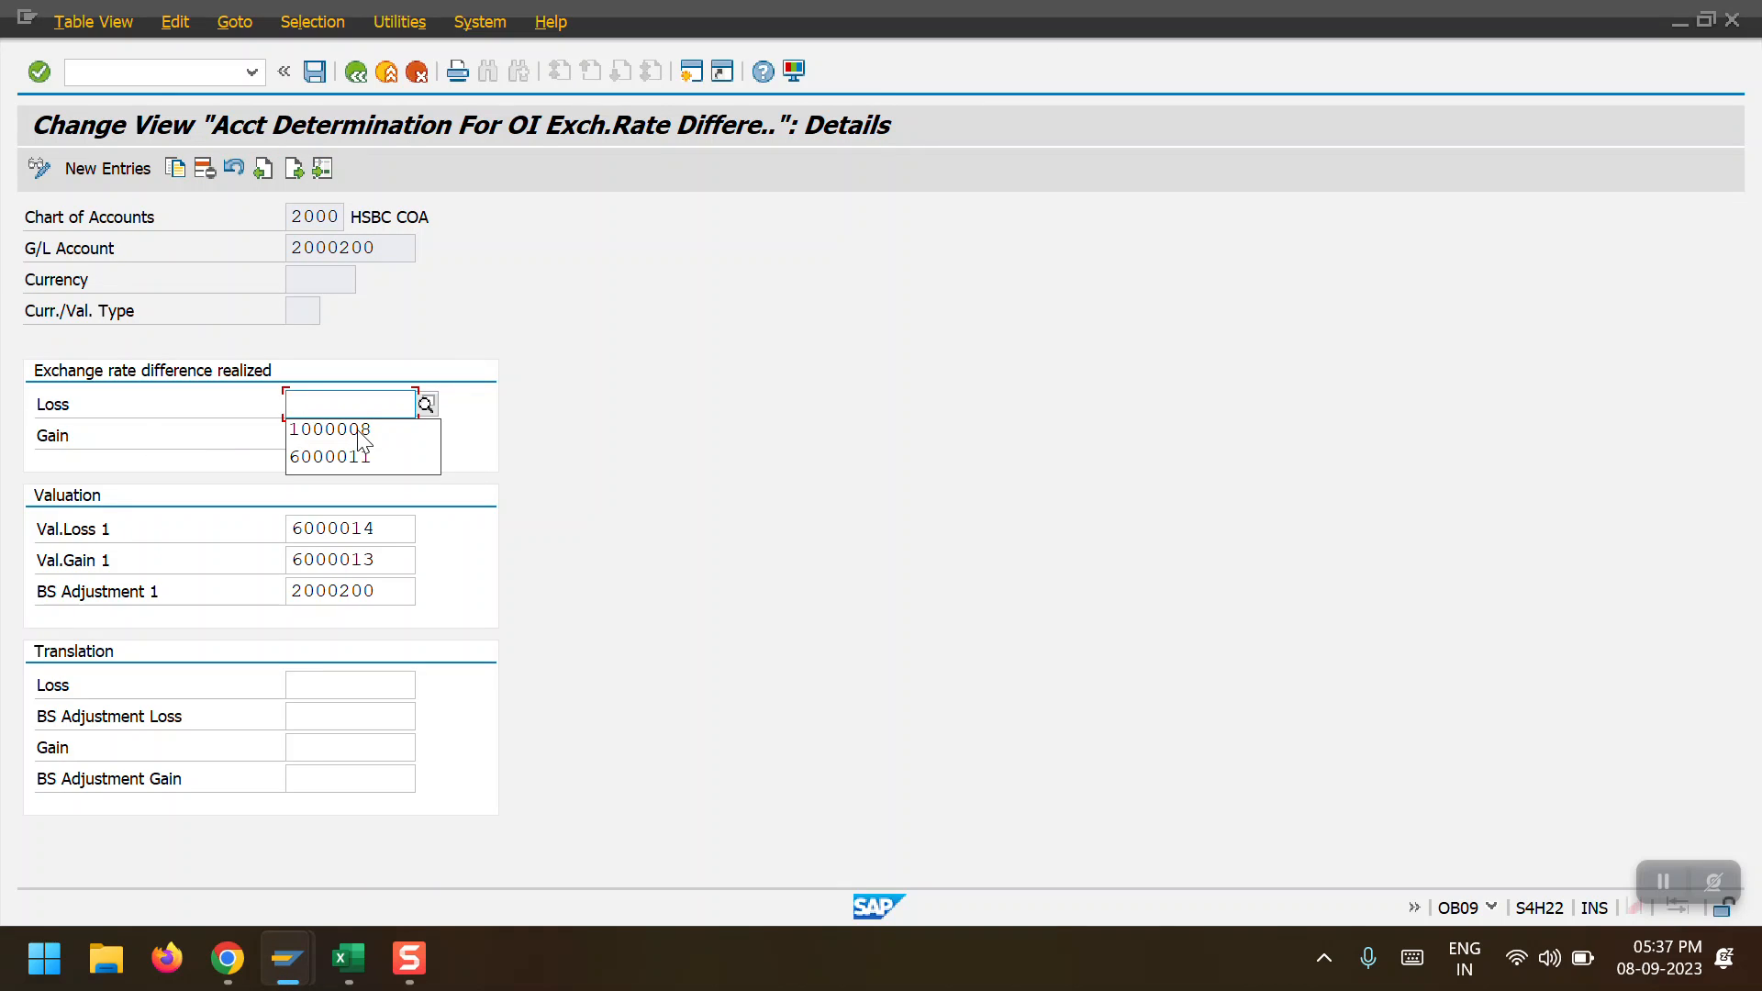
pyautogui.click(357, 429)
pyautogui.hotkey('ctrl', 'a')
pyautogui.hotkey('ctrl', 'c')
pyautogui.moveTo(401, 438); pyautogui.dragTo(199, 439)
pyautogui.hotkey('ctrl', 'v')
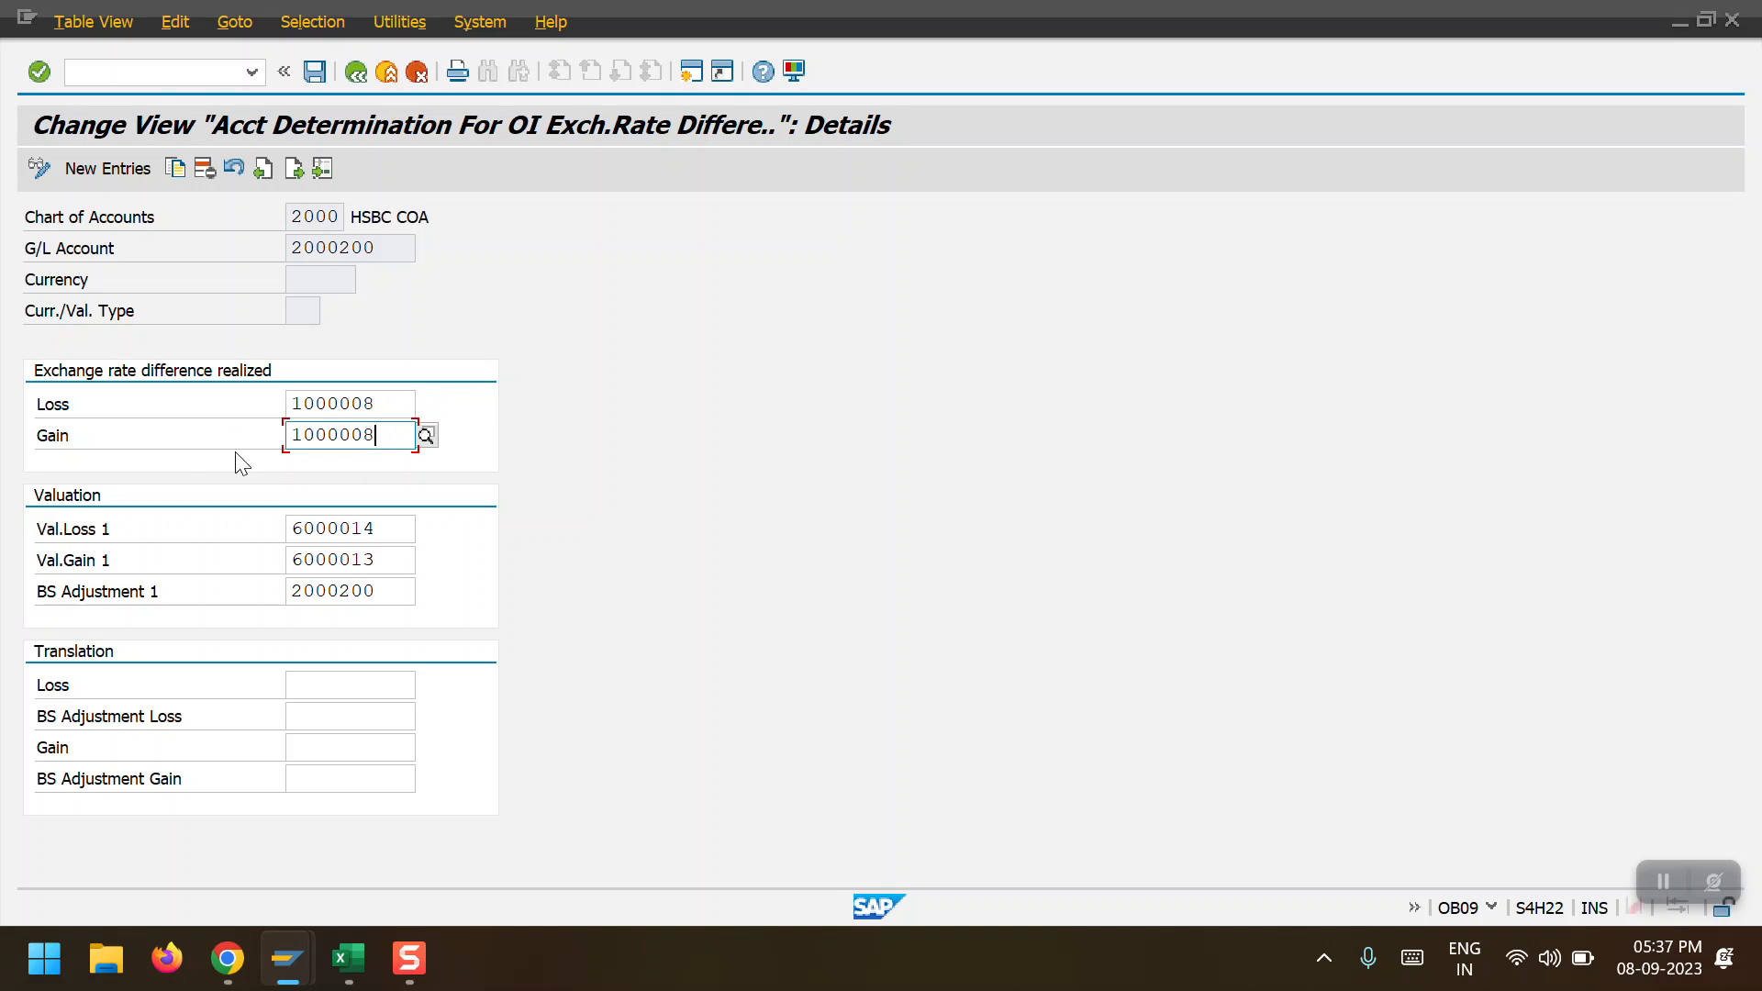
# Set the Val.Loss 1 and Val.Gain 1 valuation accounts of G/L account 2000200 to 1000008
pyautogui.moveTo(395, 529); pyautogui.dragTo(275, 523)
pyautogui.hotkey('ctrl', 'v')
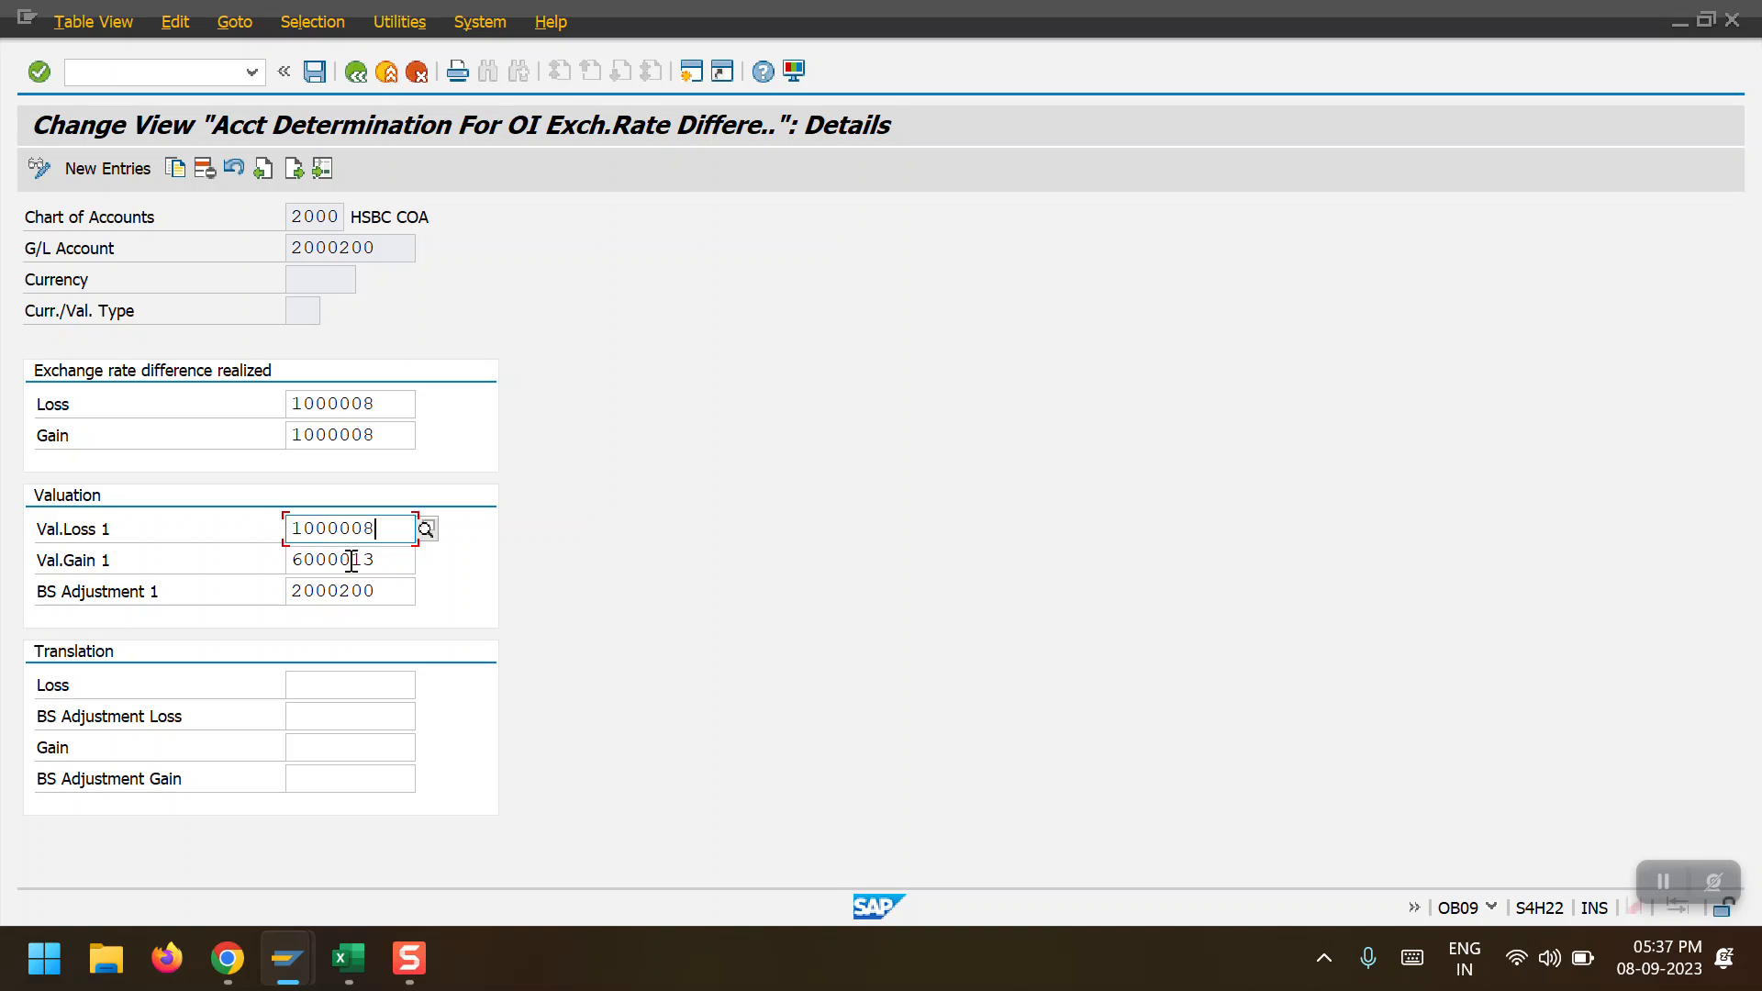
pyautogui.moveTo(401, 565); pyautogui.dragTo(257, 561)
pyautogui.hotkey('ctrl', 'v')
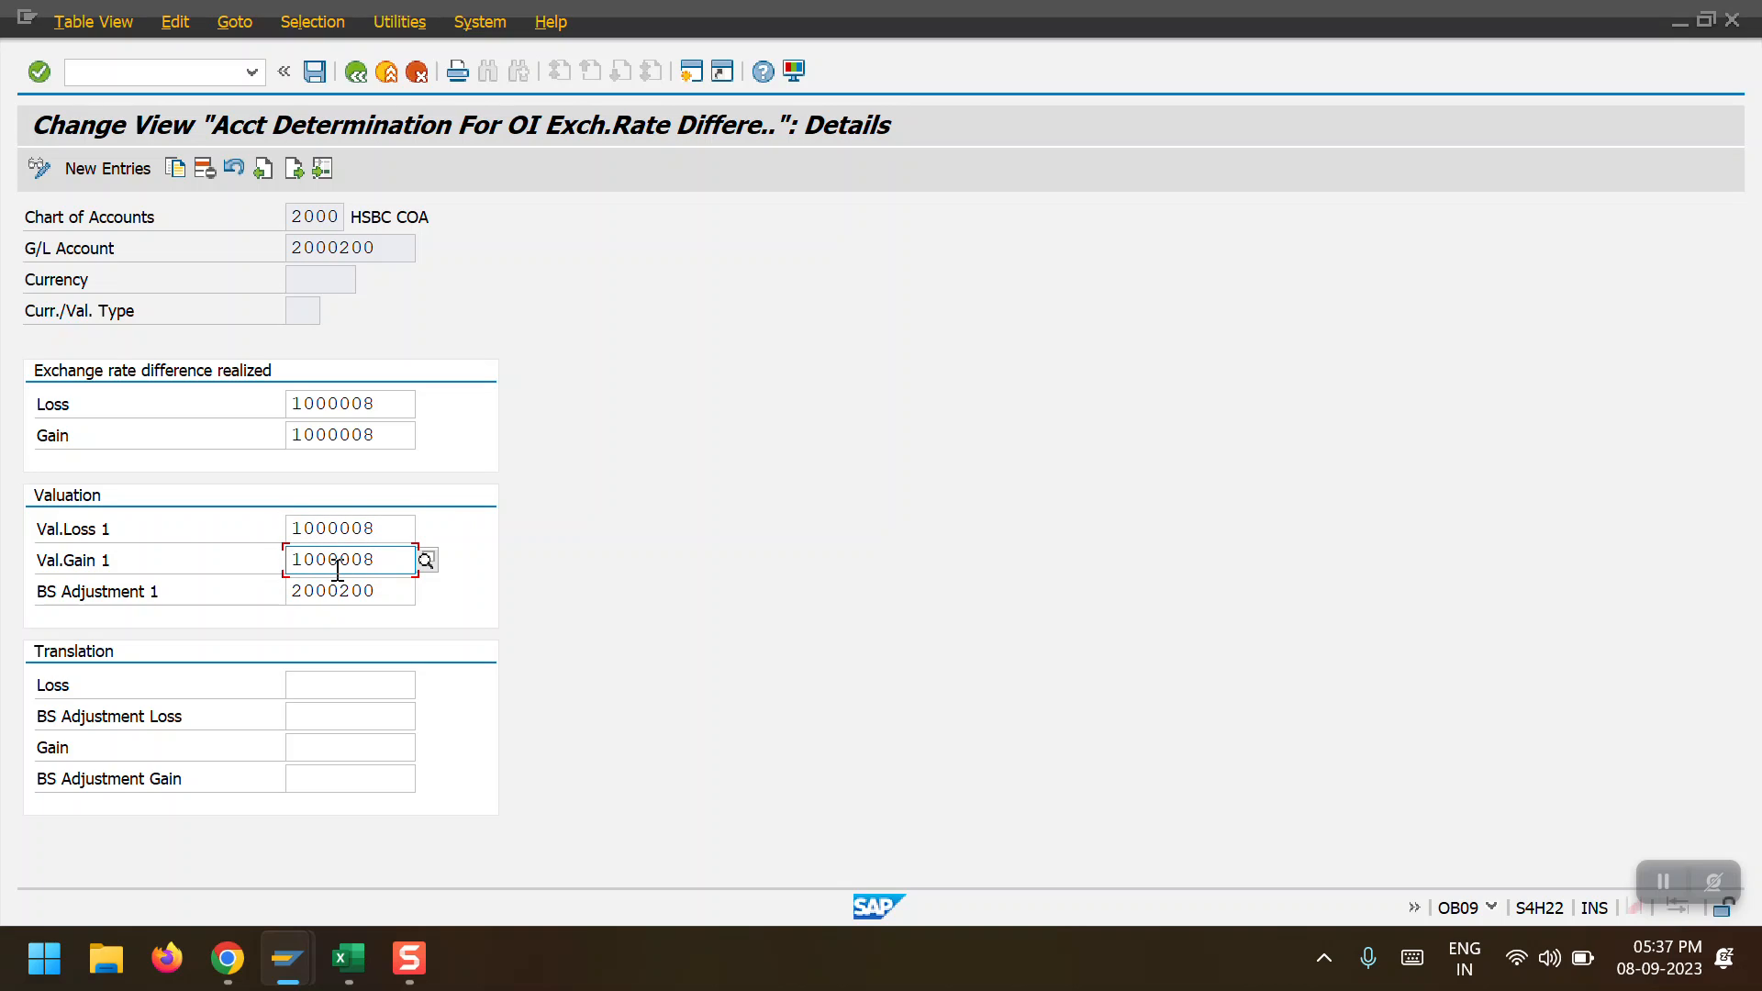
# Save the exchange rate difference accounts of G/L account 2000200 under customizing request H22K900226 and leave the account determination
pyautogui.press('Return')
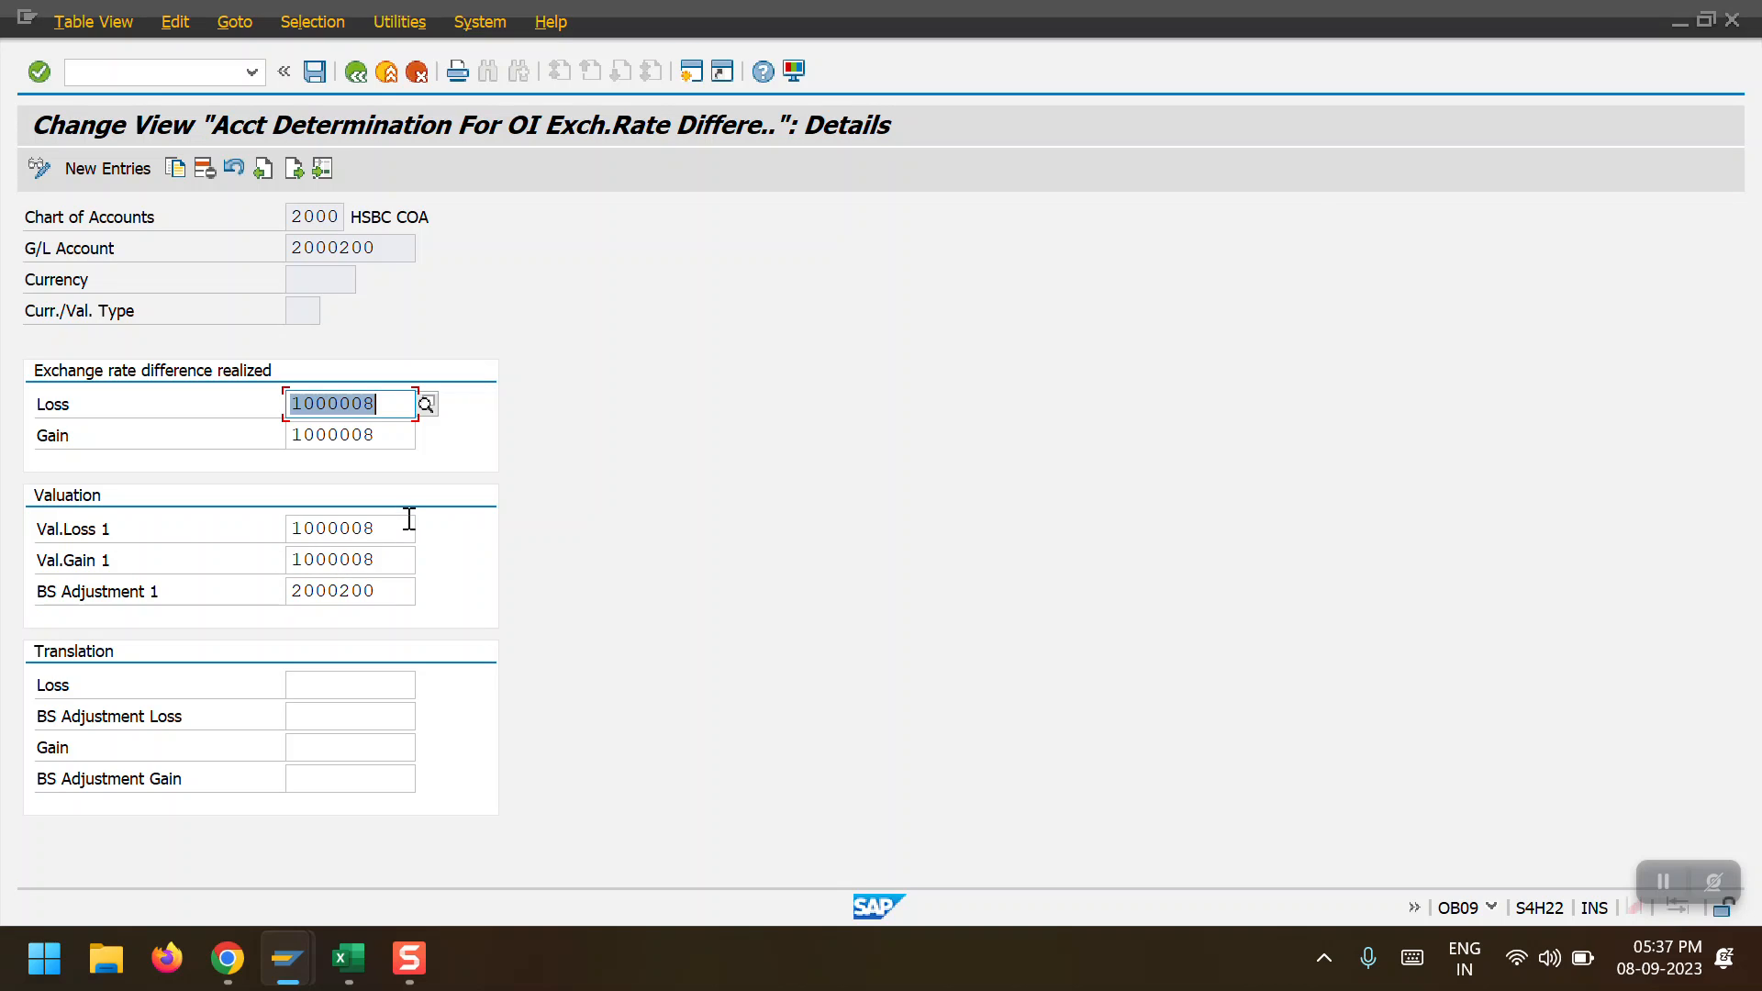
pyautogui.hotkey('ctrl', 's')
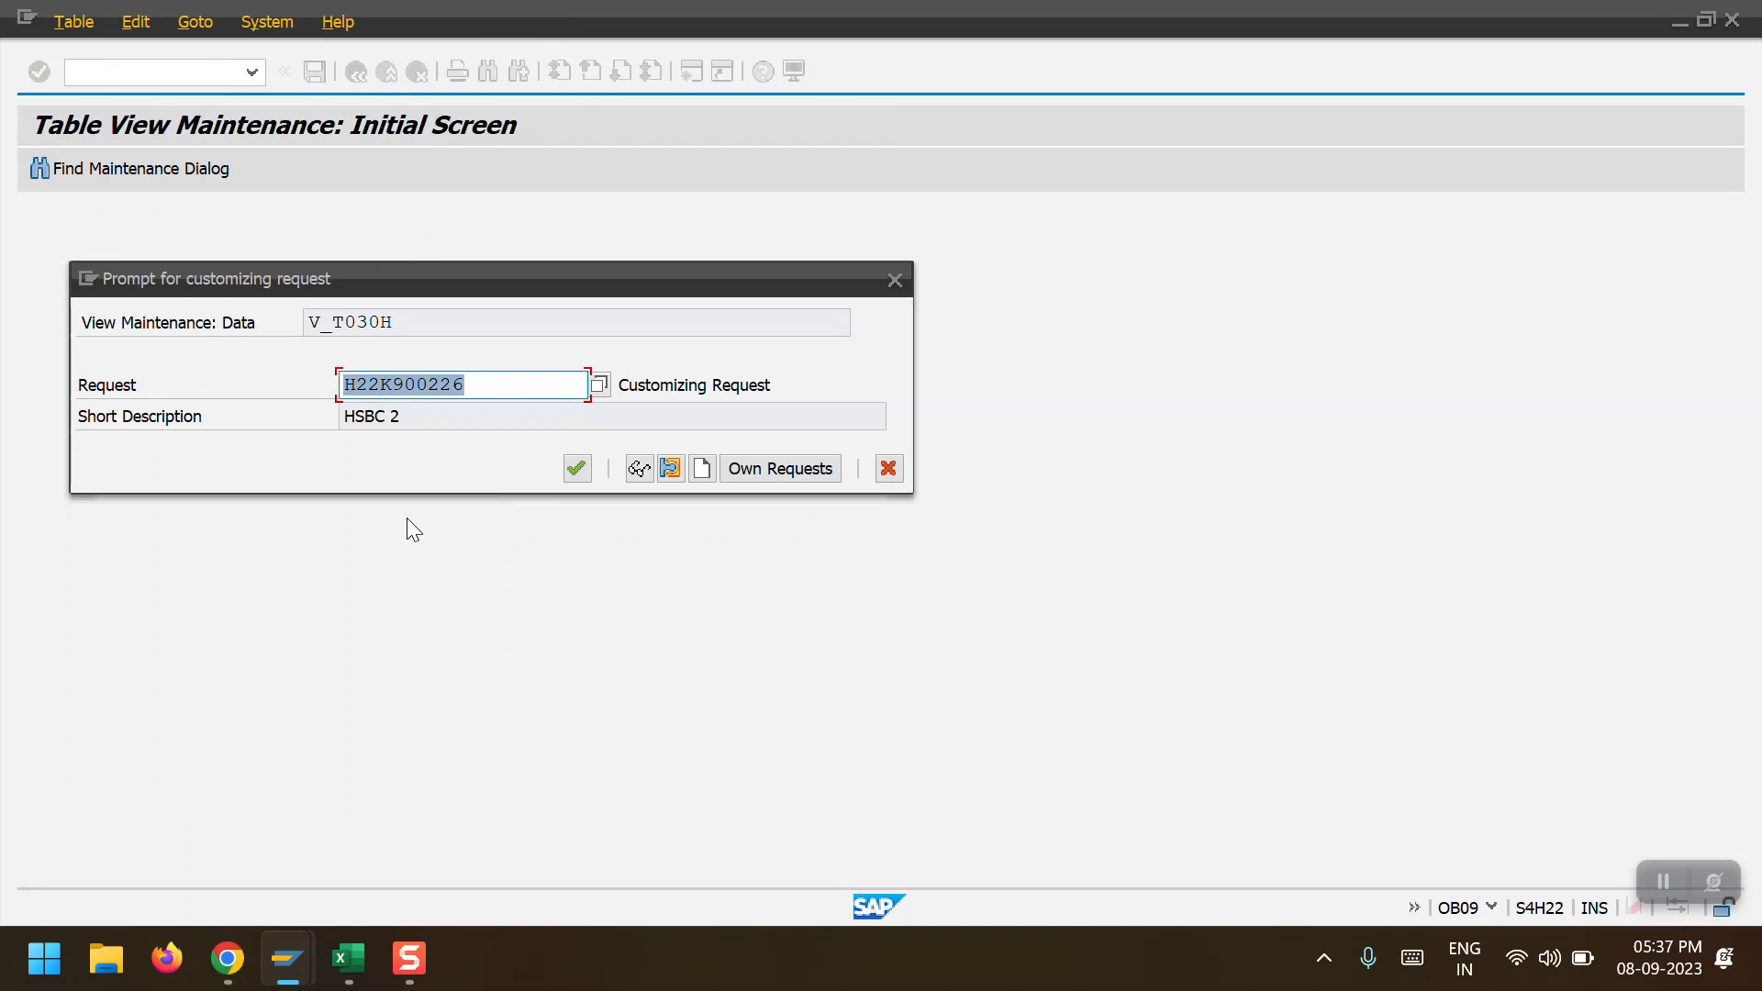
pyautogui.click(575, 466)
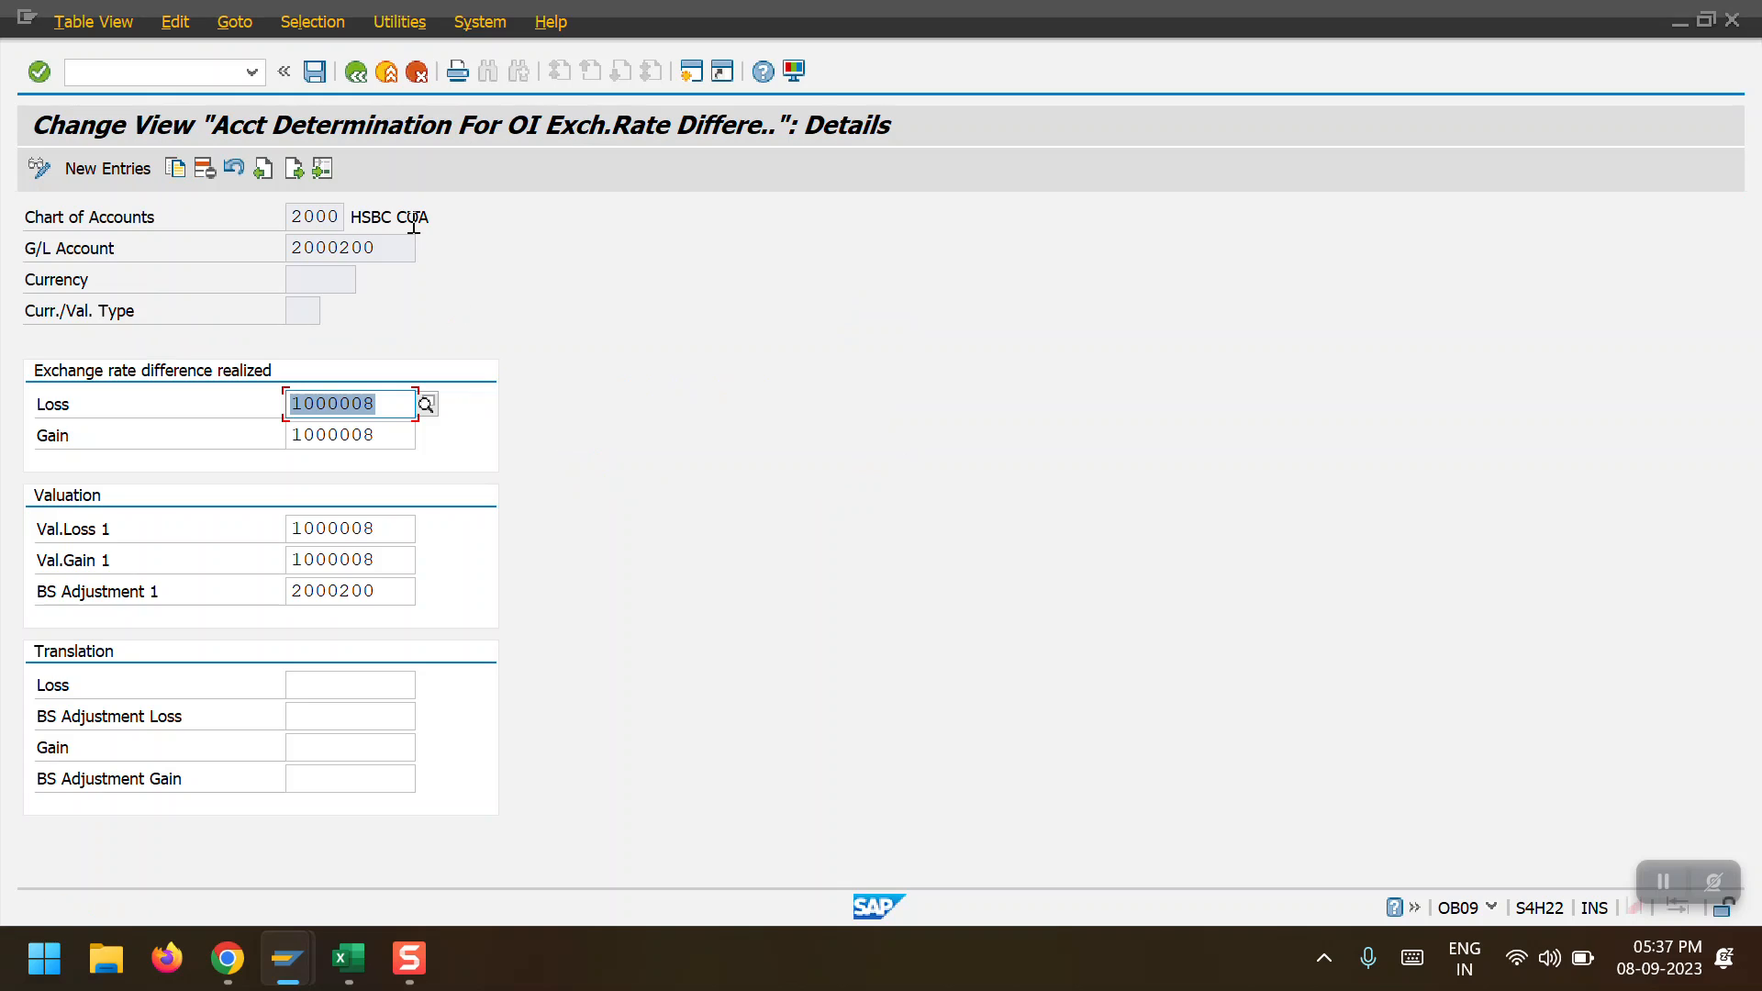
pyautogui.click(355, 73)
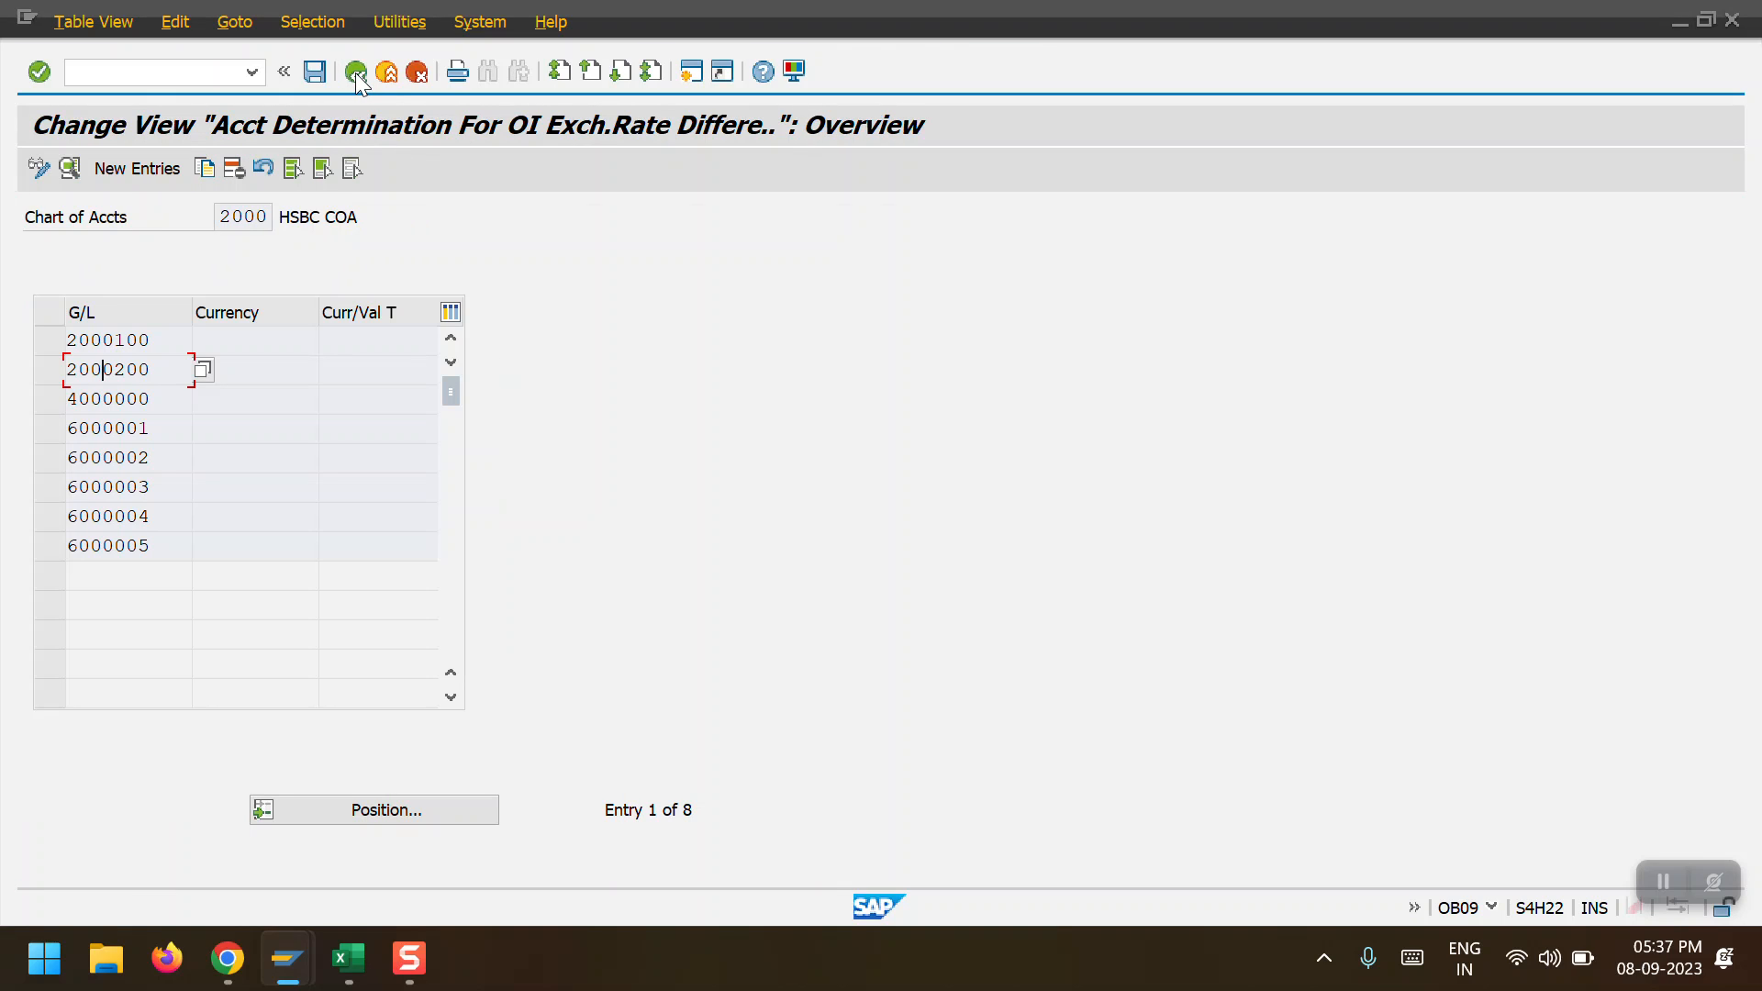
pyautogui.click(355, 74)
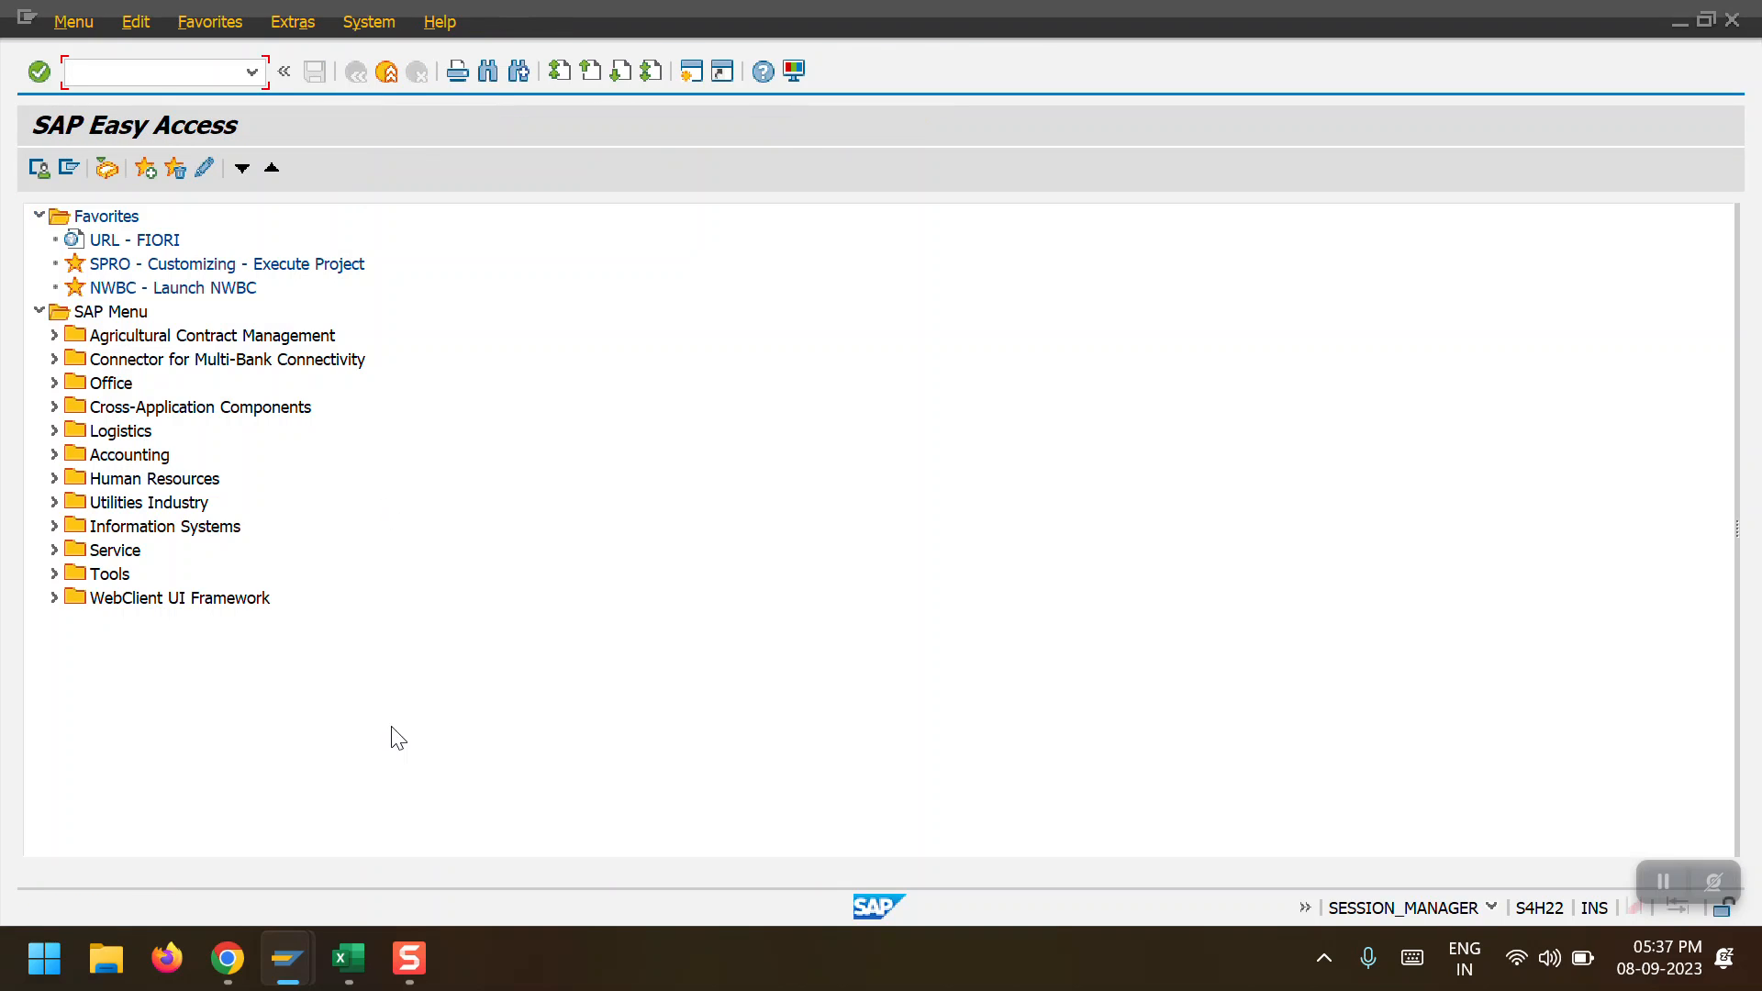
# Return to the foreign currency valuation, repeat the H1 test run and examine the error for account 2000200 in its message log
pyautogui.moveTo(306, 975)
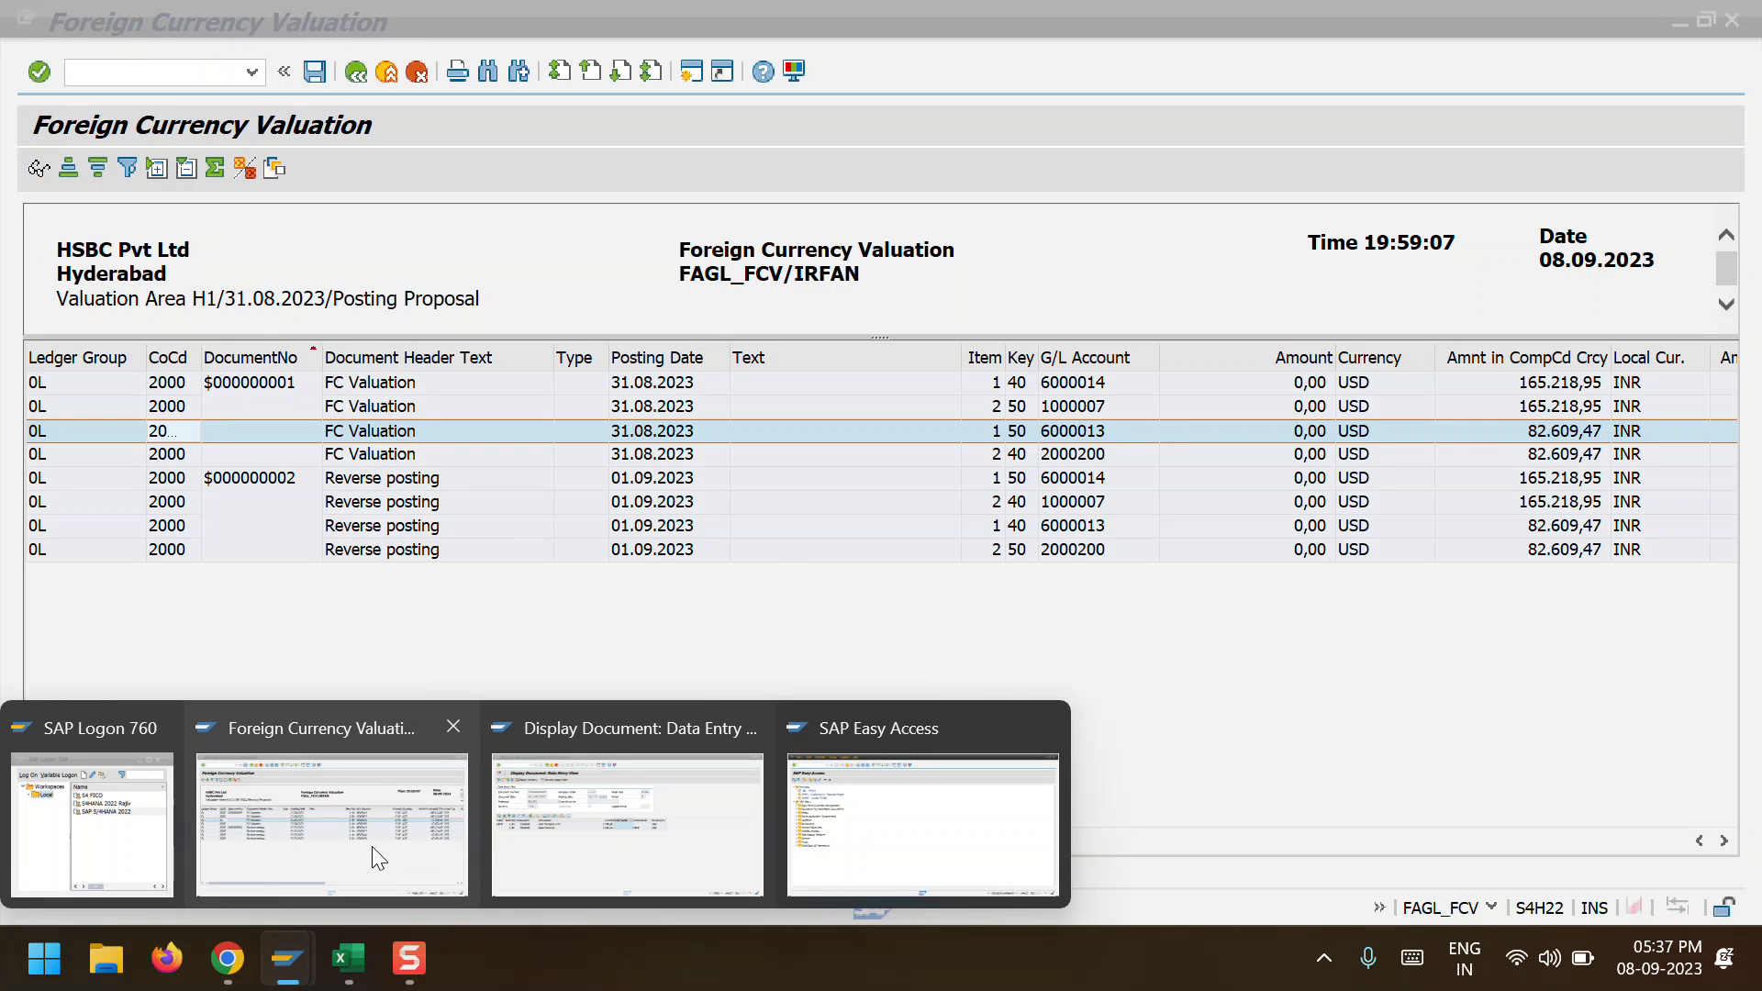
pyautogui.click(372, 846)
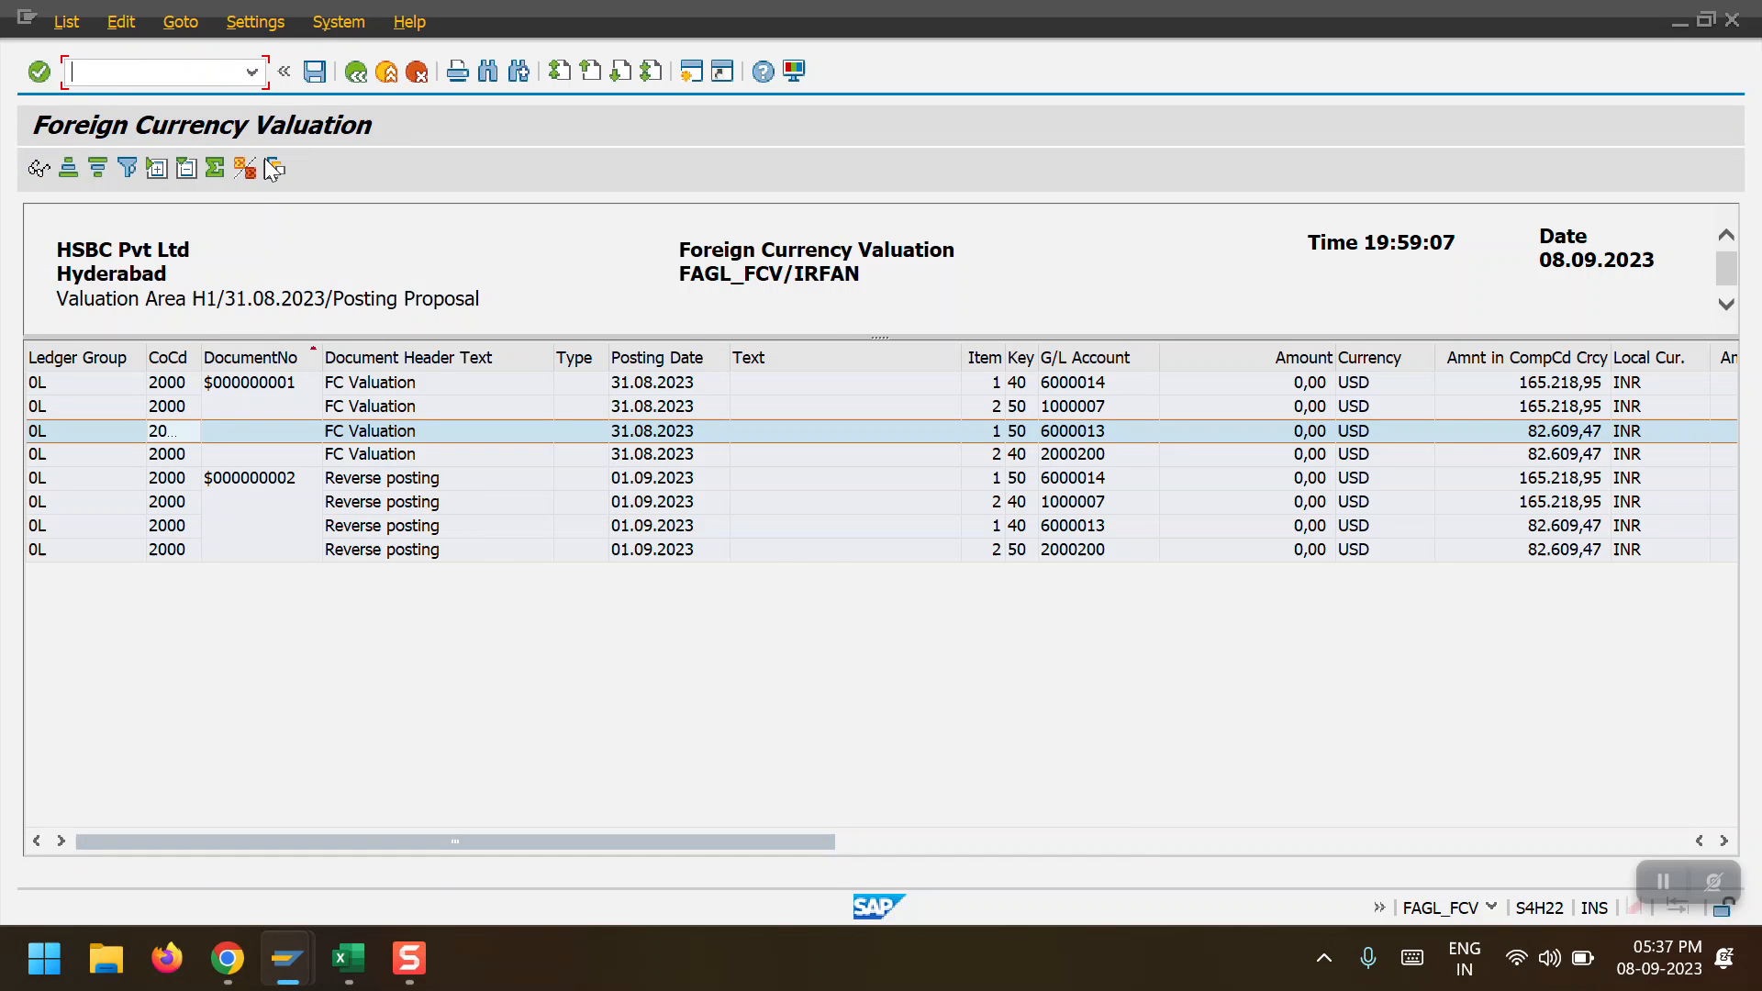
pyautogui.click(353, 74)
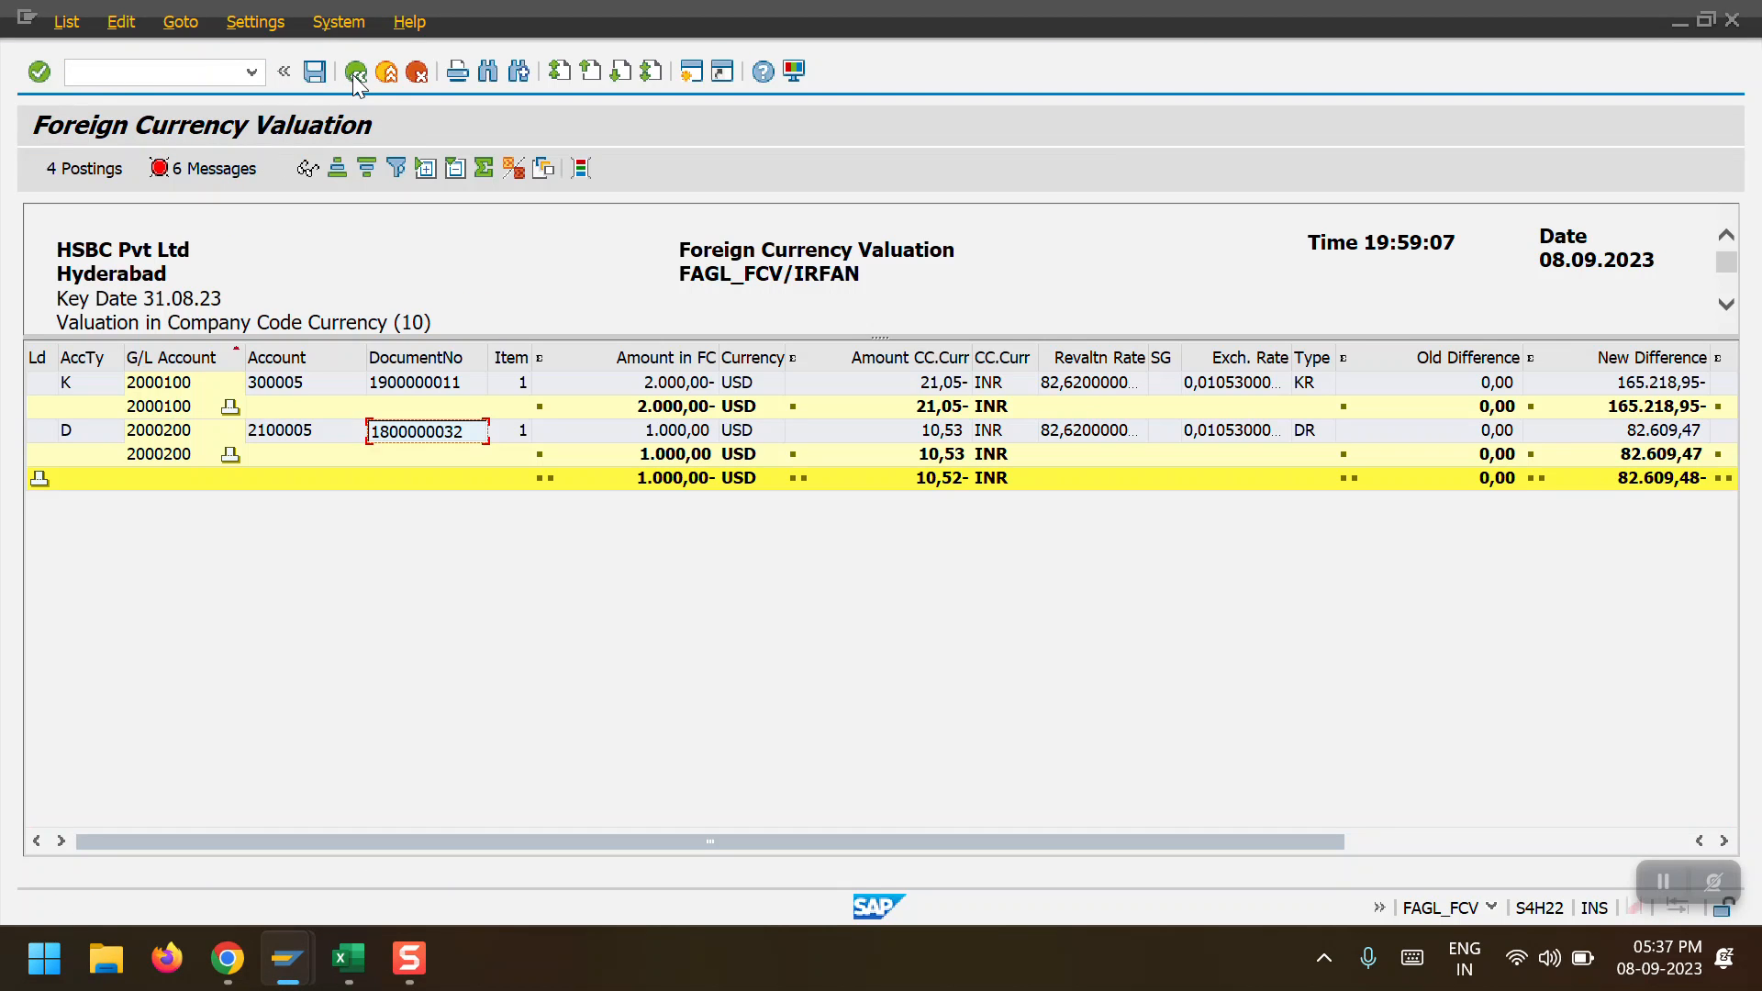
pyautogui.click(354, 73)
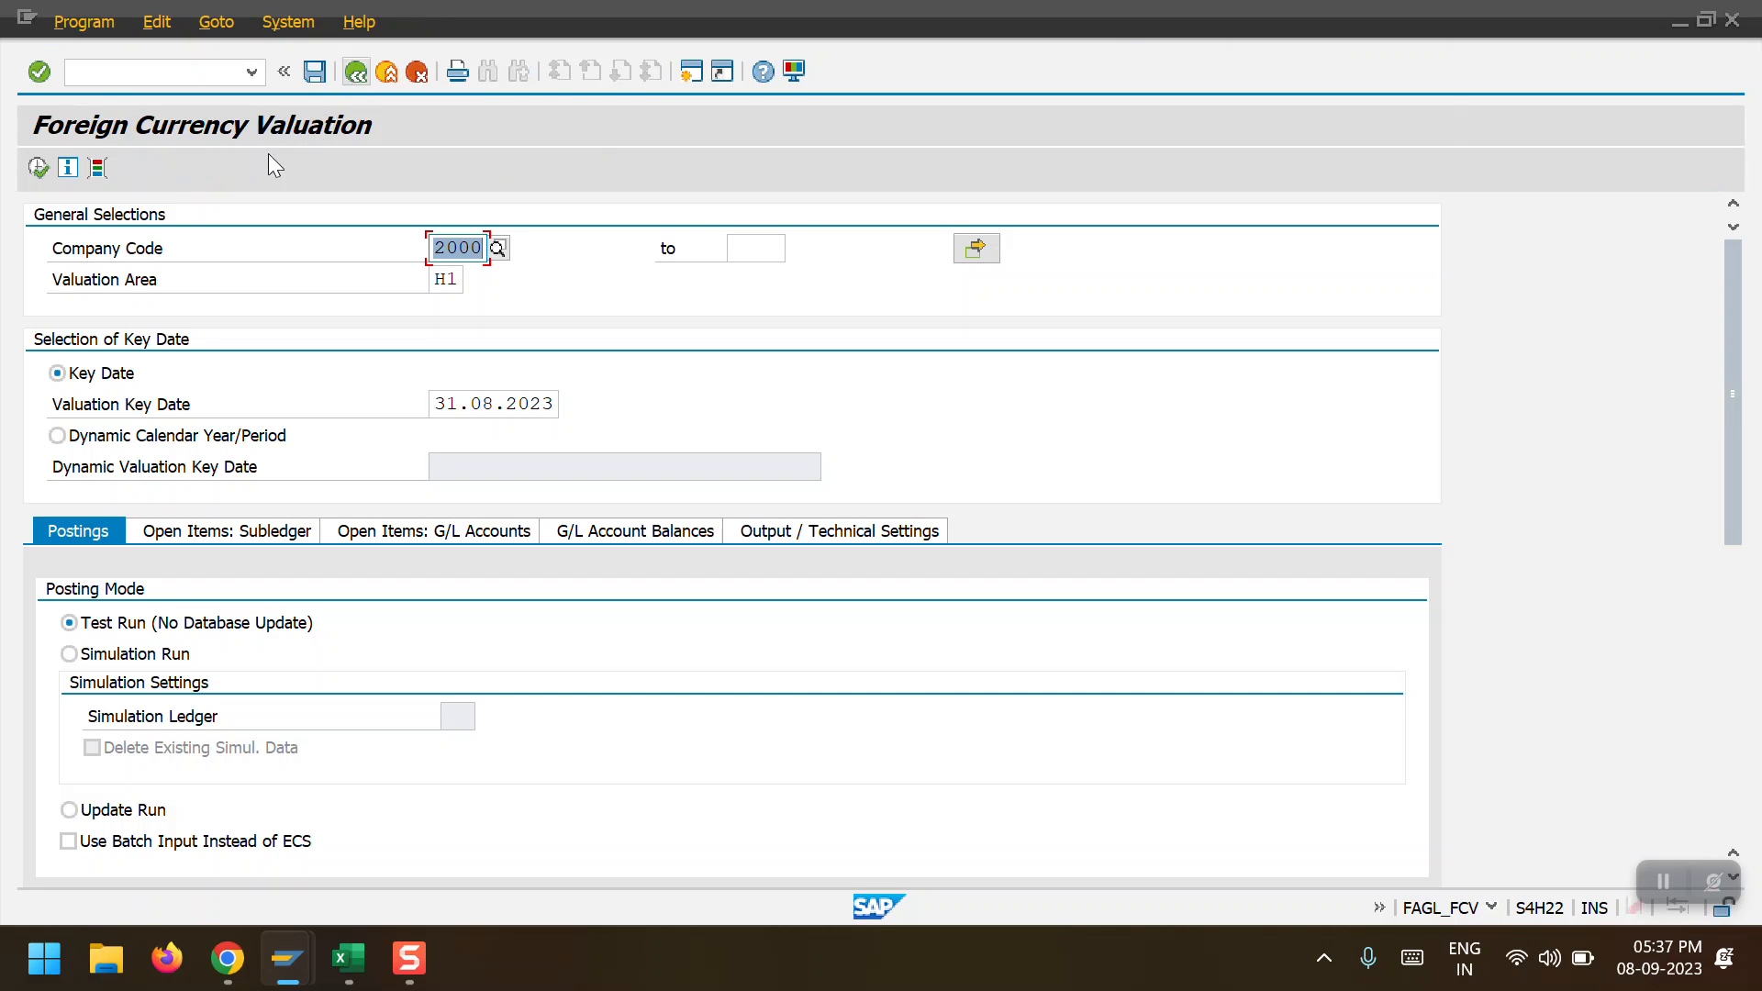
pyautogui.click(37, 168)
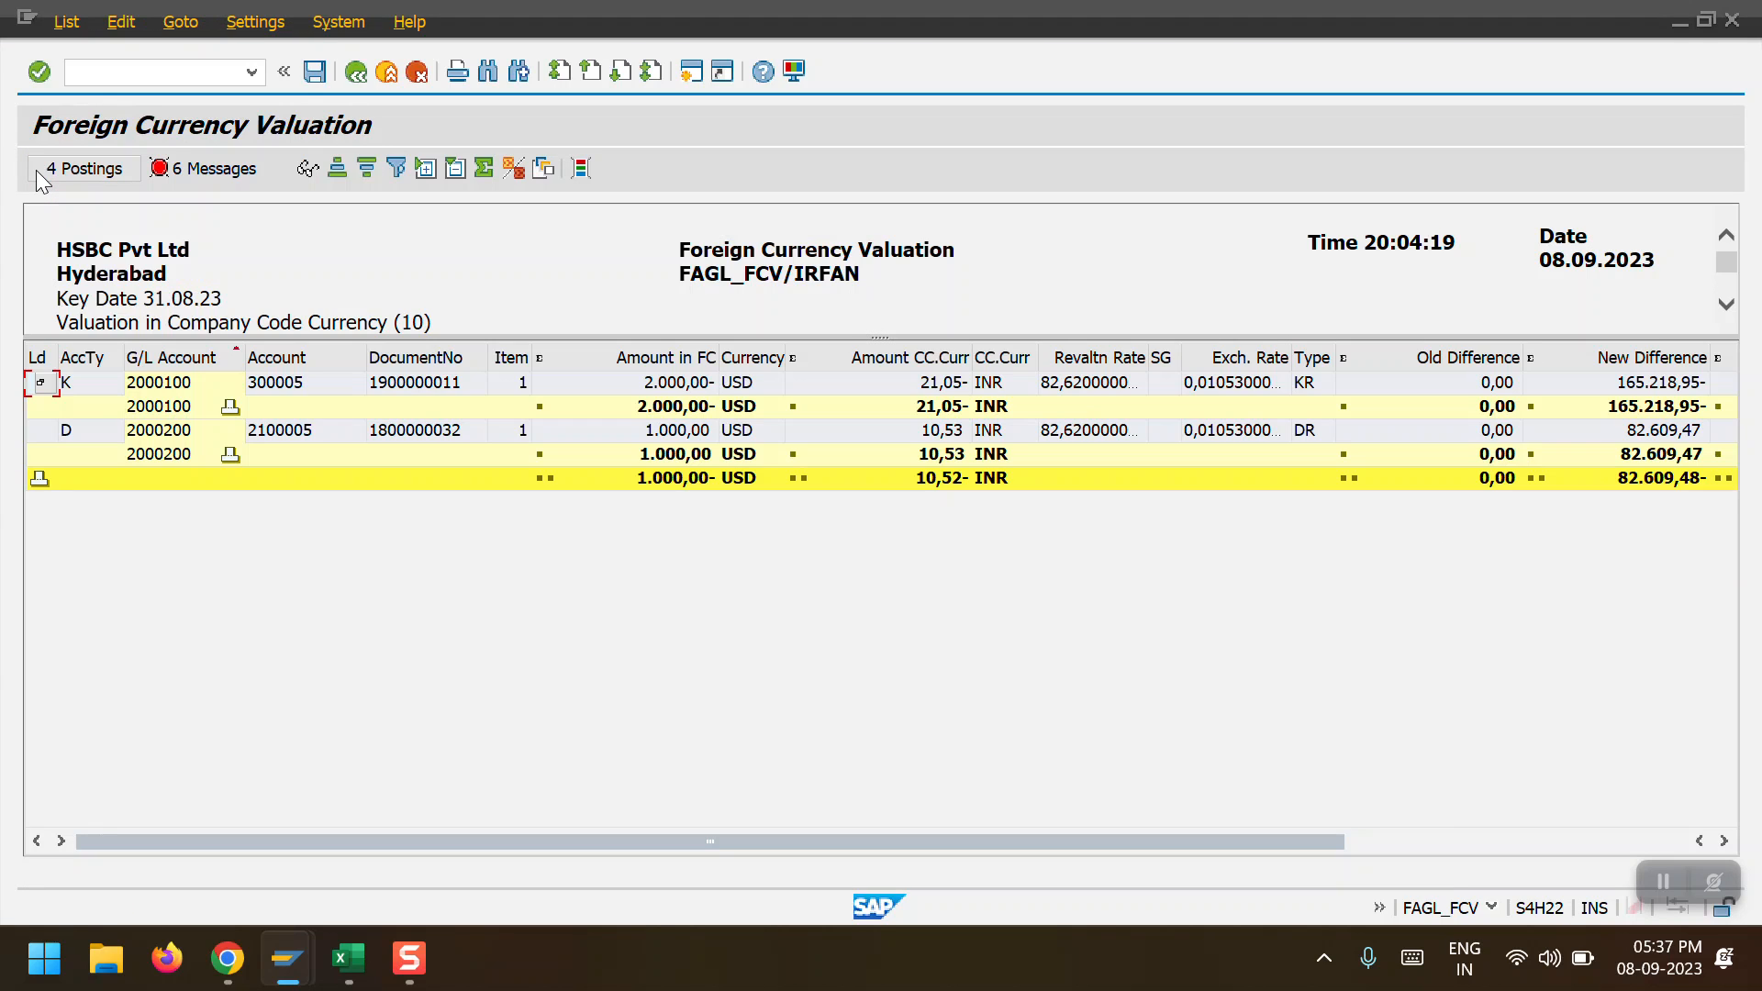
pyautogui.click(207, 168)
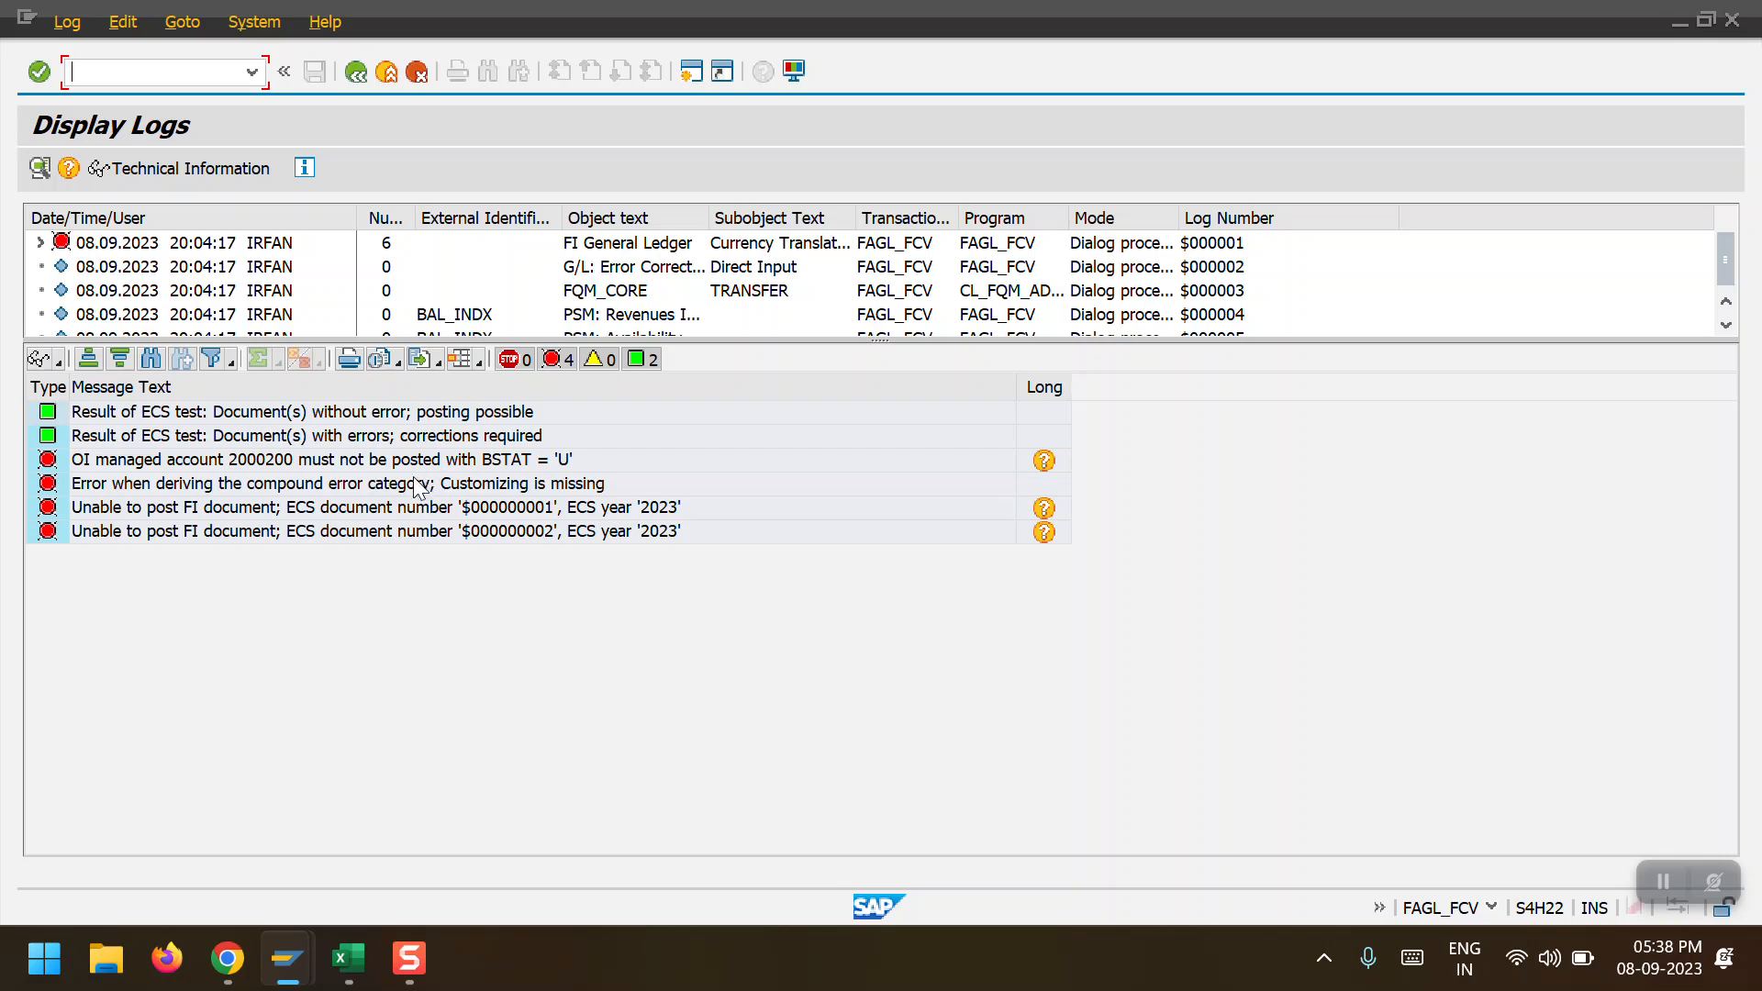
pyautogui.click(250, 459)
# Open transaction OB09 in a new session for chart of accounts 2000, showing the details of G/L account 2000200
pyautogui.hotkey('ctrl', 'n')
pyautogui.write('obb8')
pyautogui.press('Return')
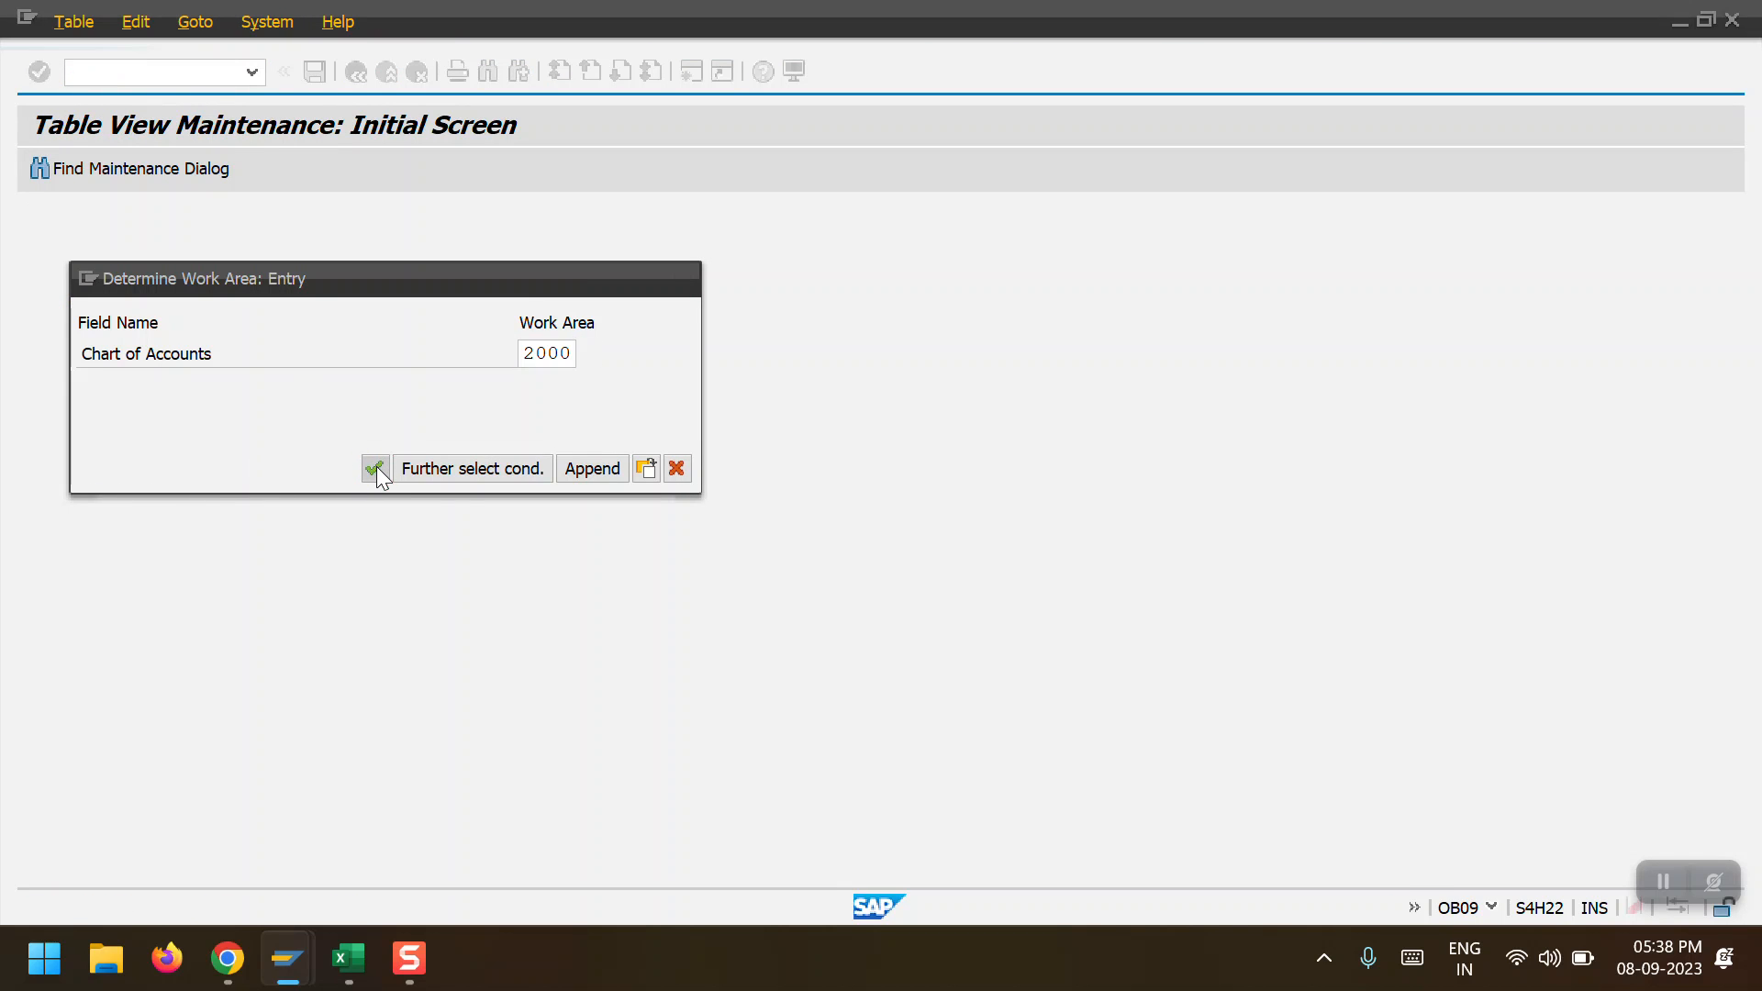
pyautogui.click(375, 468)
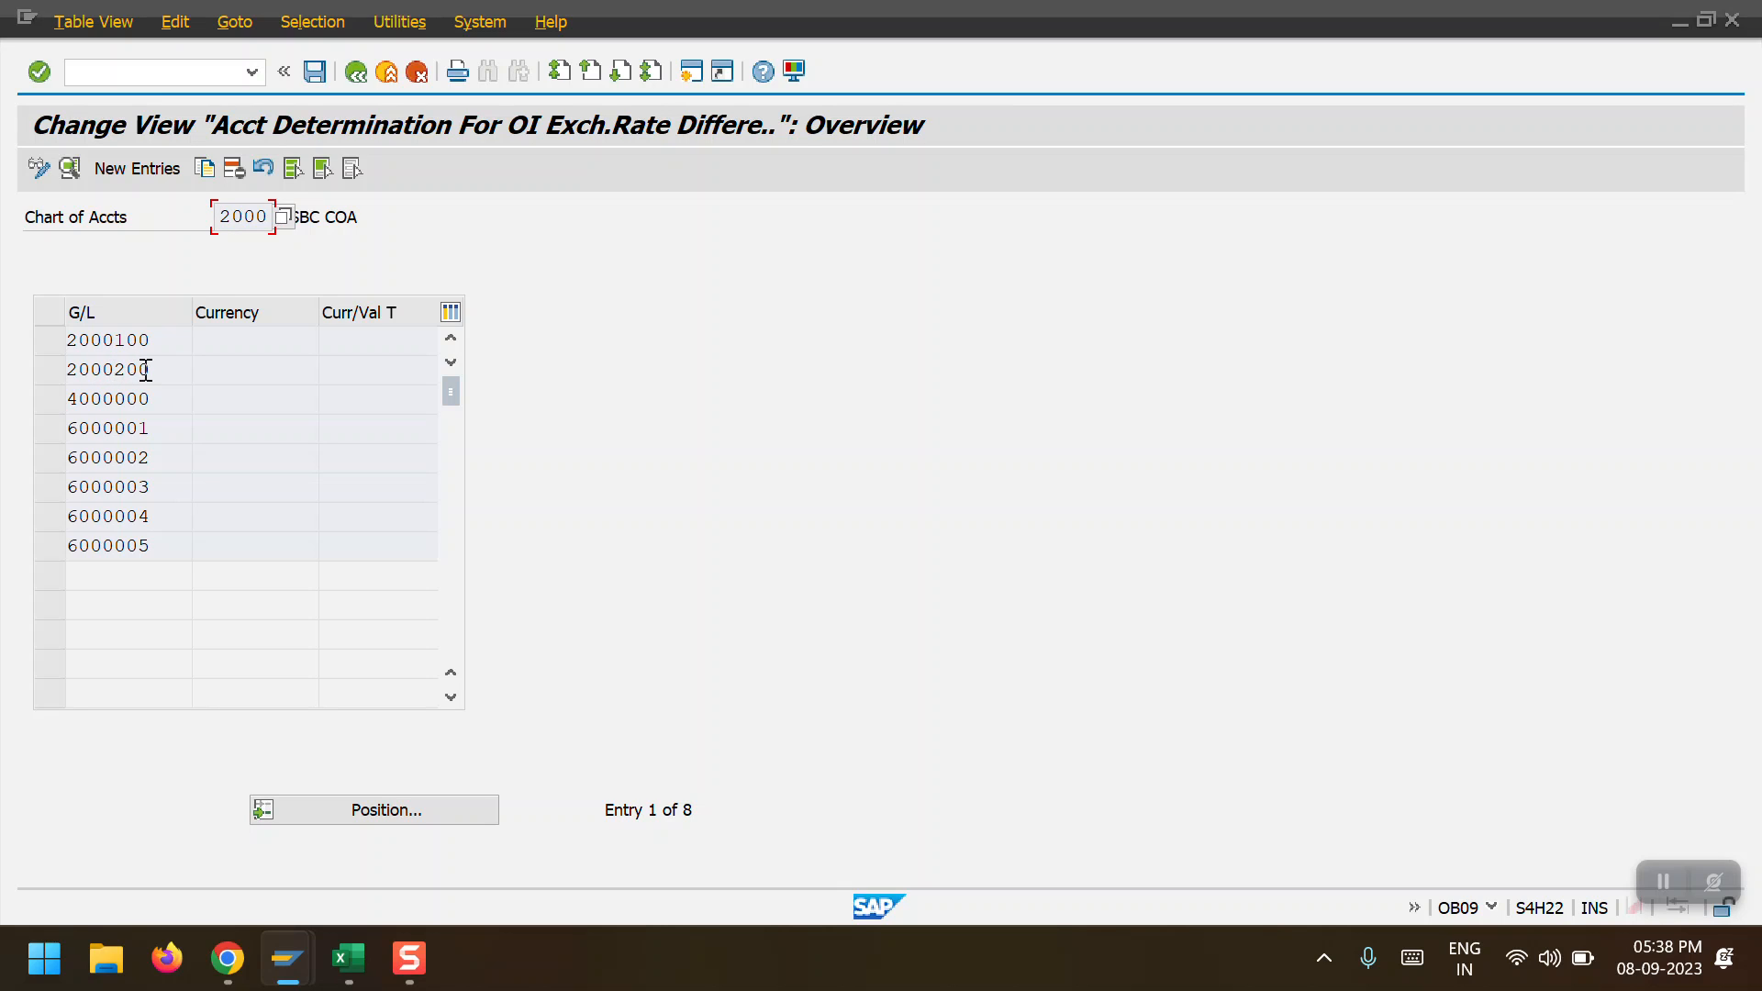
pyautogui.doubleClick(120, 371)
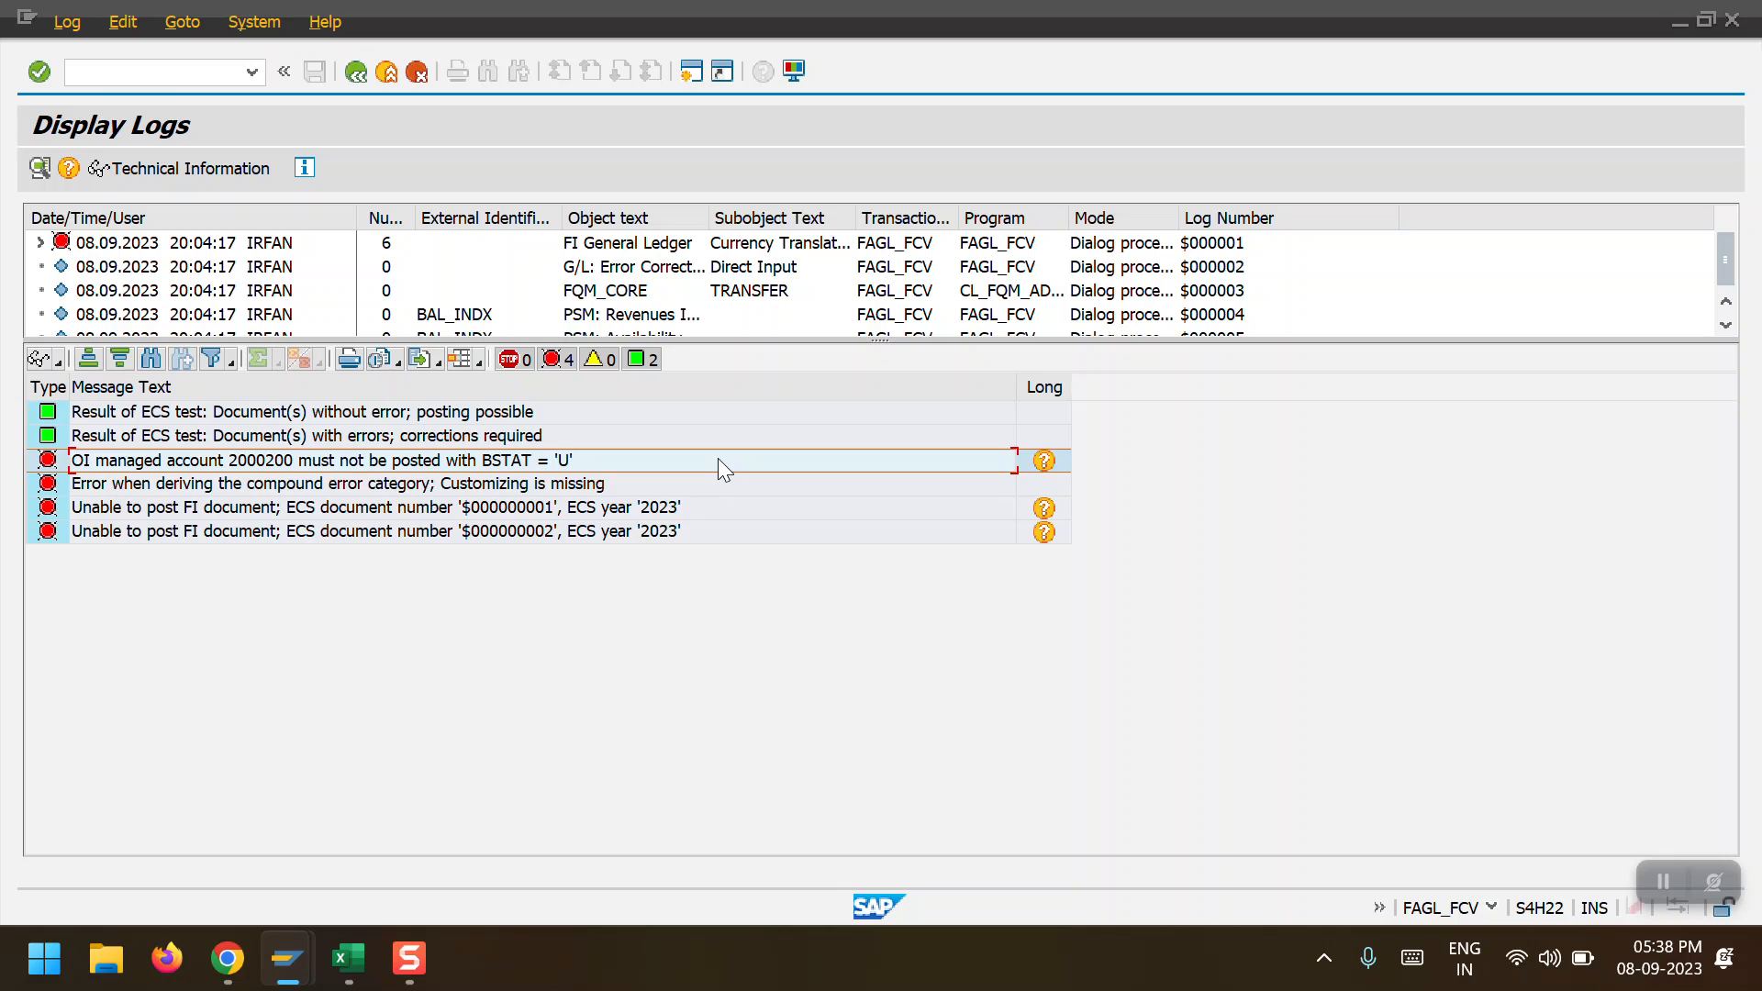
pyautogui.hotkey('alt', 'Tab')
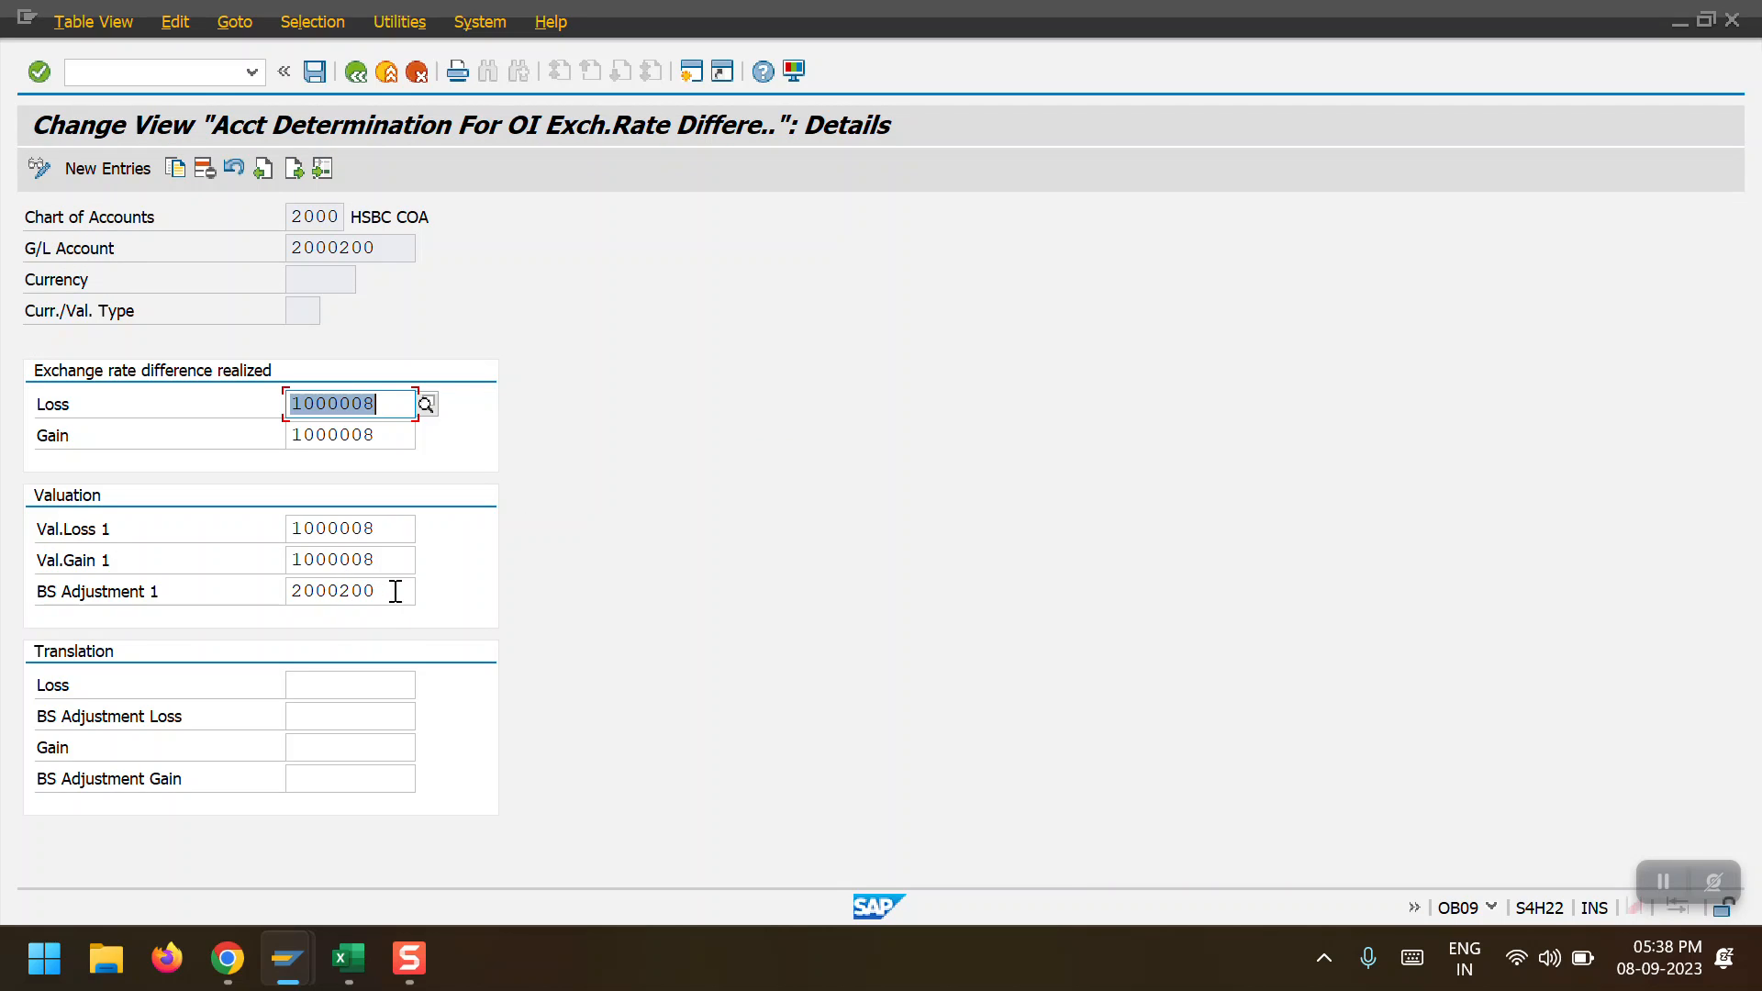
# Set BS Adjustment 1 of G/L account 2000200 to 1000007, save it under the customizing request and leave the account determination
pyautogui.moveTo(394, 592); pyautogui.dragTo(234, 599)
pyautogui.press('BackSpace')
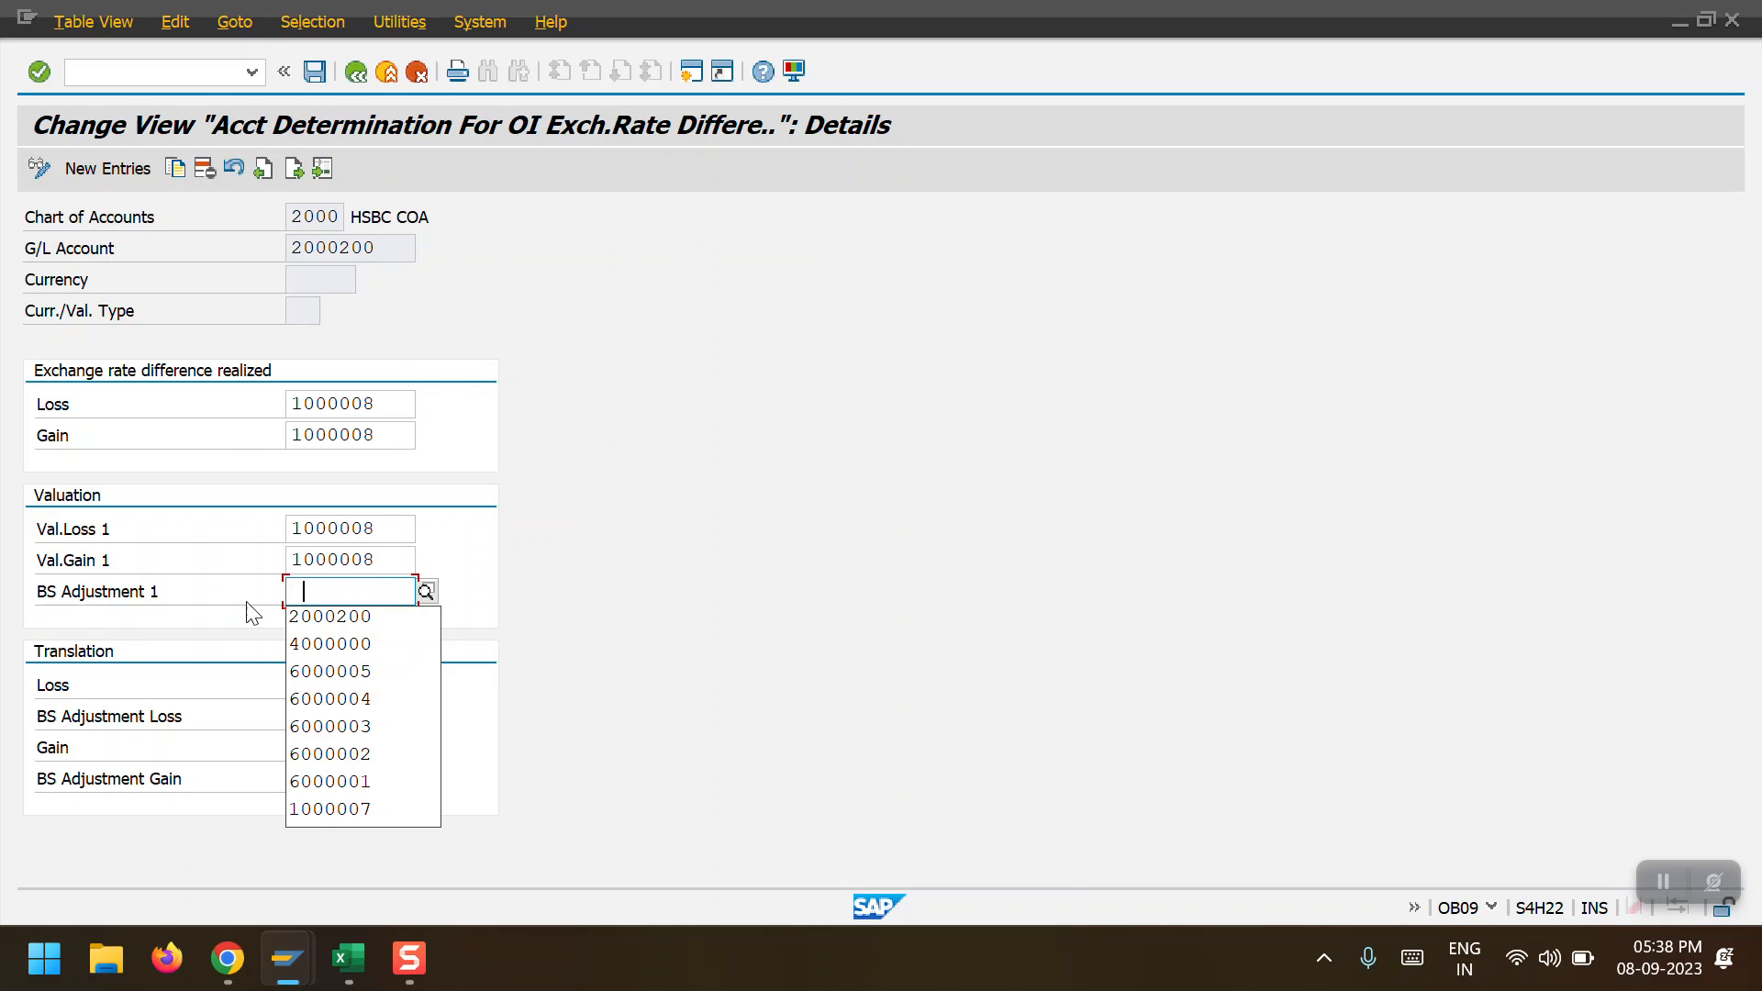
pyautogui.click(379, 808)
pyautogui.press('Return')
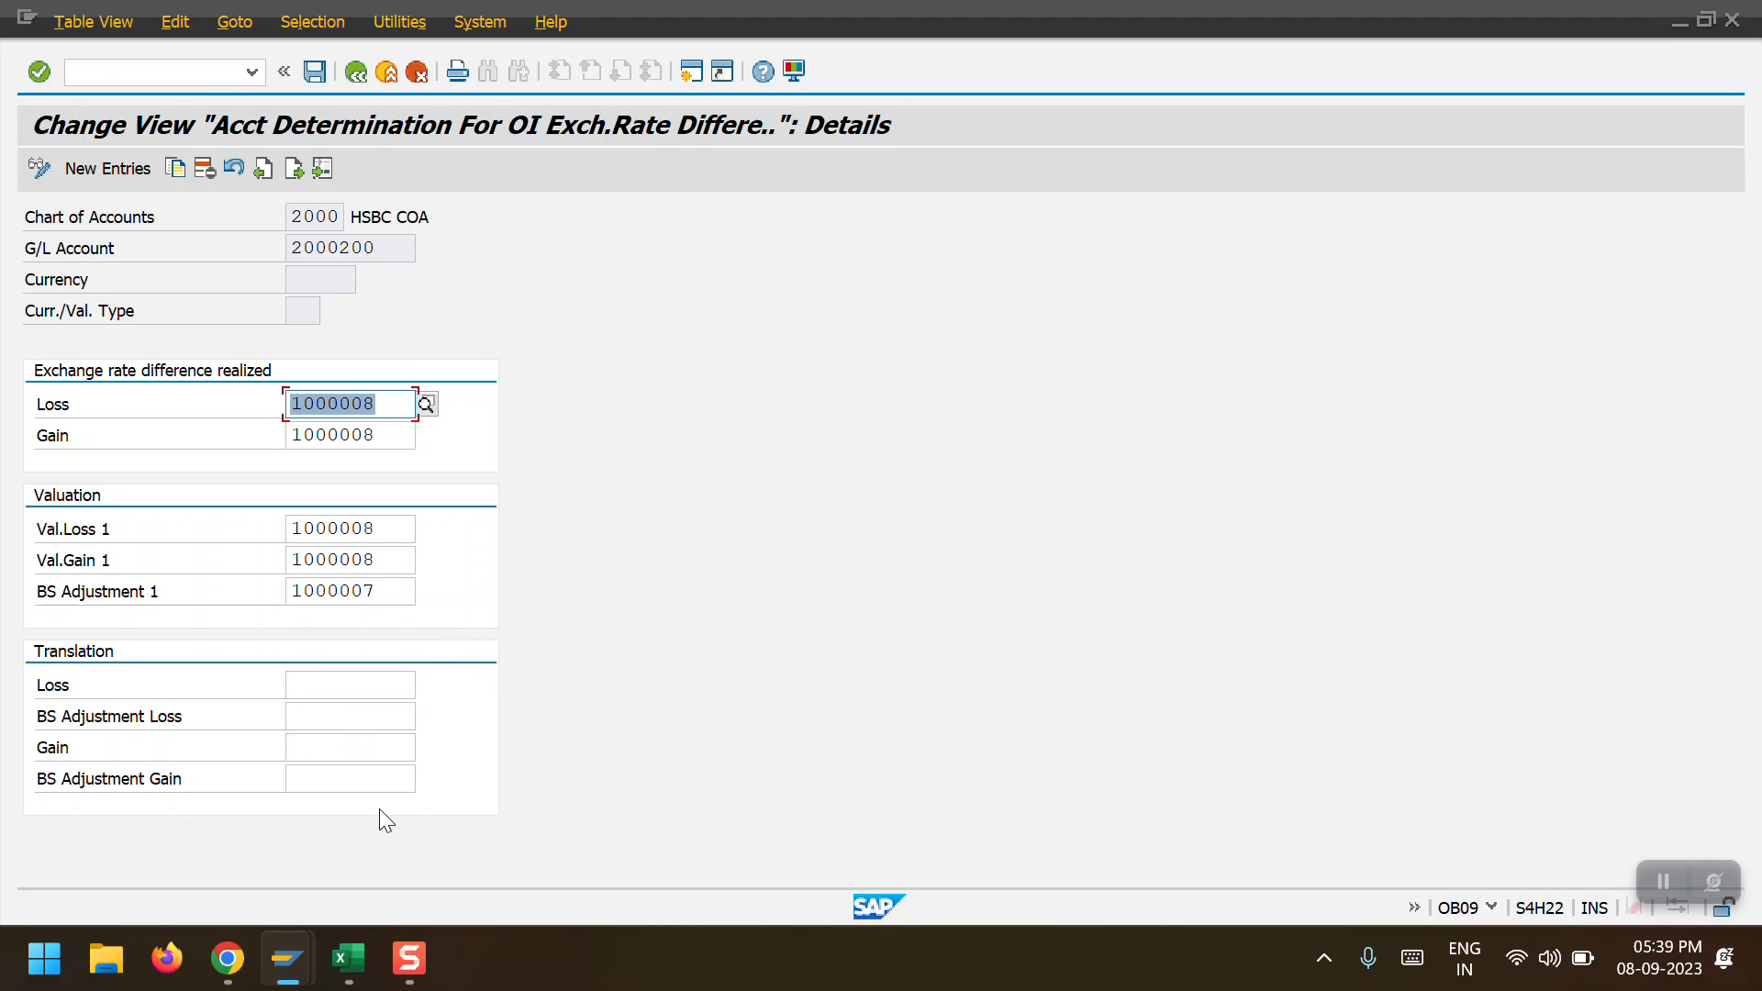
pyautogui.hotkey('ctrl', 's')
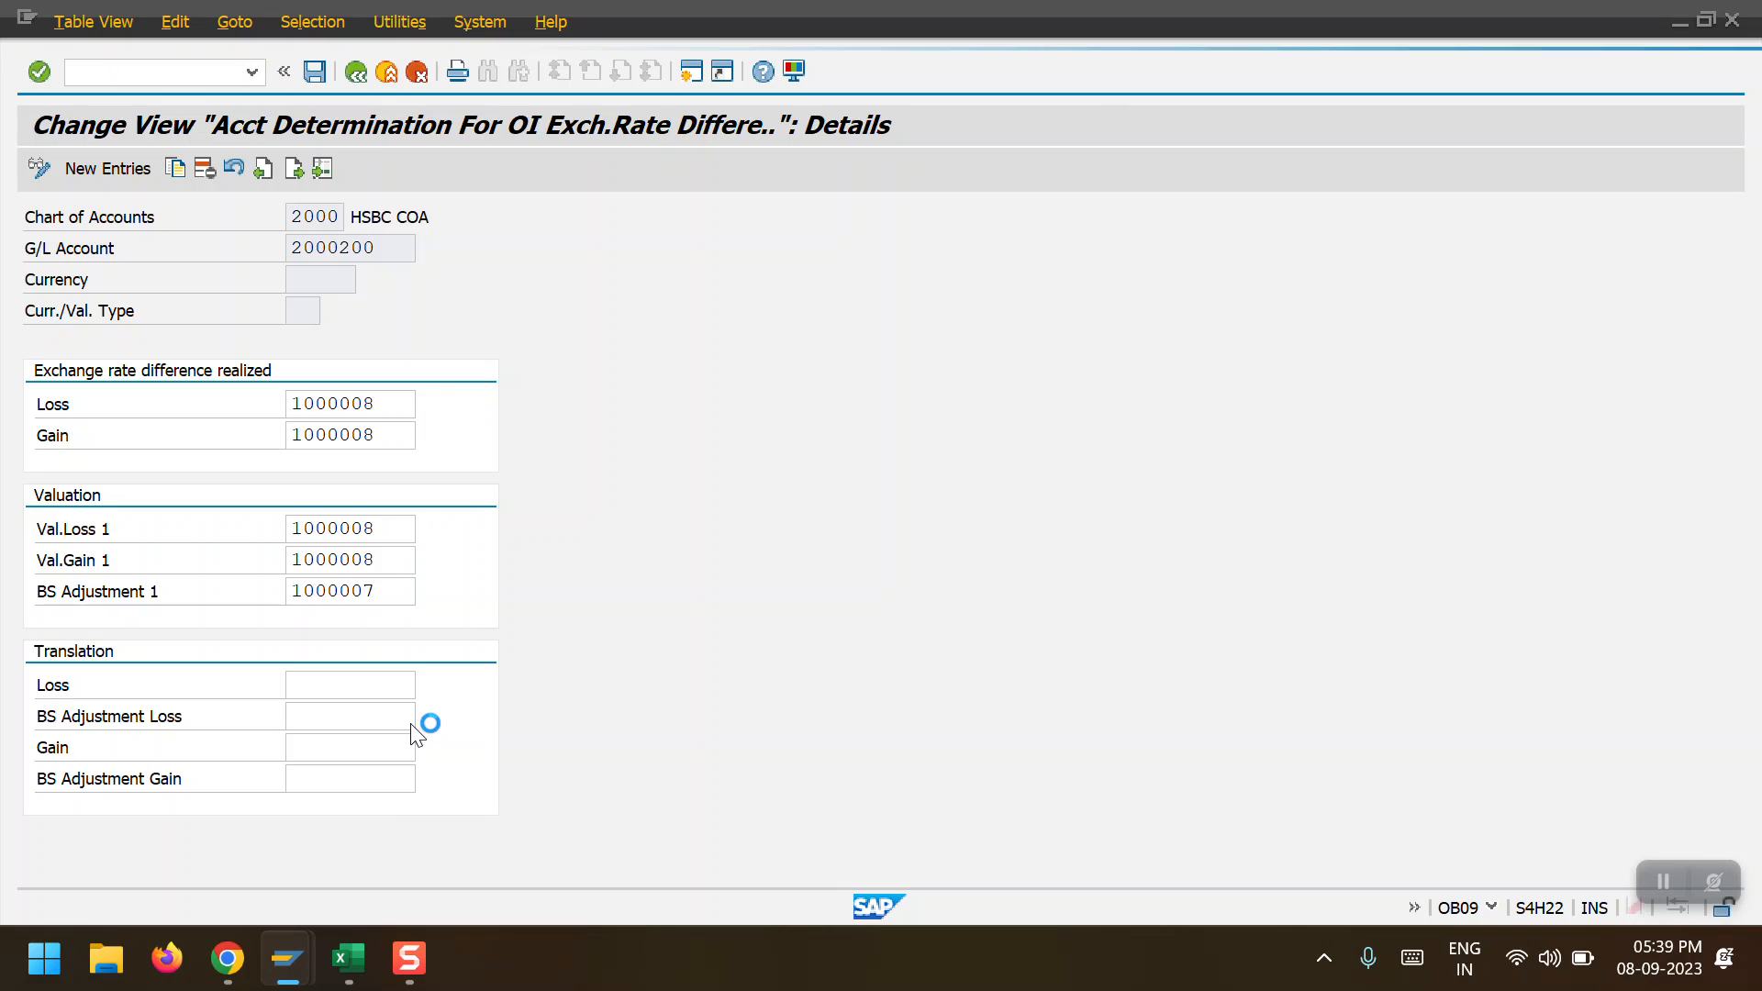
pyautogui.click(573, 467)
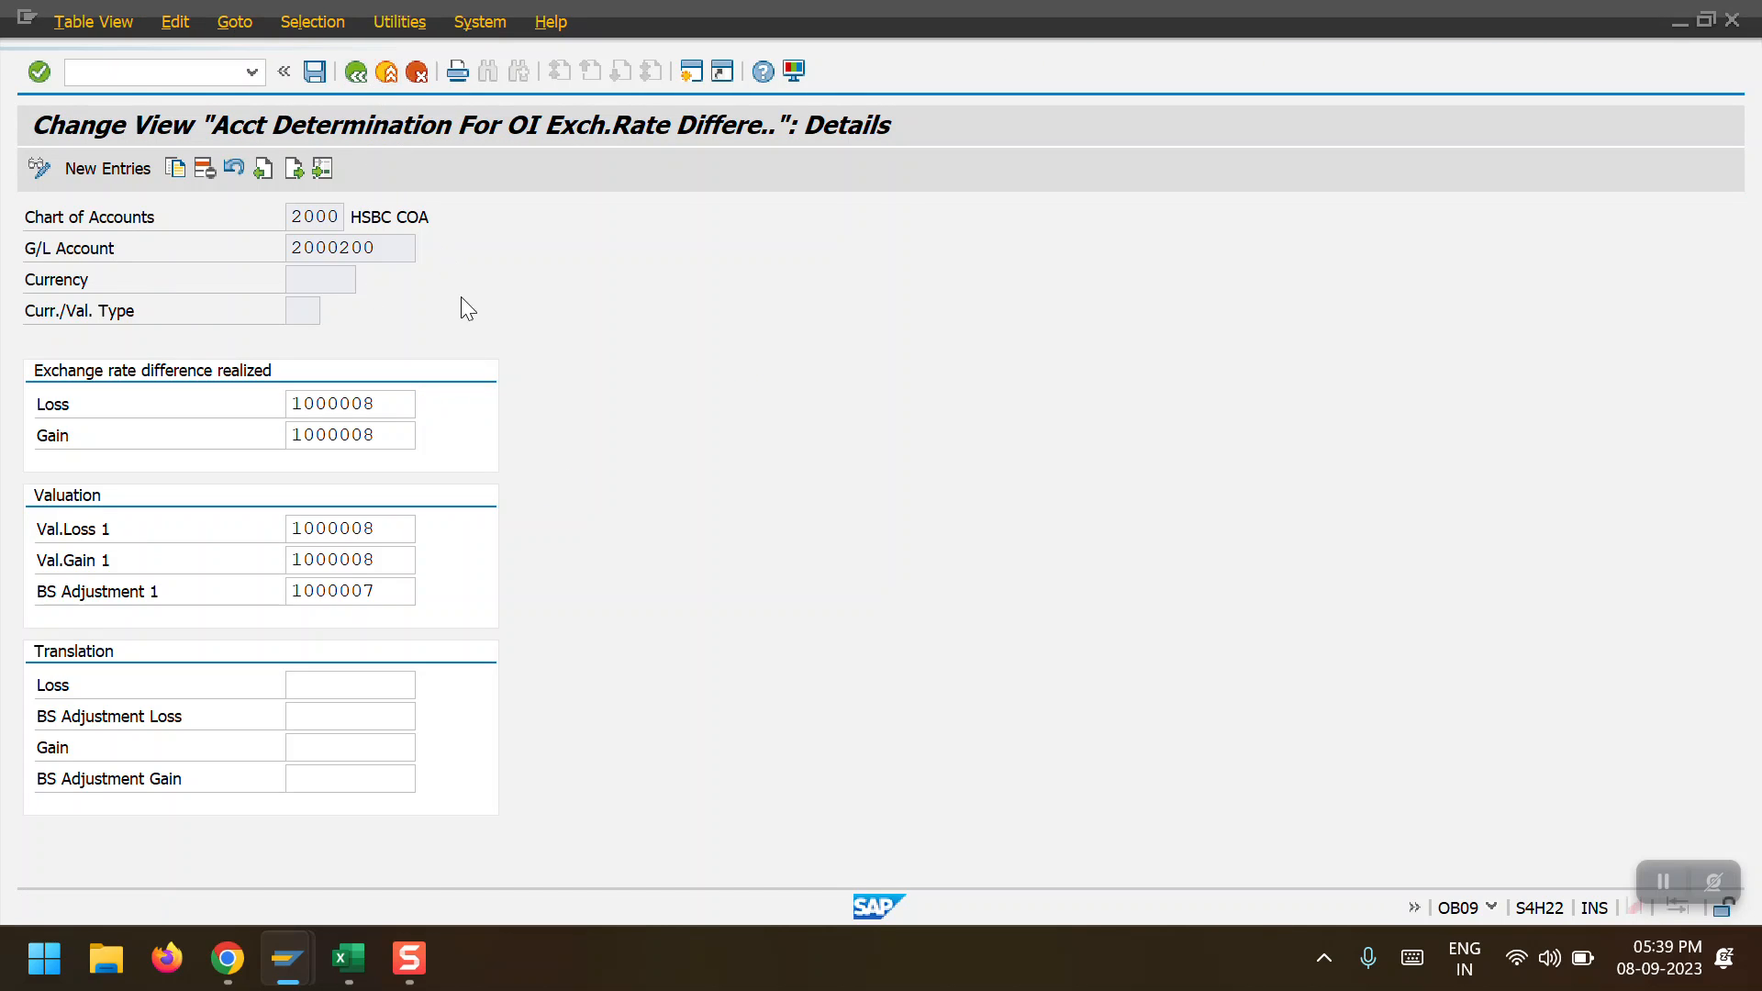
pyautogui.press('F3')
pyautogui.click(371, 73)
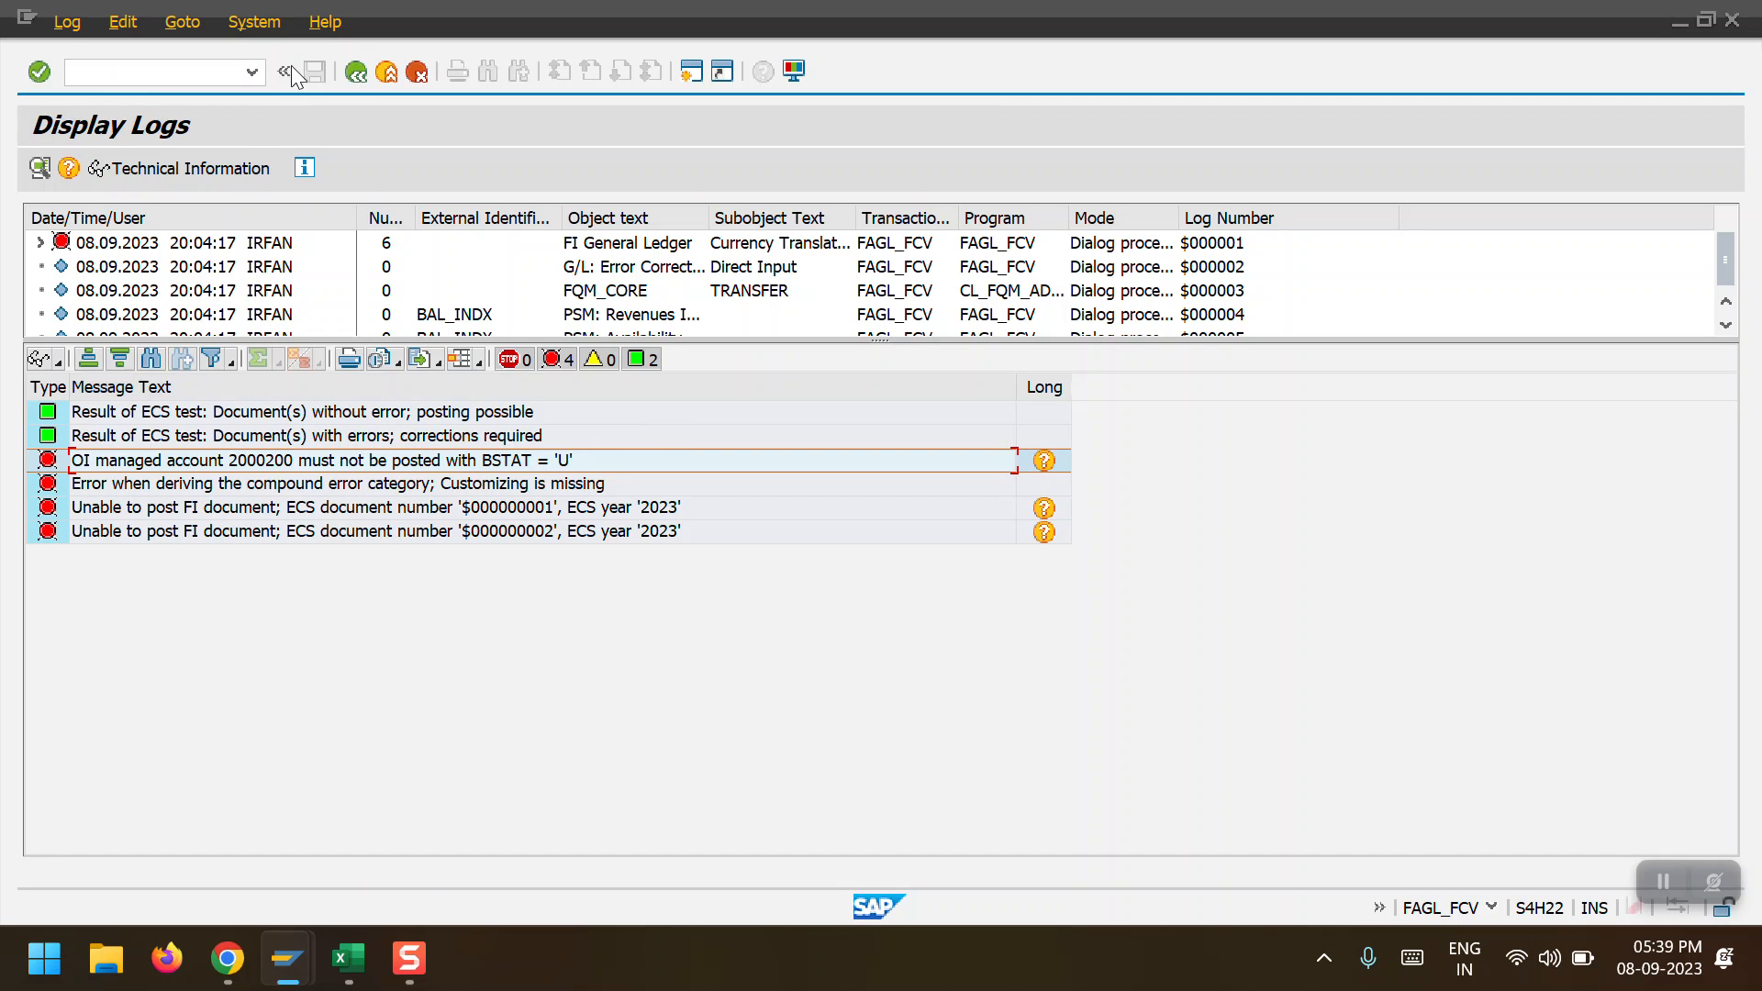
# Leave the message log and execute the valuation test run for area H1 with key date 31.08.2023 again
pyautogui.click(366, 69)
pyautogui.click(366, 69)
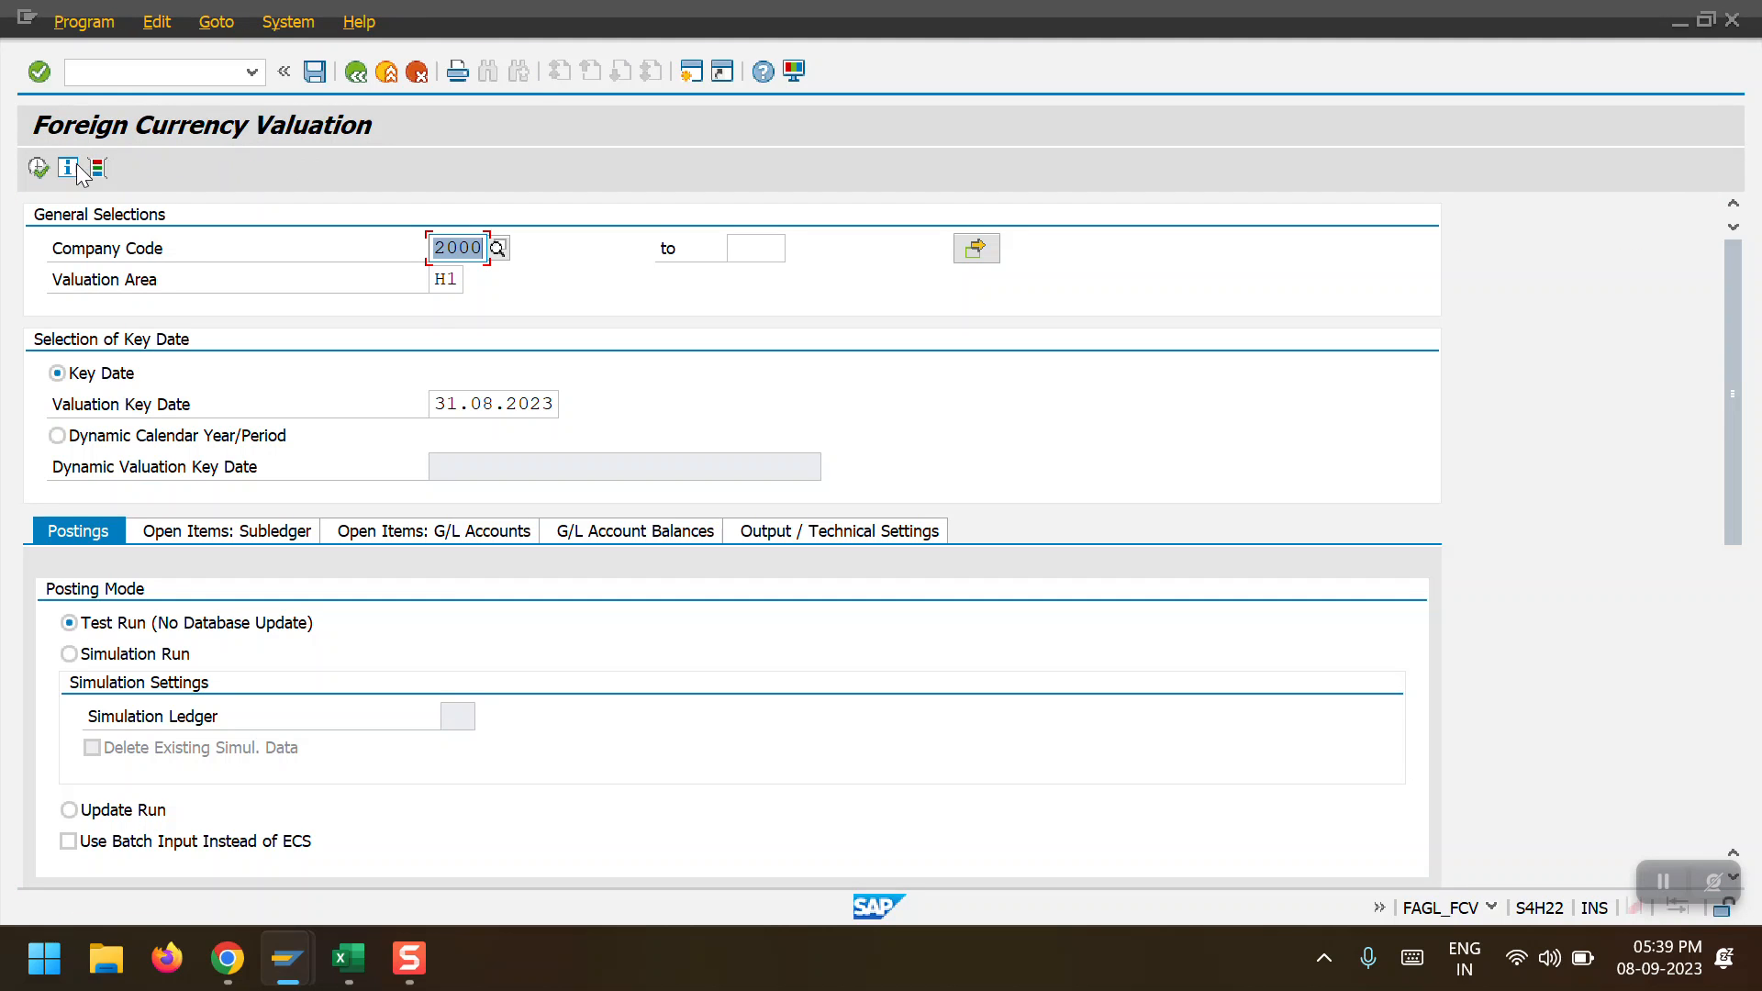
pyautogui.click(39, 168)
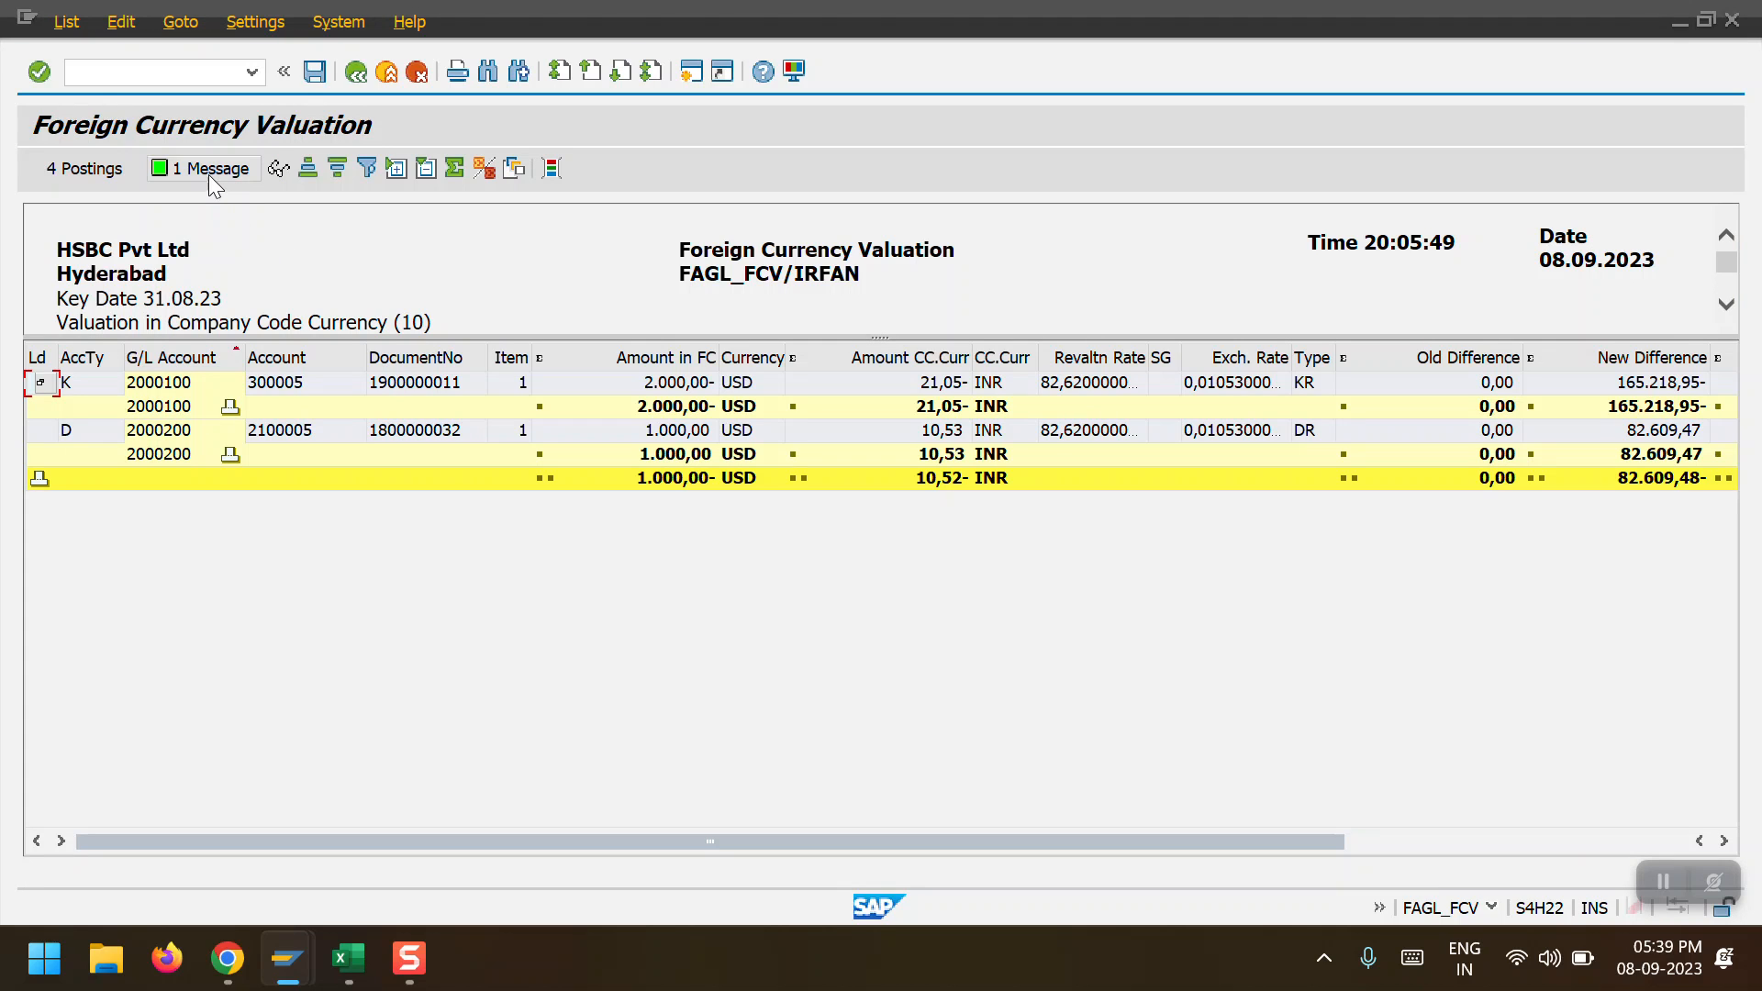
# Open the posting proposal and check the document numbers, posting dates and reversals of its FC Valuation lines
pyautogui.click(83, 168)
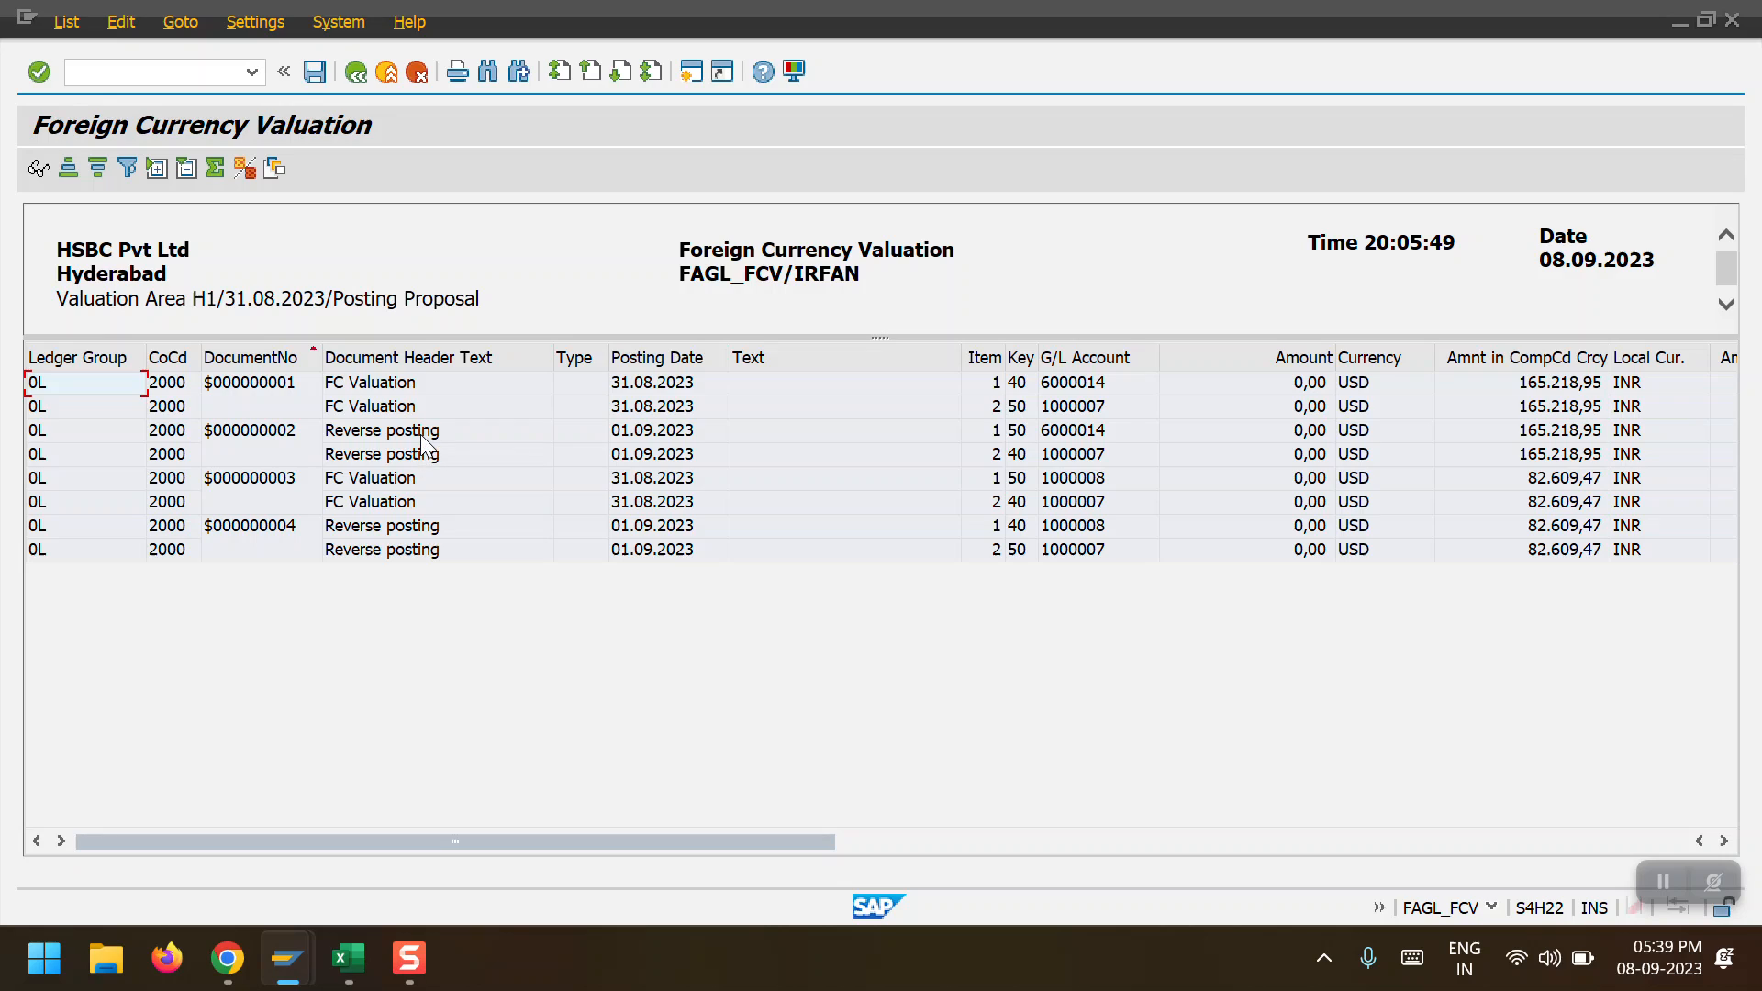
pyautogui.click(649, 433)
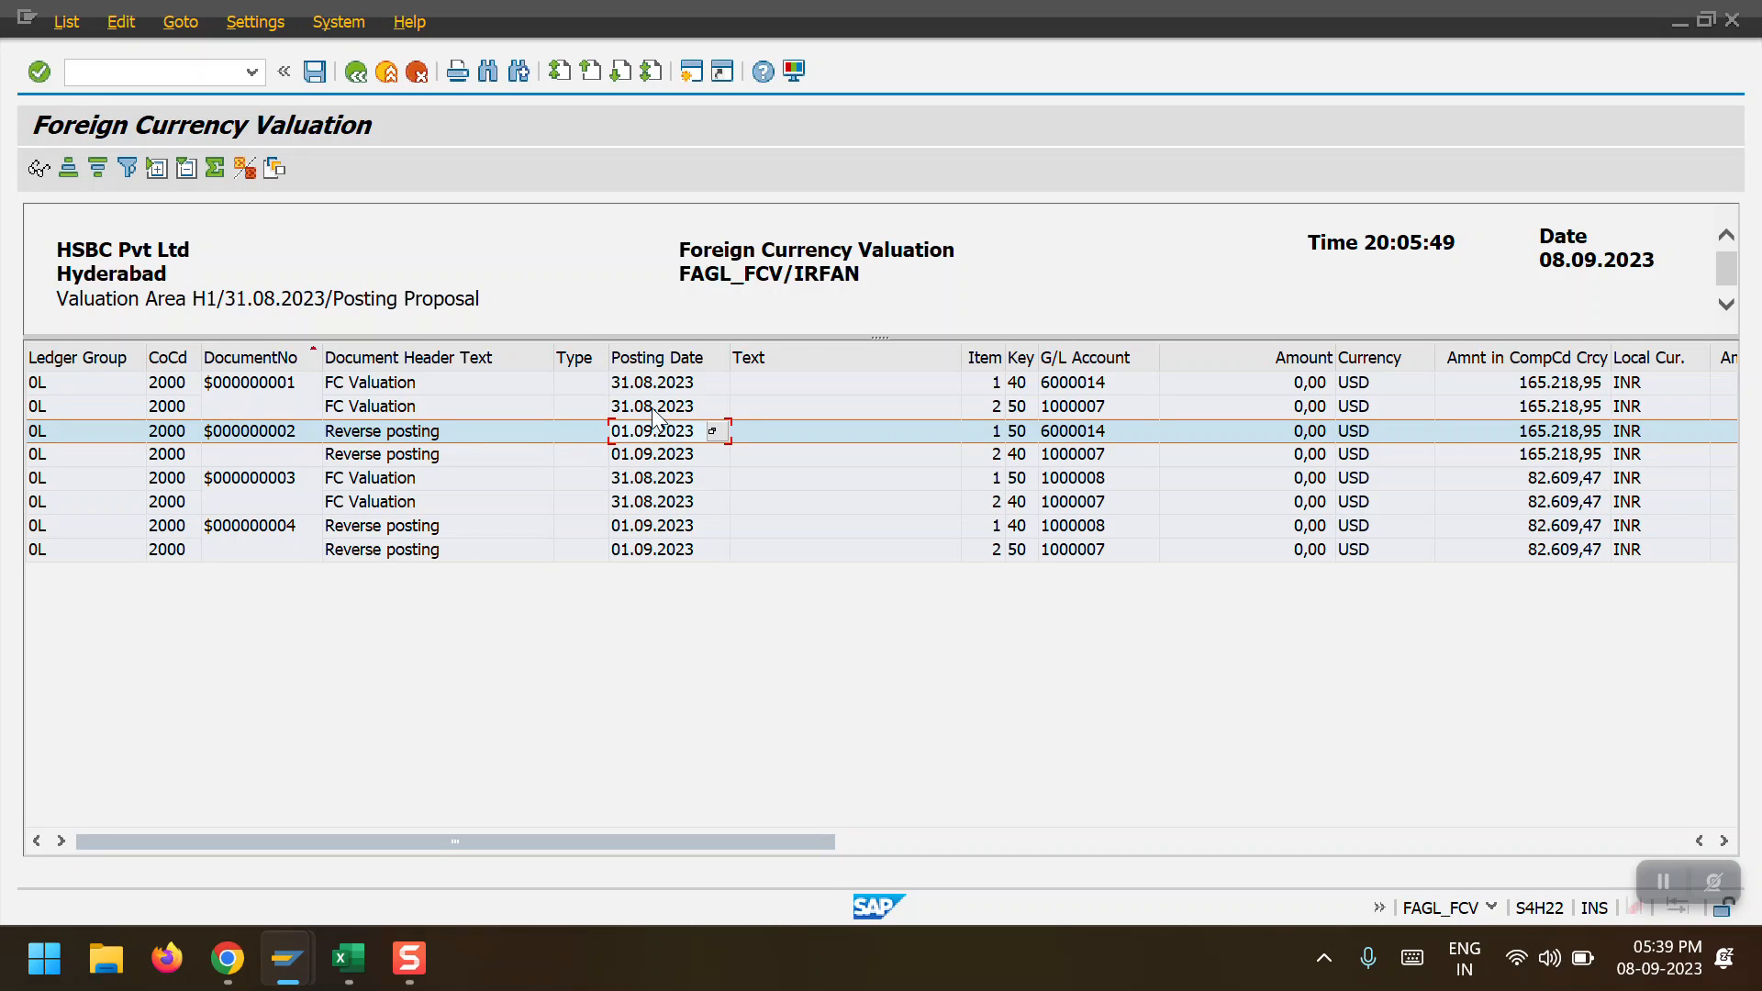
pyautogui.click(418, 479)
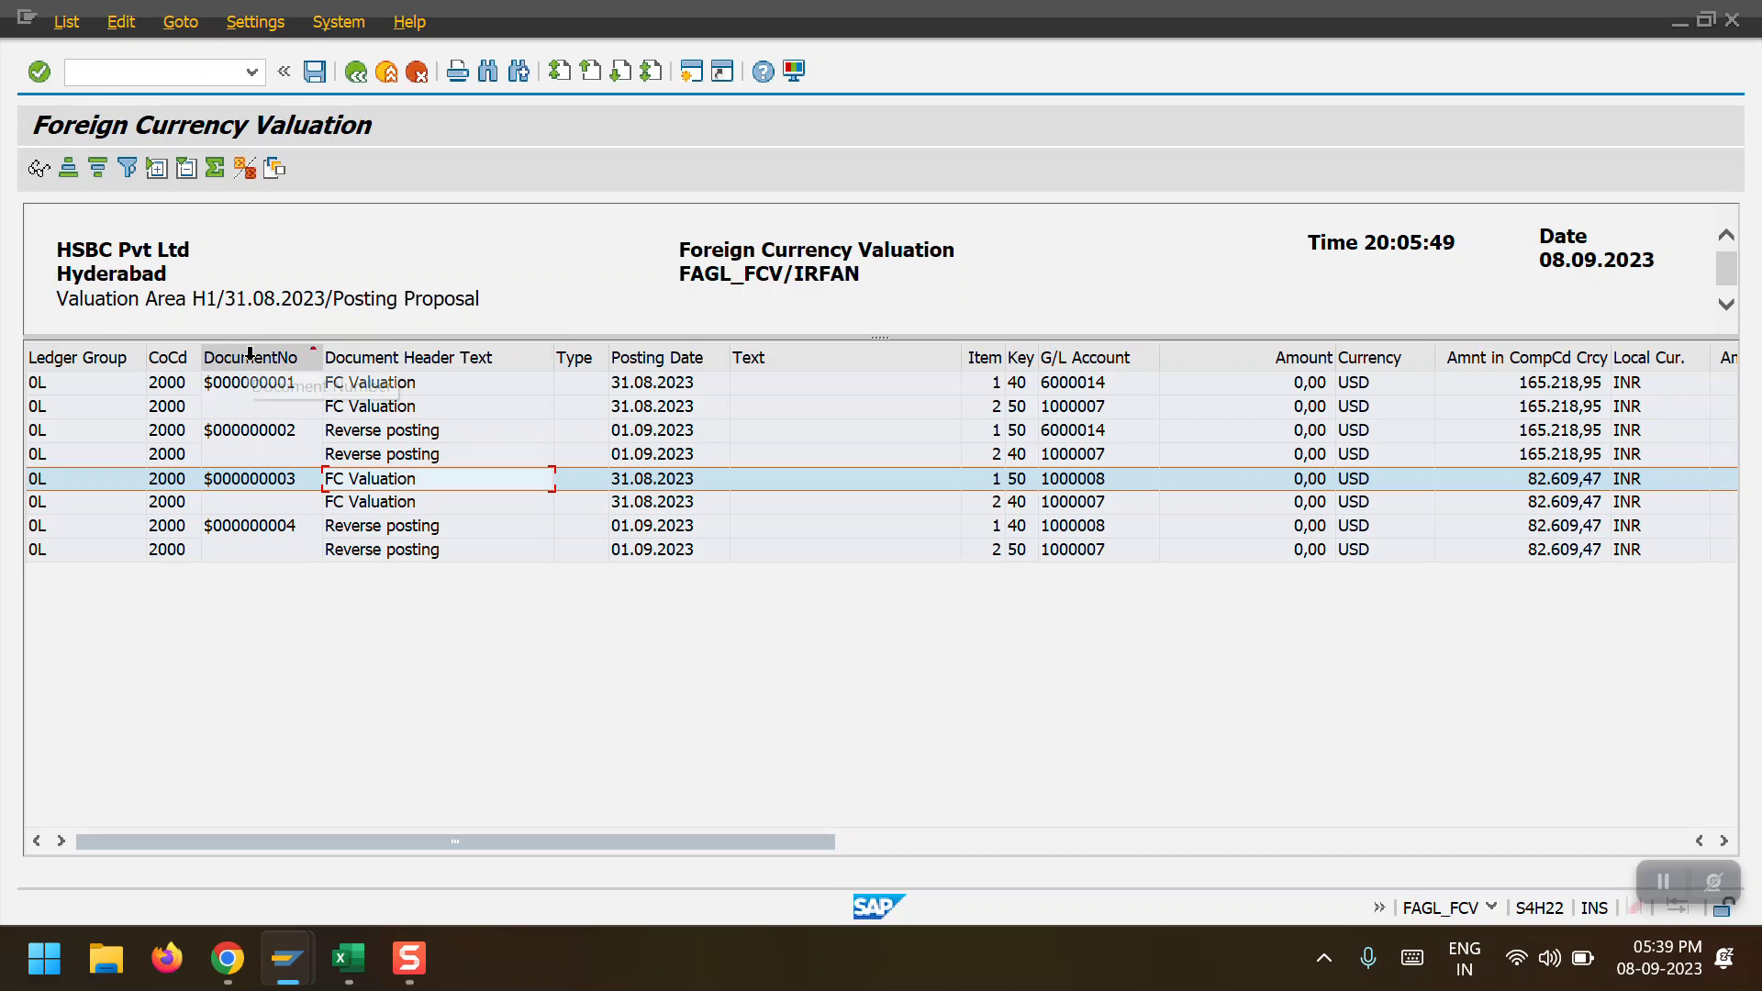
pyautogui.click(285, 358)
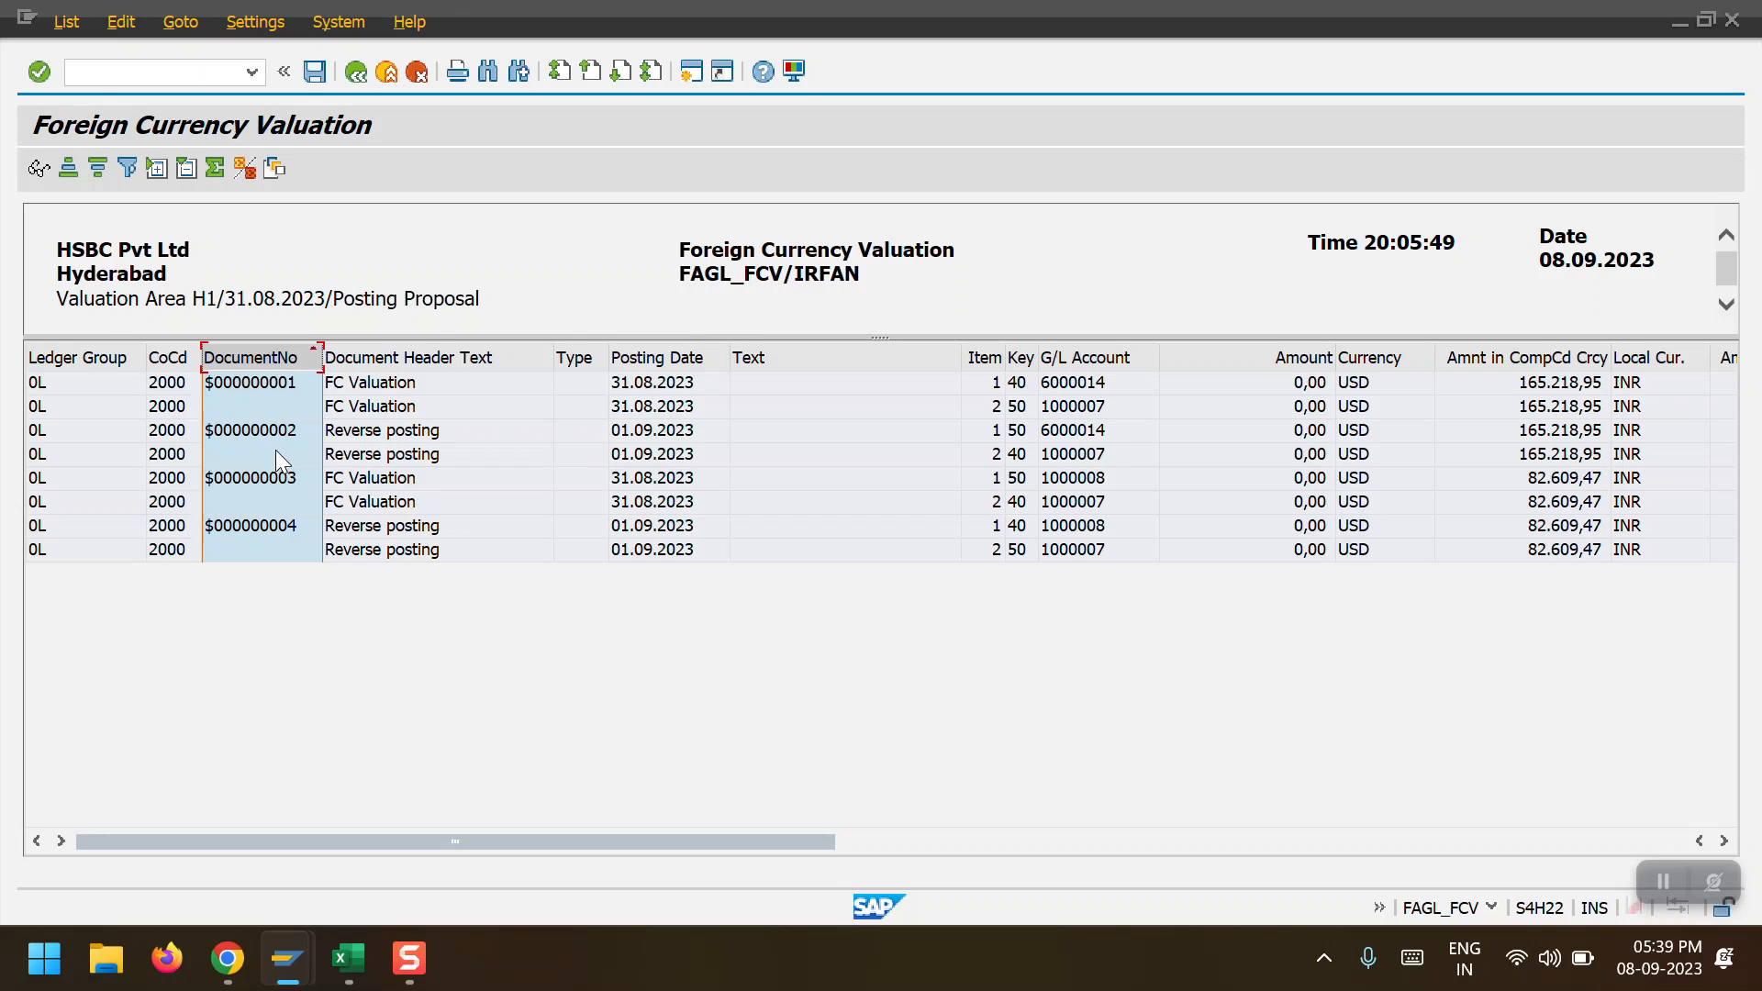
# Return to the selection screen, switch the posting mode to Update Run and execute the valuation
pyautogui.click(349, 73)
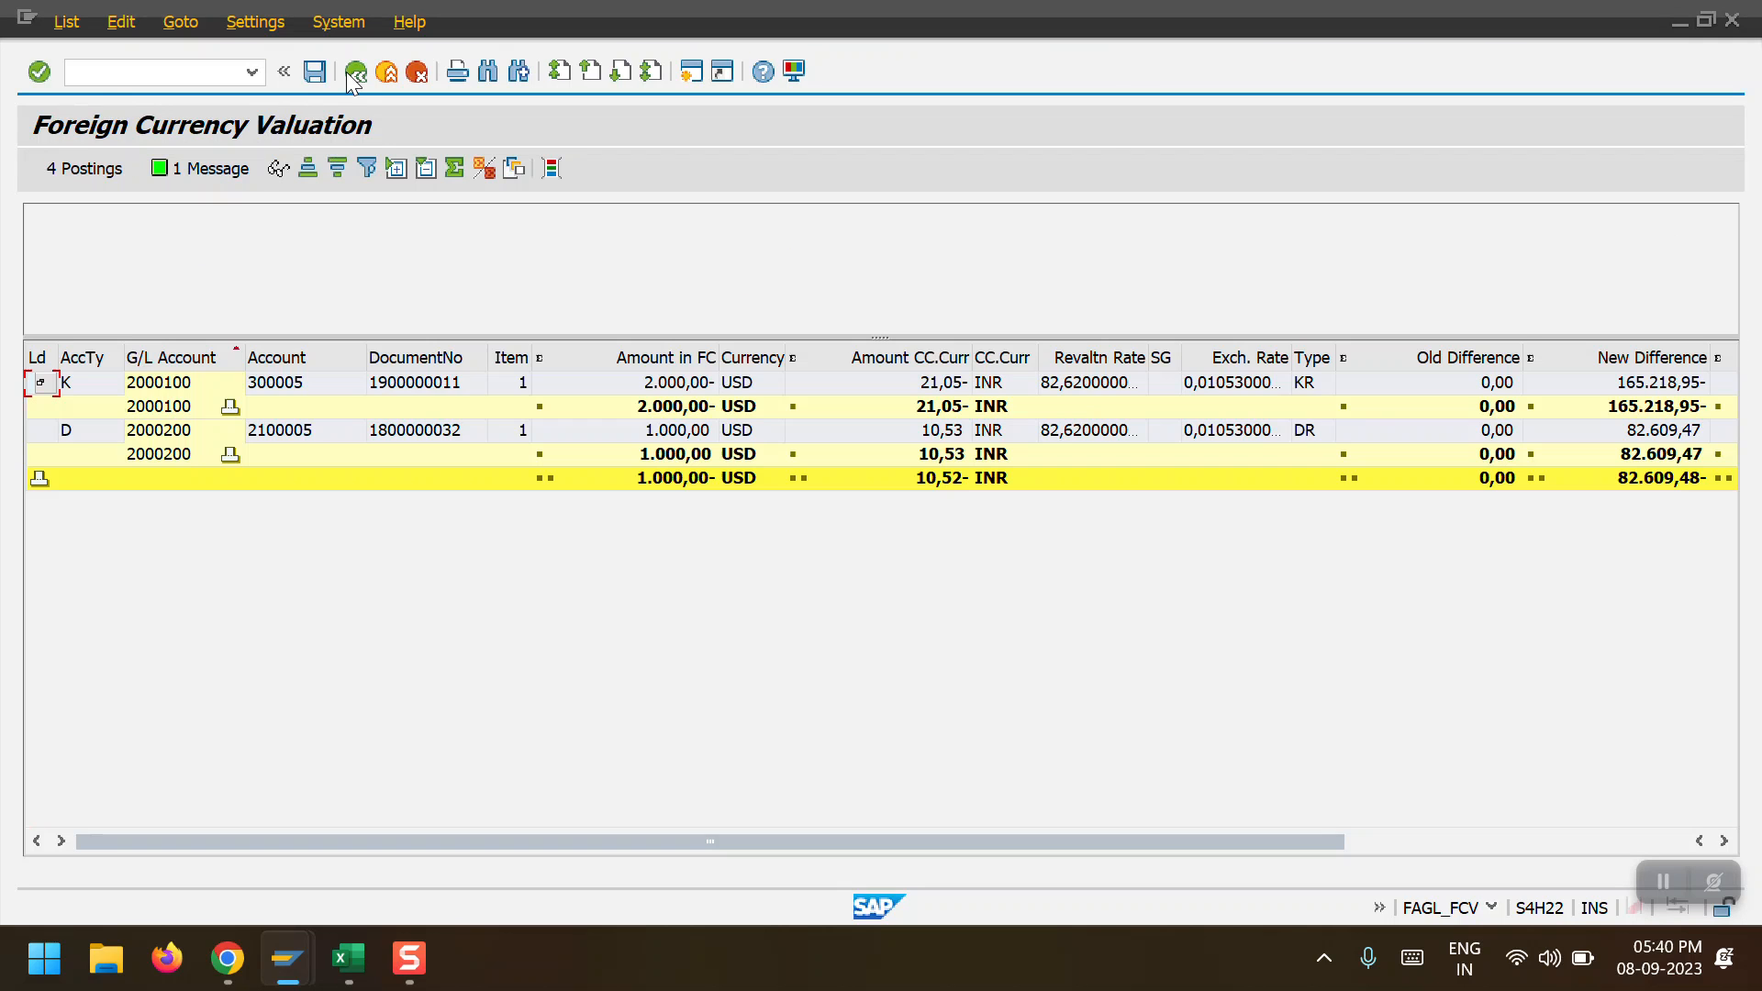
pyautogui.click(347, 73)
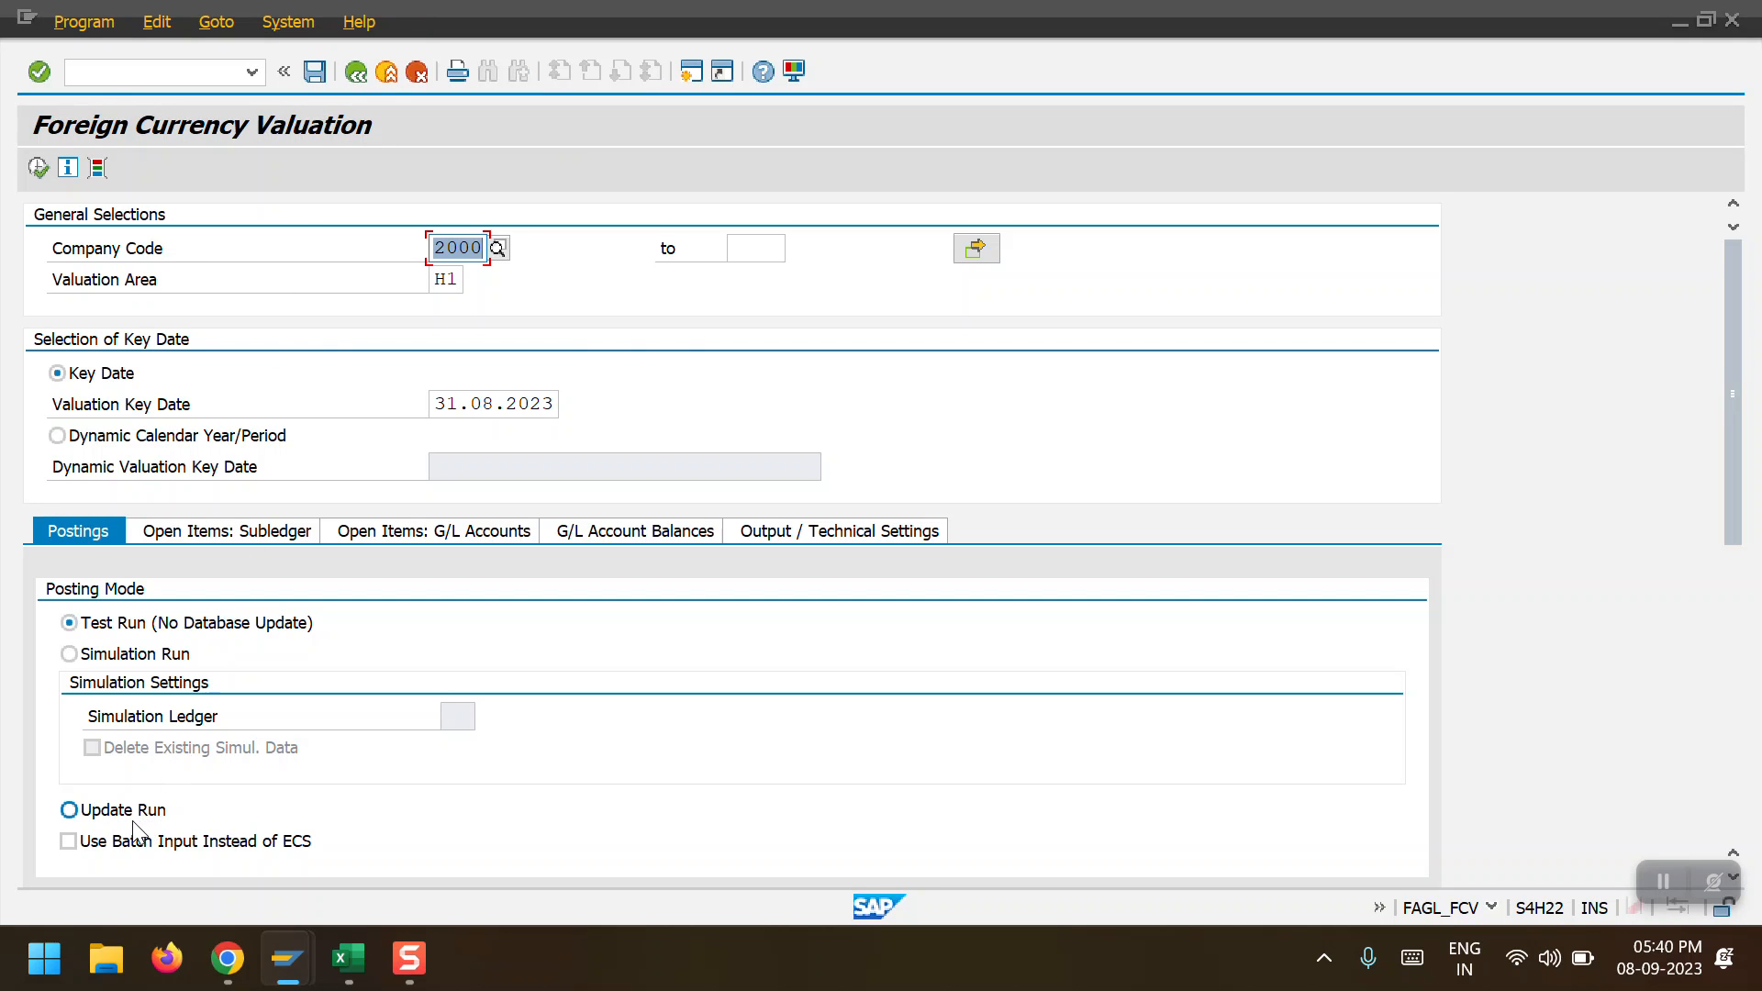
pyautogui.click(126, 811)
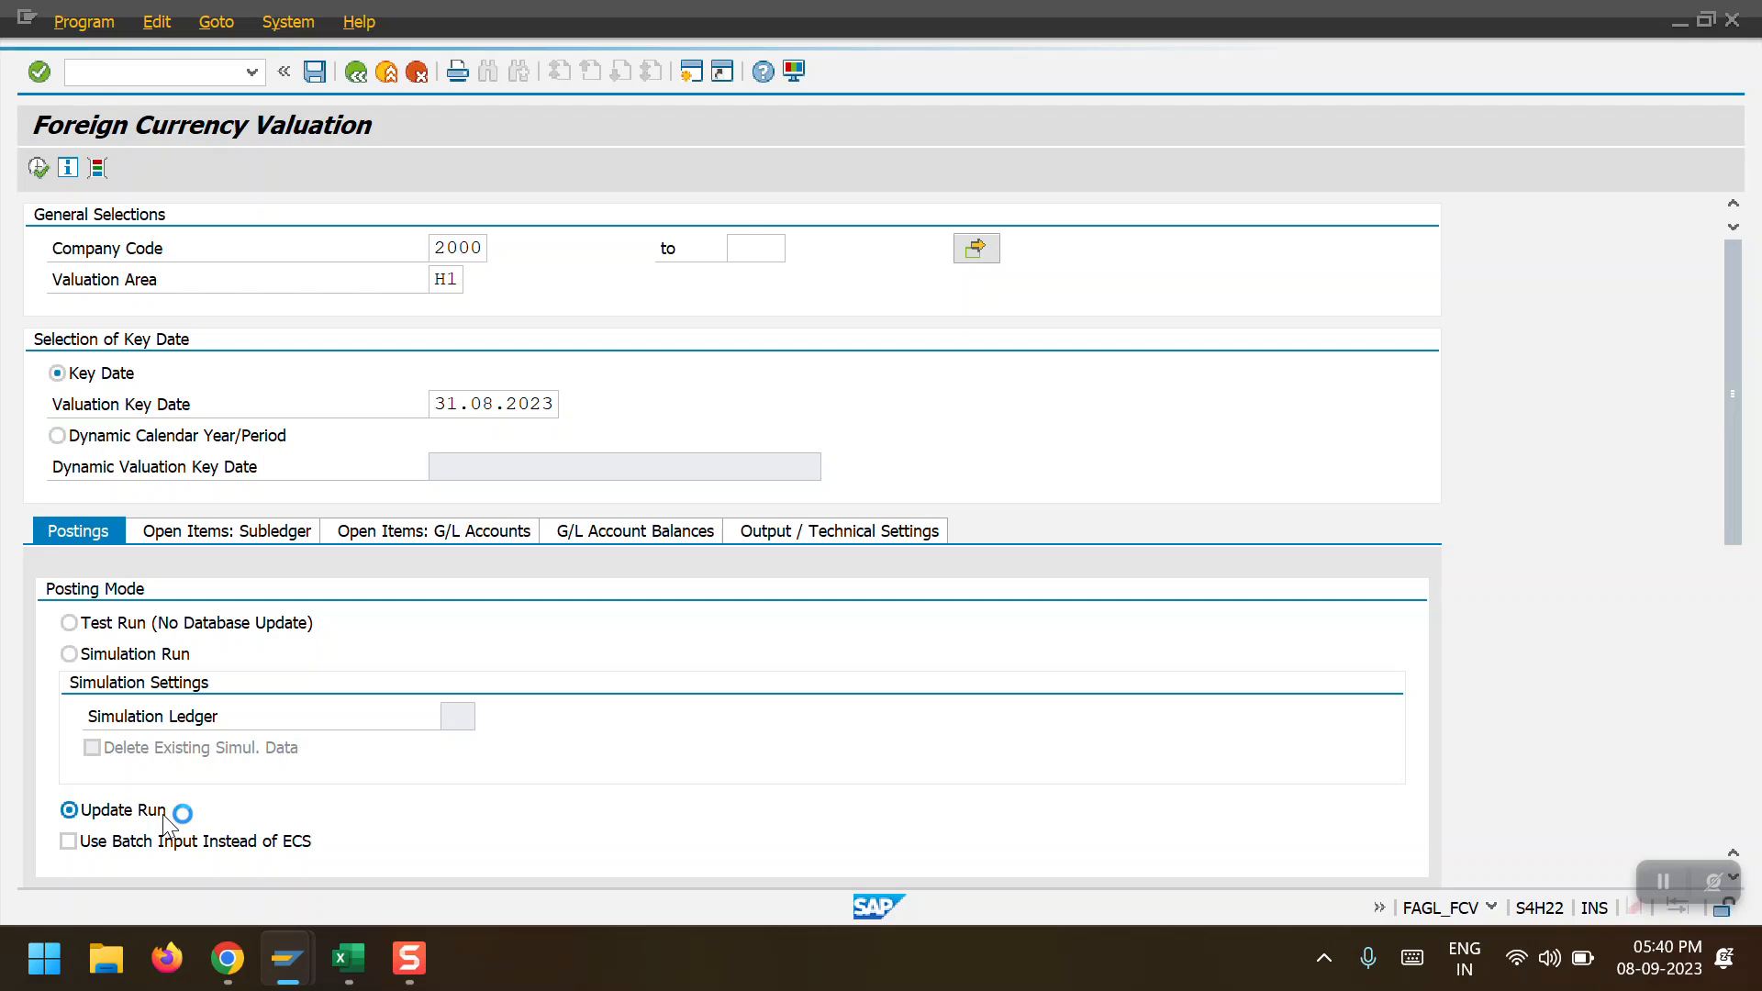
pyautogui.click(39, 168)
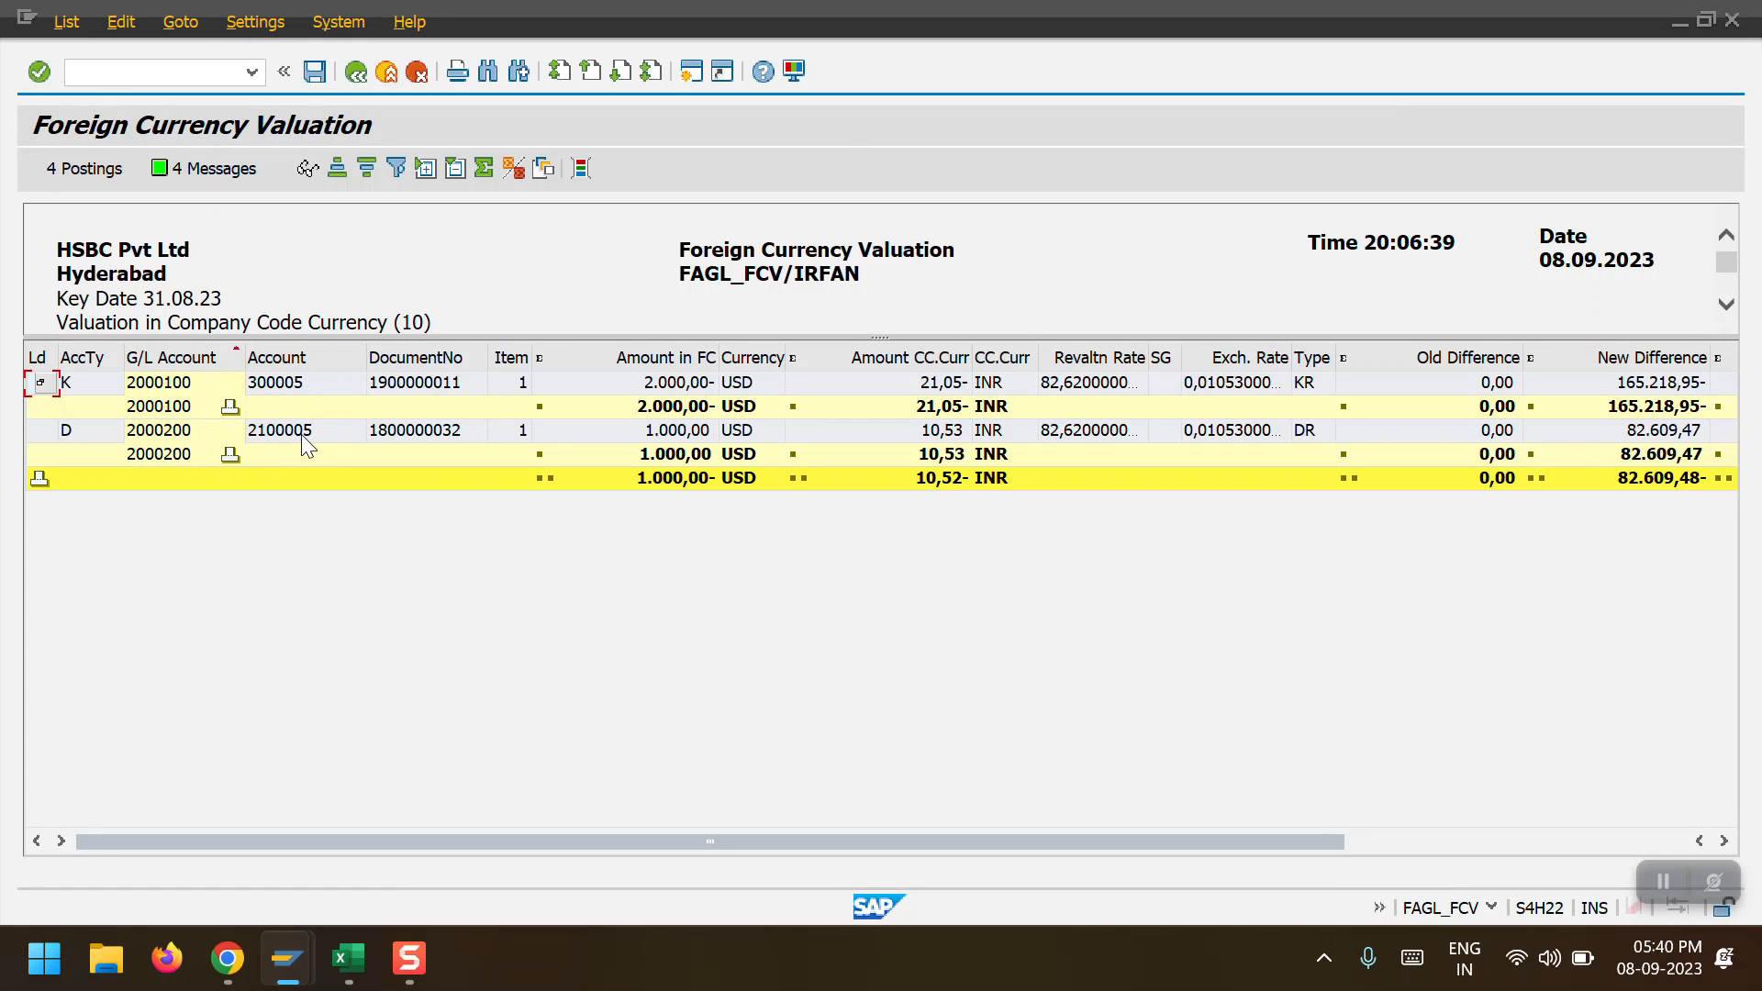
# Open the generated postings and examine the document numbers and posting dates of the valuation and reverse postings
pyautogui.click(88, 168)
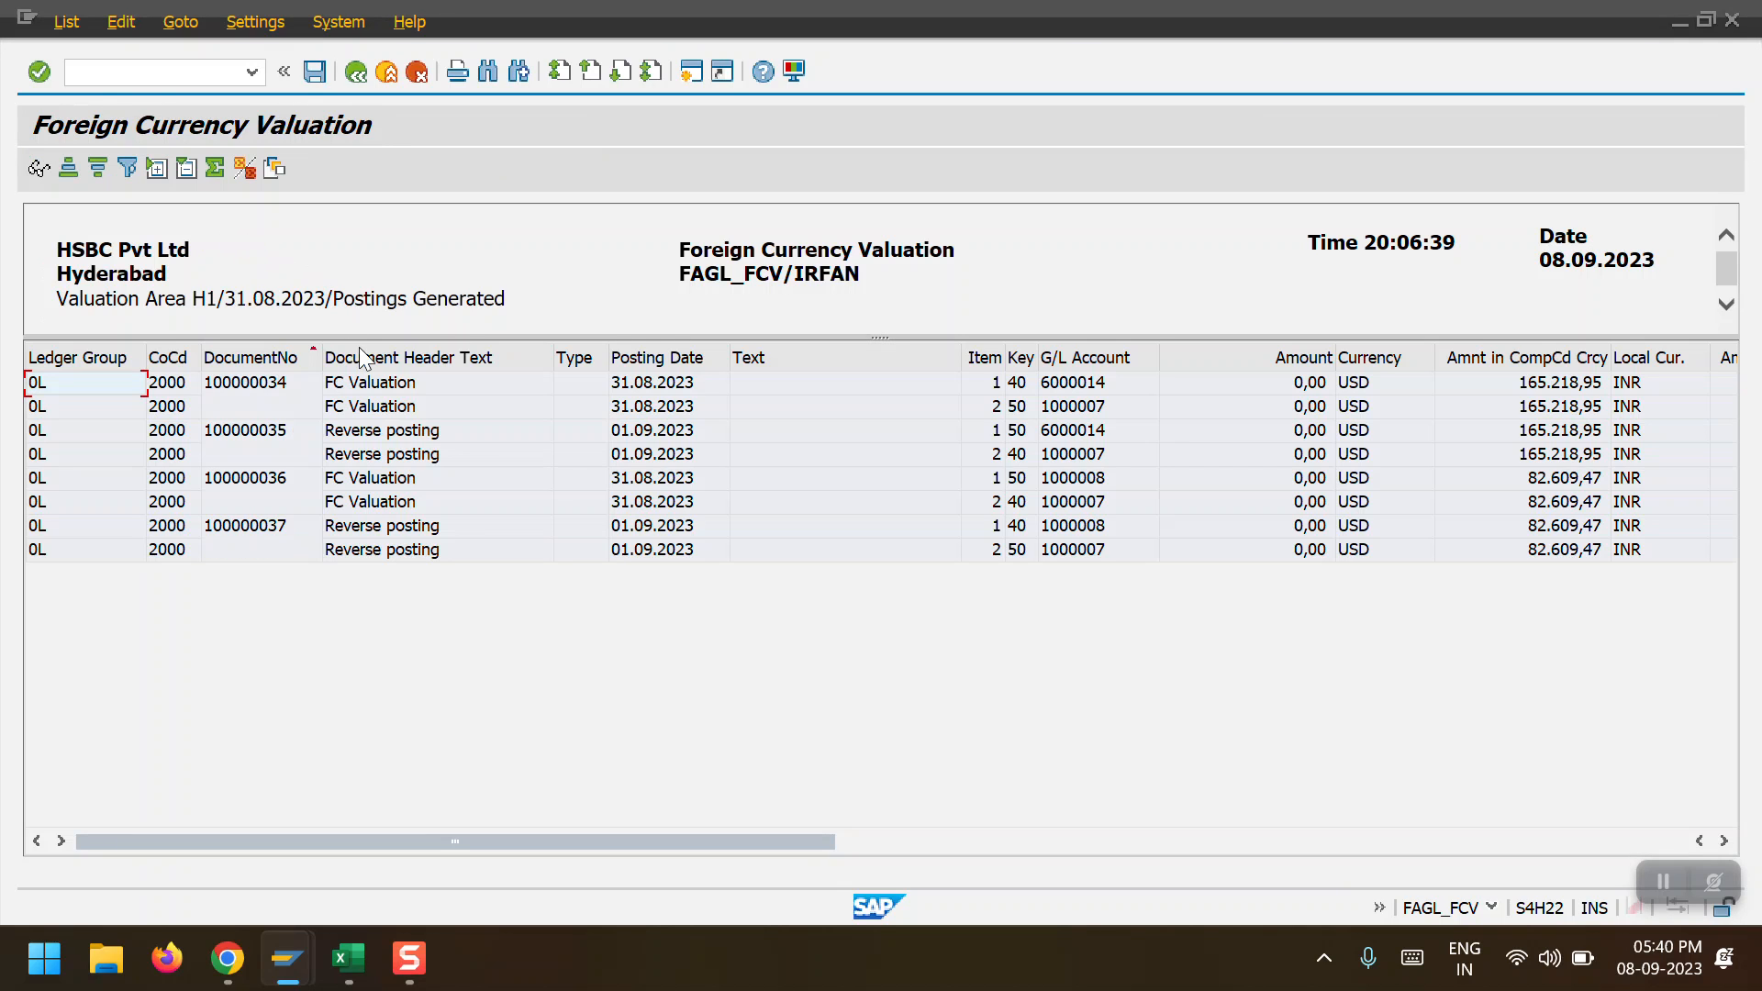
pyautogui.click(271, 478)
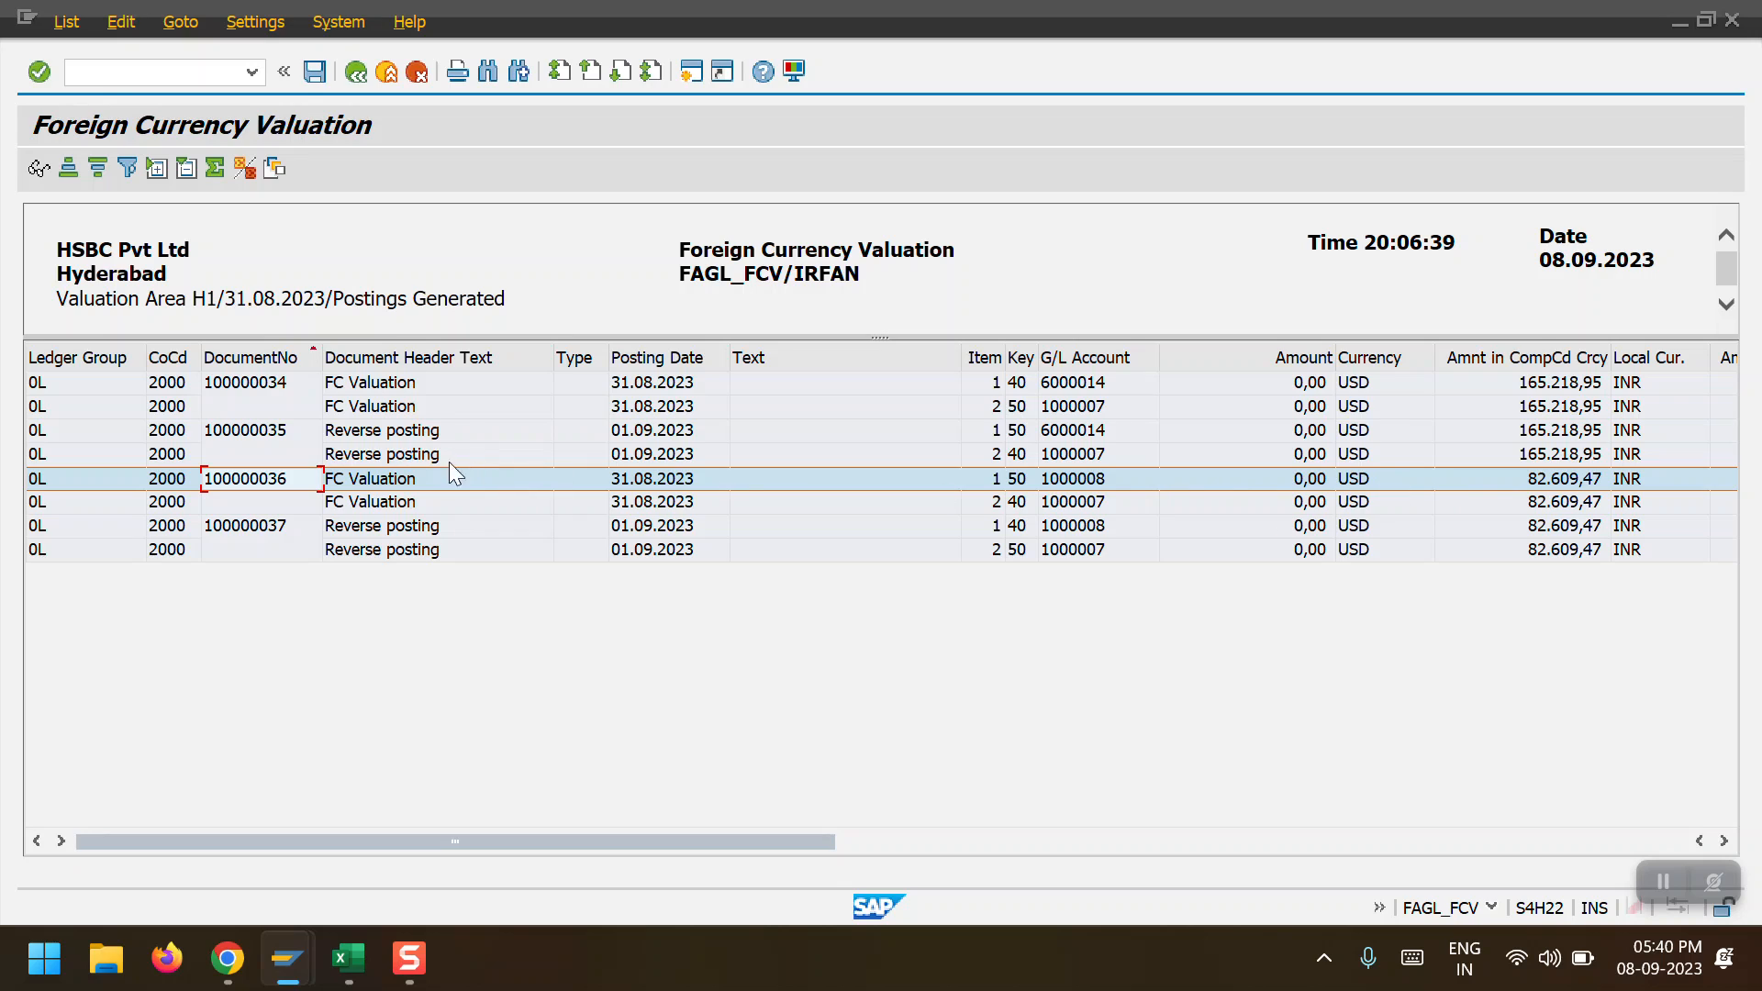
pyautogui.click(254, 433)
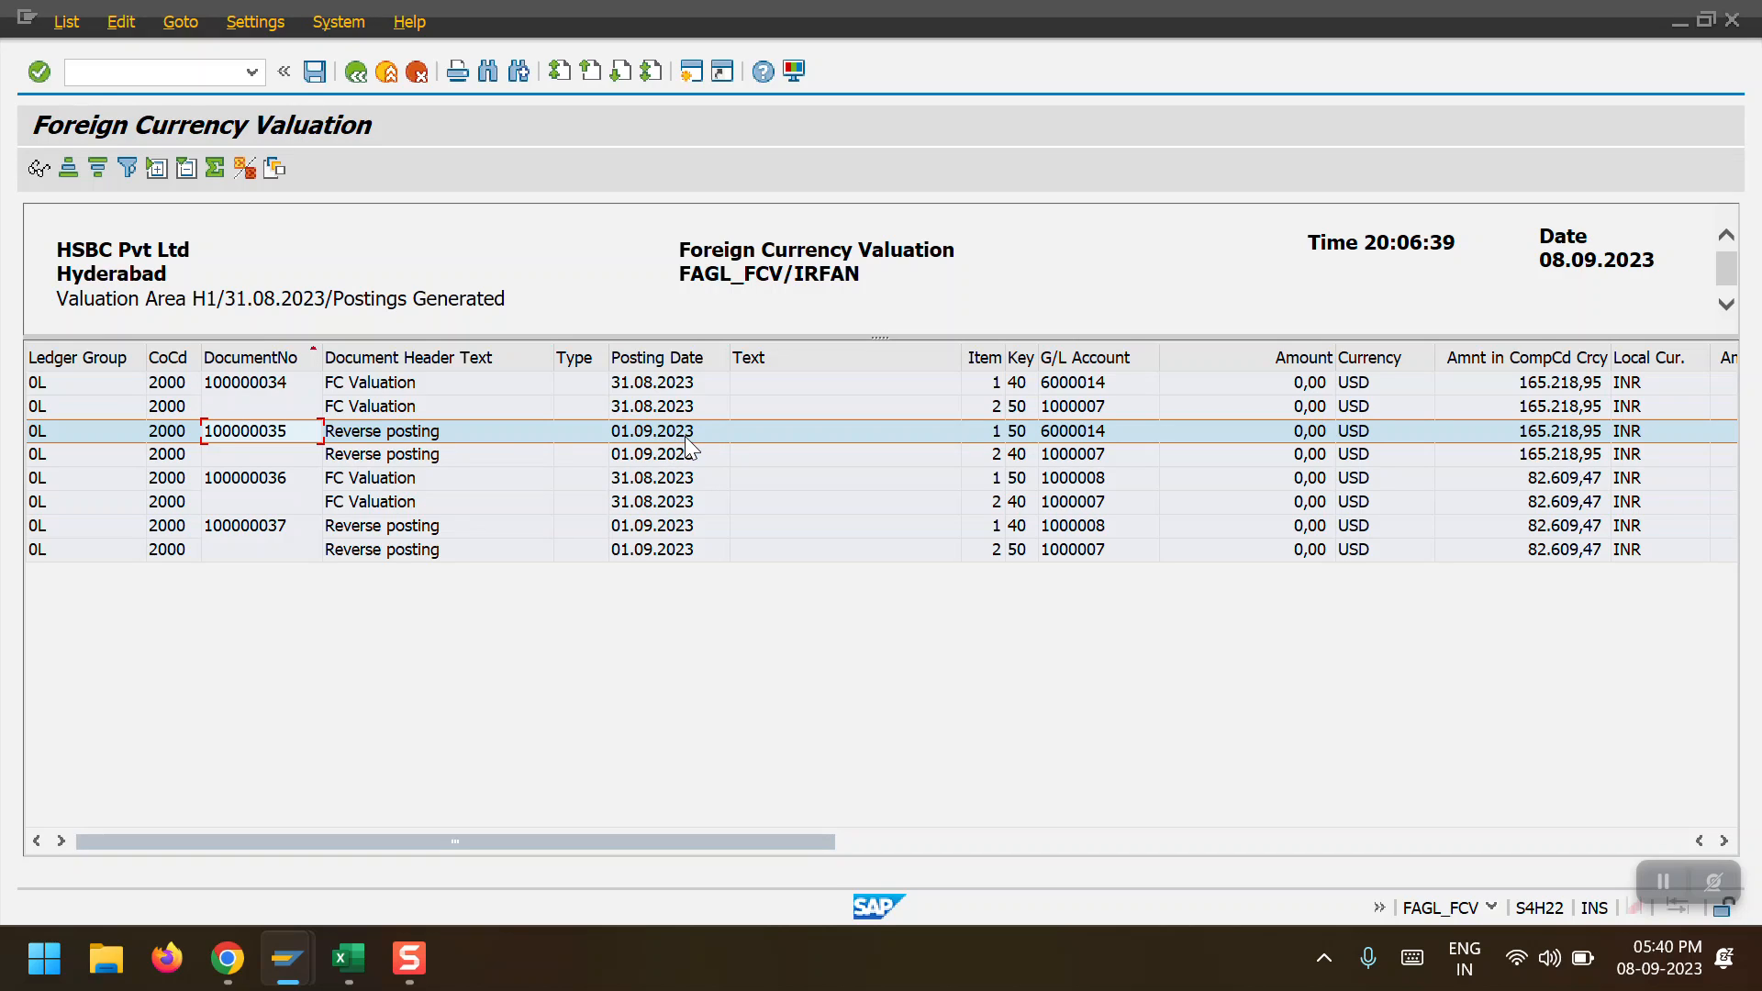
pyautogui.click(660, 407)
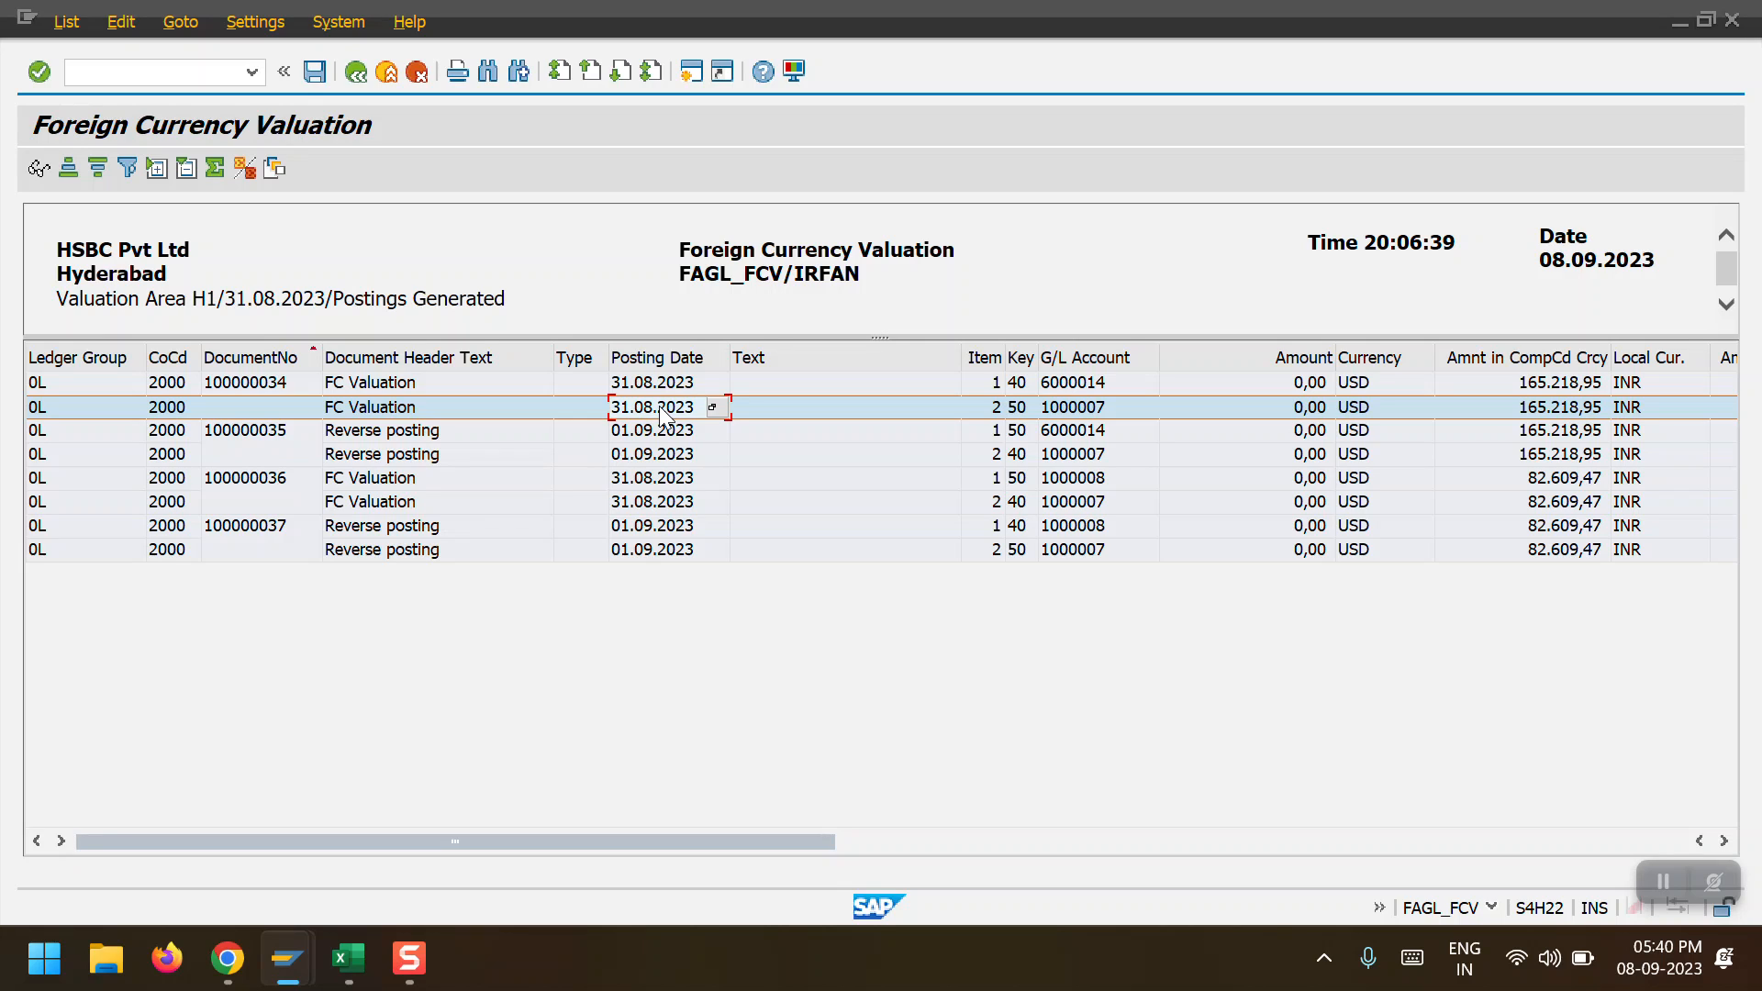
pyautogui.click(265, 481)
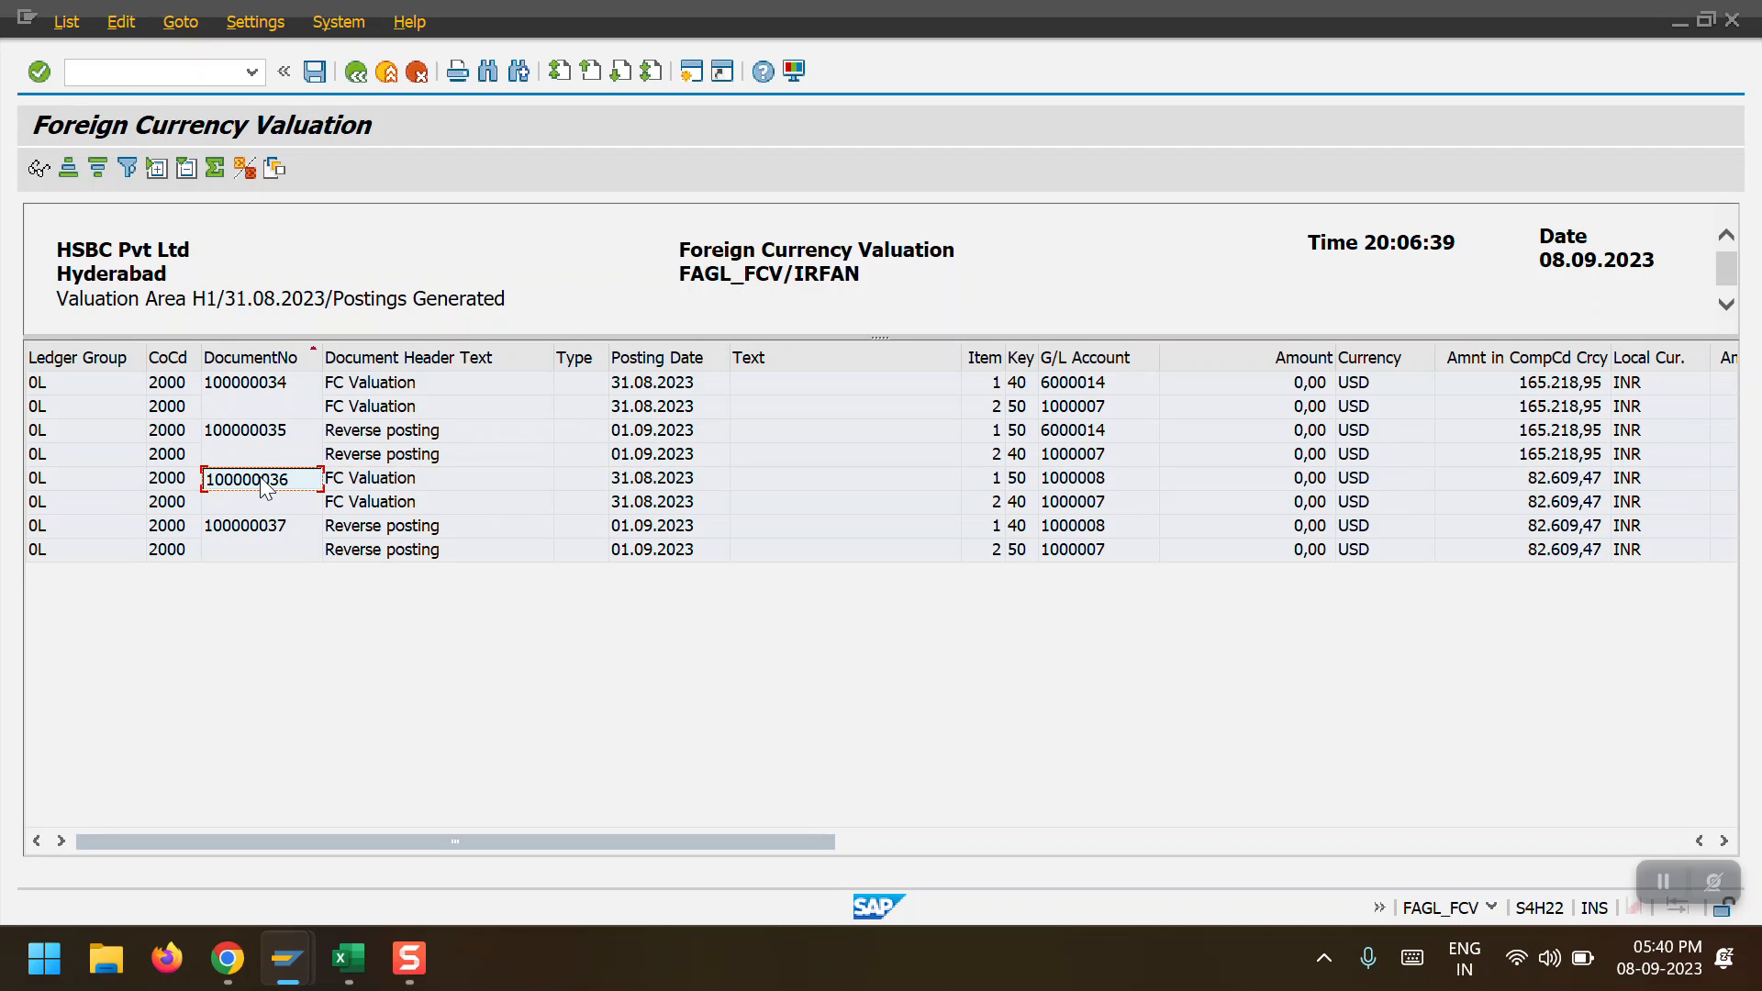
# In the SAP Easy Access session, display document 100000036 of company code 2000 with FB03 and check its Profit Center column
pyautogui.moveTo(290, 962)
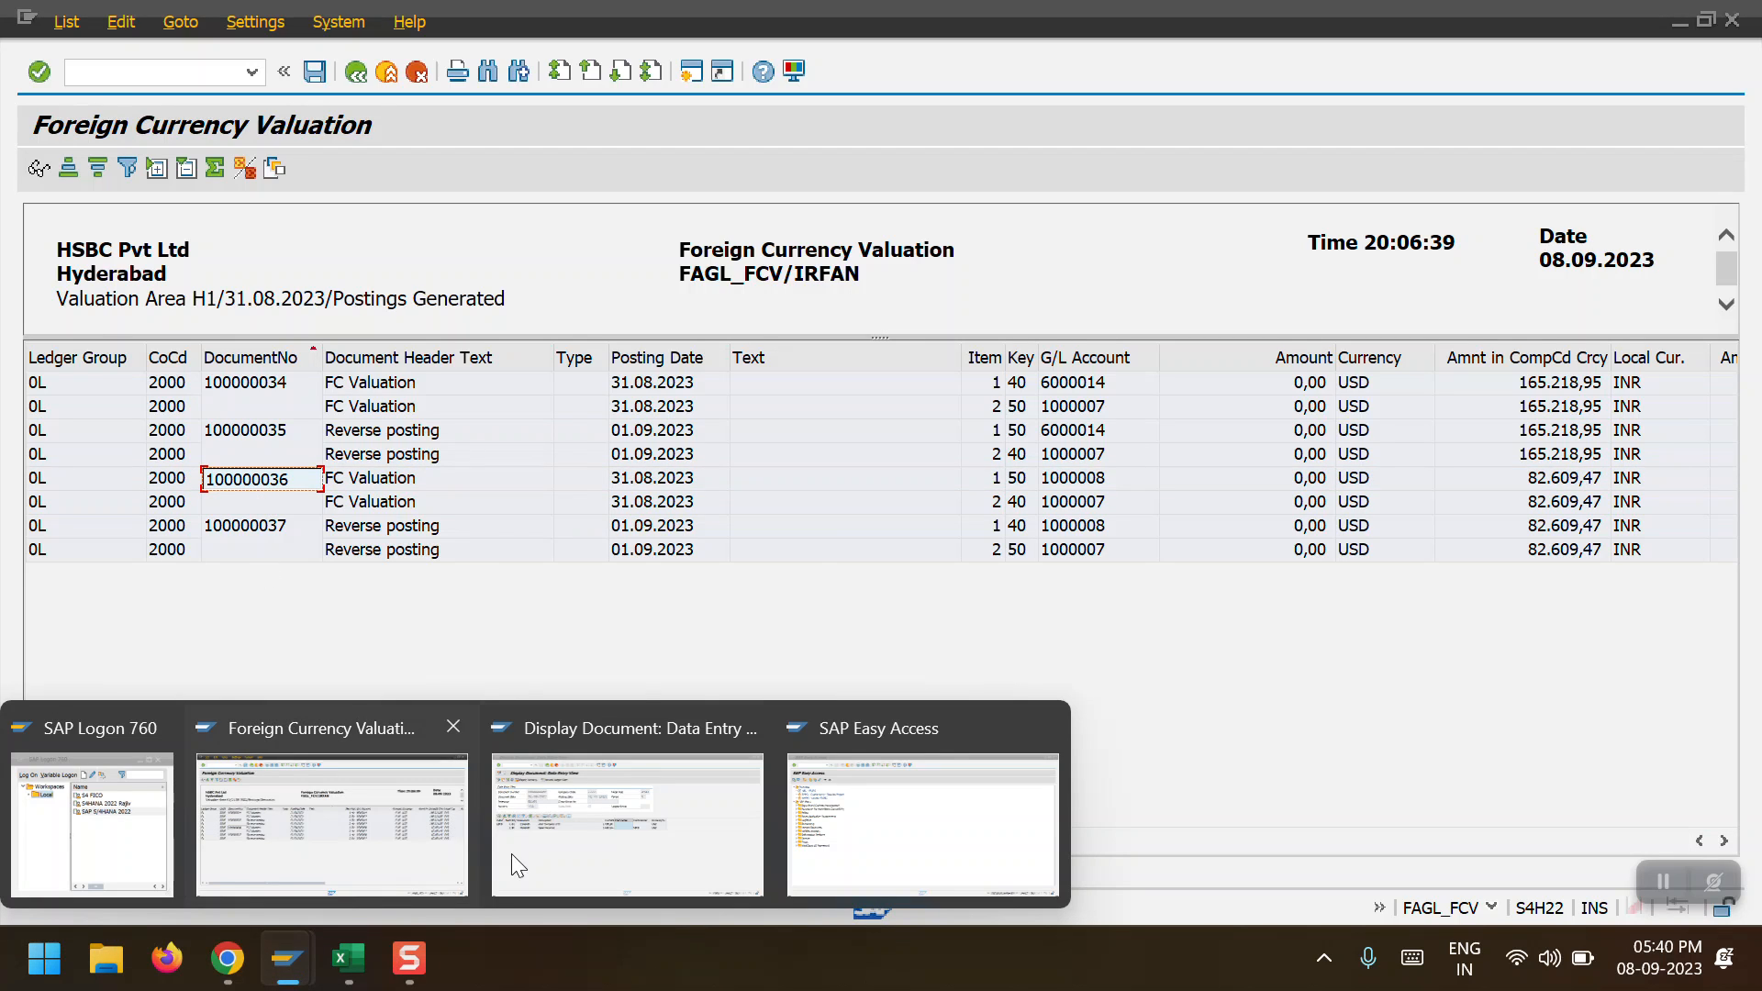
pyautogui.click(853, 844)
pyautogui.write('FB08')
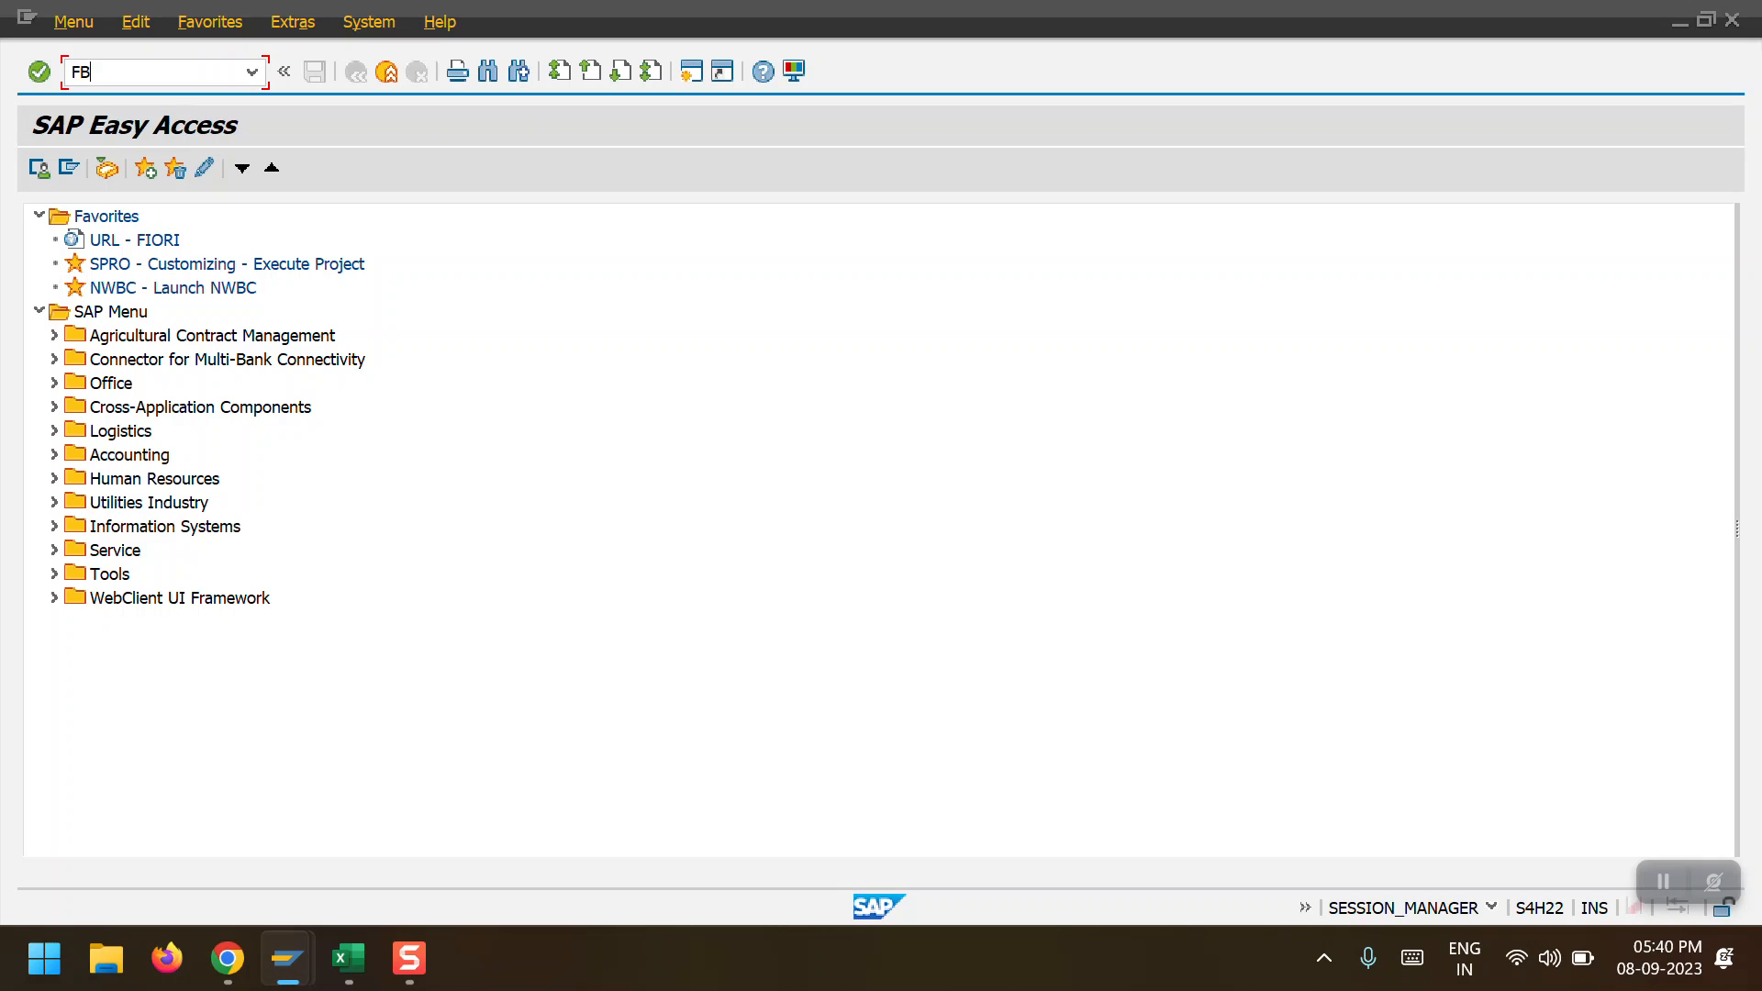
pyautogui.press('Return')
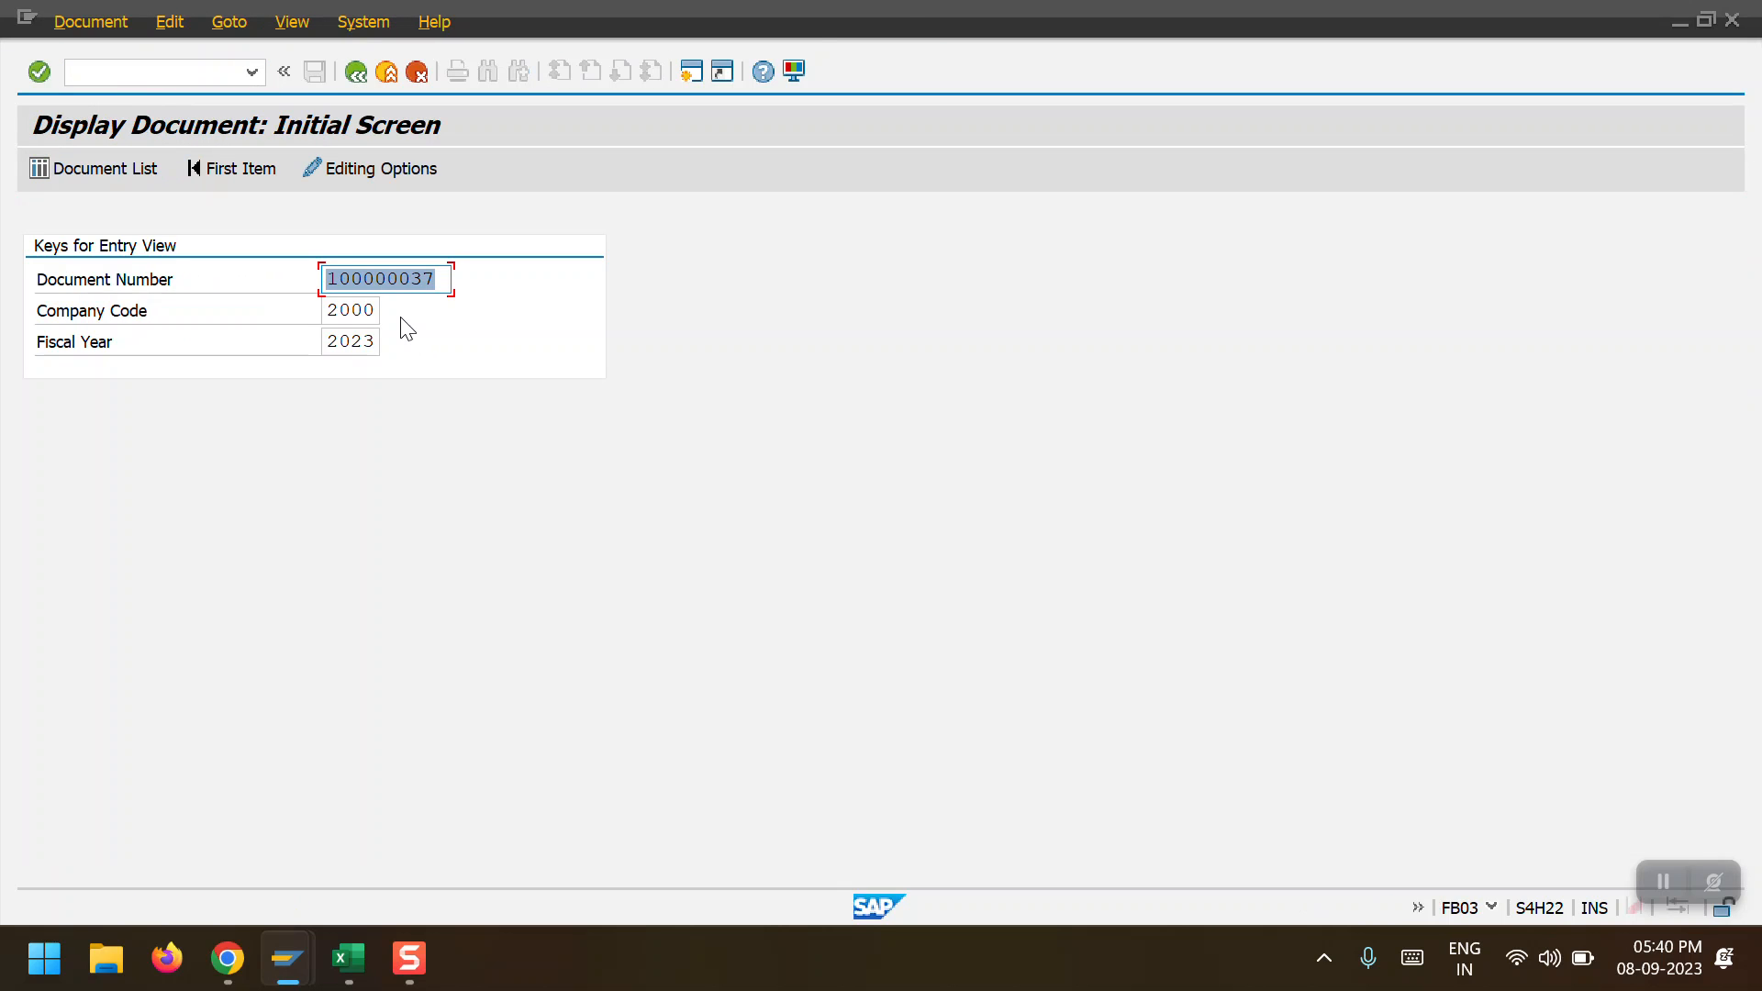
pyautogui.press('End')
pyautogui.press('BackSpace')
pyautogui.write('6')
pyautogui.press('Return')
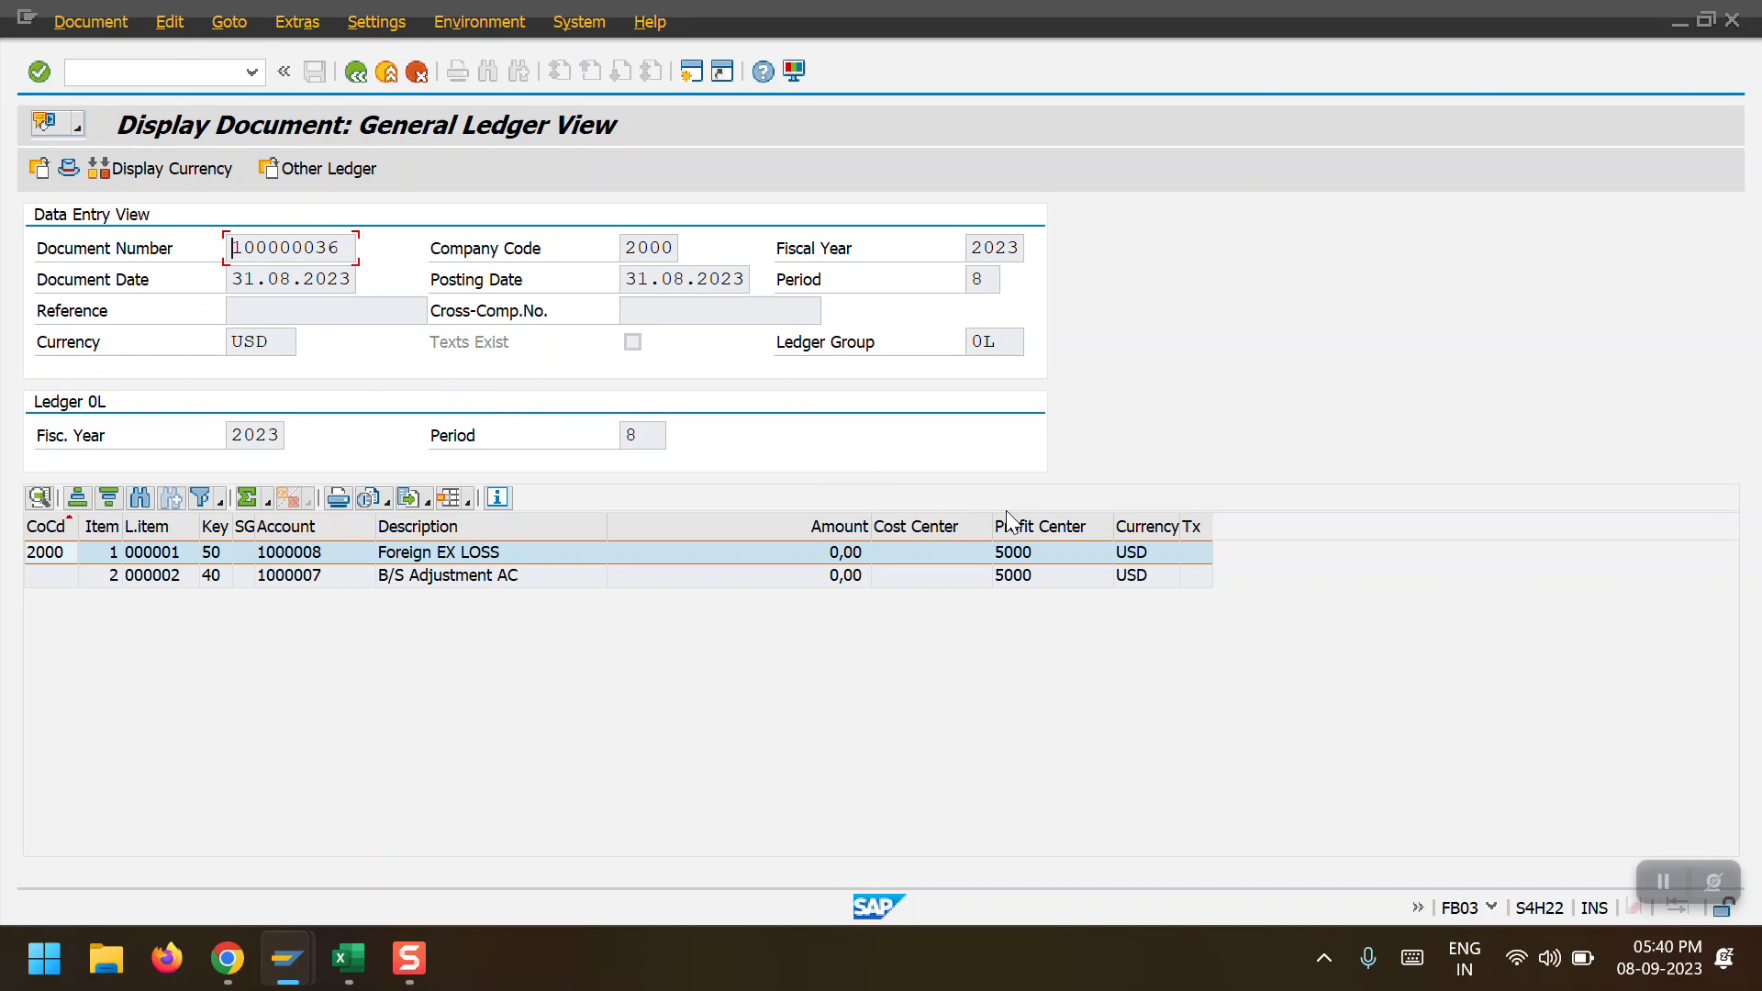
pyautogui.click(1040, 526)
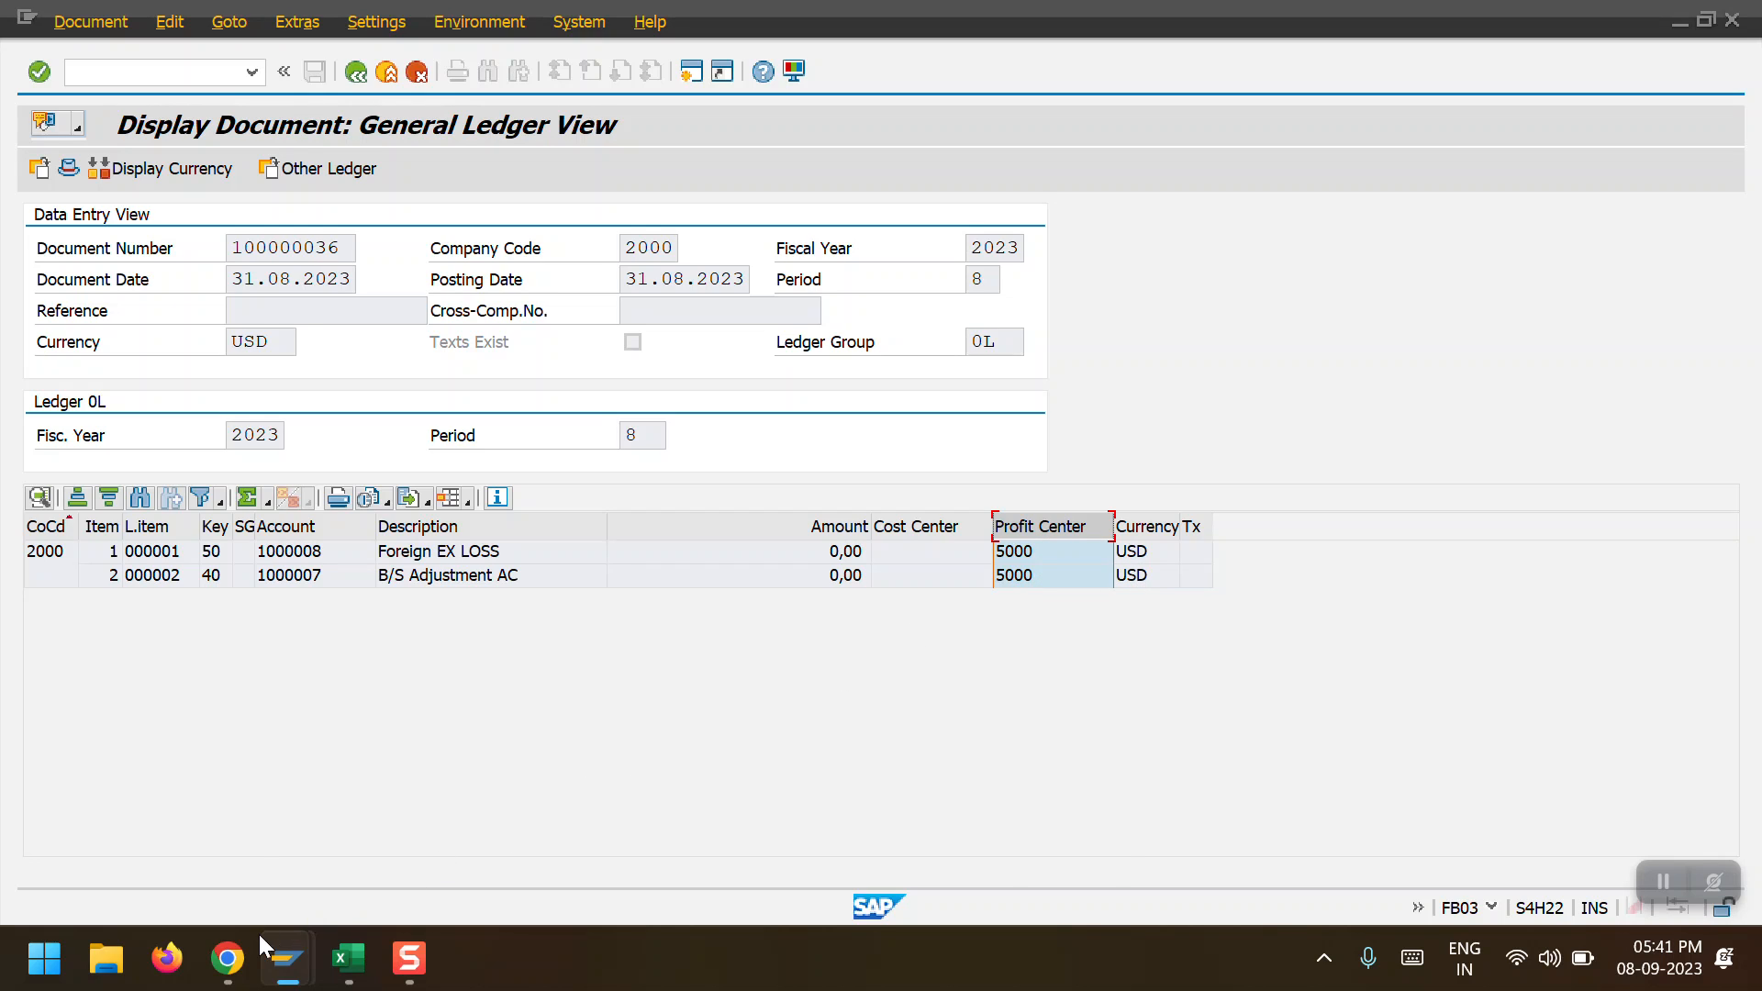
pyautogui.moveTo(264, 955)
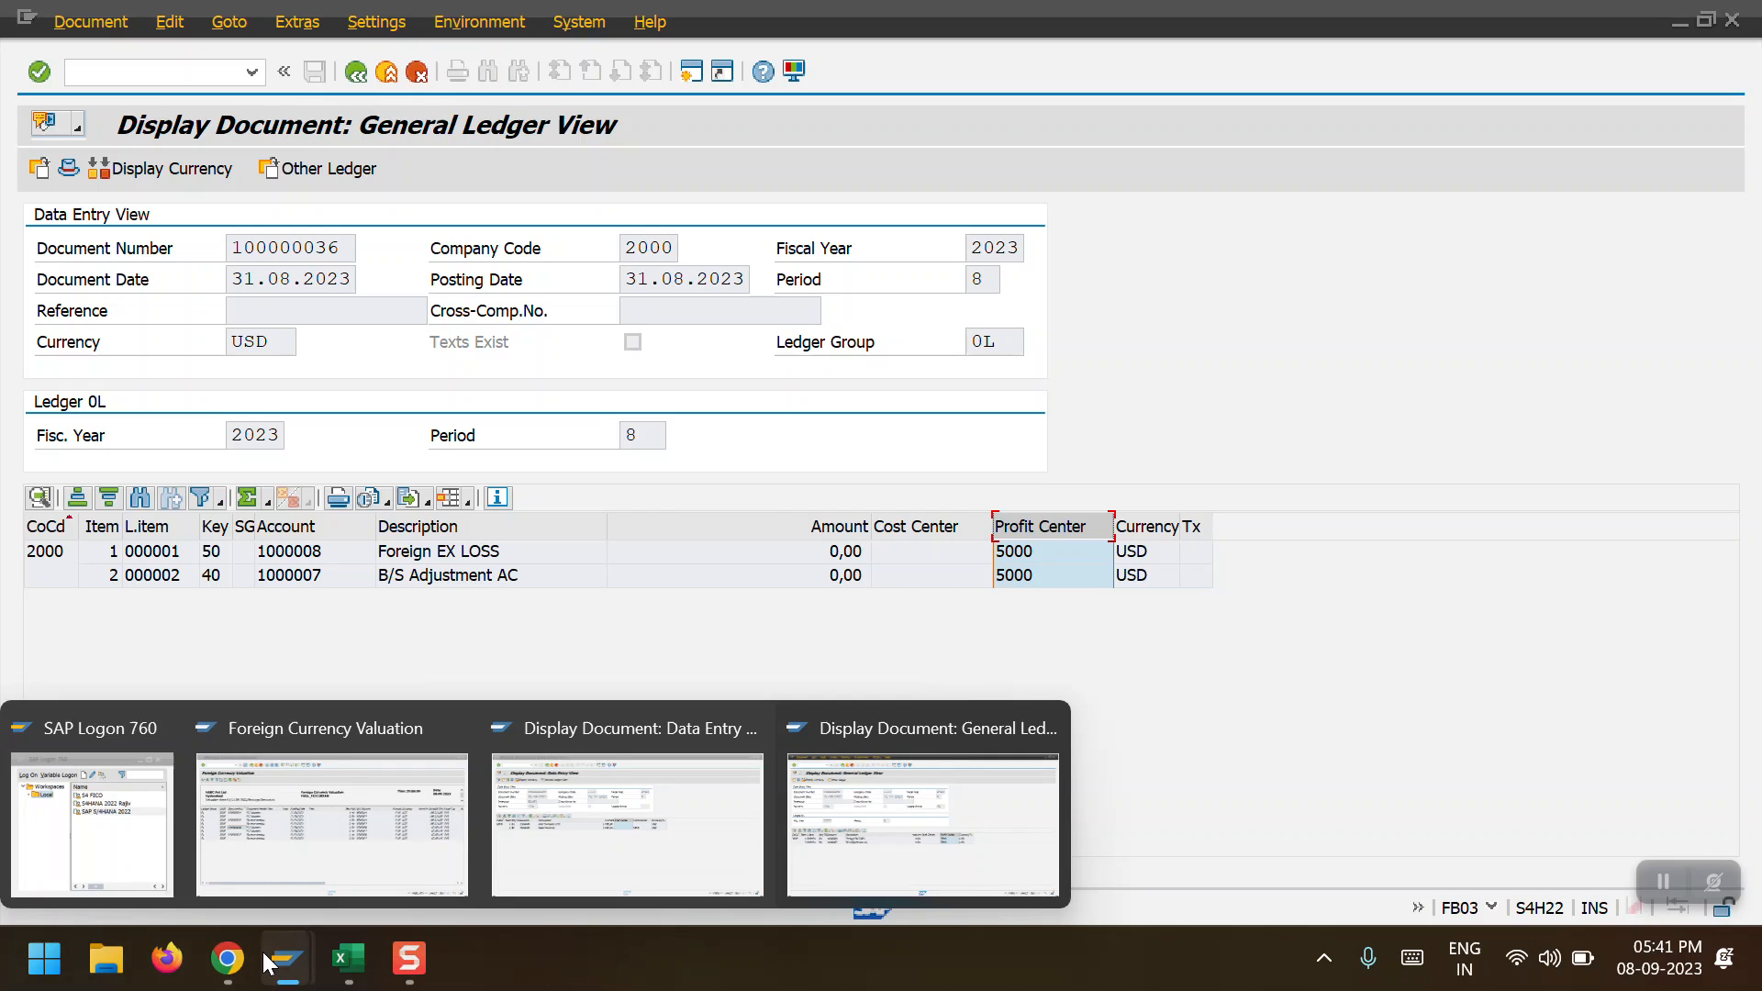
pyautogui.click(587, 839)
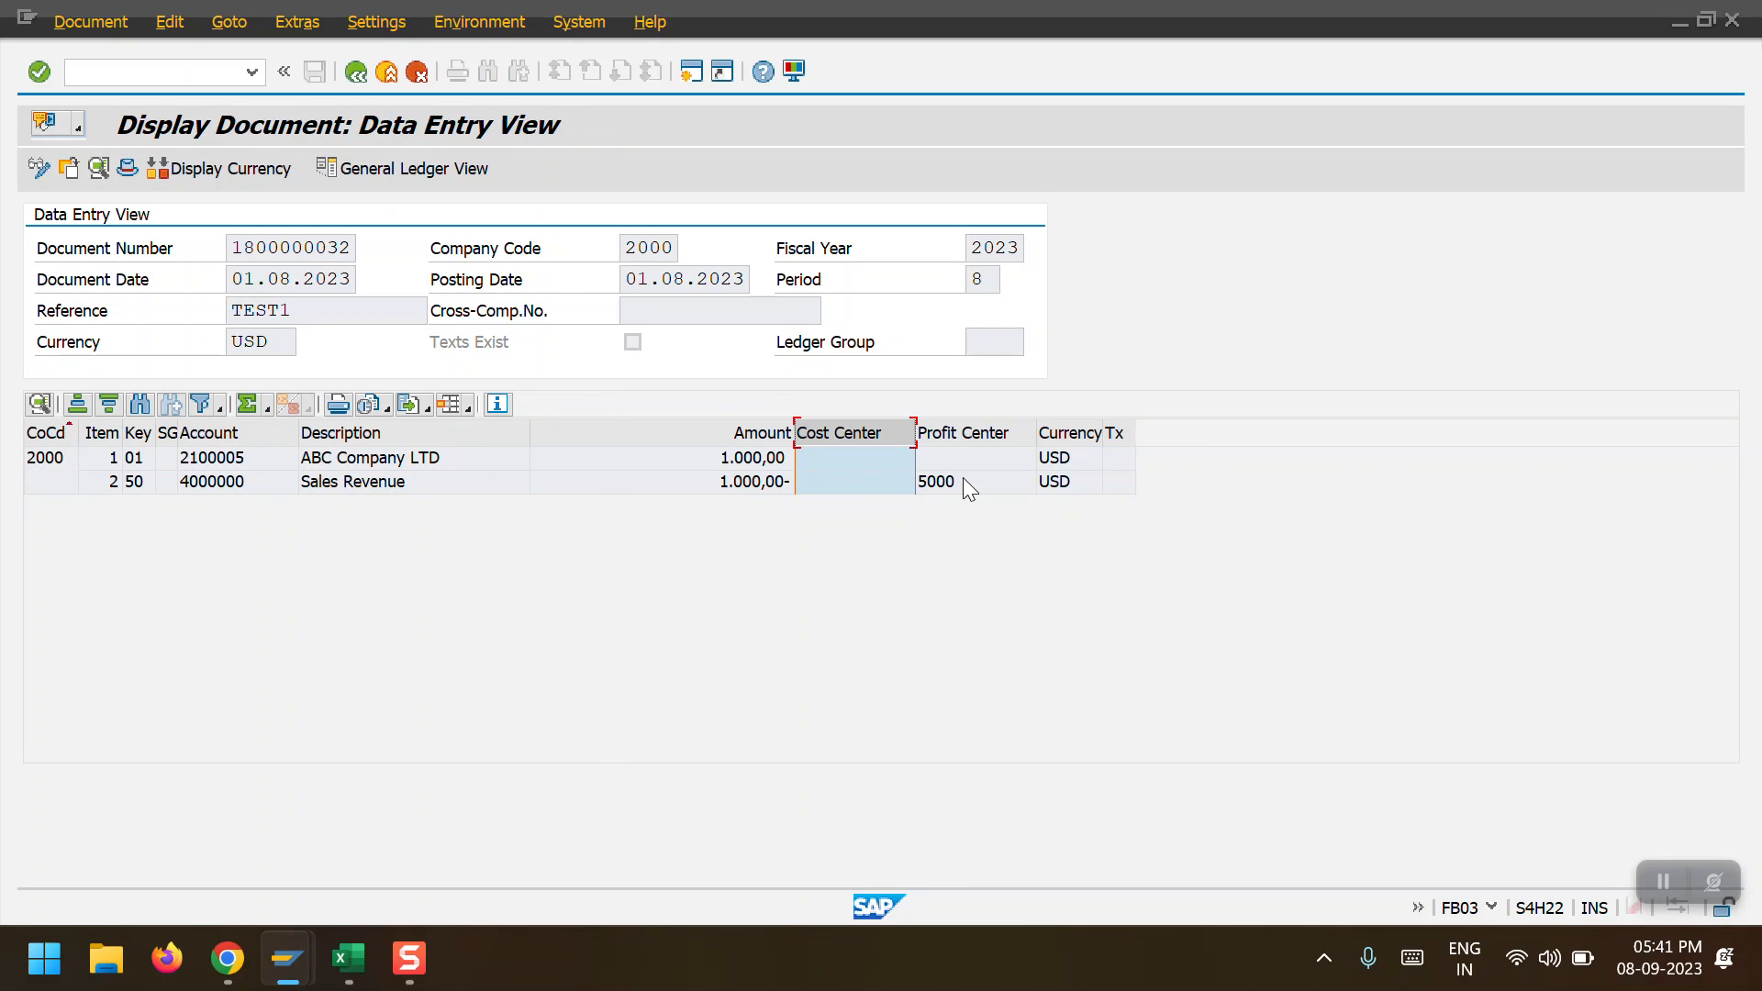
pyautogui.click(952, 434)
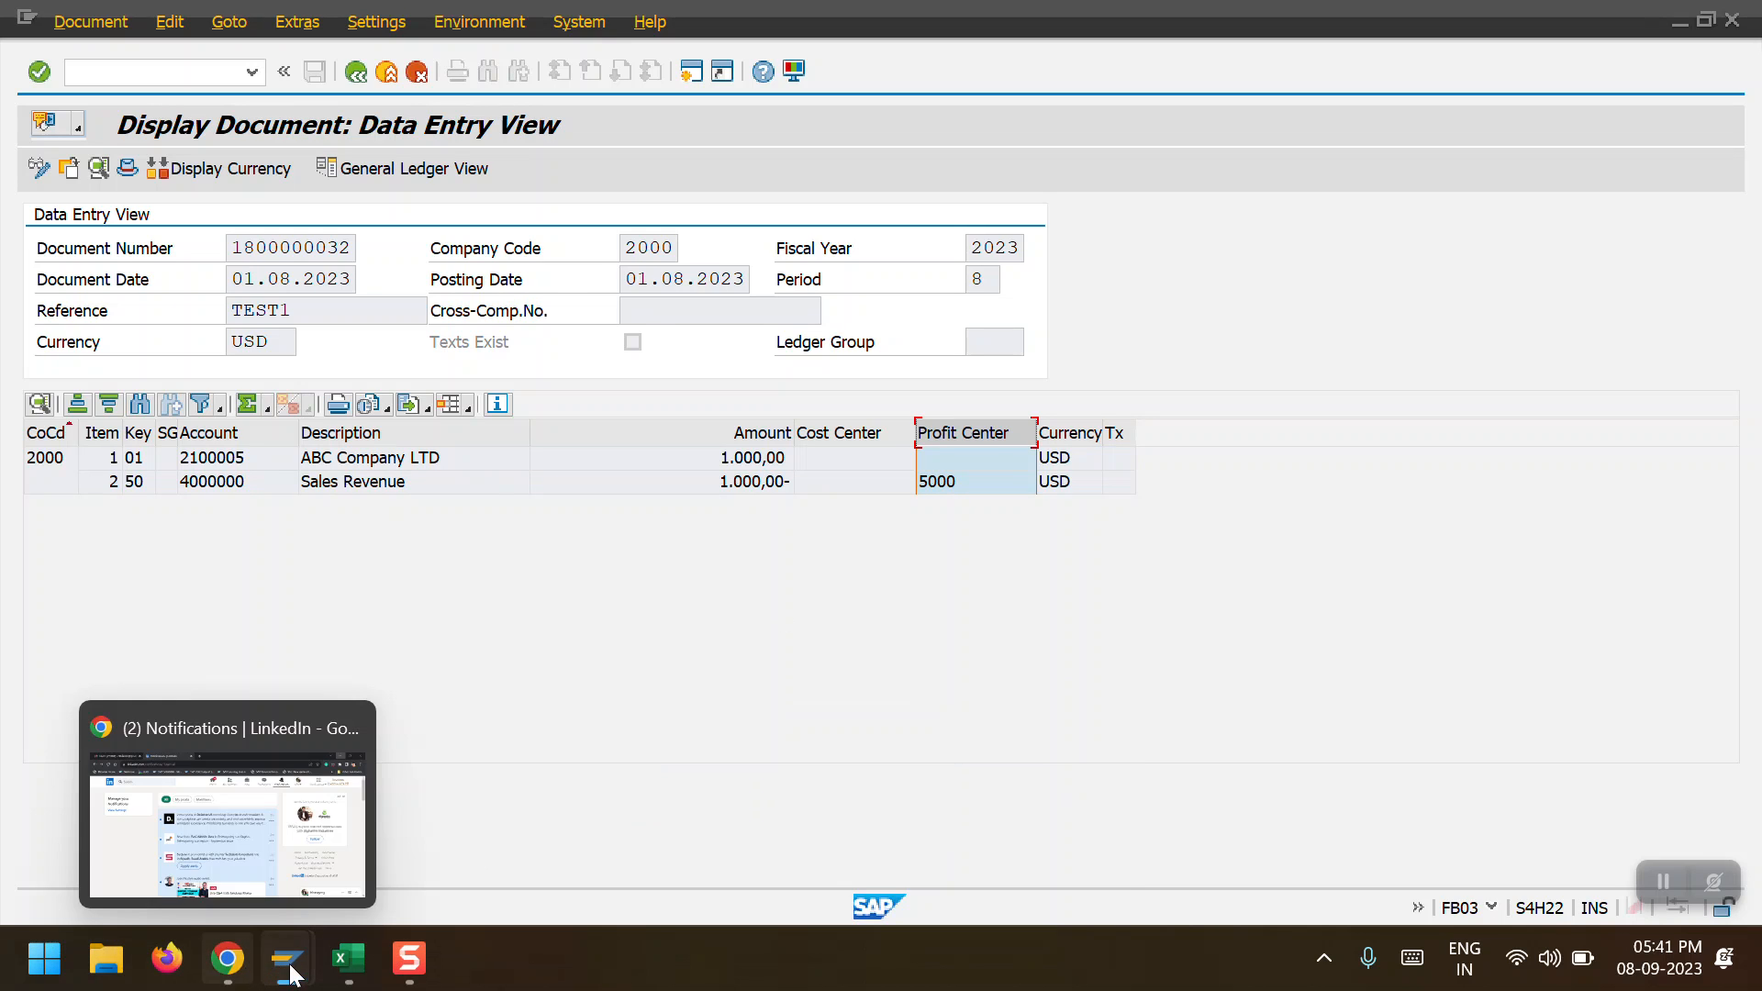
pyautogui.moveTo(287, 959)
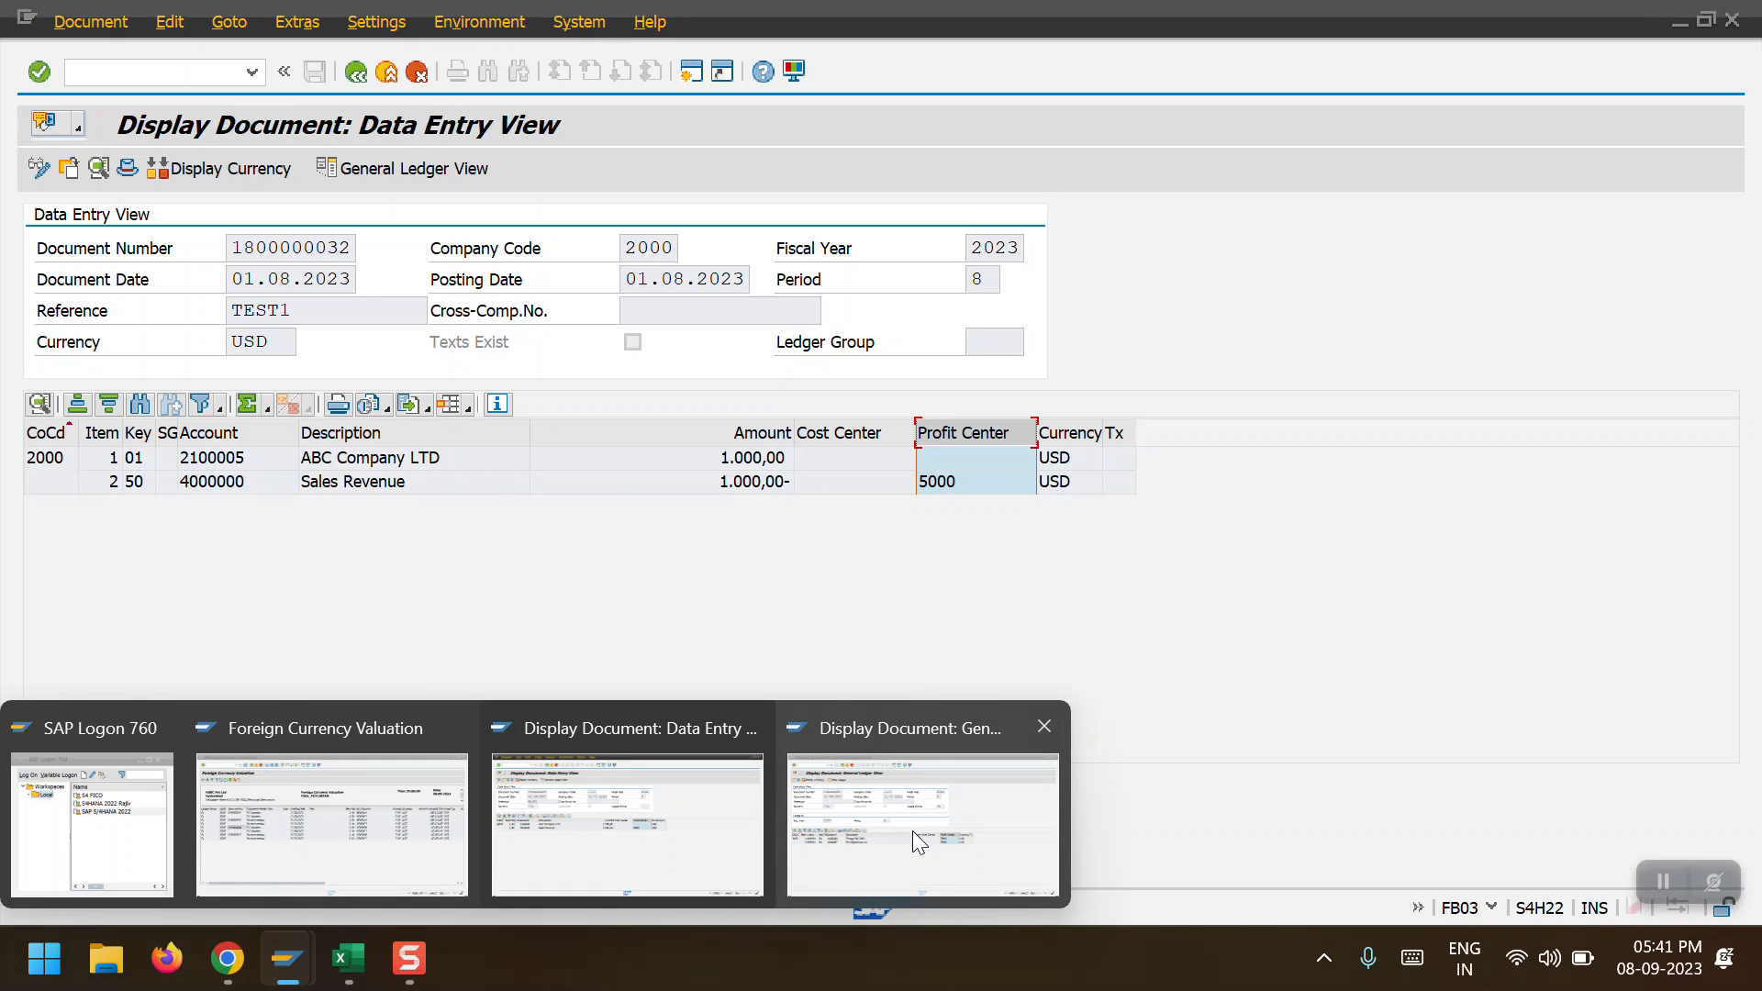
pyautogui.moveTo(913, 829)
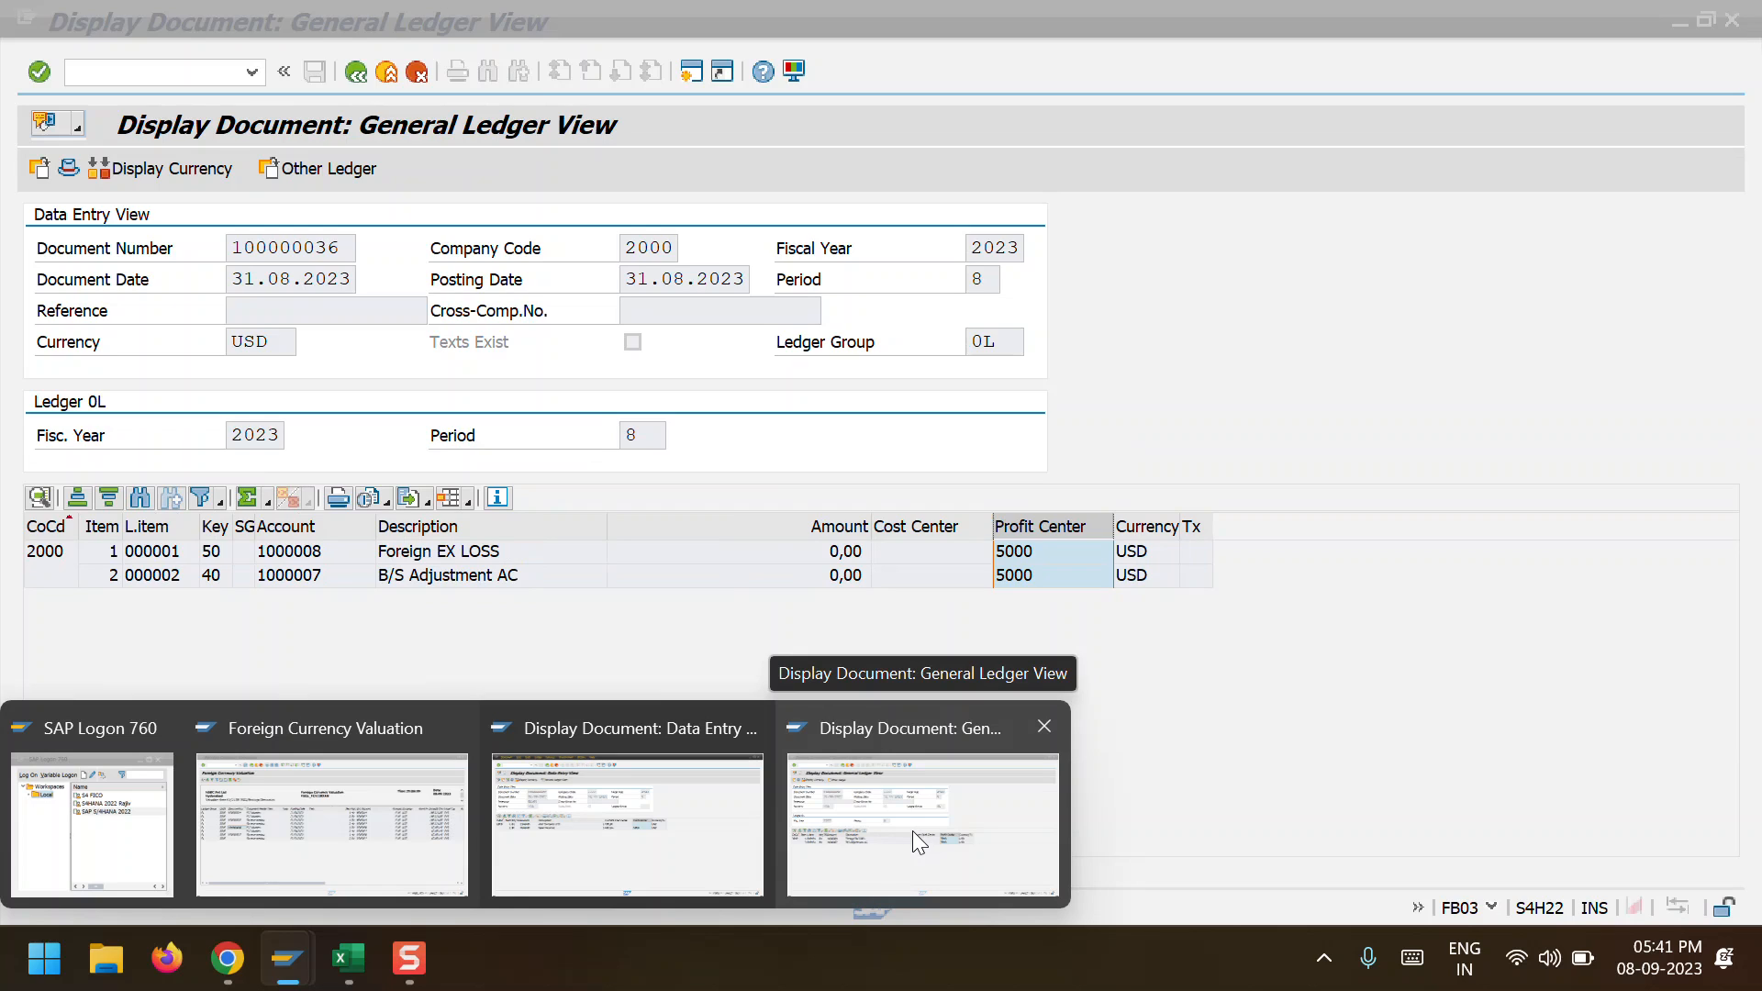
pyautogui.click(912, 830)
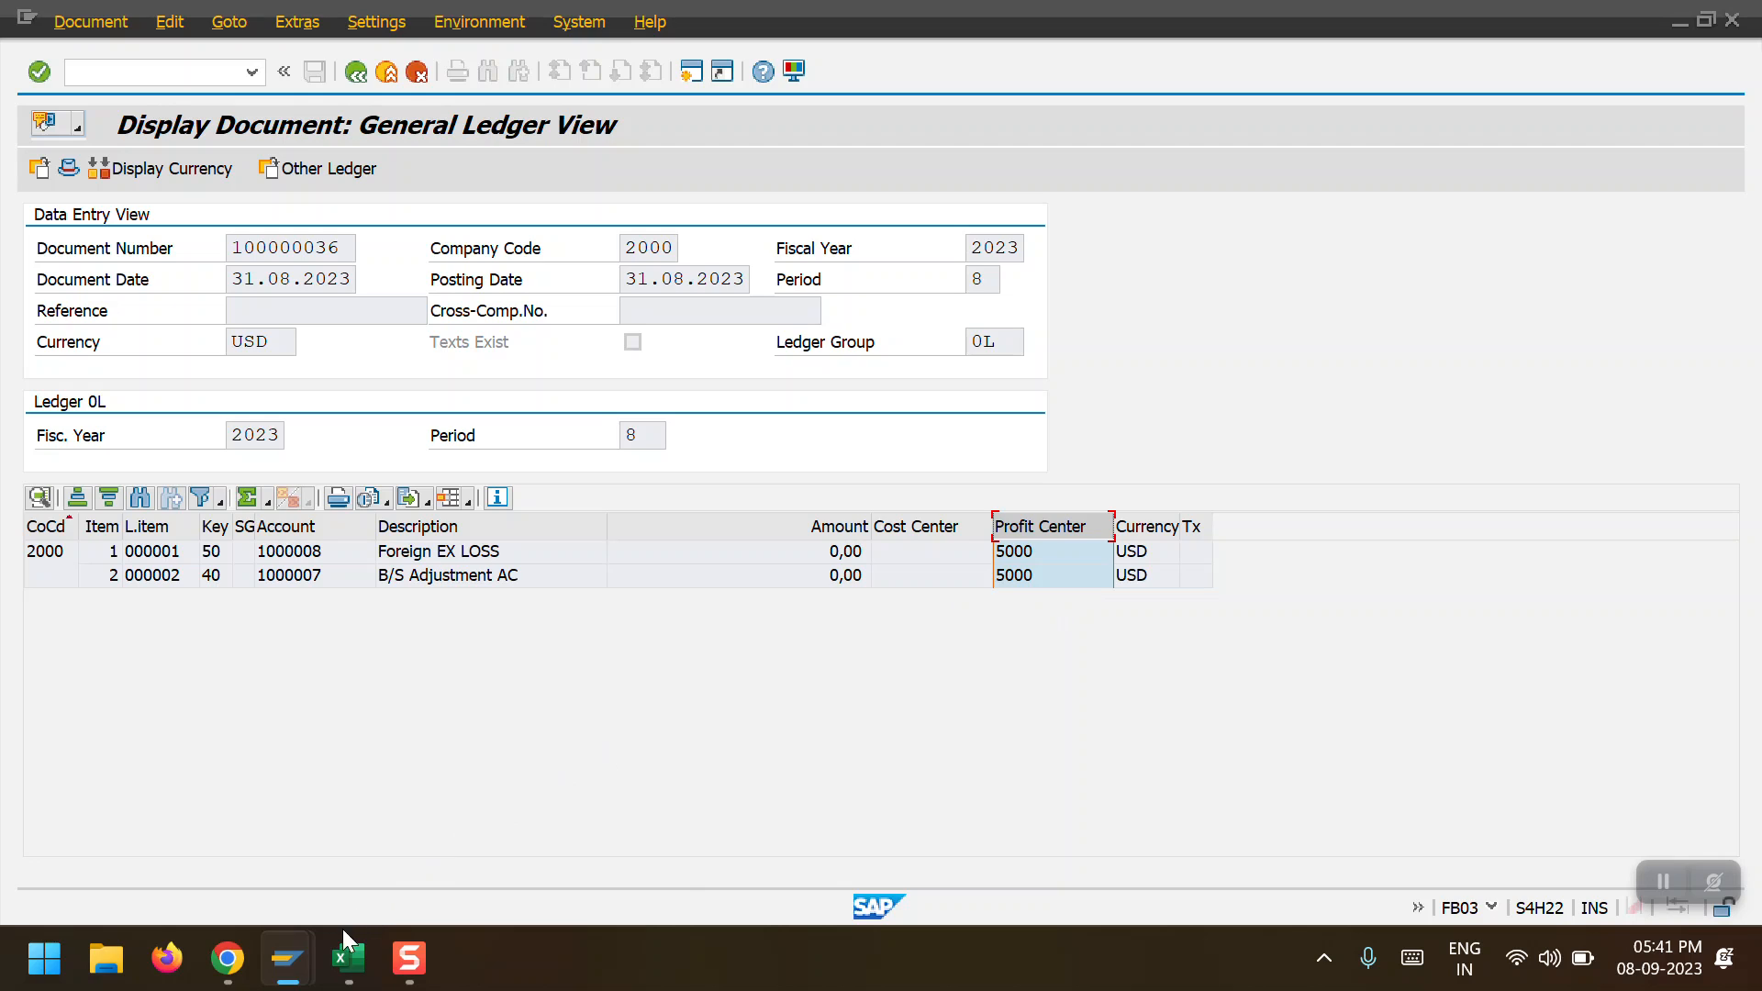
pyautogui.moveTo(287, 958)
pyautogui.click(281, 855)
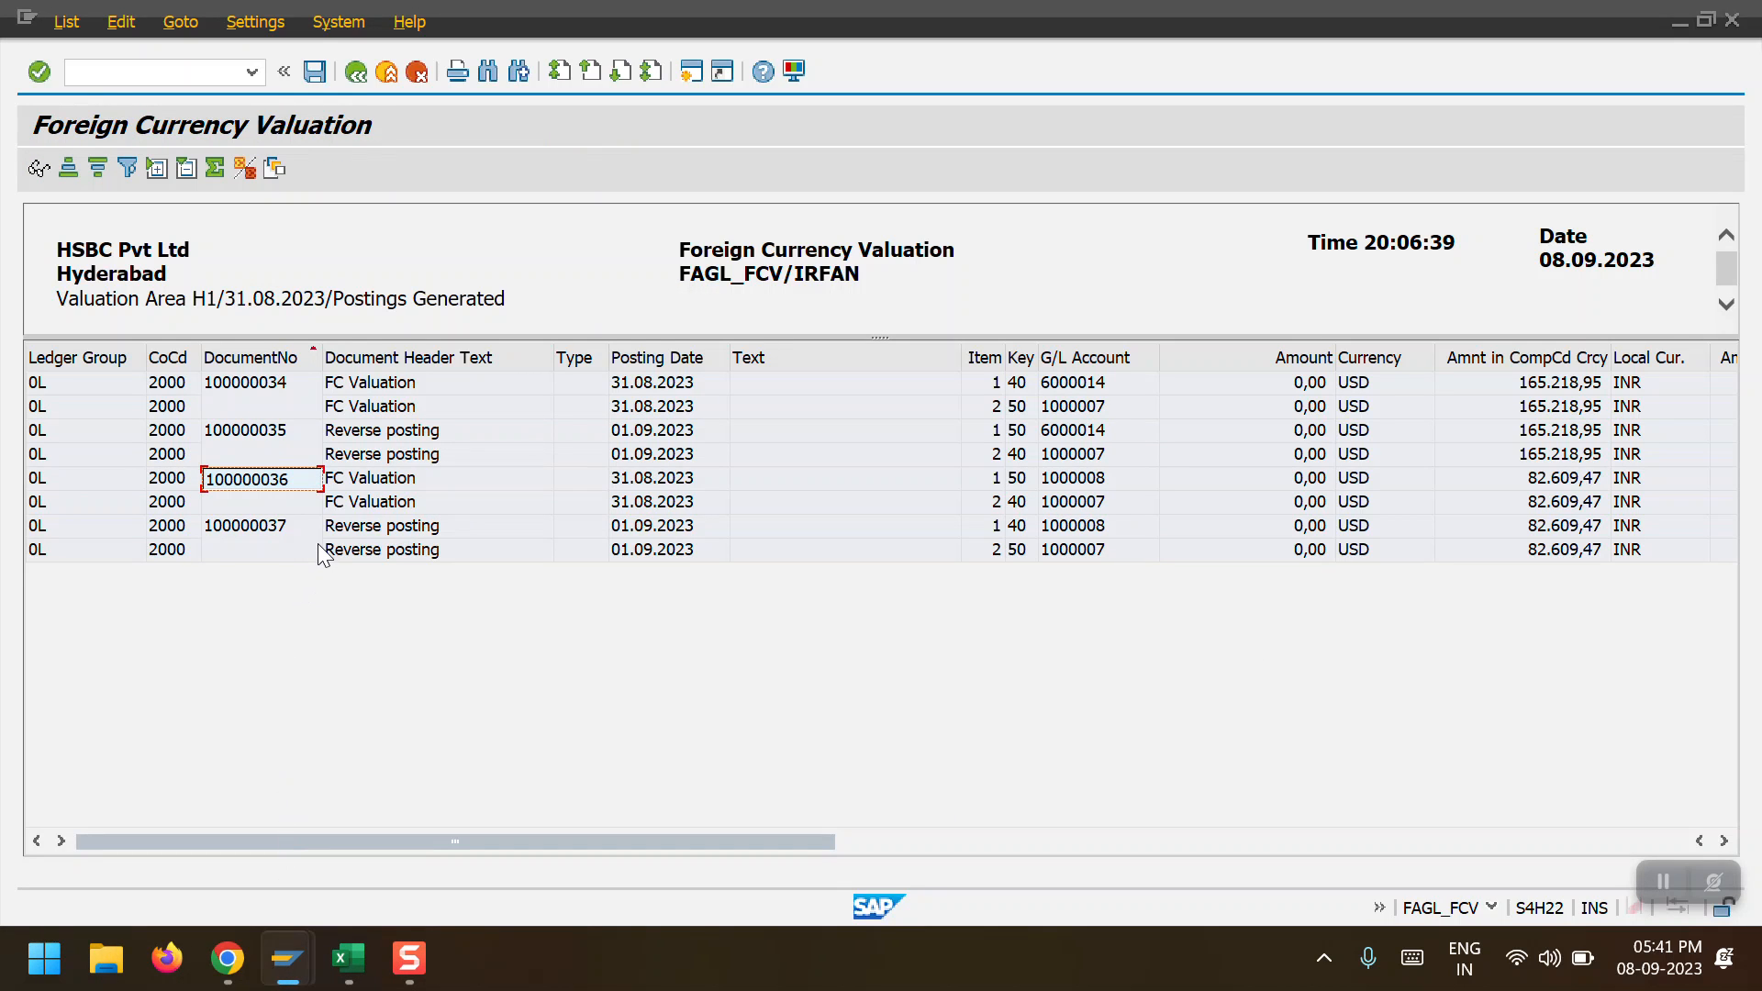